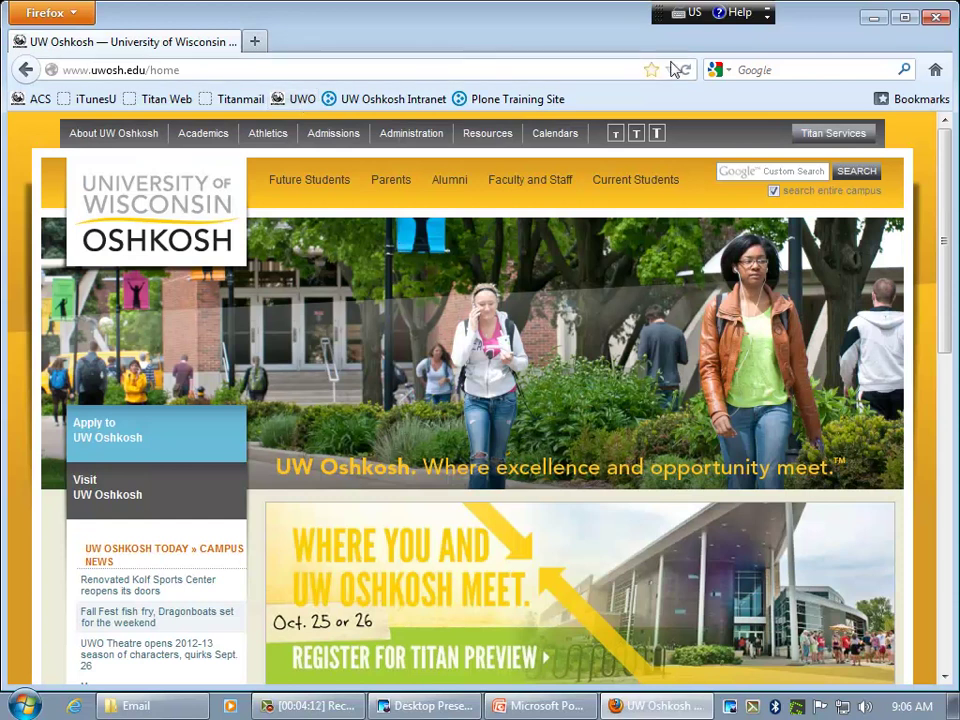
# - Go from Titan Services to the Titan Apps page and open its Gmail login
pyautogui.moveTo(828, 136)
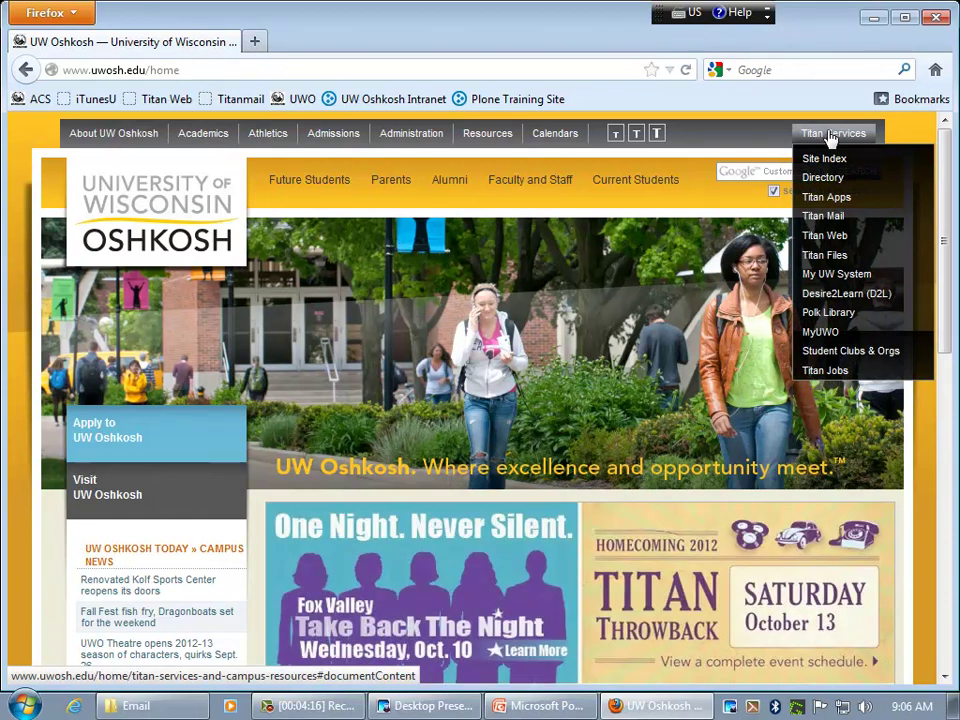
pyautogui.click(830, 199)
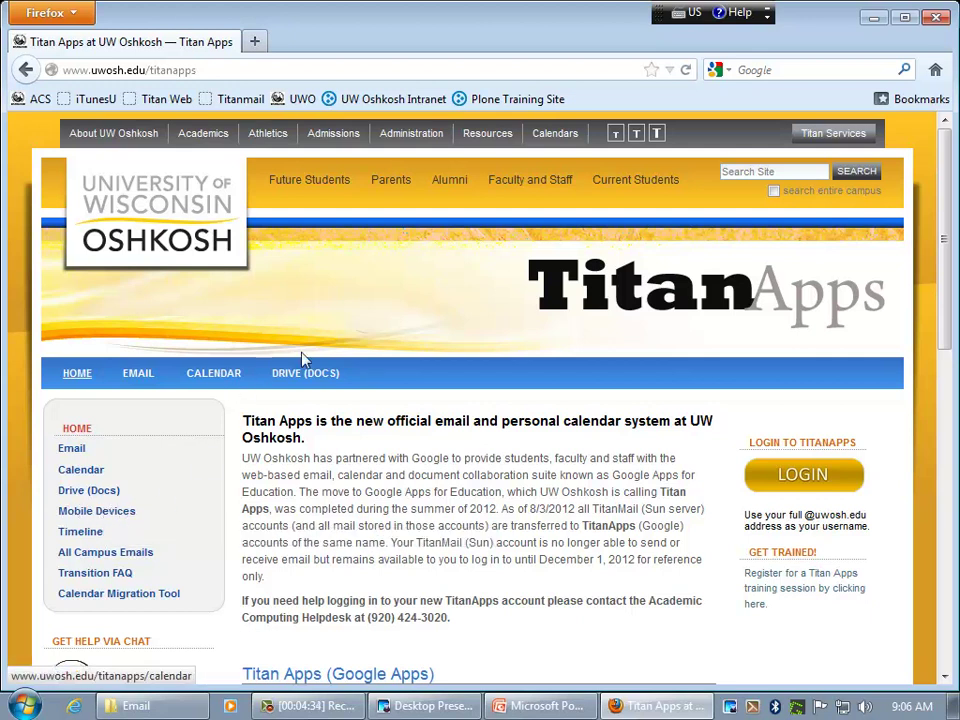
pyautogui.click(810, 481)
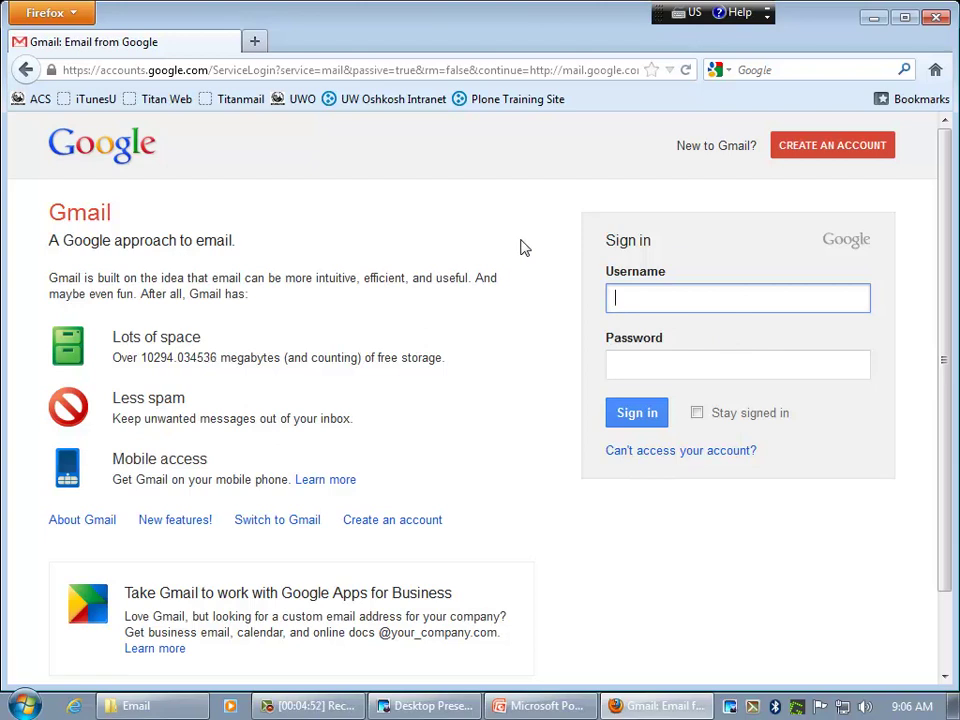
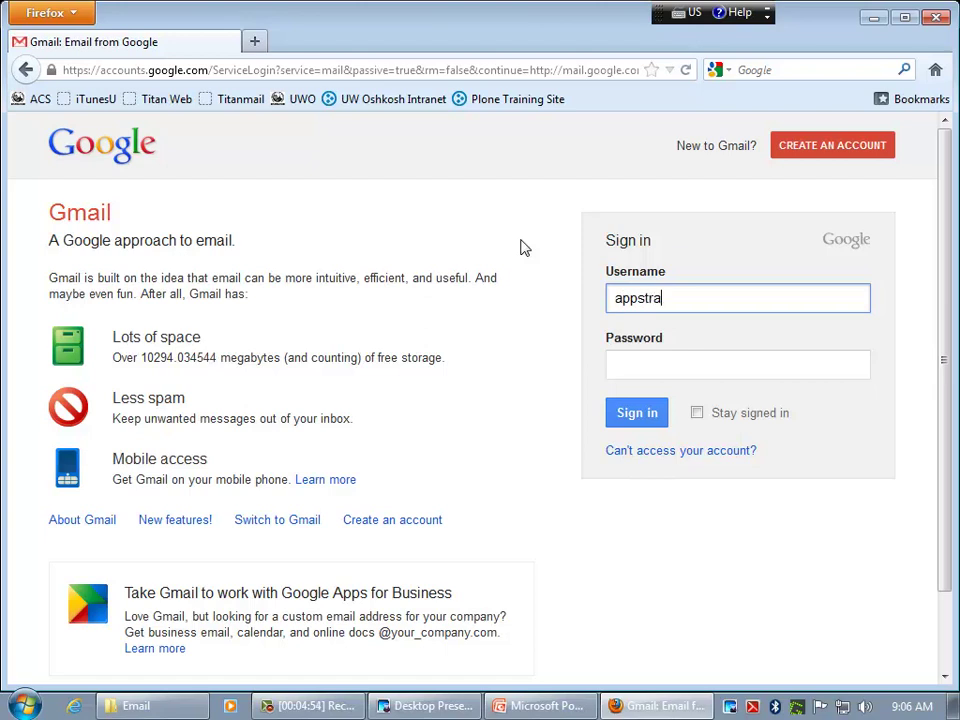
# - Sign in with the training account's university e-mail address and password
pyautogui.press('Tab')
pyautogui.write('*****')
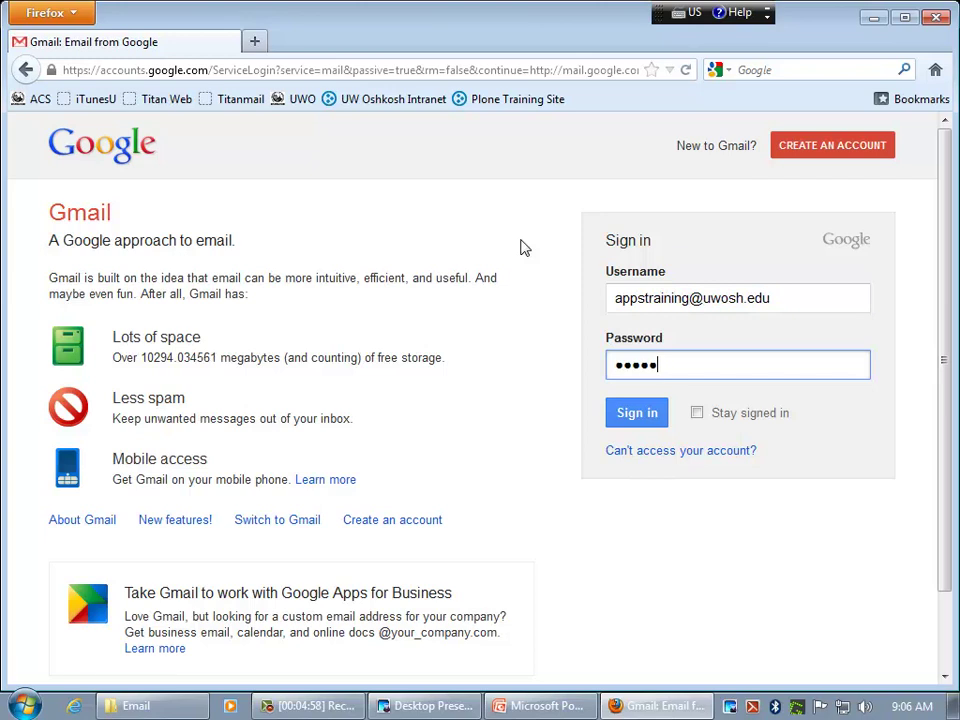
pyautogui.write('****')
pyautogui.press('Return')
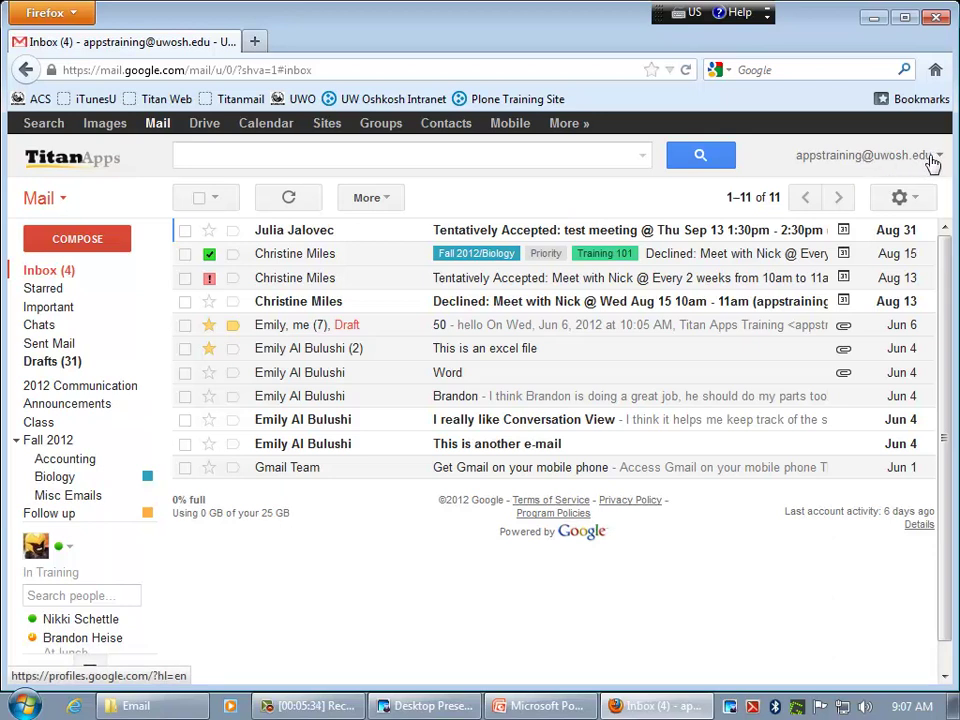
# - Add a second Titan Apps account from the account menu with its username and password
pyautogui.click(934, 162)
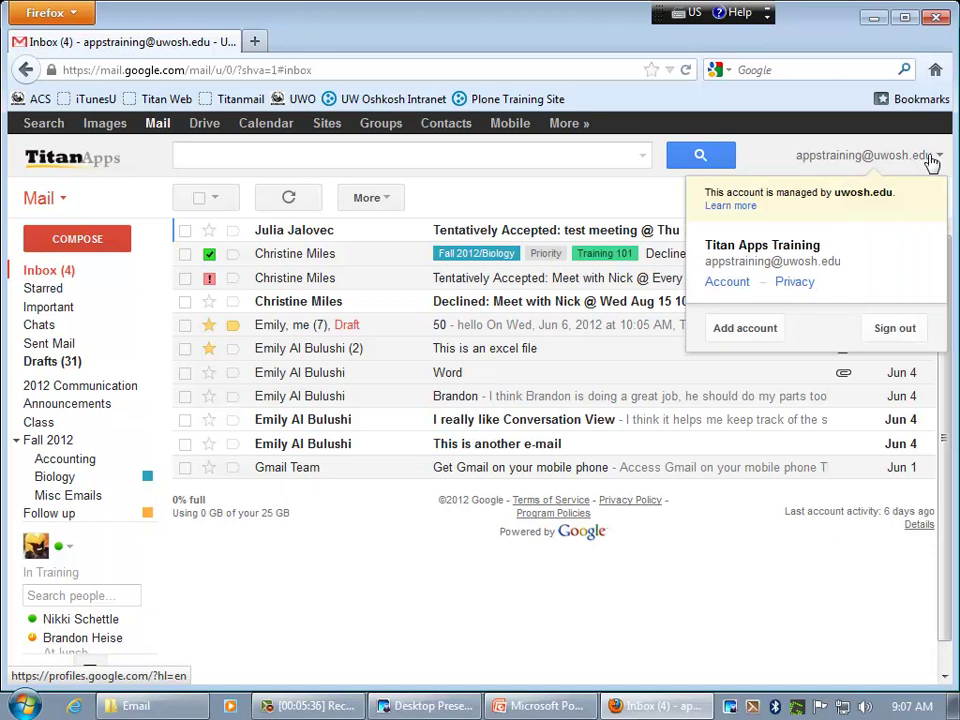
pyautogui.click(758, 329)
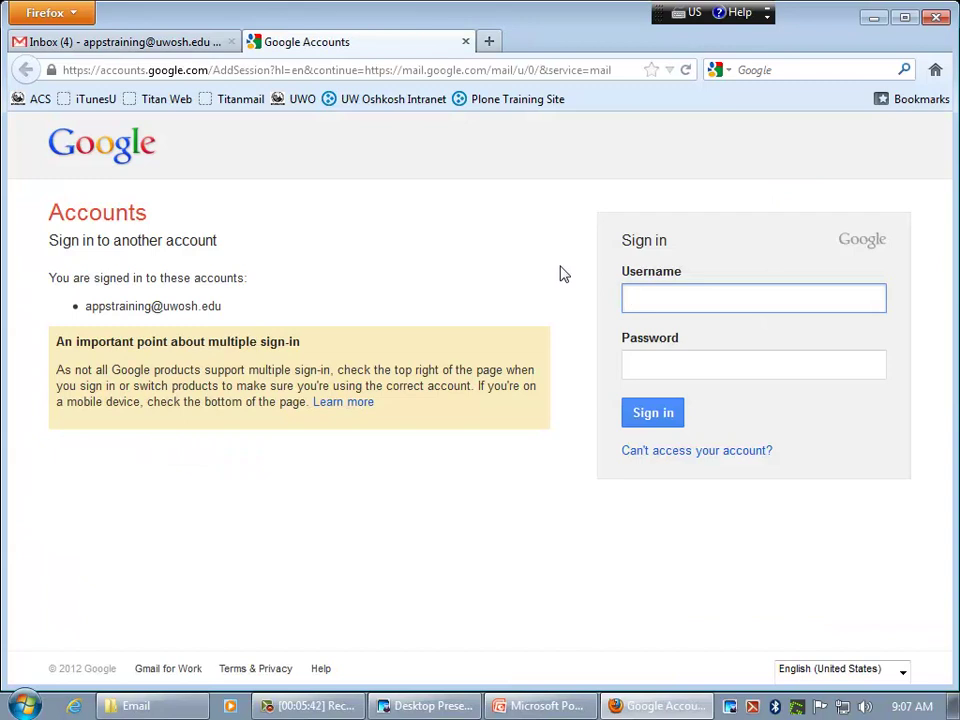
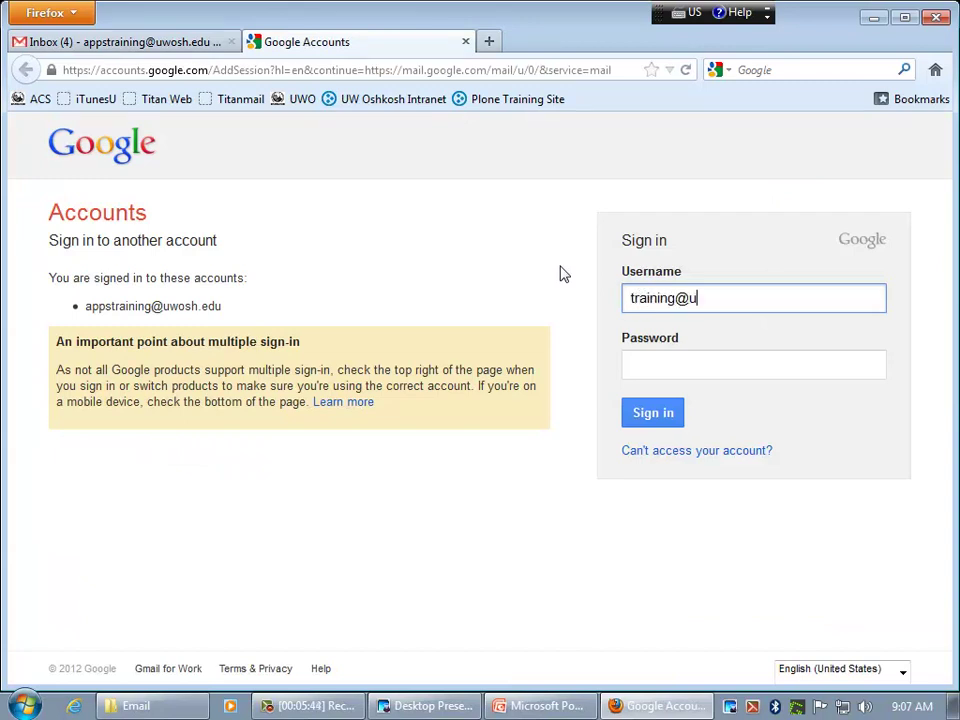
pyautogui.press('Tab')
pyautogui.write('•')
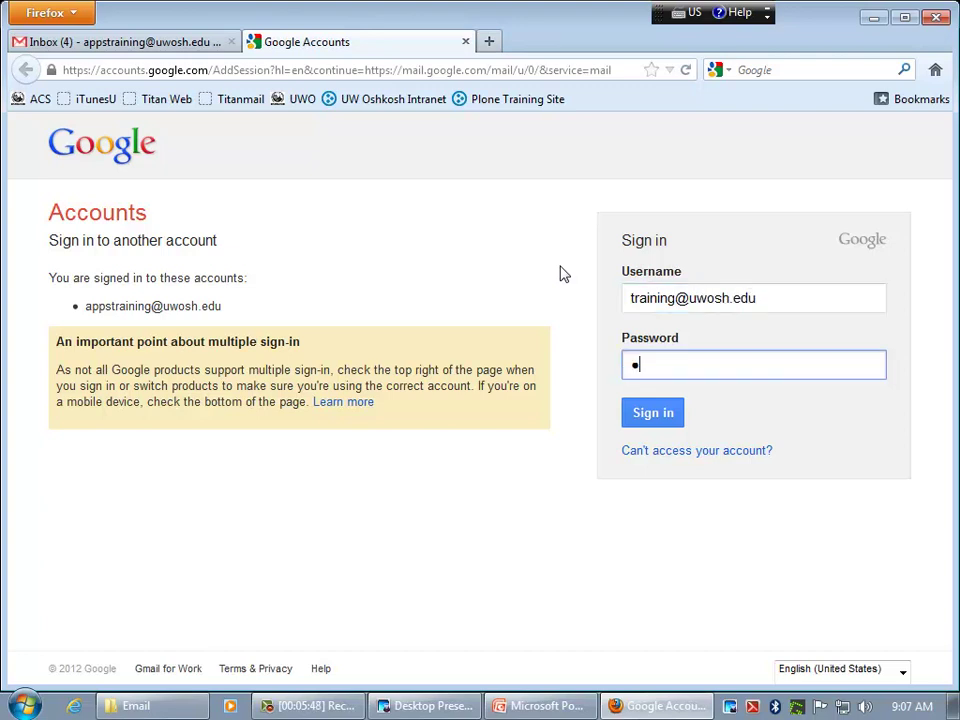
pyautogui.write('•••••••')
pyautogui.press('Return')
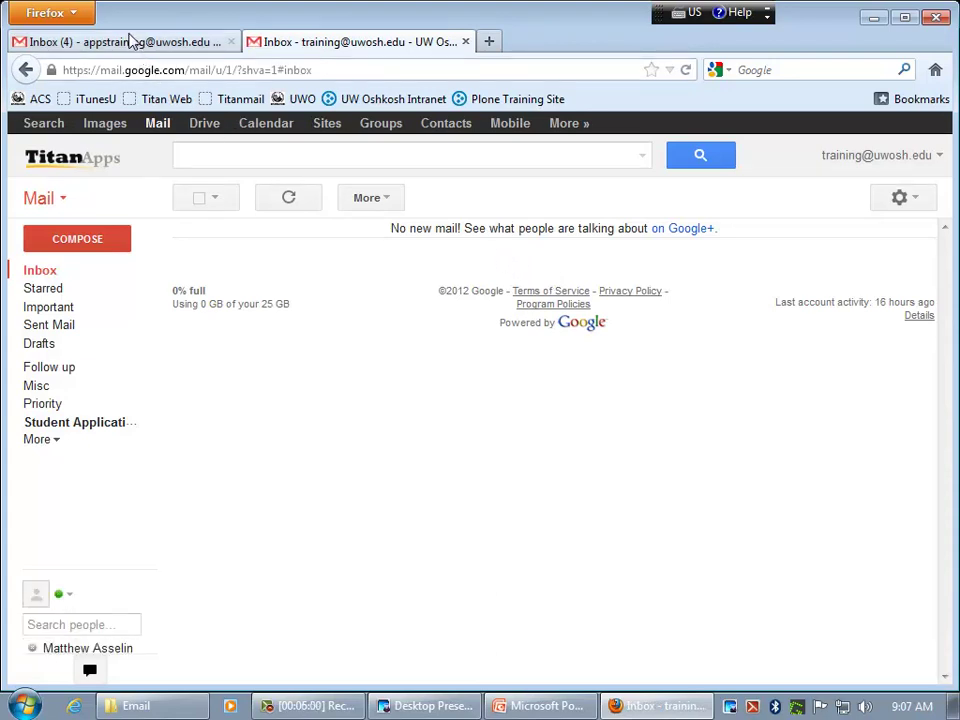
# - Switch between the two account tabs, ending on the first account's 11-conversation inbox
pyautogui.click(132, 45)
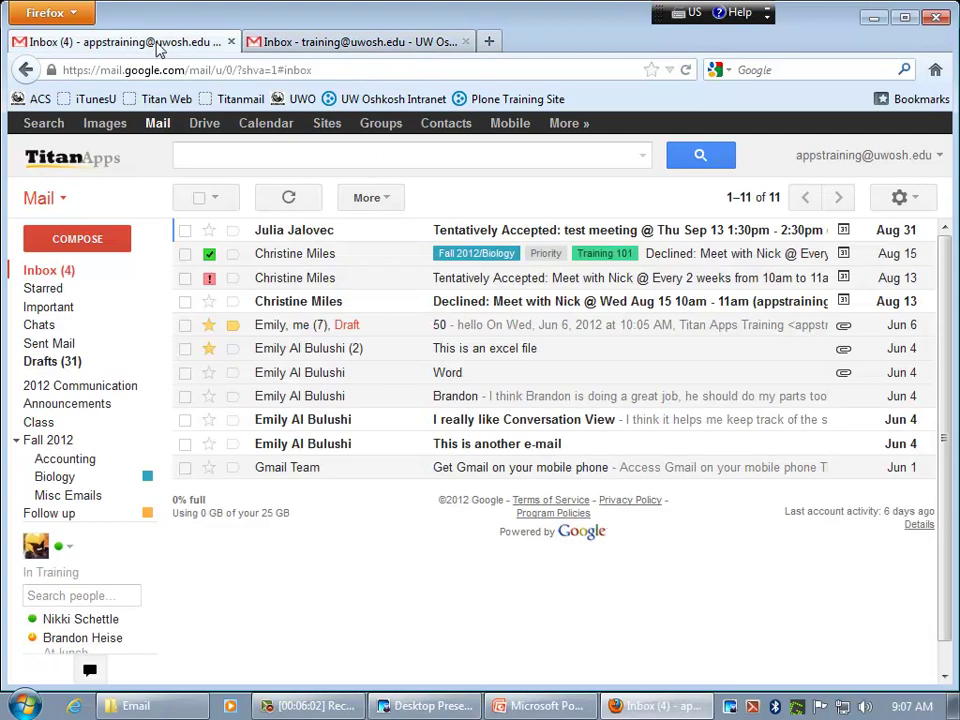
pyautogui.click(278, 46)
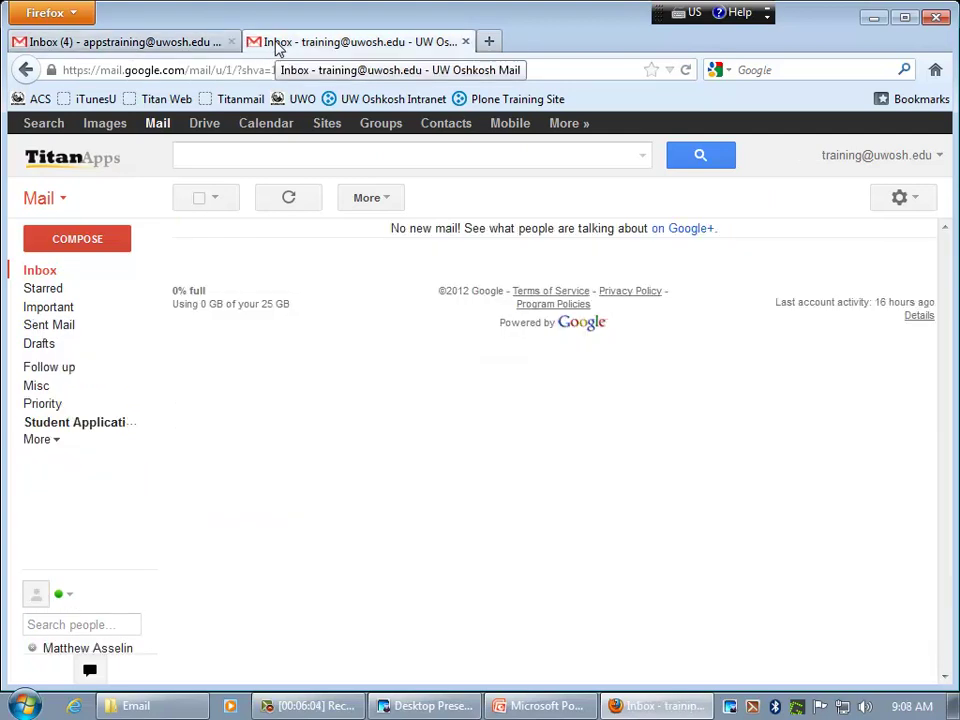
pyautogui.click(180, 40)
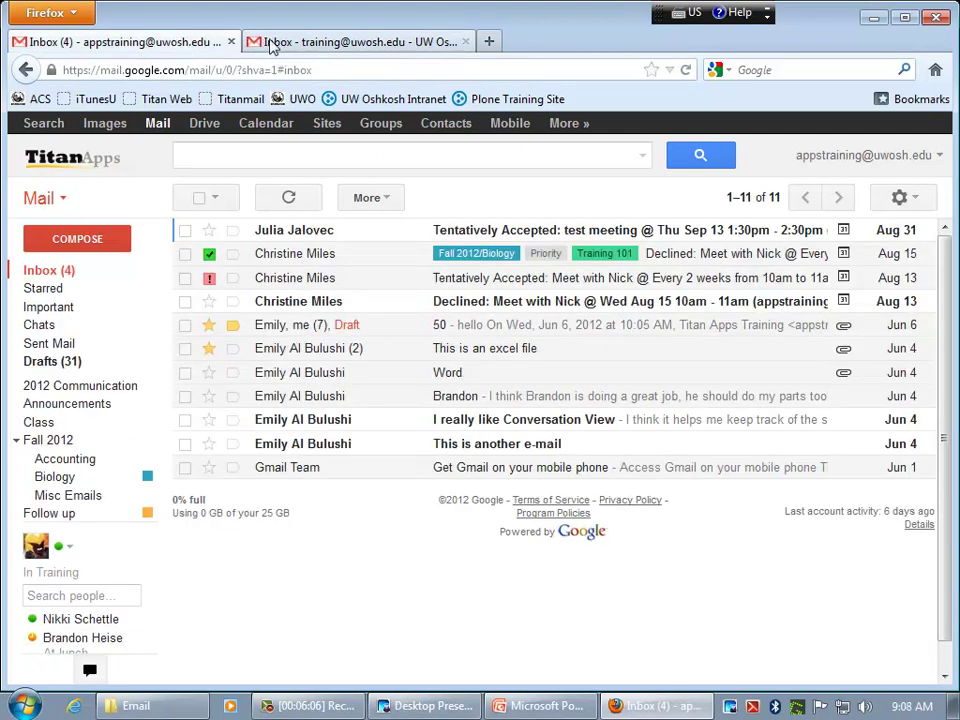
pyautogui.click(270, 43)
pyautogui.click(160, 47)
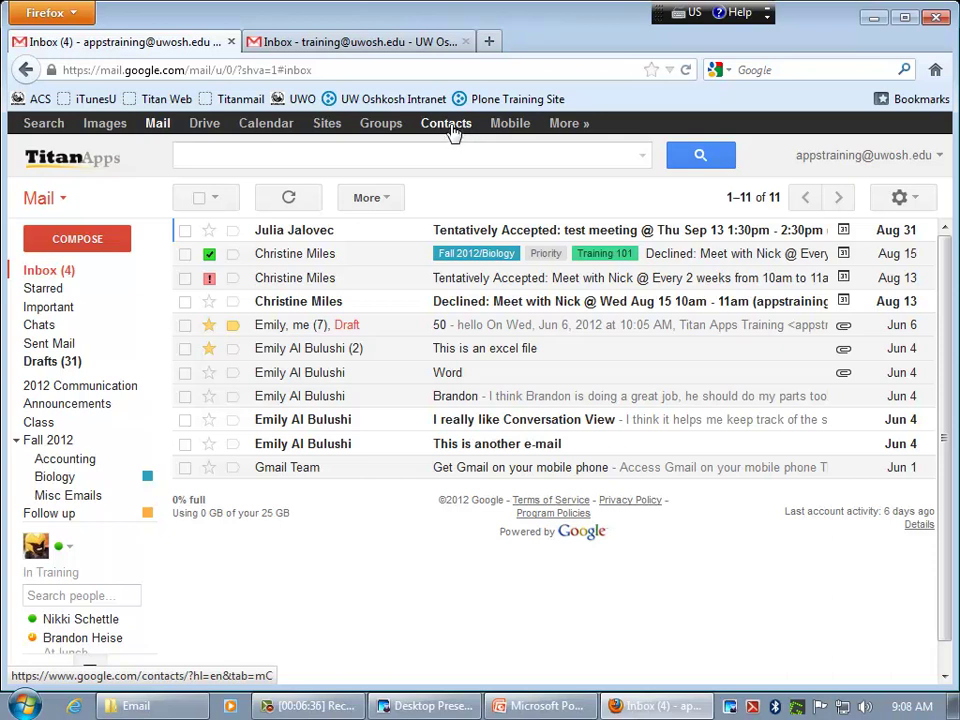
pyautogui.click(207, 157)
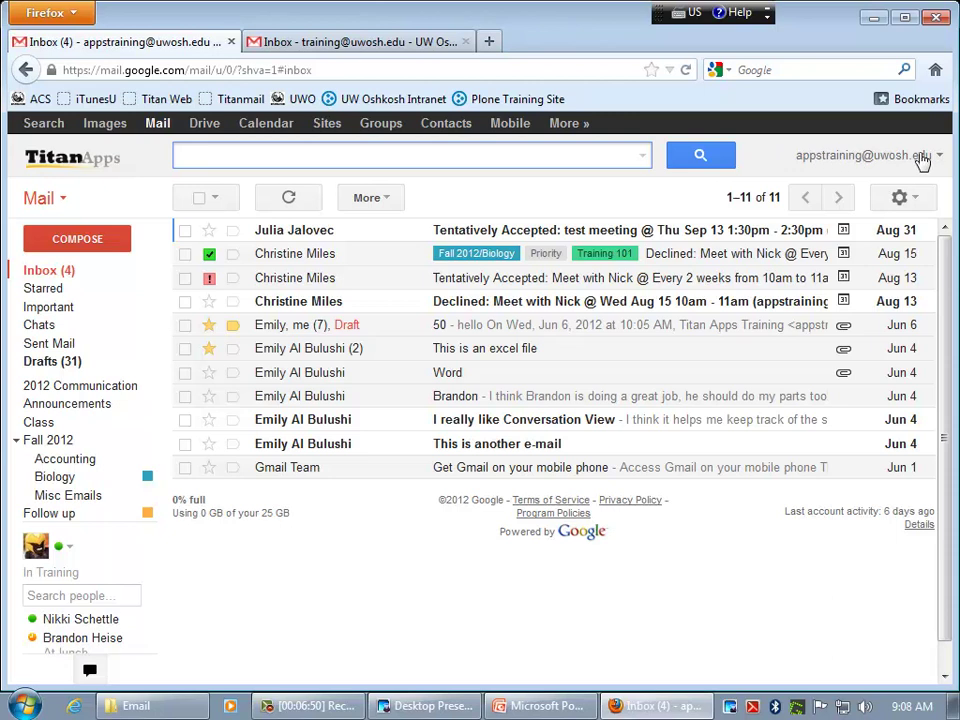
pyautogui.click(889, 158)
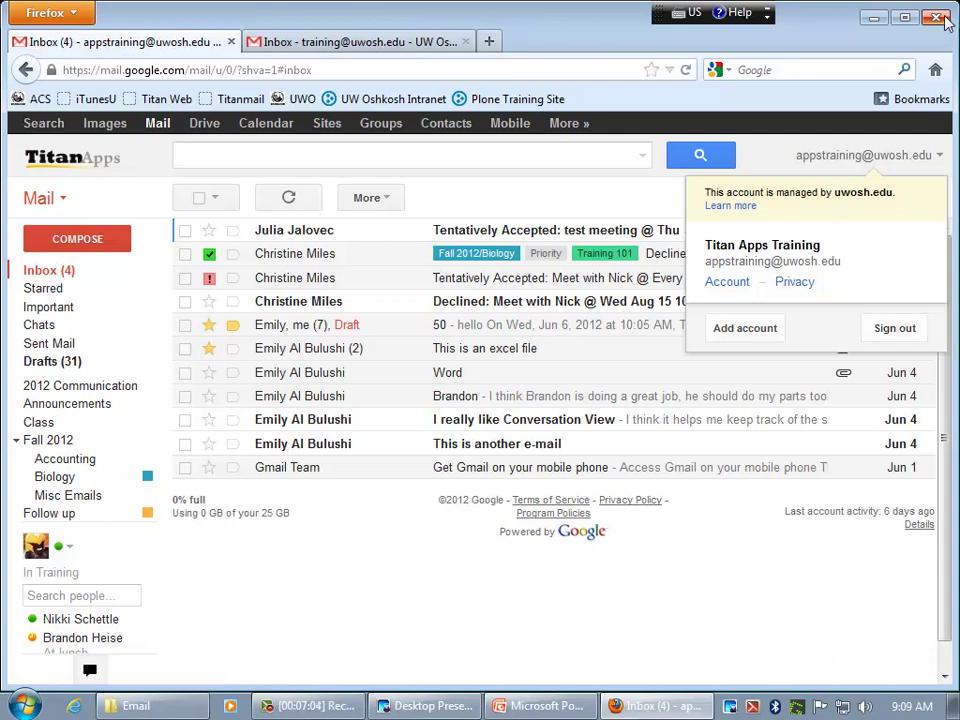
pyautogui.click(878, 155)
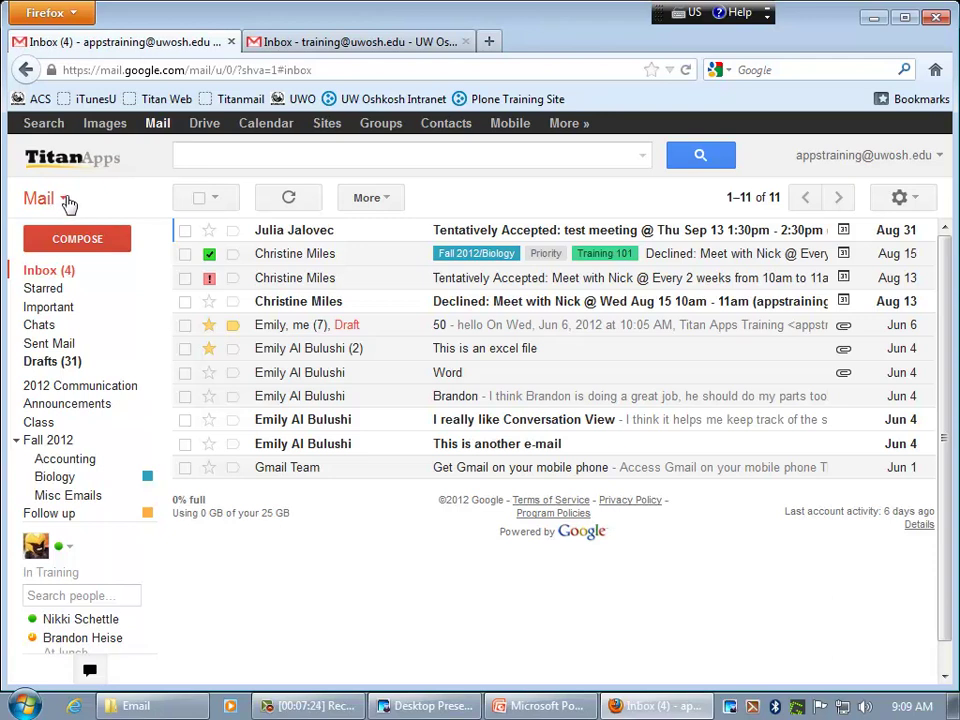
pyautogui.click(65, 201)
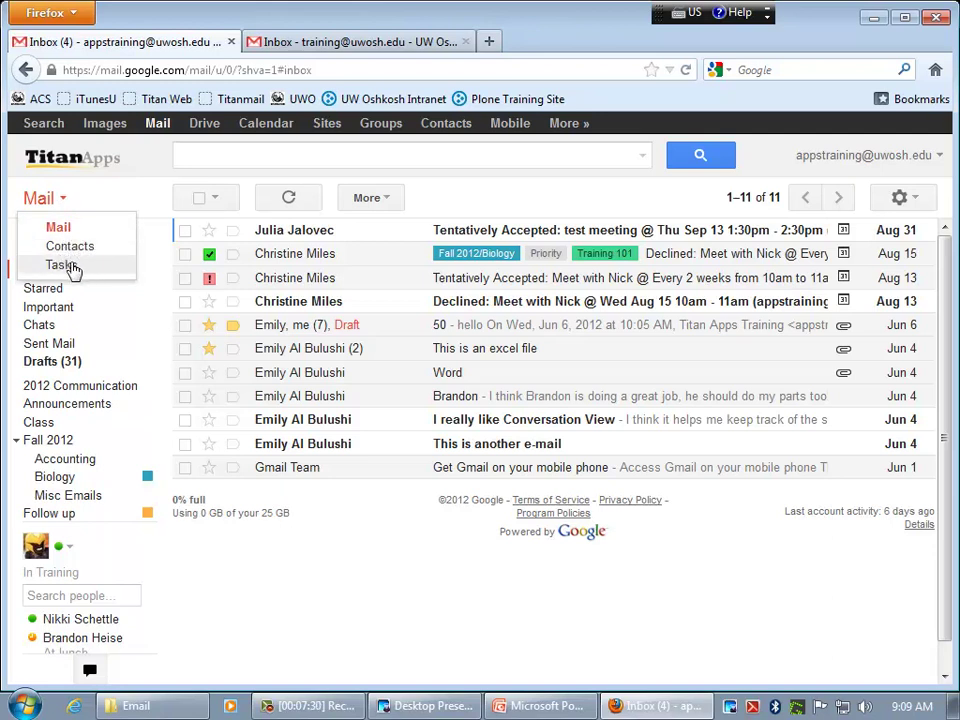
pyautogui.click(98, 207)
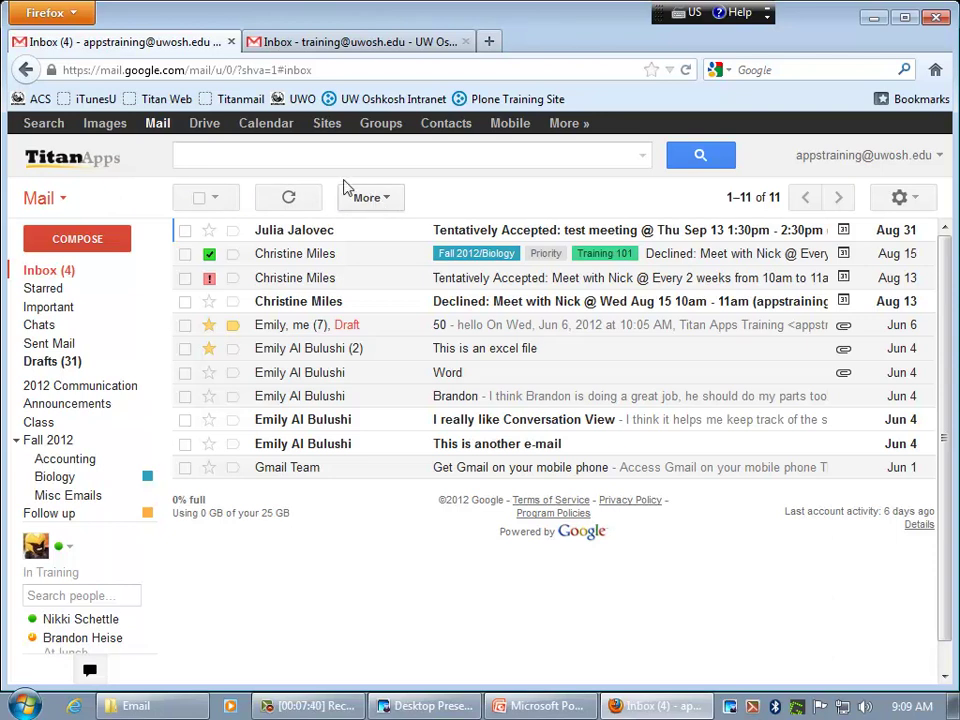
pyautogui.click(216, 199)
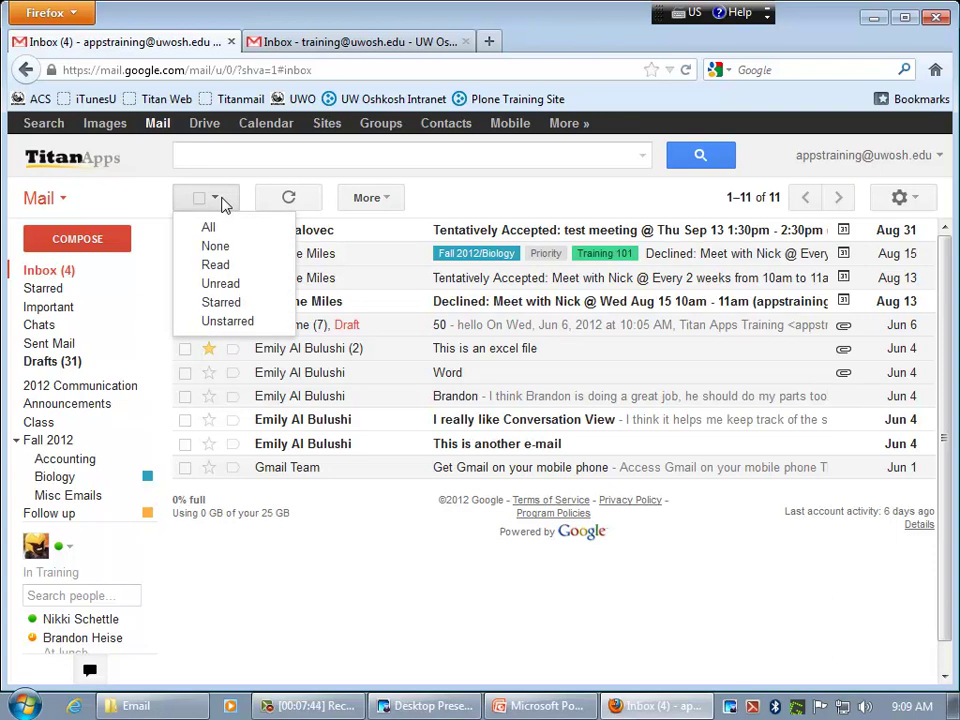
pyautogui.click(207, 227)
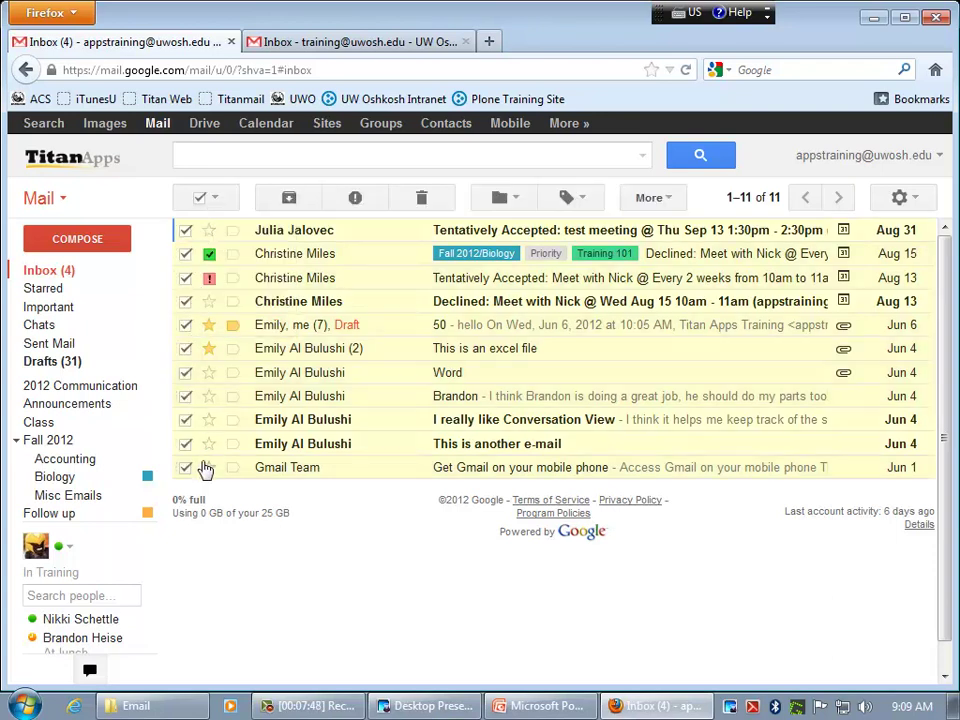
pyautogui.click(213, 205)
pyautogui.click(214, 243)
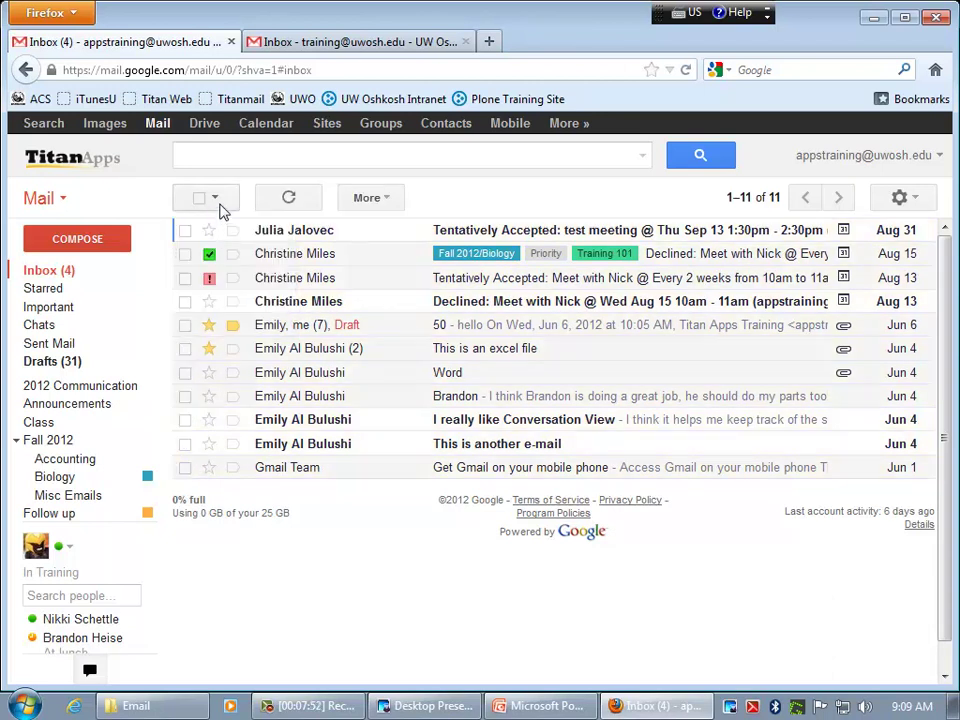
pyautogui.click(216, 203)
pyautogui.click(226, 283)
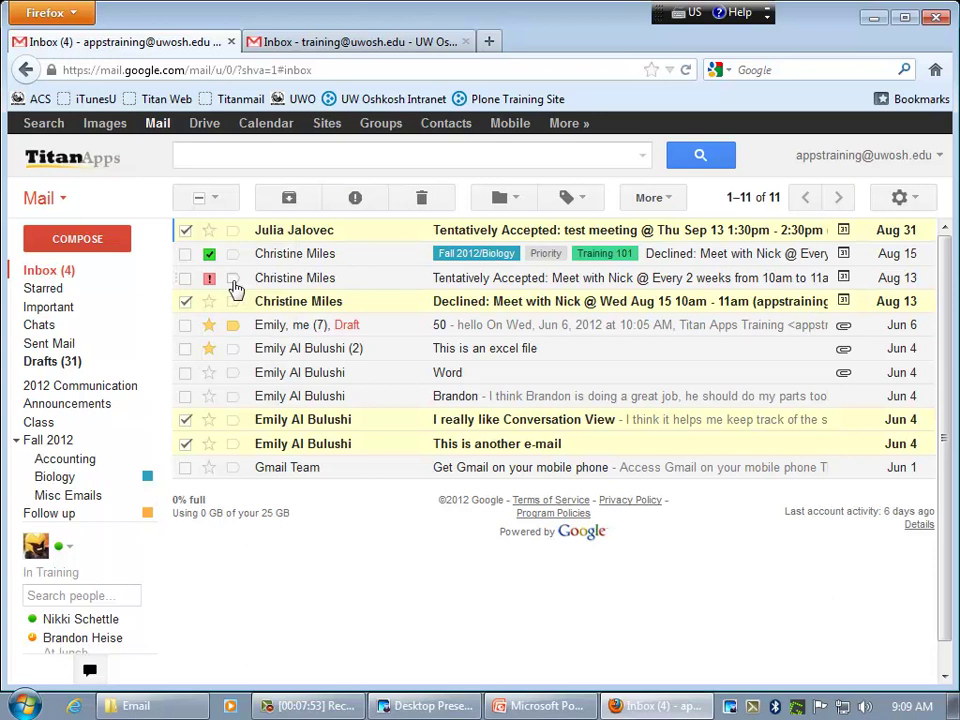
pyautogui.click(216, 201)
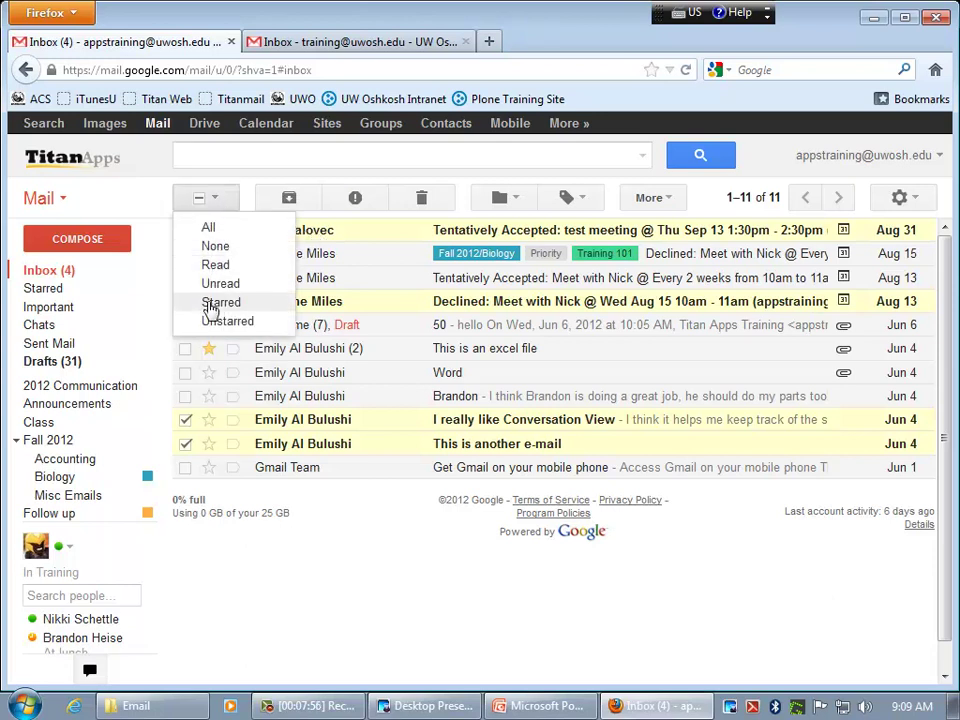
pyautogui.click(210, 203)
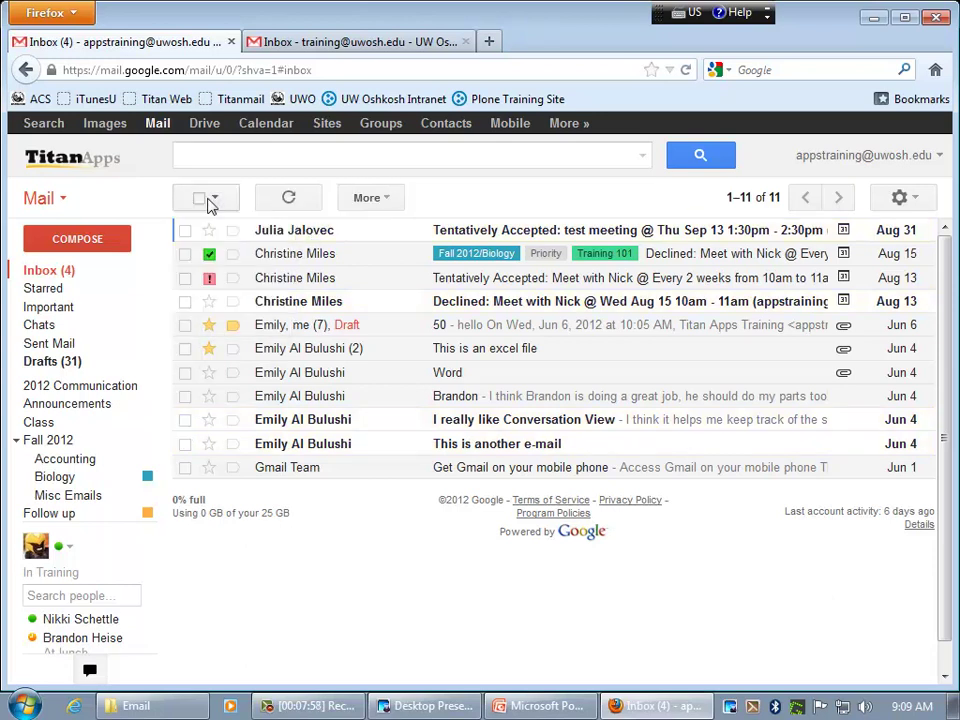
pyautogui.click(208, 203)
pyautogui.click(208, 203)
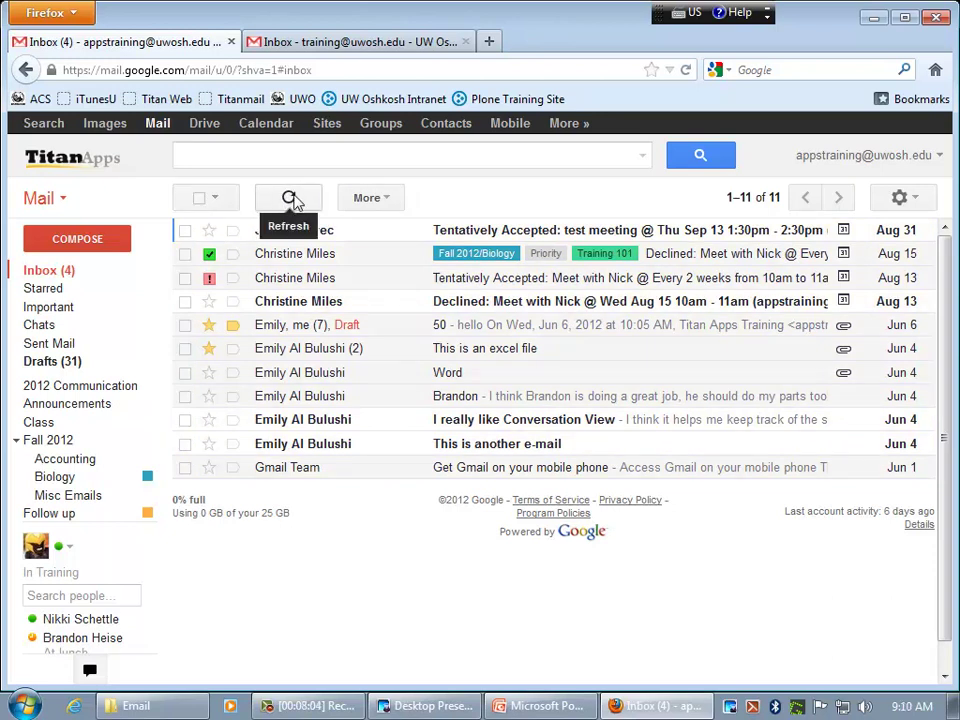
pyautogui.click(380, 200)
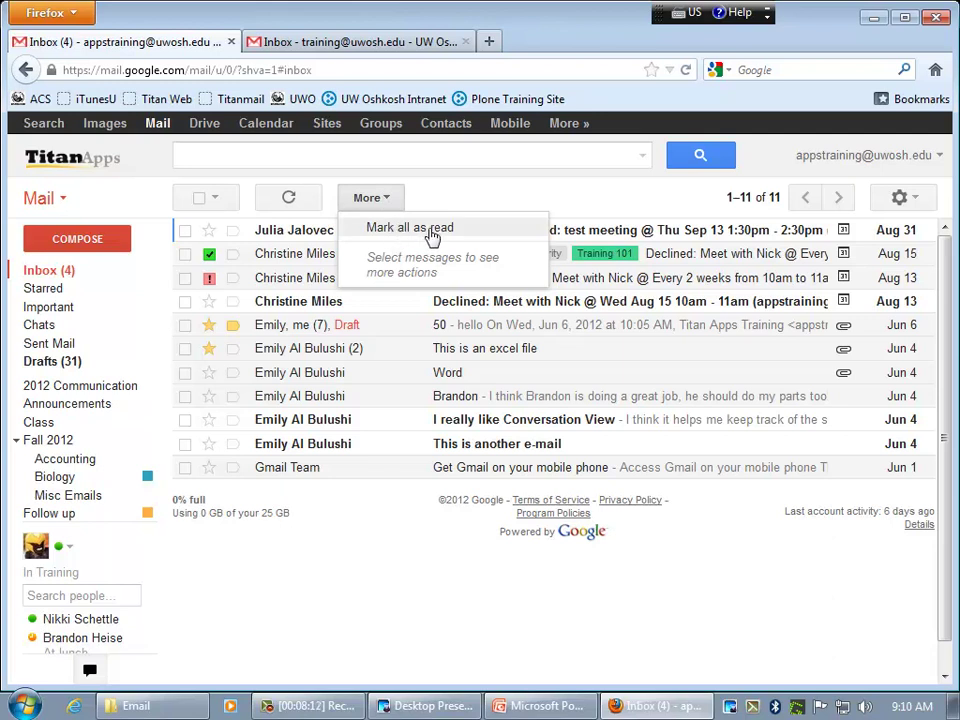
pyautogui.click(545, 203)
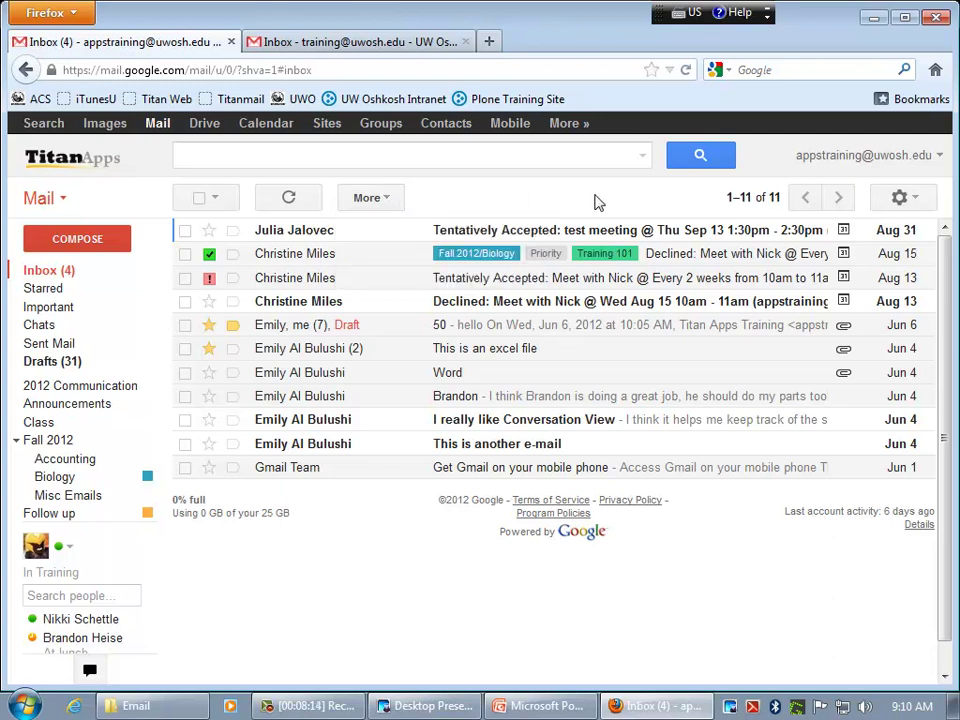
pyautogui.moveTo(720, 198)
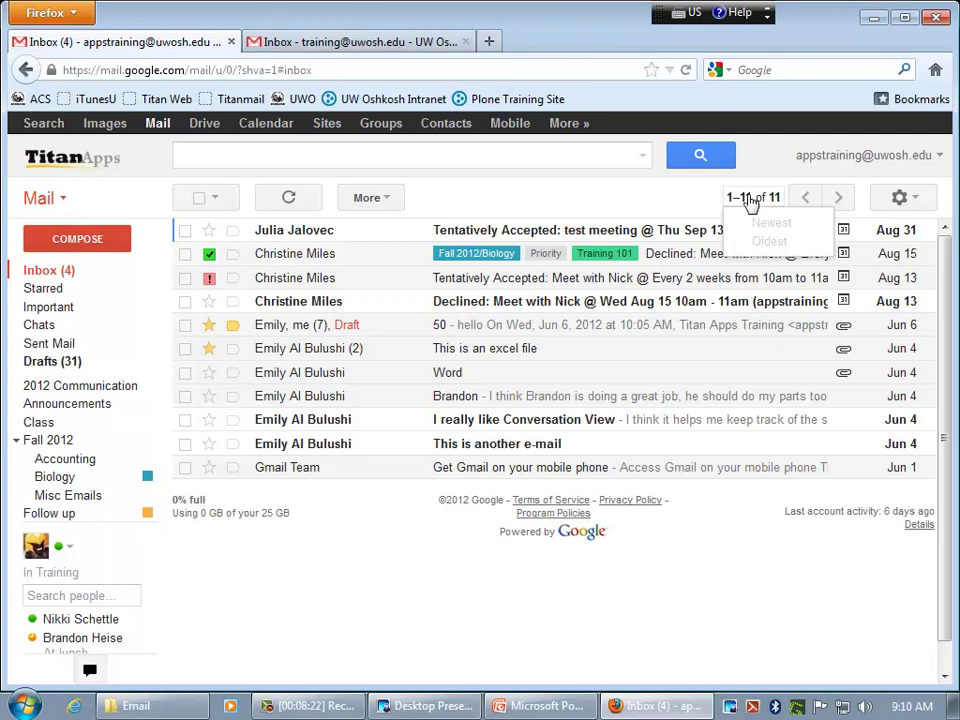
pyautogui.click(769, 191)
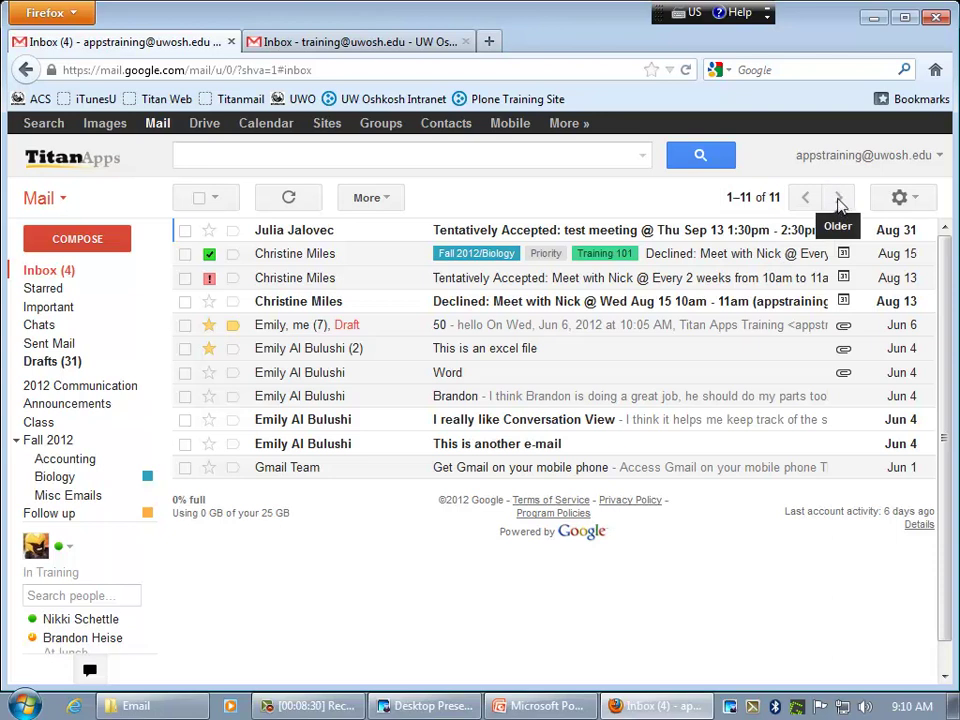
pyautogui.click(918, 202)
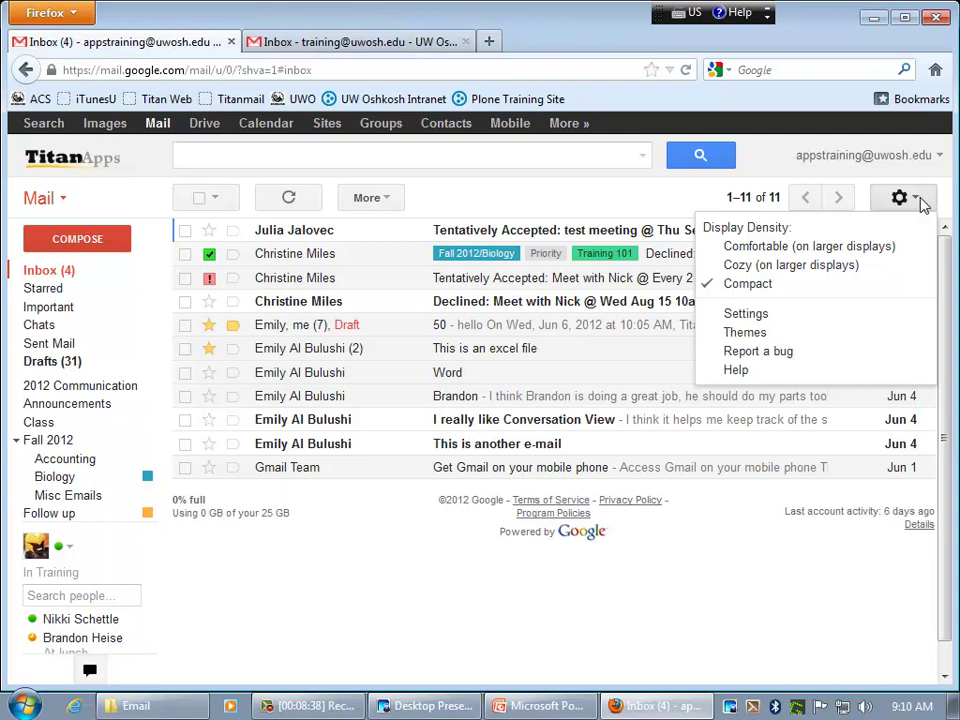
pyautogui.click(926, 203)
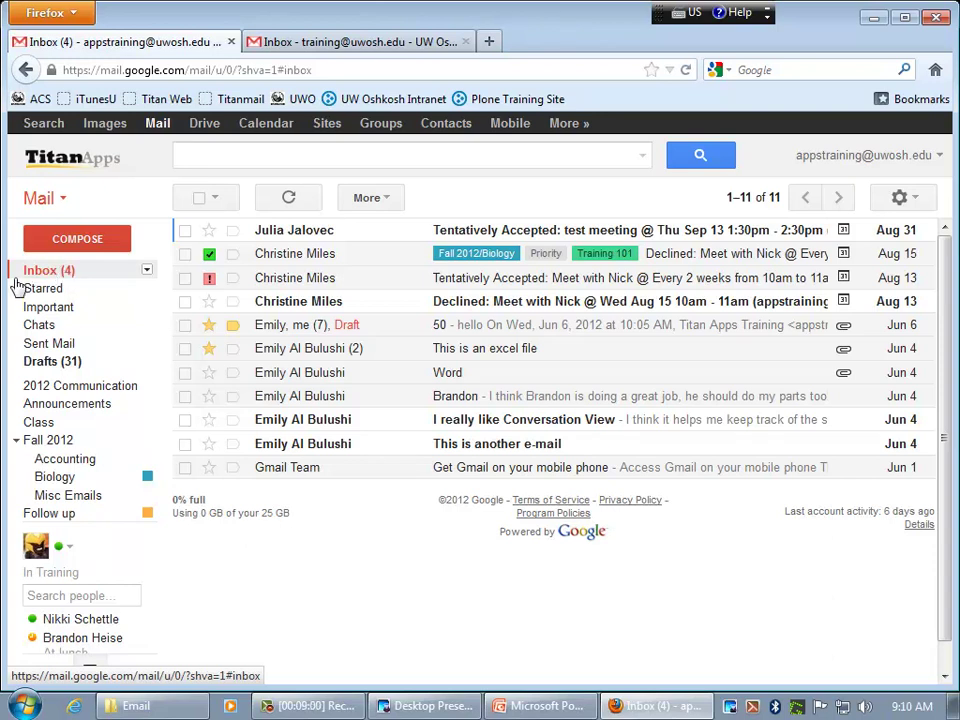
pyautogui.click(59, 291)
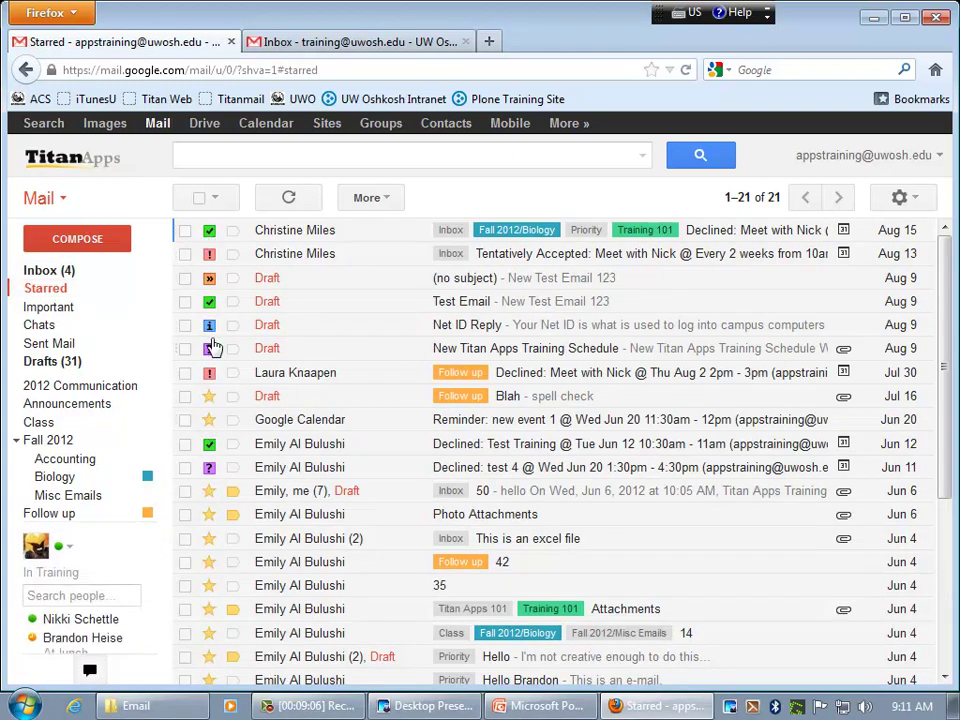
pyautogui.click(60, 309)
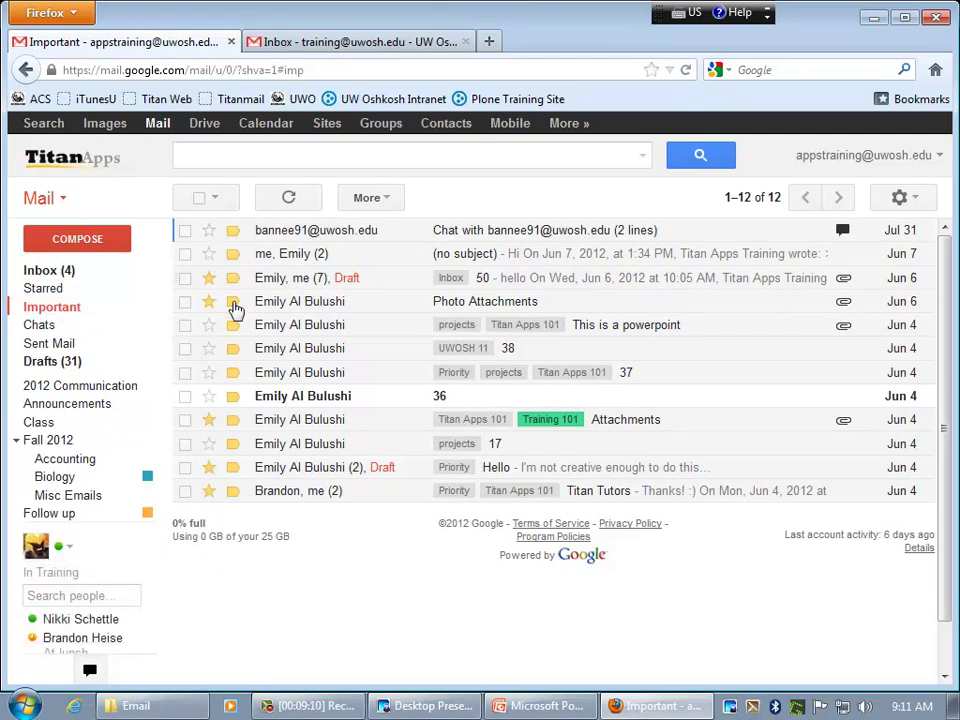
pyautogui.click(32, 328)
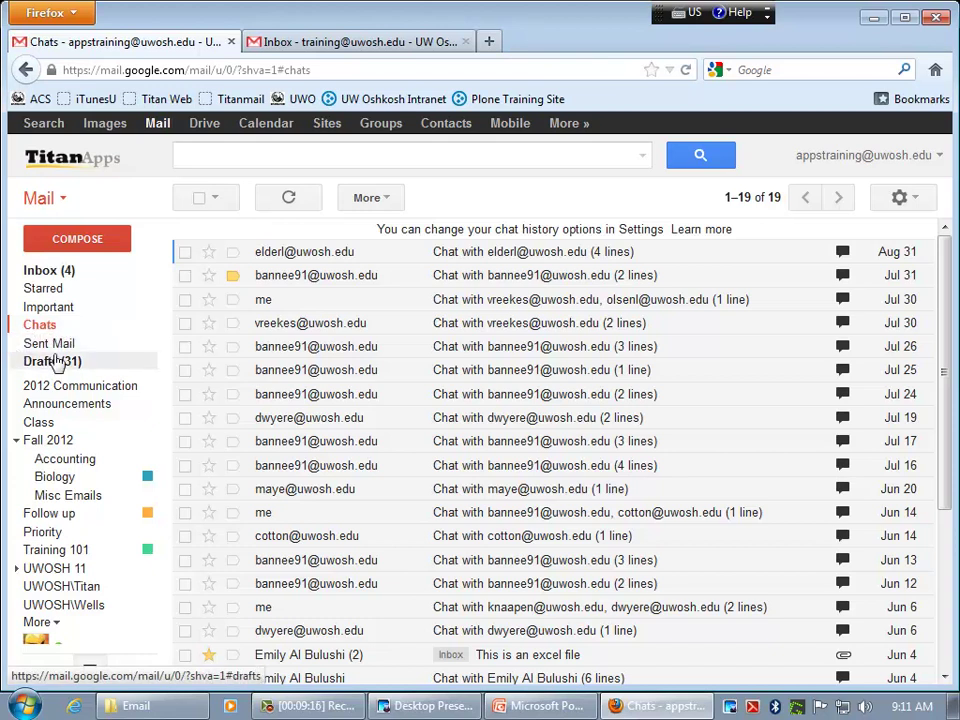
pyautogui.click(64, 276)
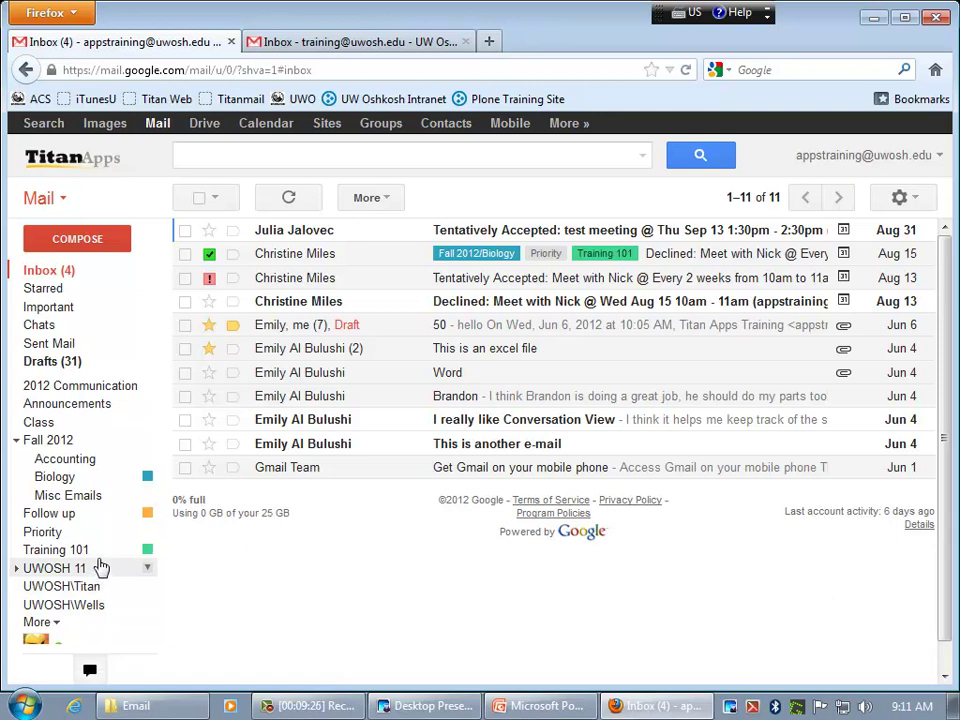
pyautogui.moveTo(138, 669)
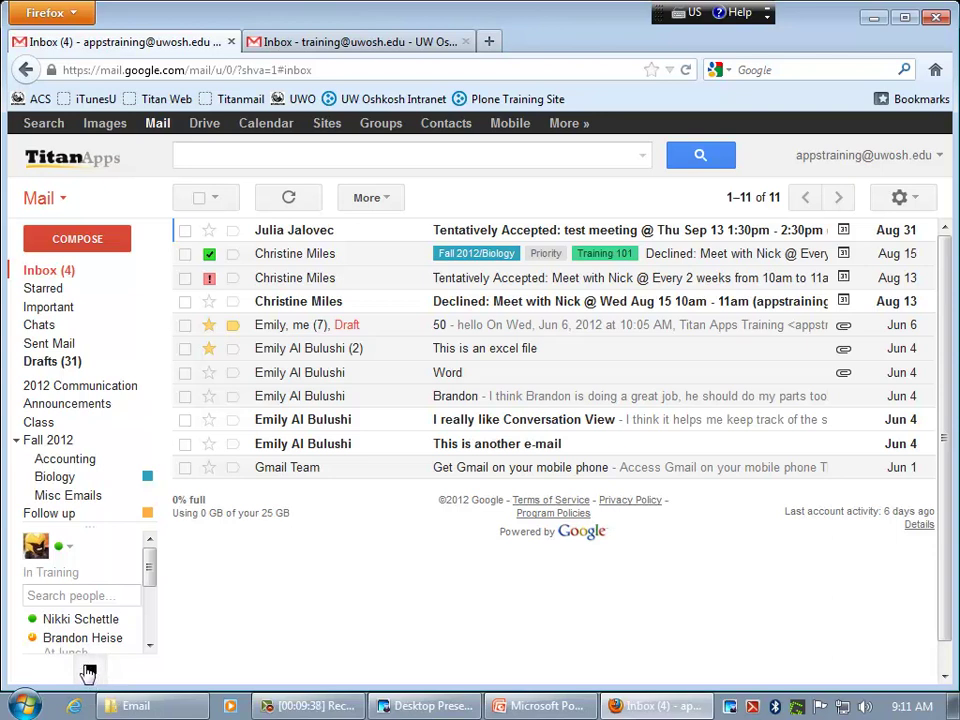
pyautogui.click(90, 673)
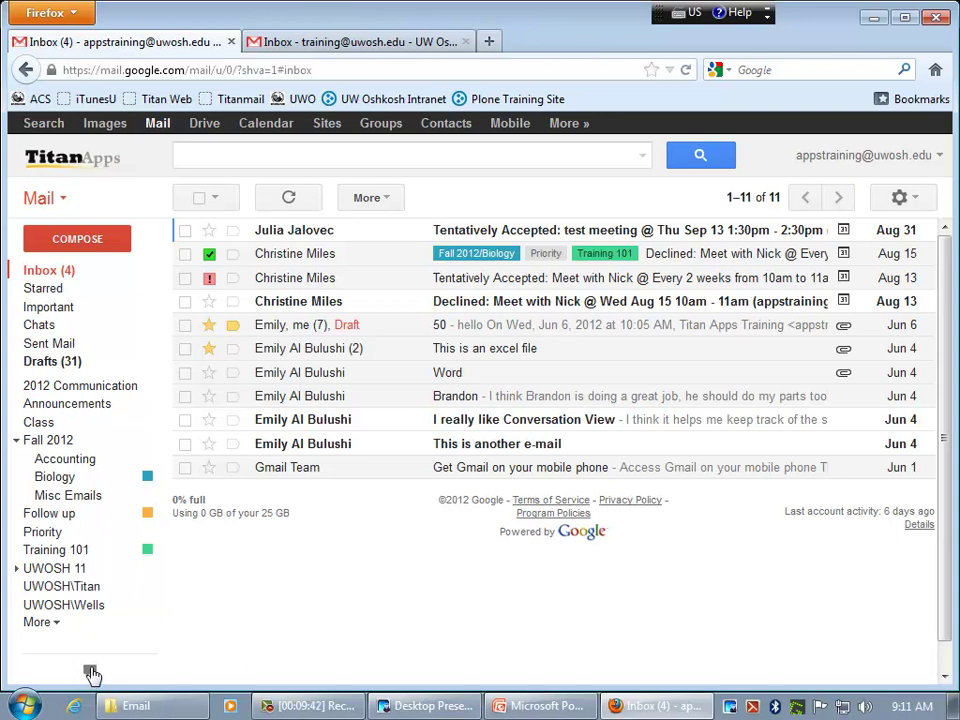
pyautogui.click(90, 673)
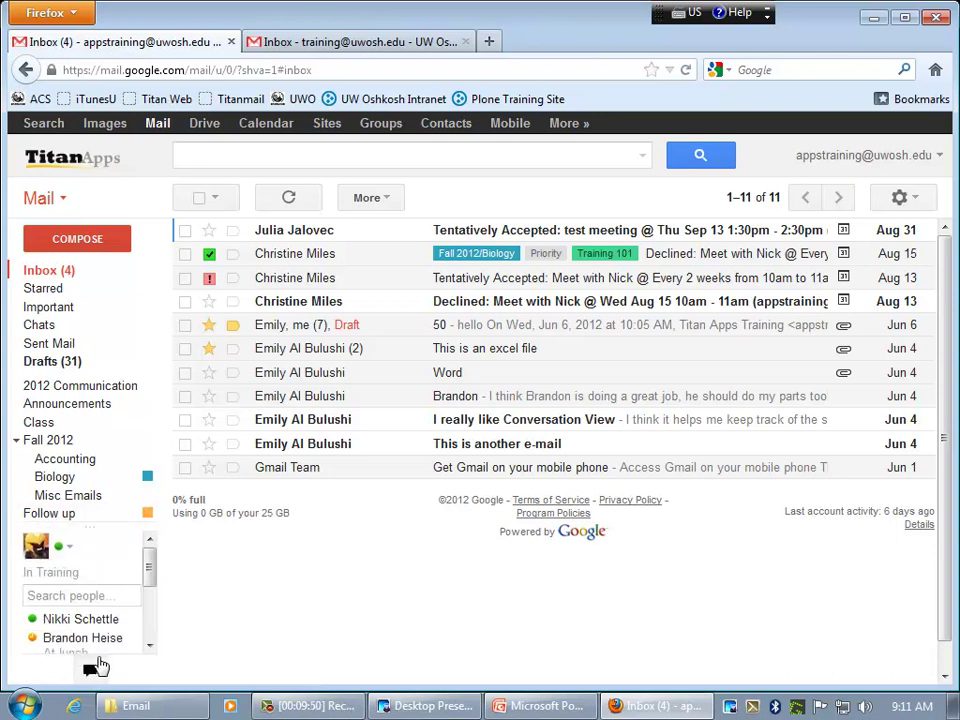
pyautogui.click(93, 672)
pyautogui.click(93, 672)
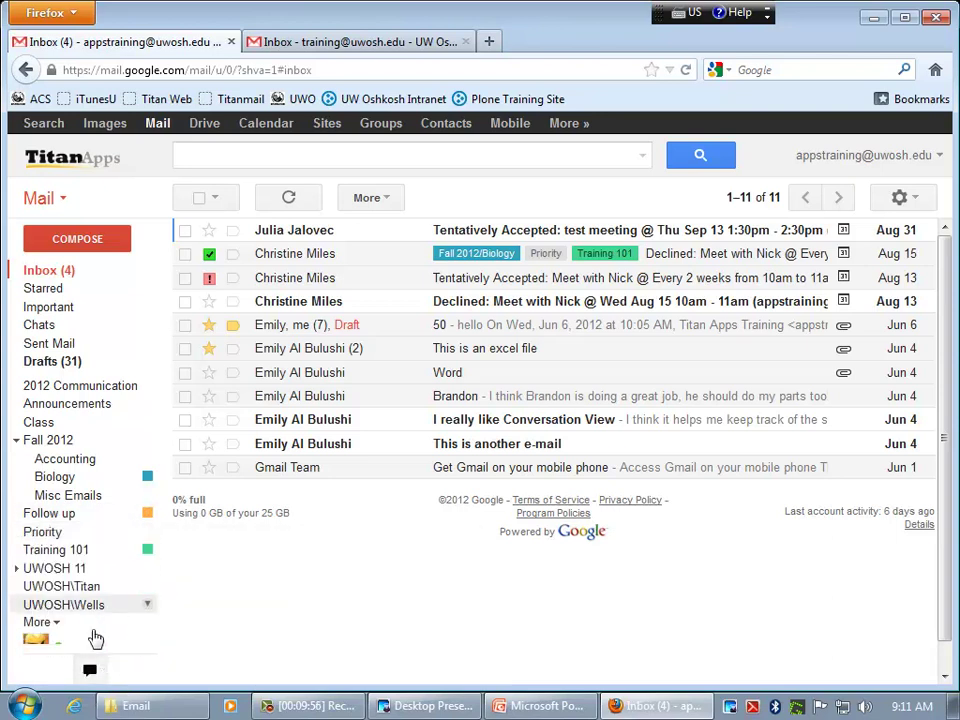
pyautogui.click(87, 670)
pyautogui.click(91, 671)
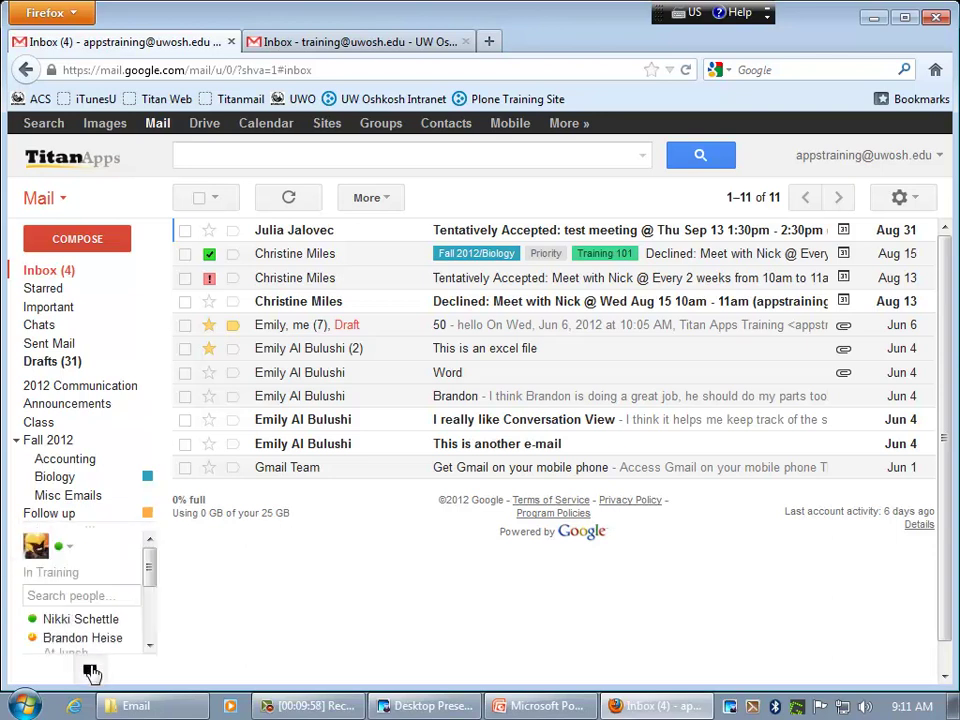
pyautogui.moveTo(106, 527); pyautogui.dragTo(110, 489)
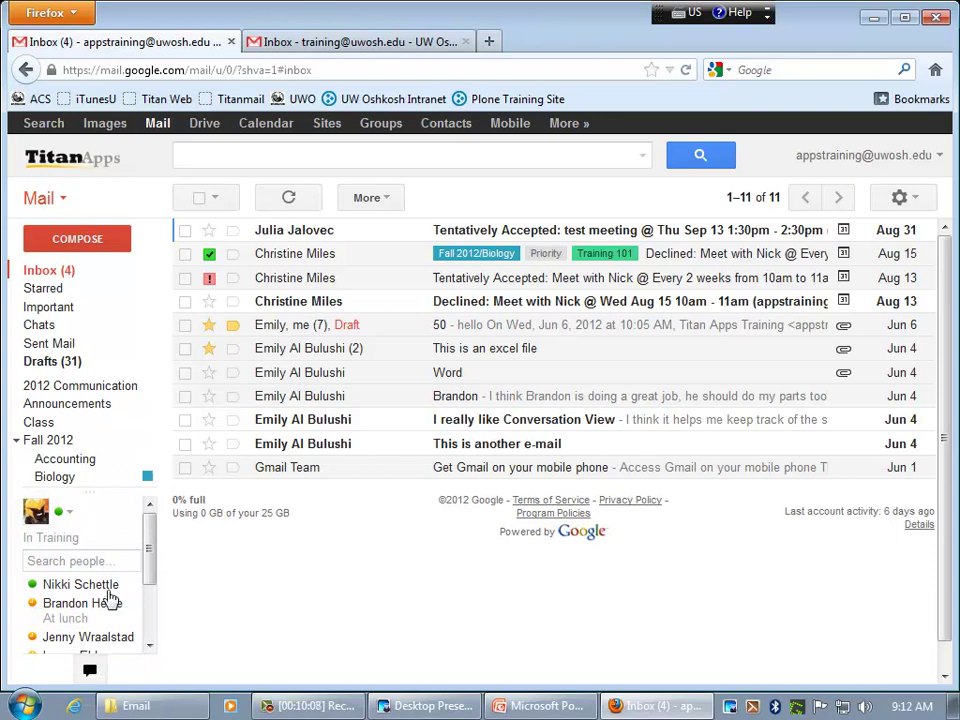
pyautogui.click(90, 671)
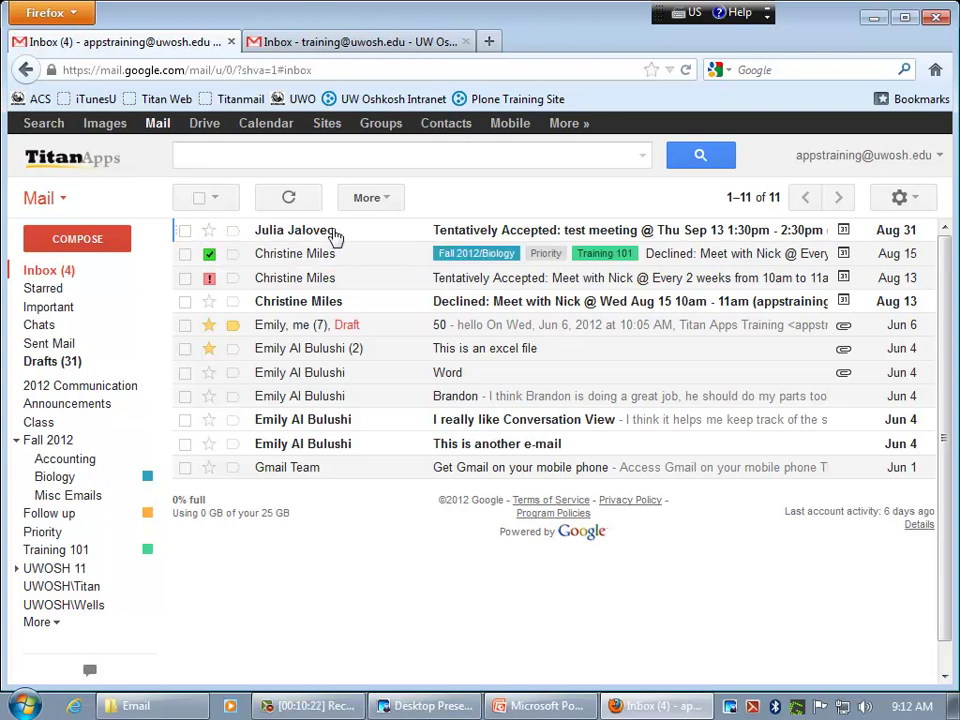
pyautogui.moveTo(320, 234)
pyautogui.click(185, 231)
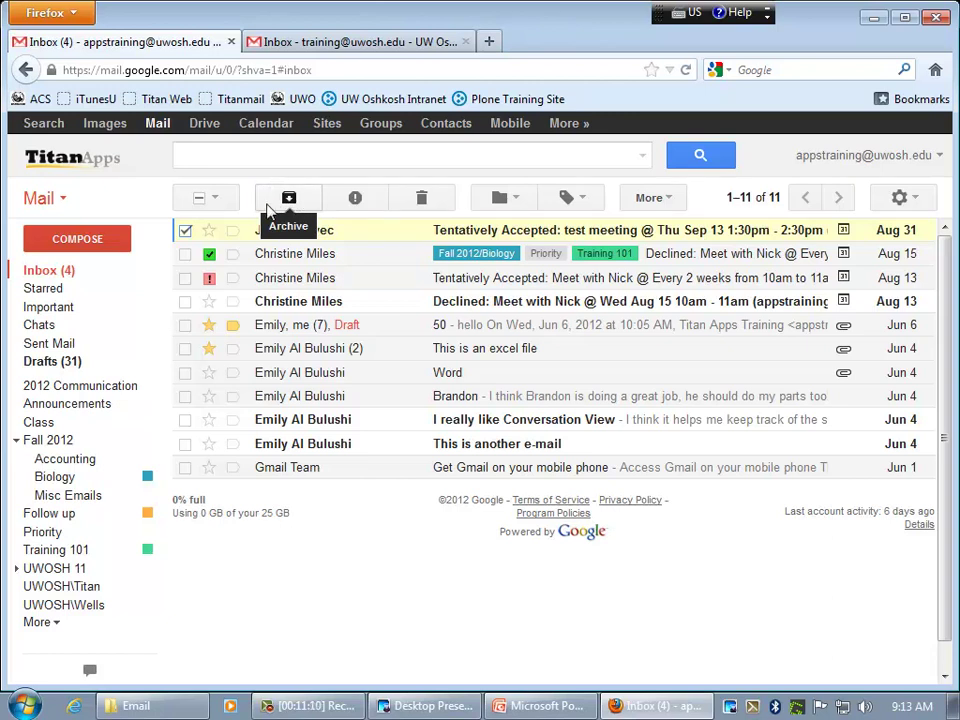
pyautogui.click(289, 200)
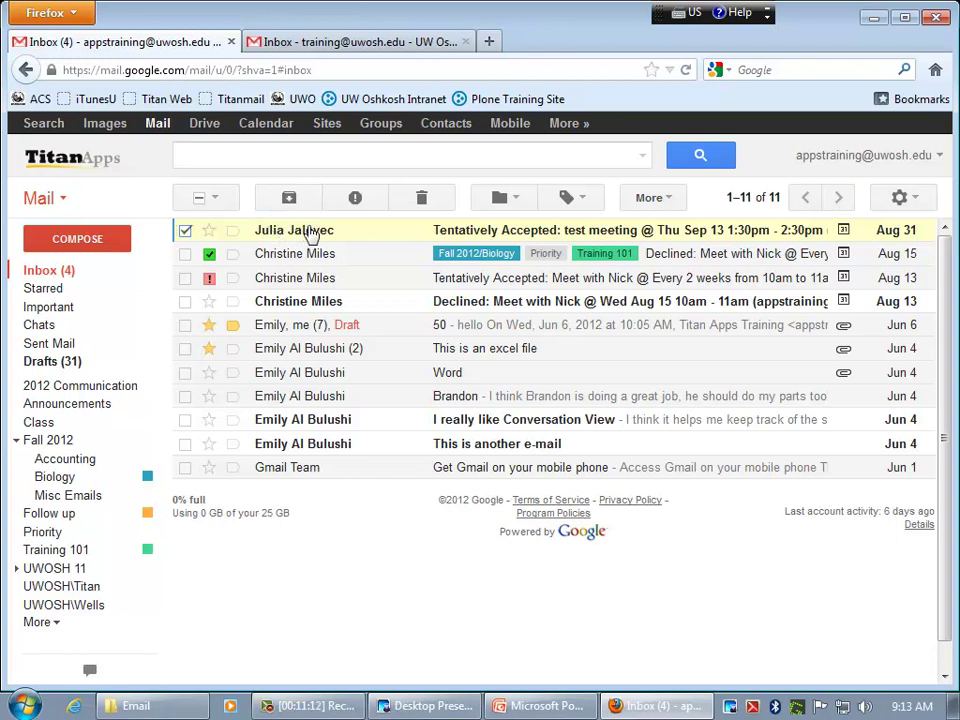
pyautogui.moveTo(334, 229)
pyautogui.click(185, 231)
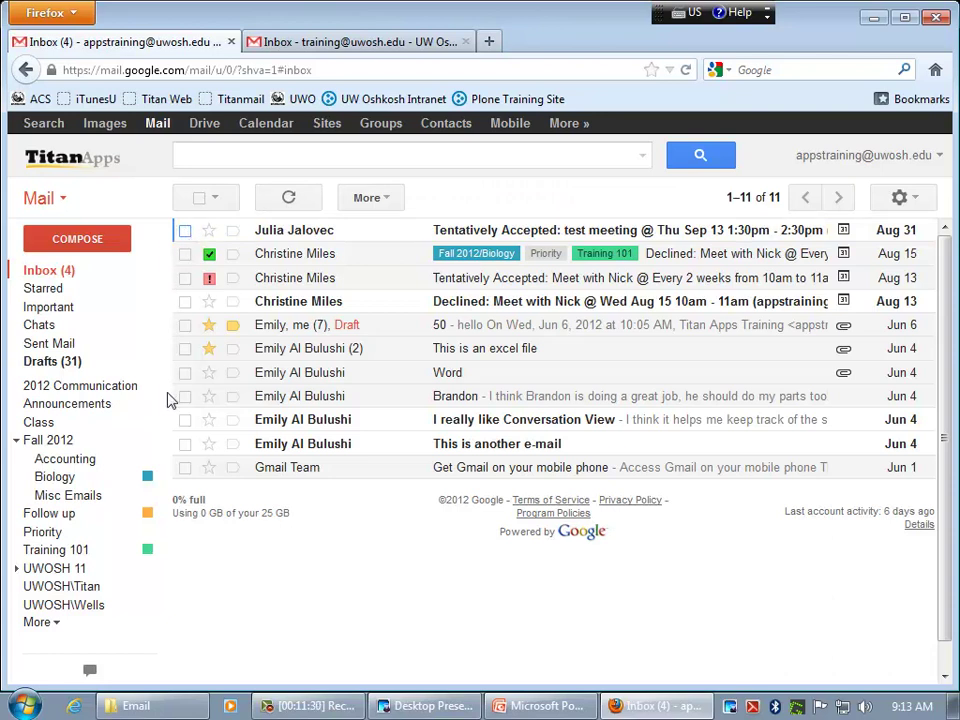
pyautogui.click(42, 622)
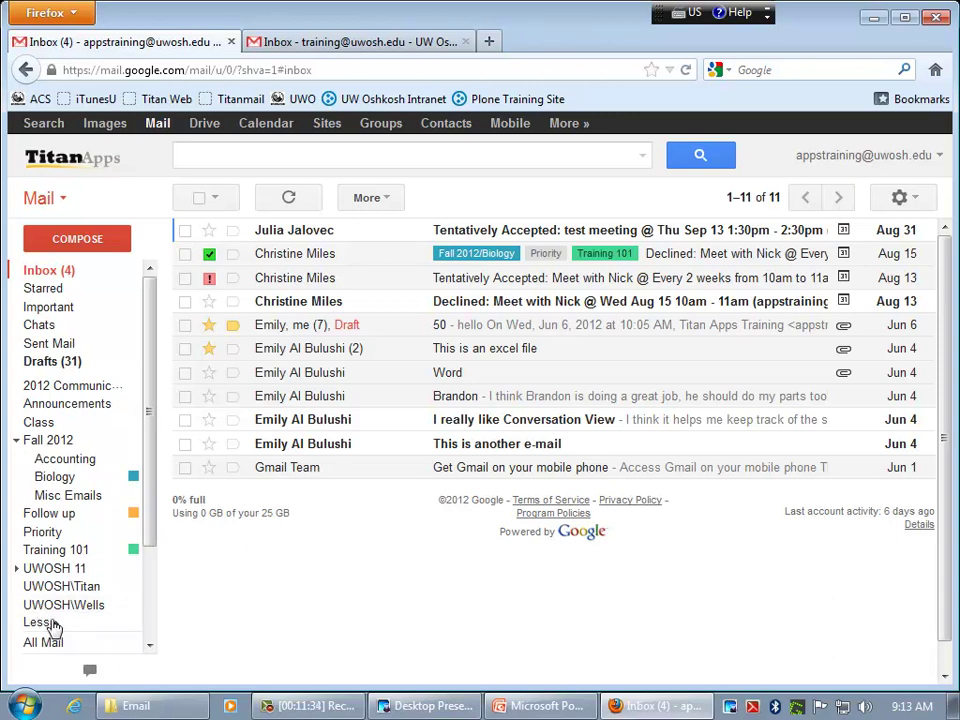
pyautogui.moveTo(152, 493); pyautogui.dragTo(155, 583)
pyautogui.click(50, 507)
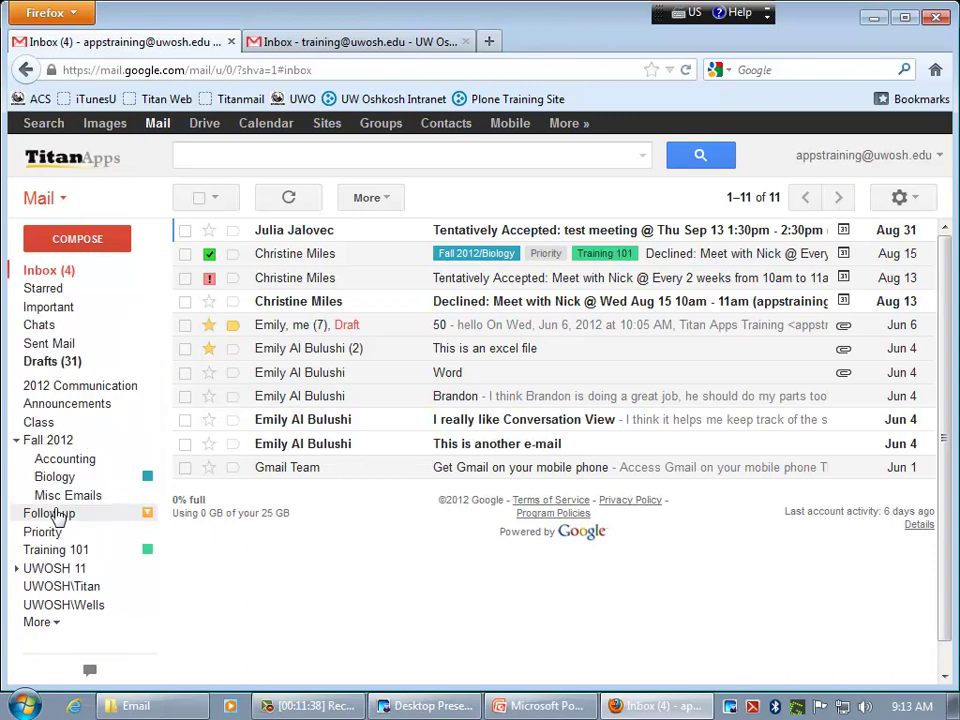
pyautogui.click(42, 624)
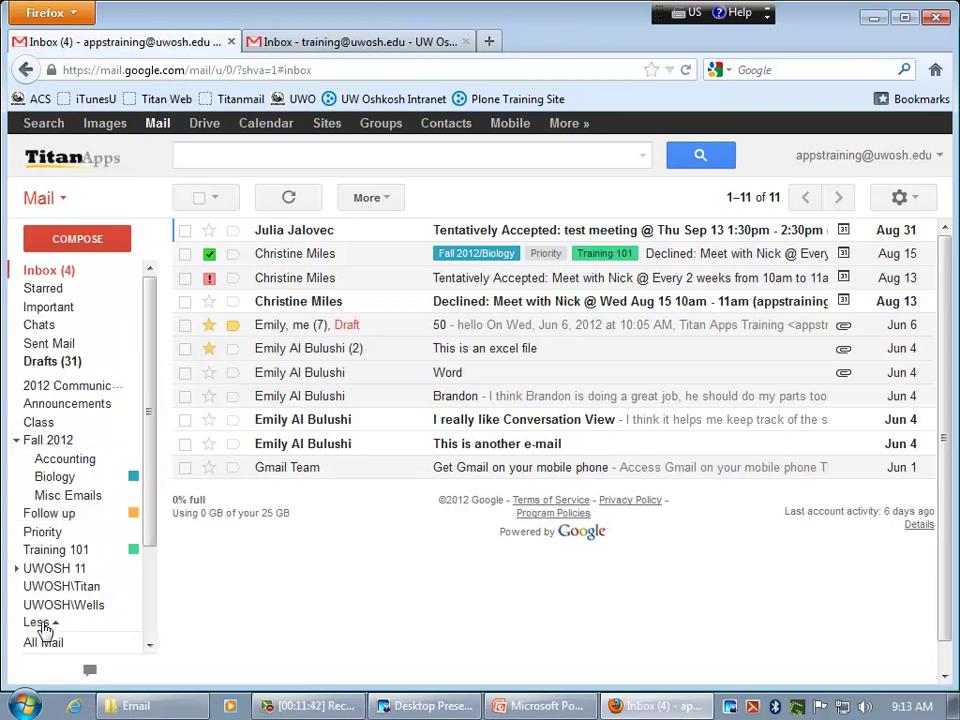
pyautogui.moveTo(154, 510); pyautogui.dragTo(150, 606)
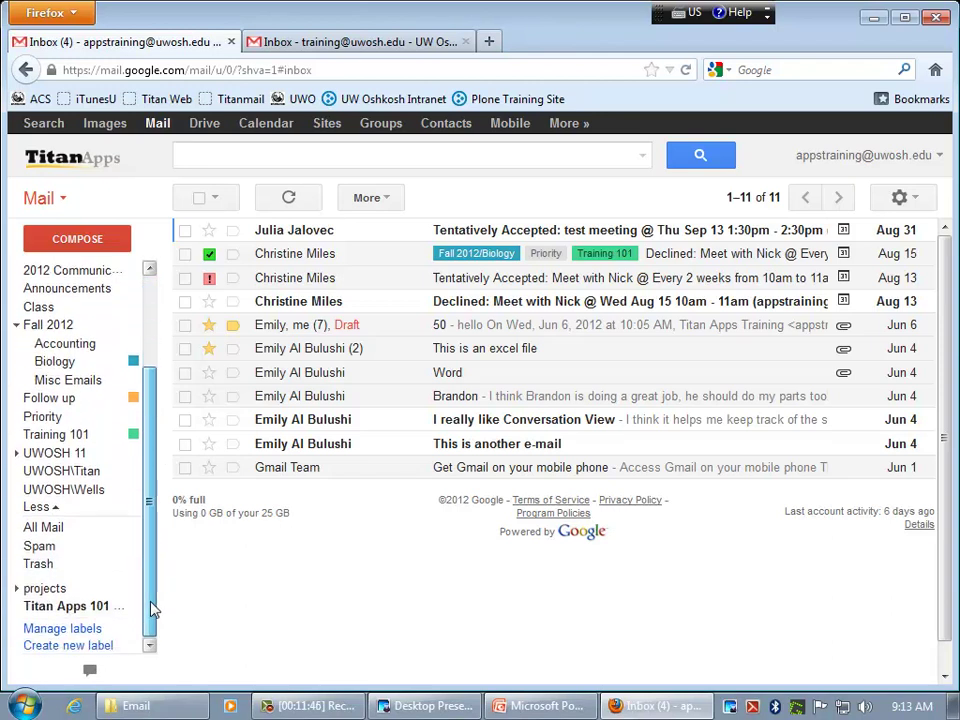
pyautogui.click(45, 530)
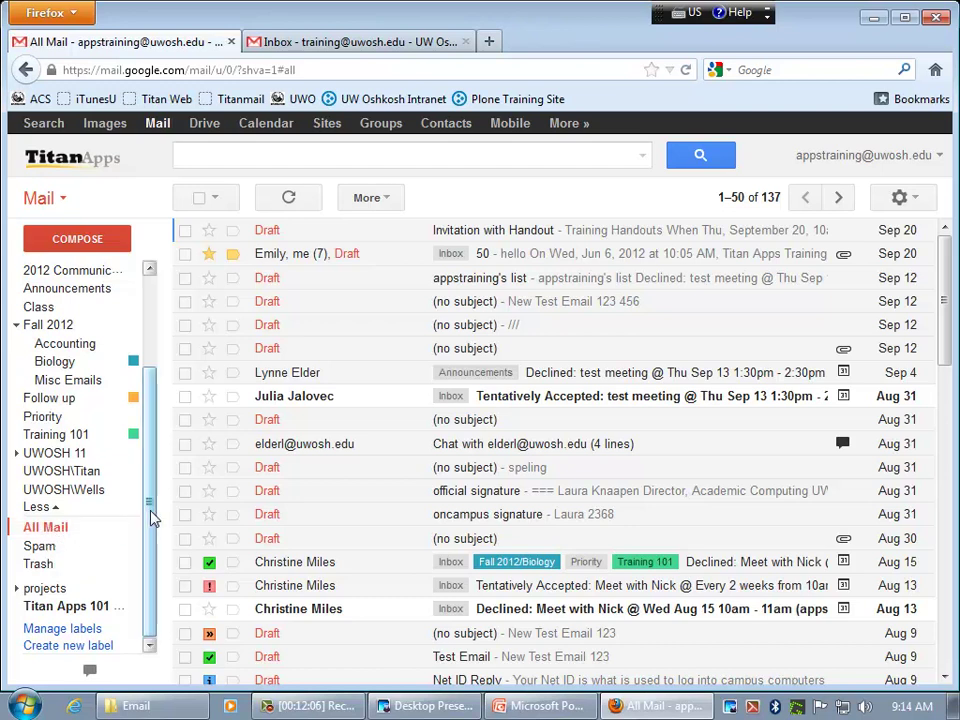
pyautogui.moveTo(152, 514); pyautogui.dragTo(158, 418)
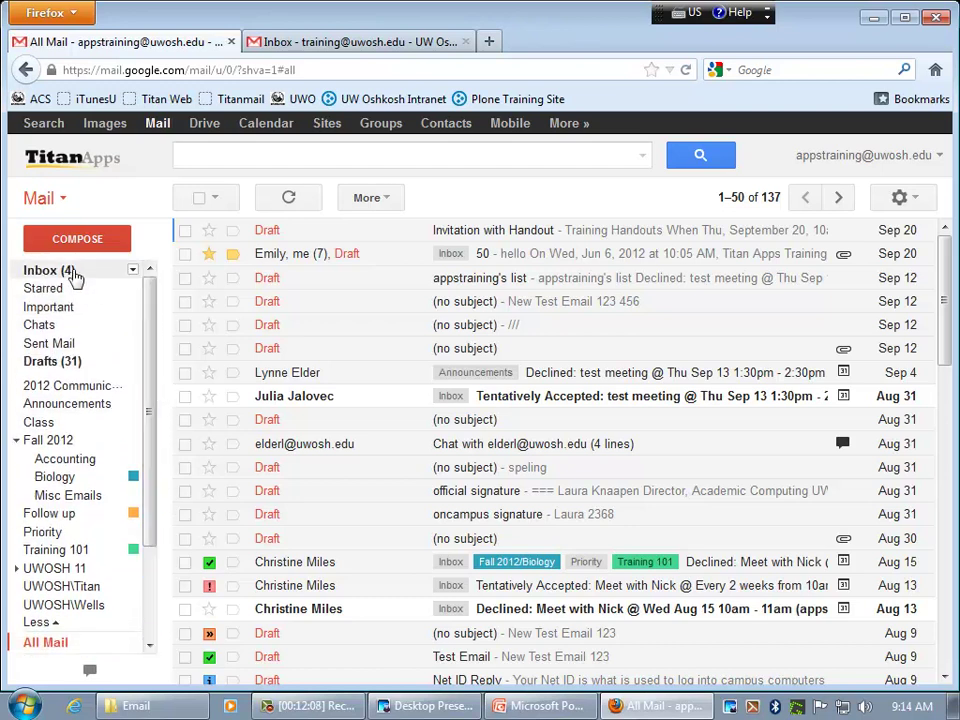
pyautogui.click(70, 273)
pyautogui.moveTo(297, 238)
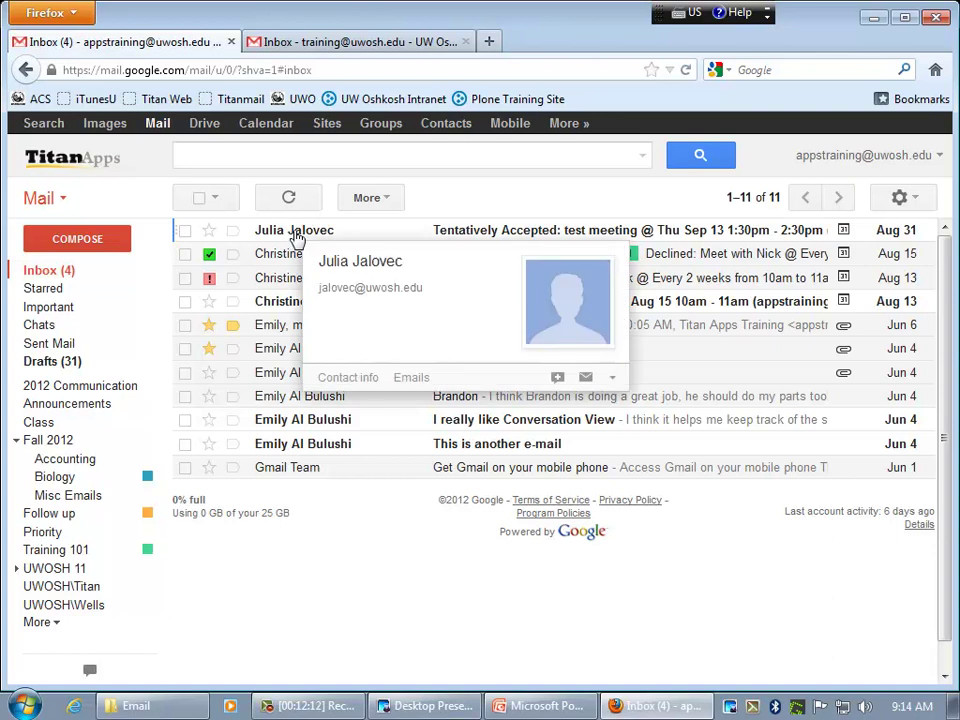
# - Check the top inbox conversation, the Tentatively Accepted test meeting reply
pyautogui.click(186, 231)
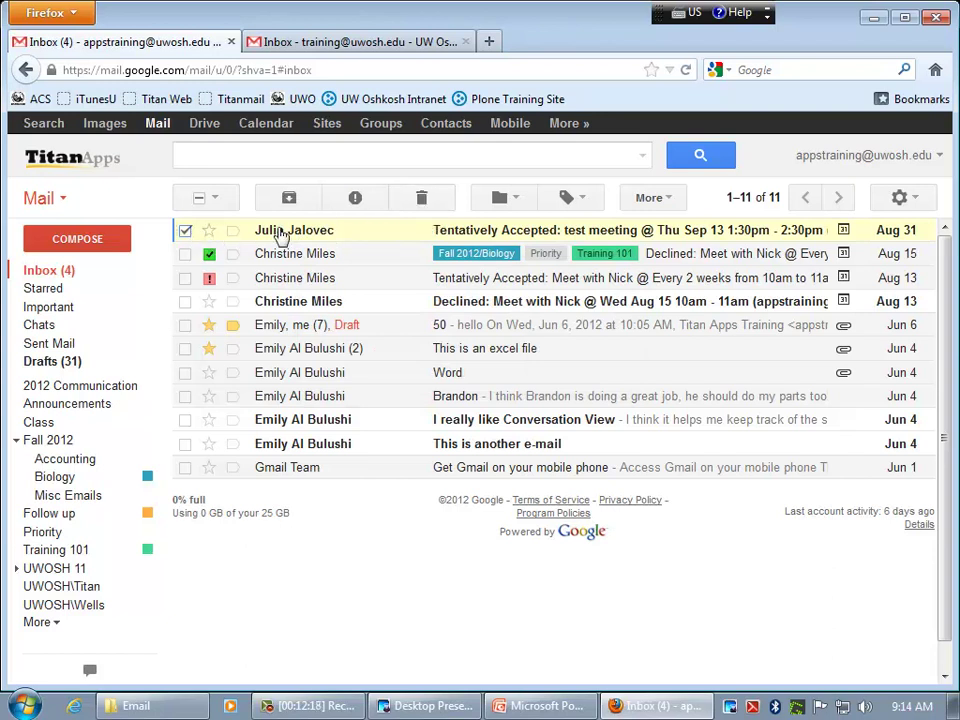
pyautogui.moveTo(290, 236)
# - Look through the More menu and check the Aug 15 conversation instead of Aug 31
pyautogui.click(654, 204)
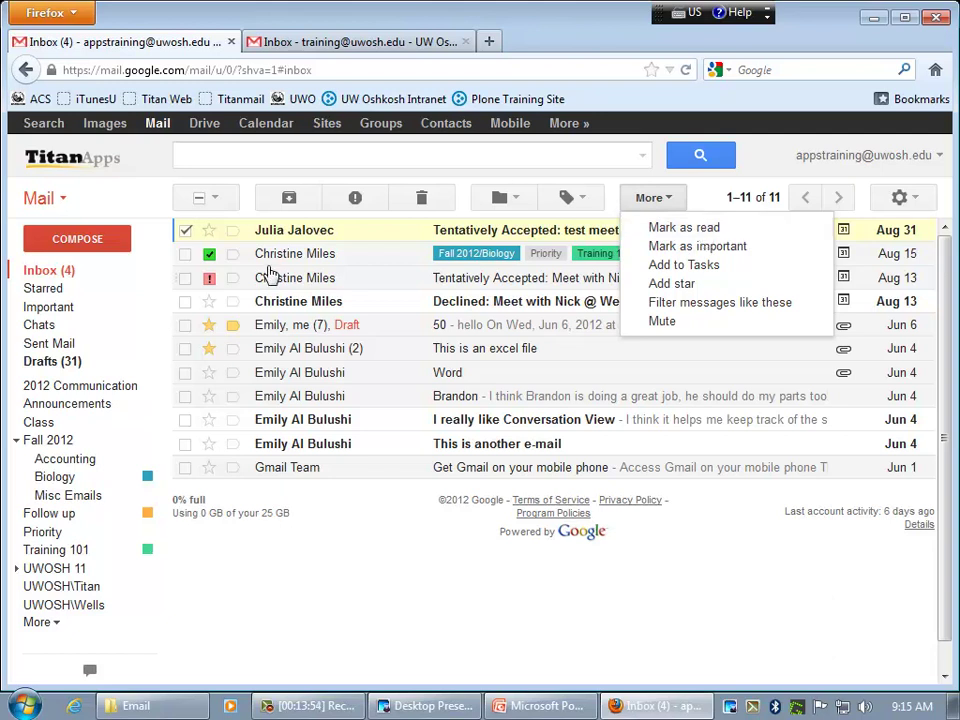
pyautogui.click(183, 255)
pyautogui.click(184, 254)
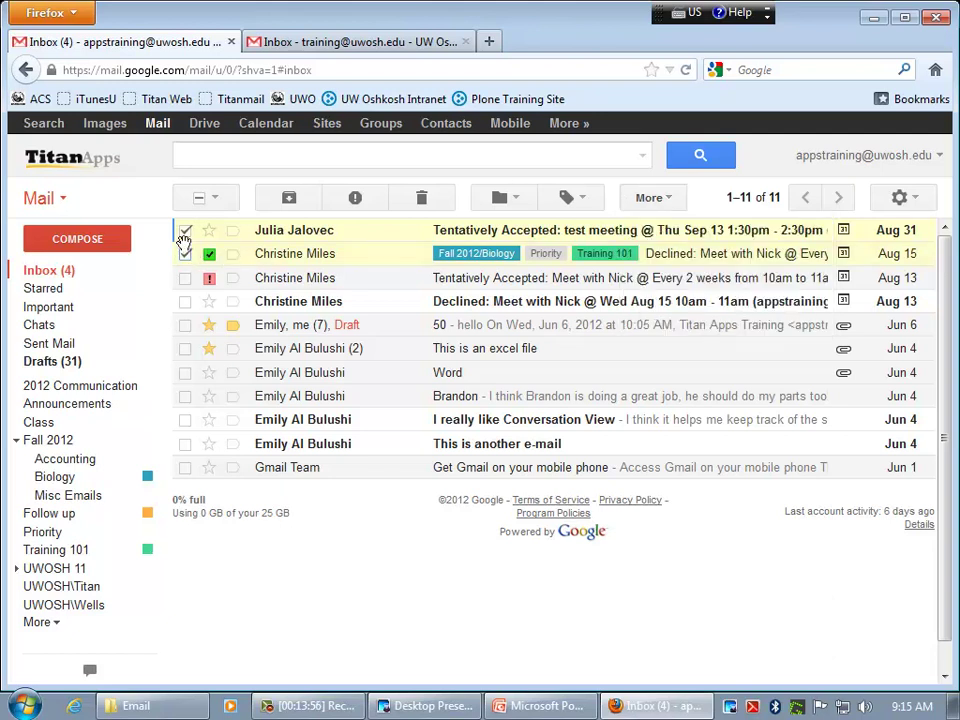
pyautogui.click(185, 230)
pyautogui.click(666, 200)
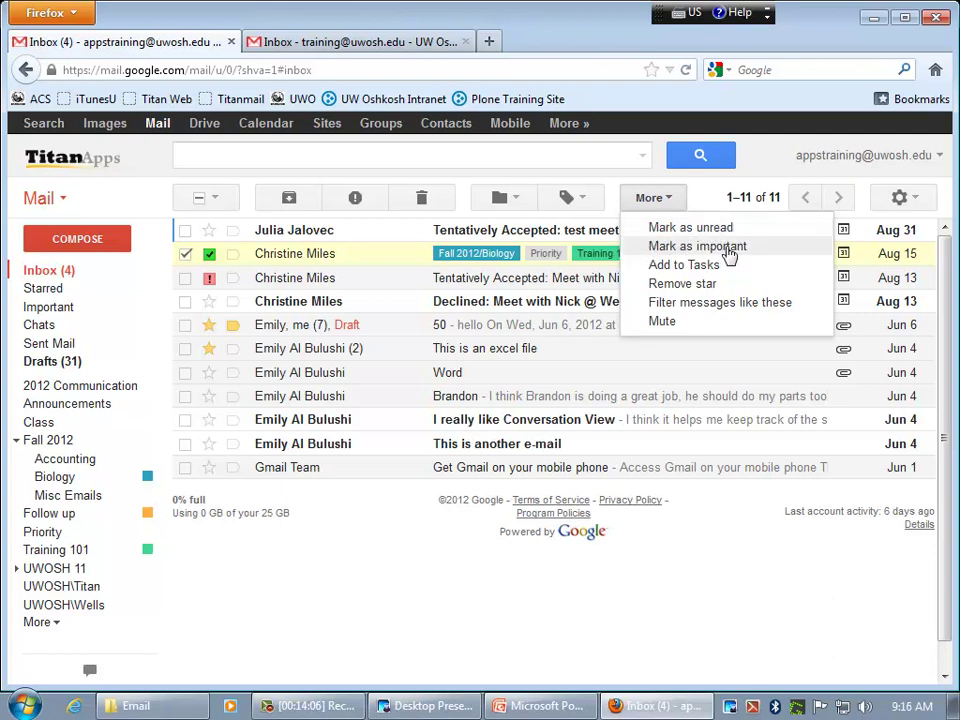
# - Toggle the Jun 6 draft's importance off and on, then add the Aug 15 conversation to Tasks
pyautogui.click(677, 205)
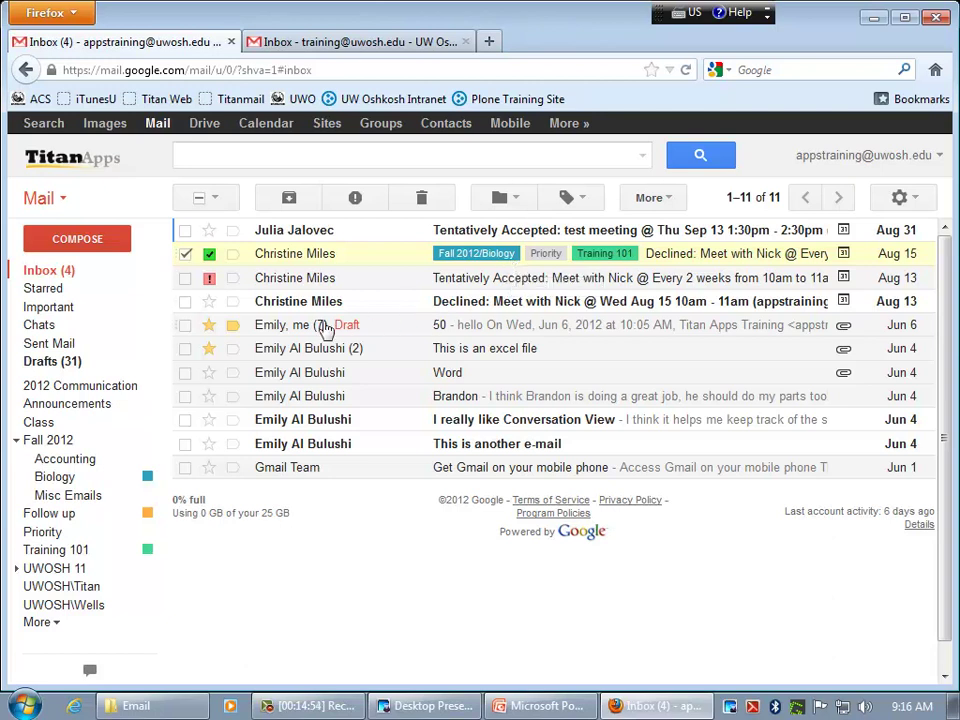
pyautogui.click(234, 329)
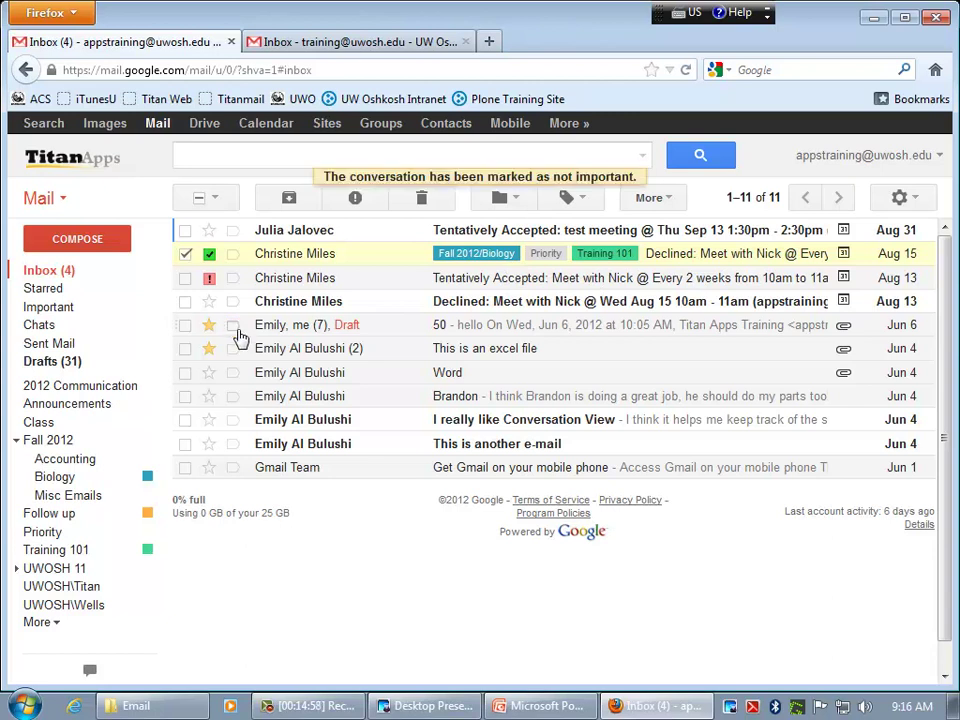
pyautogui.click(236, 331)
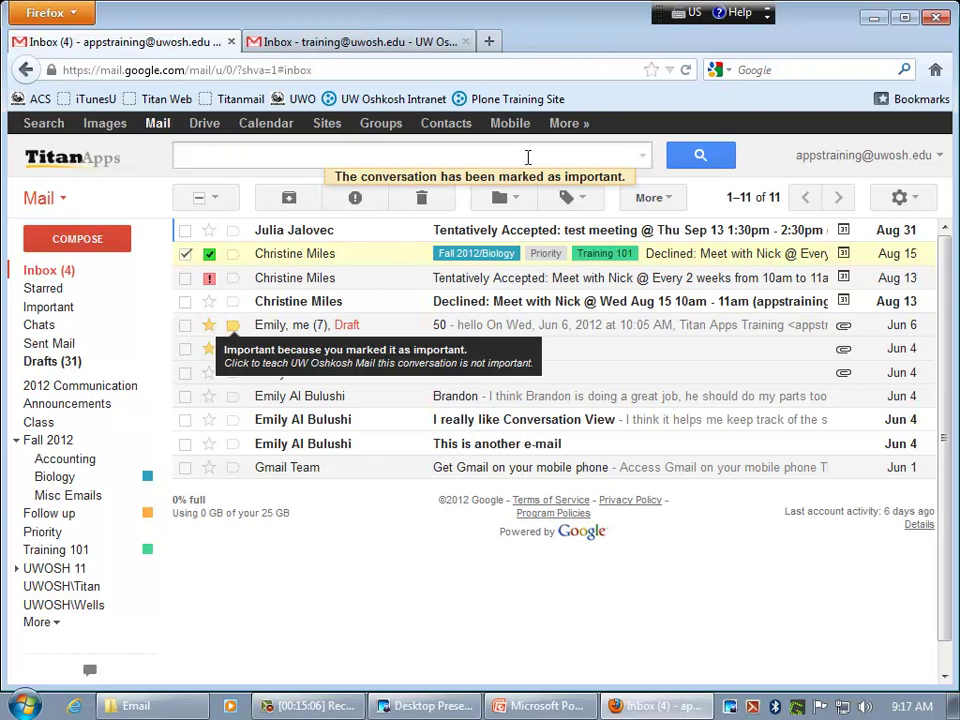
pyautogui.click(647, 201)
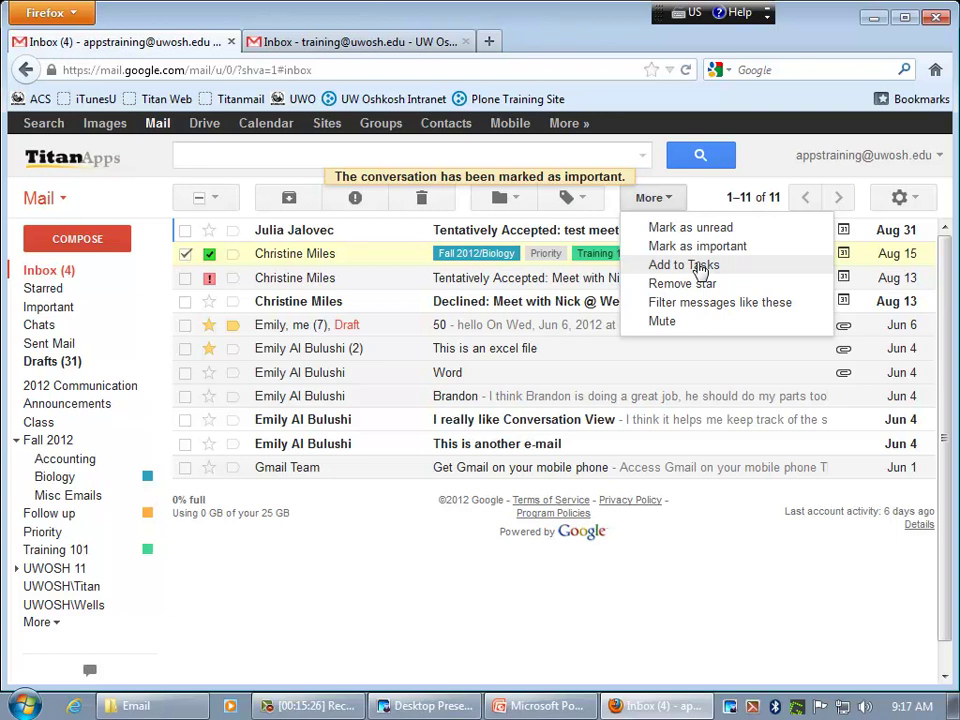
pyautogui.click(700, 268)
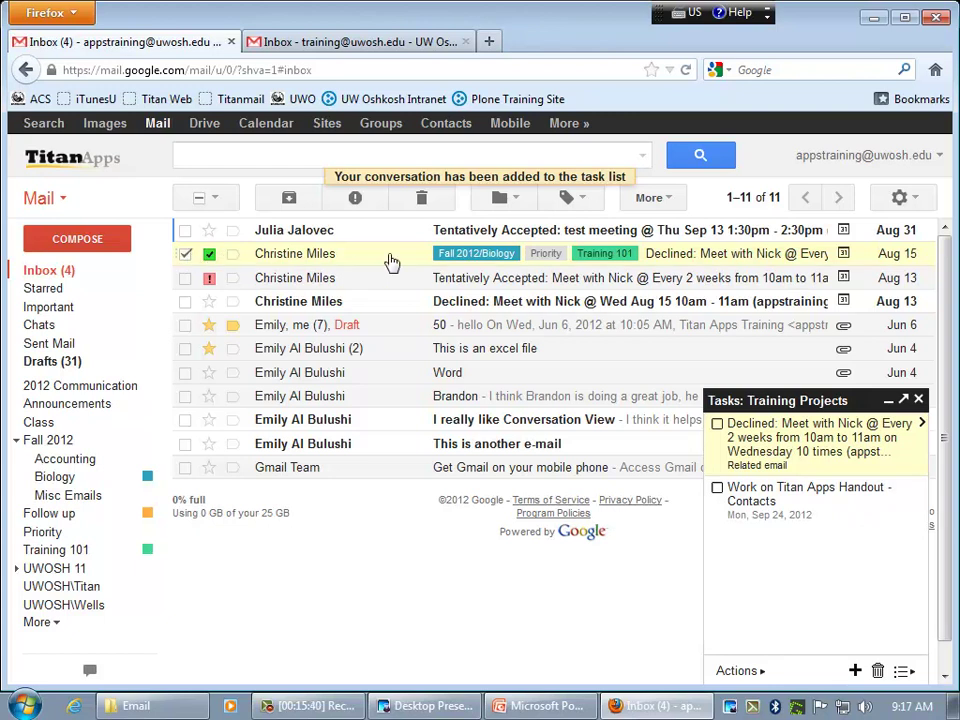
# - Minimize the Training Projects task list to a bar along the bottom
pyautogui.click(666, 202)
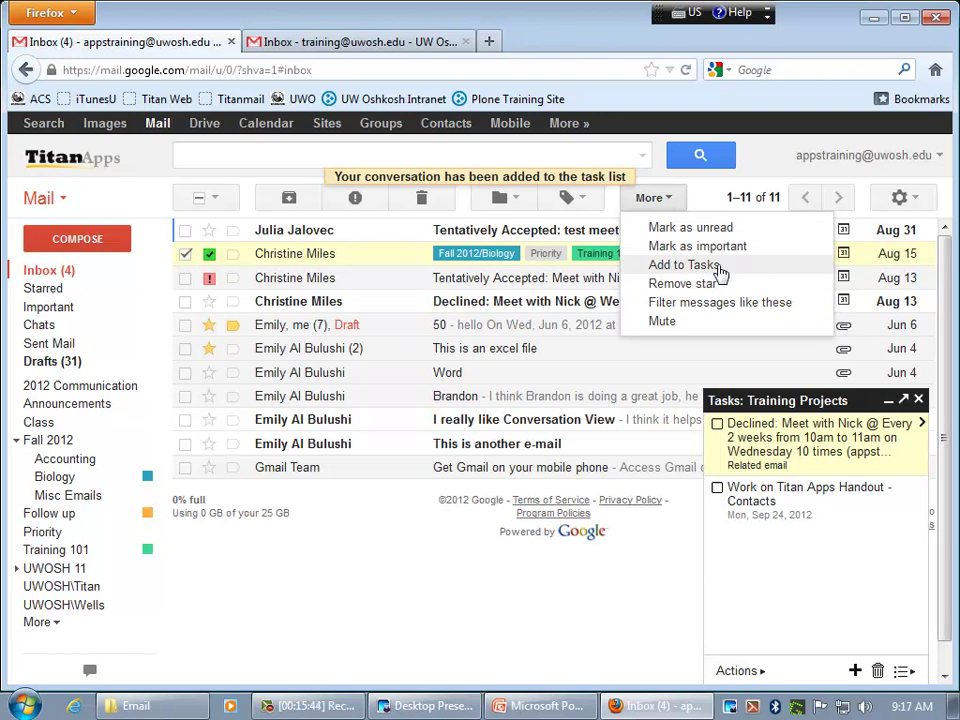
pyautogui.click(669, 200)
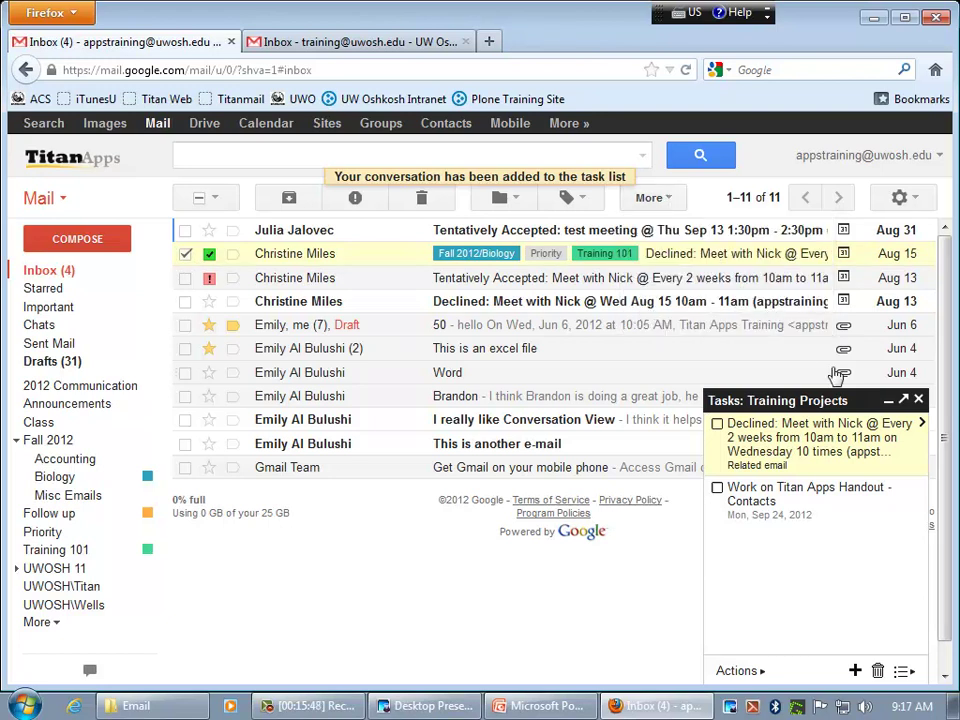
pyautogui.click(890, 403)
pyautogui.click(660, 201)
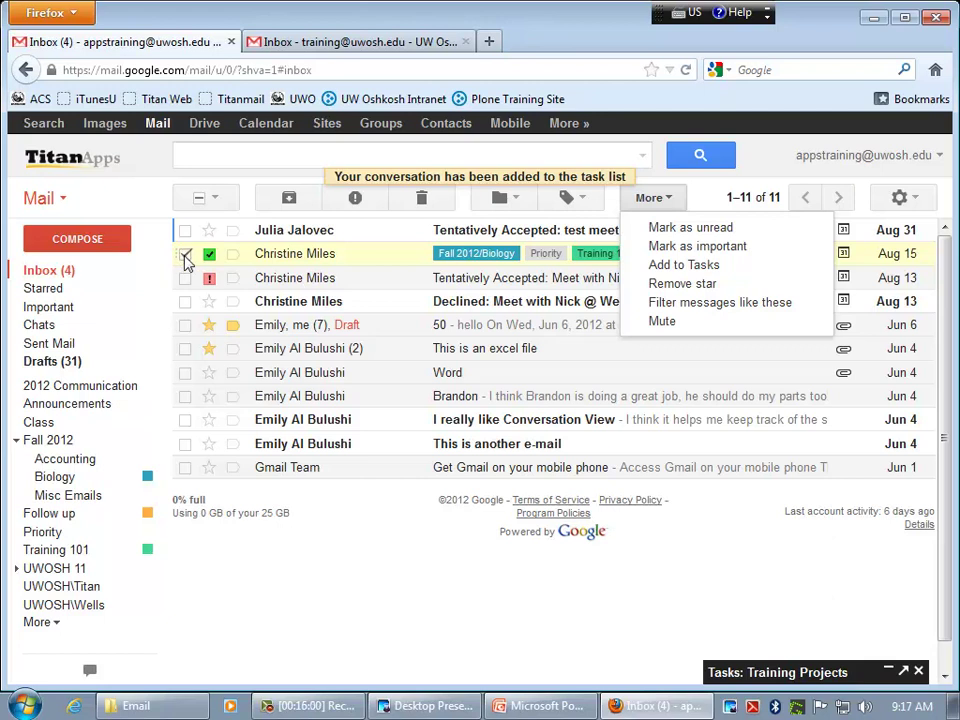
# - Star the Jun 6 draft and the Jun 4 'This is an excel file' conversations
pyautogui.click(698, 207)
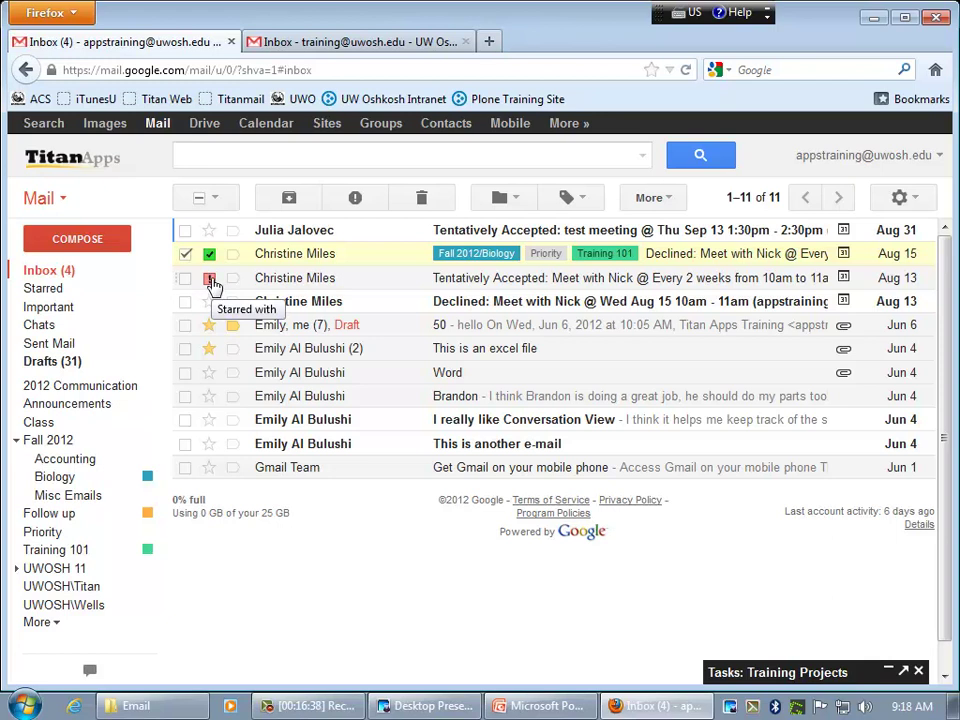
pyautogui.click(210, 325)
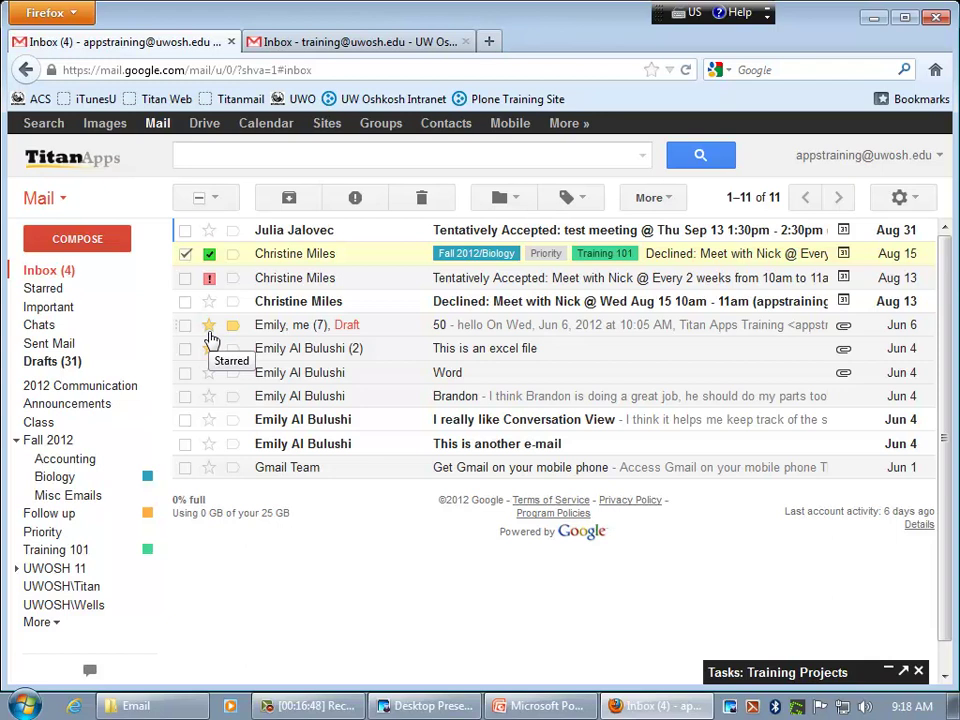
pyautogui.click(209, 348)
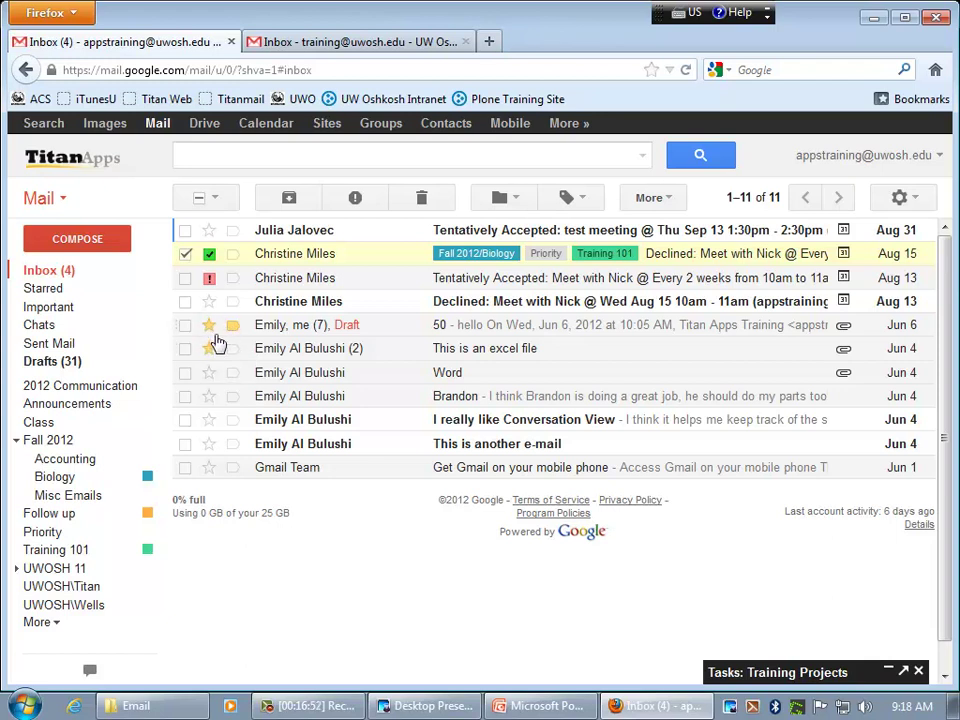
pyautogui.click(652, 197)
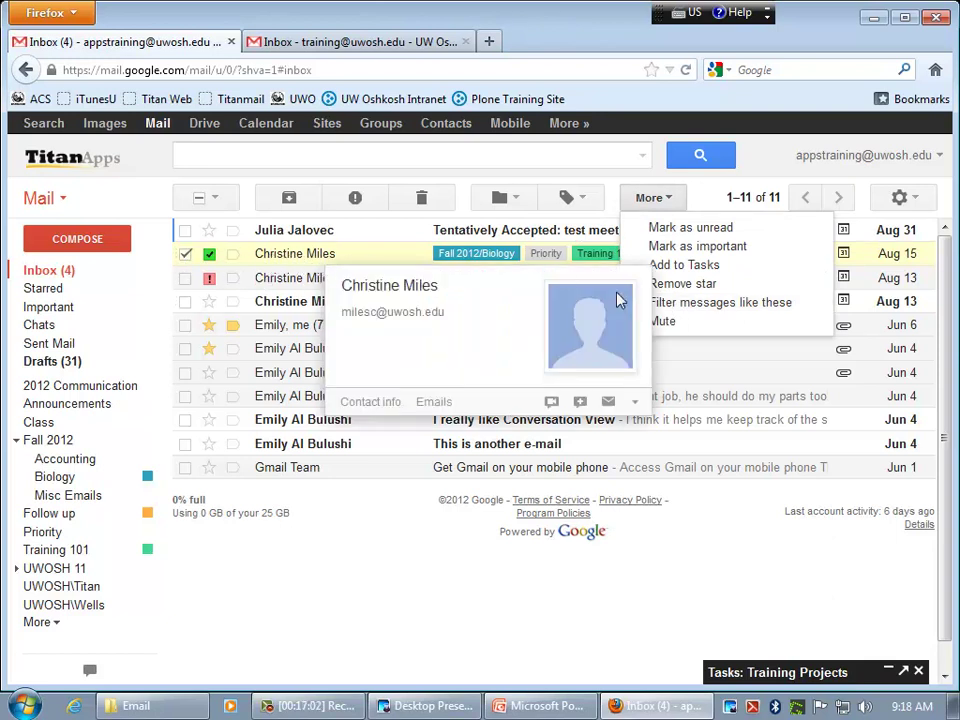
pyautogui.click(710, 314)
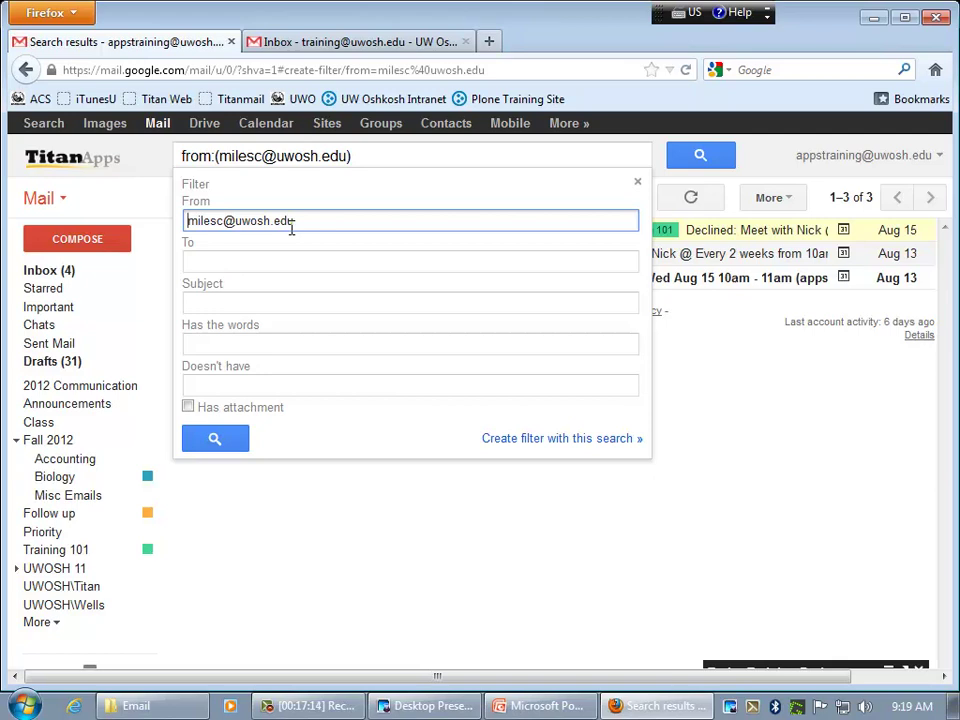
pyautogui.click(465, 158)
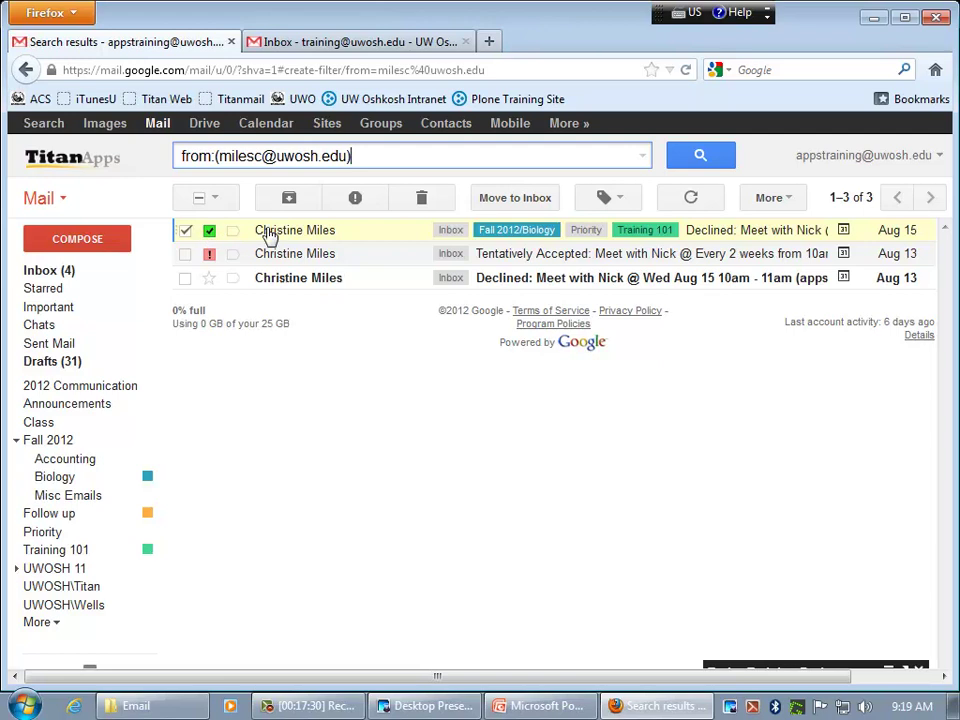
pyautogui.click(72, 271)
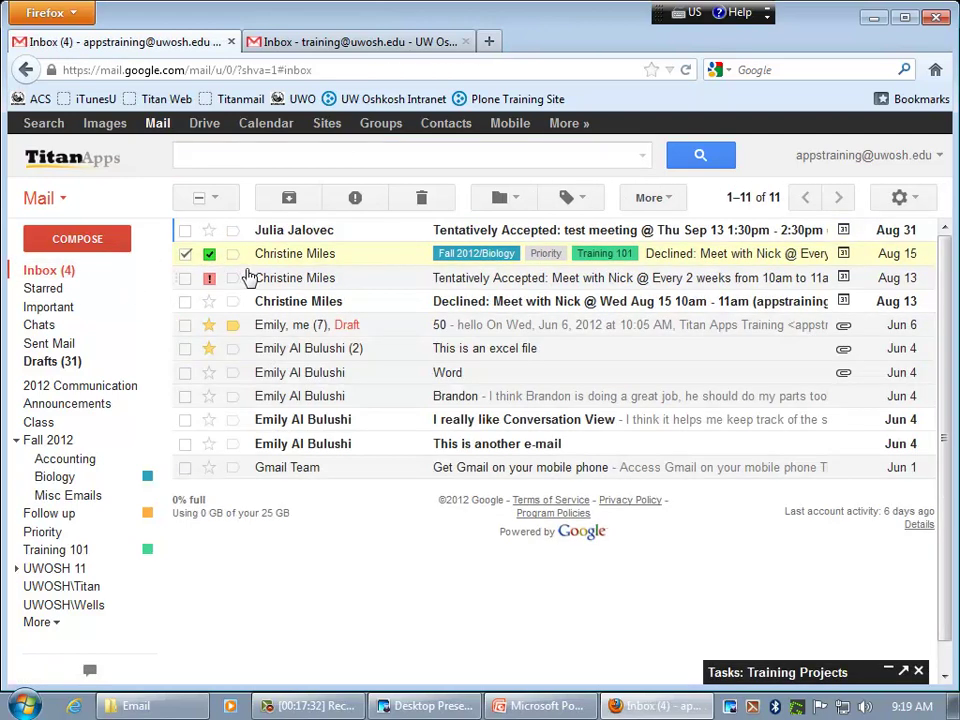
# - Browse the More menu, then uncheck the Aug 15 declined-meeting conversation
pyautogui.click(656, 199)
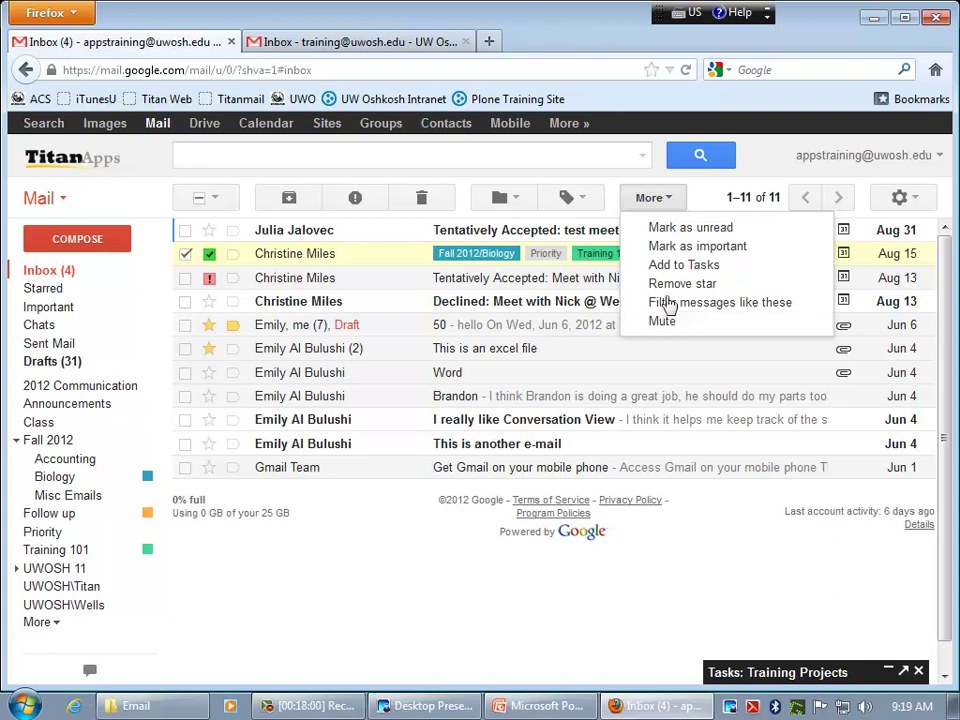
pyautogui.click(660, 201)
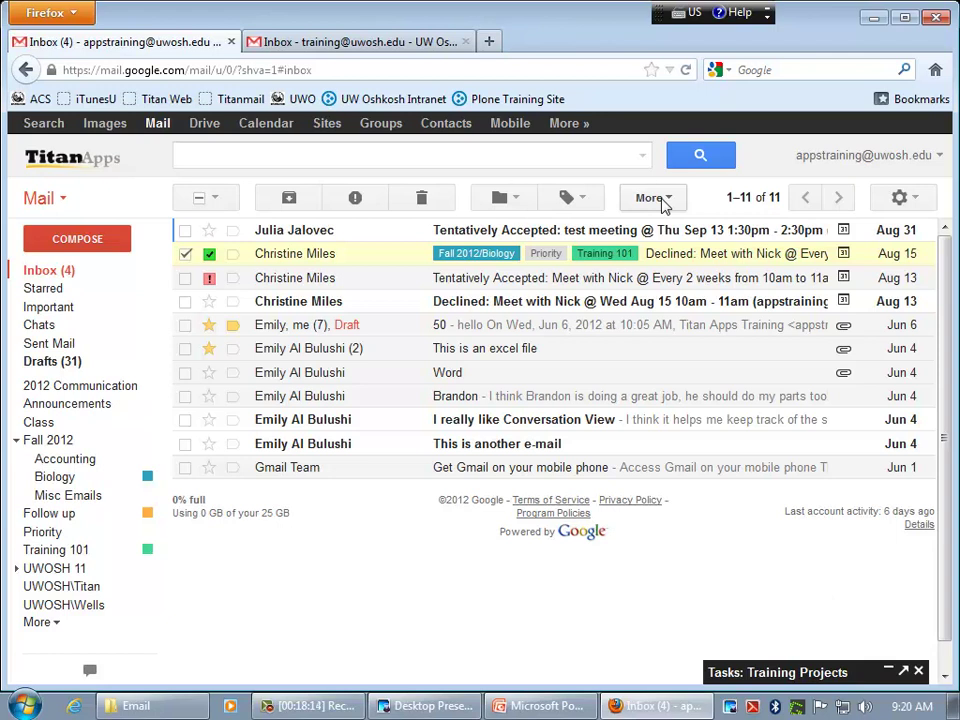
pyautogui.click(184, 256)
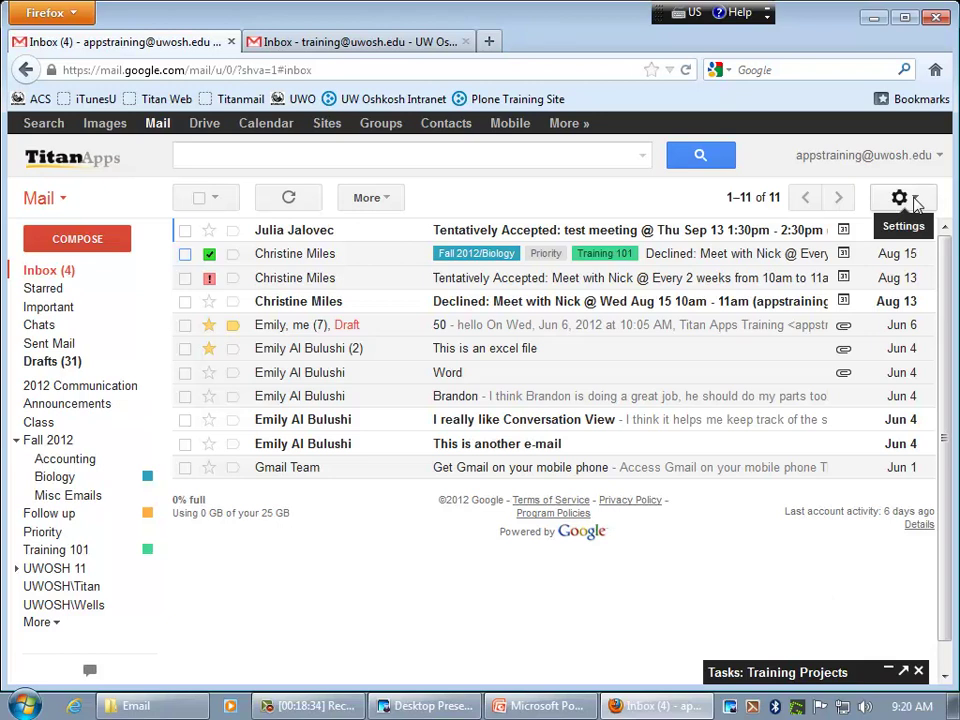
# - Open Settings from the gear menu to reach the General settings tab
pyautogui.click(912, 201)
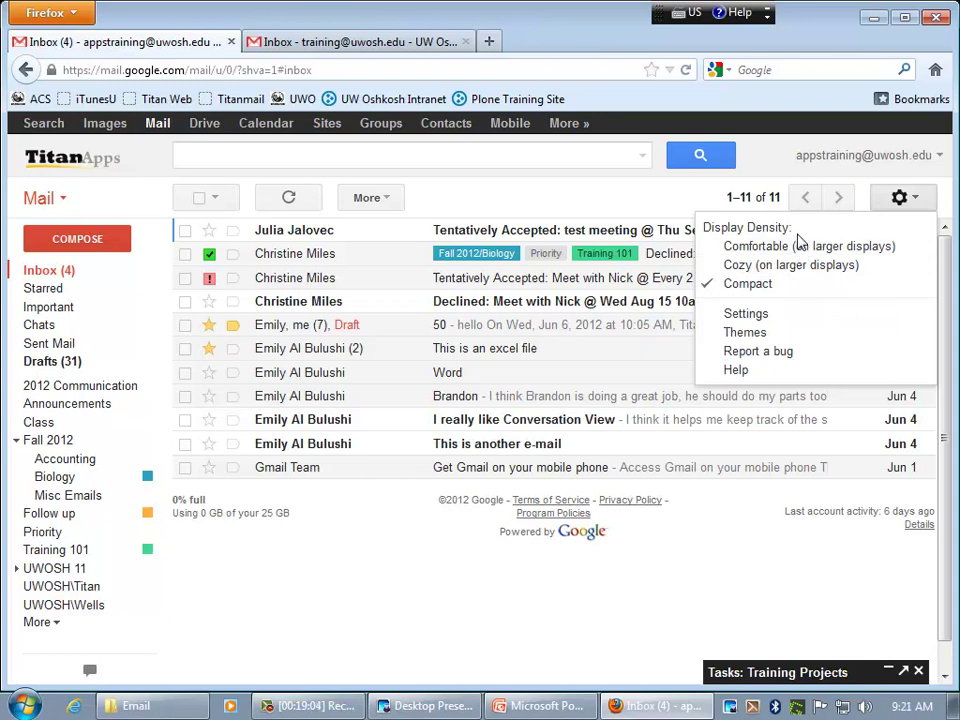
pyautogui.click(701, 200)
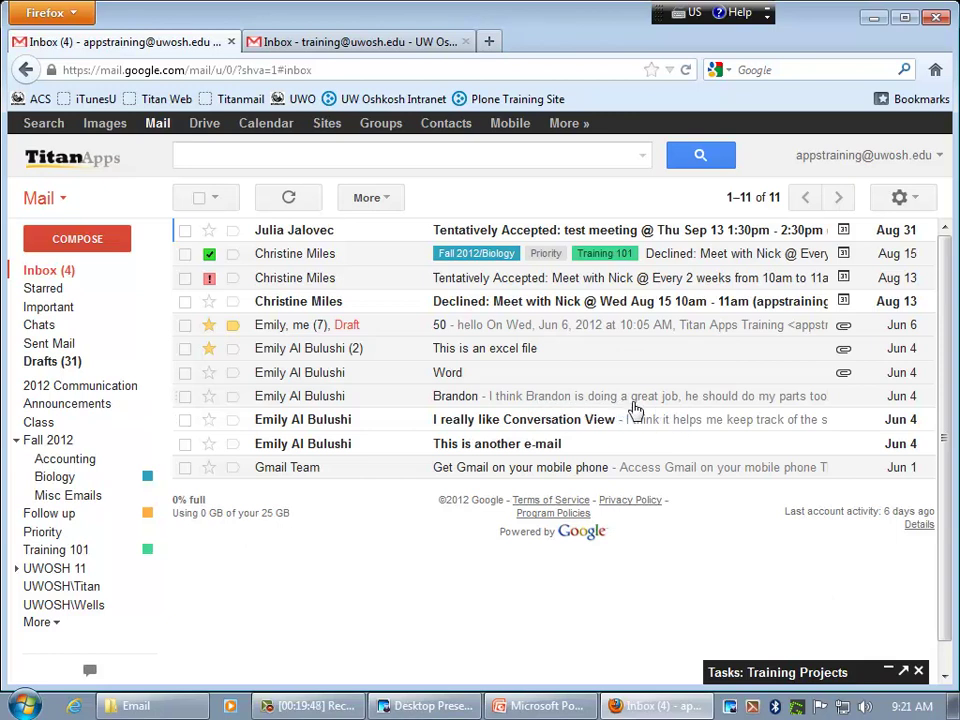
pyautogui.click(917, 204)
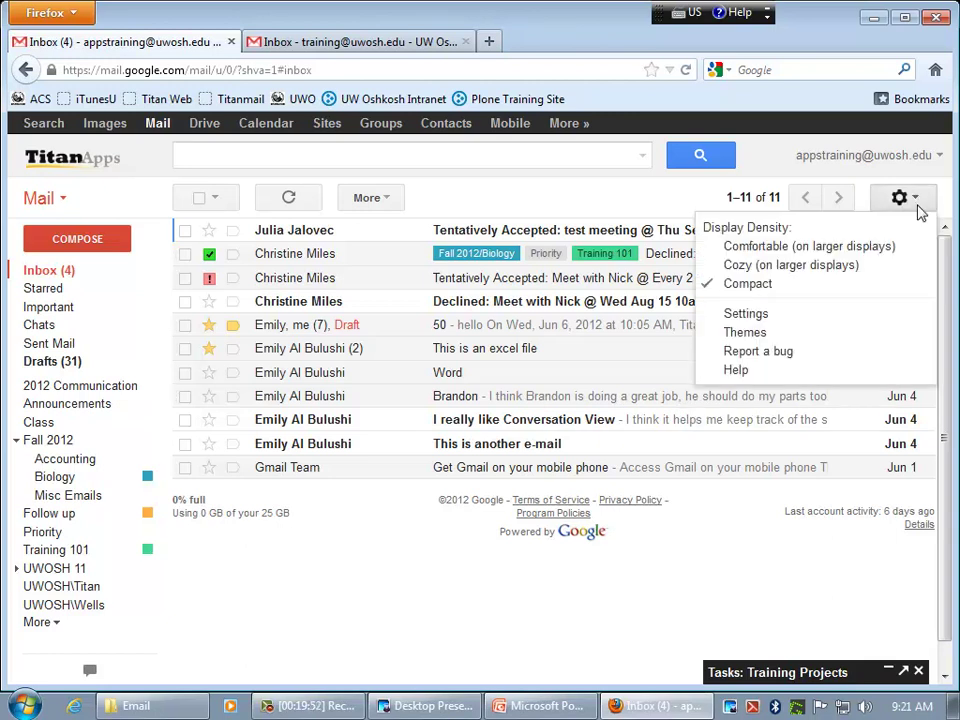
pyautogui.click(765, 320)
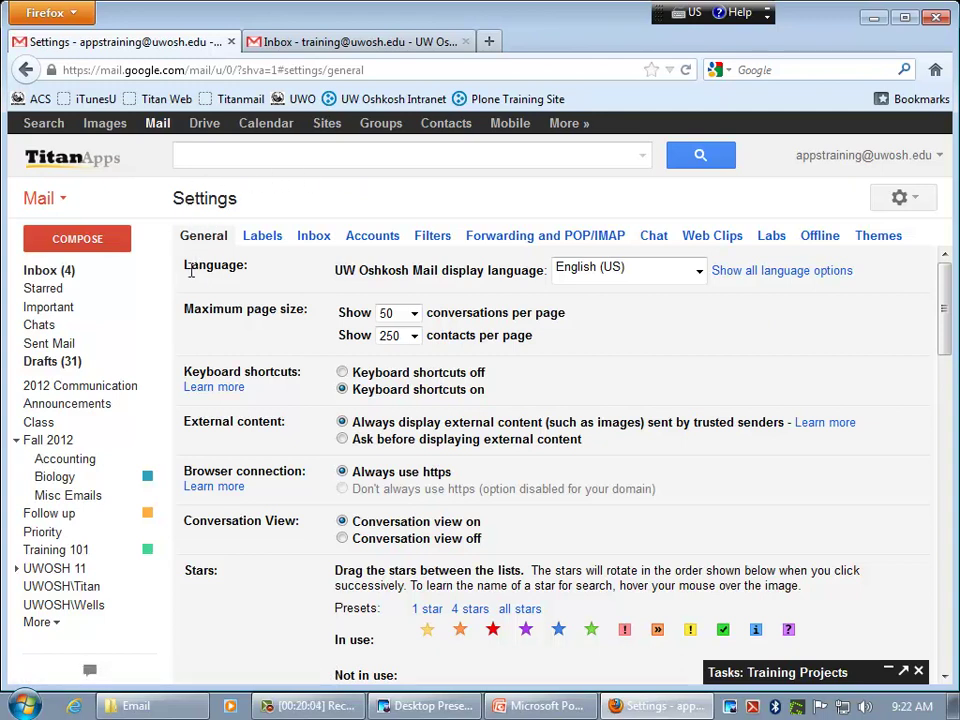
# - Keep conversations per page at 50 and scroll down to the Conversation View option
pyautogui.scroll(-1, 176, 303)
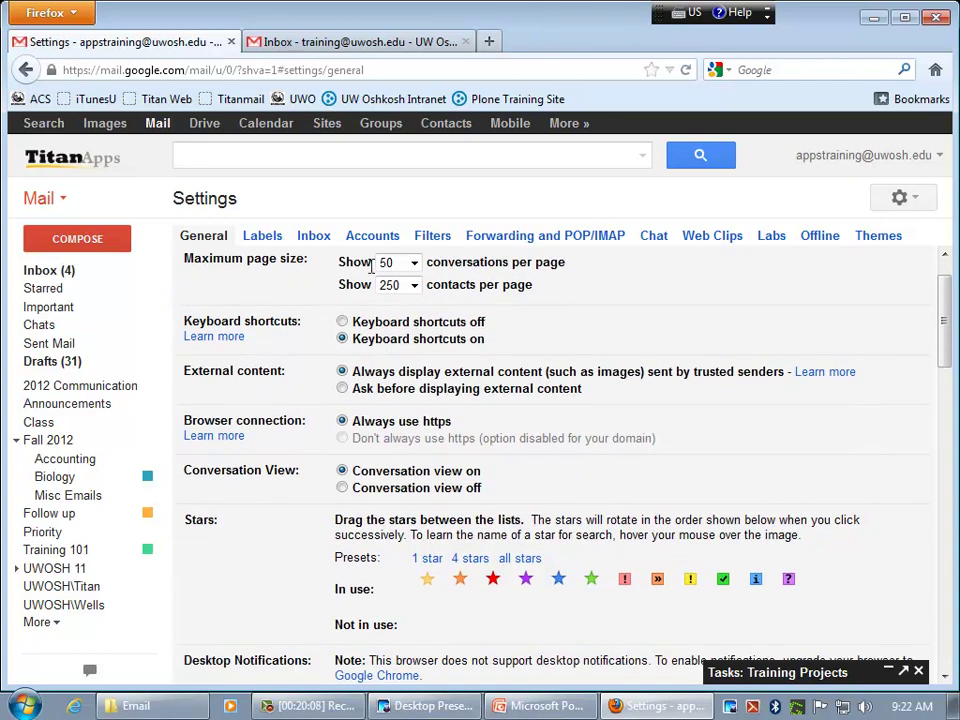
pyautogui.click(414, 264)
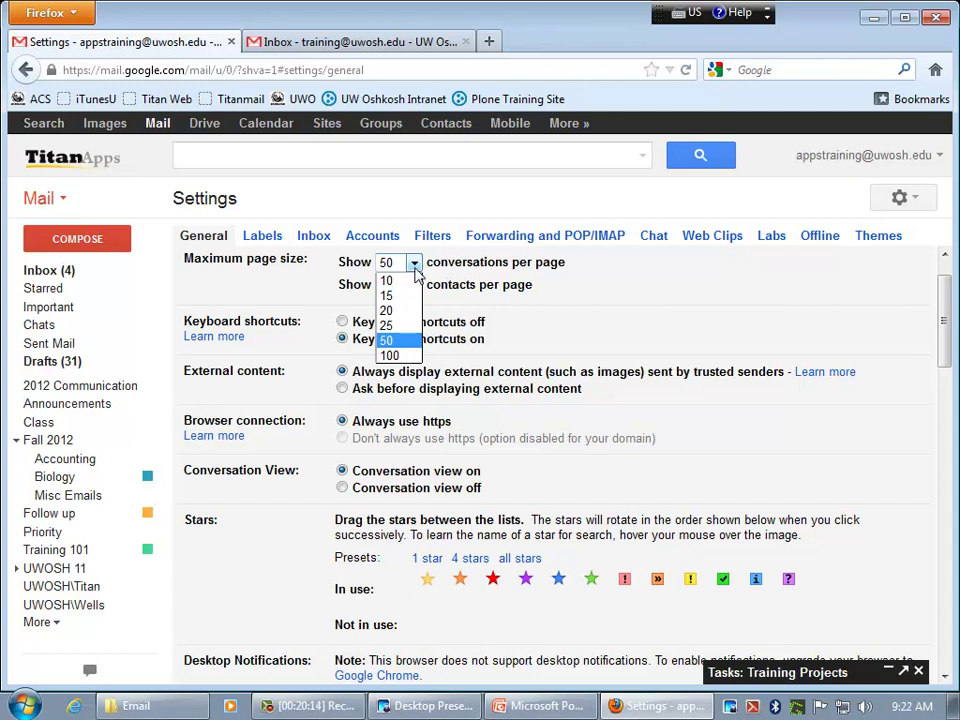
pyautogui.click(362, 305)
pyautogui.scroll(-1, 311, 354)
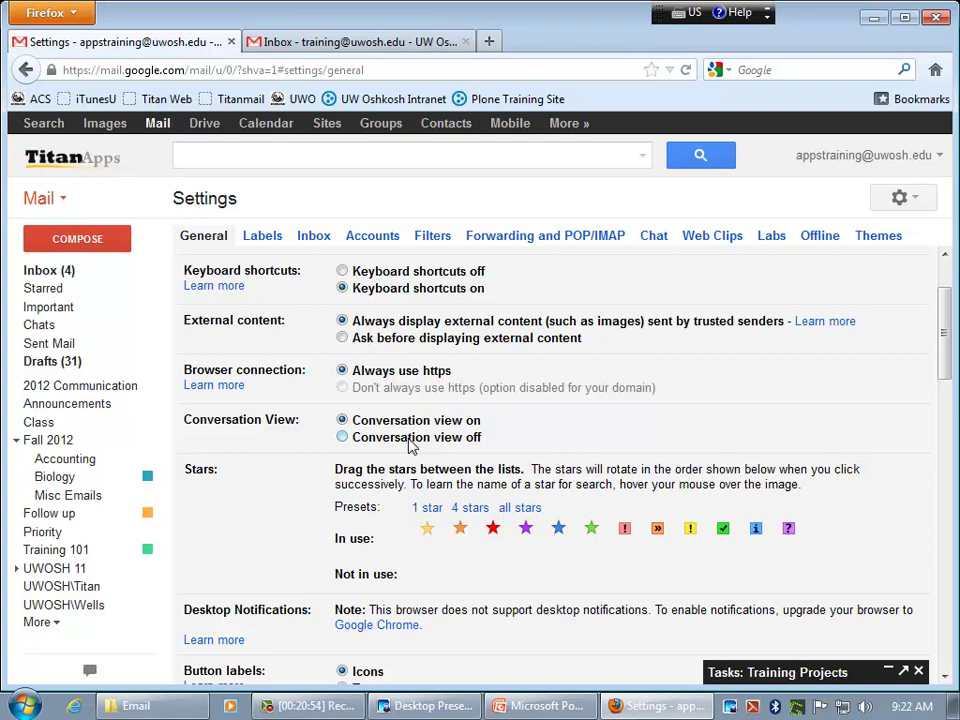
# - Try the 1 star, 4 stars and all stars presets, finishing on 4 stars
pyautogui.scroll(-1, 400, 445)
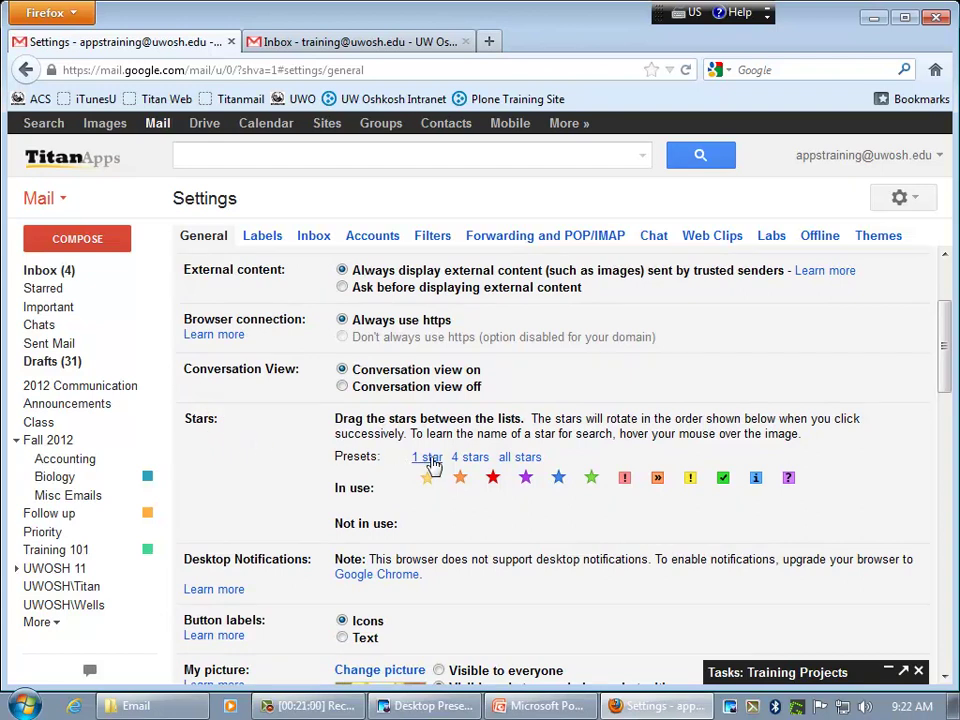
pyautogui.click(429, 456)
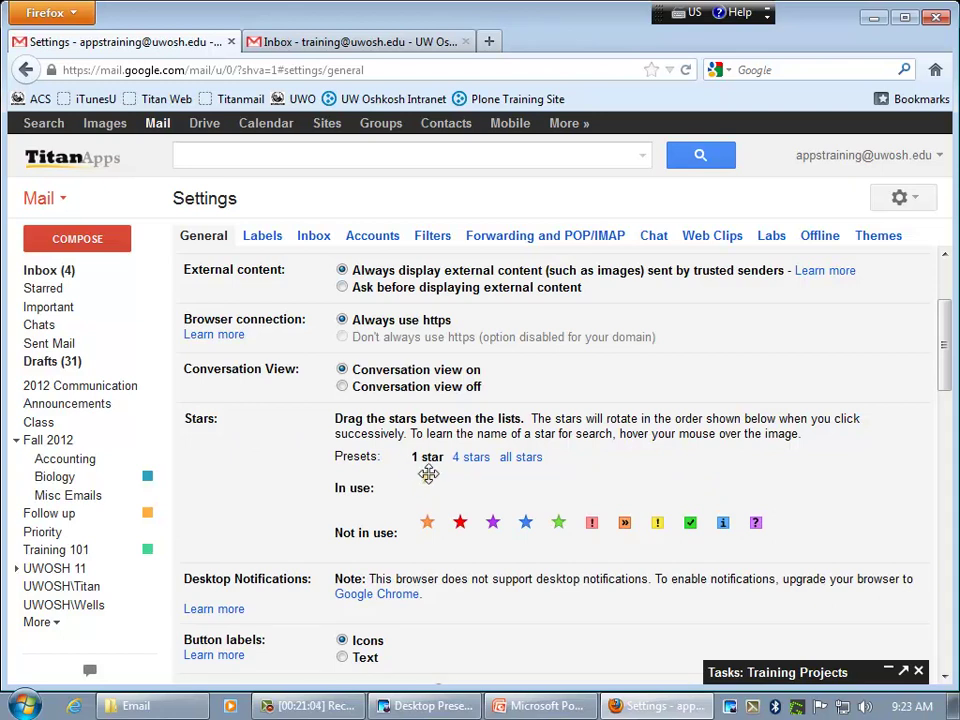
pyautogui.click(471, 458)
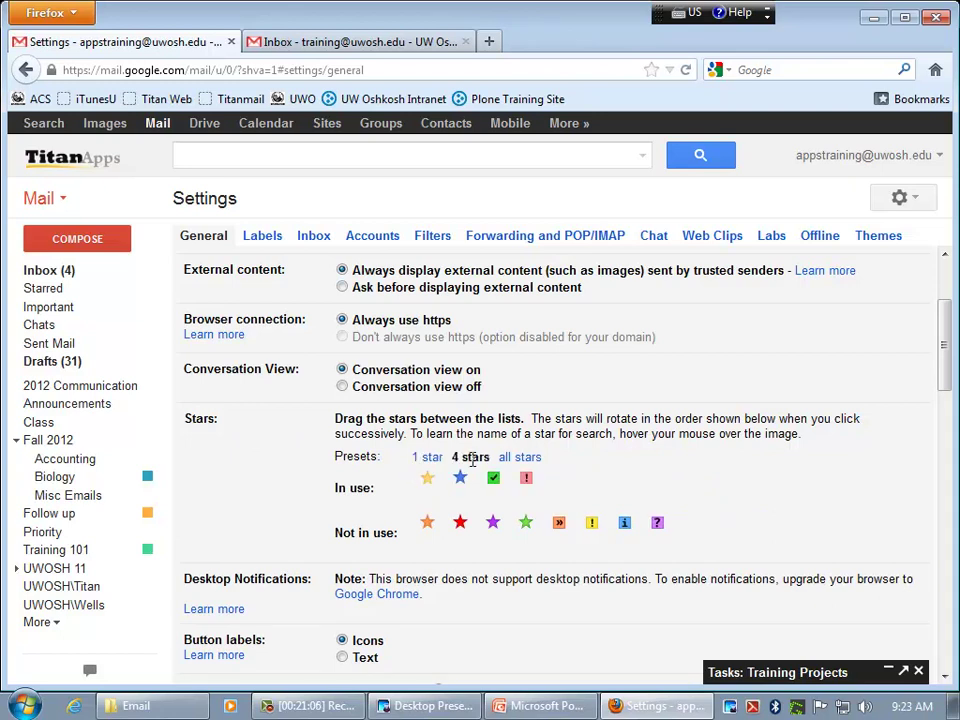
pyautogui.click(521, 457)
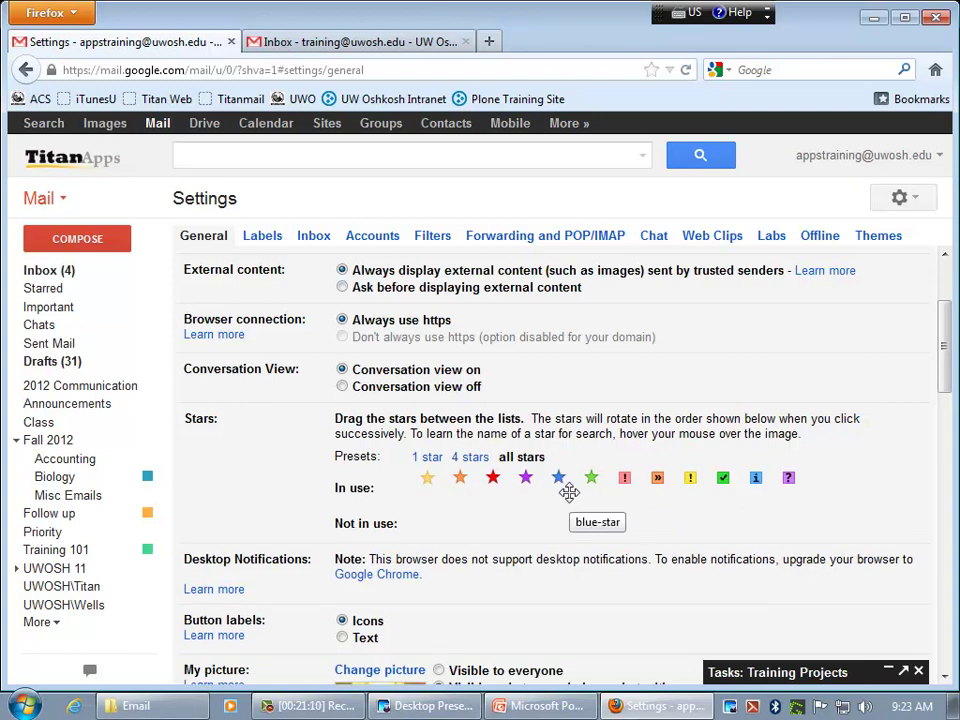
pyautogui.click(426, 460)
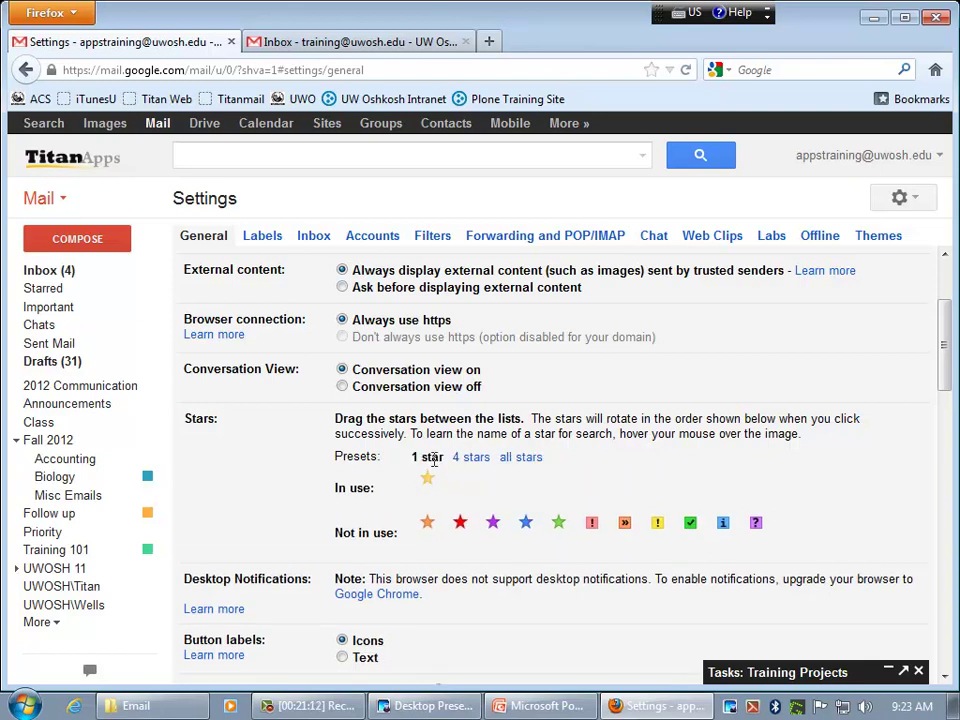
pyautogui.click(472, 458)
pyautogui.scroll(-4, 474, 588)
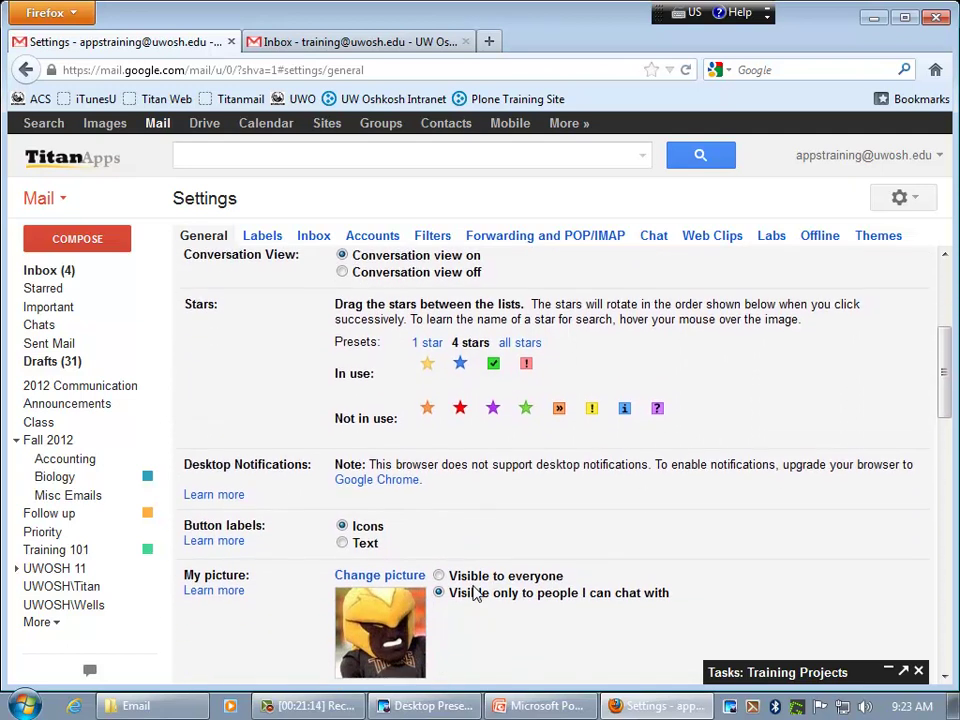
pyautogui.scroll(-1, 476, 593)
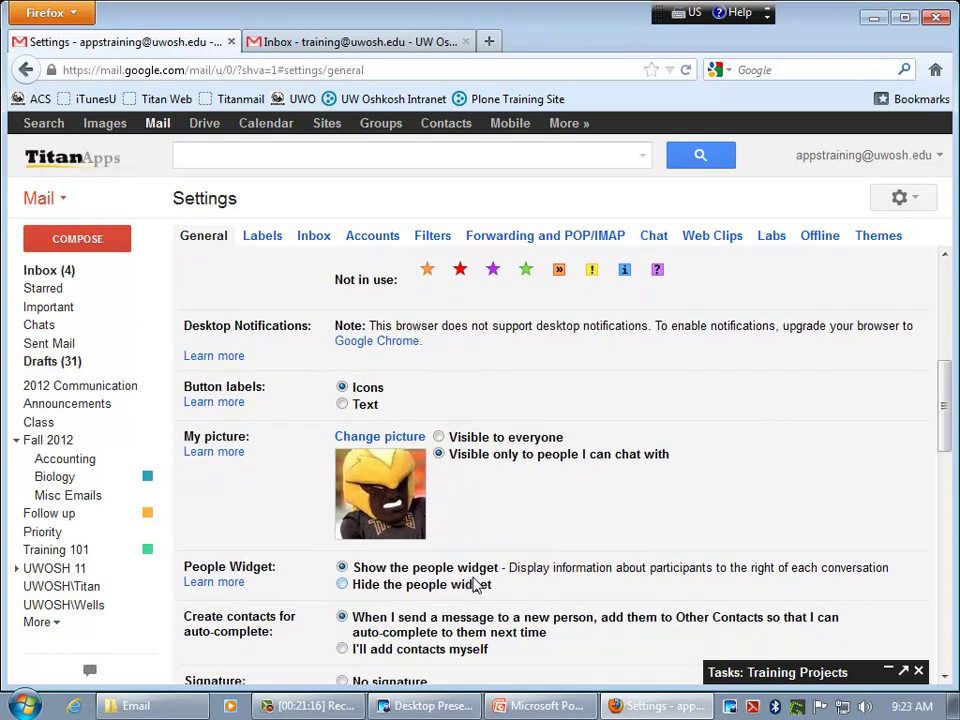
pyautogui.scroll(-4, 458, 497)
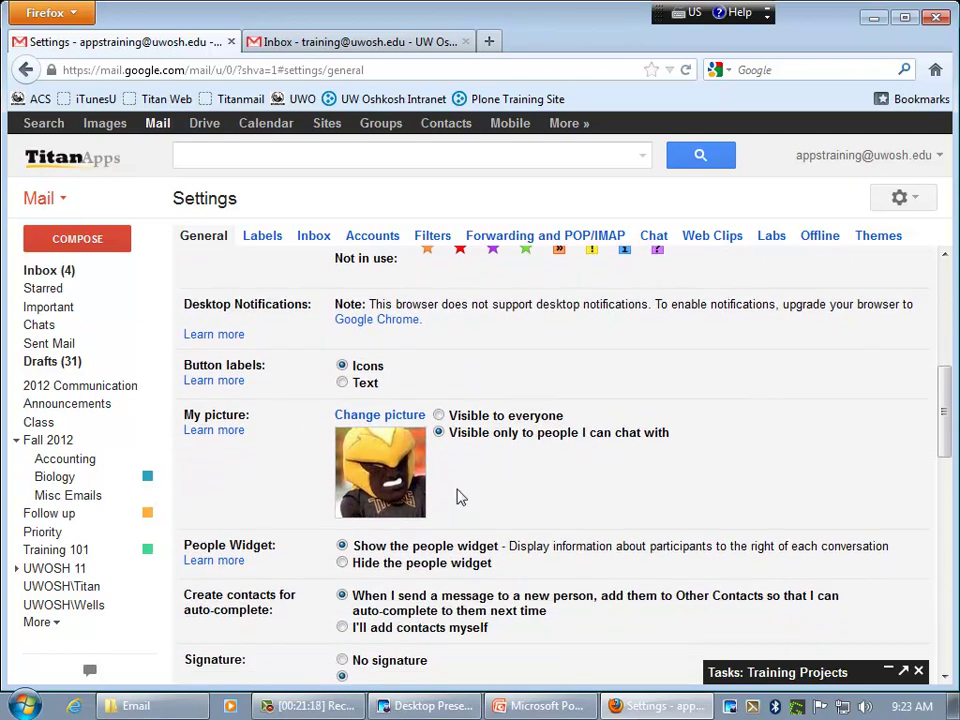
# - Click into the Signature box and choose No snippets, then cancel to discard the settings changes
pyautogui.scroll(-2, 458, 496)
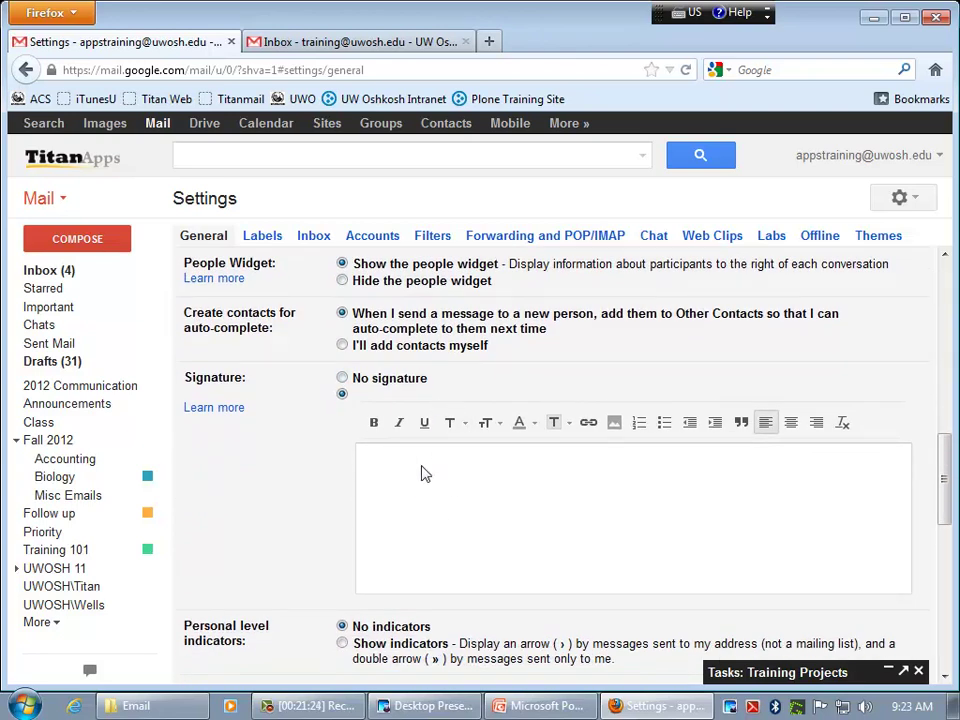
pyautogui.click(437, 476)
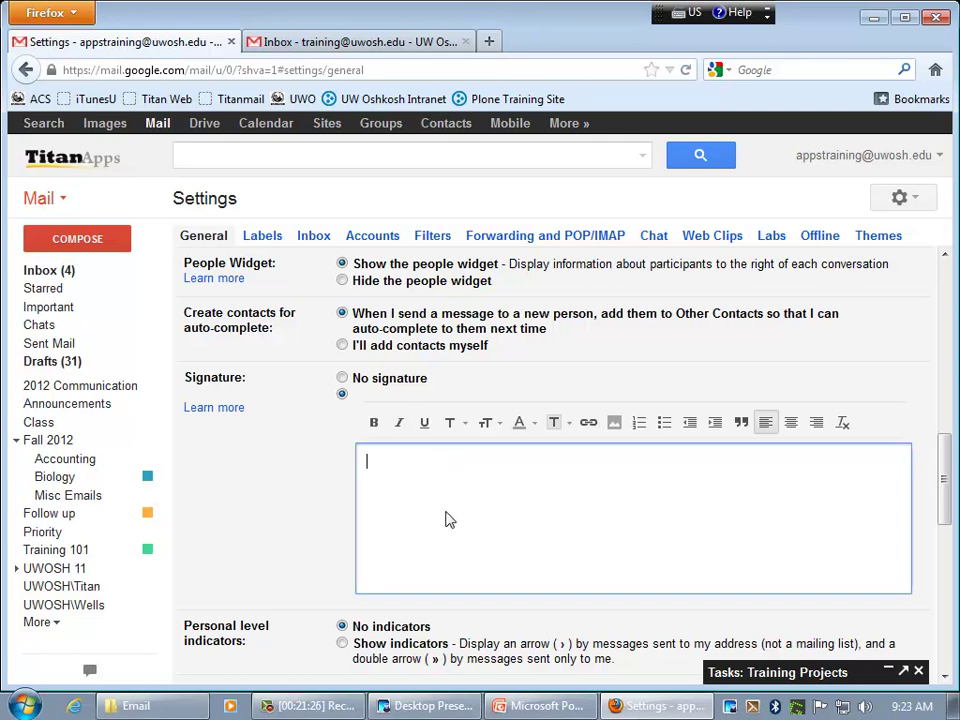
pyautogui.scroll(-5, 447, 496)
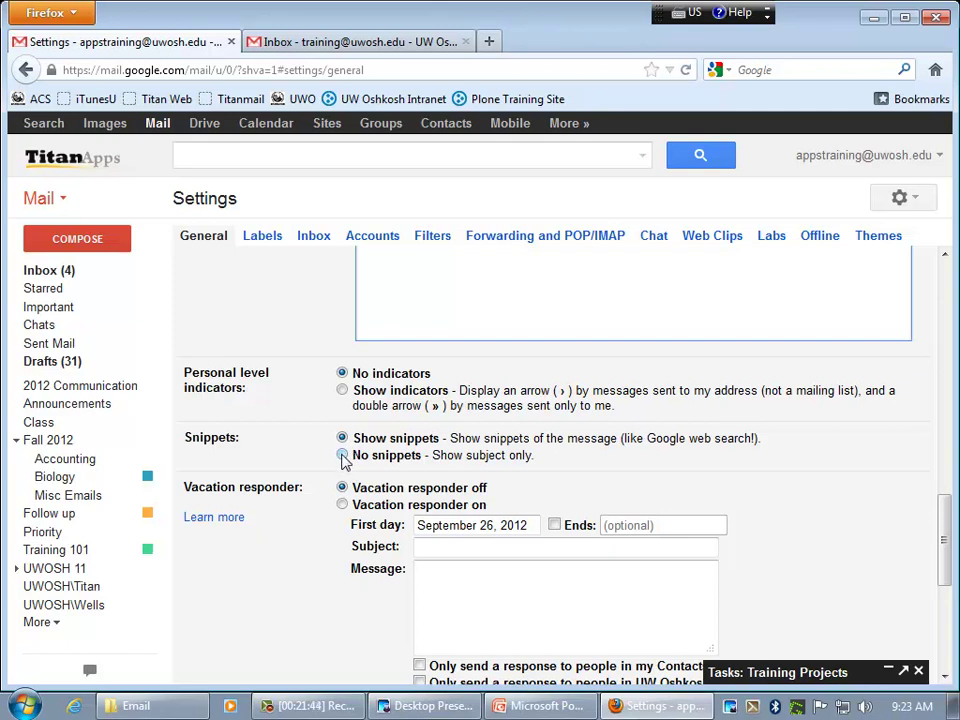
pyautogui.click(342, 455)
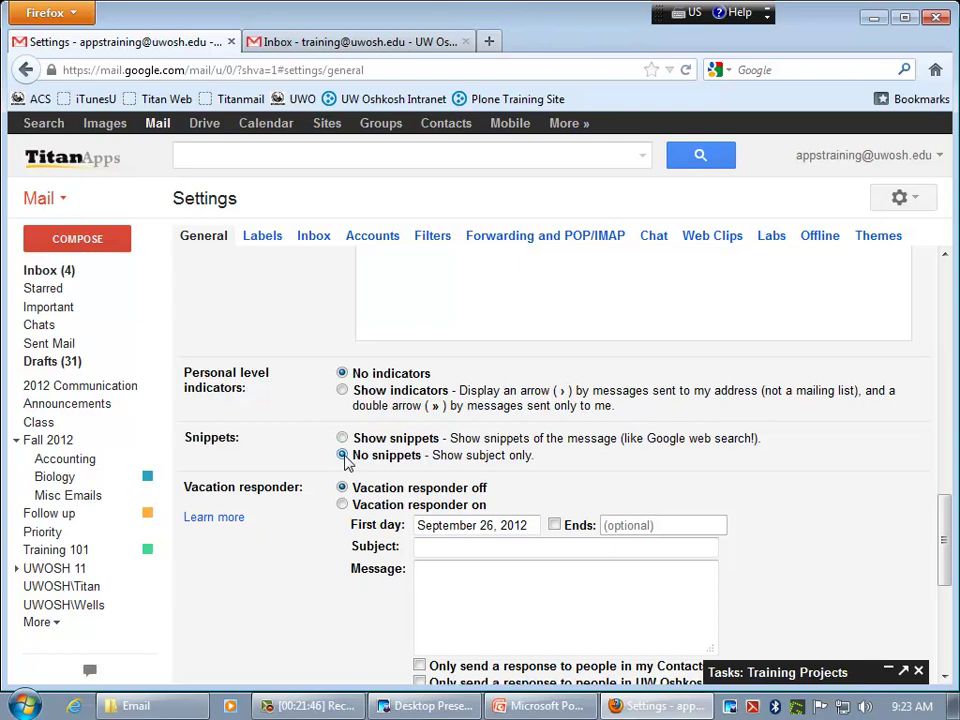
pyautogui.scroll(-2, 345, 462)
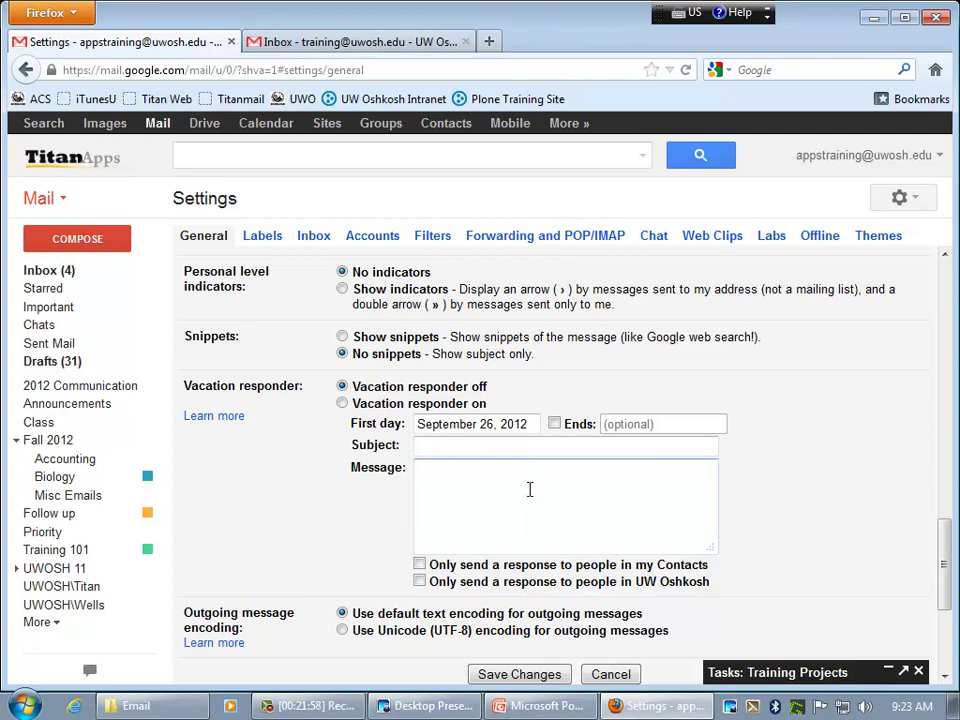
pyautogui.scroll(-2, 530, 497)
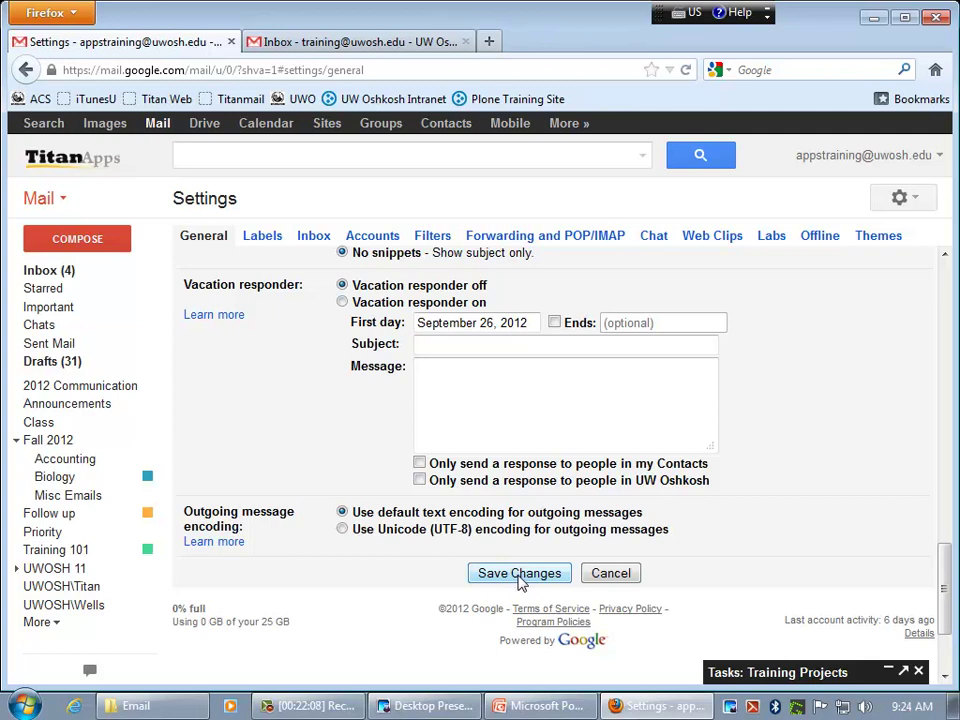
pyautogui.click(600, 577)
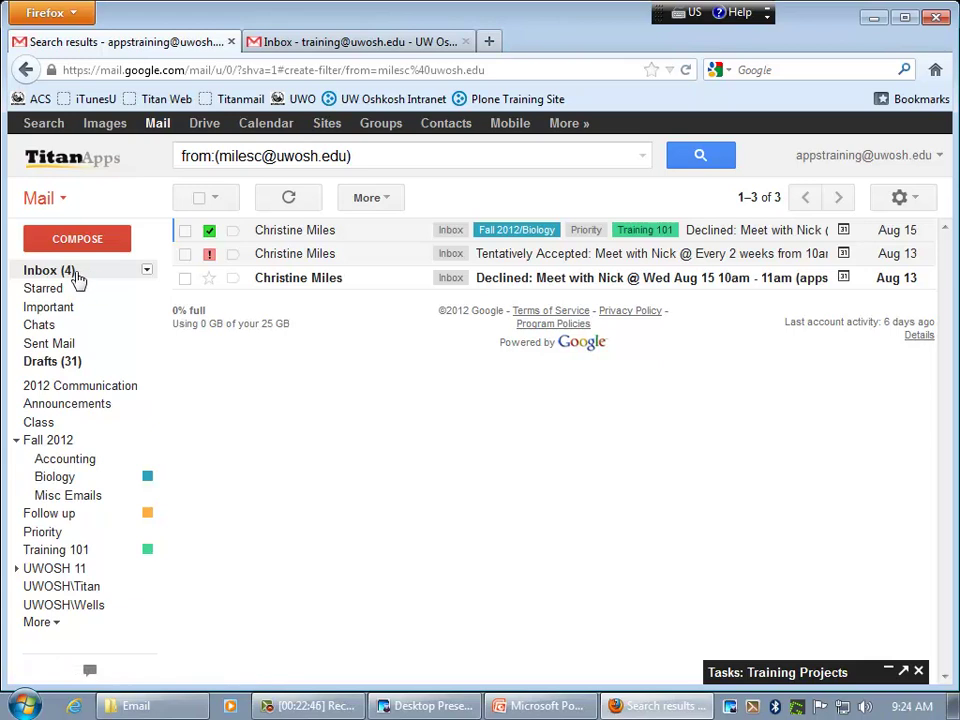
# - Go back to the full Inbox list of 11 conversations
pyautogui.click(75, 275)
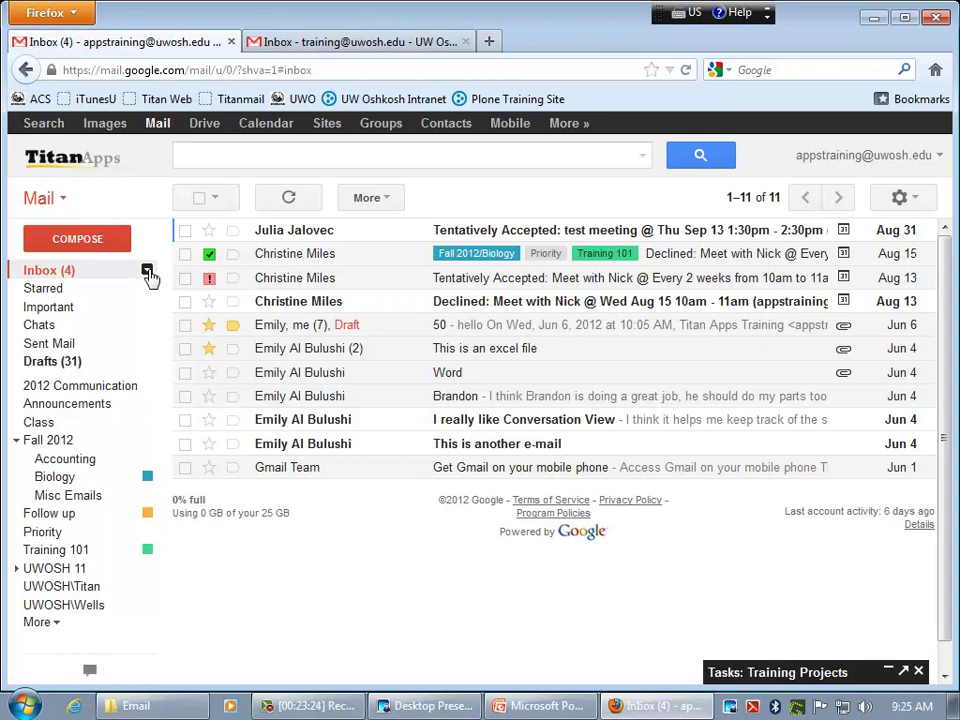
# - Switch the inbox type to Unread first, then to Important first
pyautogui.click(147, 271)
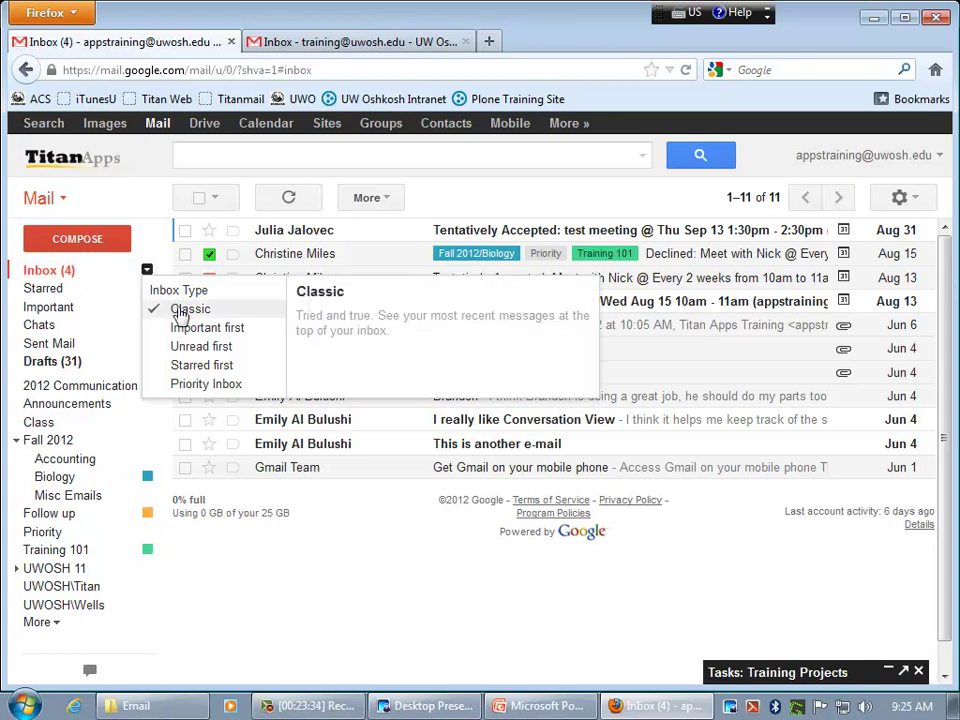
pyautogui.click(197, 346)
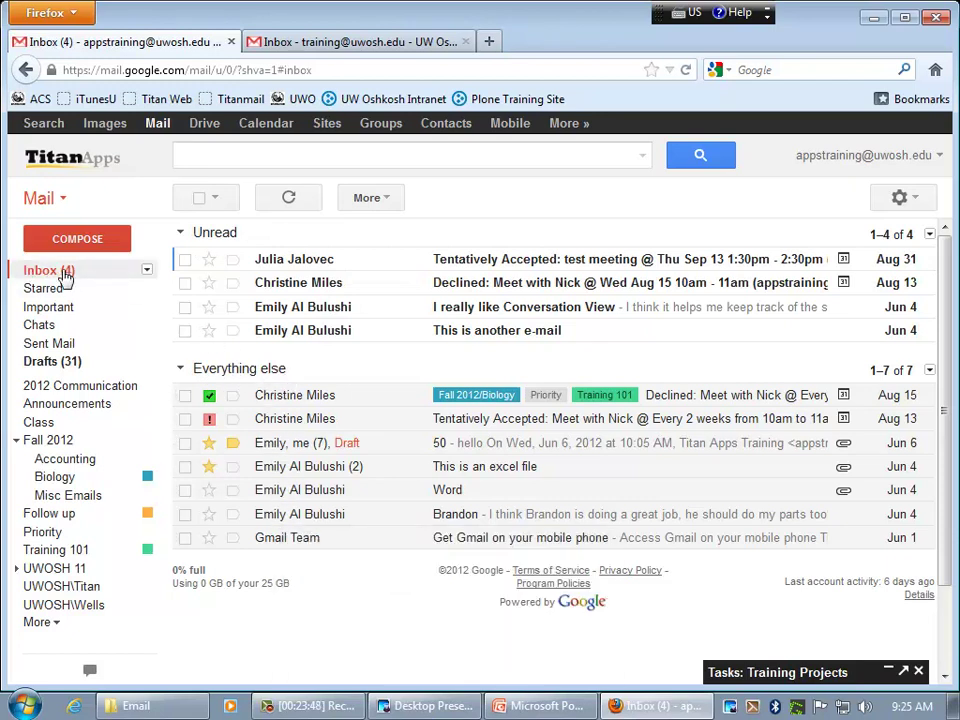
pyautogui.click(147, 271)
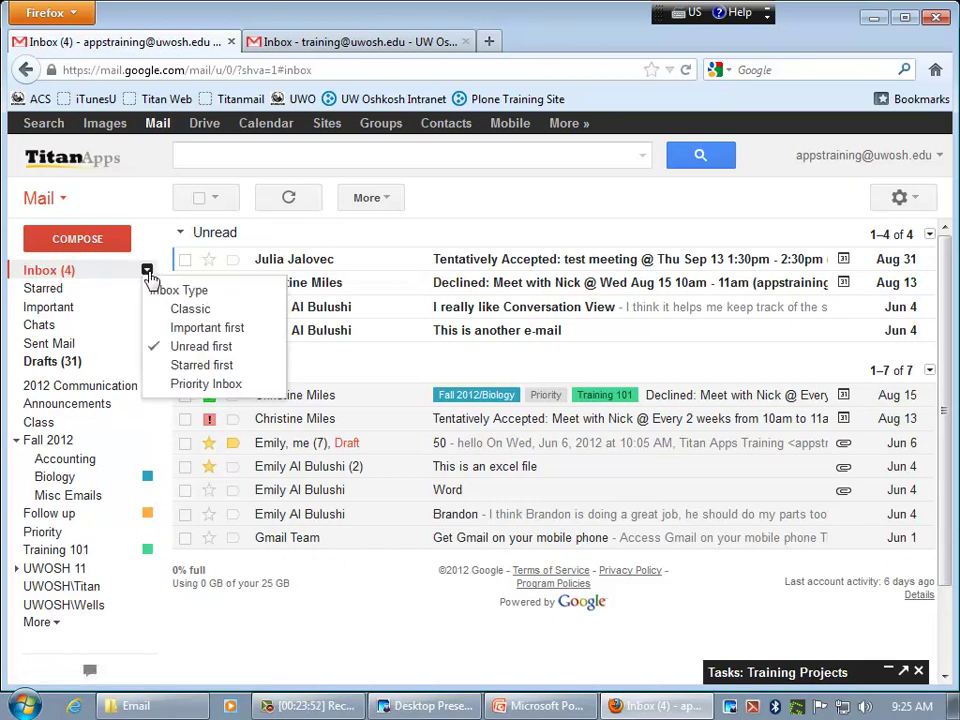
pyautogui.moveTo(178, 325)
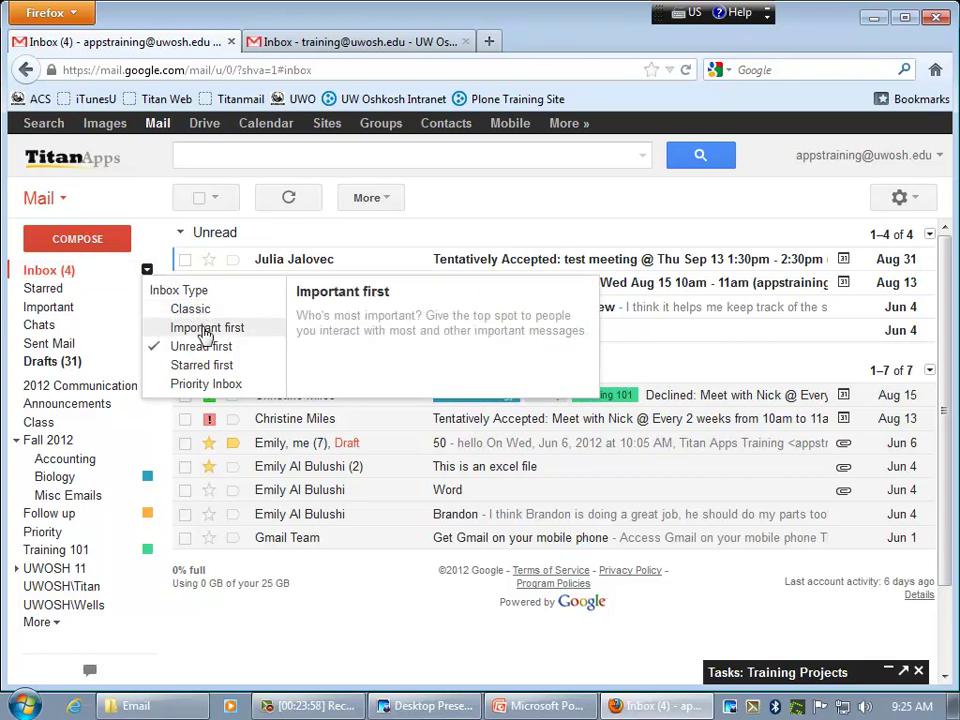
pyautogui.click(205, 334)
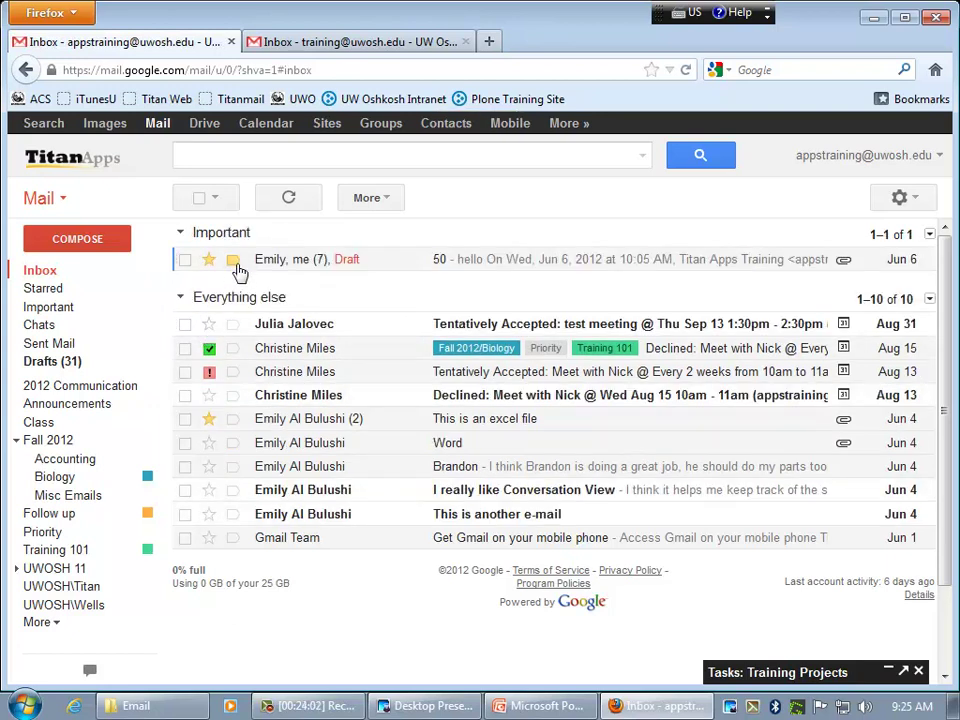
# - Try Priority Inbox, toggling its Important and unread section, then return to Classic
pyautogui.moveTo(236, 273)
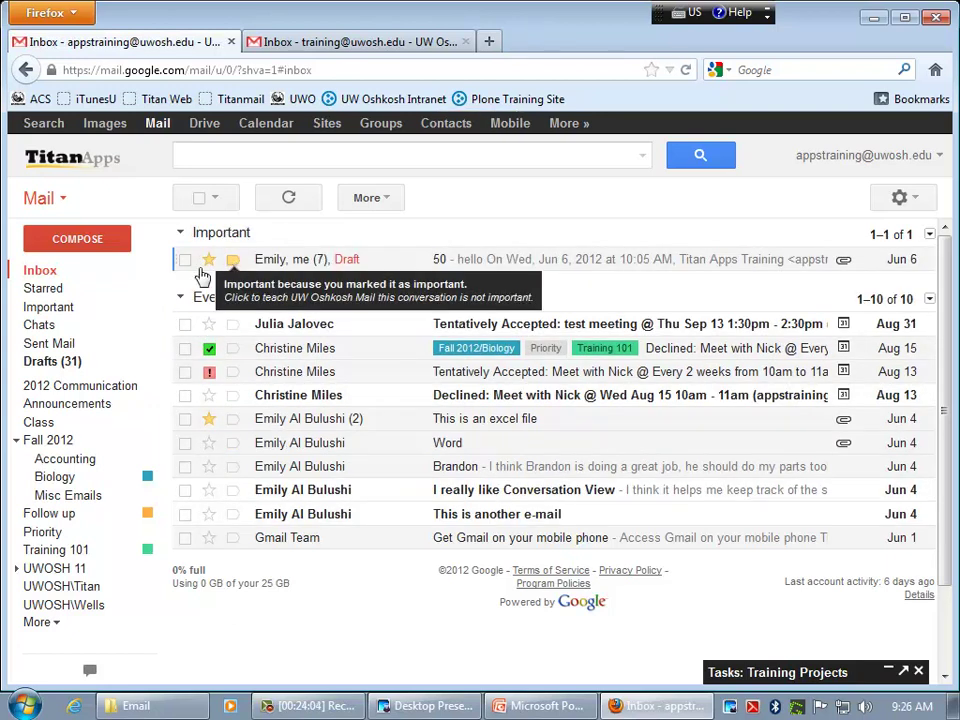
pyautogui.click(147, 271)
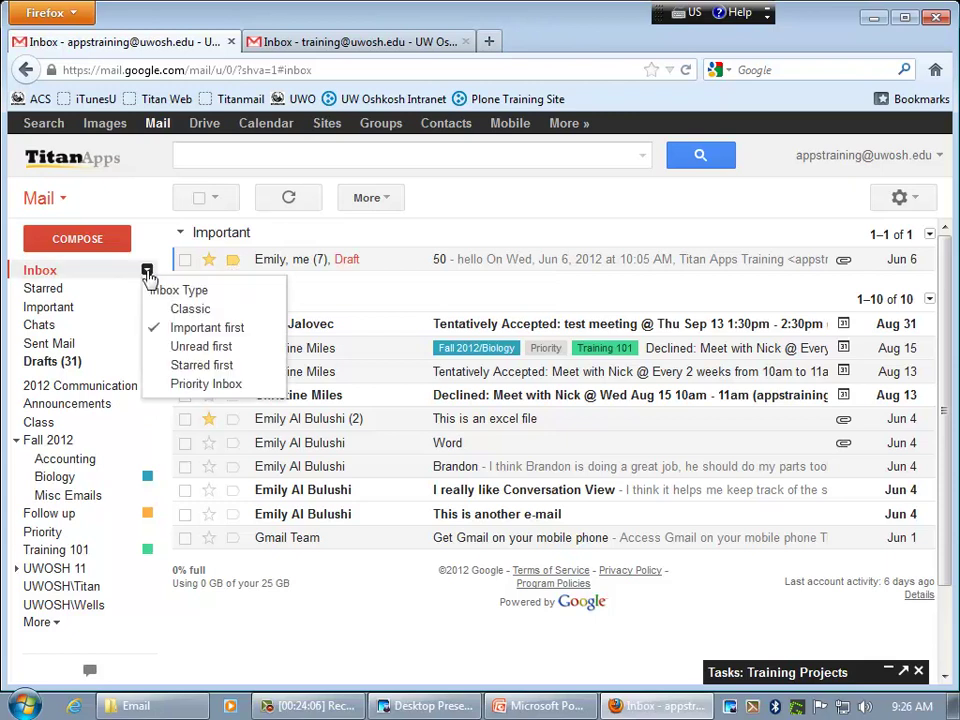
pyautogui.click(214, 388)
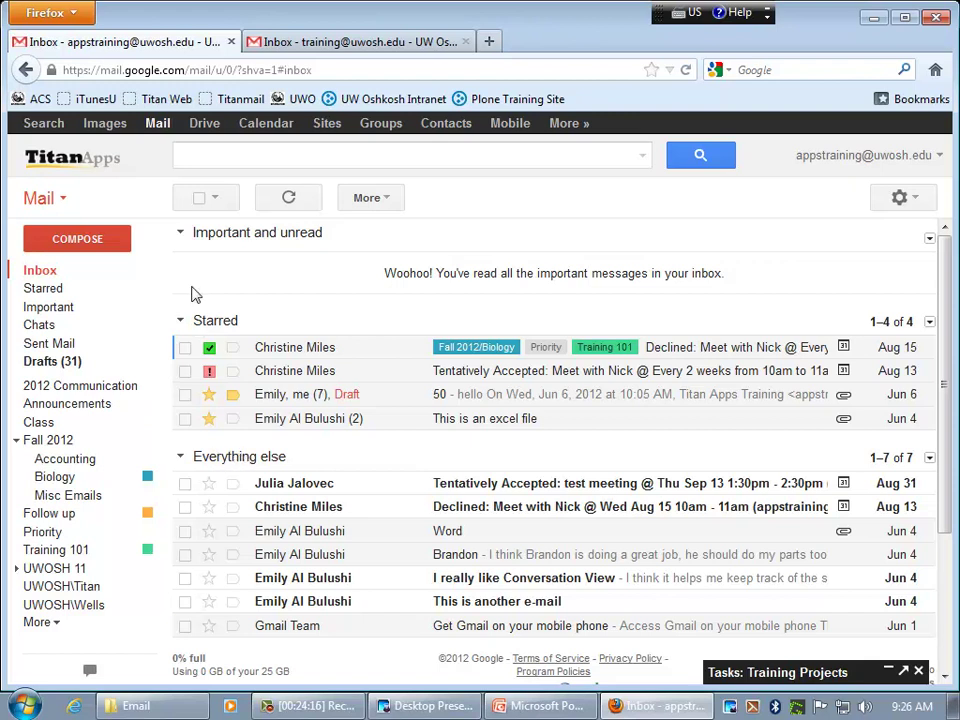
pyautogui.click(181, 236)
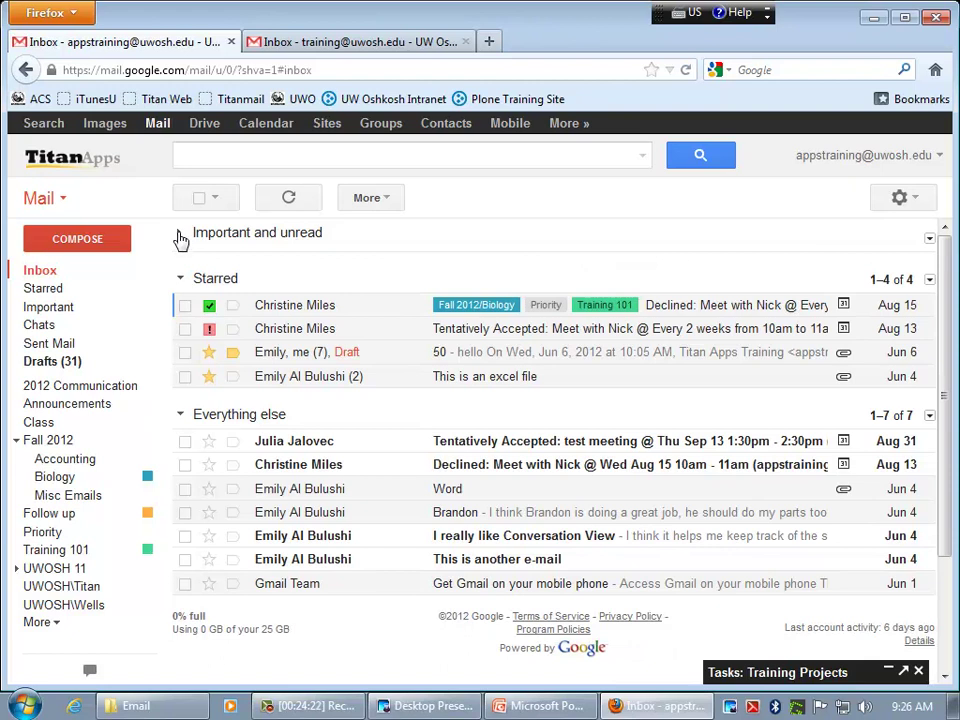
pyautogui.click(181, 237)
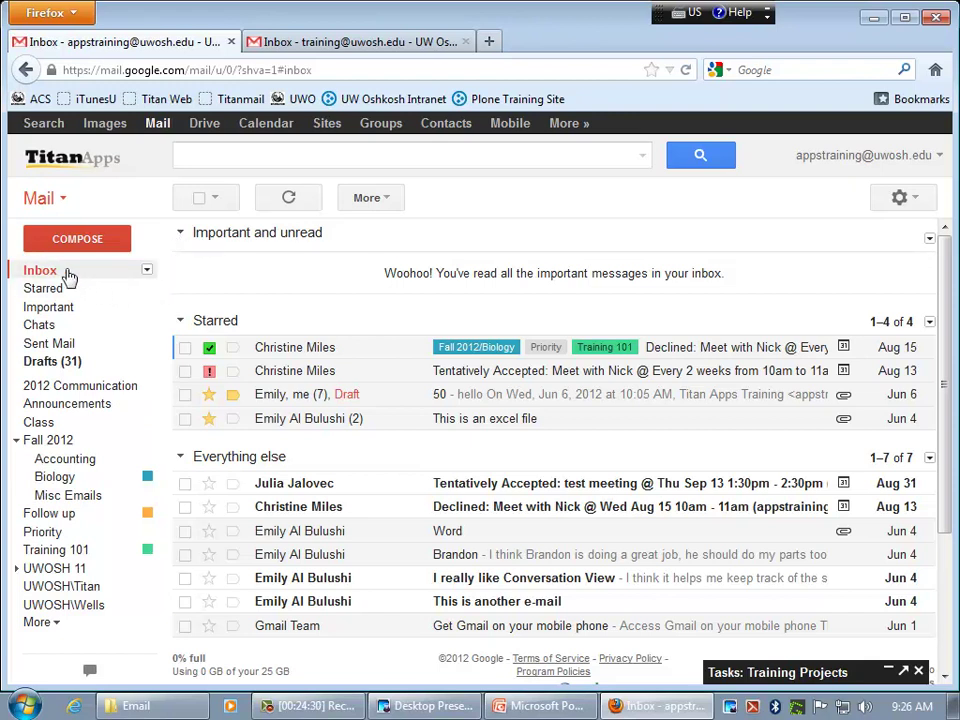
pyautogui.click(147, 272)
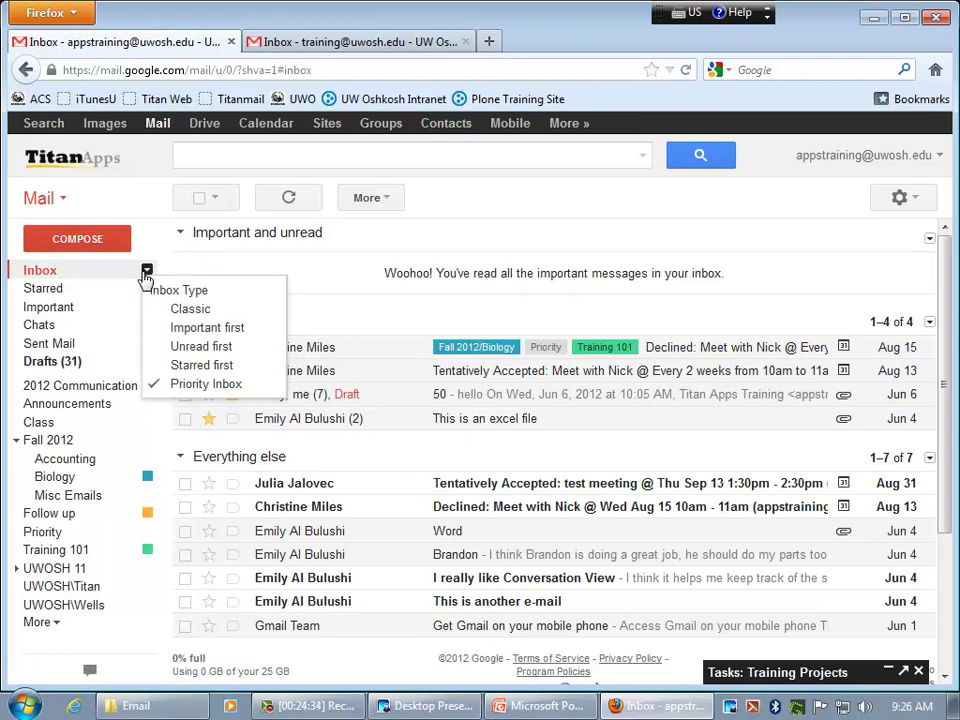
pyautogui.click(191, 310)
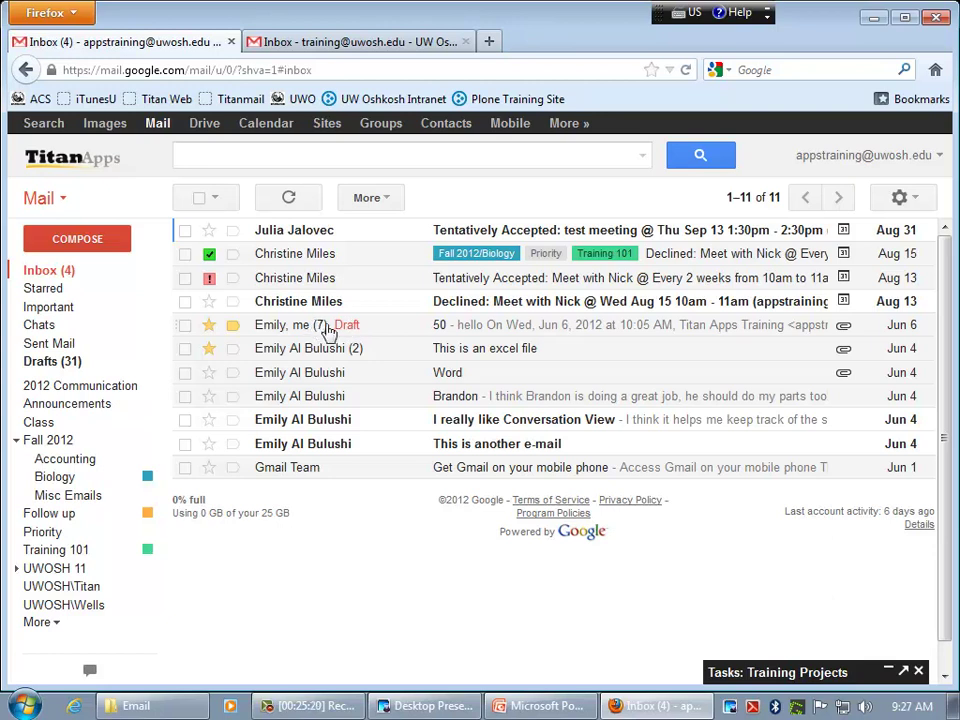
# - Open the '50' conversation and discard its unfinished draft reply
pyautogui.click(323, 325)
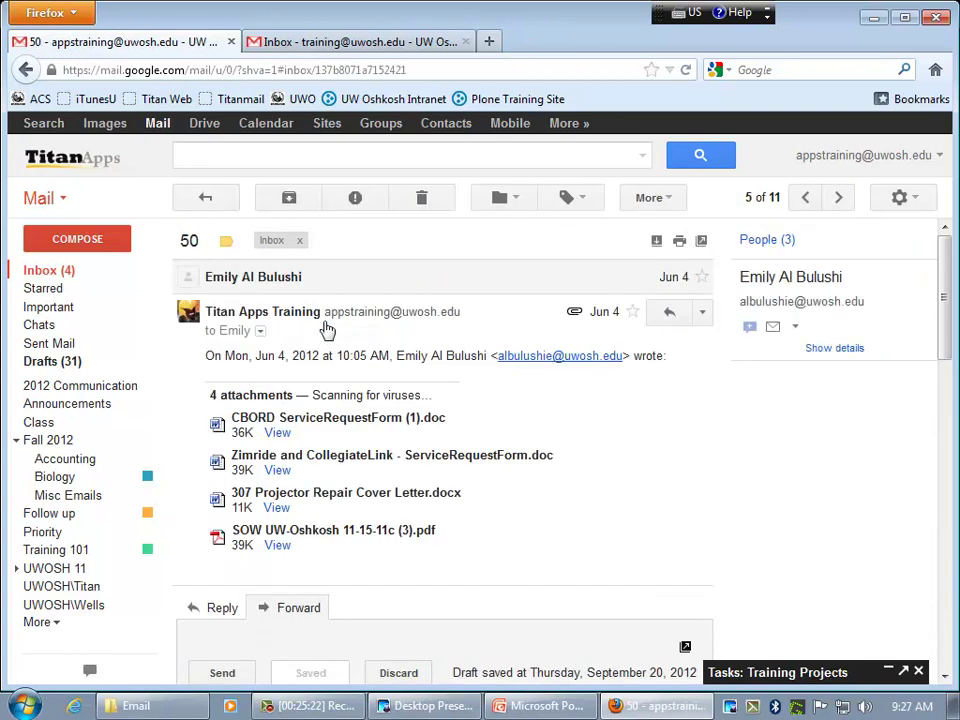
pyautogui.scroll(-3, 309, 562)
pyautogui.click(398, 521)
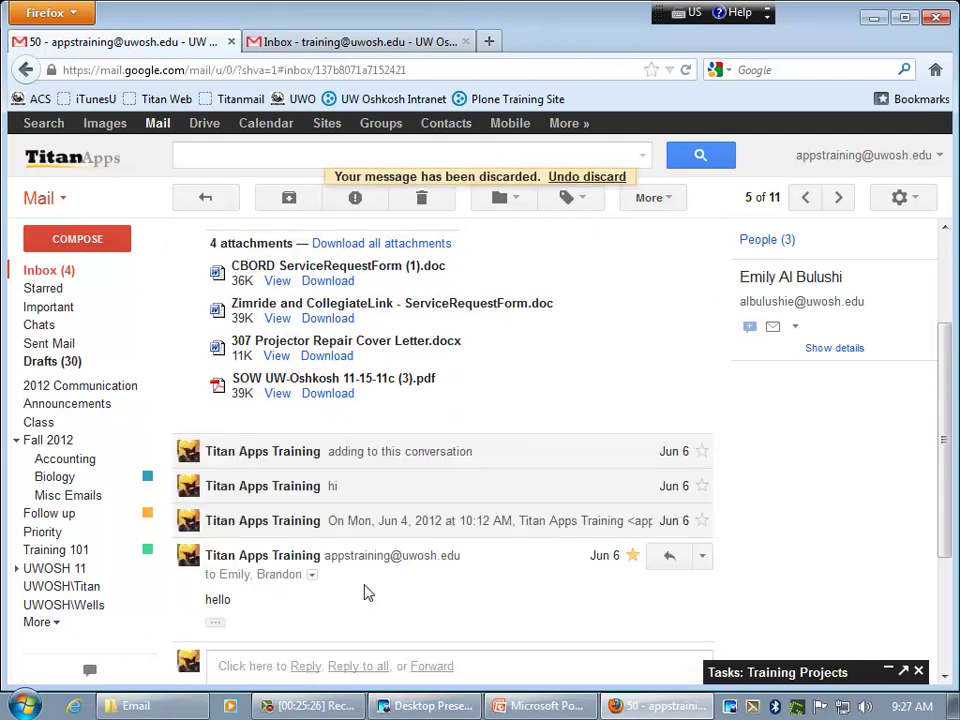
pyautogui.scroll(-3, 355, 579)
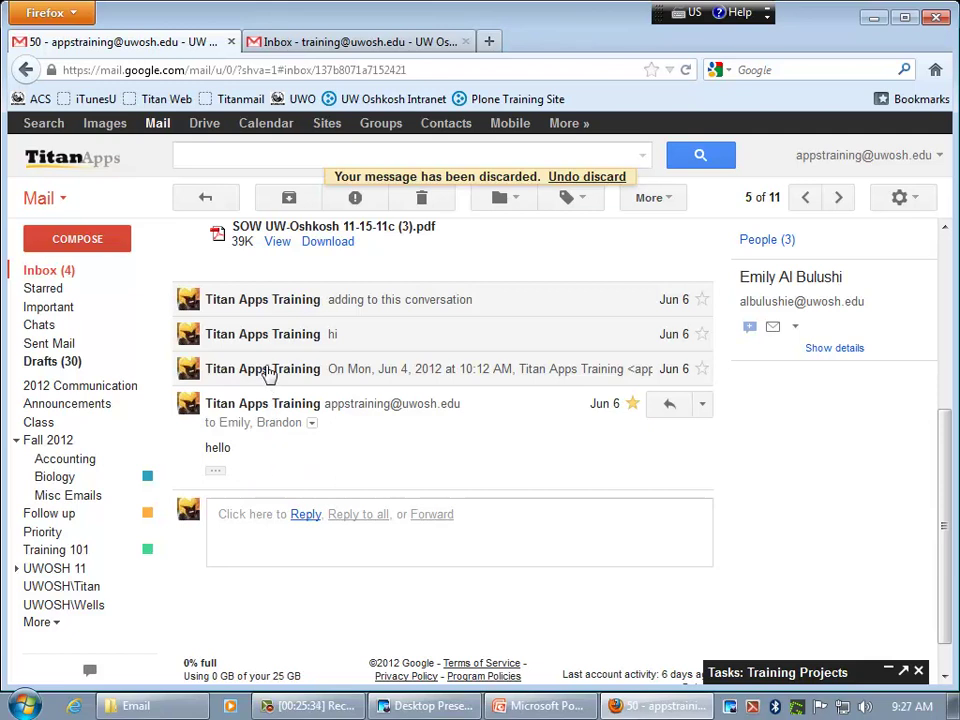
# - Expand and collapse the first follow-up, then expand all messages to show the attachments
pyautogui.moveTo(245, 369)
pyautogui.moveTo(305, 310)
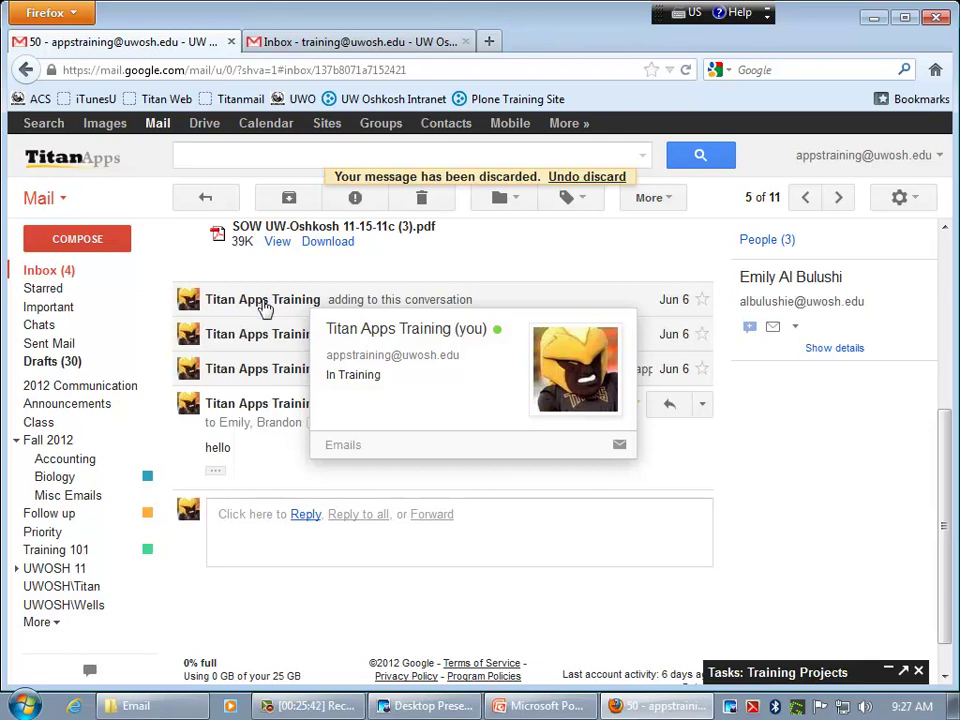
pyautogui.click(262, 308)
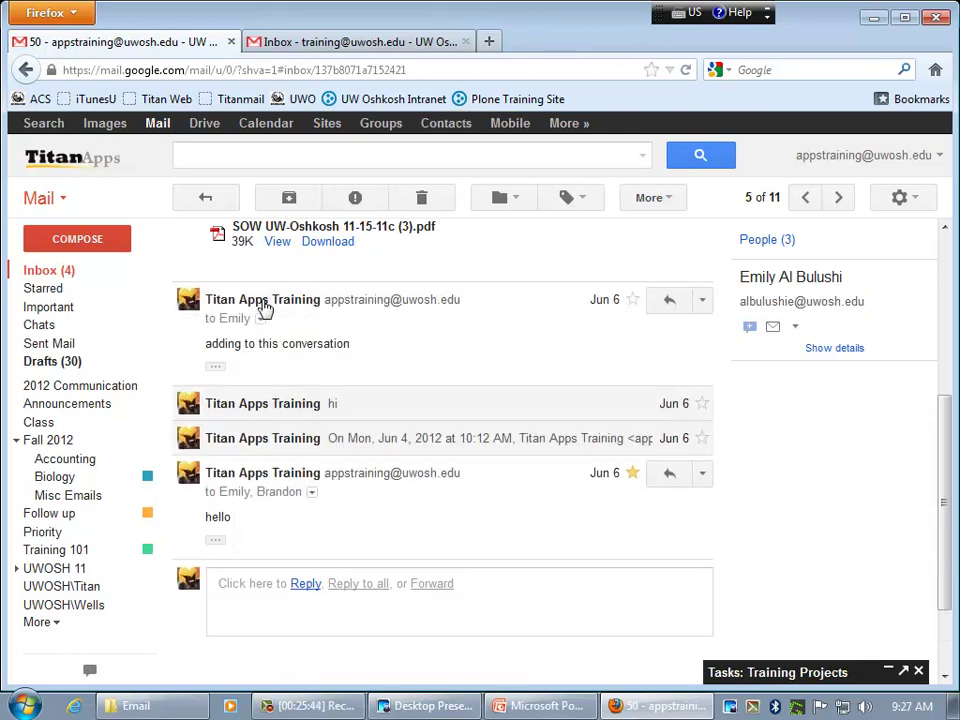
pyautogui.click(262, 306)
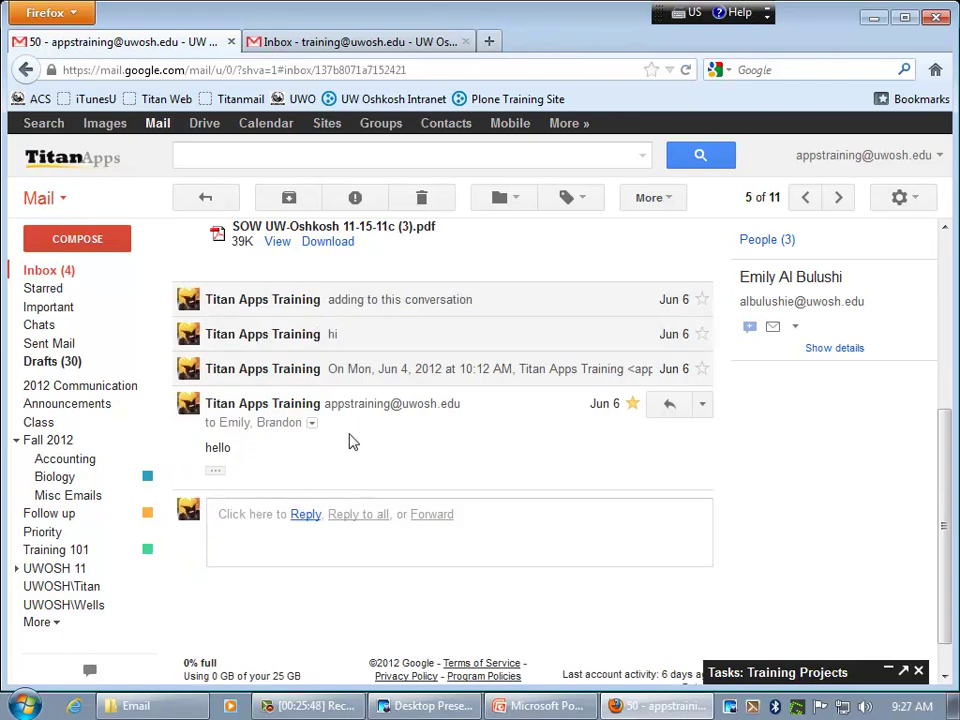
pyautogui.scroll(2, 340, 425)
pyautogui.scroll(1, 343, 428)
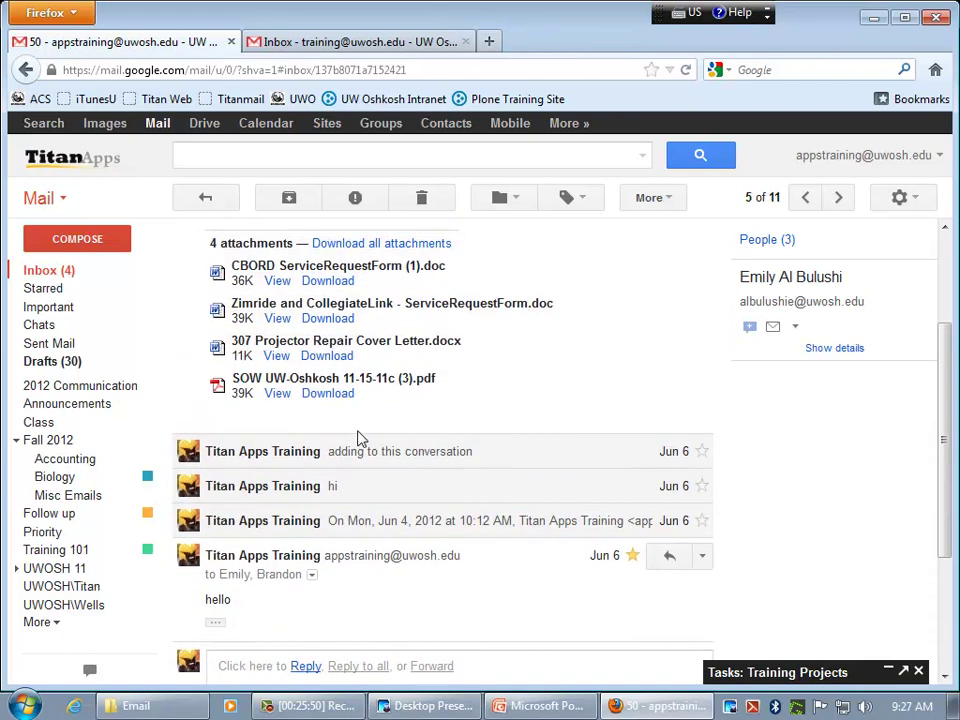
pyautogui.scroll(3, 645, 263)
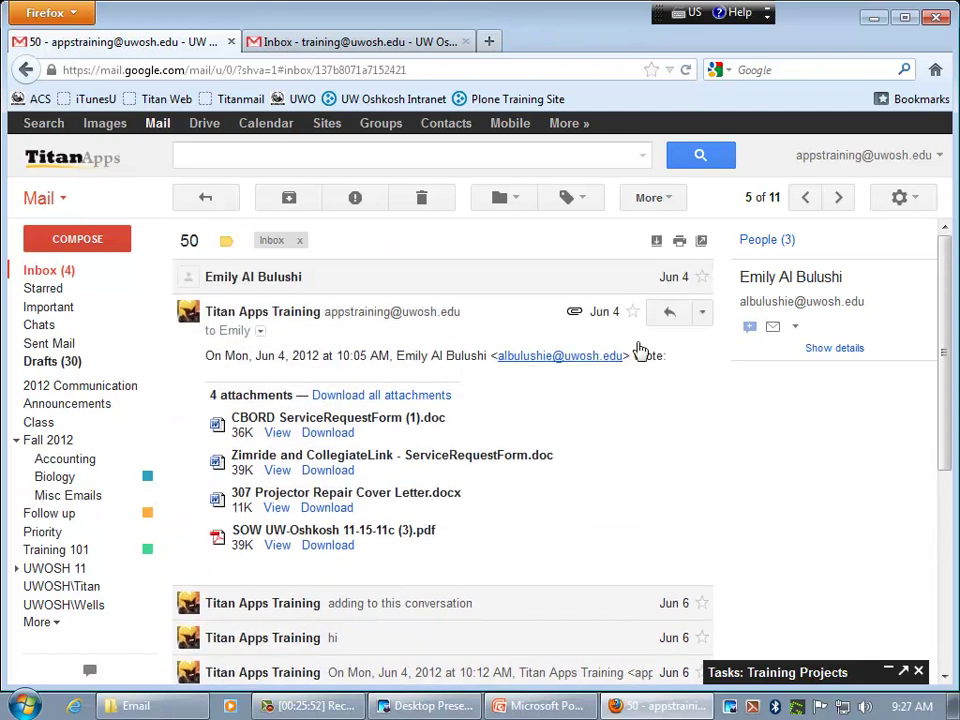
pyautogui.click(657, 243)
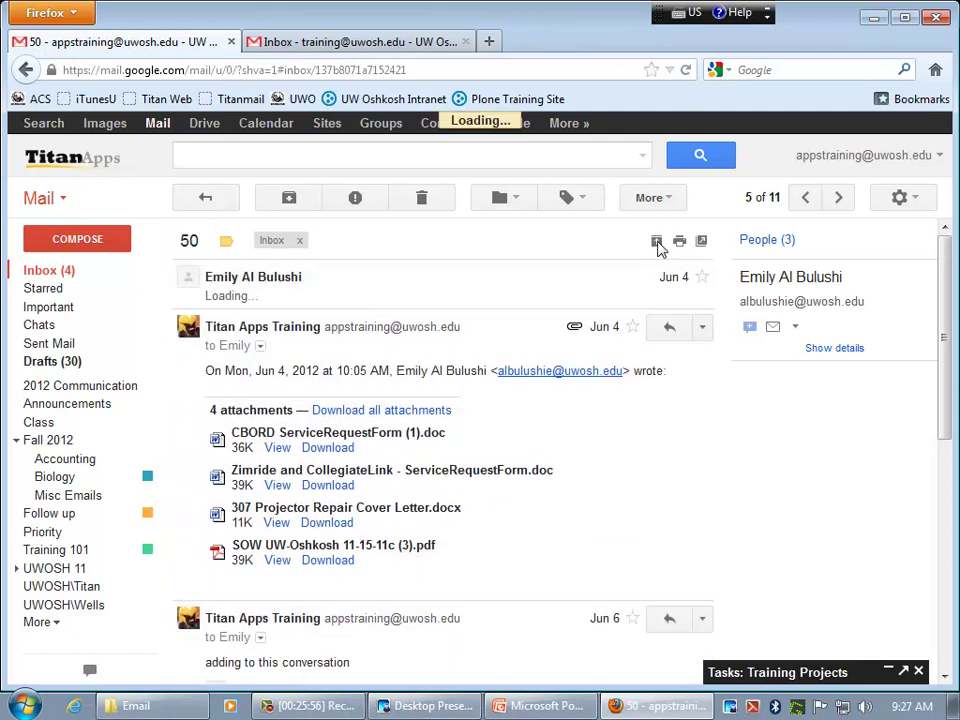
pyautogui.scroll(-10, 584, 412)
pyautogui.scroll(10, 586, 412)
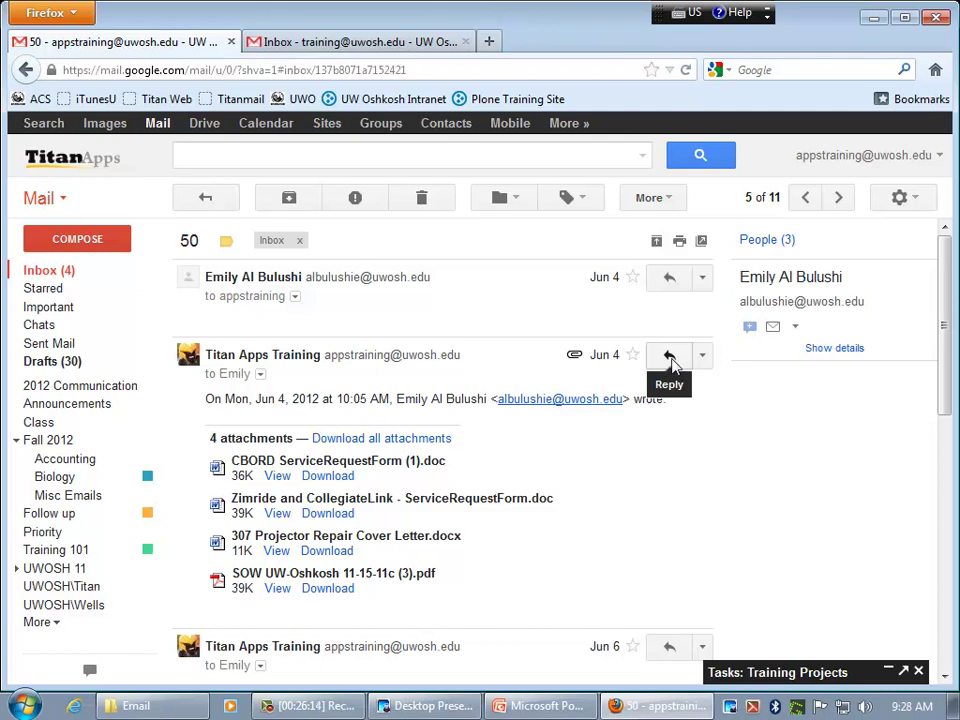
# - Start and discard a reply, then open the third message's actions dropdown
pyautogui.scroll(-10, 557, 514)
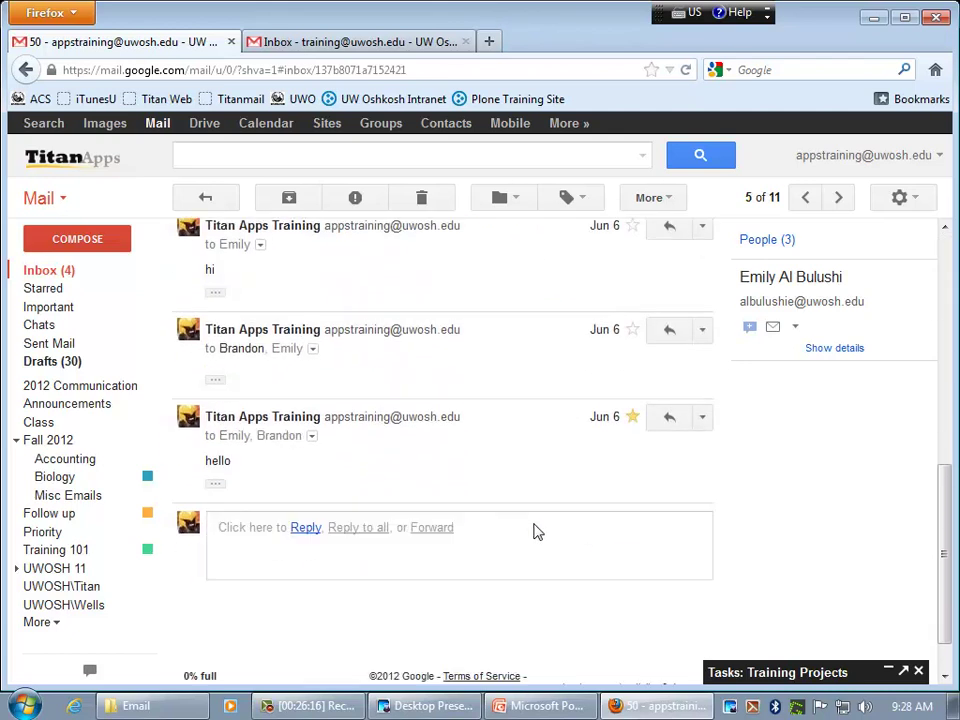
pyautogui.click(302, 475)
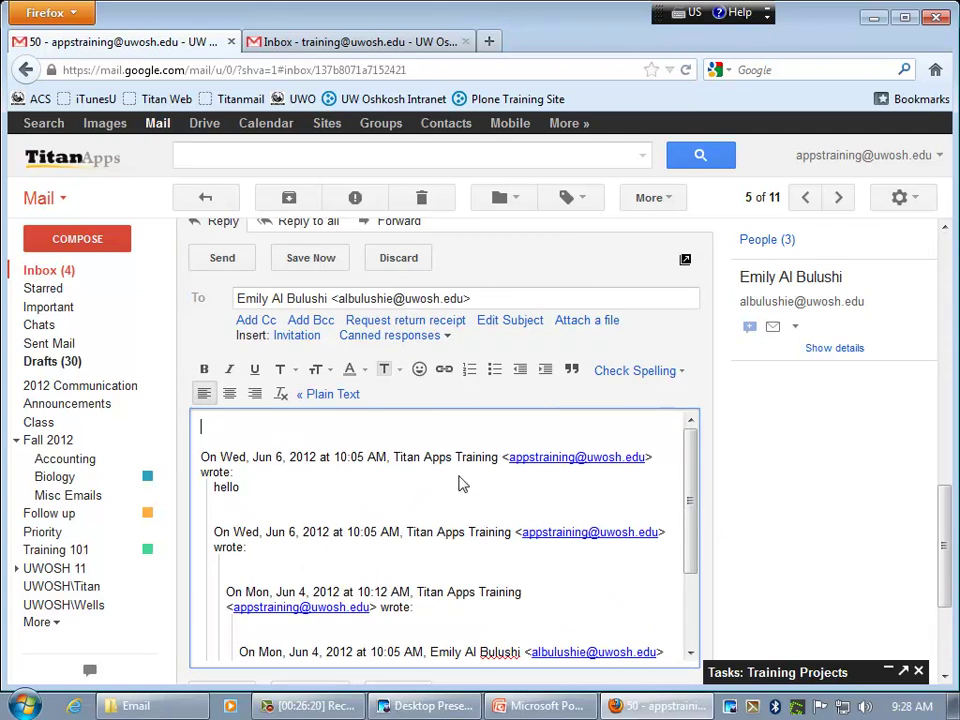
pyautogui.click(398, 258)
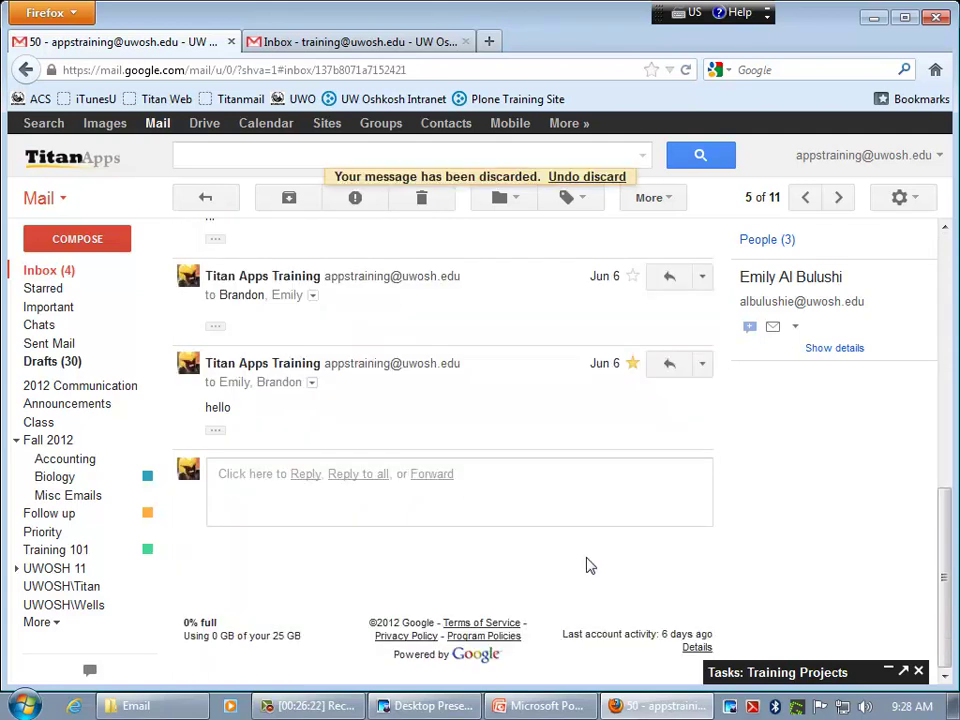
pyautogui.scroll(10, 590, 565)
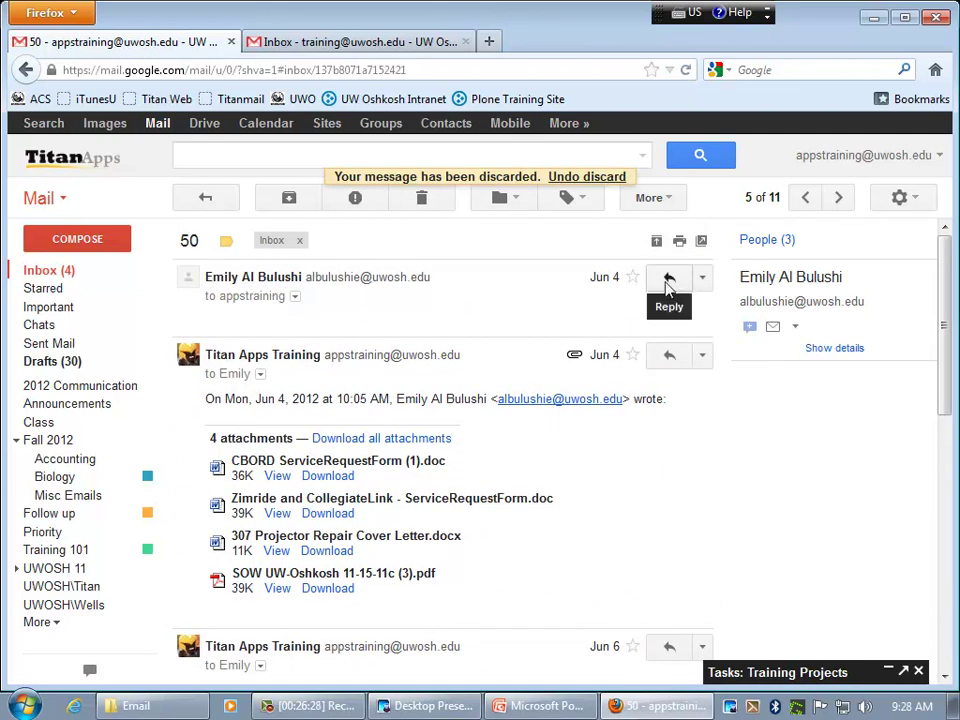
pyautogui.scroll(-4, 671, 549)
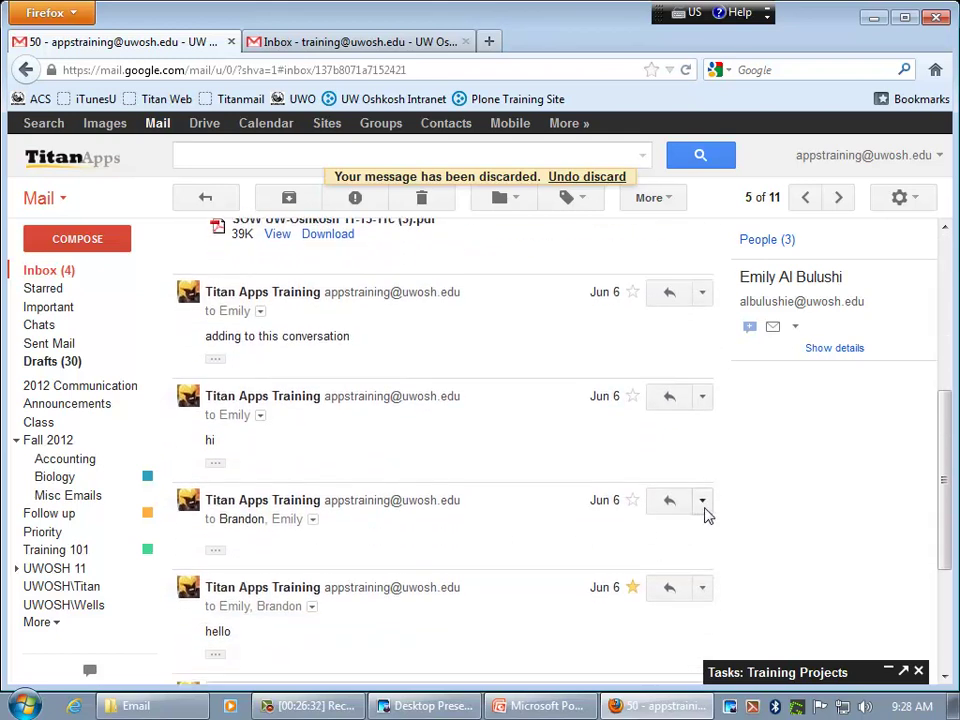
pyautogui.click(703, 512)
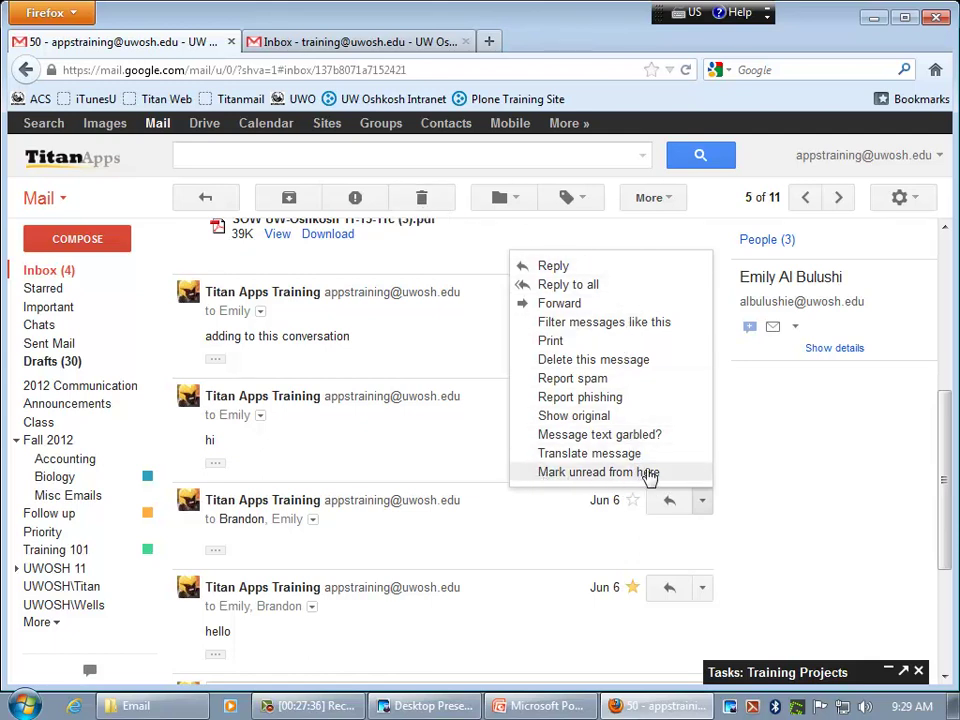
# - Close the actions list, then pop the conversation into a new window twice, closing it each time
pyautogui.click(748, 478)
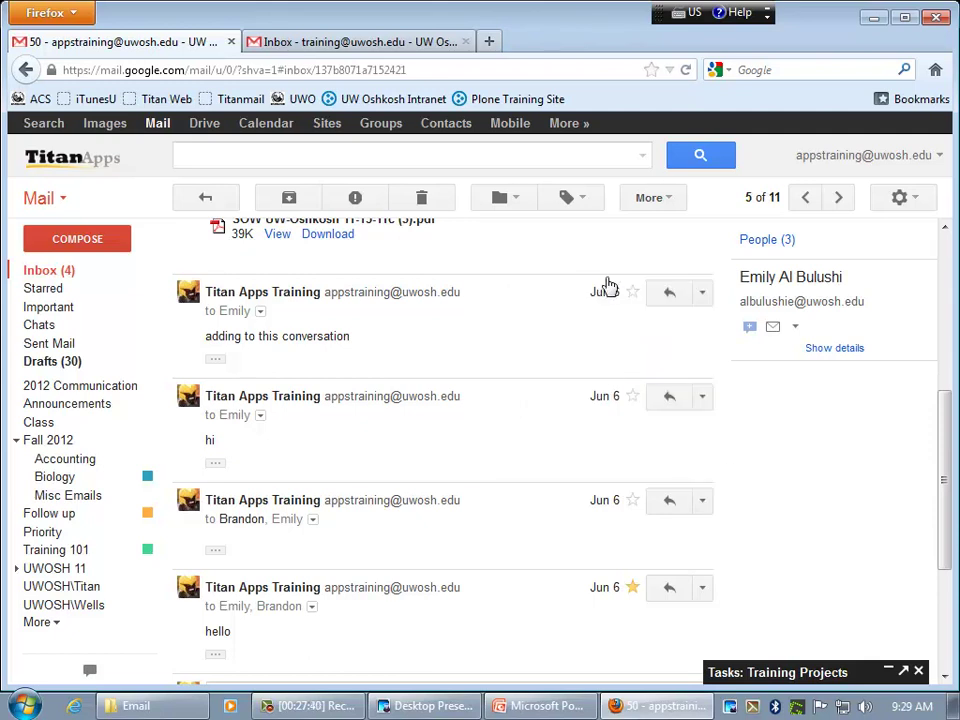
pyautogui.scroll(4, 765, 360)
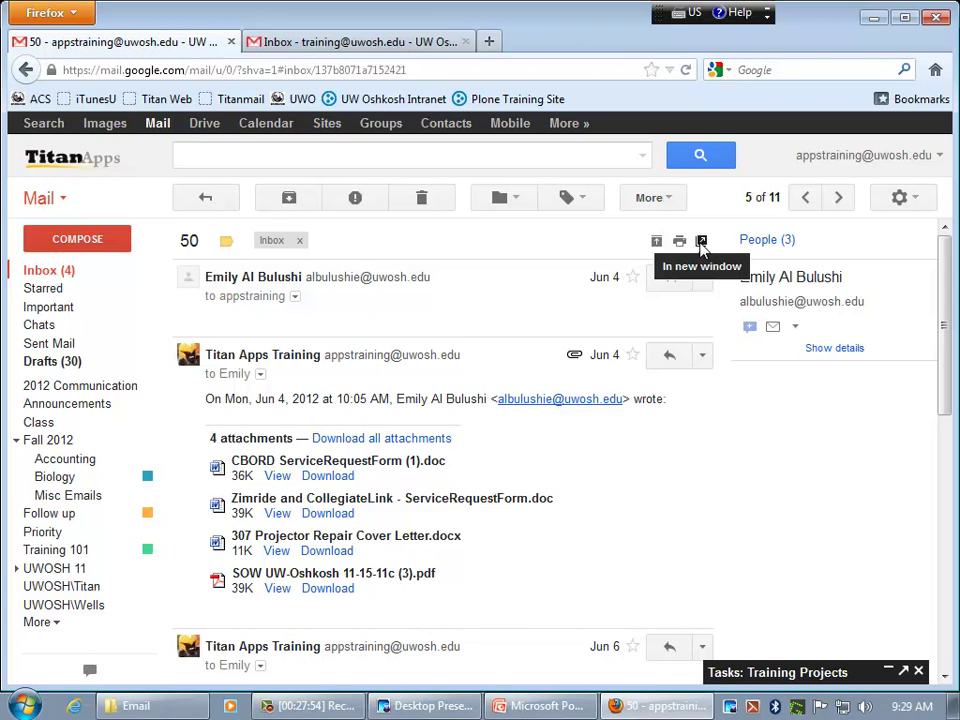
pyautogui.click(701, 243)
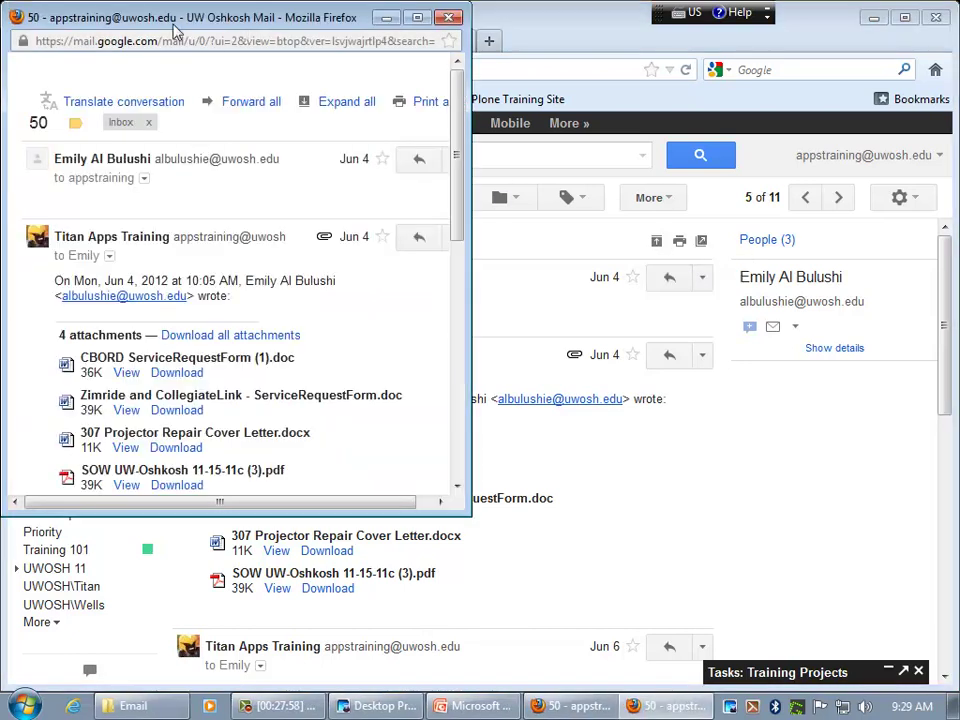
pyautogui.moveTo(171, 17); pyautogui.dragTo(561, 101)
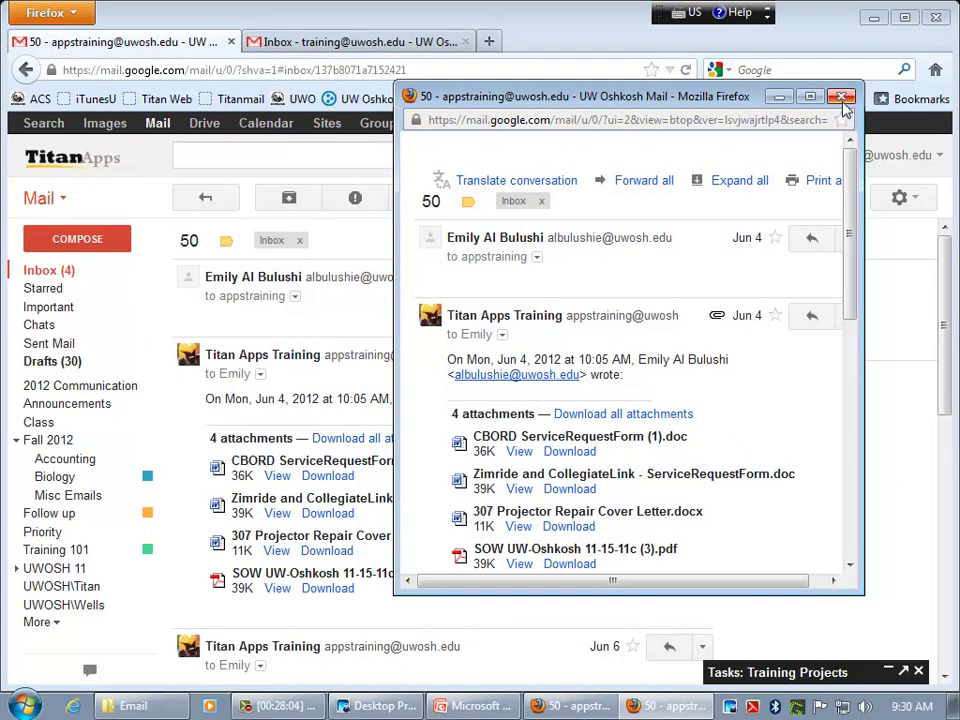
pyautogui.click(841, 97)
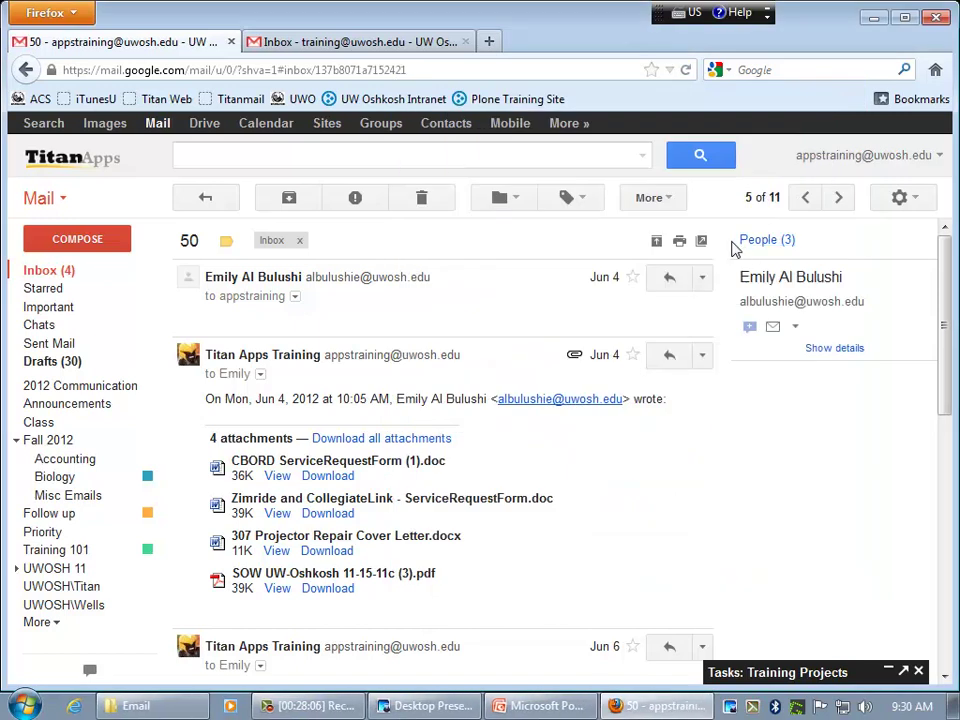
pyautogui.click(701, 240)
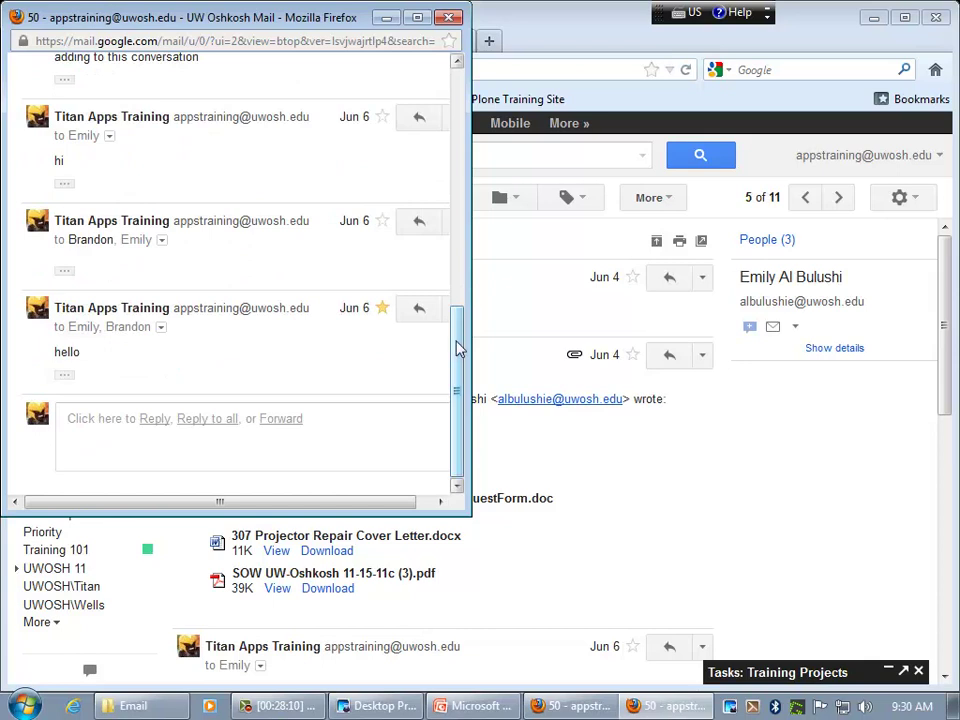
pyautogui.click(452, 20)
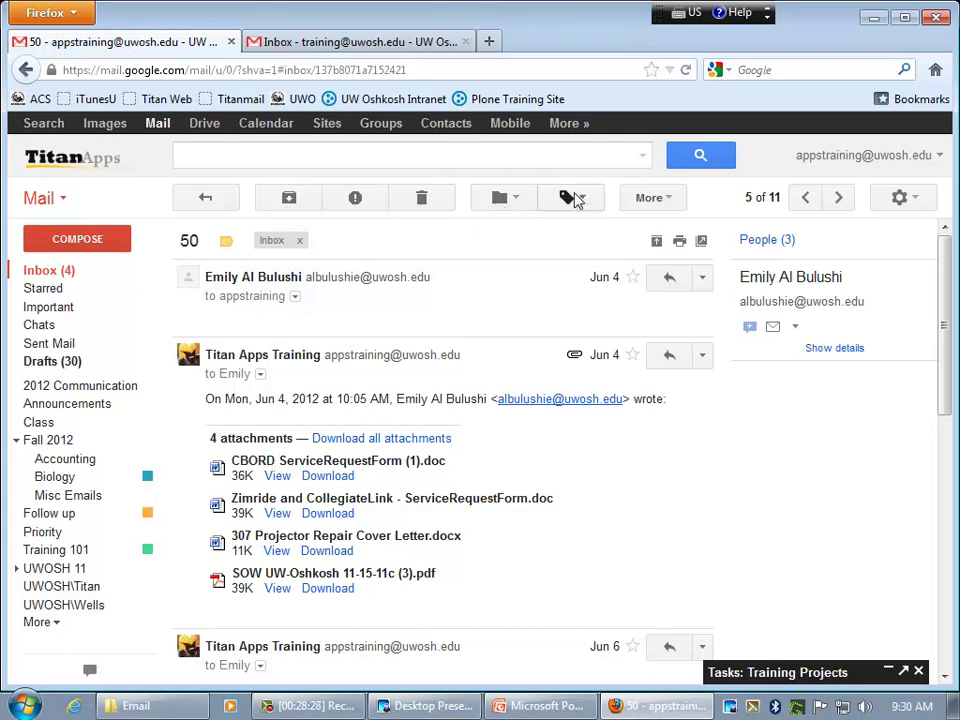
# - Turn the '50' conversation into a new calendar event draft from the More menu
pyautogui.click(669, 197)
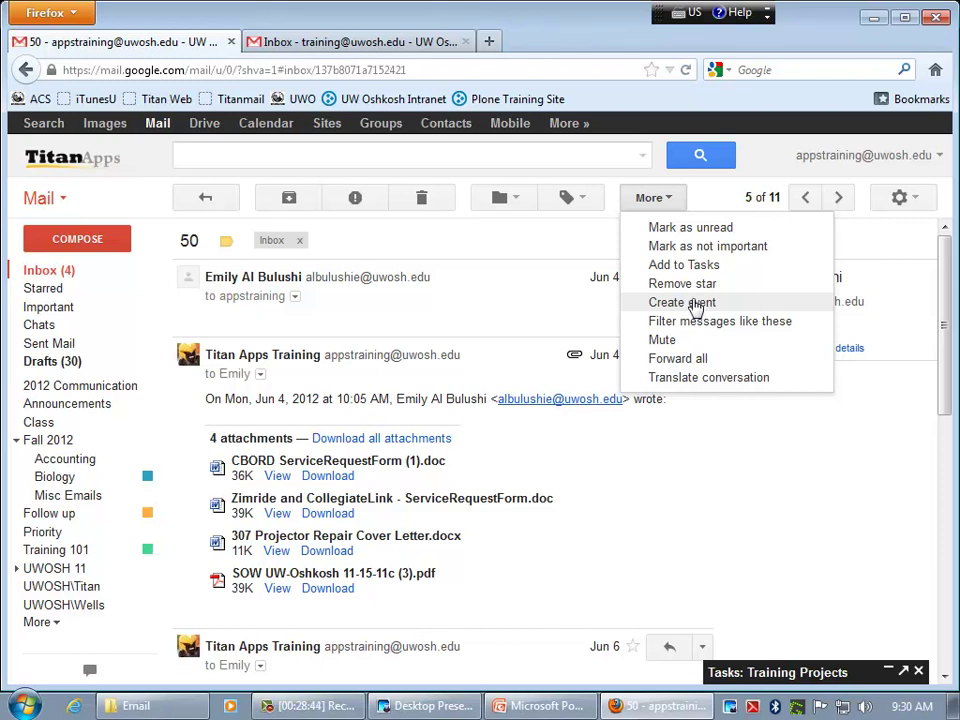
pyautogui.click(677, 305)
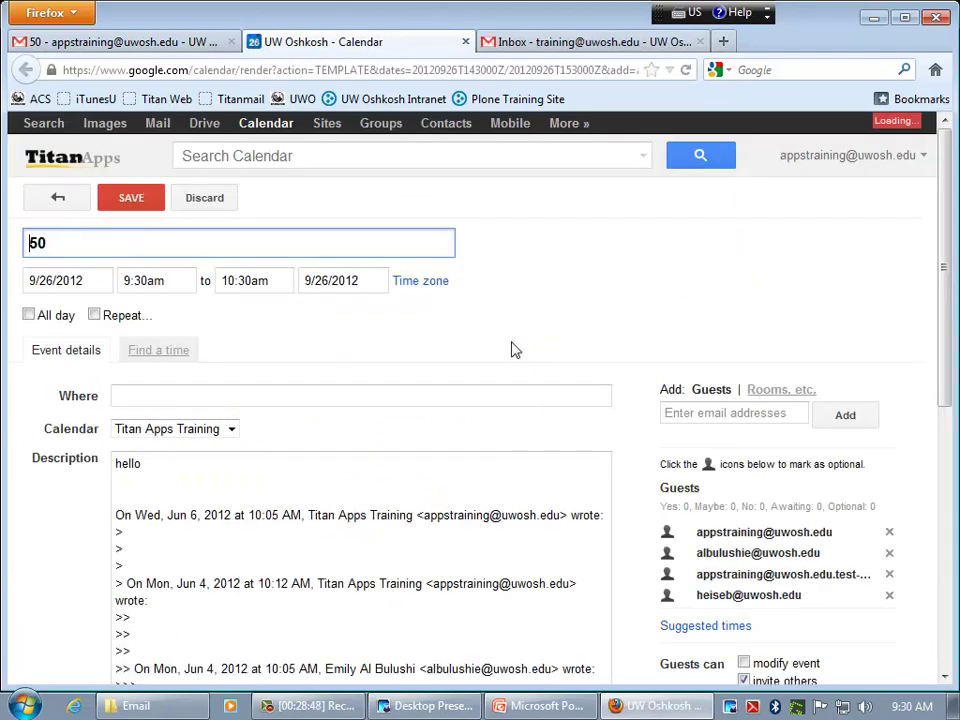
# - Retitle the event draft from '50' to 'Training Meeting'
pyautogui.moveTo(75, 242); pyautogui.dragTo(12, 241)
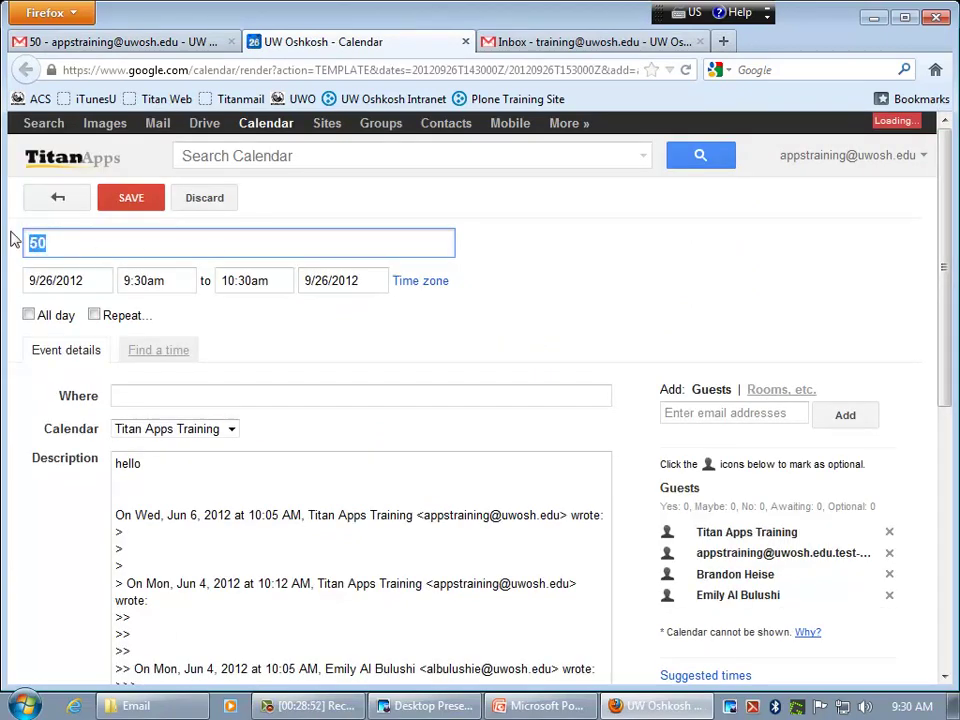
pyautogui.write('Training M')
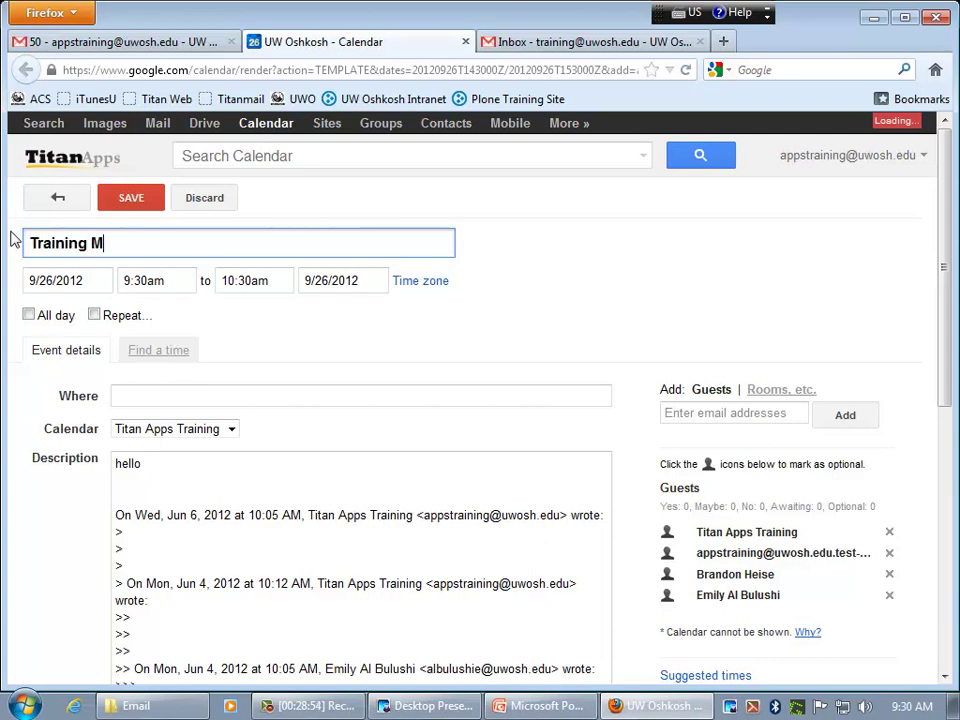
pyautogui.write('eeting')
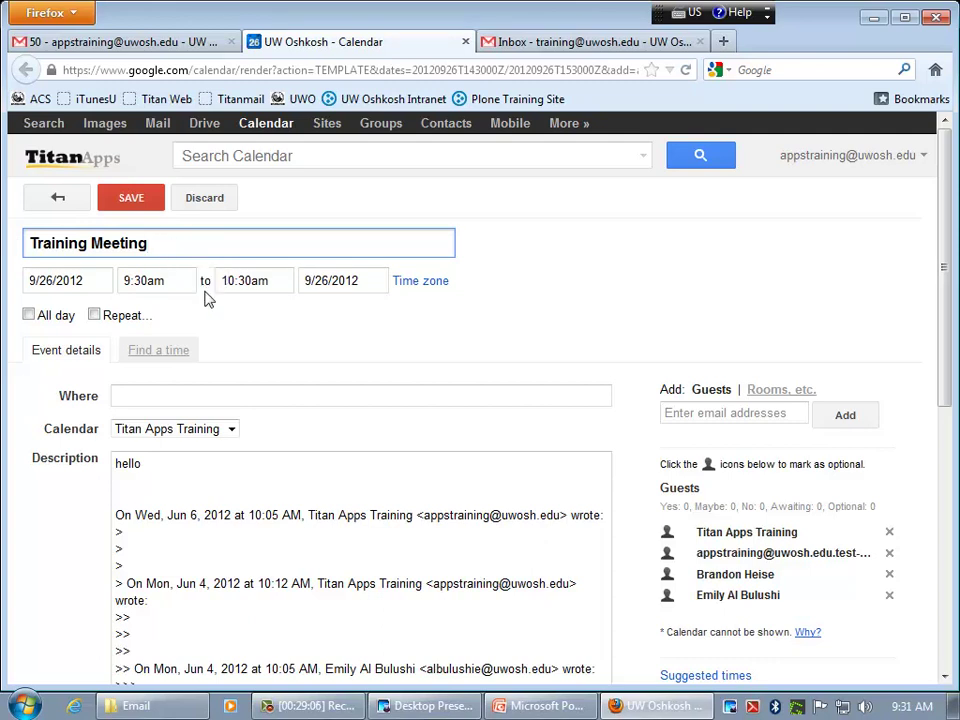
pyautogui.scroll(-4, 208, 300)
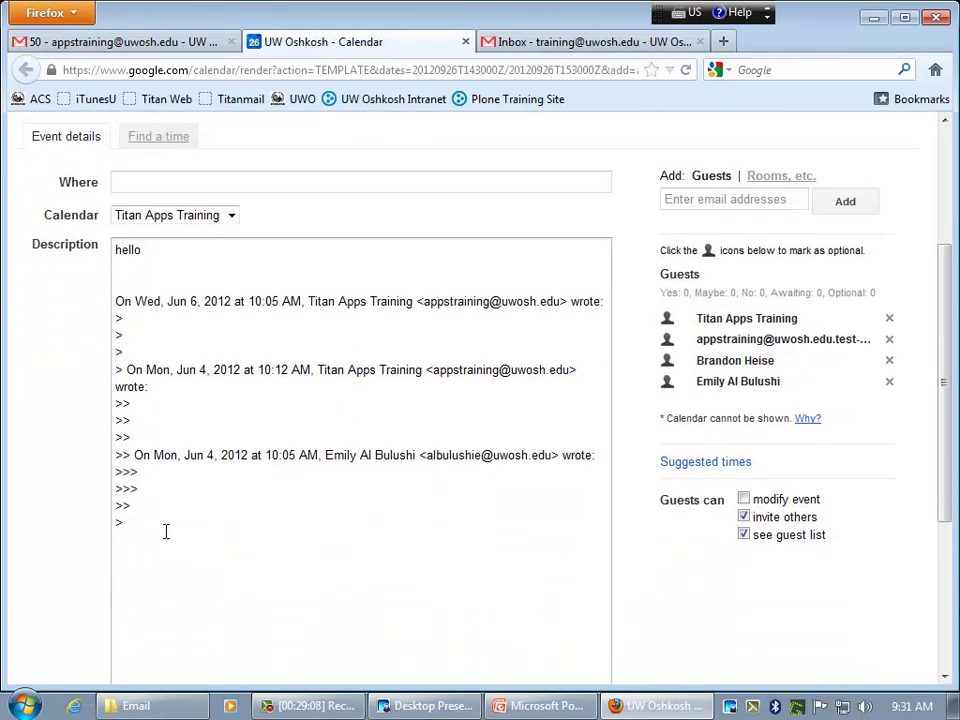
# - Highlight the description text to show it came from the email thread, then deselect it
pyautogui.moveTo(148, 521); pyautogui.dragTo(115, 256)
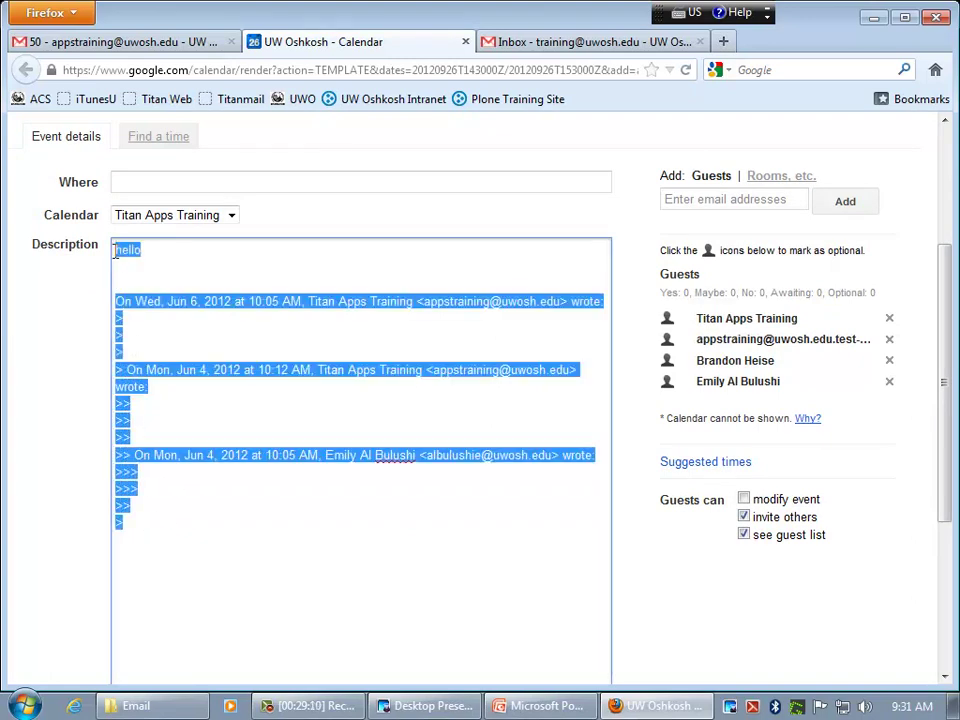
pyautogui.click(155, 255)
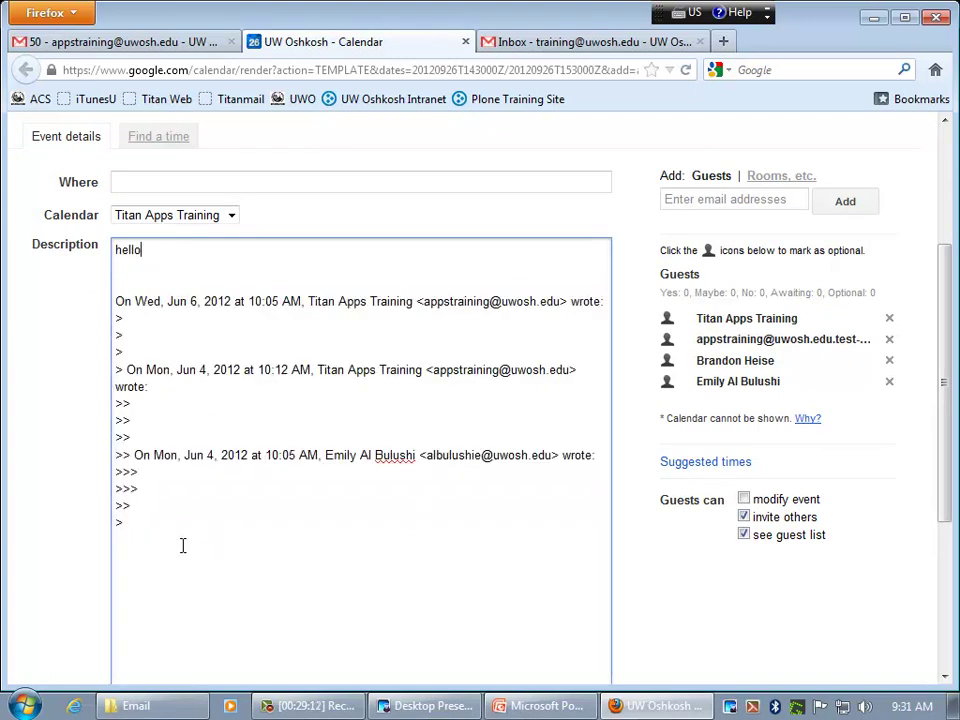
pyautogui.moveTo(163, 527); pyautogui.dragTo(113, 250)
pyautogui.click(174, 253)
pyautogui.scroll(4, 210, 347)
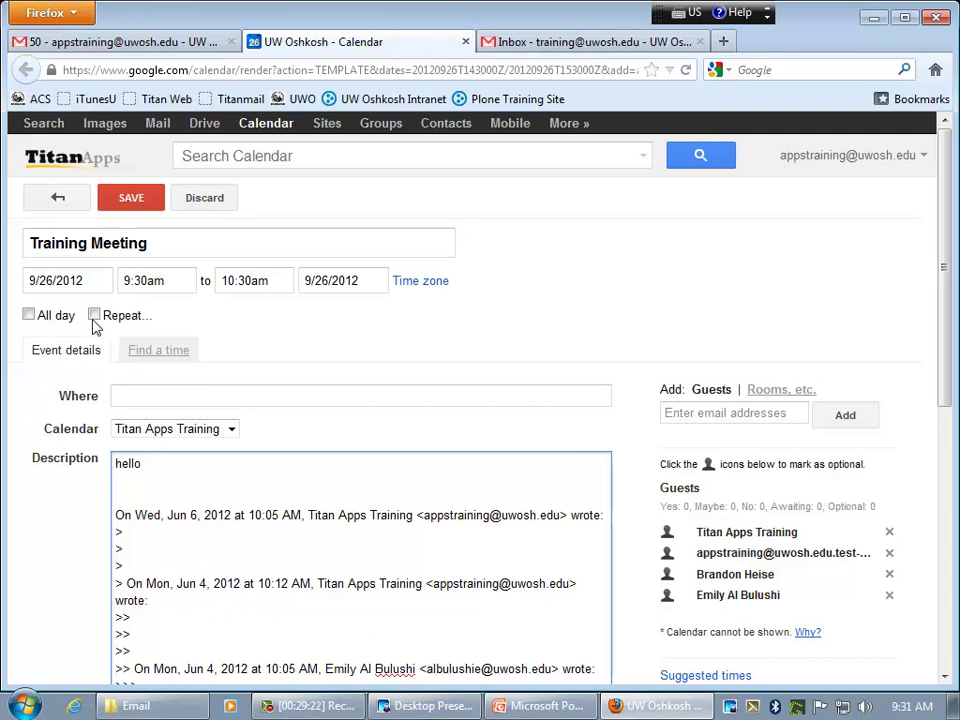
# - Move the event's start date to September 27
pyautogui.click(80, 280)
pyautogui.click(98, 430)
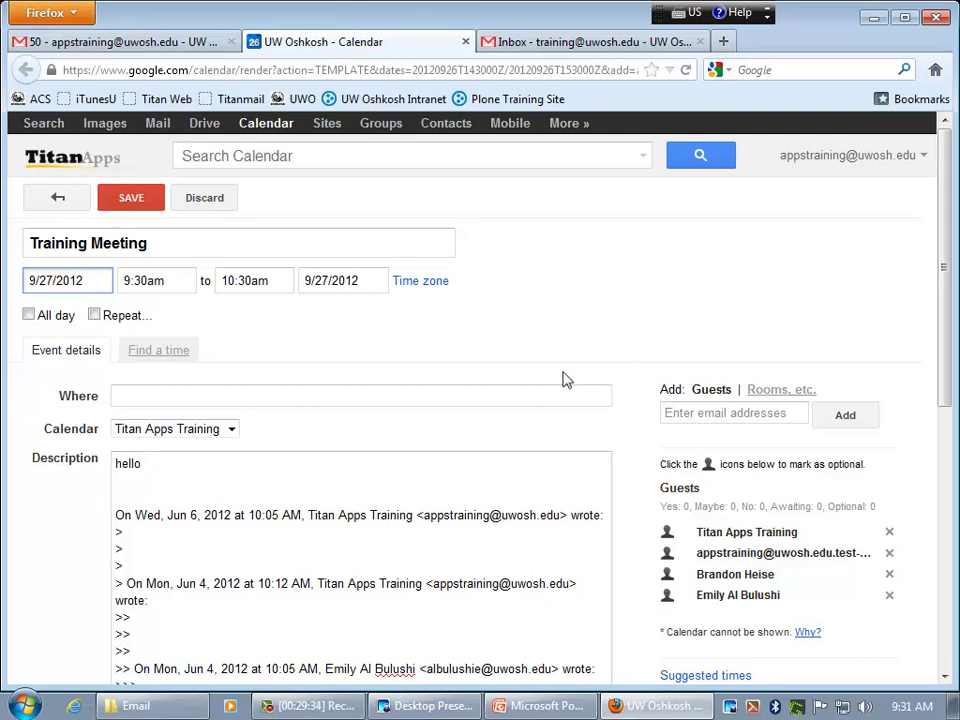
pyautogui.scroll(-4, 563, 373)
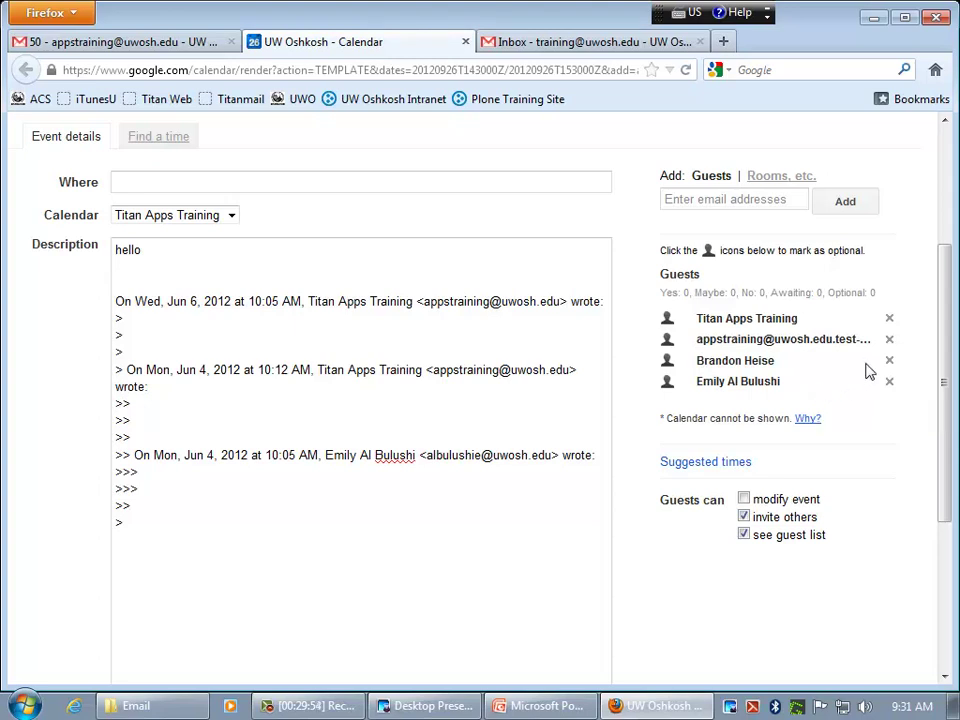
# - Remove three guests, including the test account, from the event
pyautogui.click(890, 342)
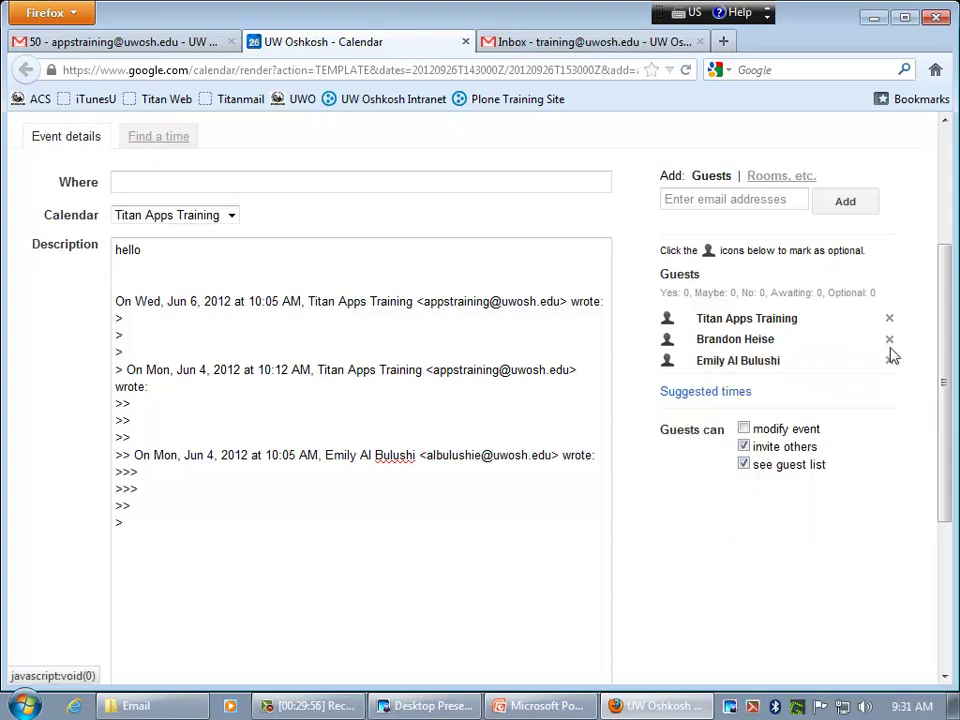
pyautogui.click(890, 342)
pyautogui.click(890, 341)
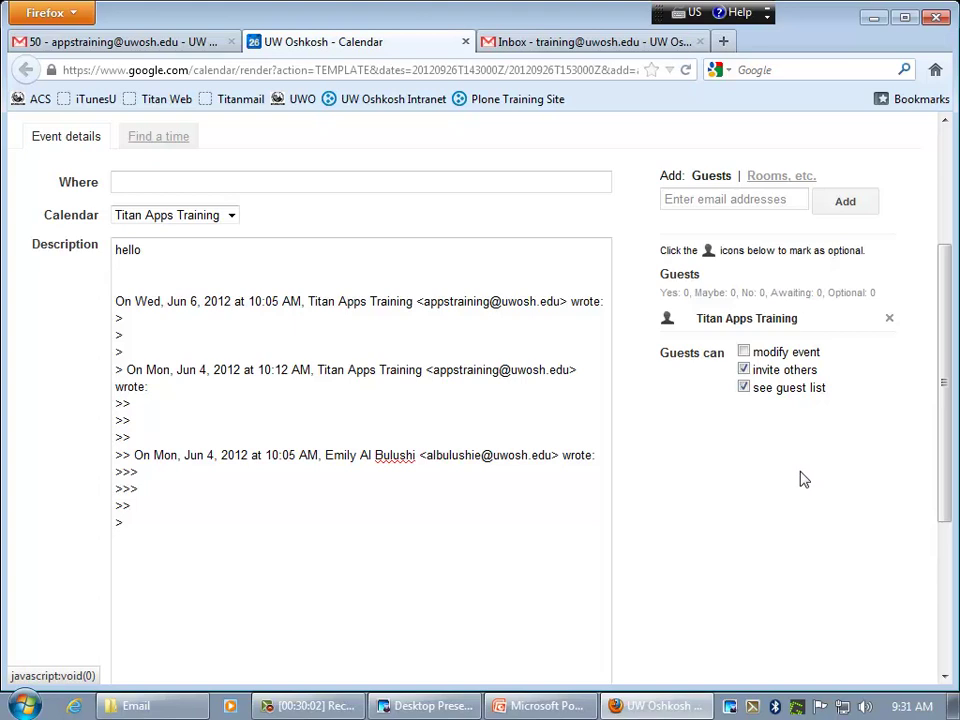
pyautogui.scroll(3, 808, 480)
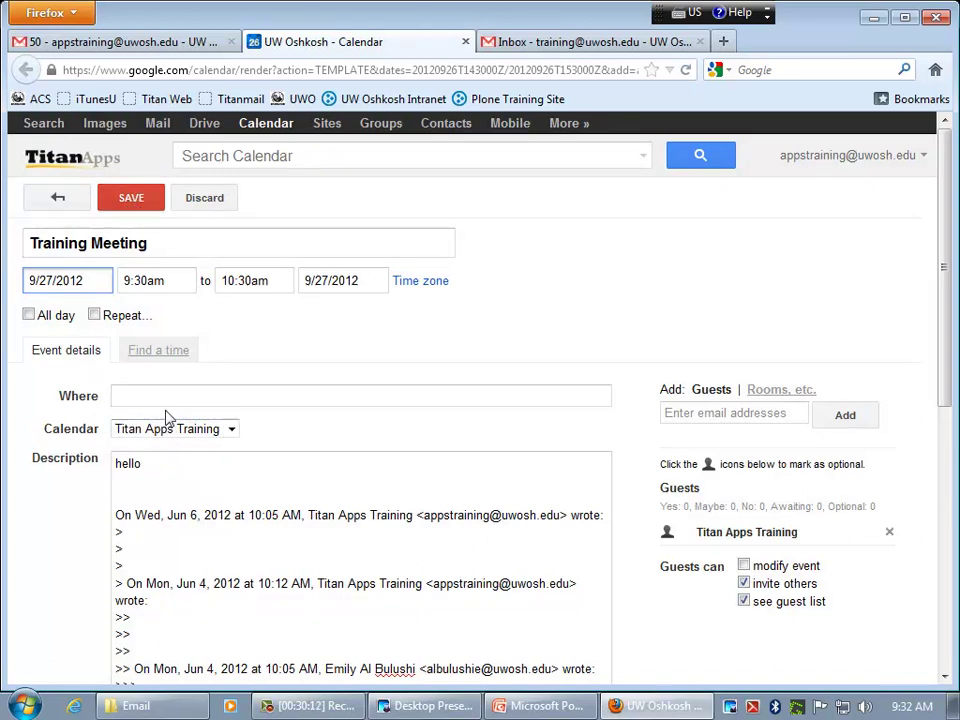
# - Discard the unsaved Training Meeting draft and return to the Gmail conversation
pyautogui.click(59, 200)
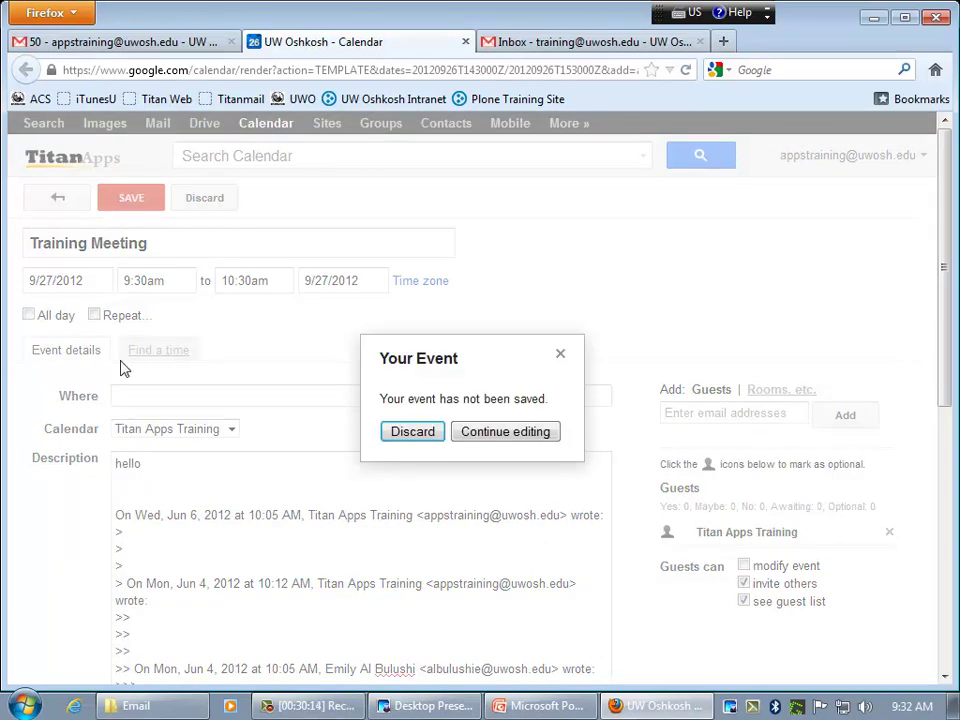
pyautogui.click(405, 440)
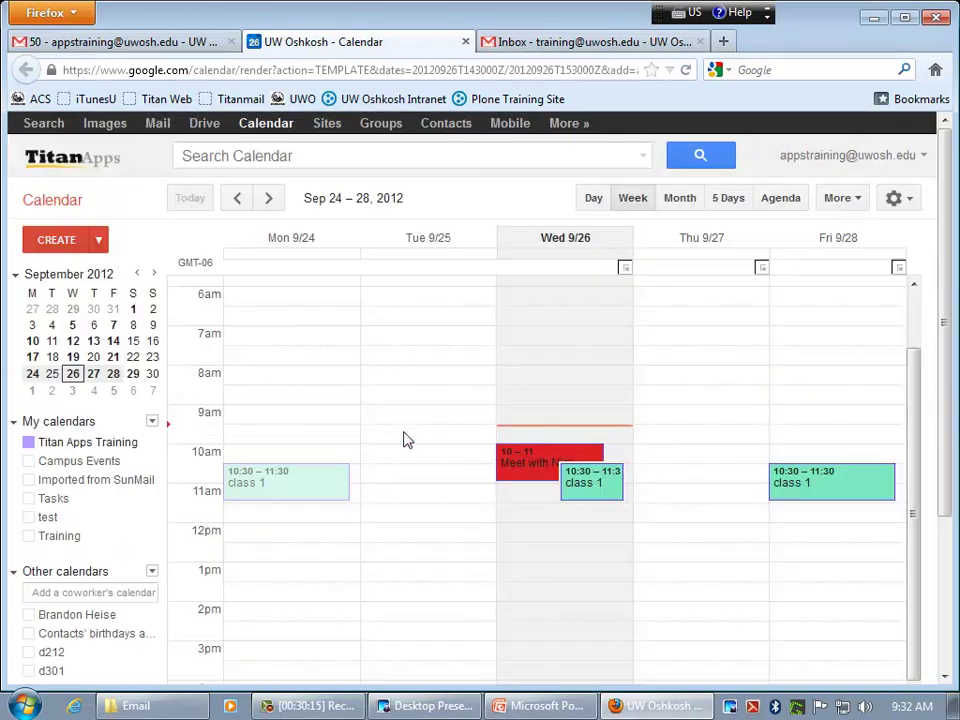
pyautogui.click(176, 44)
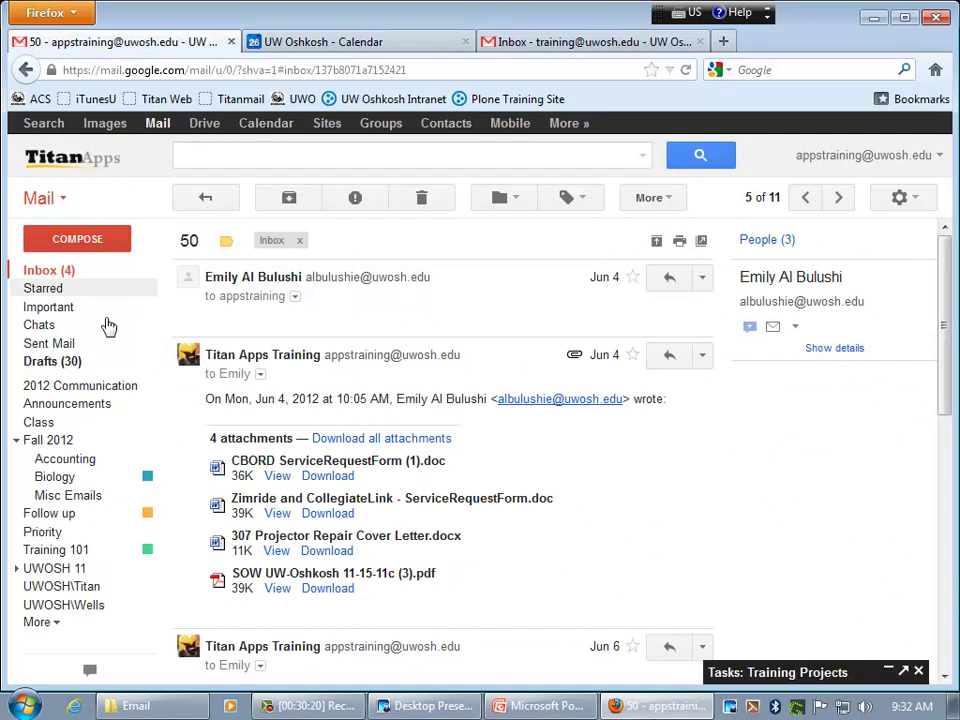
pyautogui.scroll(-3, 405, 463)
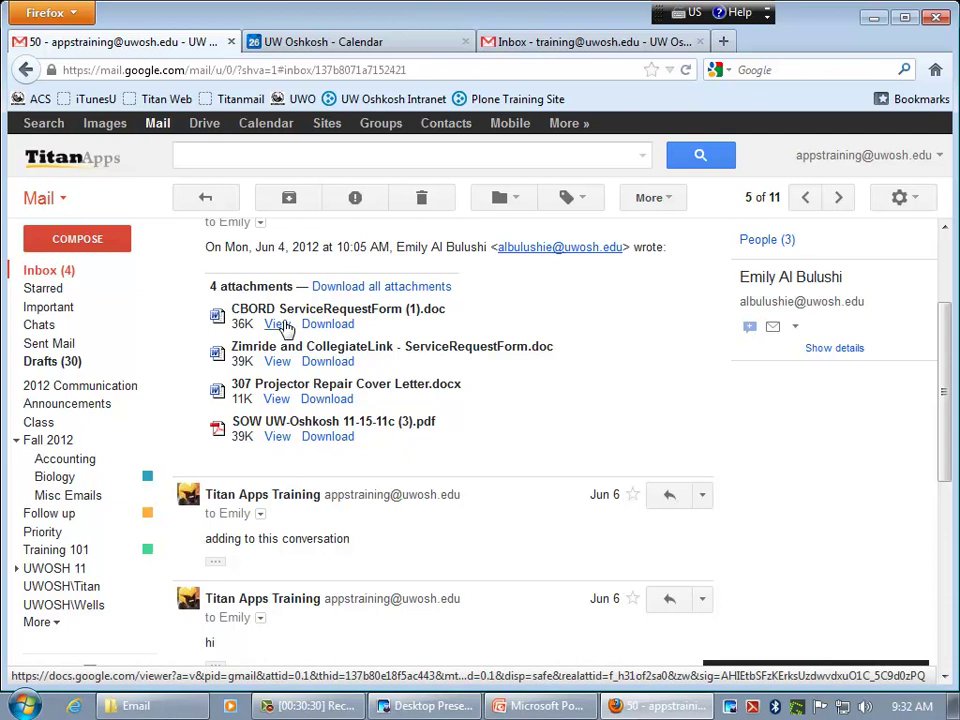
pyautogui.click(279, 325)
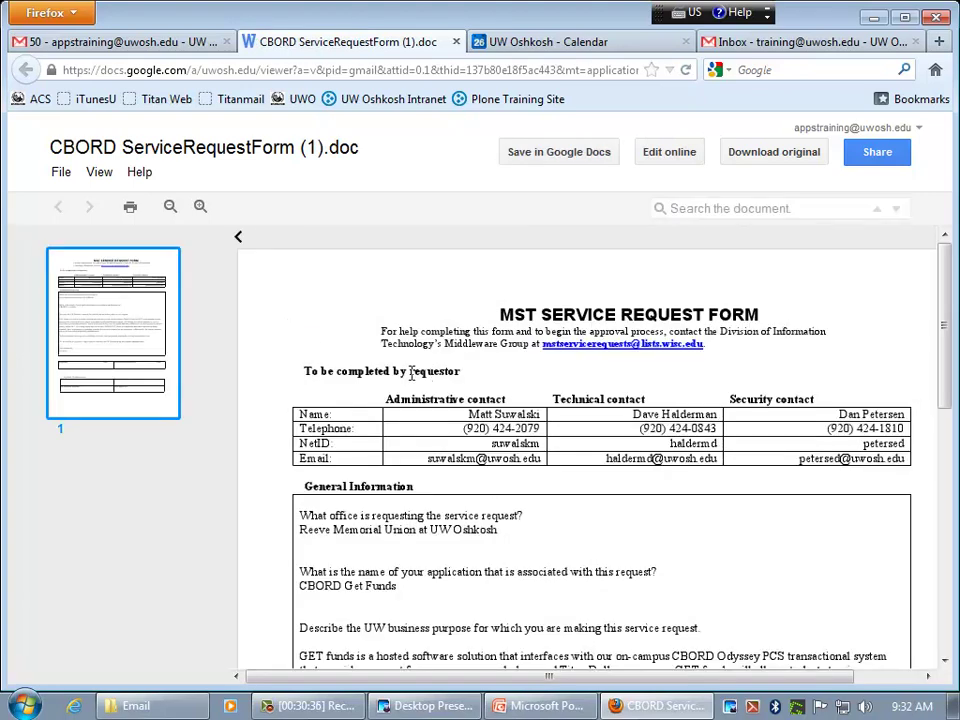
pyautogui.click(456, 42)
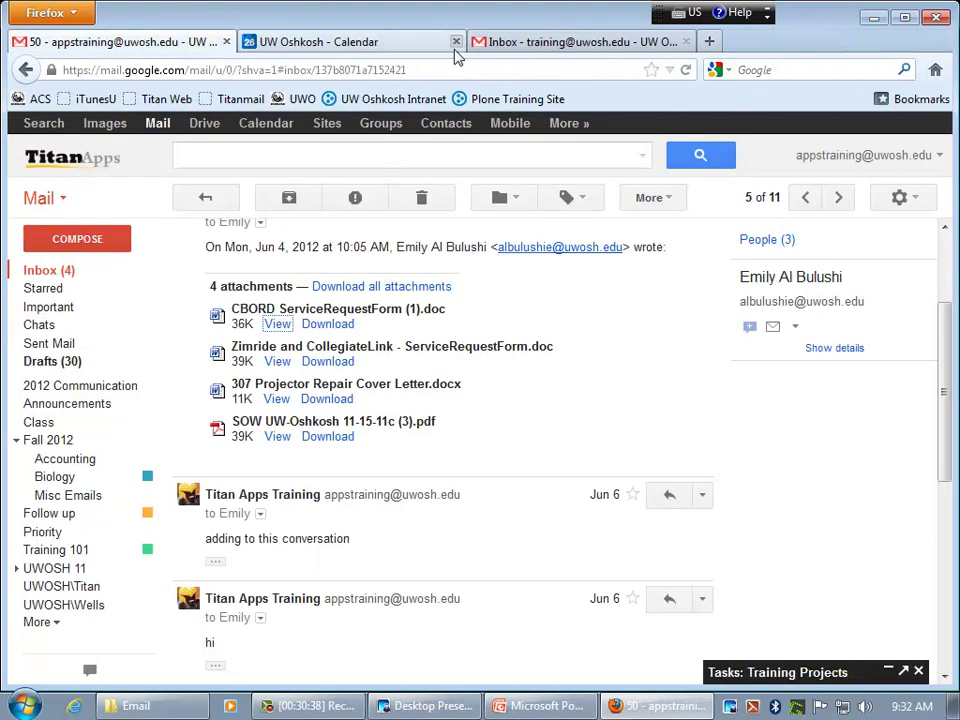
pyautogui.click(330, 324)
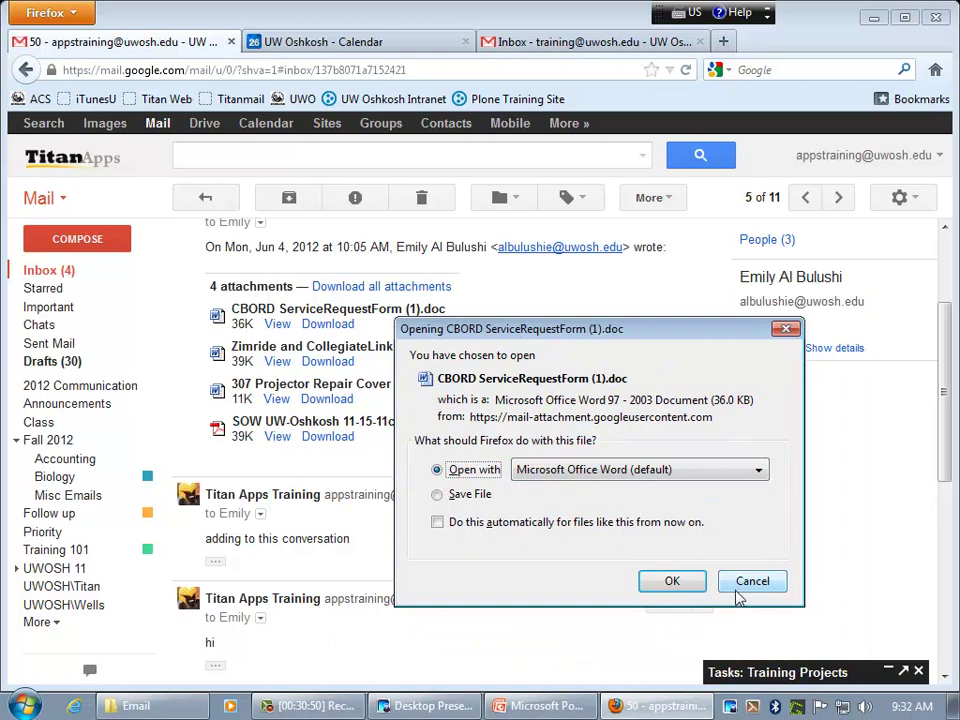
pyautogui.click(745, 586)
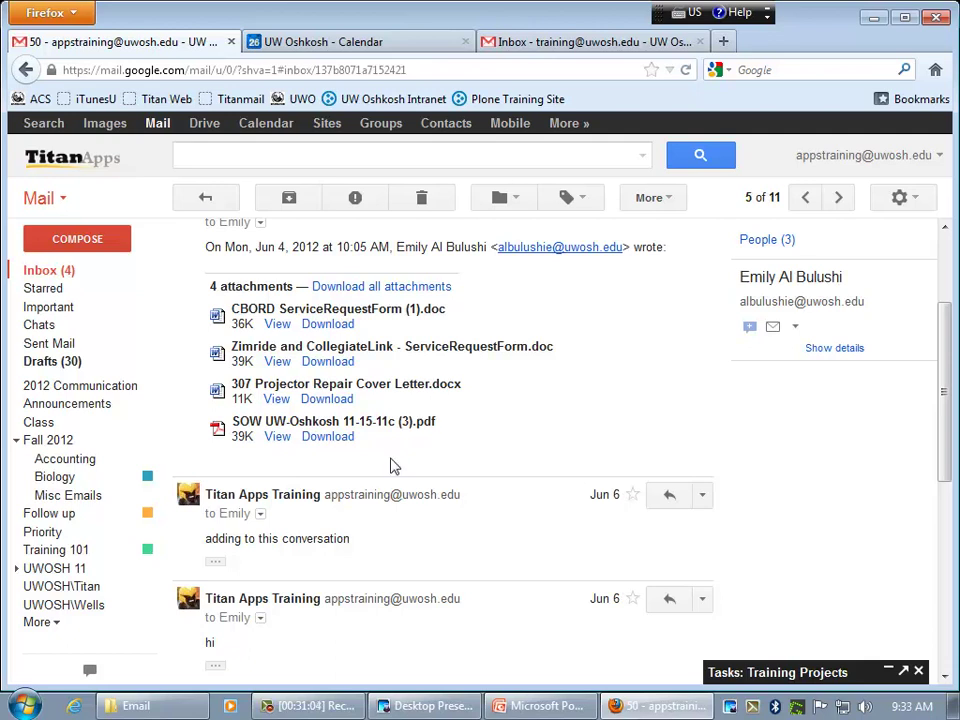
pyautogui.click(277, 437)
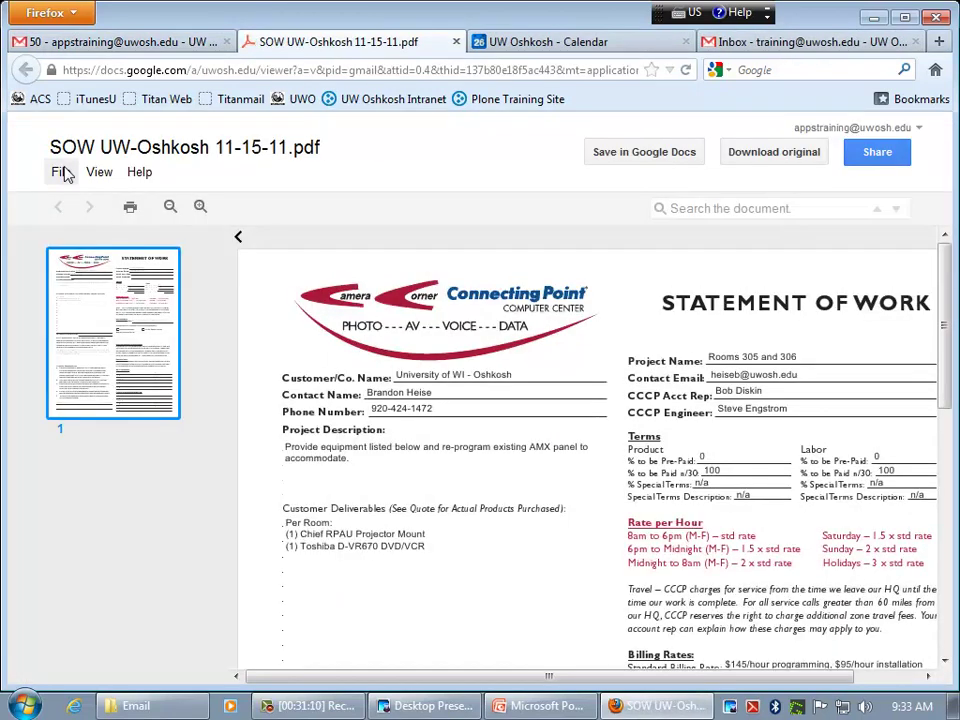
pyautogui.click(60, 173)
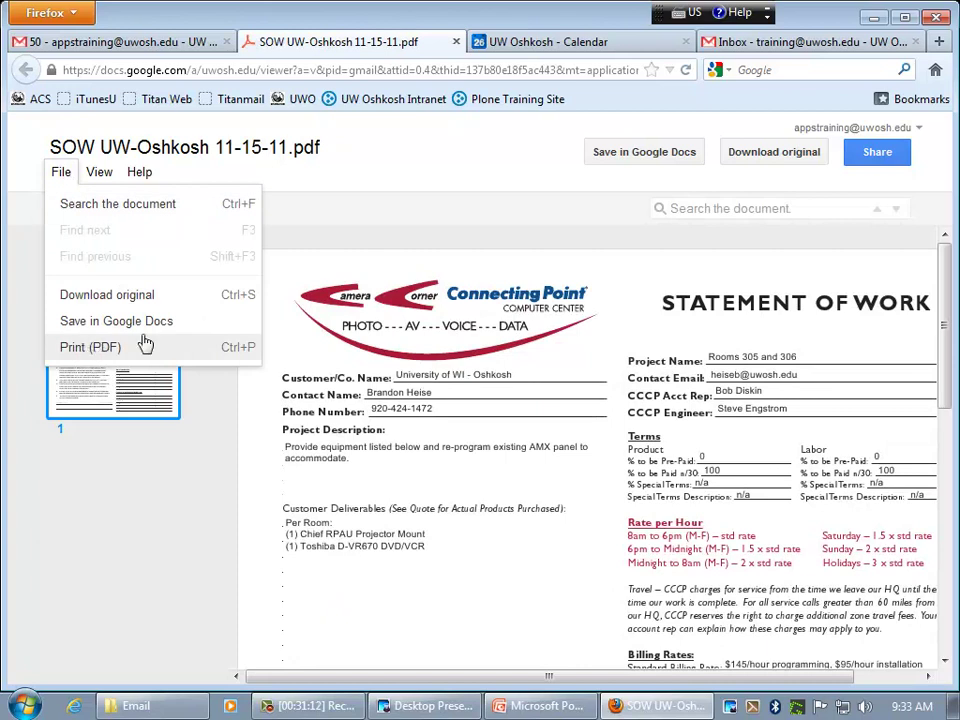
pyautogui.click(305, 182)
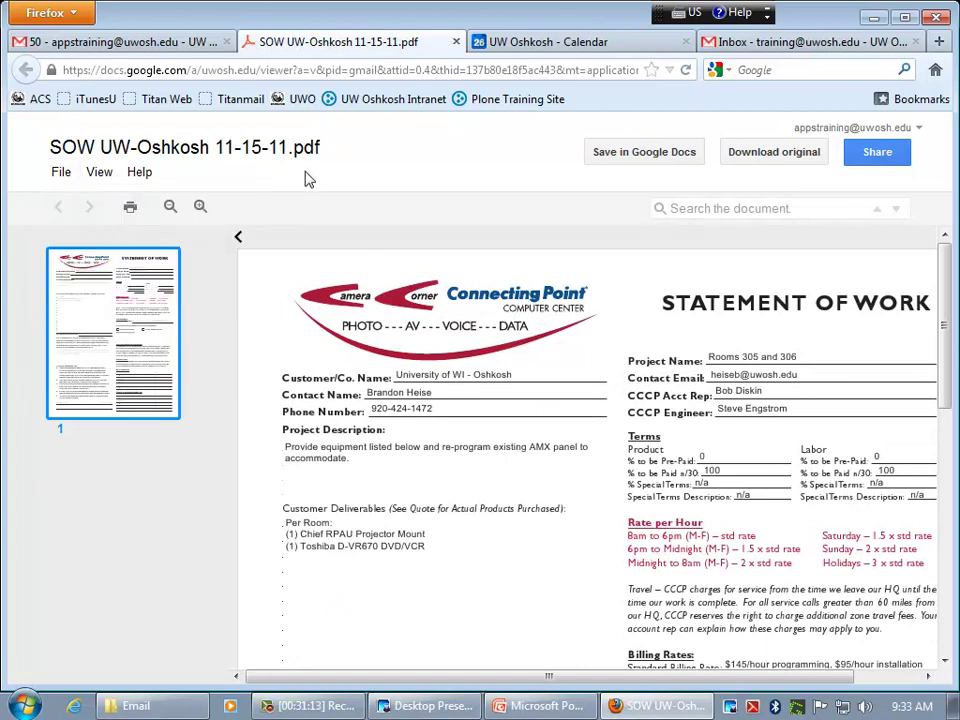
pyautogui.click(145, 45)
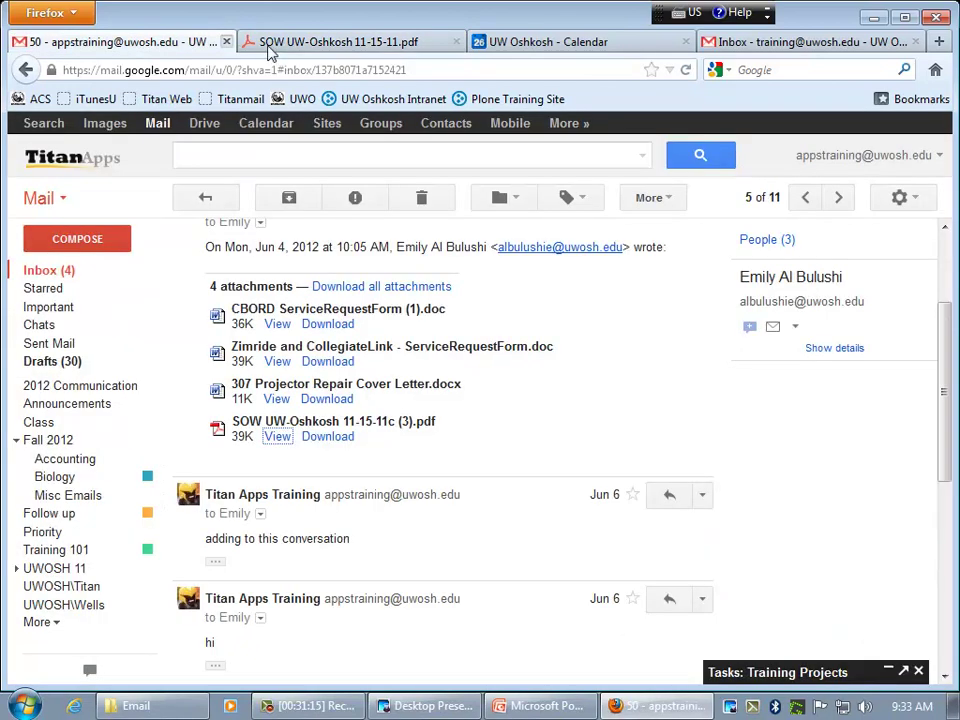
pyautogui.click(455, 41)
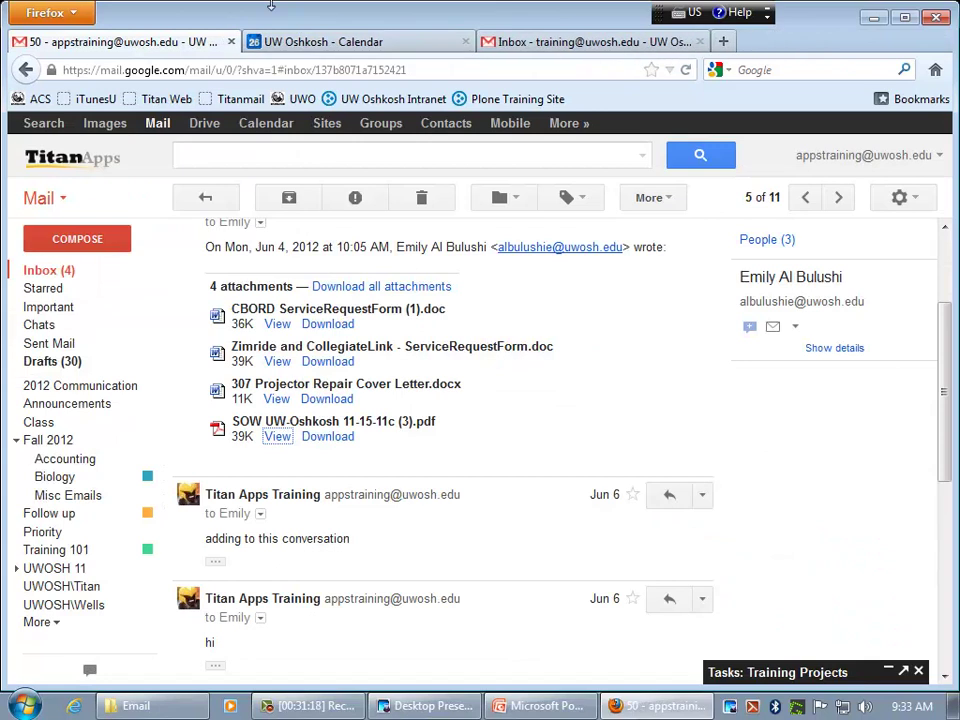
pyautogui.scroll(3, 432, 440)
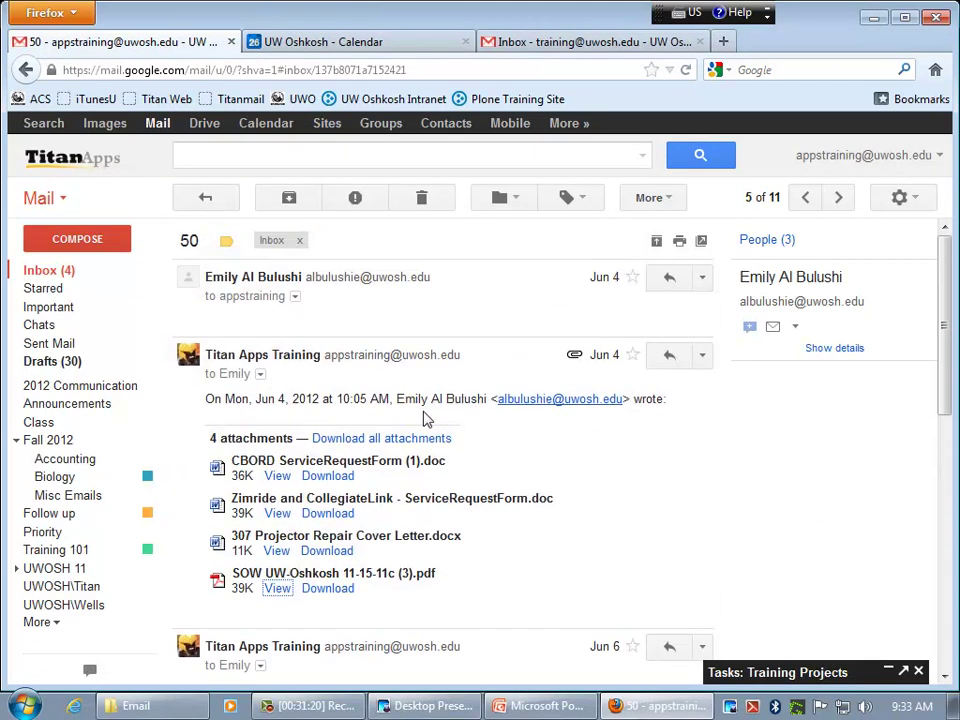
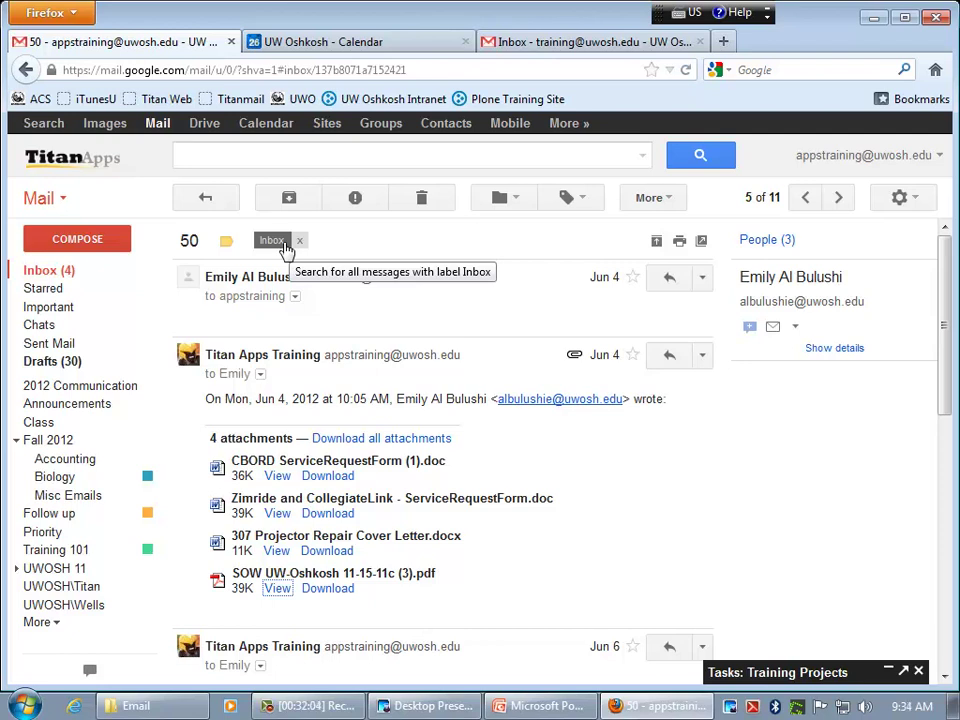
# - Start a quoted reply in the '50' thread, then go back to the Inbox list
pyautogui.scroll(-6, 452, 512)
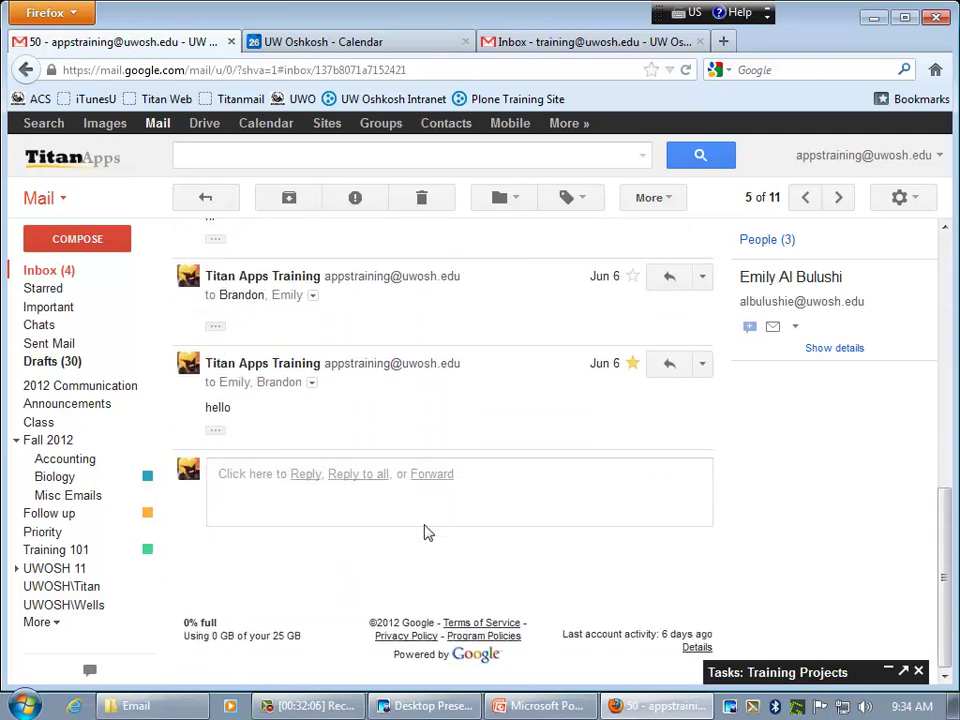
pyautogui.click(306, 477)
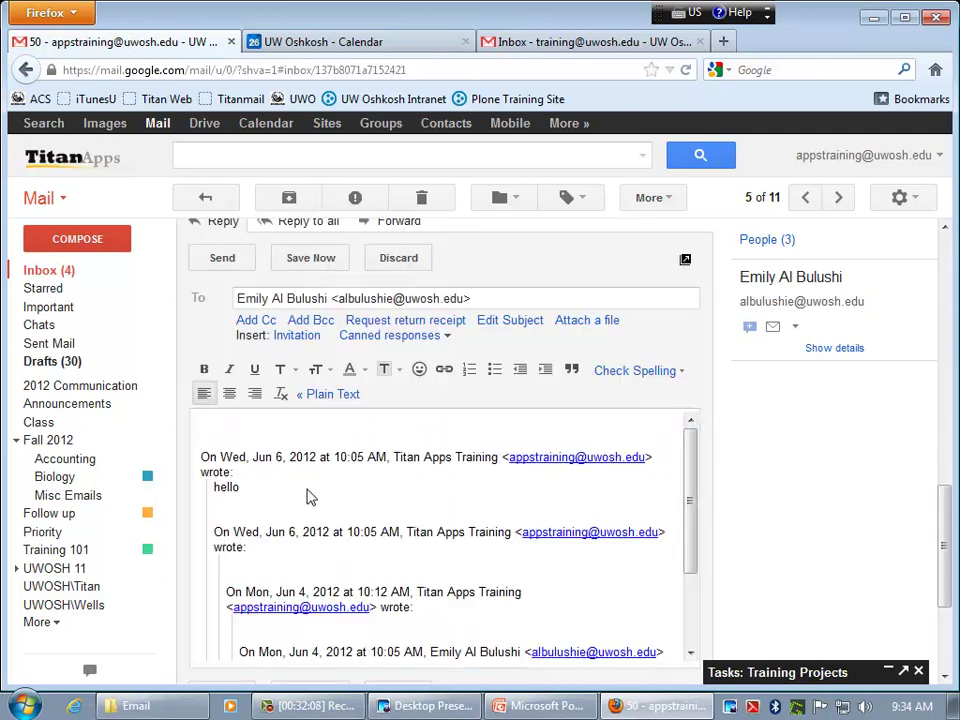
pyautogui.moveTo(692, 456); pyautogui.dragTo(630, 469)
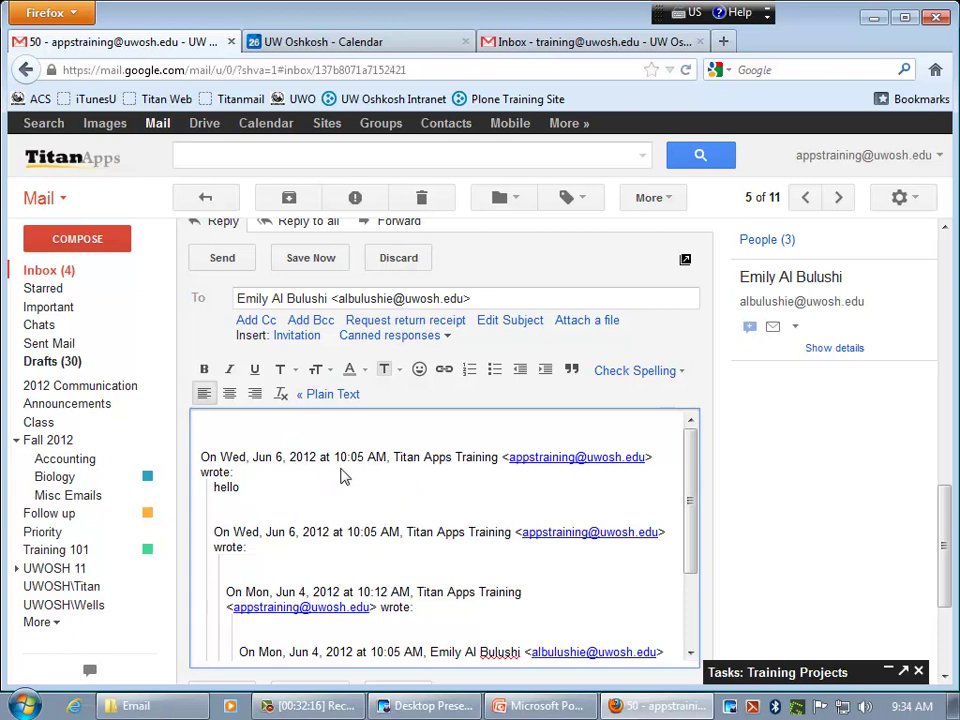
pyautogui.click(47, 272)
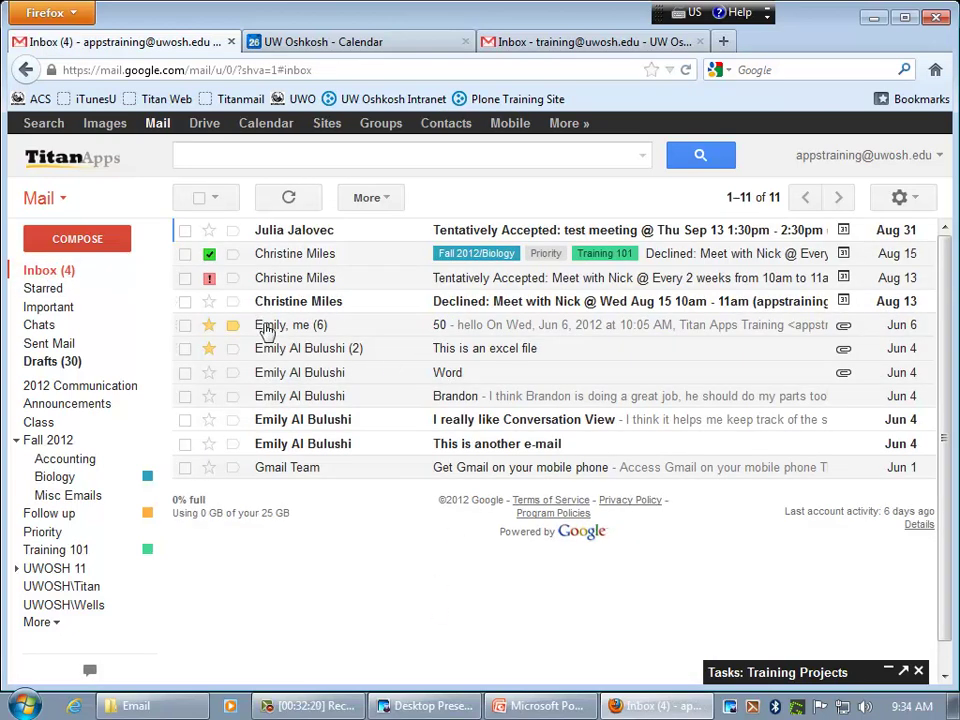
pyautogui.click(456, 328)
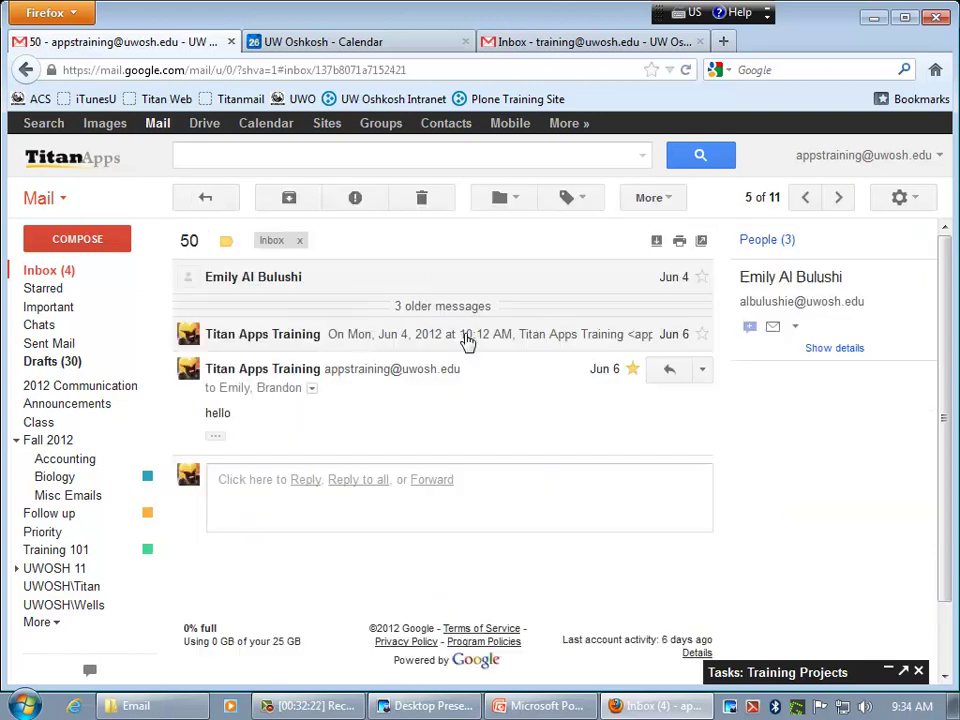
pyautogui.click(662, 272)
pyautogui.scroll(-5, 518, 454)
pyautogui.scroll(-2, 430, 440)
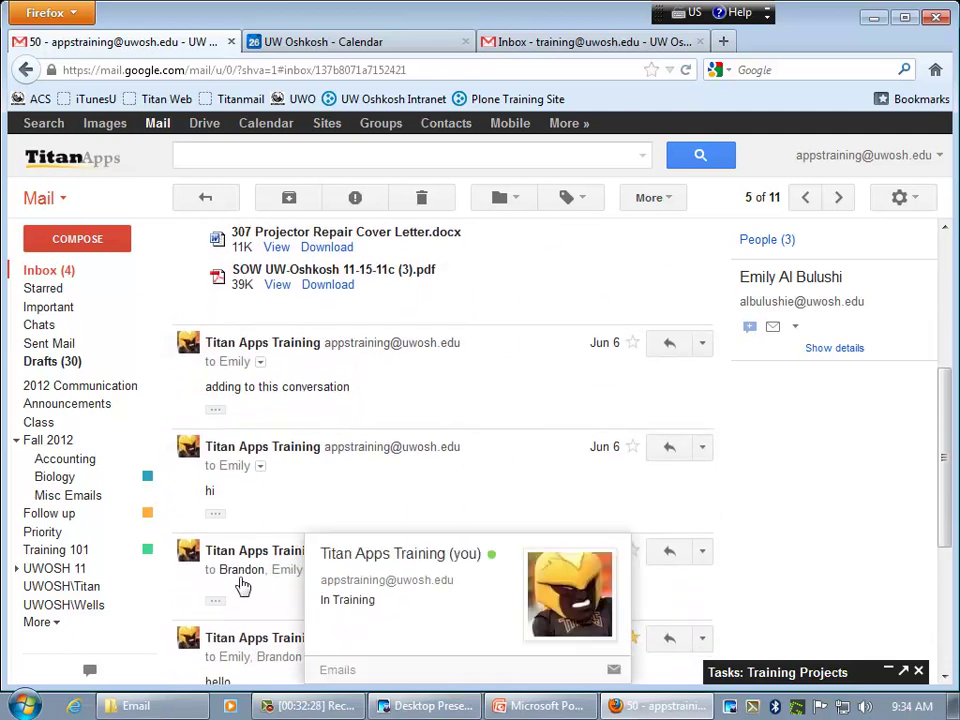
pyautogui.scroll(-1, 508, 549)
pyautogui.scroll(-3, 505, 550)
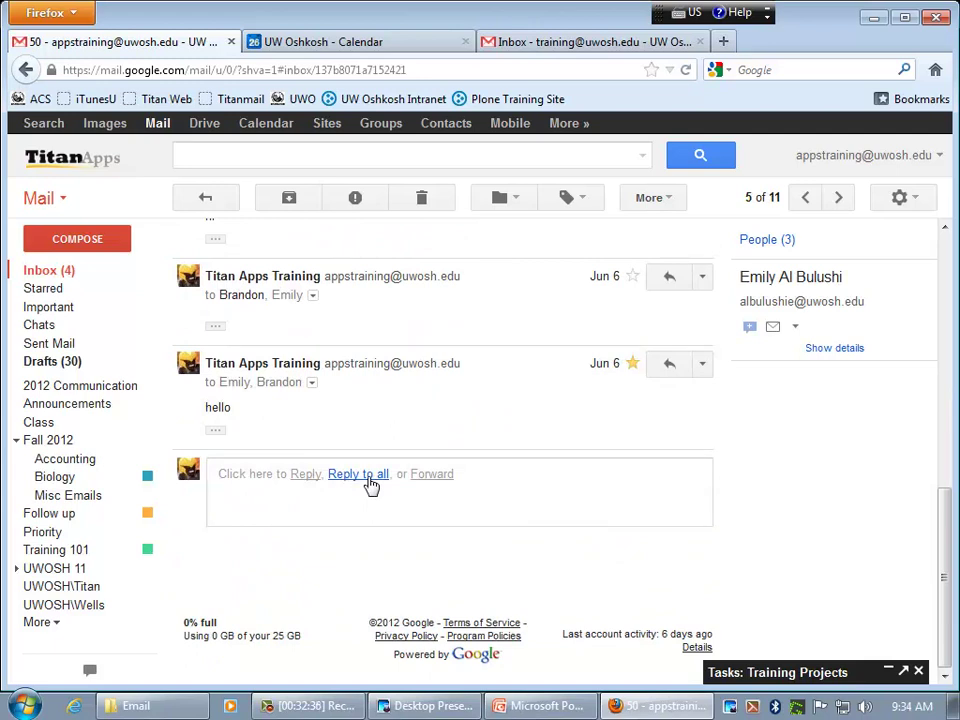
pyautogui.click(358, 474)
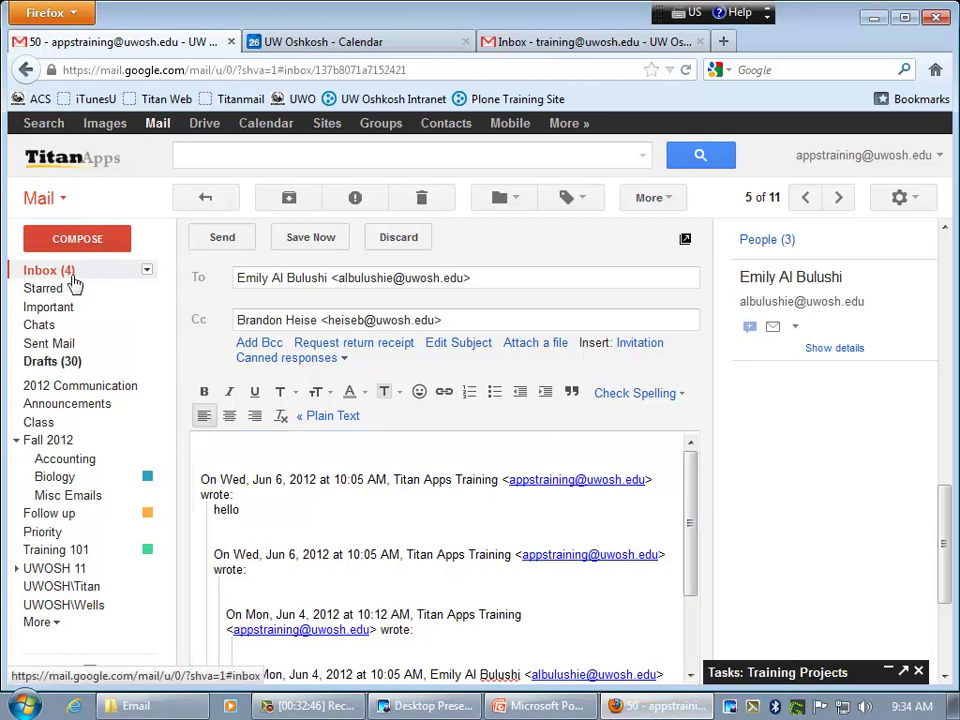
pyautogui.click(74, 283)
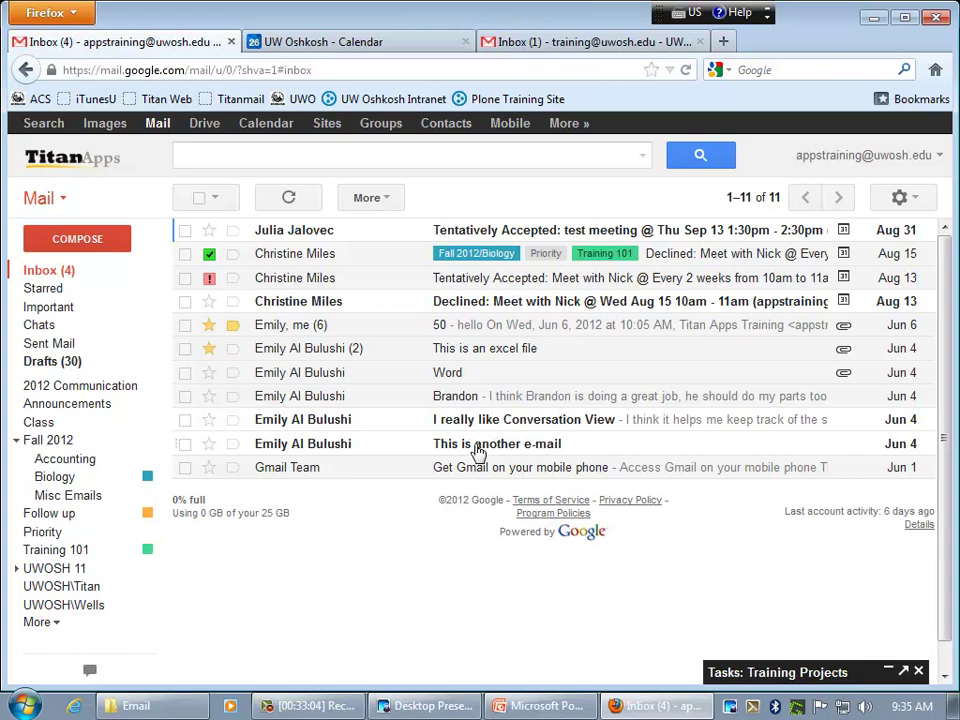
# - Select both Tentatively Accepted meeting replies and drag them into the 2012 Communication label
pyautogui.click(185, 231)
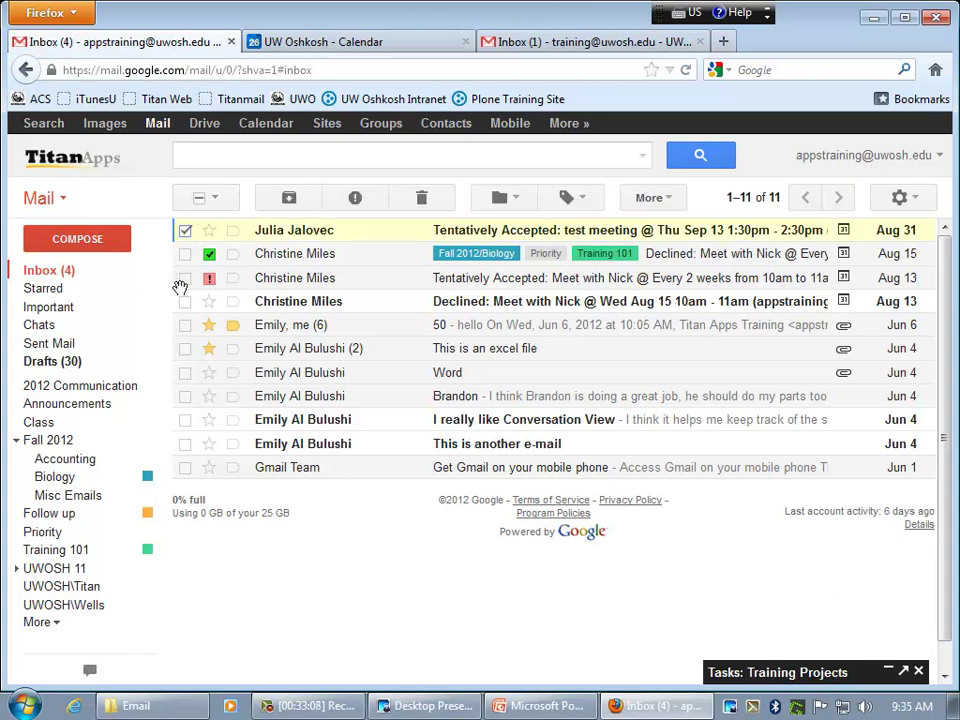
pyautogui.click(186, 278)
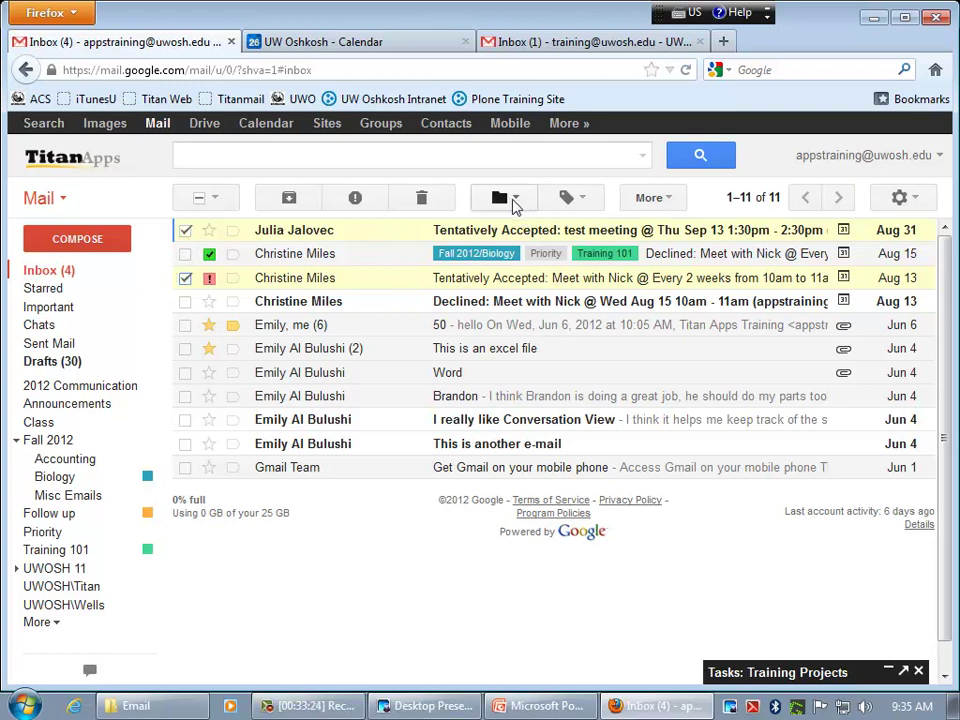
pyautogui.click(517, 204)
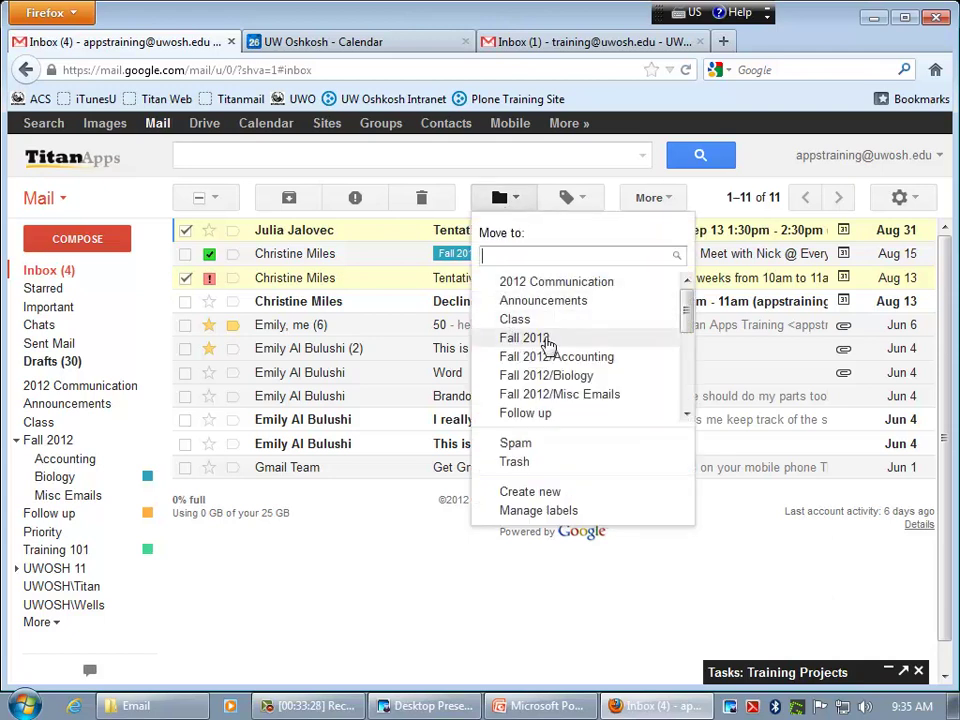
pyautogui.click(517, 204)
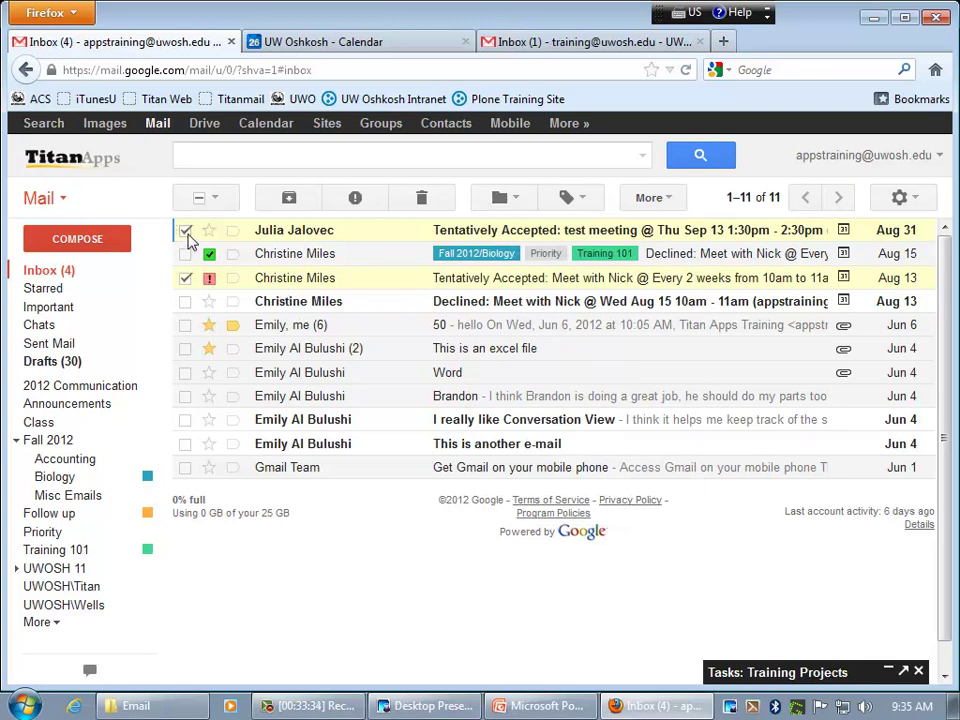
pyautogui.moveTo(180, 237); pyautogui.dragTo(120, 391)
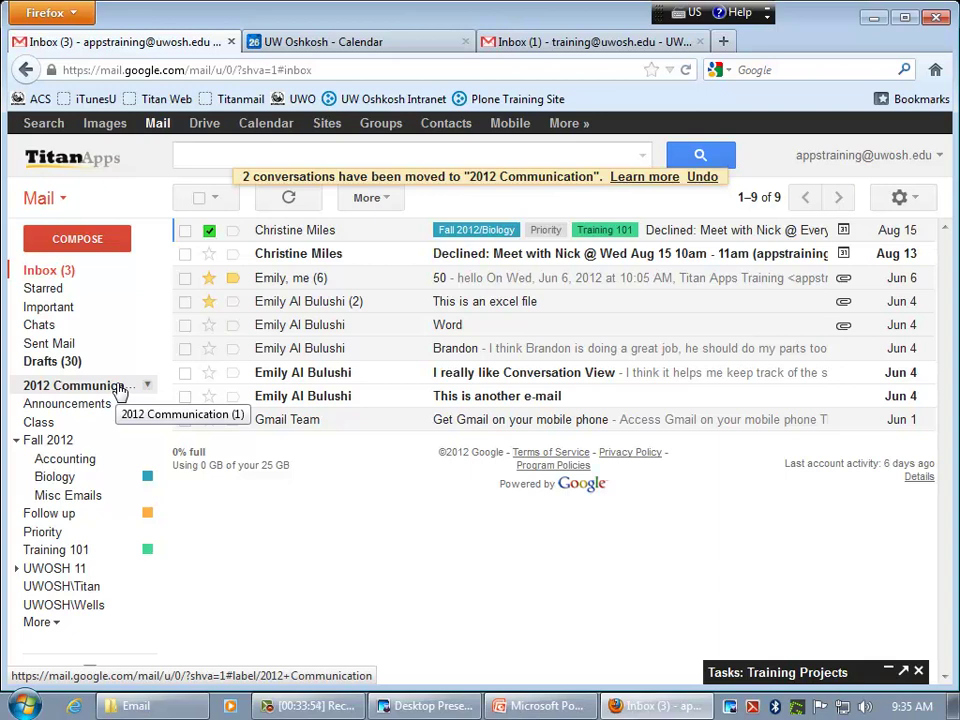
# - Read the test meeting reply email in the 2012 Communication label
pyautogui.click(66, 390)
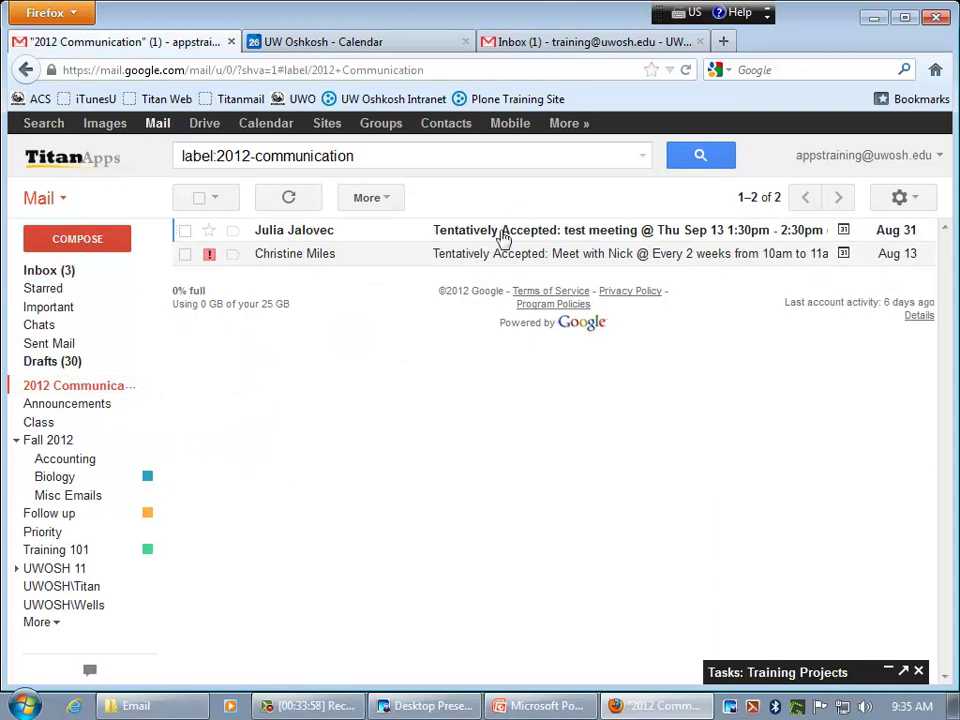
pyautogui.click(498, 240)
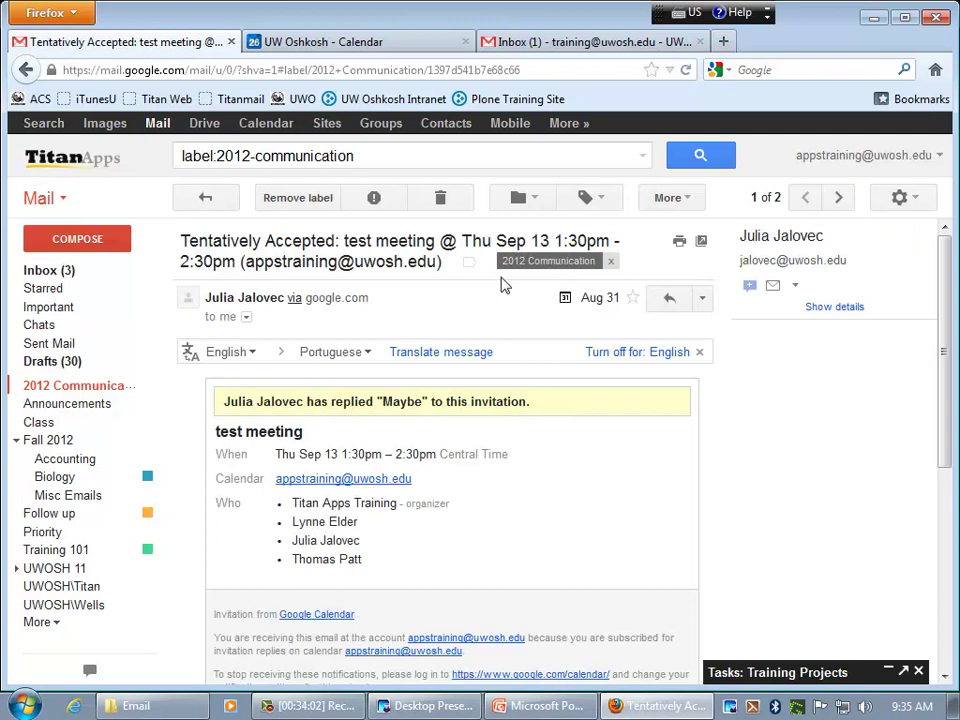
pyautogui.click(114, 387)
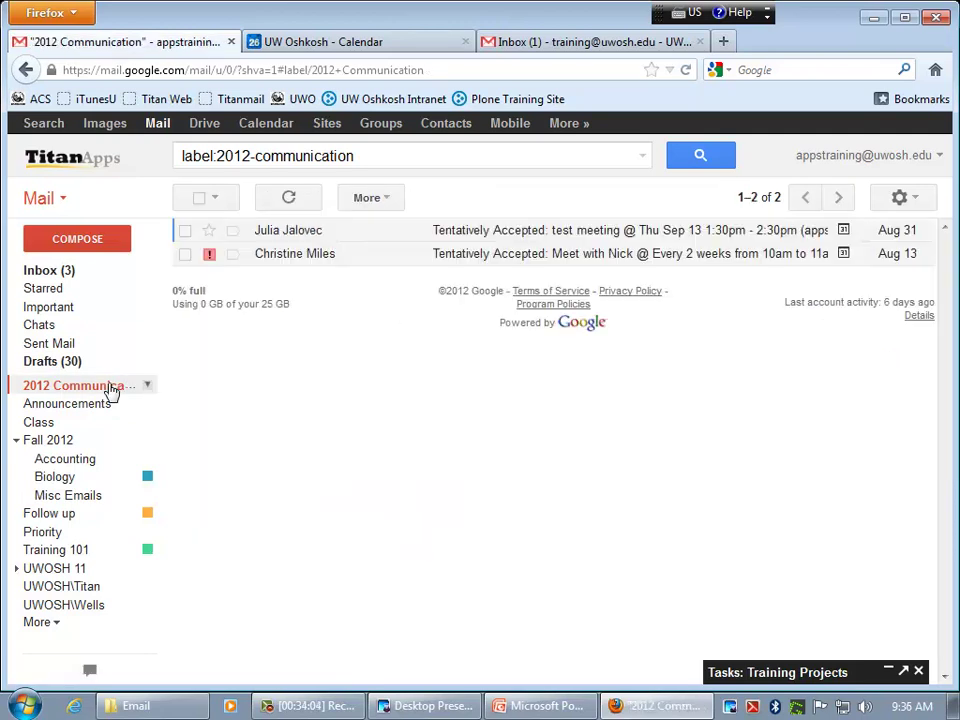
# - Move the test meeting reply into the Class label and open Class
pyautogui.click(185, 231)
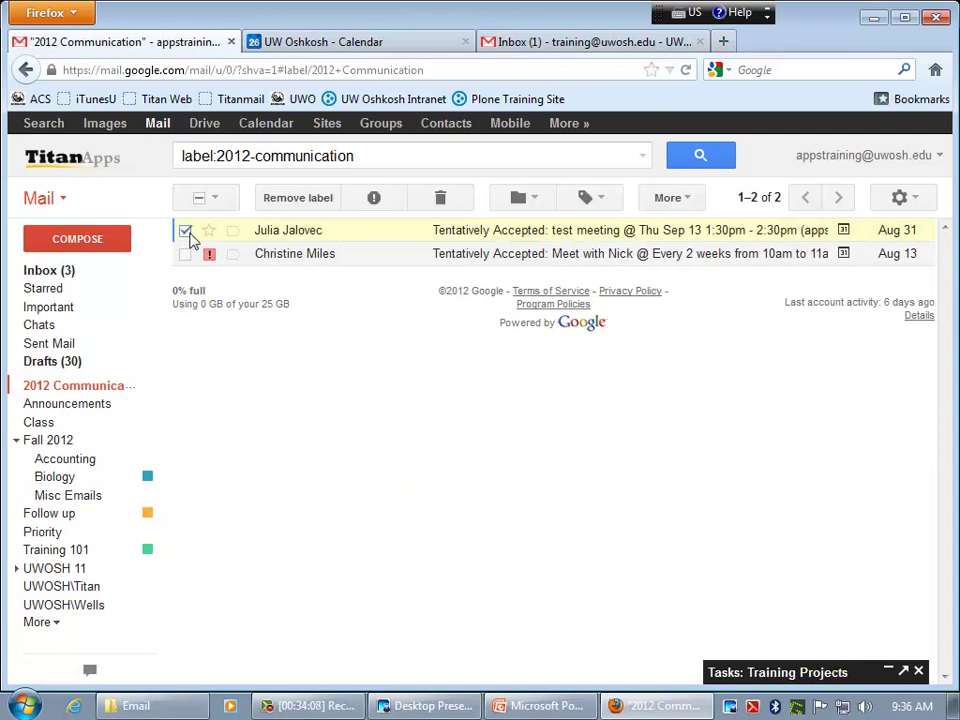
pyautogui.moveTo(370, 158); pyautogui.dragTo(178, 157)
pyautogui.moveTo(385, 158); pyautogui.dragTo(176, 156)
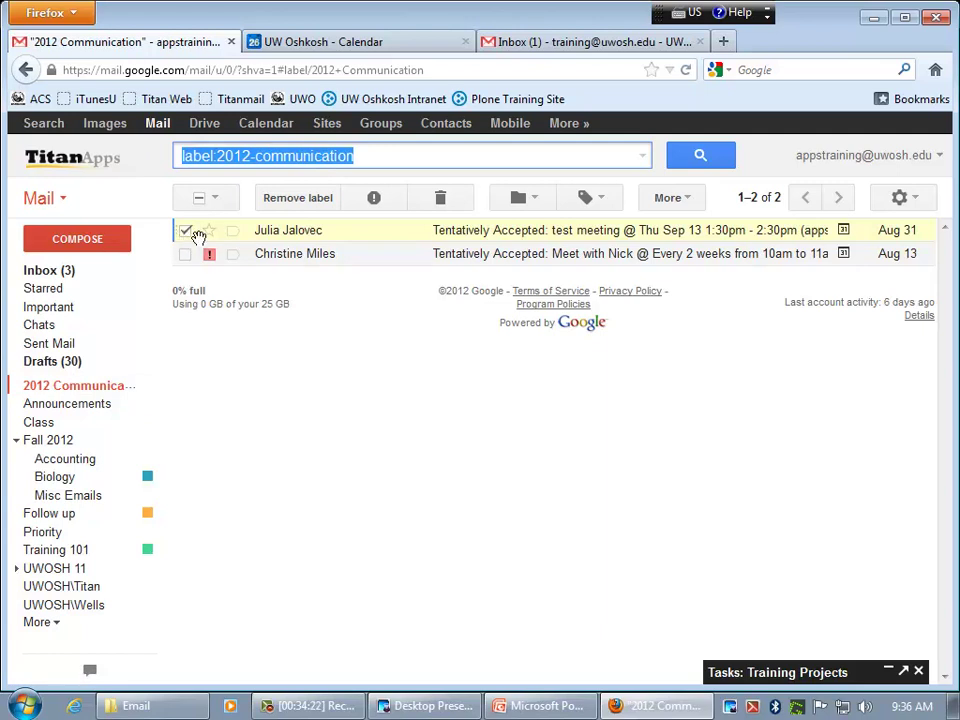
pyautogui.moveTo(198, 235); pyautogui.dragTo(33, 425)
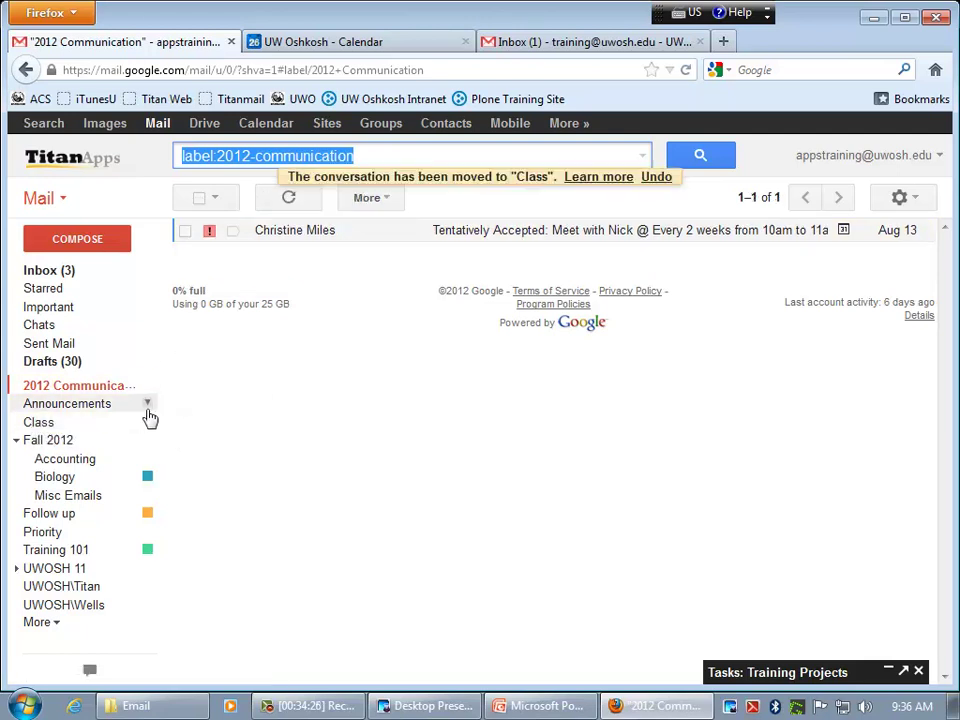
pyautogui.click(50, 422)
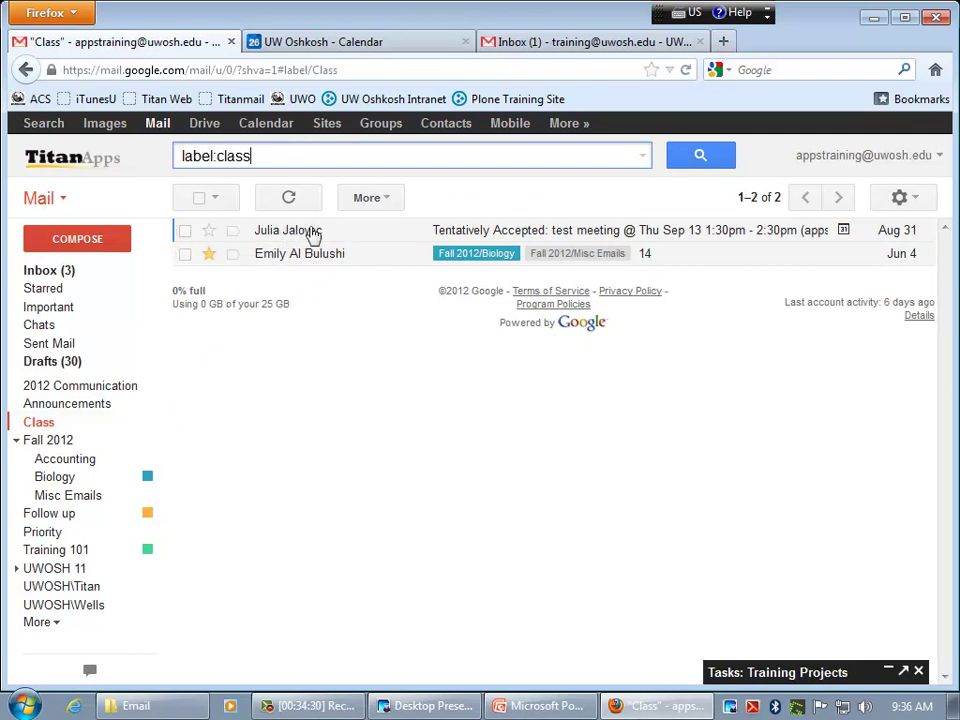
# - Start a new message and add the contact suggested for 'tr' as the To recipient
pyautogui.moveTo(297, 233)
pyautogui.click(92, 240)
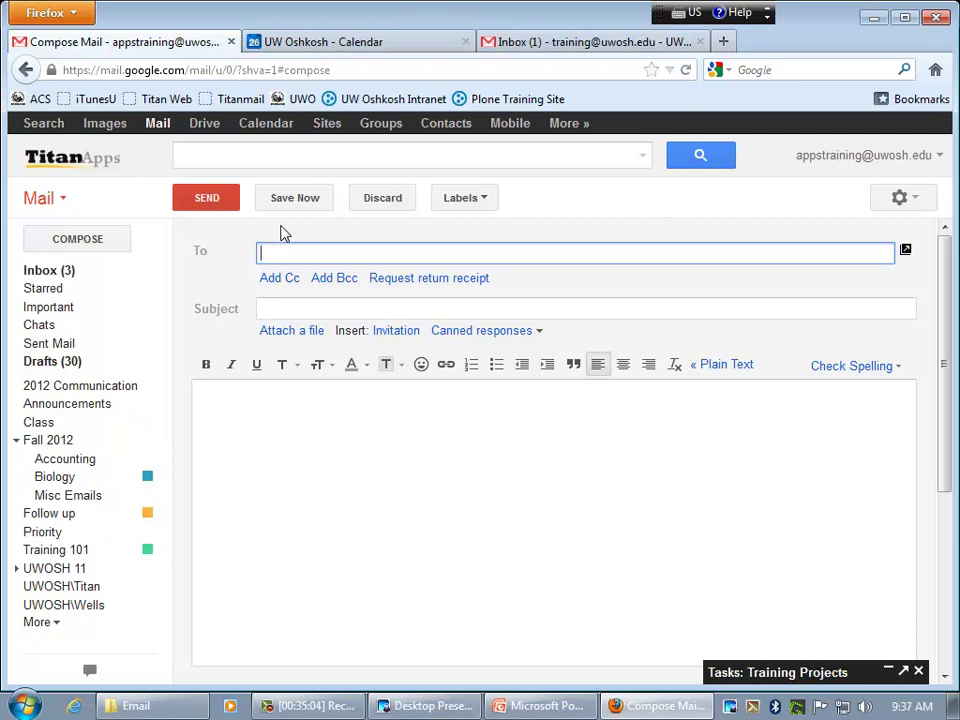
pyautogui.write('tr')
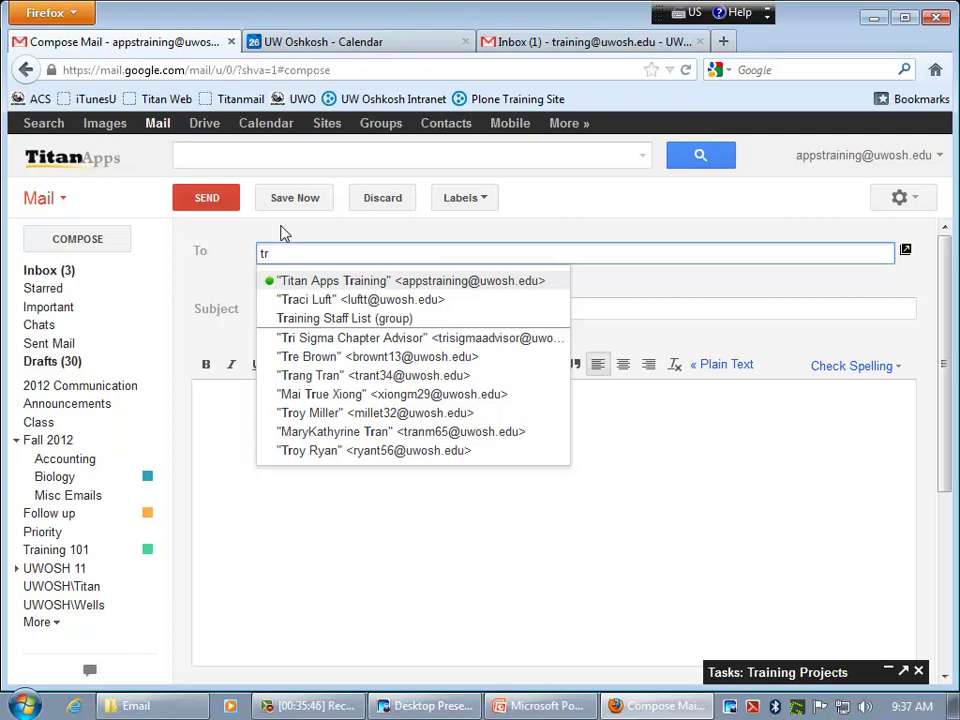
pyautogui.press('Down')
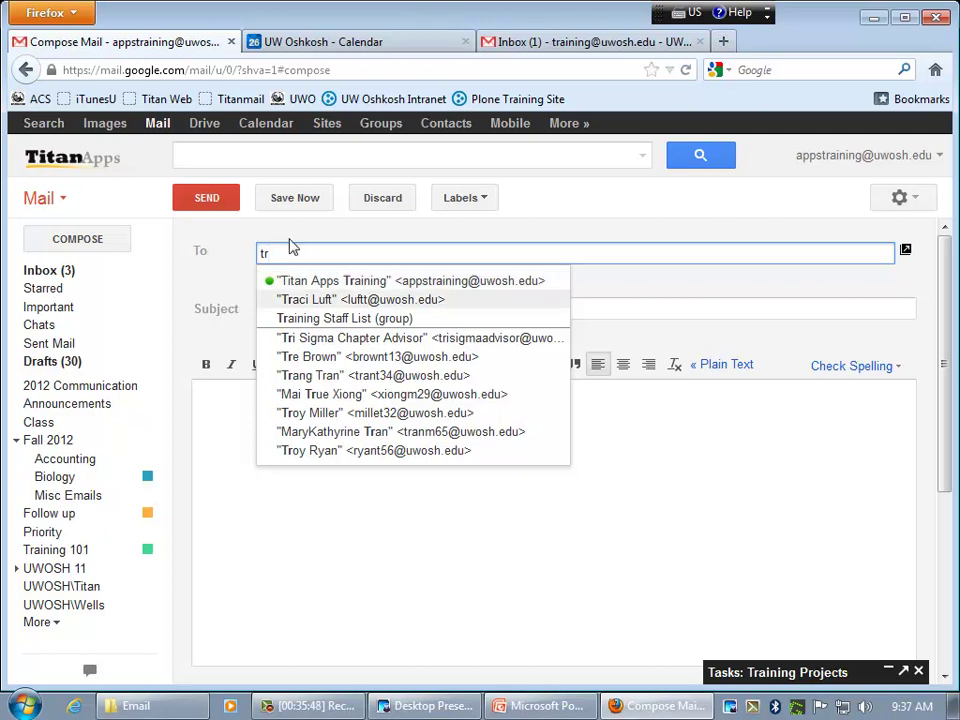
pyautogui.click(321, 298)
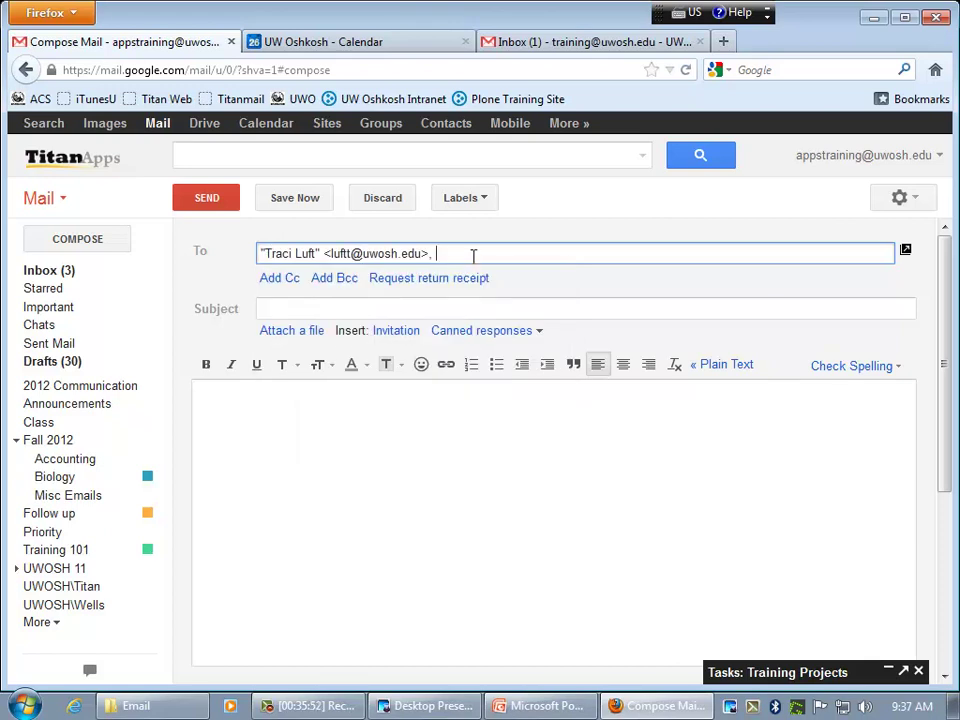
# - Add a Cc field and put one suggested contact in it
pyautogui.click(281, 279)
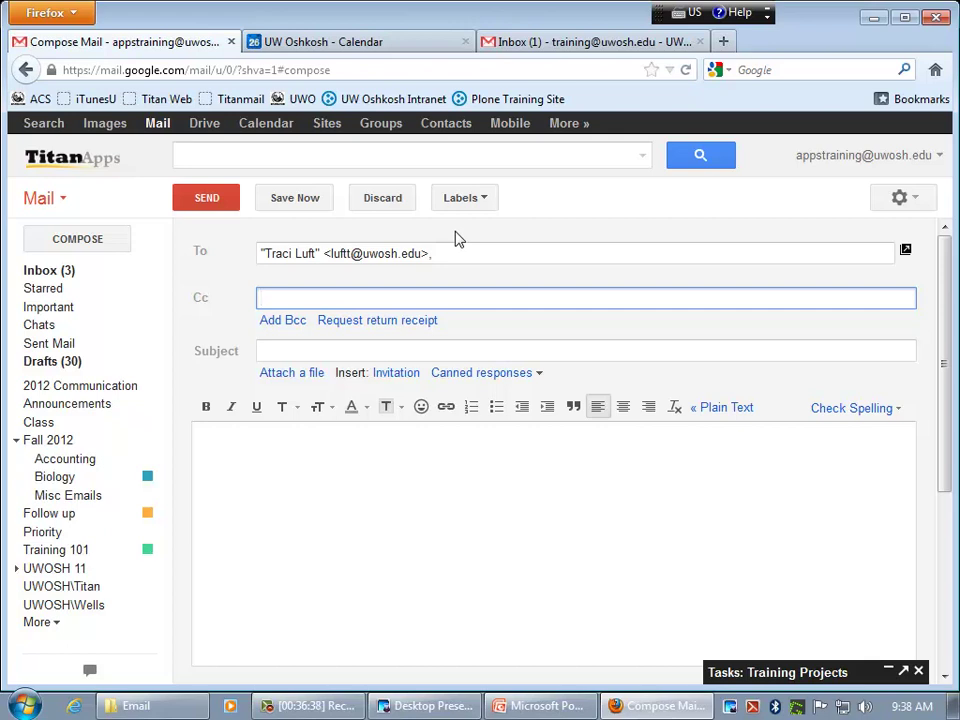
pyautogui.click(484, 257)
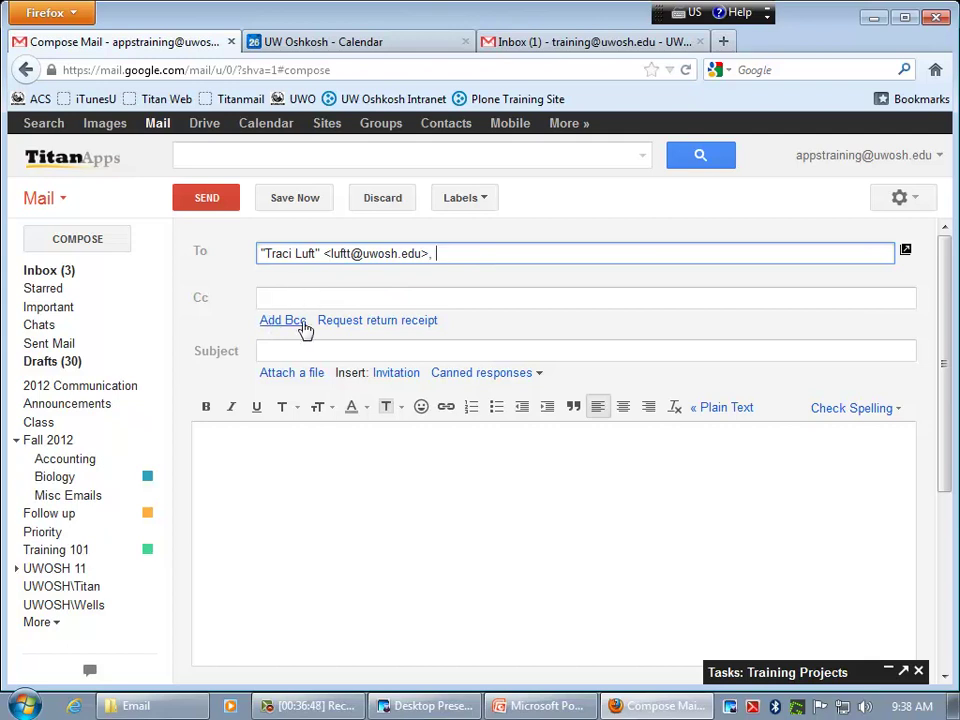
pyautogui.click(340, 297)
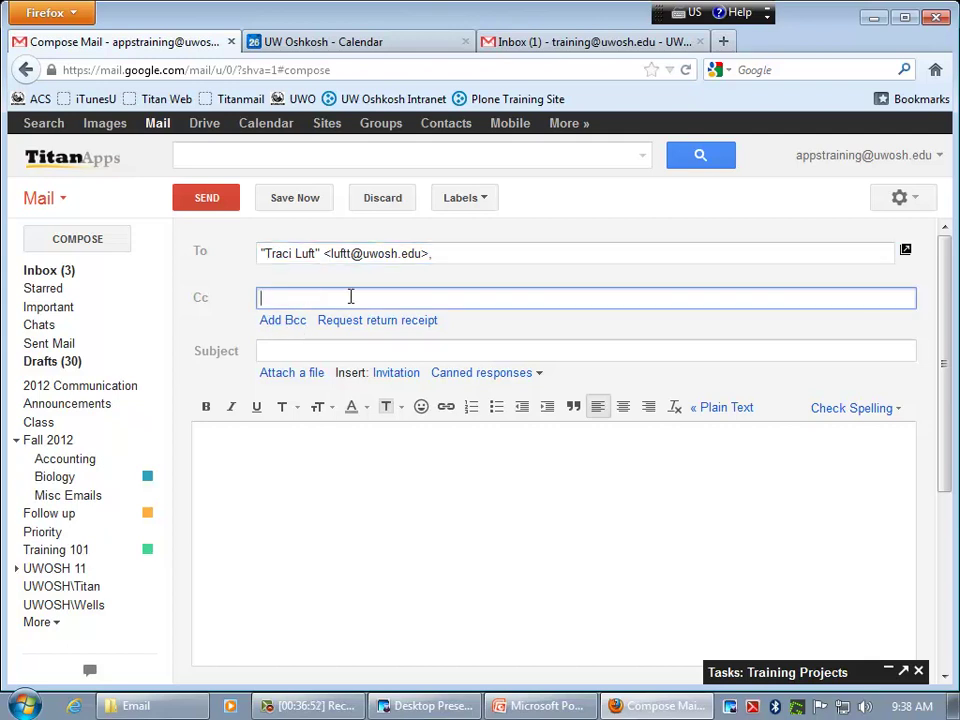
pyautogui.write('kna')
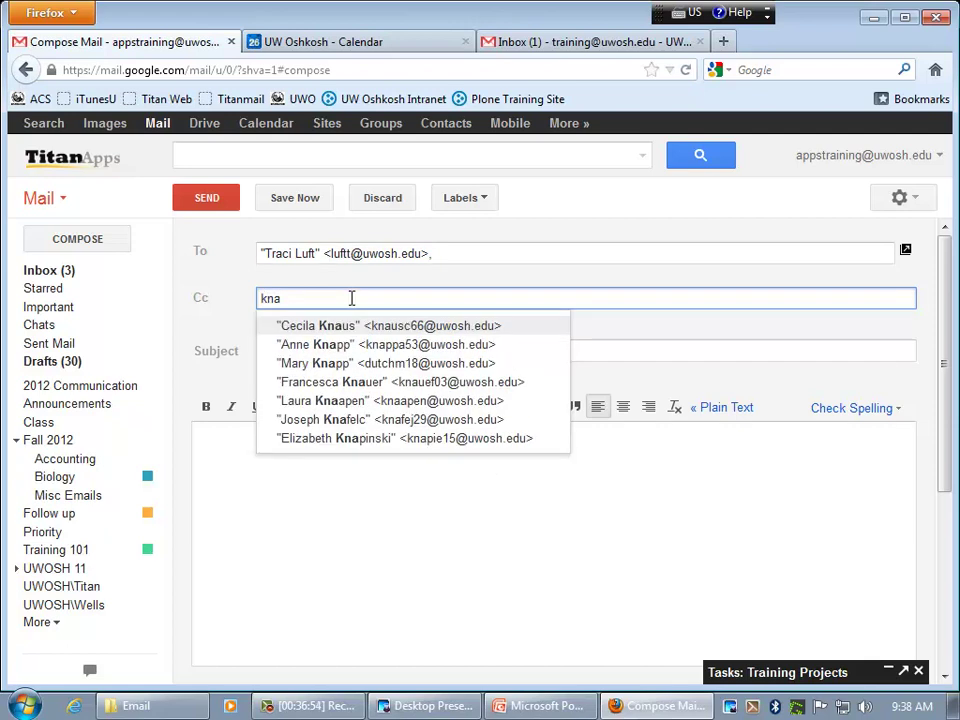
pyautogui.write('a')
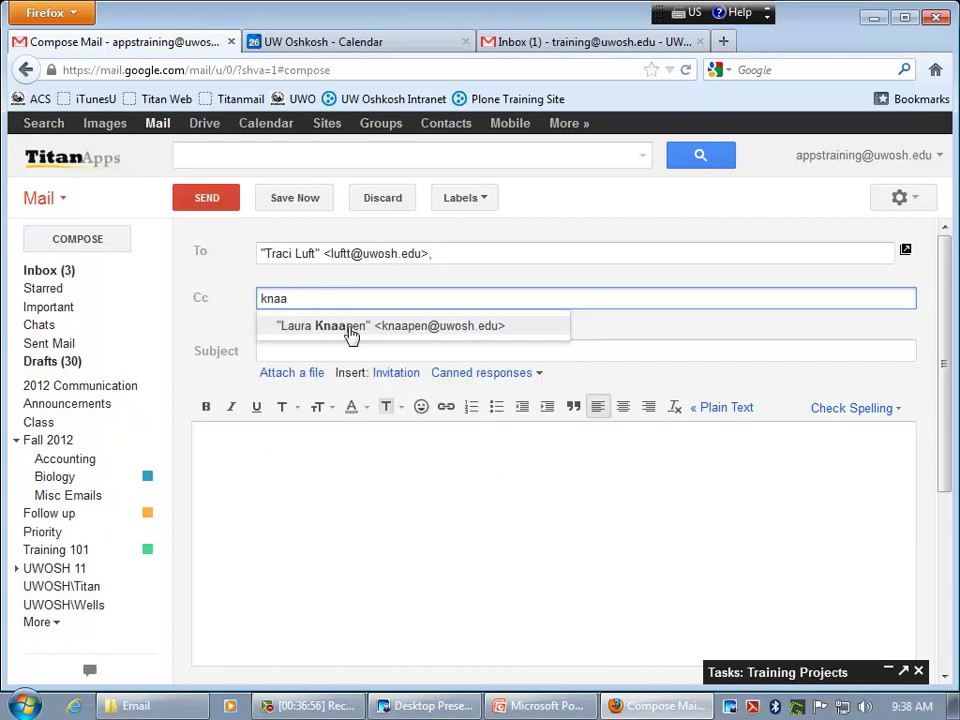
pyautogui.click(351, 330)
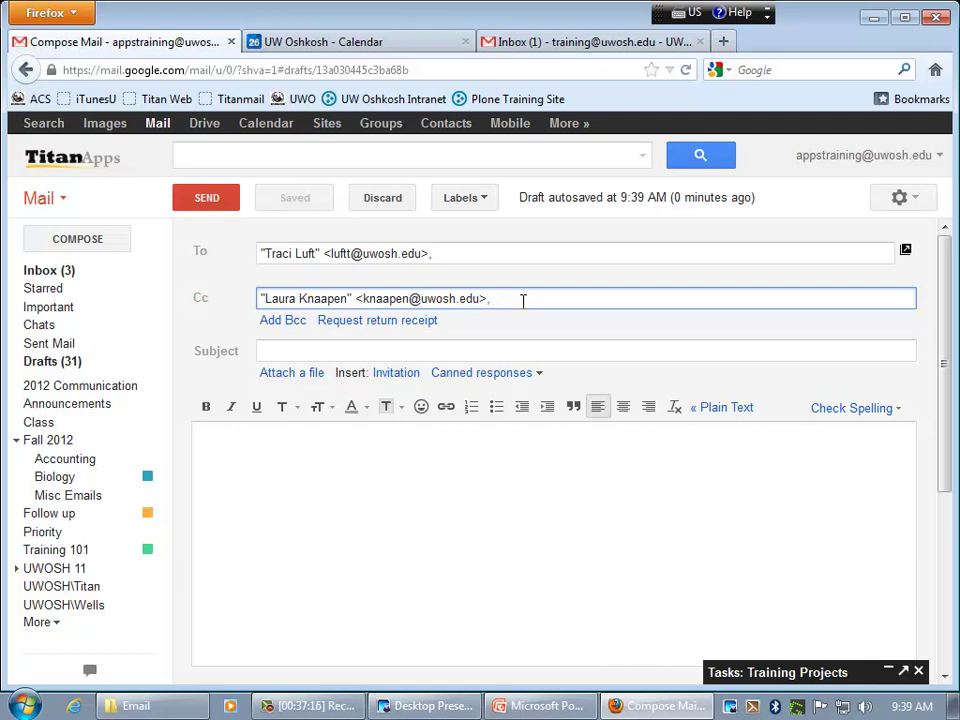
# - Add the Training Staff List and SIS List groups to To, then delete the extra addresses
pyautogui.click(476, 252)
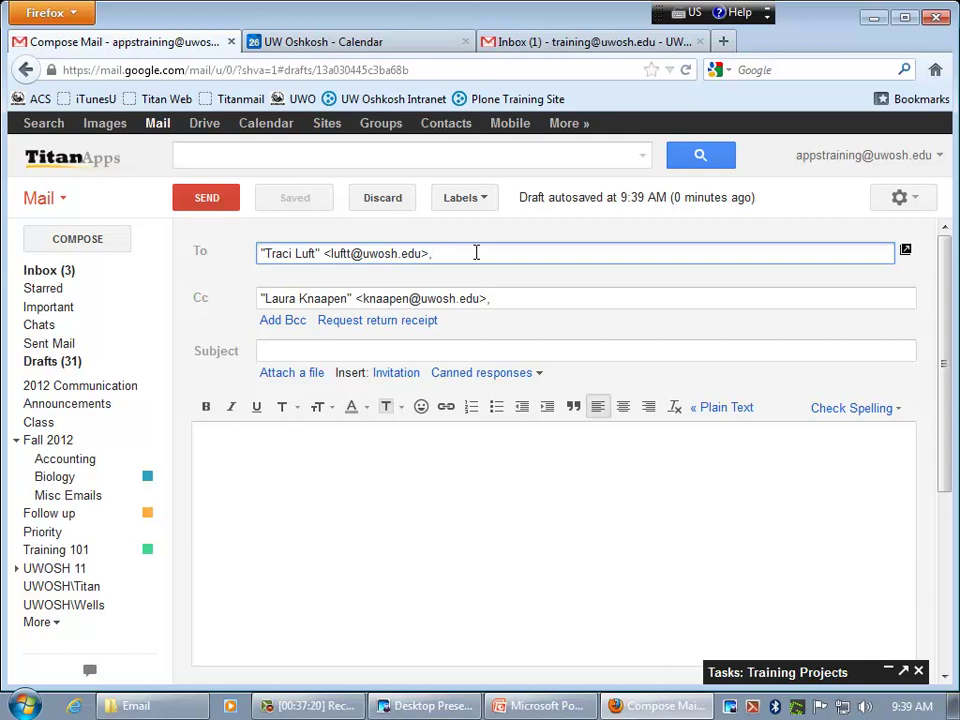
pyautogui.write('tr')
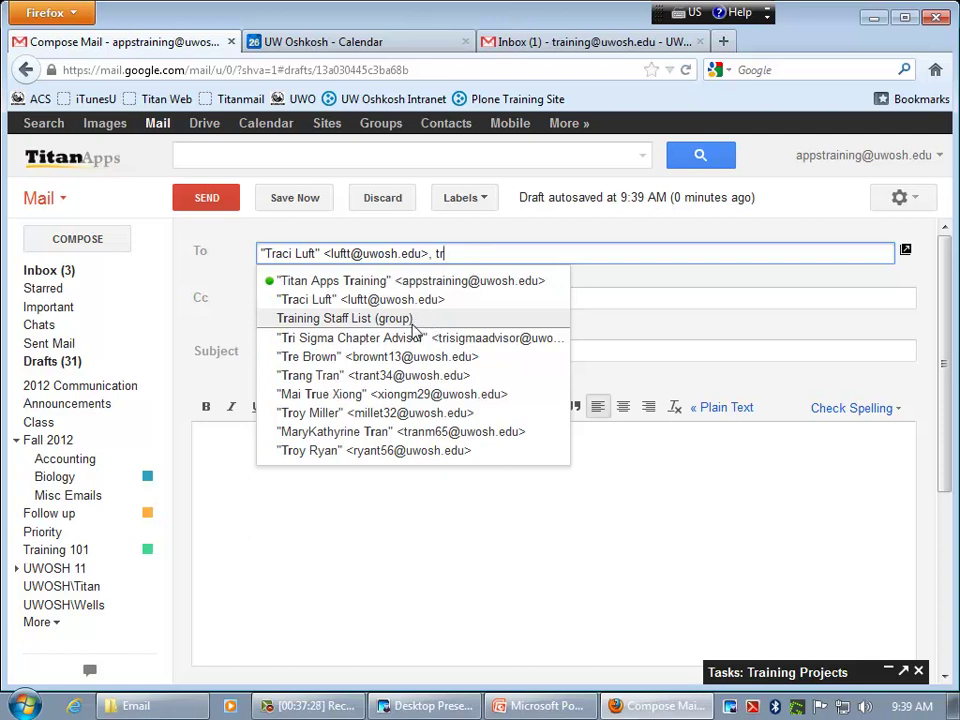
pyautogui.click(405, 320)
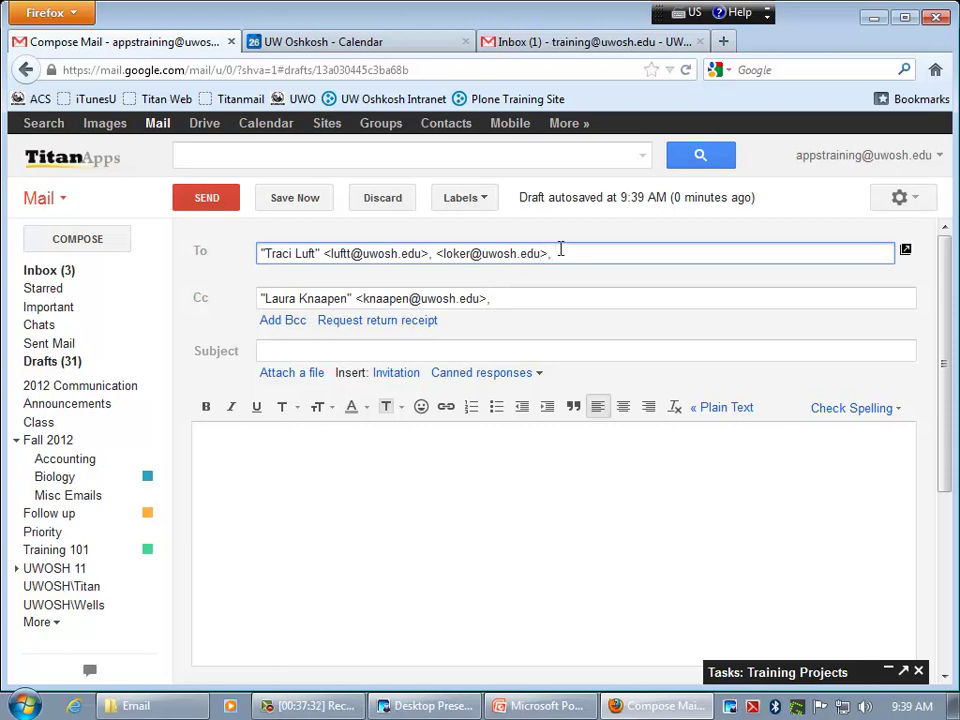
pyautogui.write('sis')
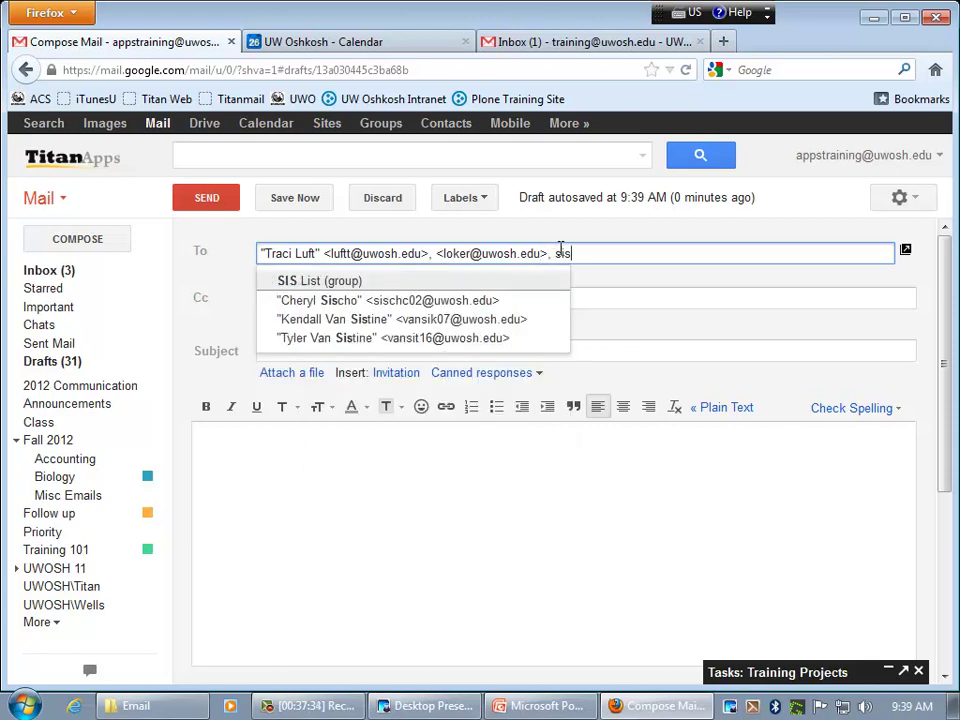
pyautogui.click(450, 279)
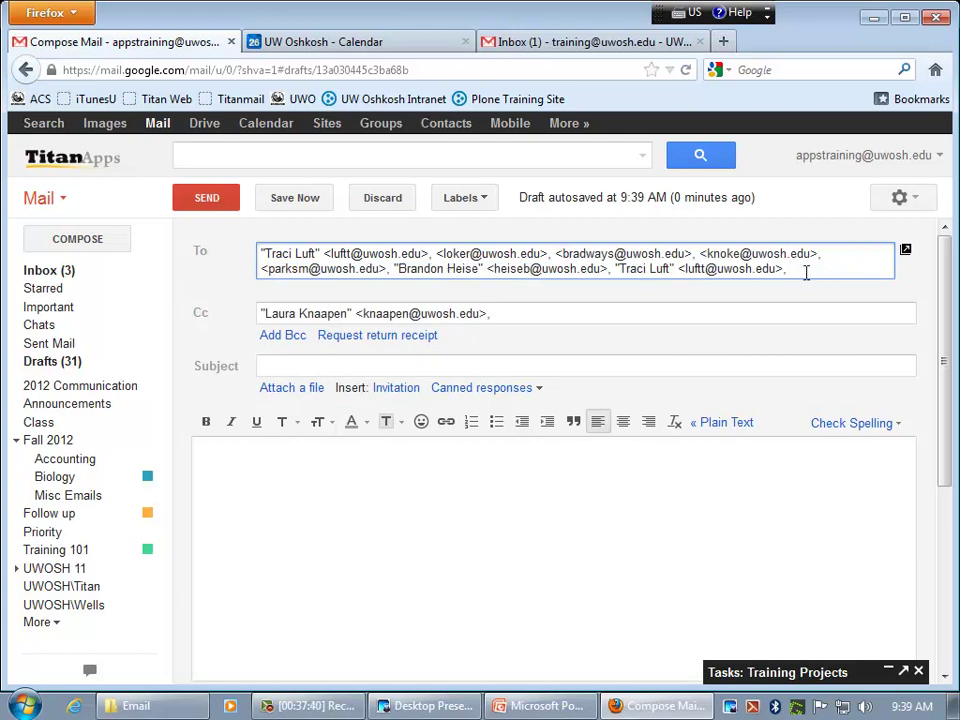
pyautogui.moveTo(790, 269); pyautogui.dragTo(702, 254)
pyautogui.press('BackSpace')
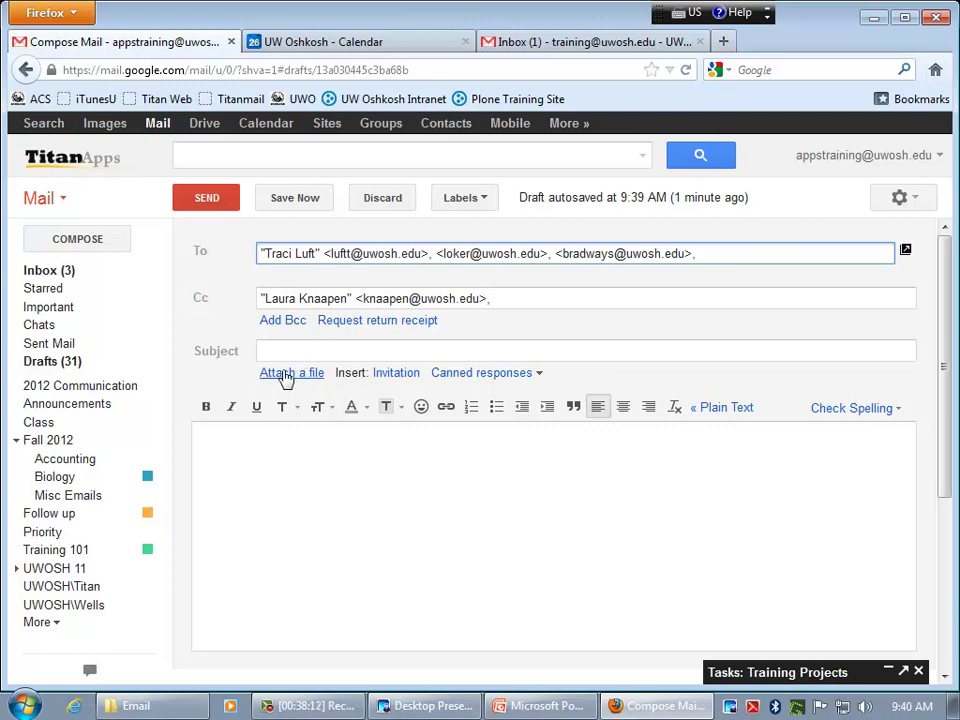
pyautogui.click(288, 373)
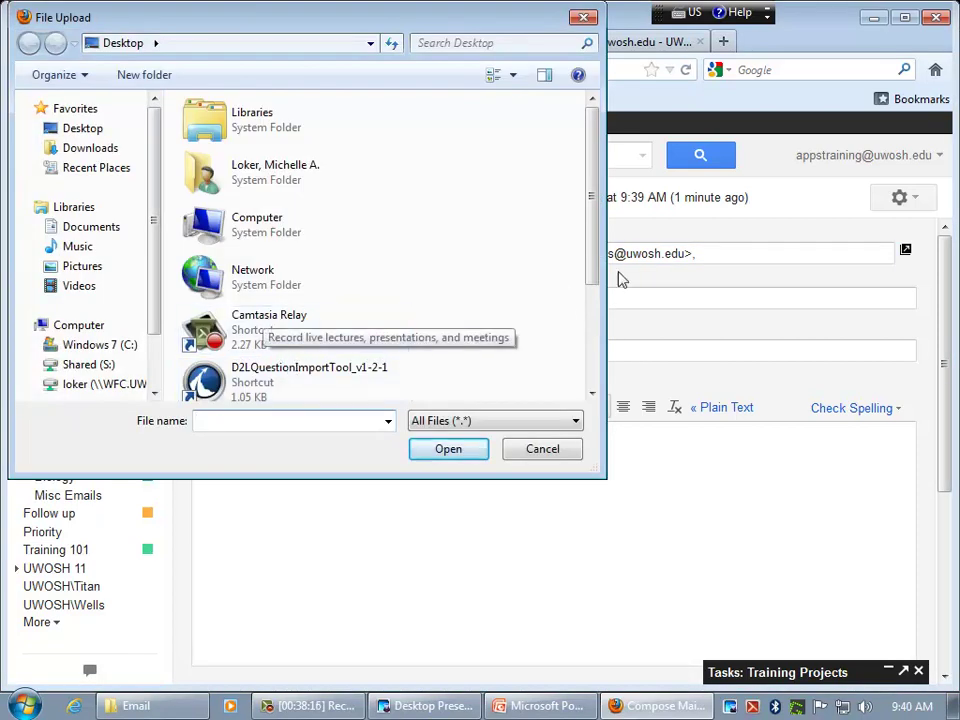
pyautogui.moveTo(598, 260); pyautogui.dragTo(598, 390)
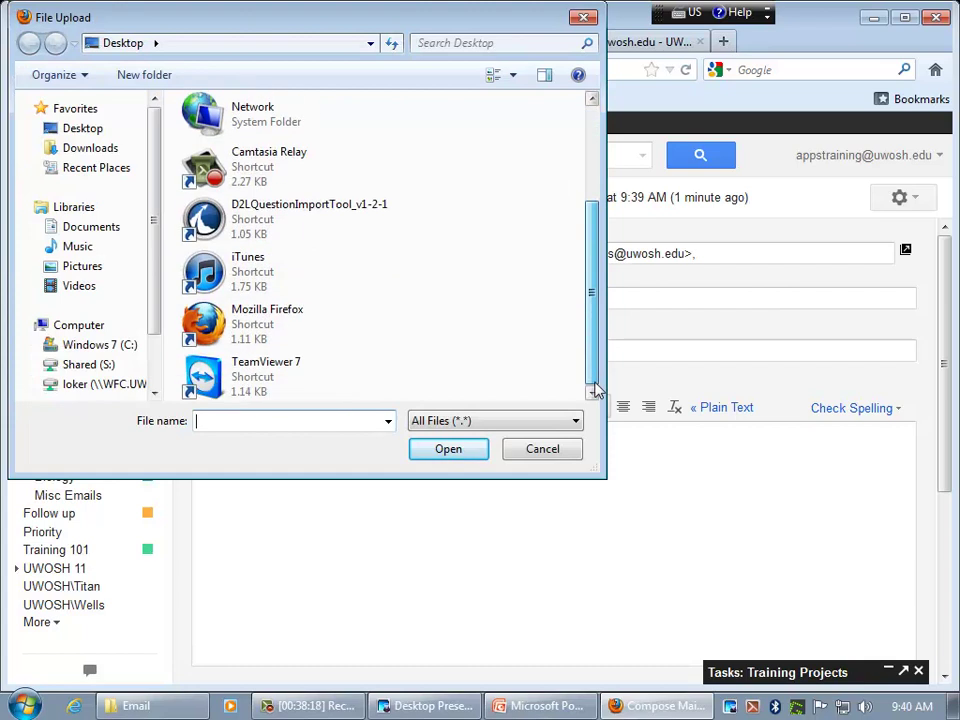
pyautogui.click(560, 455)
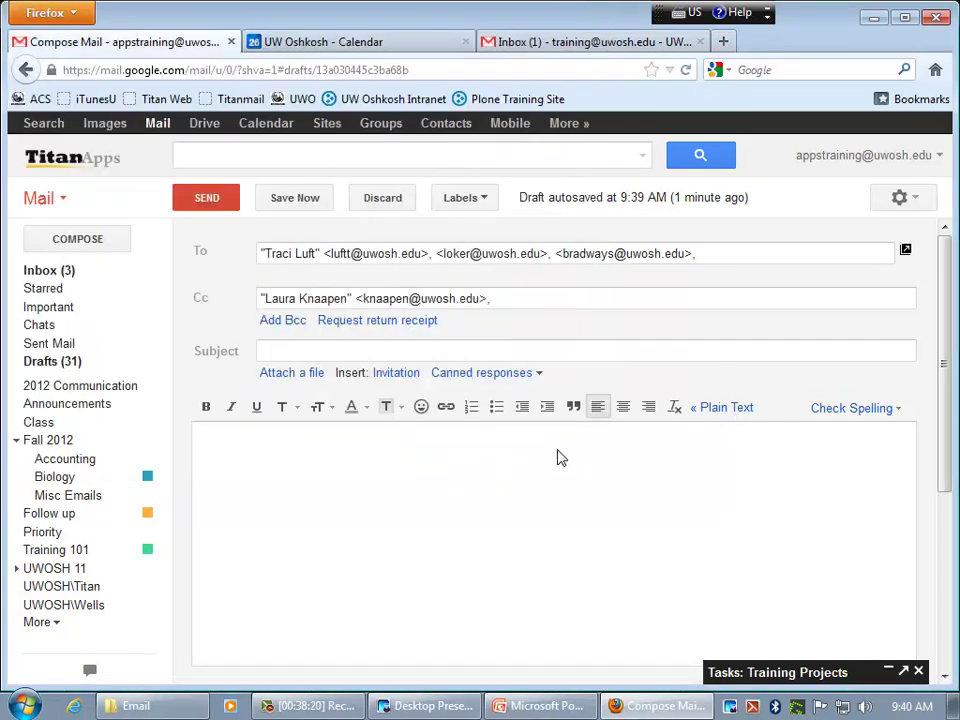
# - Attach three files from the Email folder, including Titan Apps Email.pptx, to the draft
pyautogui.click(148, 709)
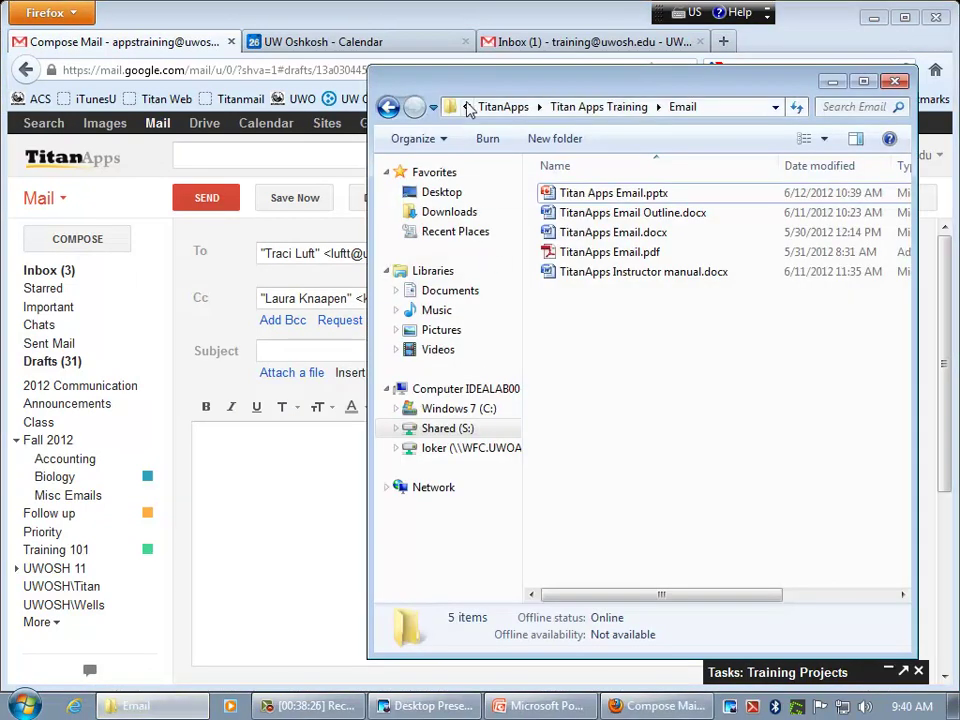
pyautogui.moveTo(456, 93); pyautogui.dragTo(840, 95)
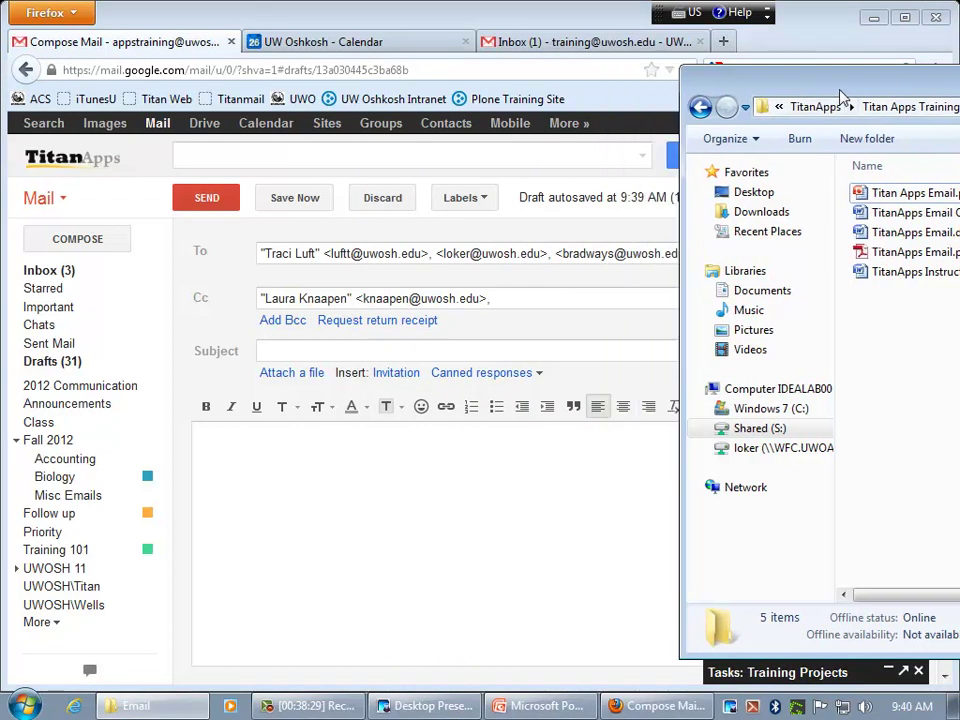
pyautogui.click(893, 197)
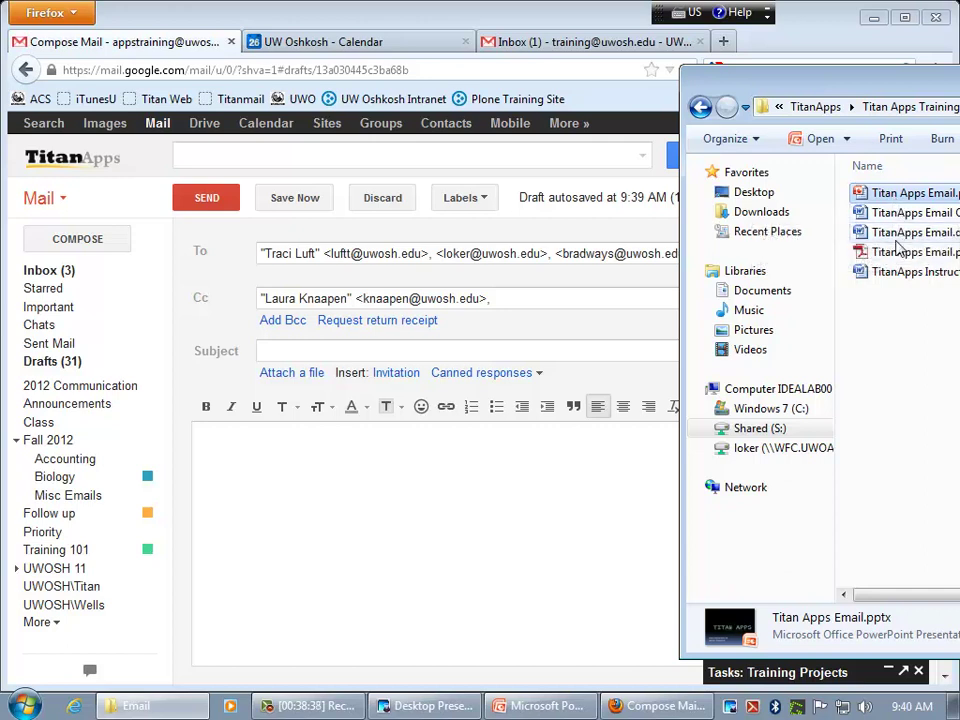
pyautogui.keyDown('ctrl'); pyautogui.click(895, 236); pyautogui.keyUp('ctrl')
pyautogui.keyDown('ctrl'); pyautogui.click(894, 272); pyautogui.keyUp('ctrl')
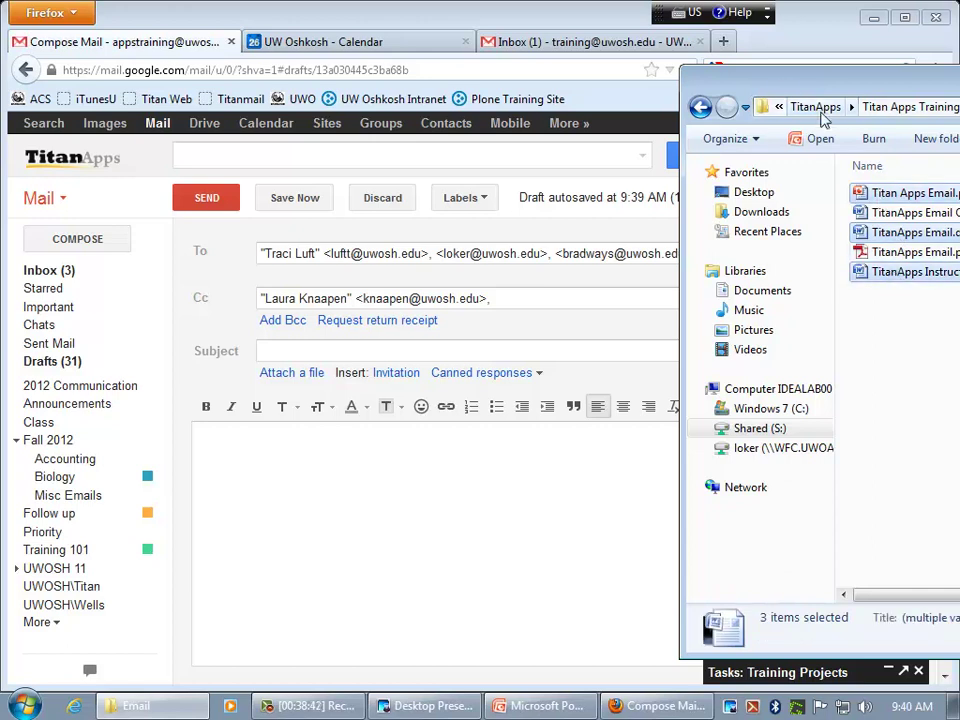
pyautogui.moveTo(780, 90); pyautogui.dragTo(836, 90)
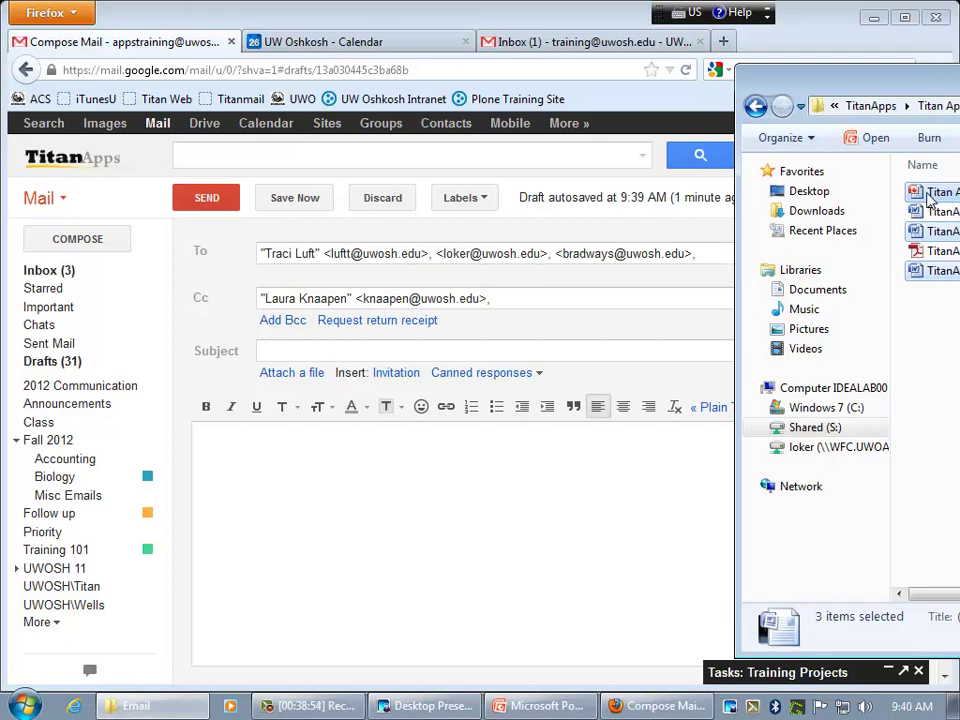
pyautogui.moveTo(926, 200); pyautogui.dragTo(385, 378)
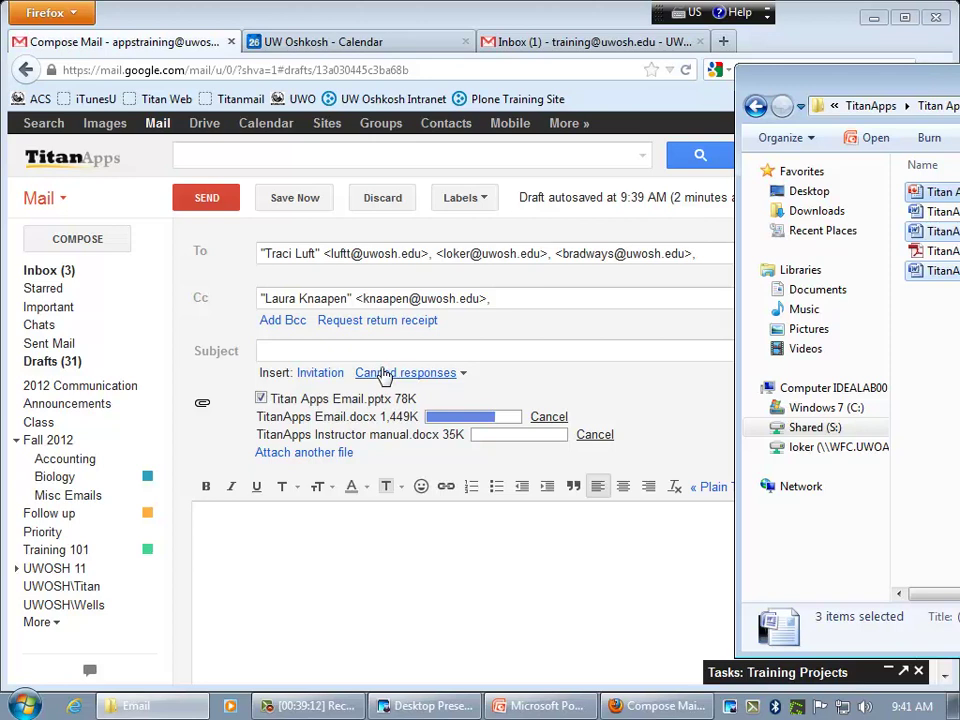
# - Attach the TitanApps Email Outline file as well, then close the Explorer window
pyautogui.moveTo(938, 214); pyautogui.dragTo(426, 355)
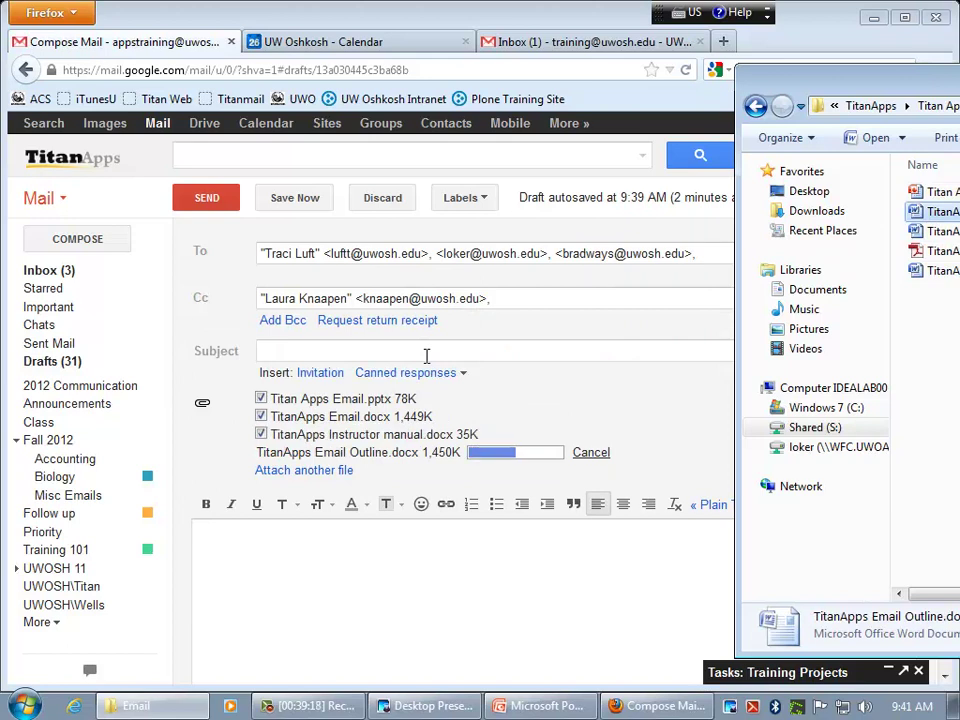
pyautogui.moveTo(902, 90); pyautogui.dragTo(398, 34)
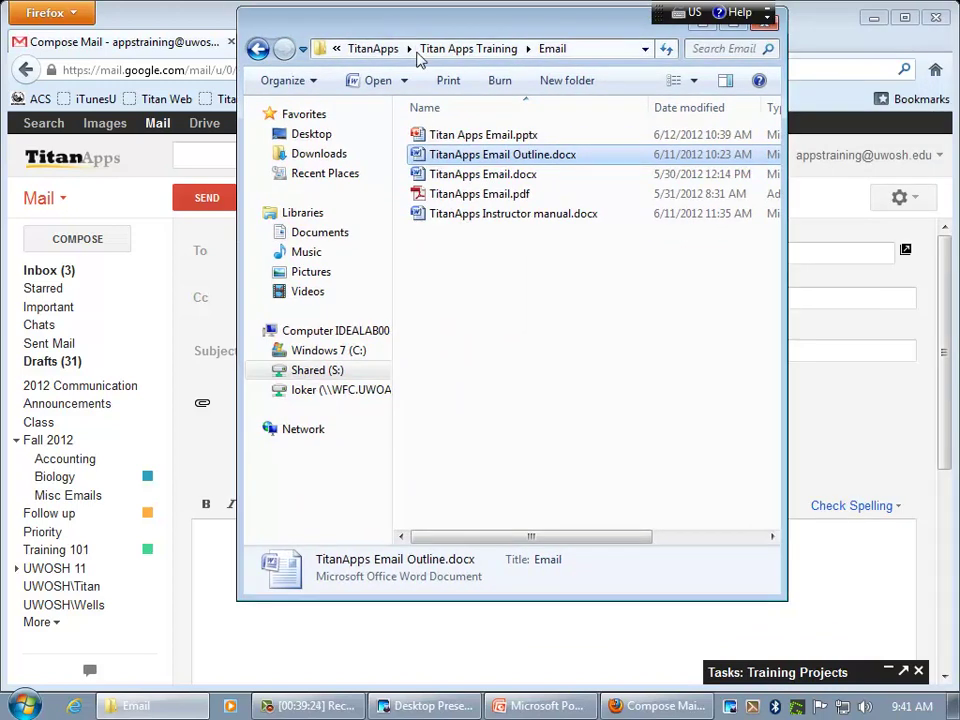
pyautogui.click(511, 138)
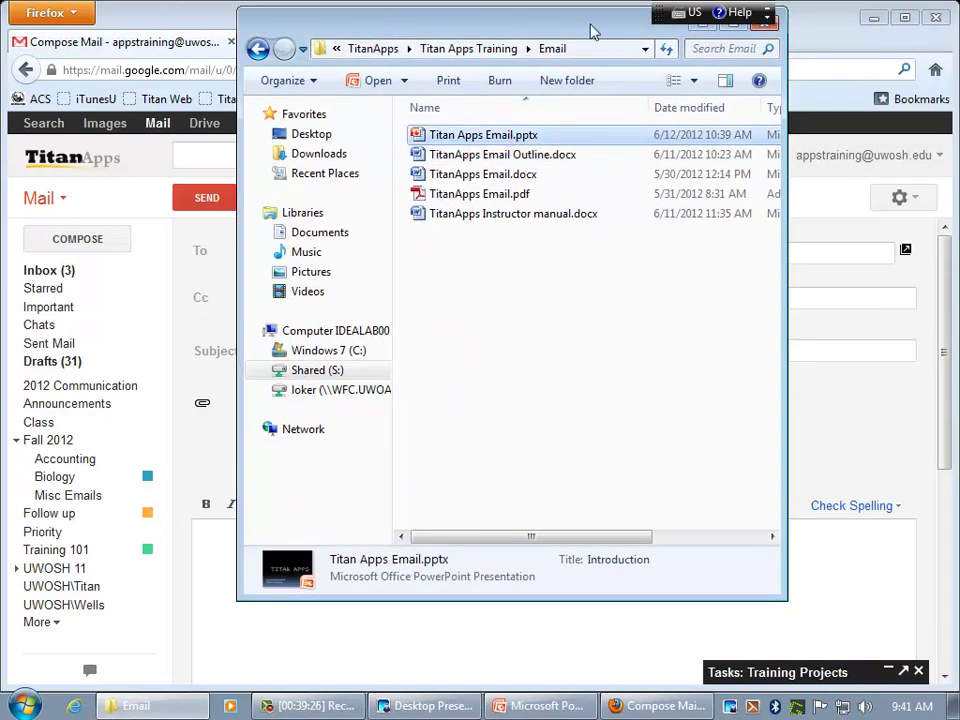
pyautogui.moveTo(475, 17); pyautogui.dragTo(484, 44)
pyautogui.click(772, 51)
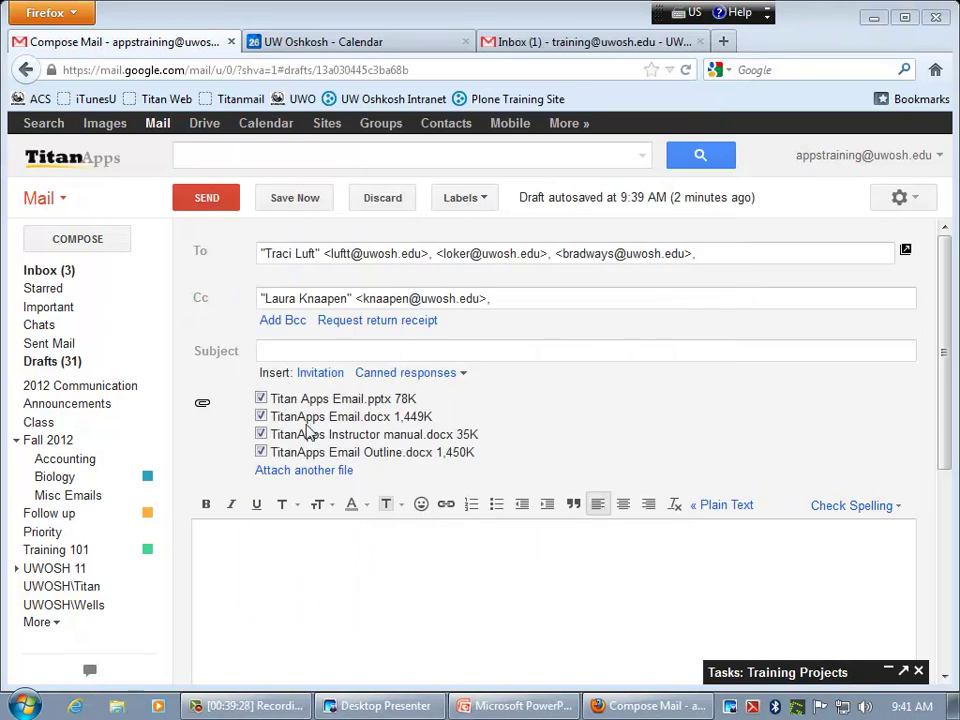
pyautogui.click(290, 472)
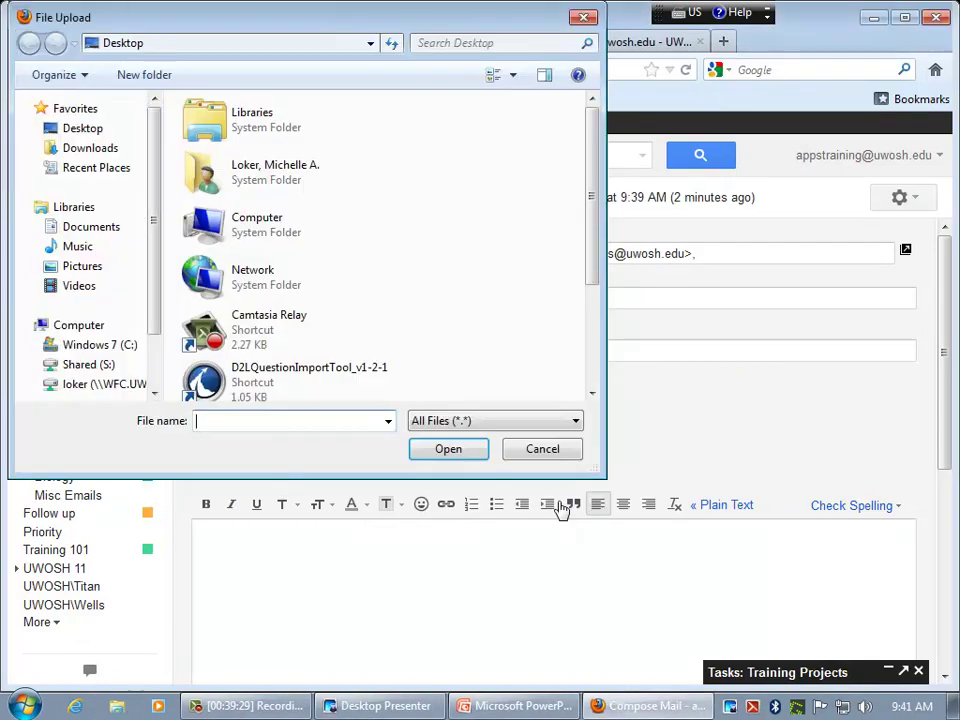
pyautogui.click(272, 317)
pyautogui.keyDown('ctrl'); pyautogui.click(279, 243); pyautogui.keyUp('ctrl')
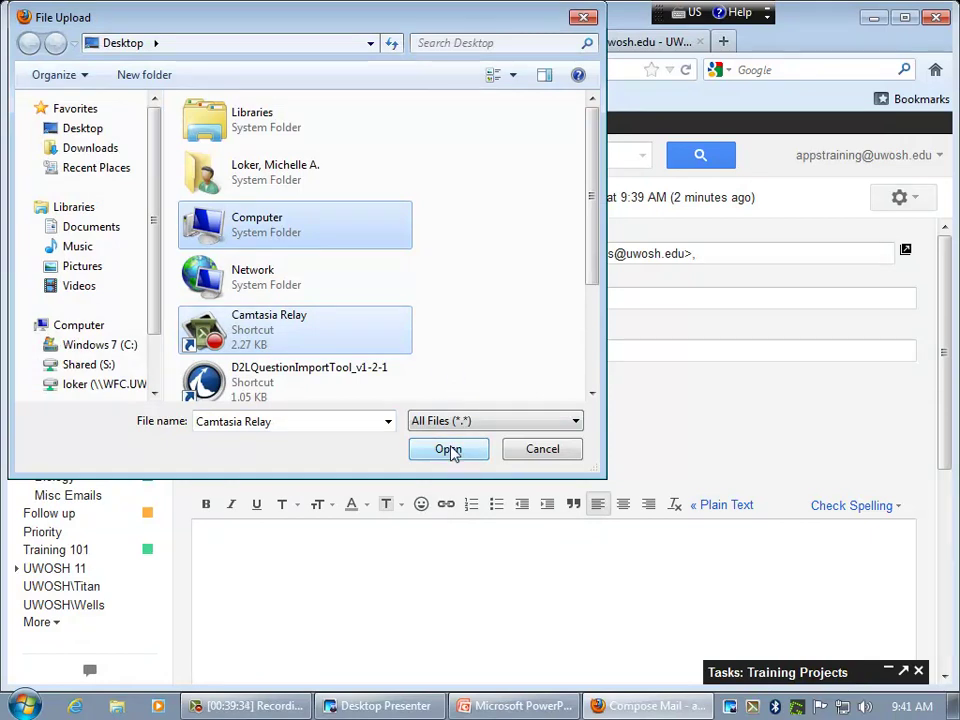
pyautogui.click(584, 19)
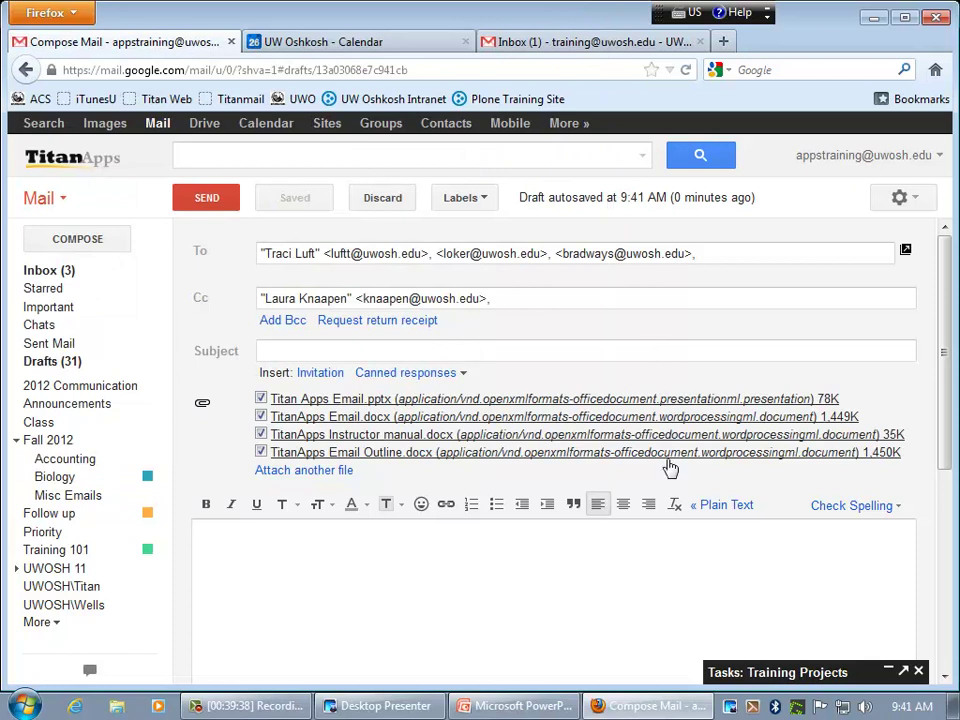
pyautogui.scroll(-1, 581, 500)
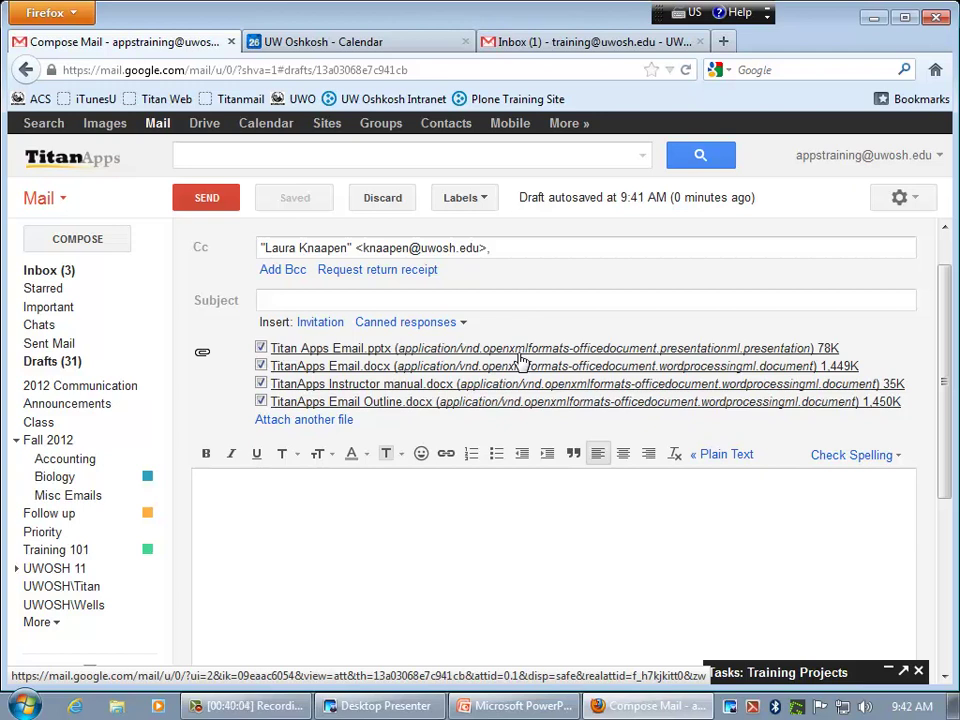
pyautogui.moveTo(943, 414); pyautogui.dragTo(943, 354)
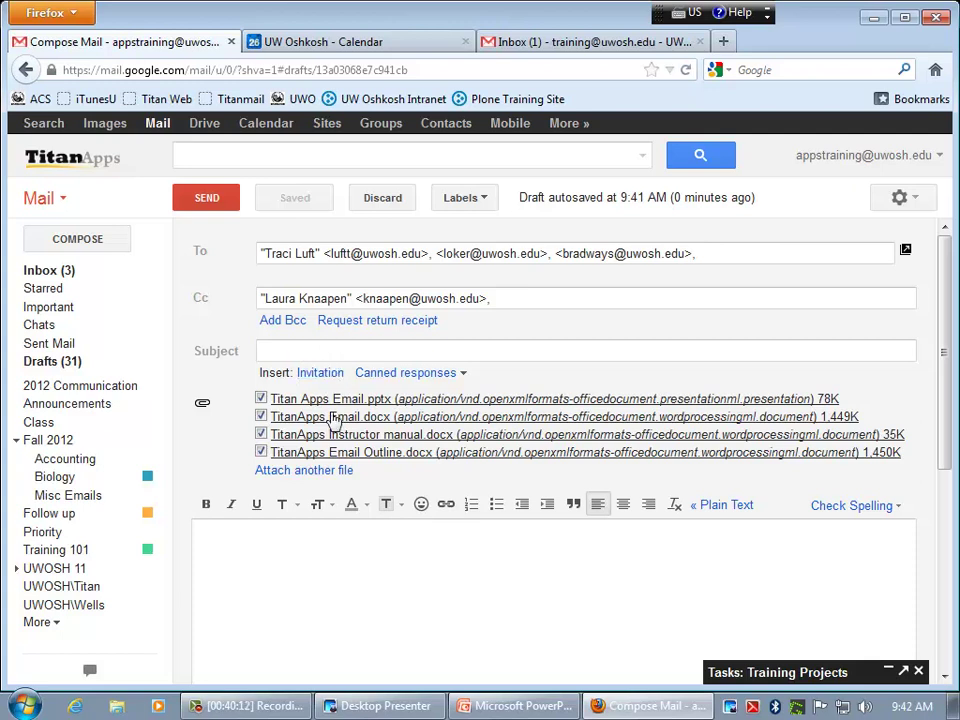
pyautogui.click(283, 564)
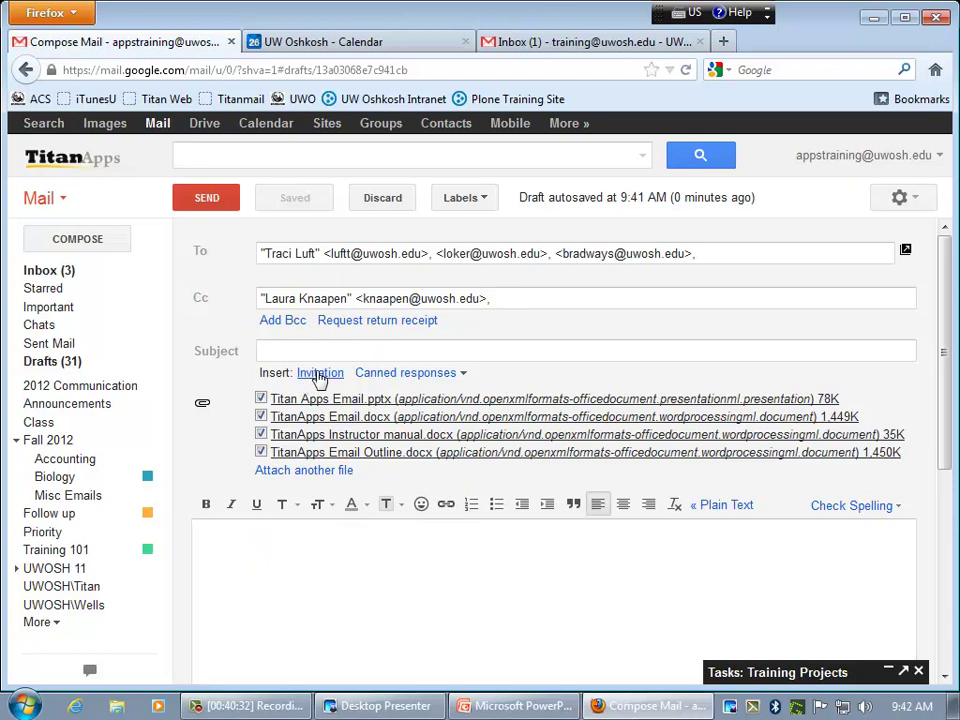
# - Insert an 'IT Staff Meeting' invitation on the Titan Apps Training calendar into the body
pyautogui.click(320, 374)
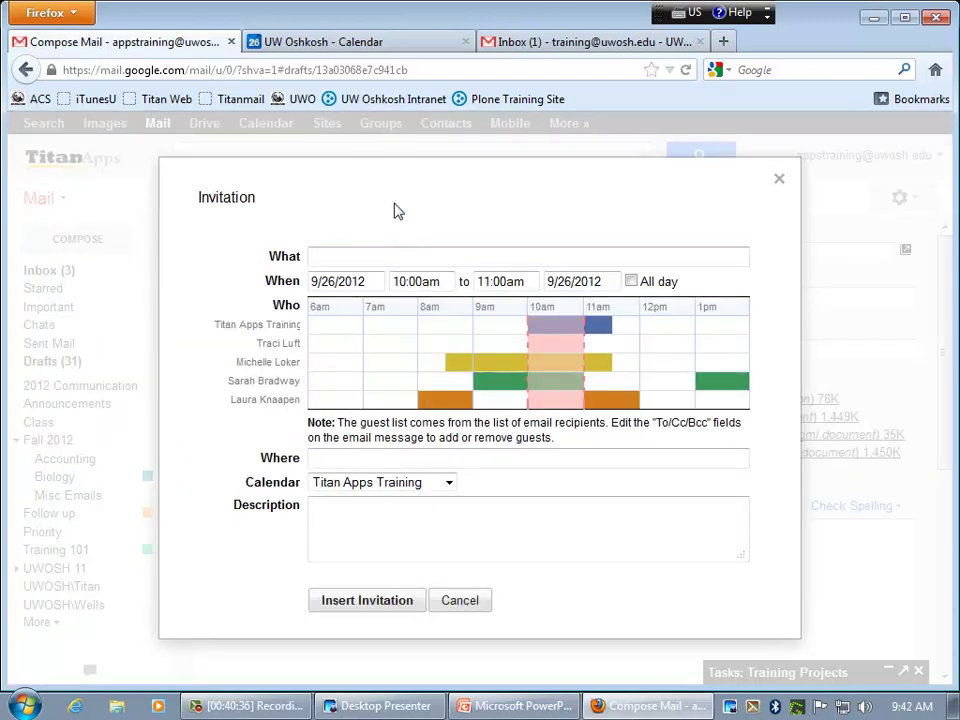
pyautogui.write('IT Staff Meeting')
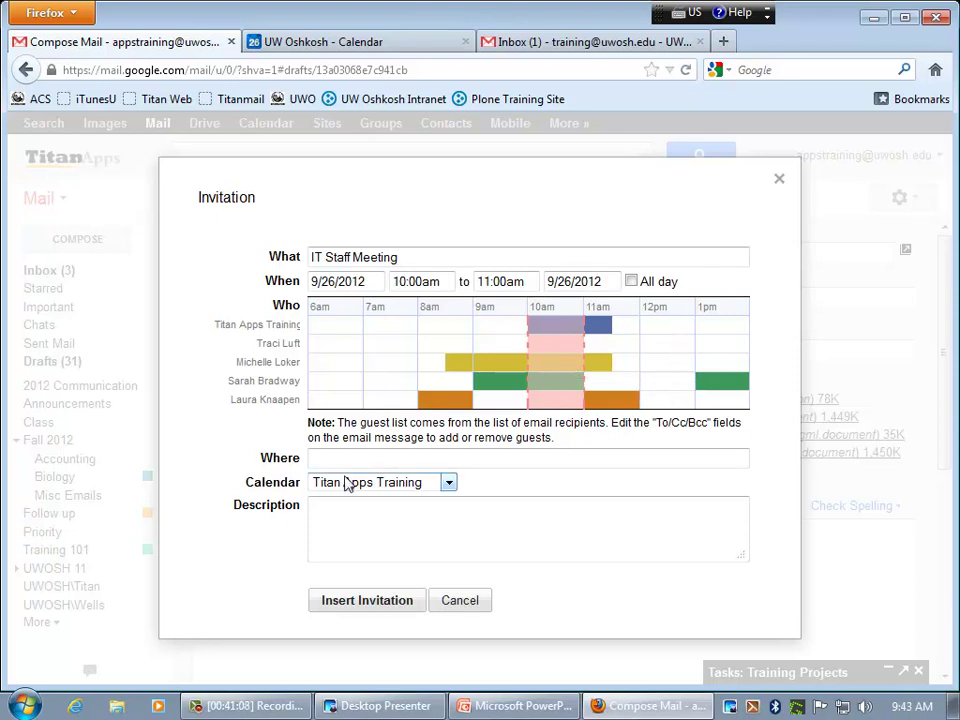
pyautogui.click(397, 462)
pyautogui.click(483, 478)
pyautogui.click(449, 484)
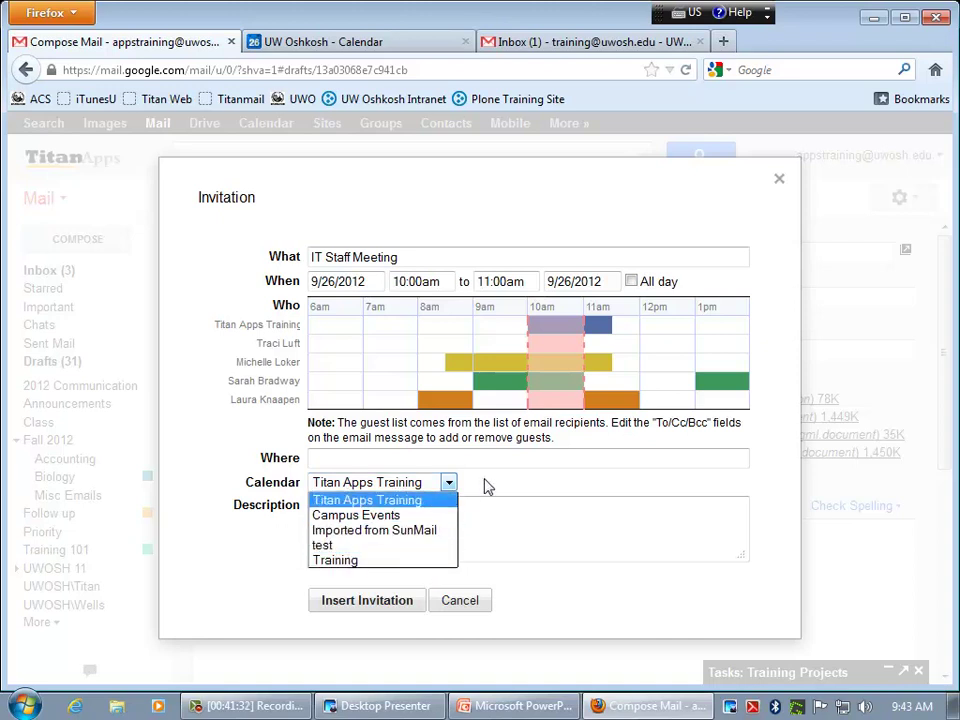
pyautogui.click(457, 512)
pyautogui.click(457, 512)
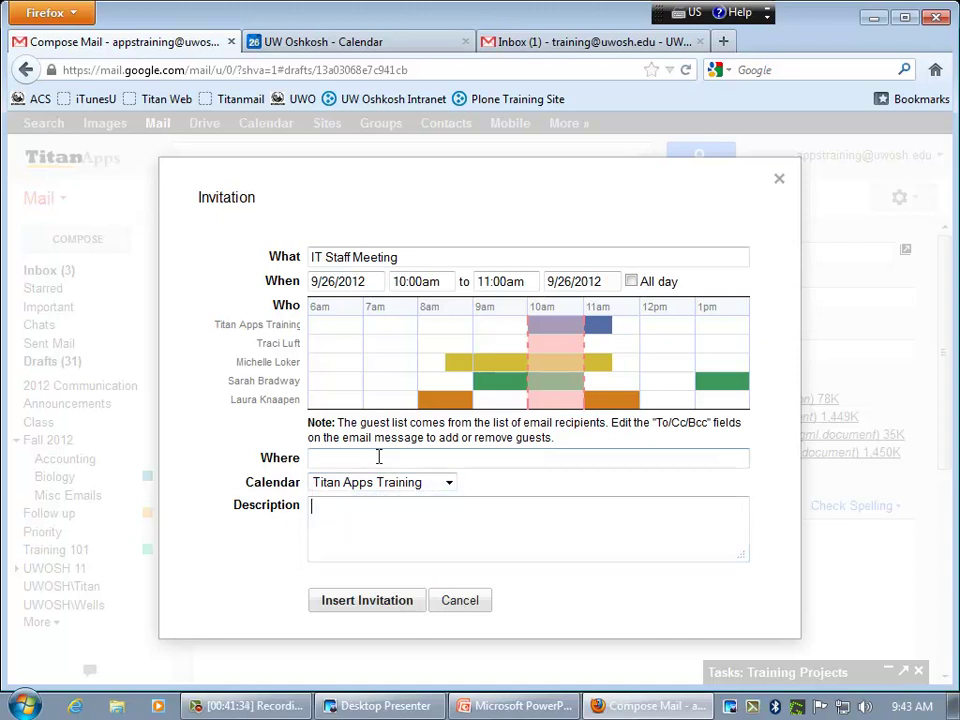
pyautogui.click(352, 600)
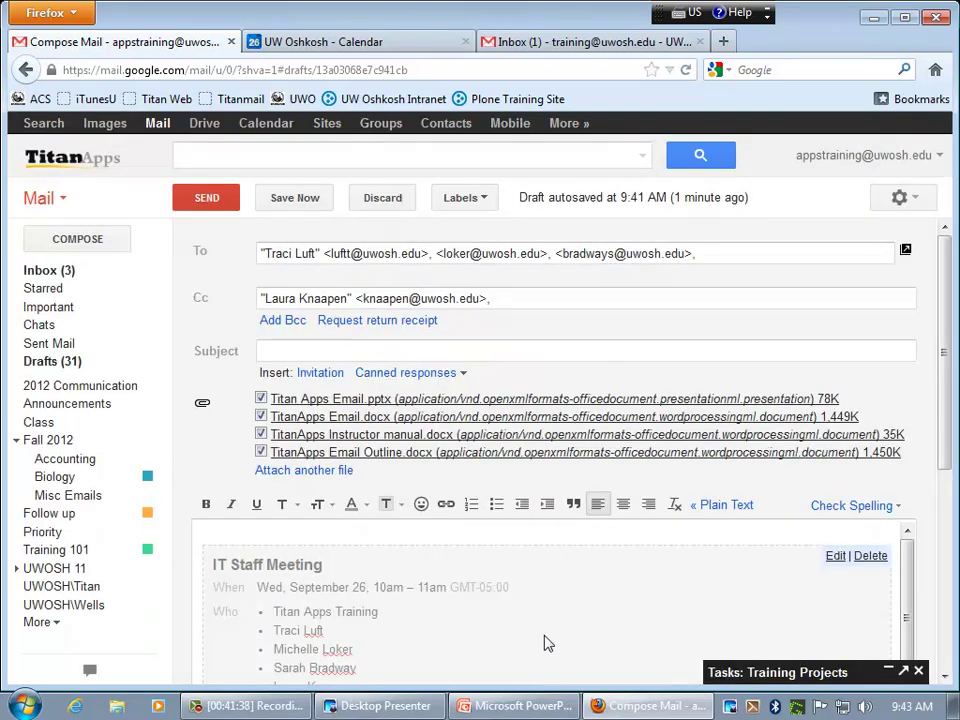
# - Check the IT Staff Meeting invitation's edit details, then delete the invitation from the body
pyautogui.moveTo(910, 598); pyautogui.dragTo(909, 634)
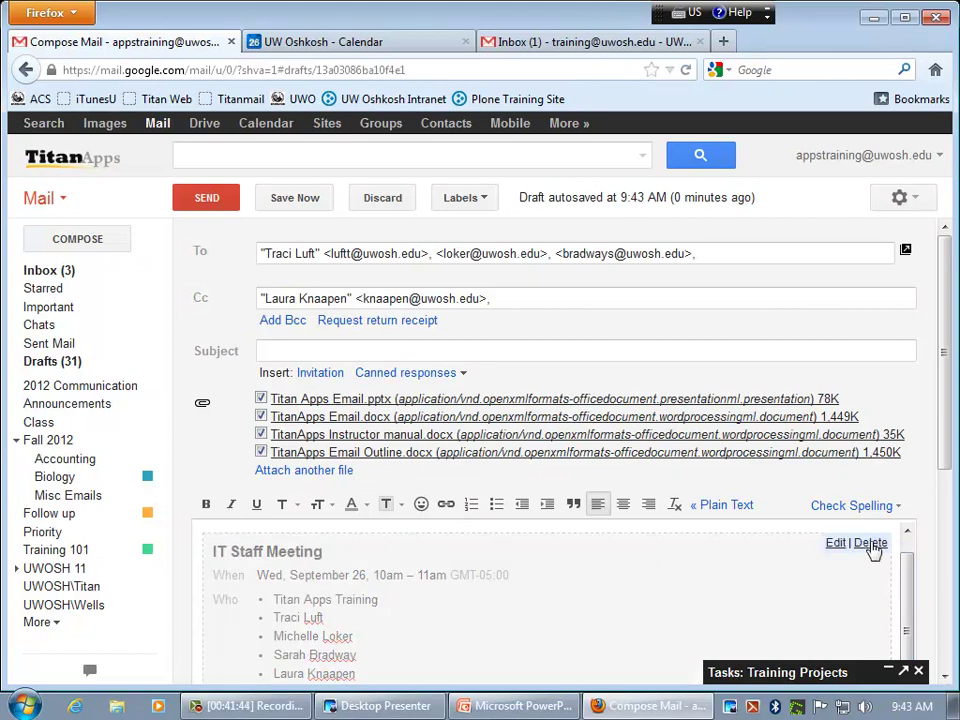
pyautogui.click(838, 544)
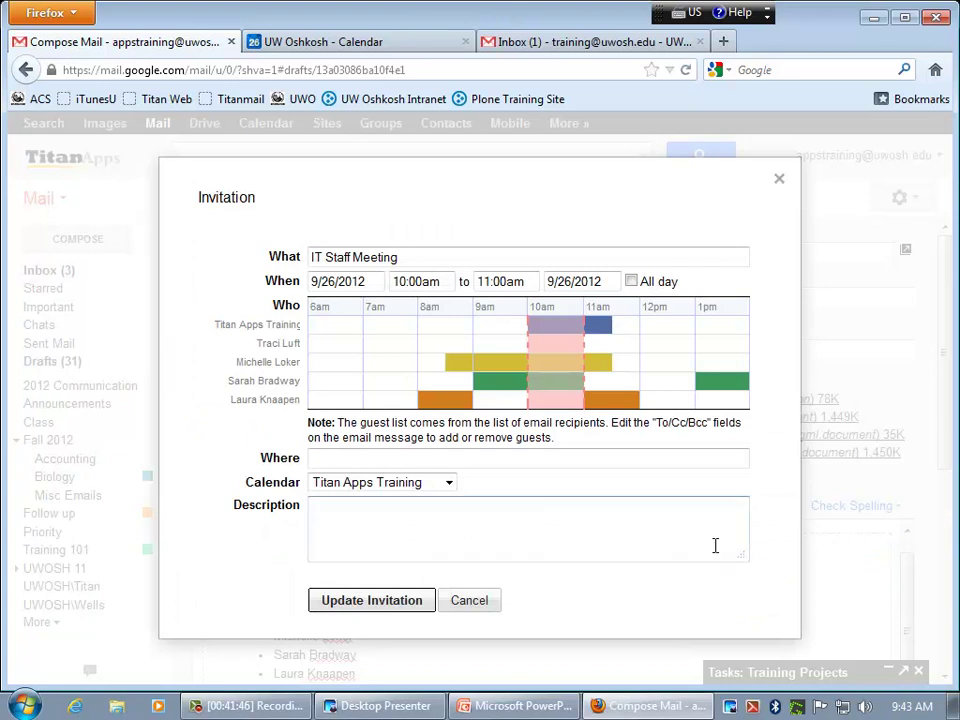
pyautogui.click(345, 606)
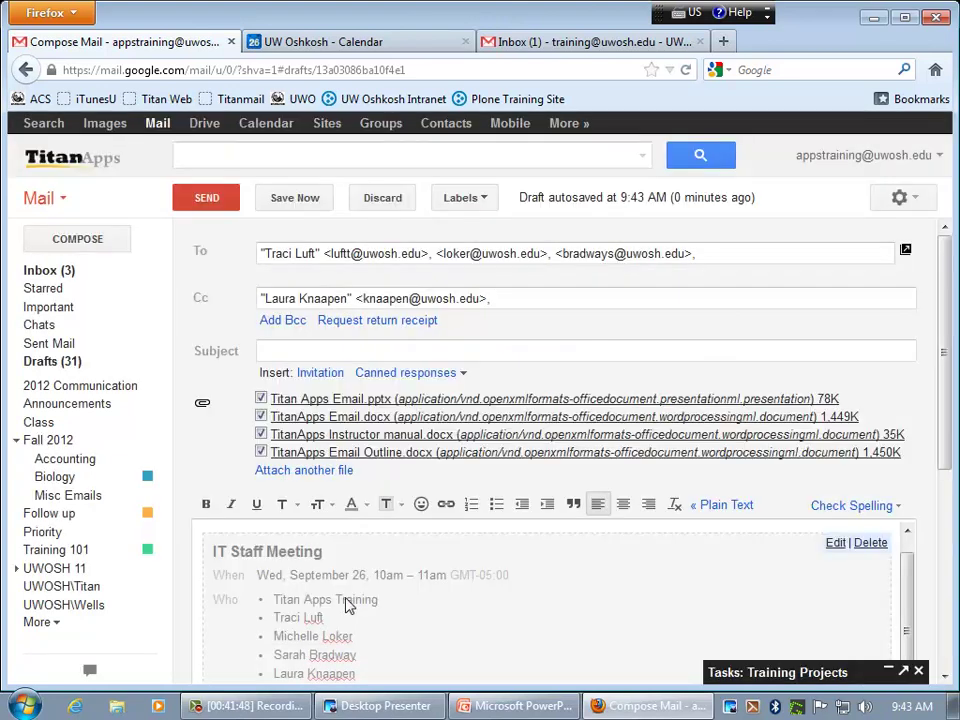
pyautogui.click(870, 544)
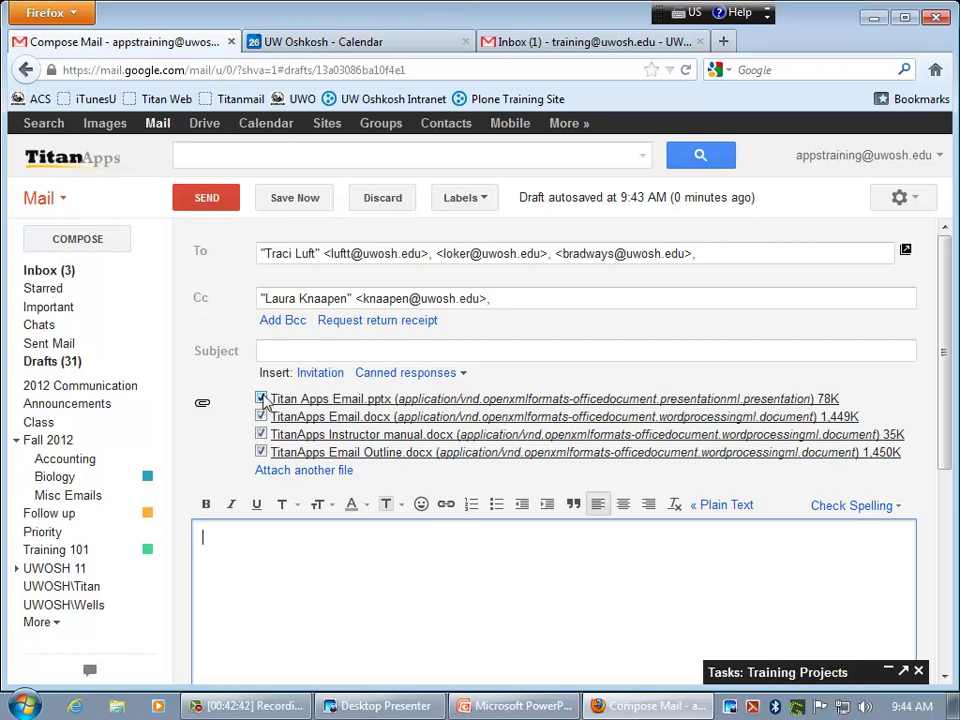
# - Remove the Titan Apps Email.pptx attachment and put the cursor in the empty message body
pyautogui.click(261, 398)
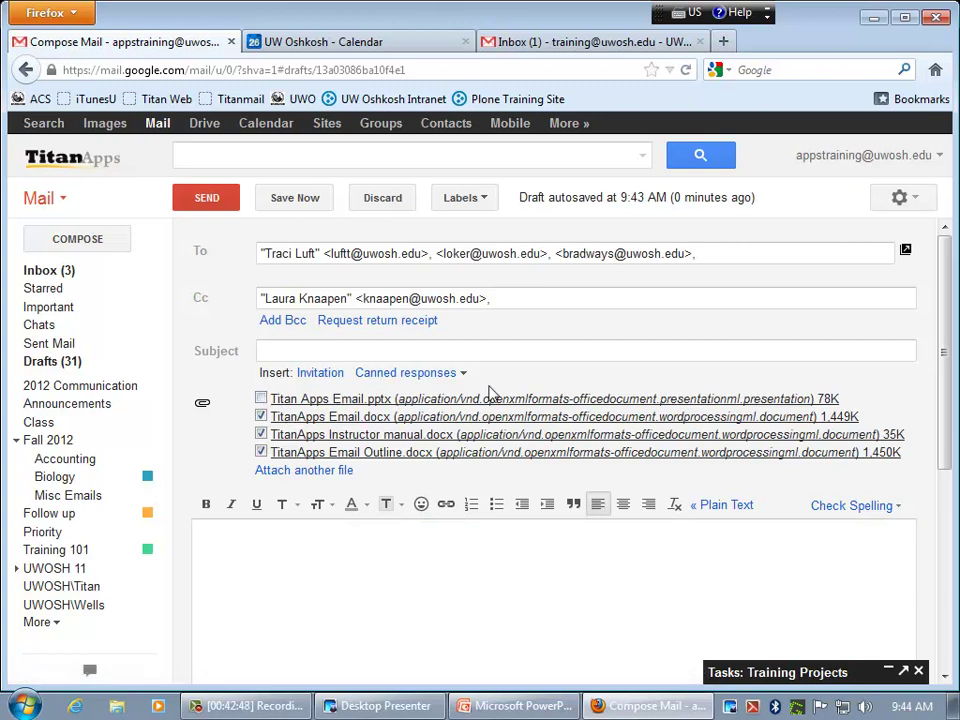
pyautogui.click(362, 603)
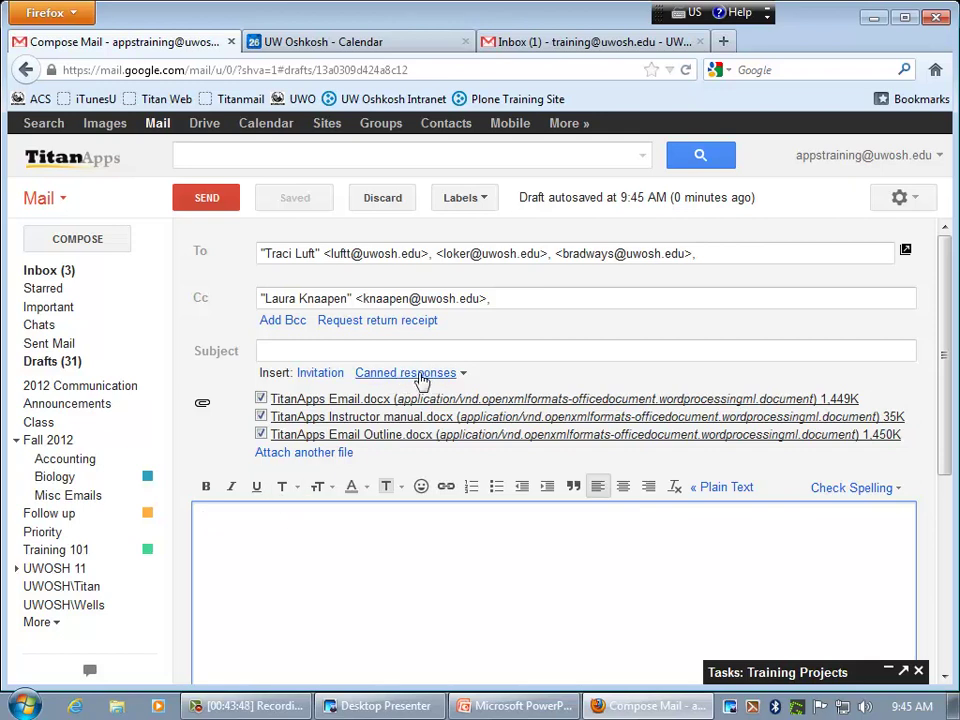
pyautogui.click(445, 375)
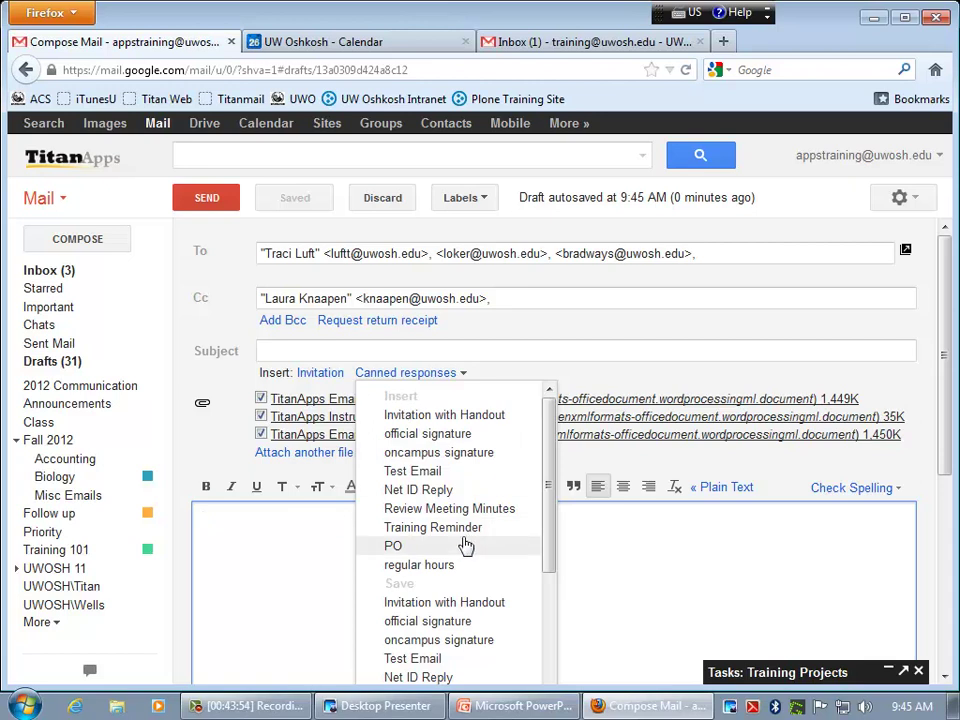
# - Insert the 'Invitation with Handout' canned response: Training Handouts, September 20, room D306
pyautogui.moveTo(551, 522); pyautogui.dragTo(549, 626)
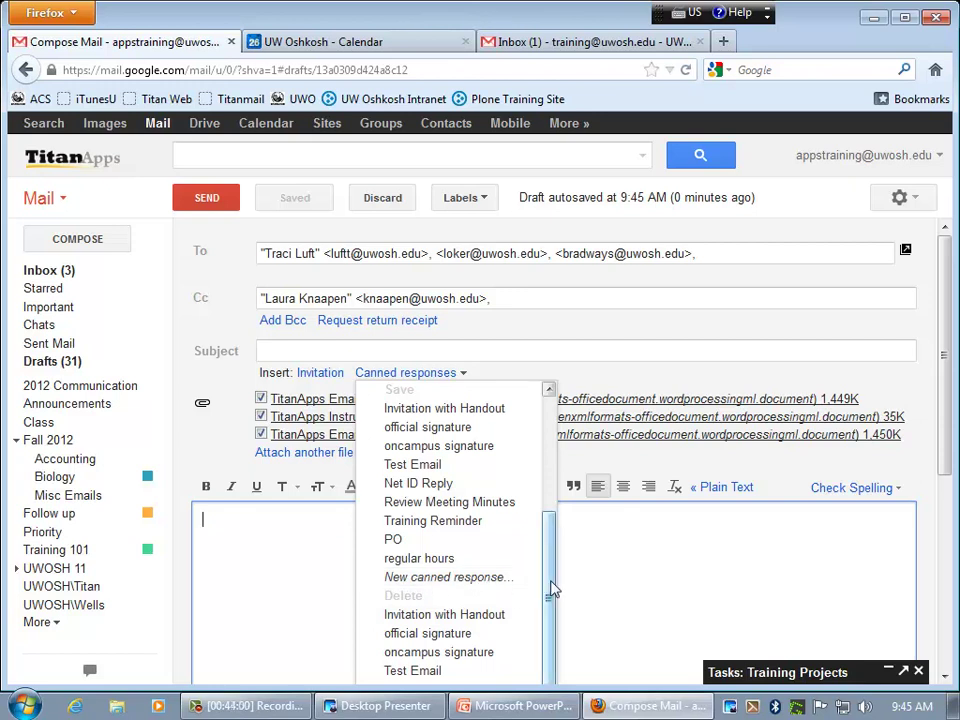
pyautogui.moveTo(555, 590)
pyautogui.mouseDown()
pyautogui.moveTo(544, 626)
pyautogui.moveTo(551, 461)
pyautogui.mouseUp()
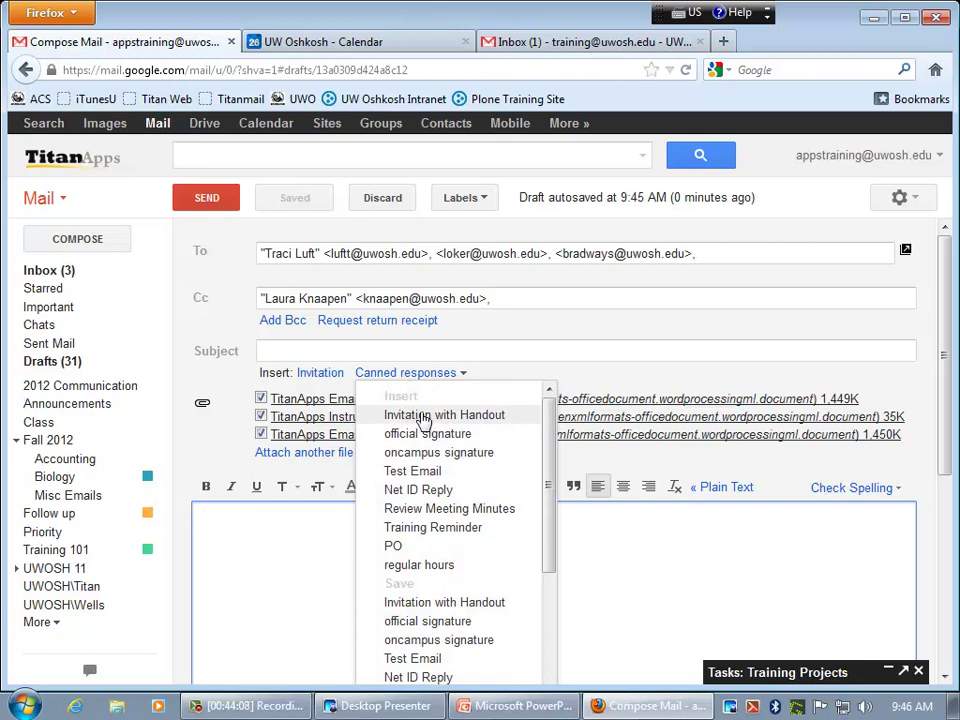
pyautogui.click(430, 419)
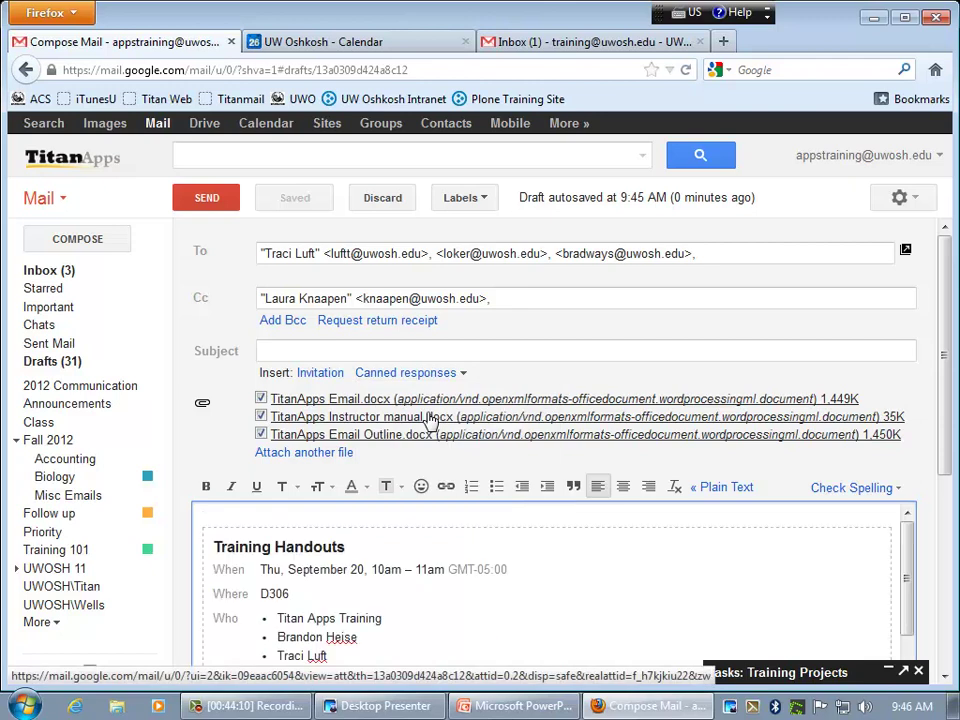
pyautogui.moveTo(910, 583); pyautogui.dragTo(908, 636)
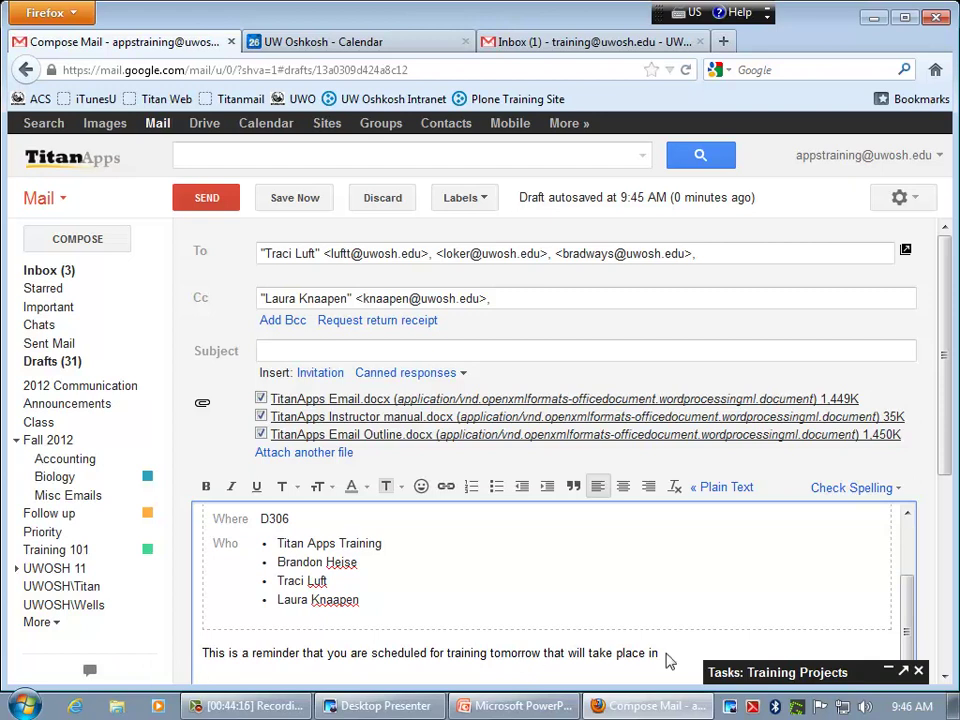
pyautogui.moveTo(662, 637)
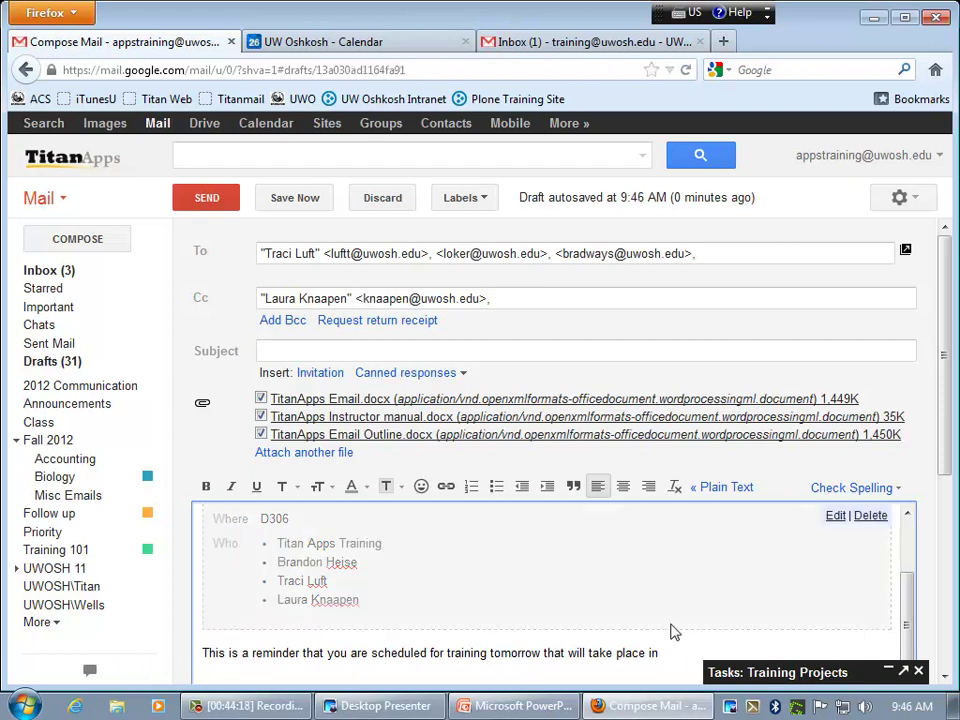
pyautogui.click(419, 368)
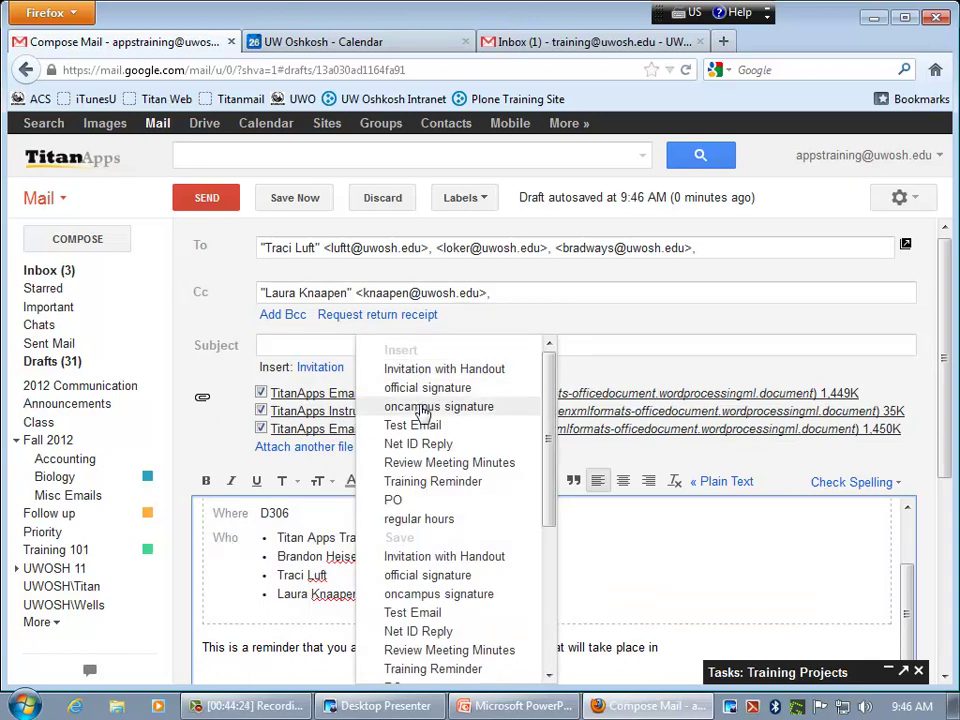
pyautogui.click(452, 410)
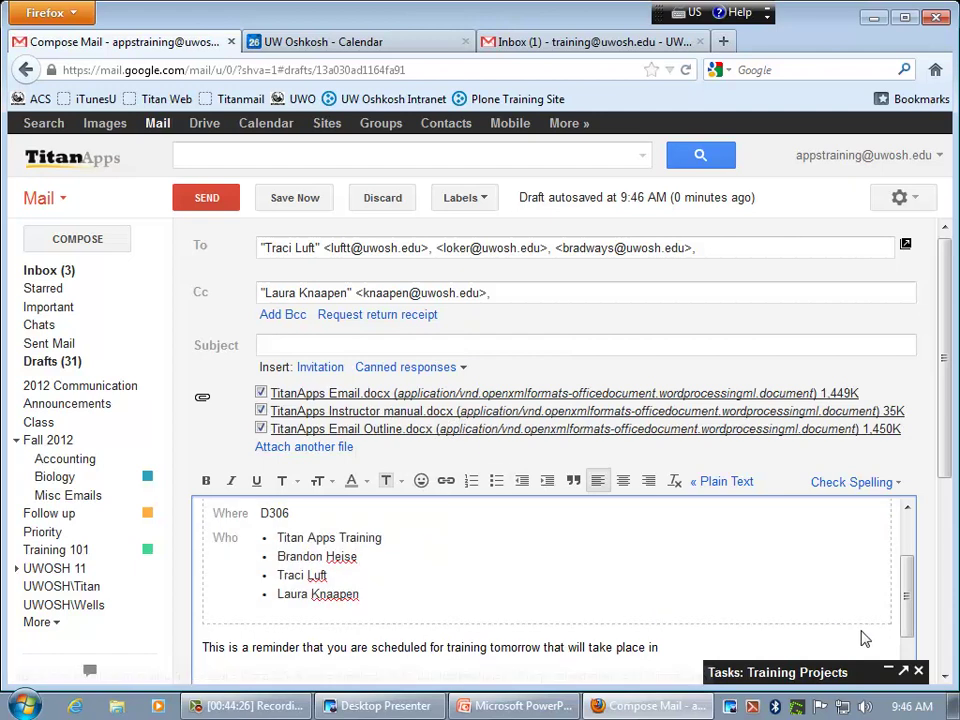
pyautogui.scroll(-2, 904, 600)
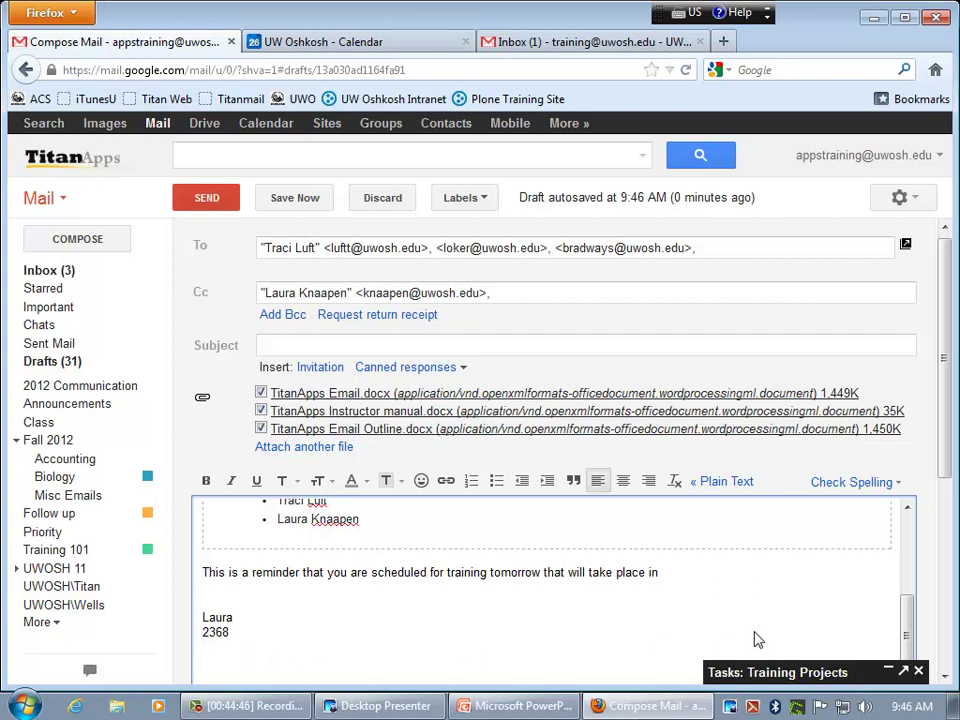
pyautogui.scroll(1, 906, 640)
pyautogui.scroll(3, 906, 640)
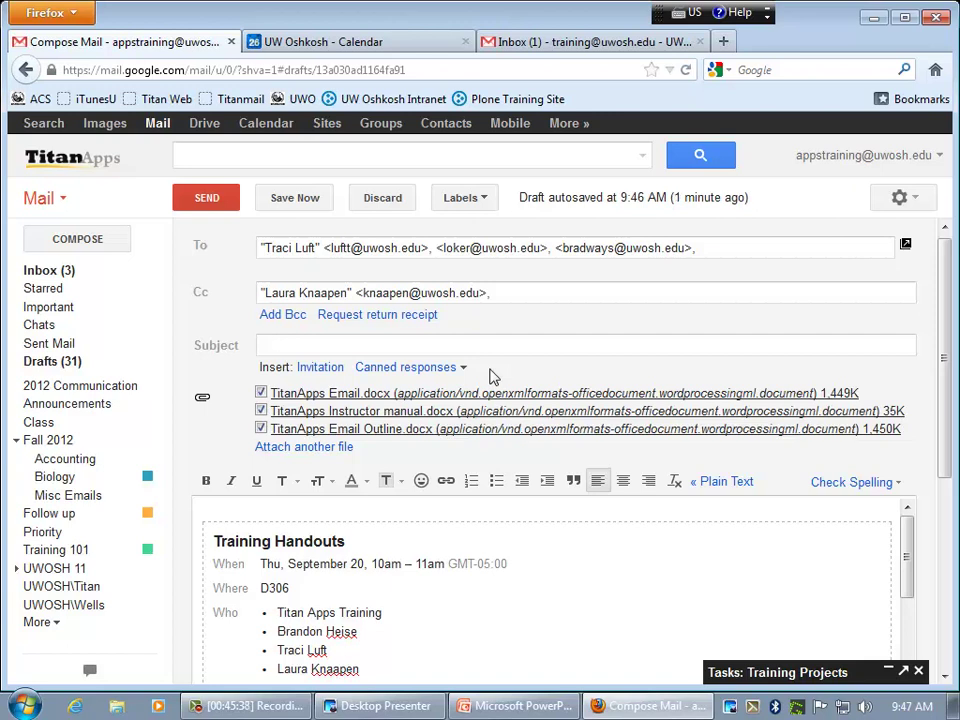
# - Leave the compose, go through the Inbox to Drafts, and reopen the most recent draft
pyautogui.click(481, 348)
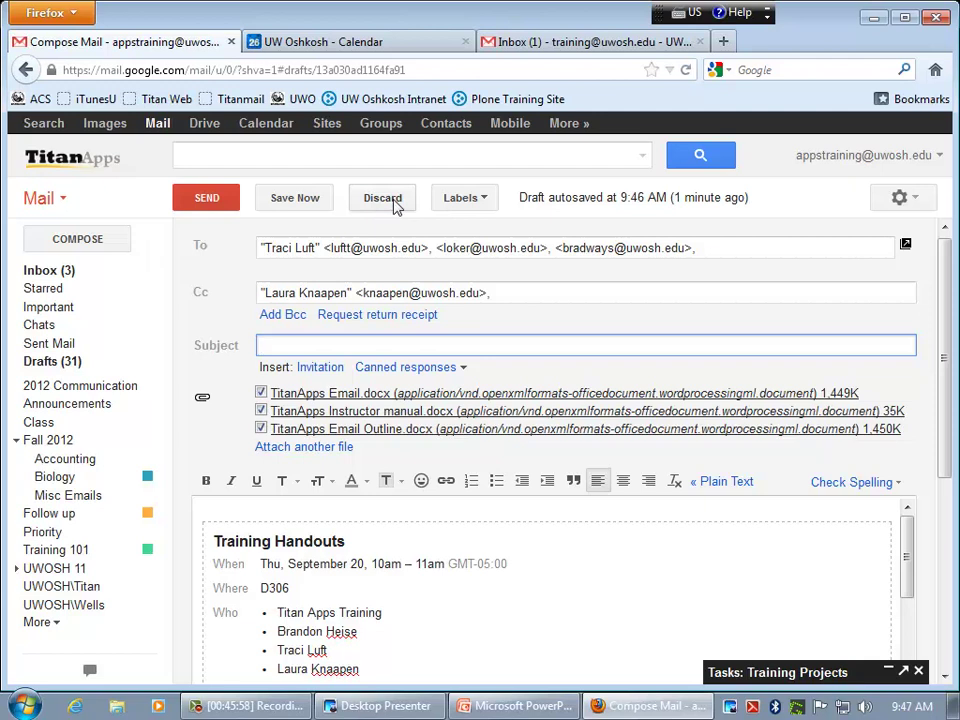
pyautogui.click(81, 274)
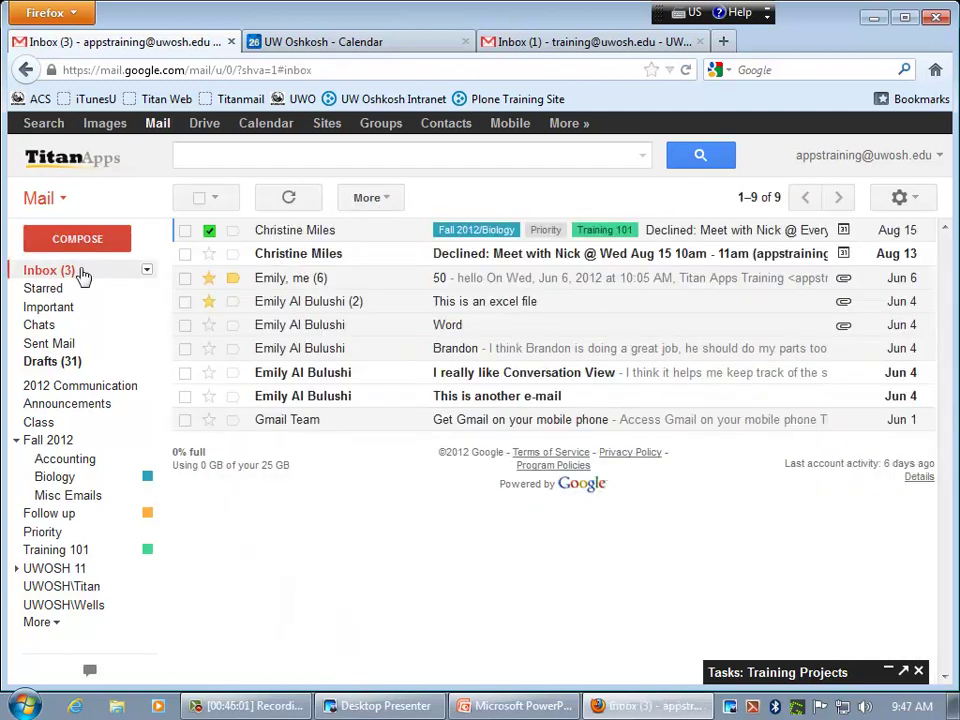
pyautogui.click(58, 364)
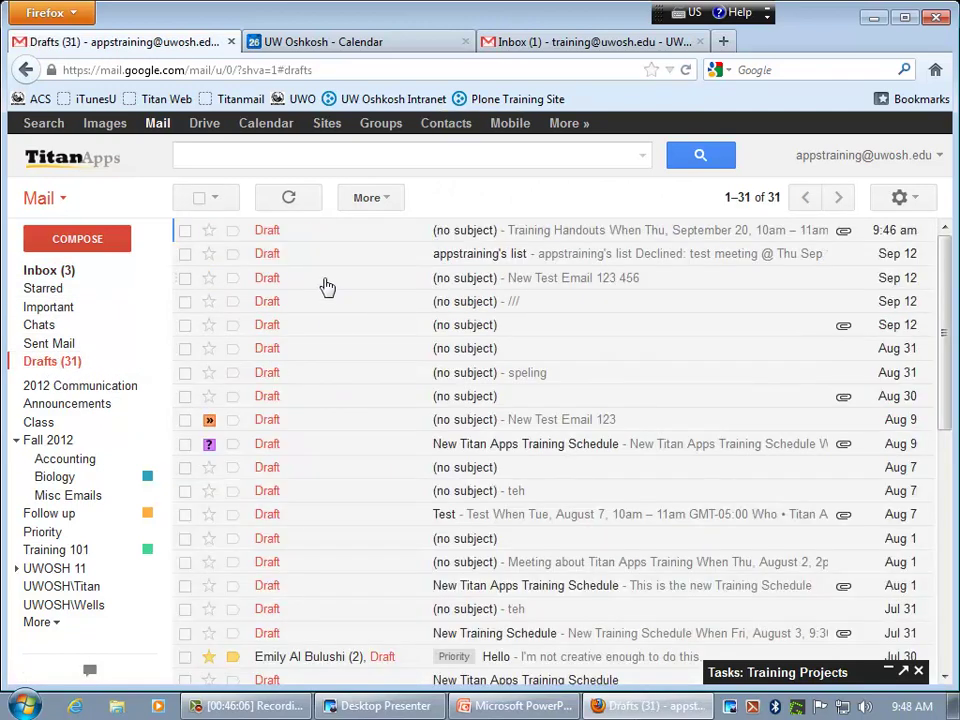
pyautogui.click(472, 237)
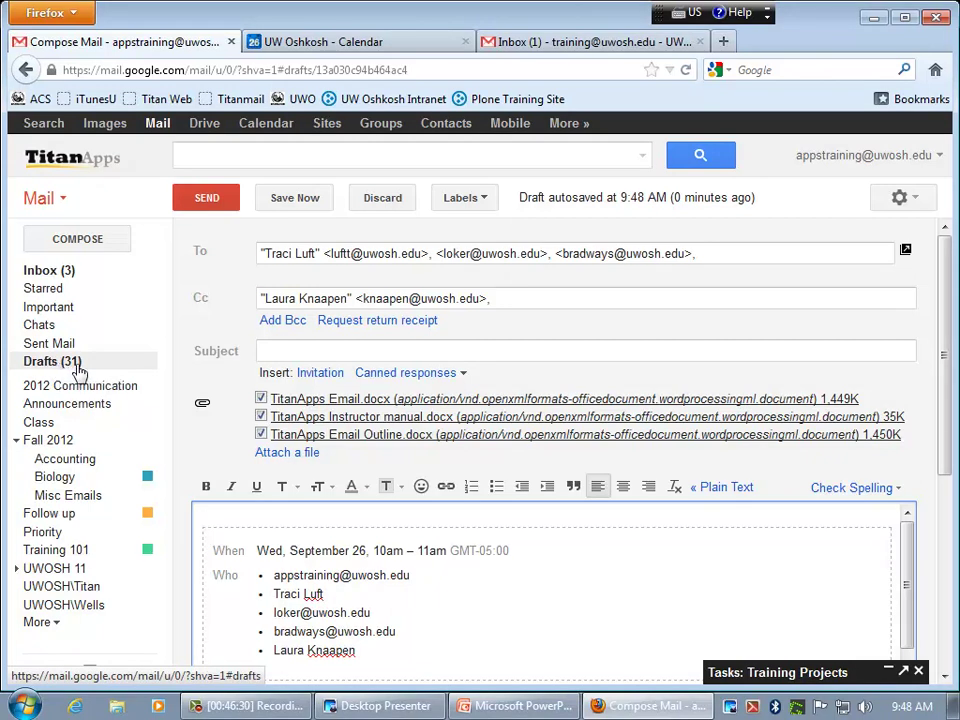
# - Return via the Inbox to Drafts and open the '(no subject) - IT Staff Meeting' draft
pyautogui.click(71, 271)
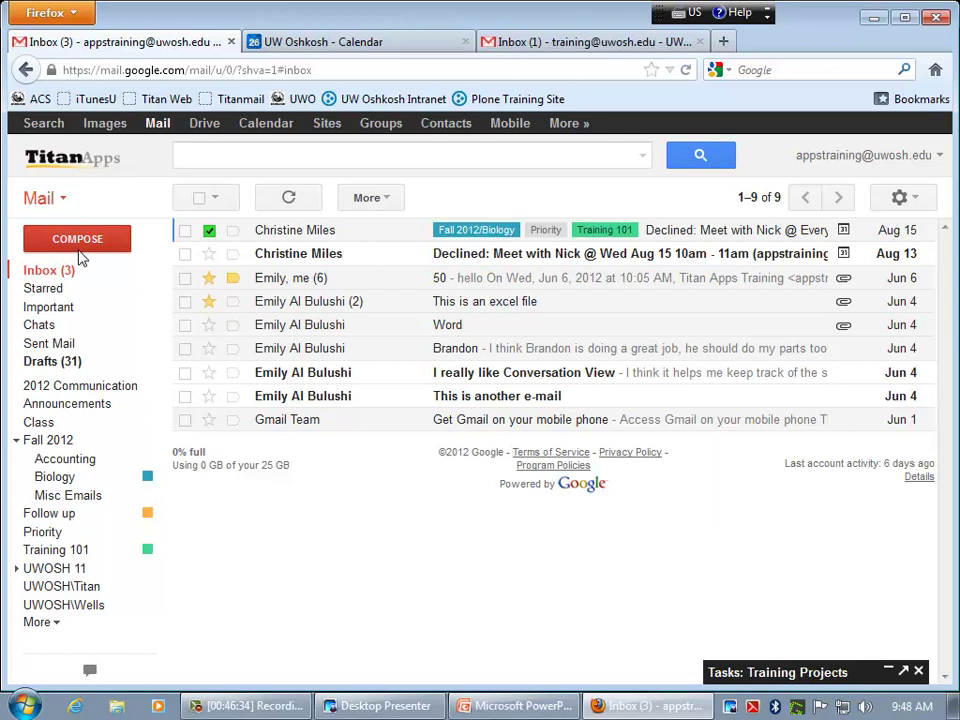
pyautogui.click(112, 363)
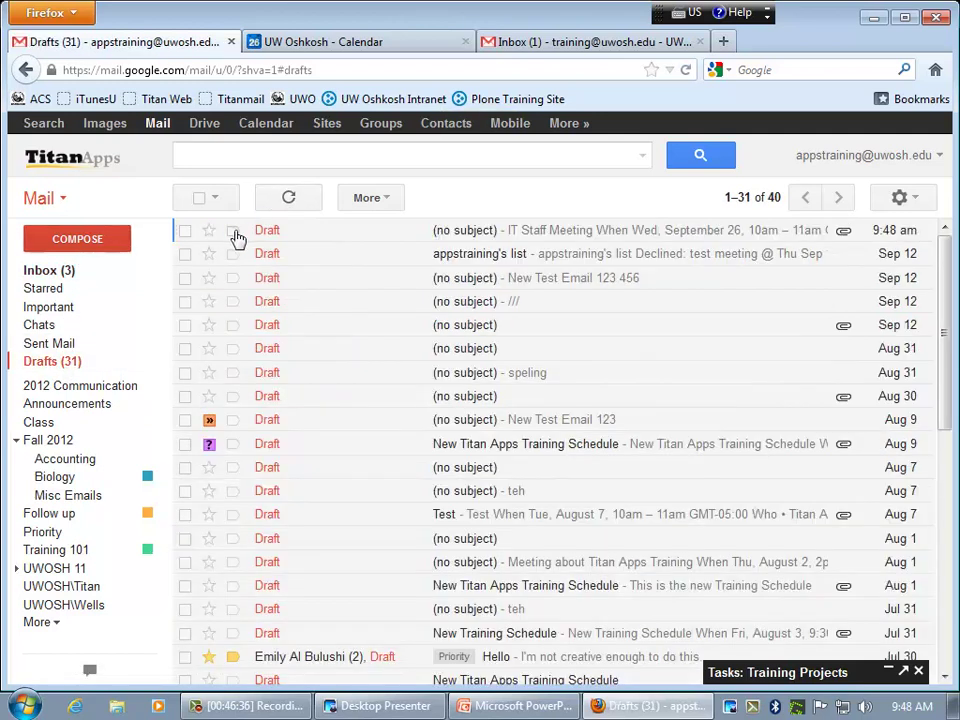
pyautogui.click(431, 230)
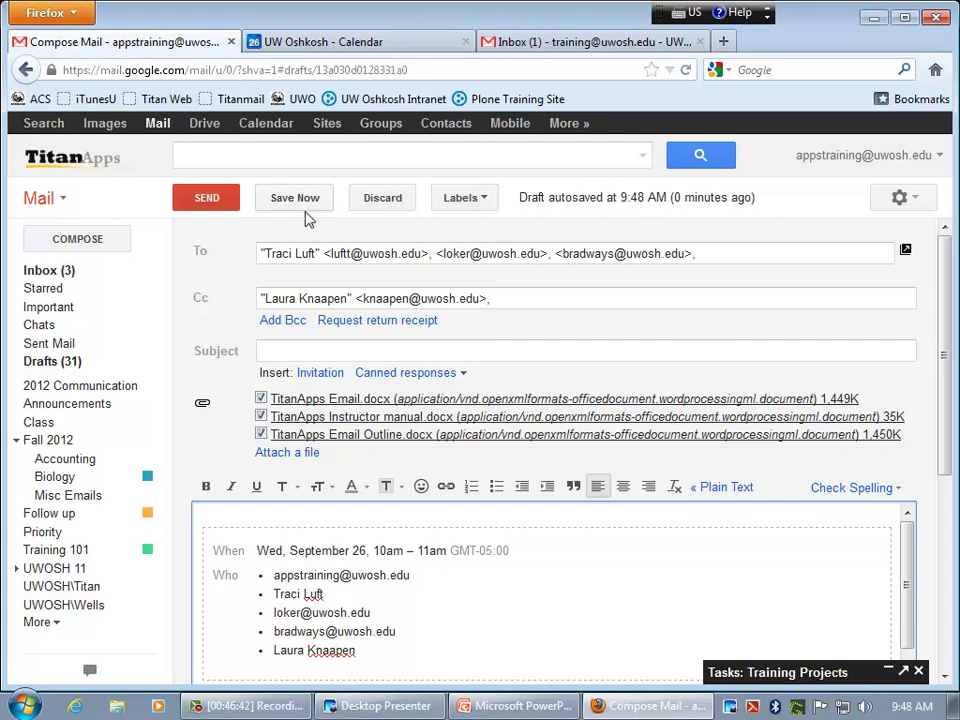
# - Glance at the draft's Labels list, then pop the draft into its own window, move it, and close it
pyautogui.click(476, 203)
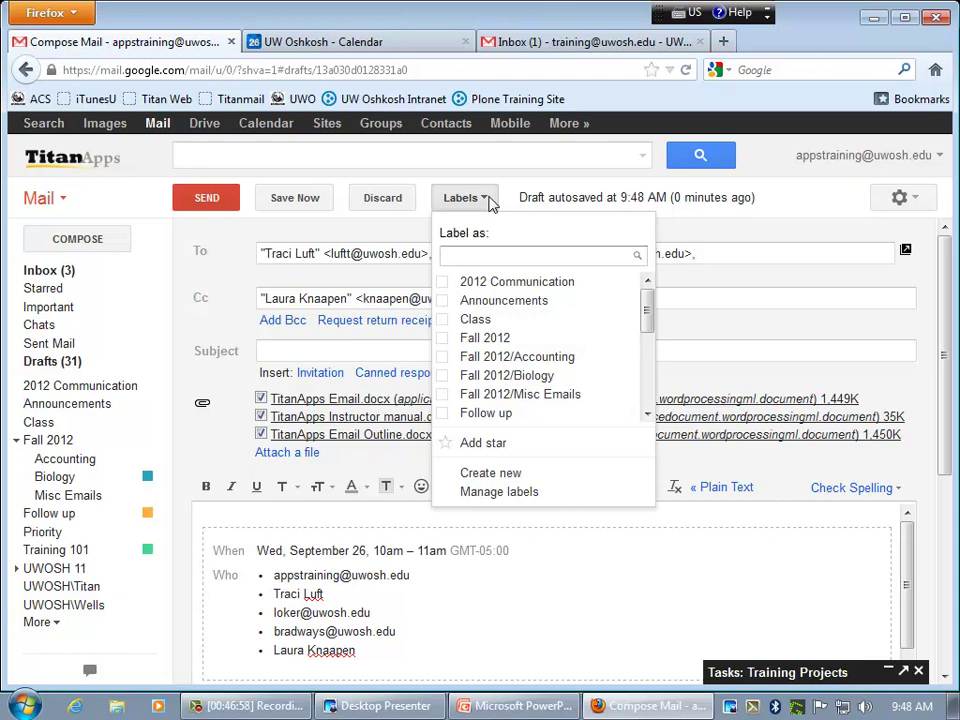
pyautogui.click(488, 200)
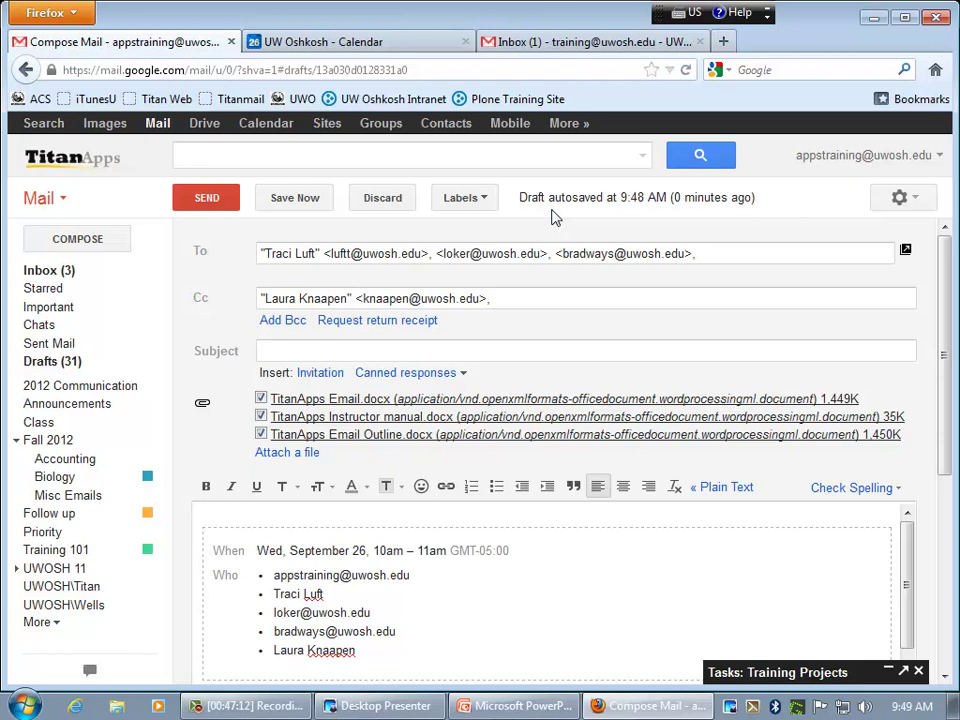
pyautogui.click(906, 253)
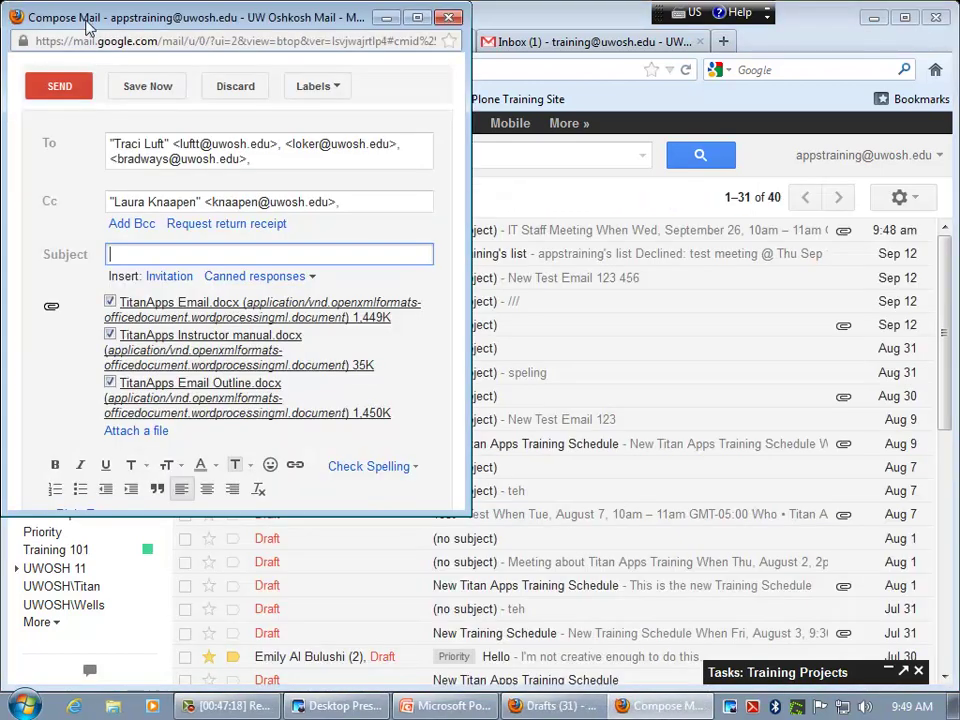
pyautogui.moveTo(85, 20); pyautogui.dragTo(517, 107)
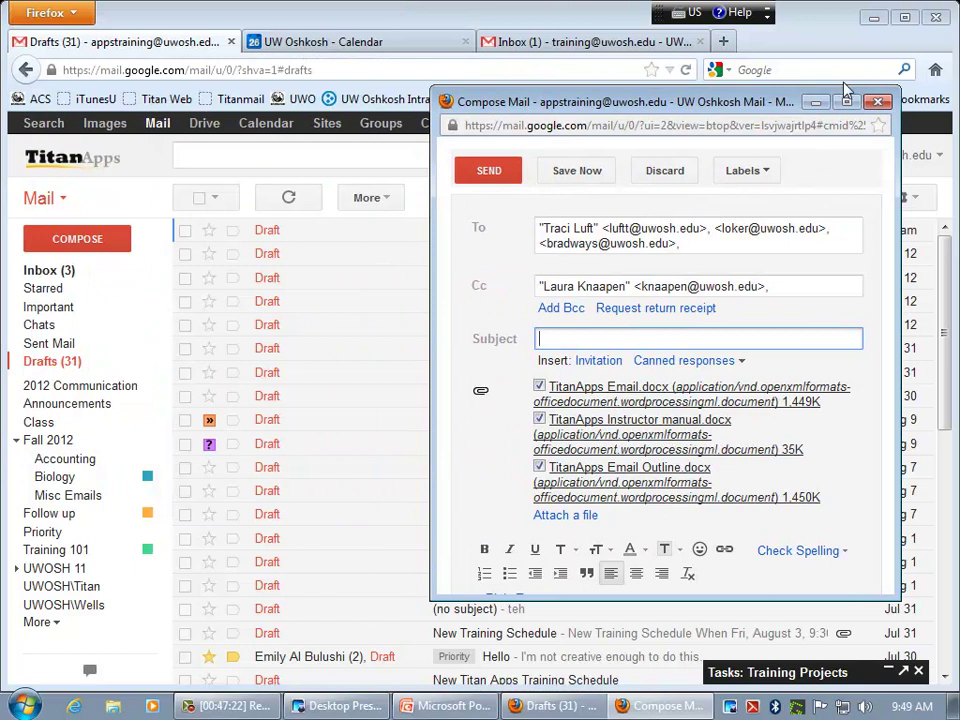
pyautogui.click(877, 102)
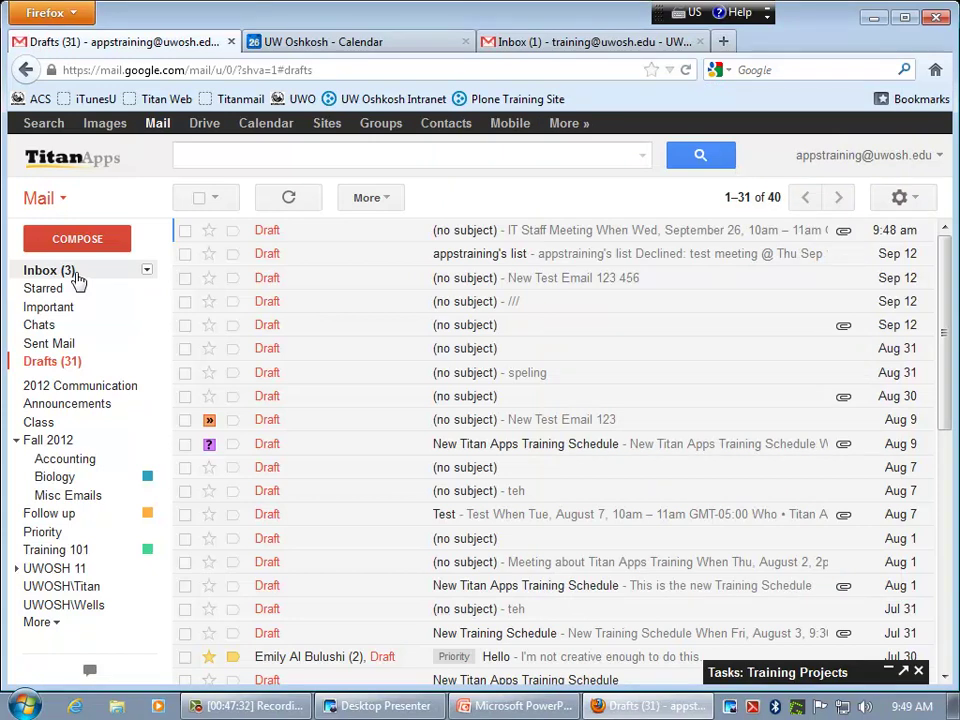
# - From the Inbox, expand the full label list with More and open the empty Spam folder
pyautogui.click(78, 275)
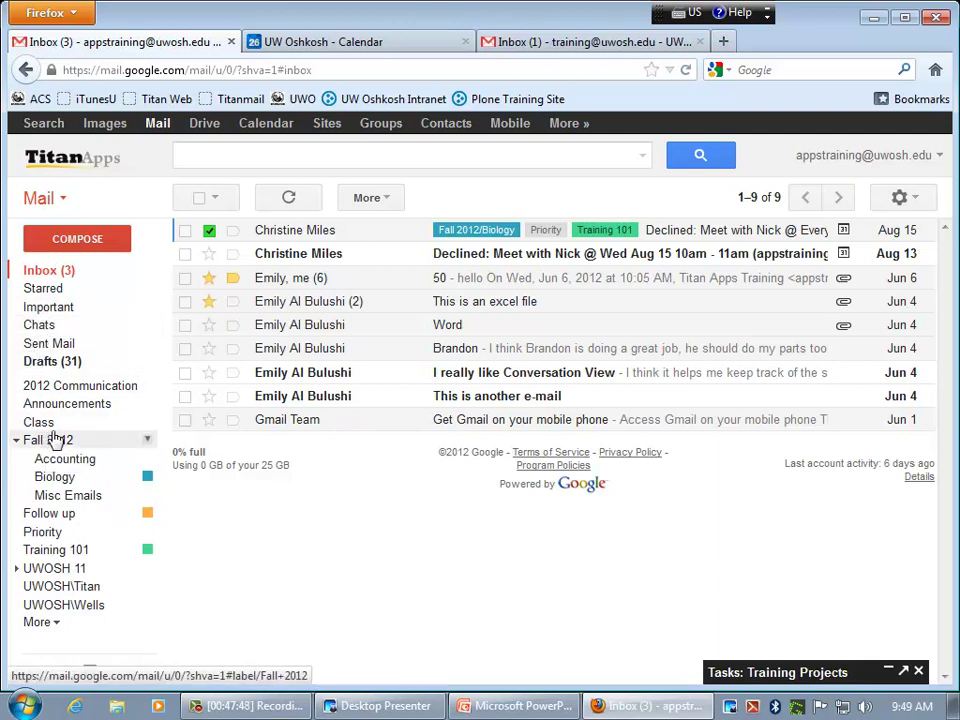
pyautogui.click(38, 622)
pyautogui.moveTo(150, 523); pyautogui.dragTo(150, 589)
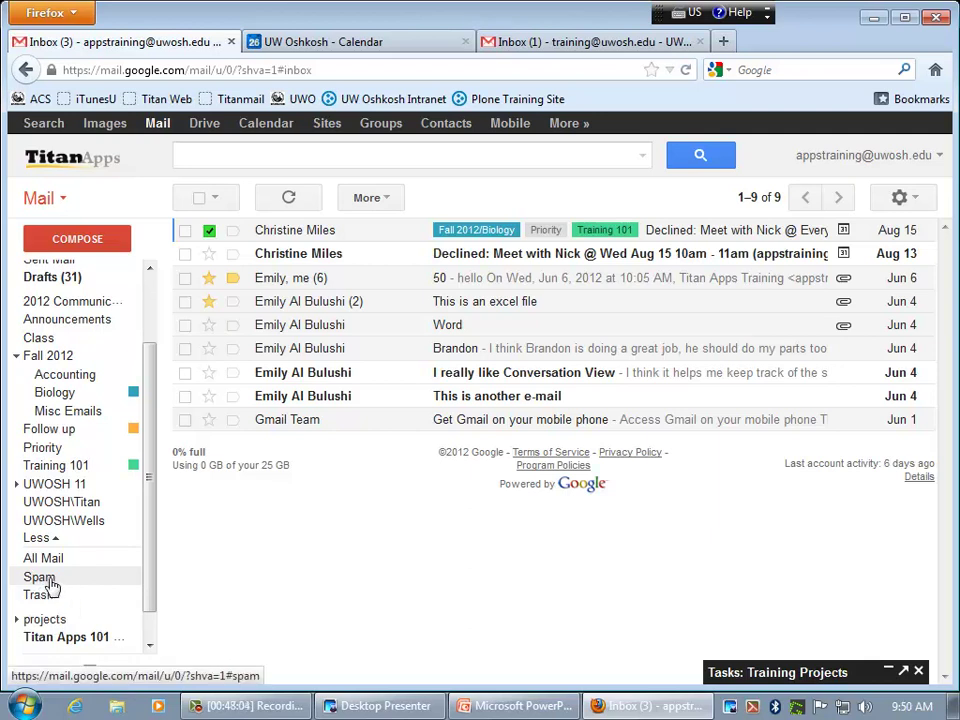
pyautogui.click(53, 586)
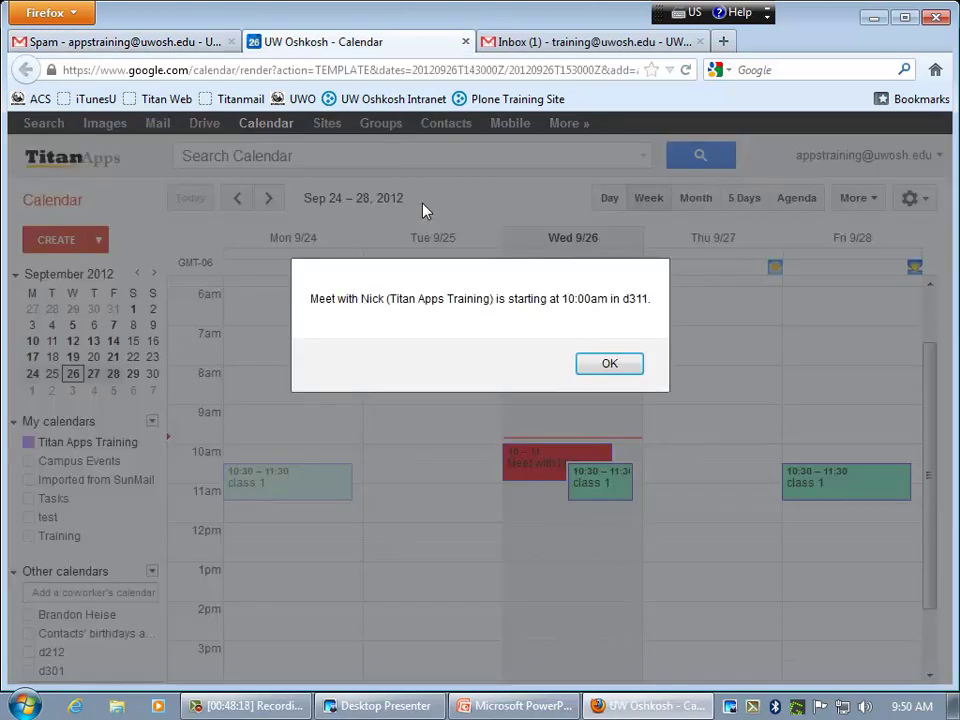
# - Dismiss the 10:00am meeting reminder in Calendar and switch back to the Gmail Spam tab
pyautogui.click(620, 368)
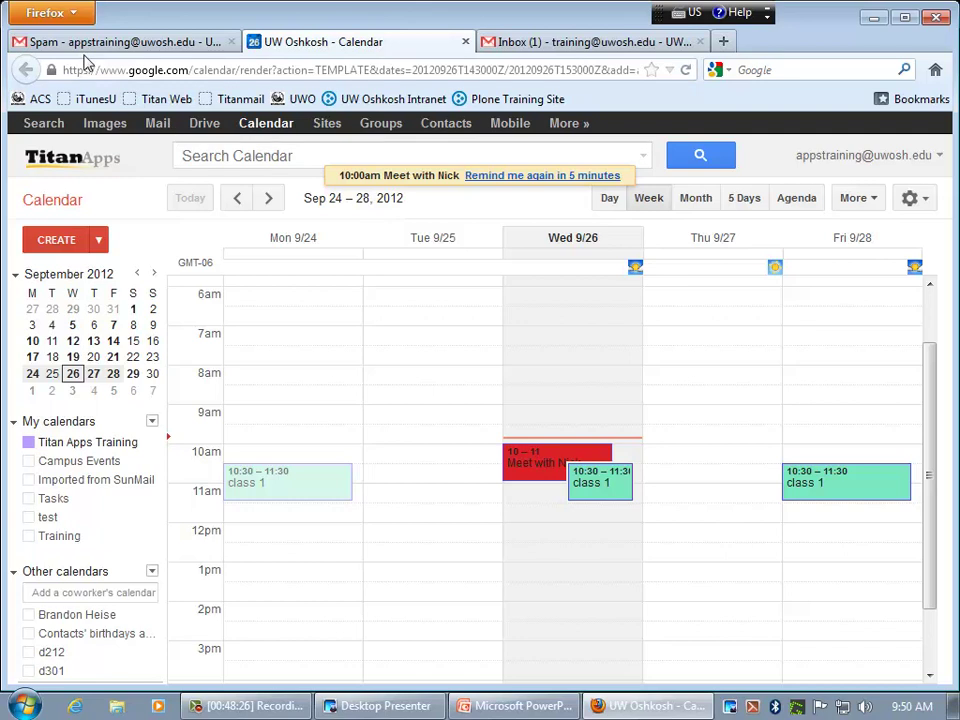
pyautogui.click(65, 42)
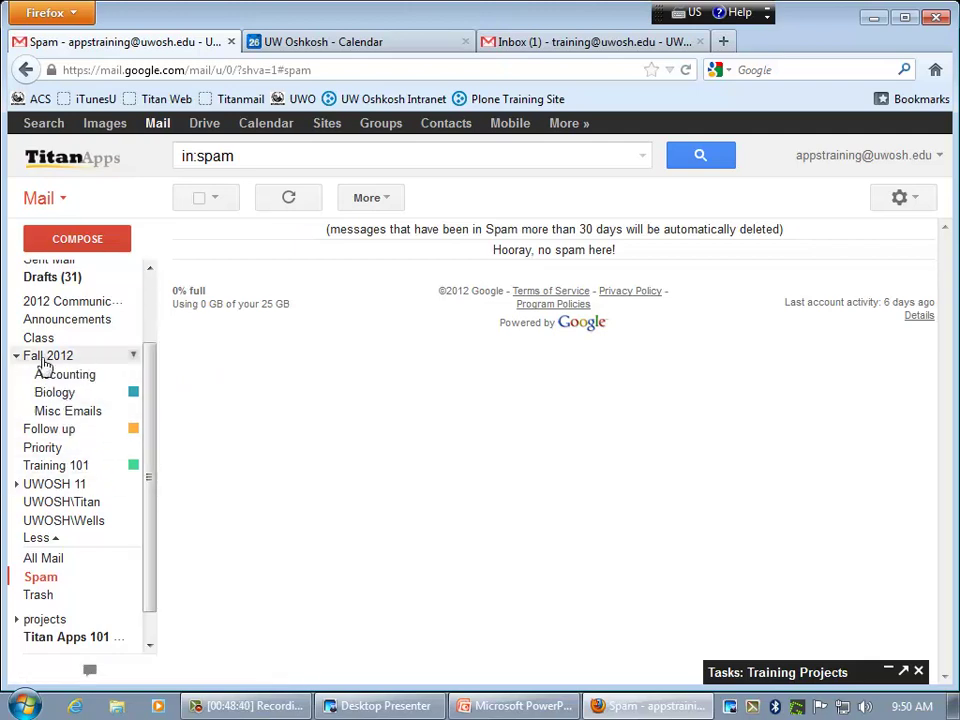
# - Browse Fall 2012, its Accounting and Misc Emails sub-labels, then expand the full label list
pyautogui.click(66, 360)
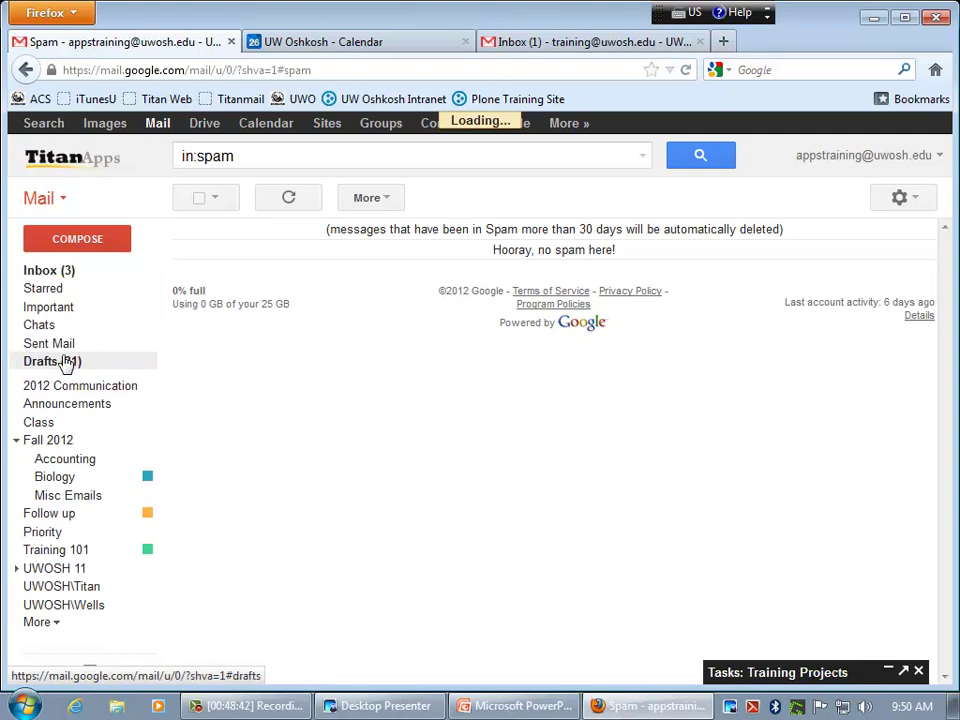
pyautogui.click(70, 458)
pyautogui.click(86, 495)
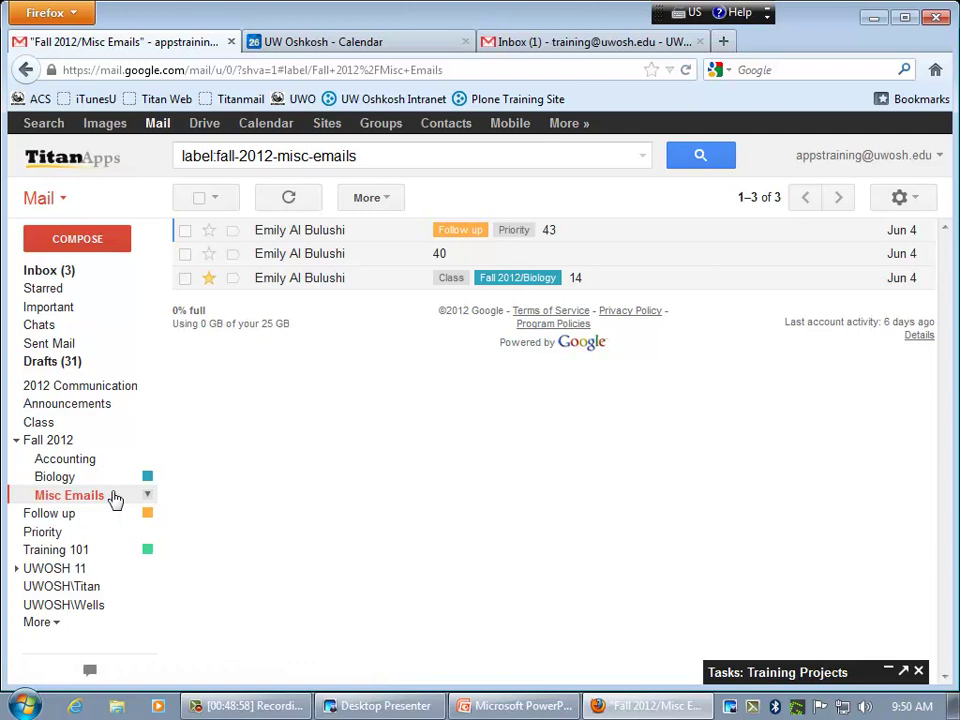
pyautogui.click(46, 627)
pyautogui.moveTo(150, 529); pyautogui.dragTo(148, 637)
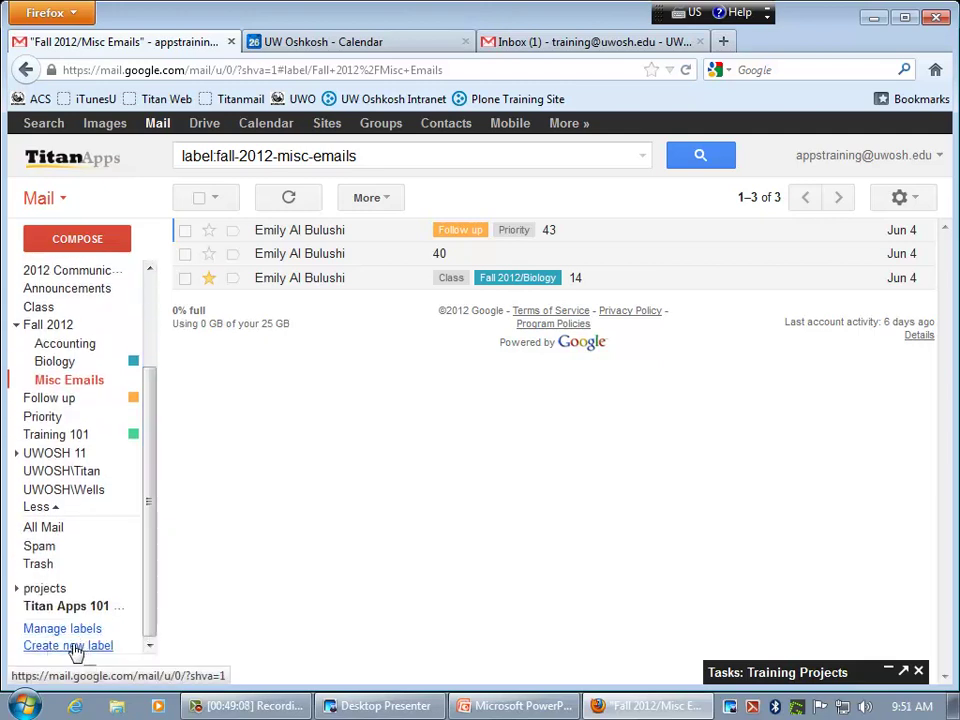
# - Create the label 'Biology 101' with Nest label under set to Fall 2012
pyautogui.click(76, 648)
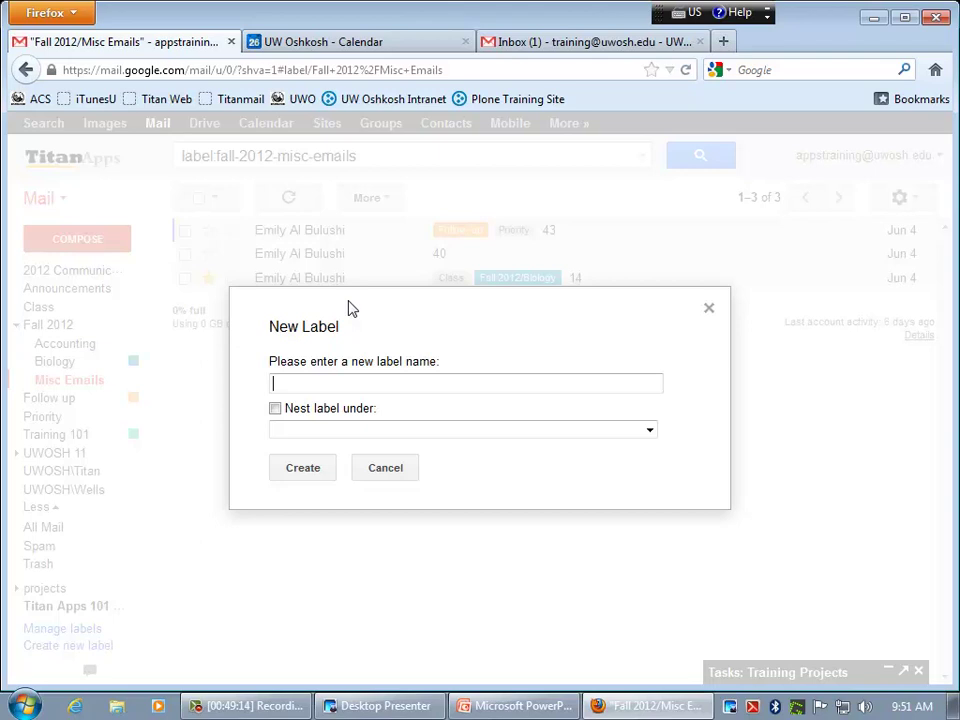
pyautogui.write('Biology 101')
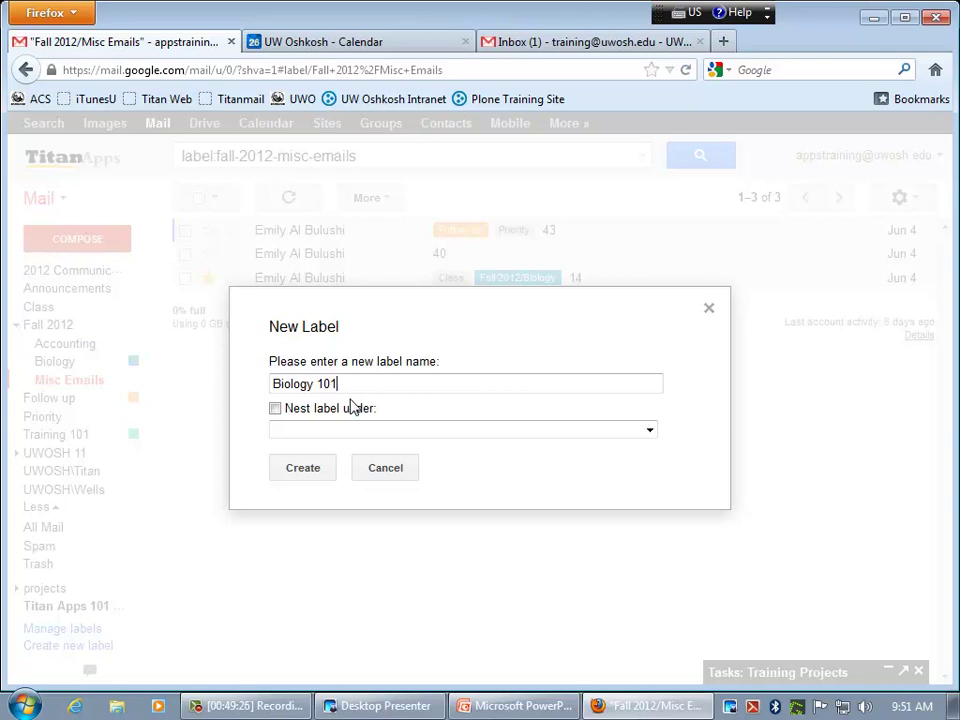
pyautogui.click(281, 412)
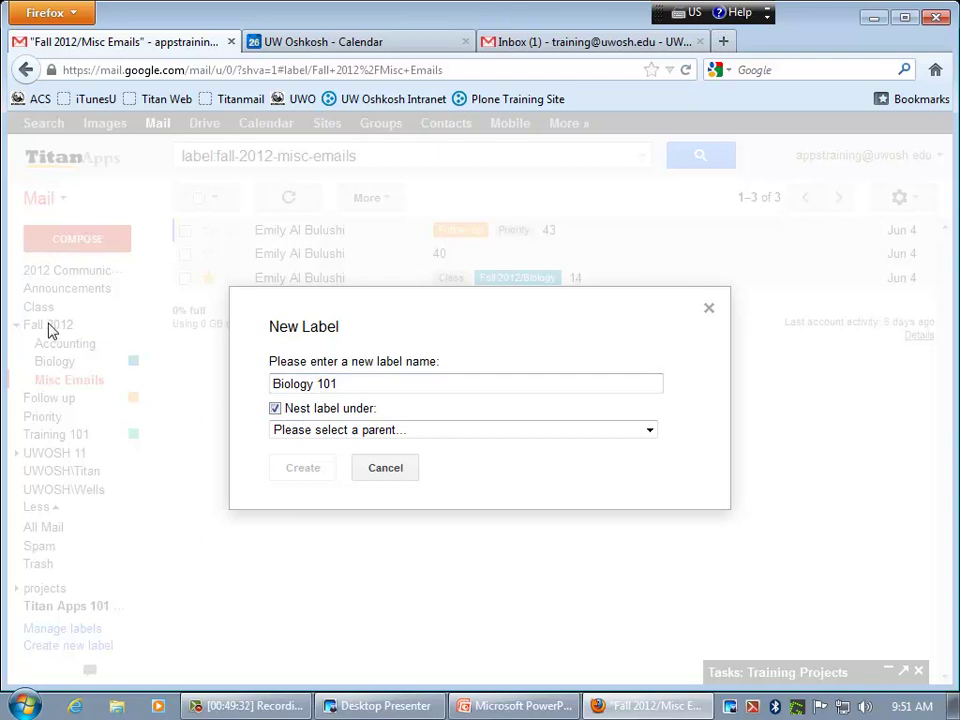
pyautogui.click(378, 432)
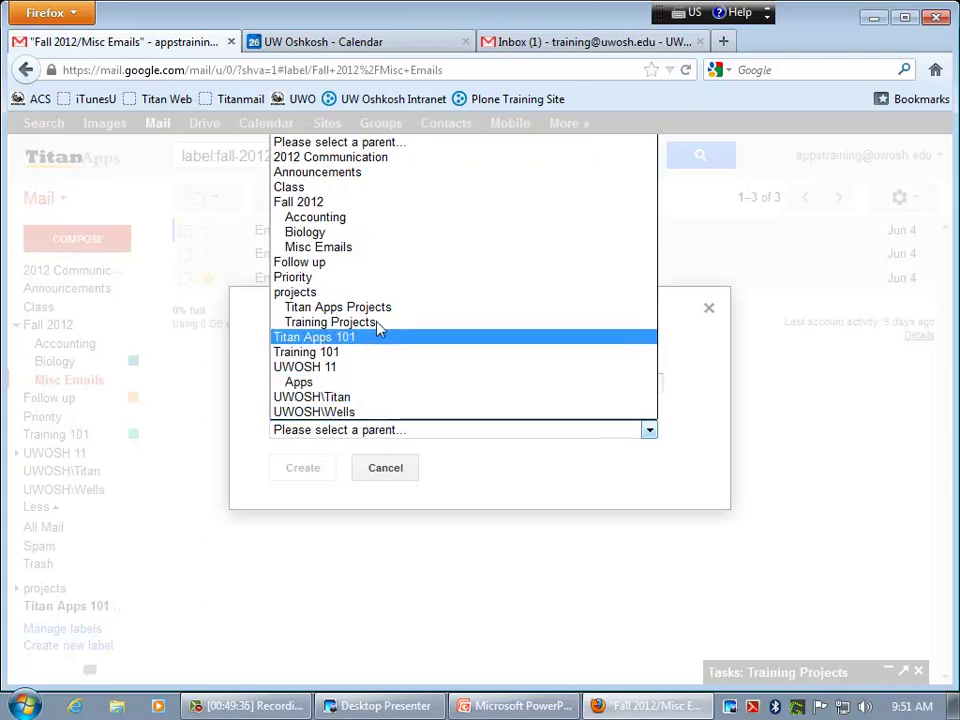
pyautogui.click(308, 203)
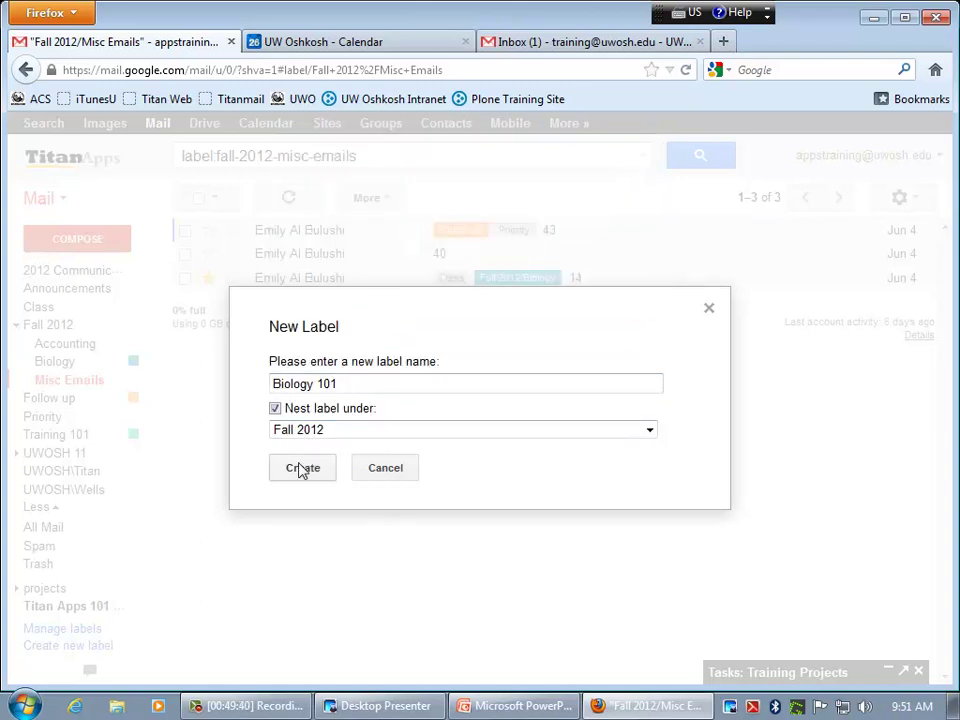
pyautogui.click(300, 468)
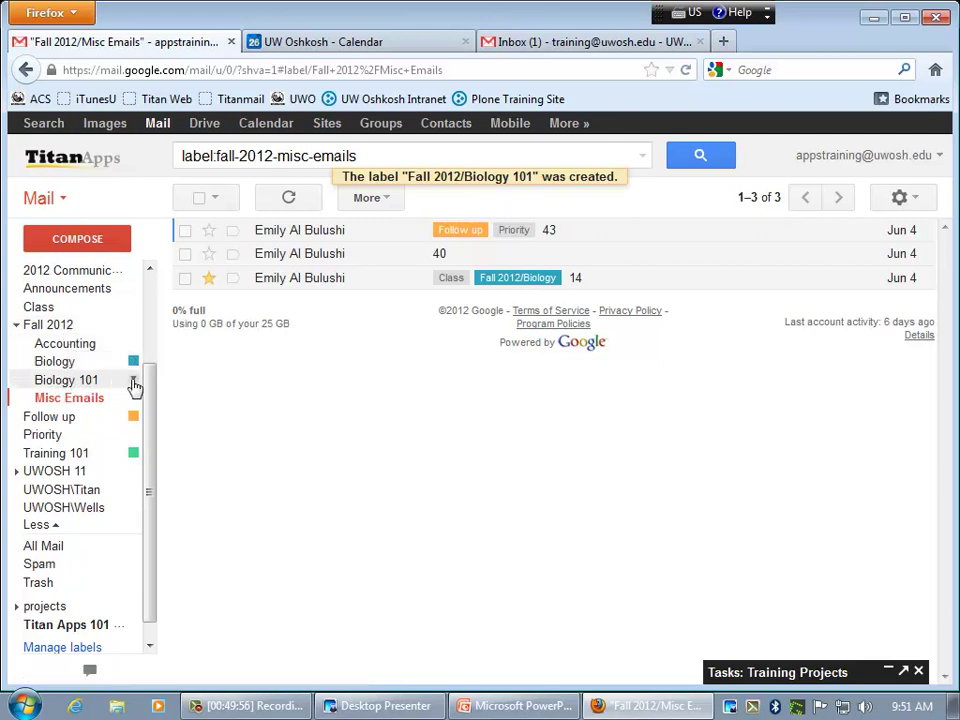
pyautogui.click(133, 380)
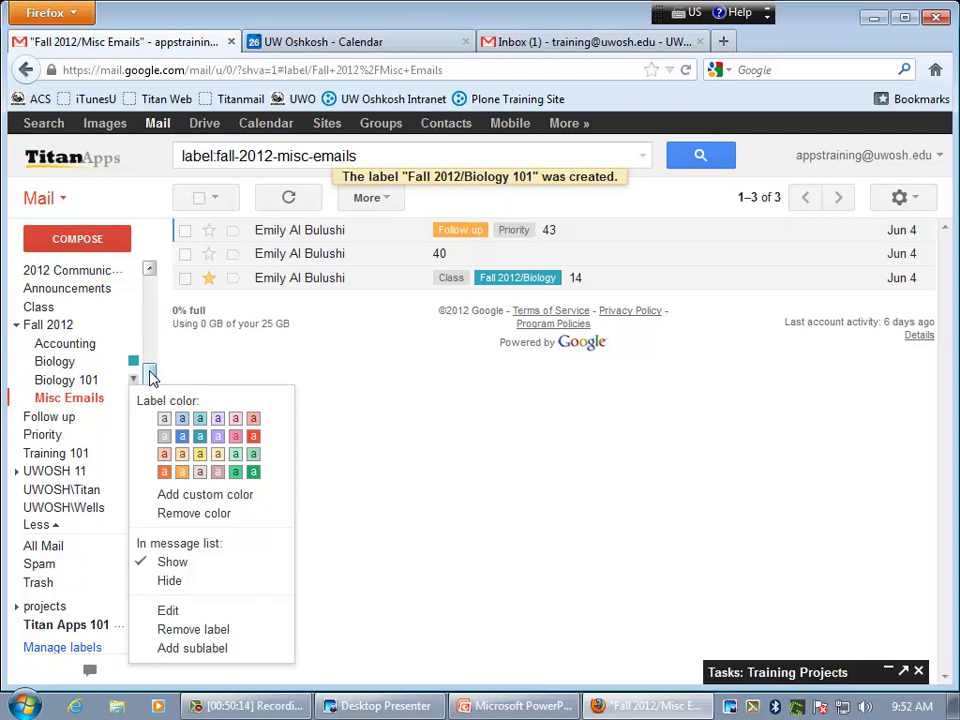
pyautogui.click(153, 377)
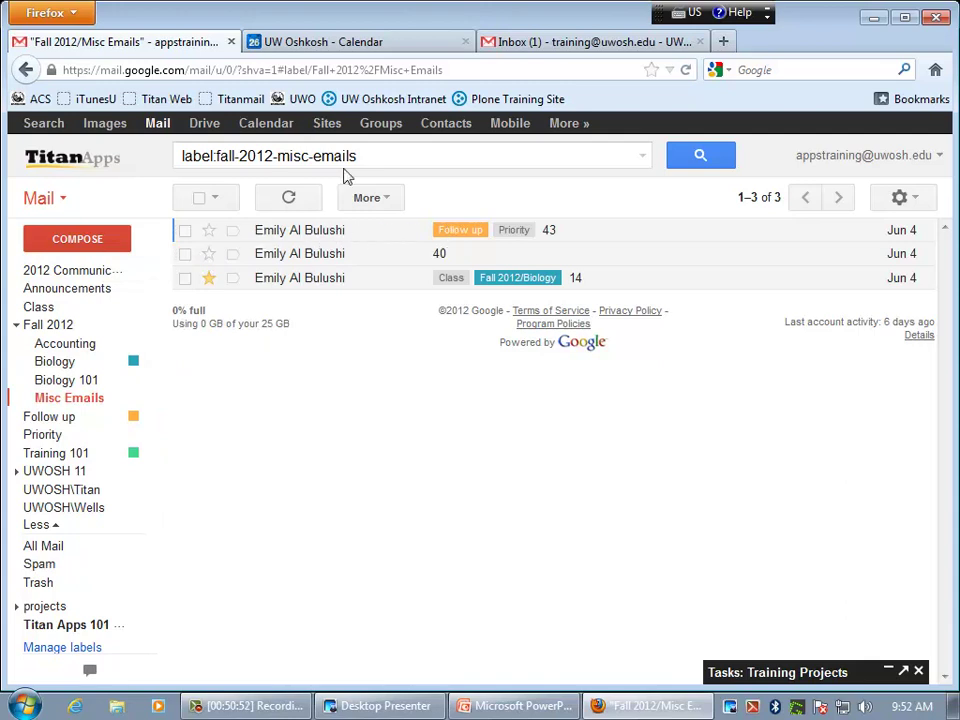
# - Clear the selection in the label search box and open the conversation titled '43'
pyautogui.moveTo(384, 156); pyautogui.dragTo(150, 160)
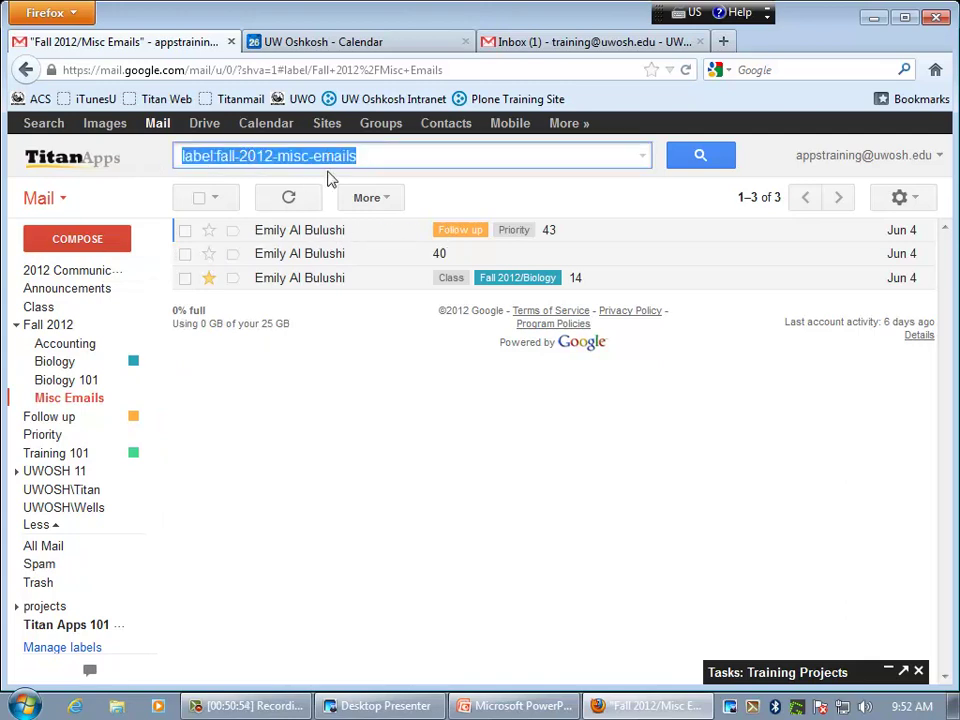
pyautogui.click(430, 158)
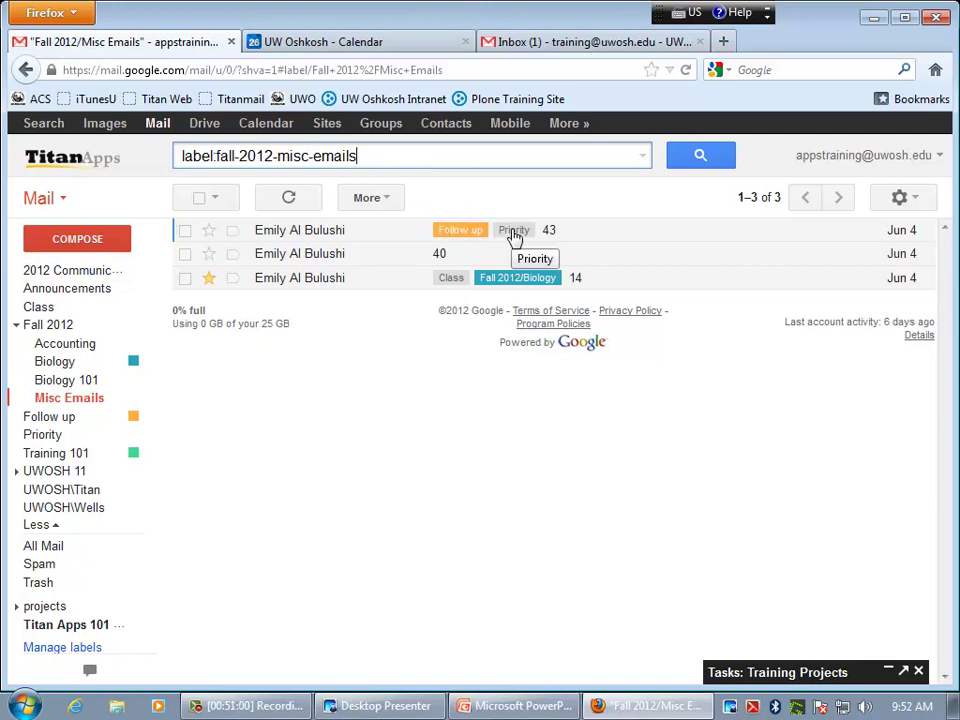
pyautogui.click(330, 234)
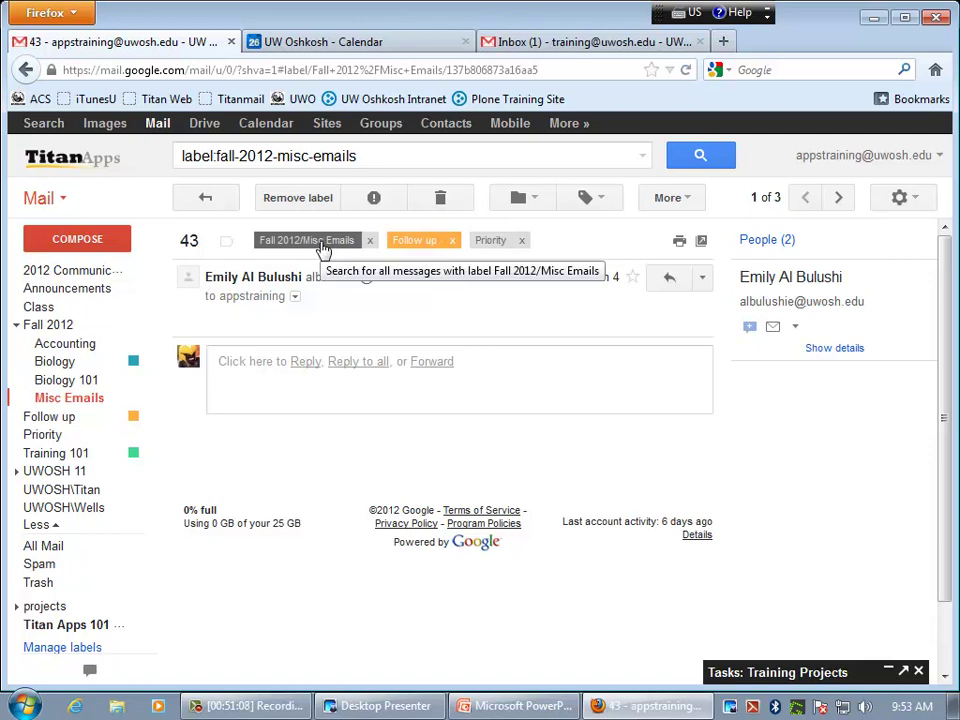
# - Tick Class in the Labels menu and apply it to conversation 43
pyautogui.click(603, 203)
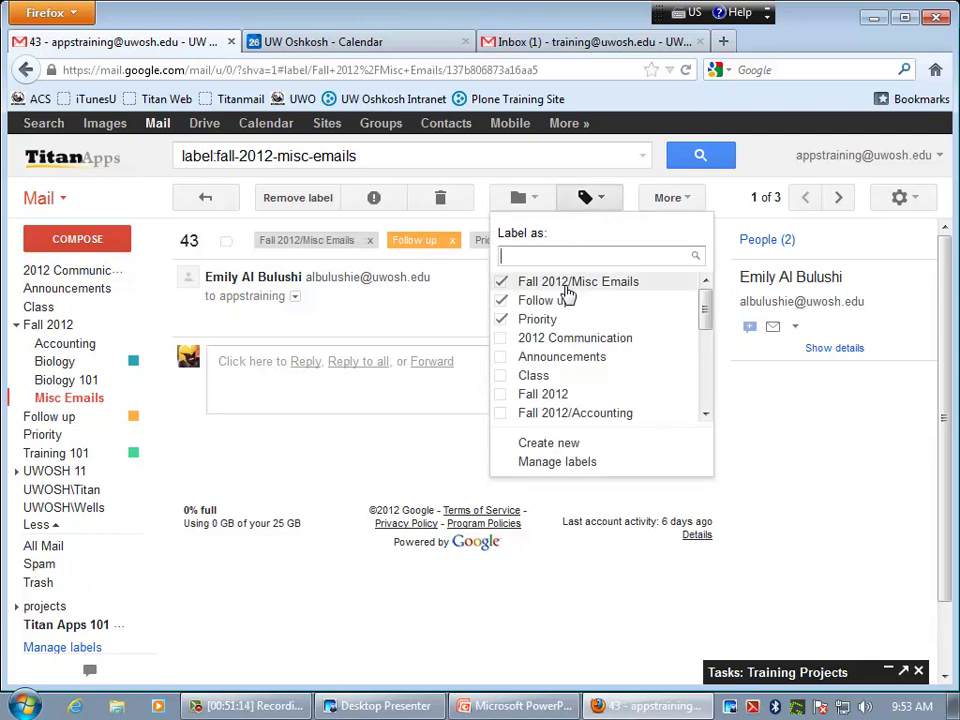
pyautogui.click(502, 379)
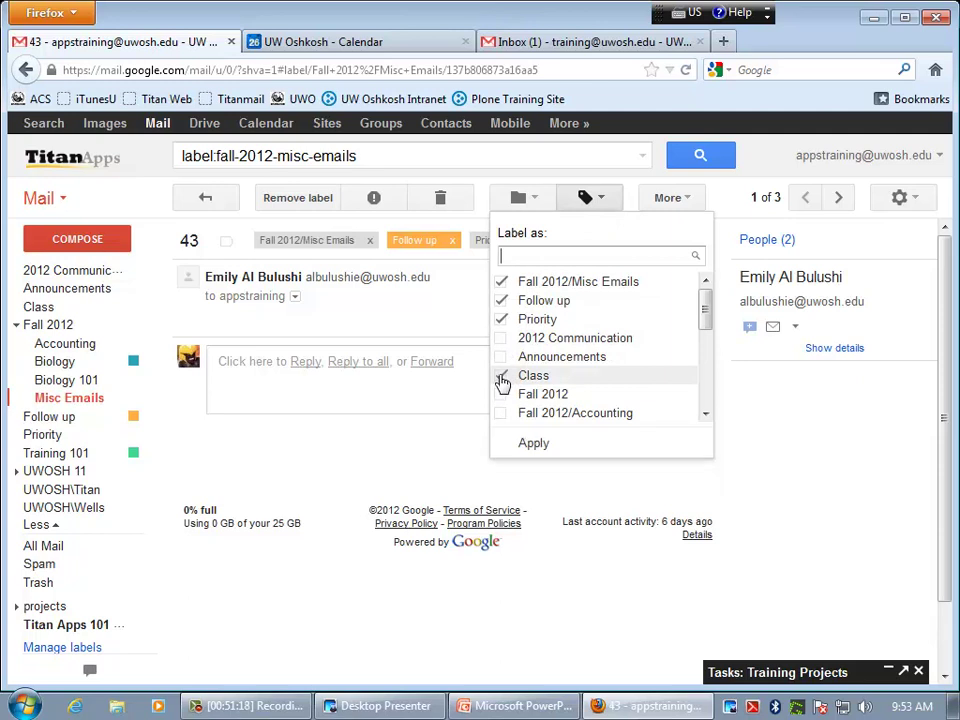
pyautogui.click(535, 444)
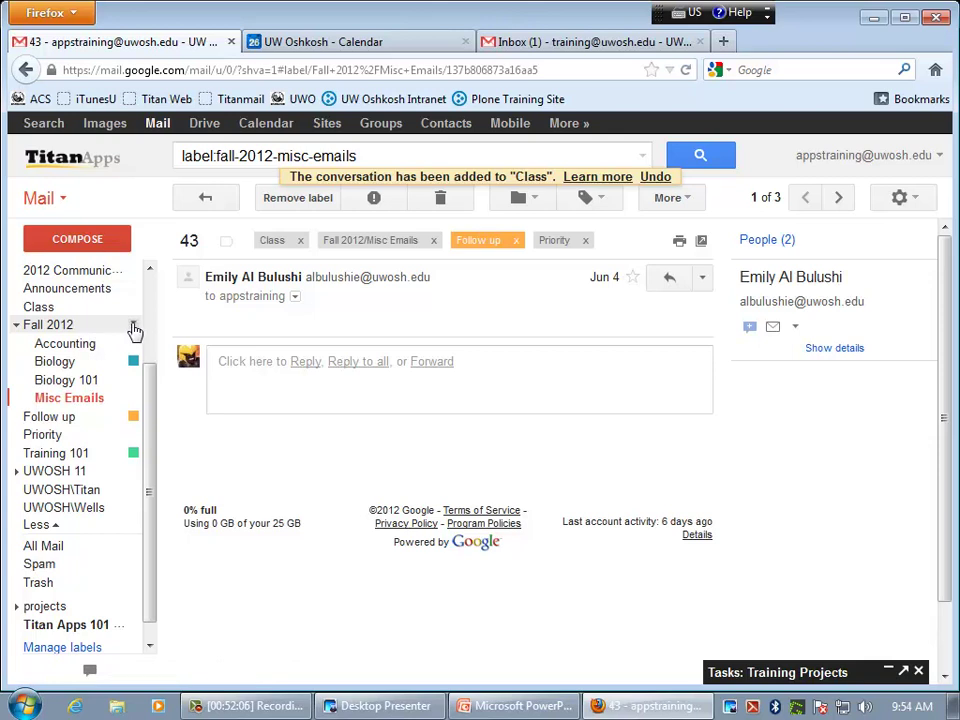
pyautogui.click(134, 327)
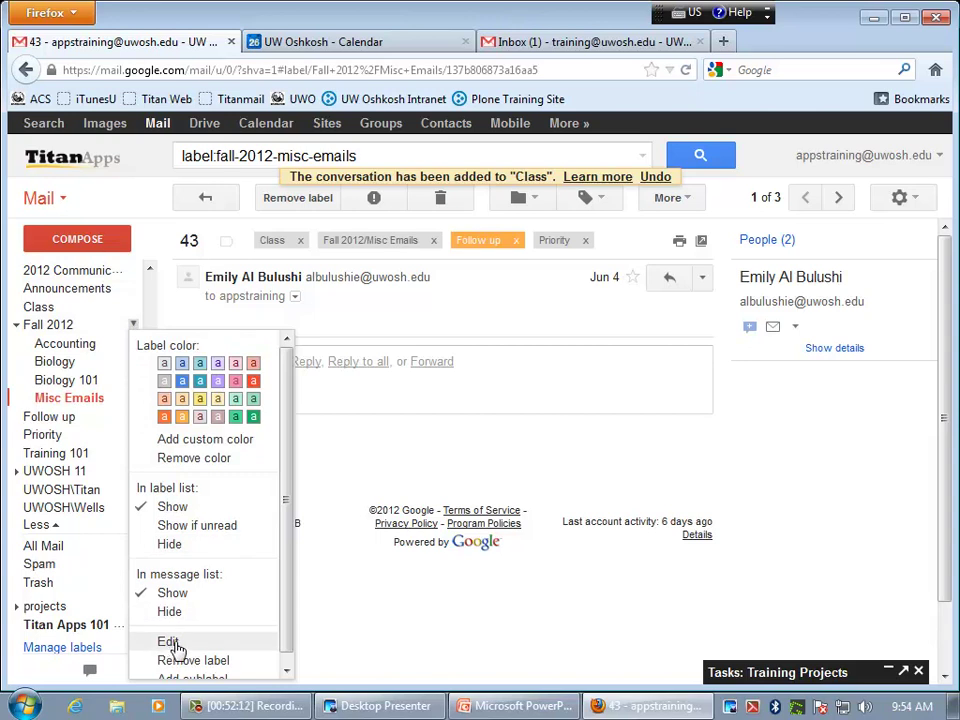
pyautogui.click(170, 642)
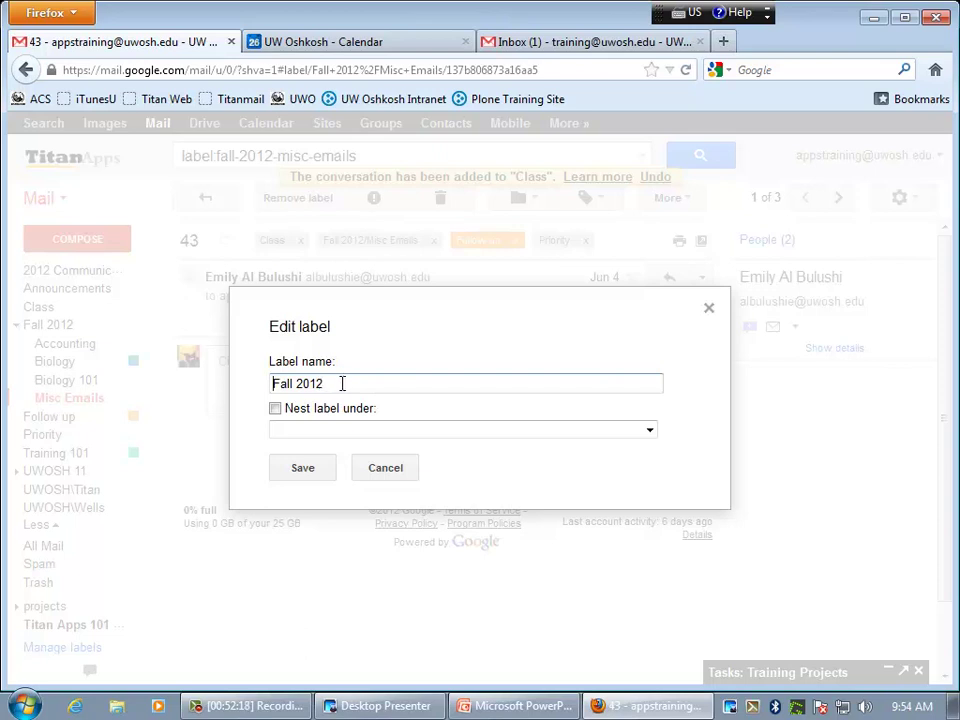
pyautogui.click(275, 409)
pyautogui.click(370, 430)
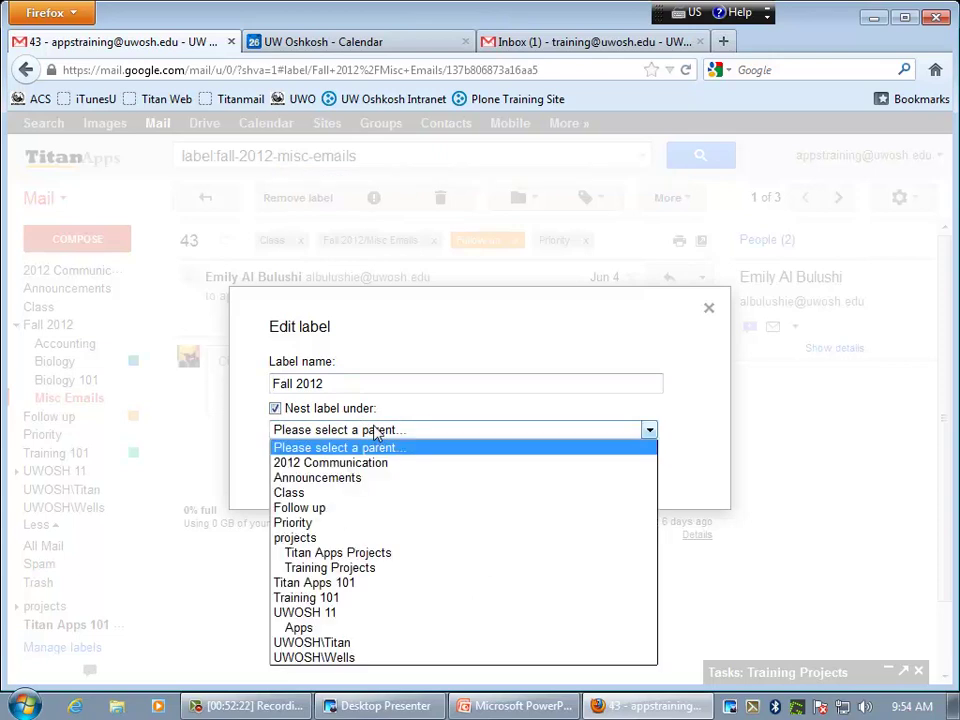
pyautogui.click(288, 427)
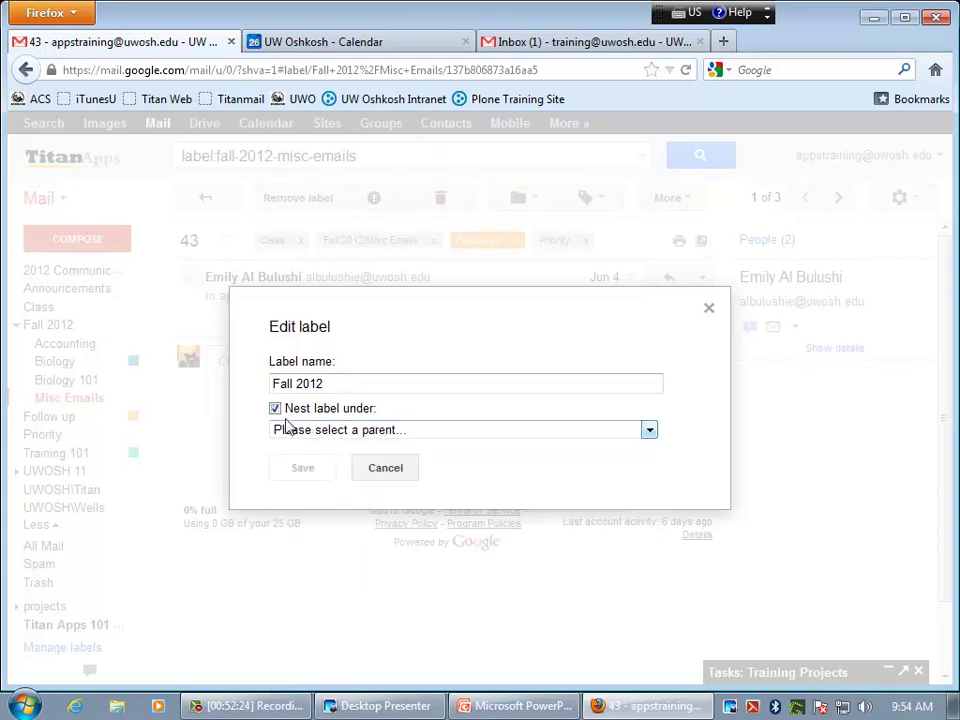
pyautogui.click(275, 409)
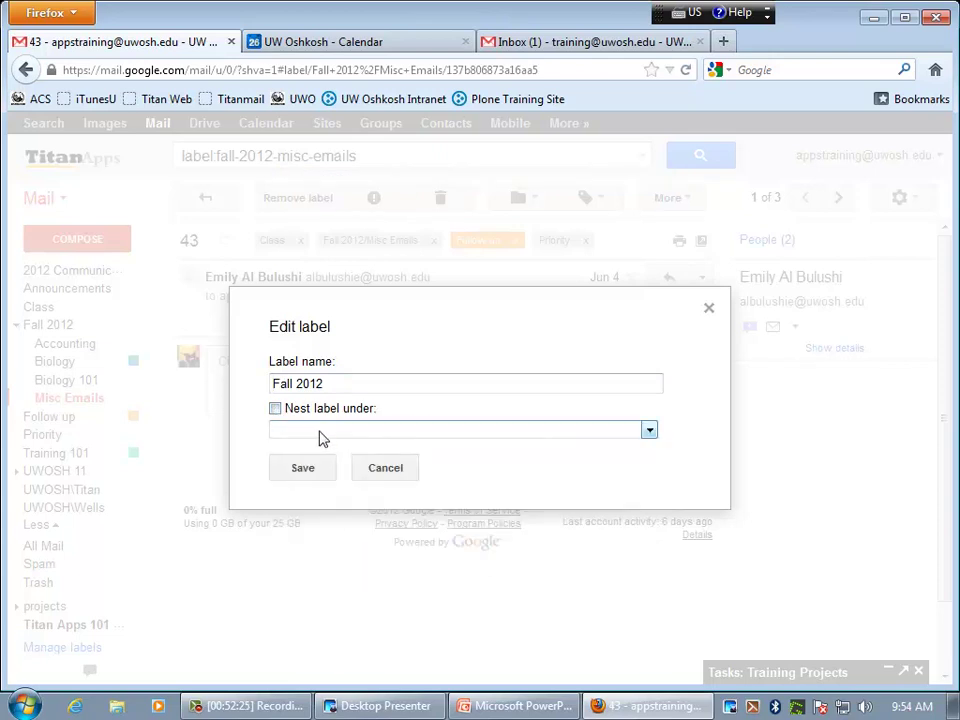
pyautogui.click(395, 469)
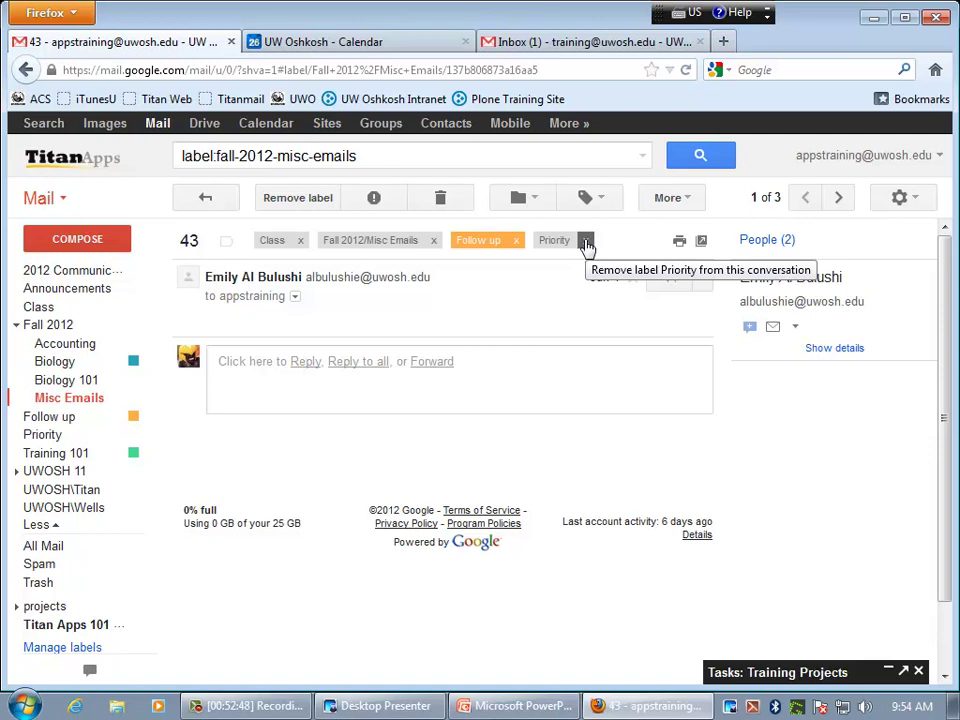
# - Remove the Priority label chip and untick Class in the Labels menu for conversation 43
pyautogui.click(586, 242)
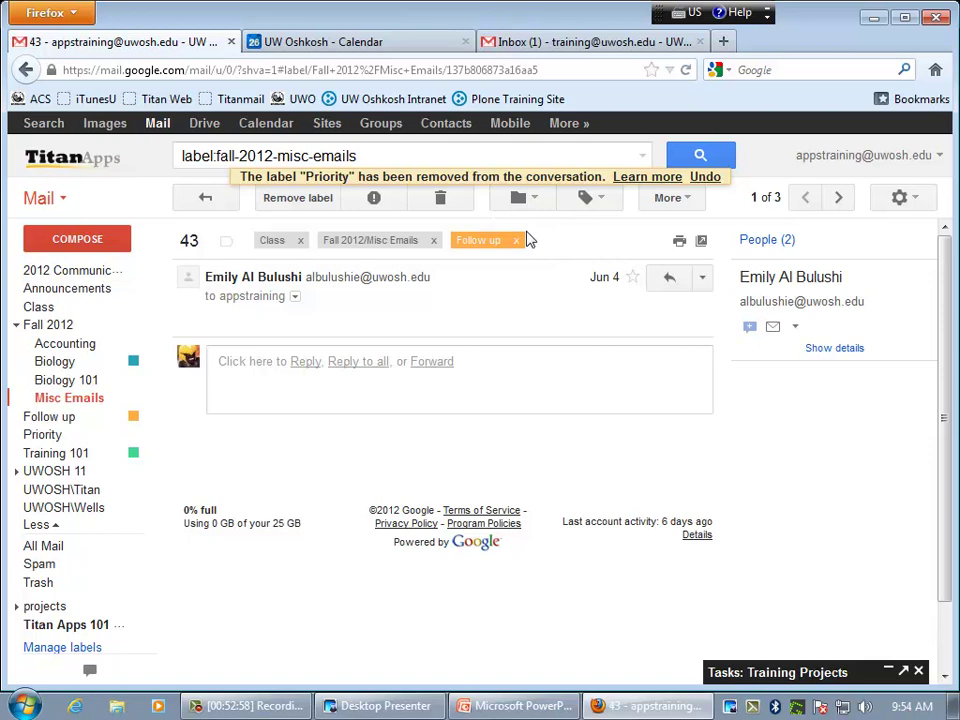
pyautogui.click(586, 199)
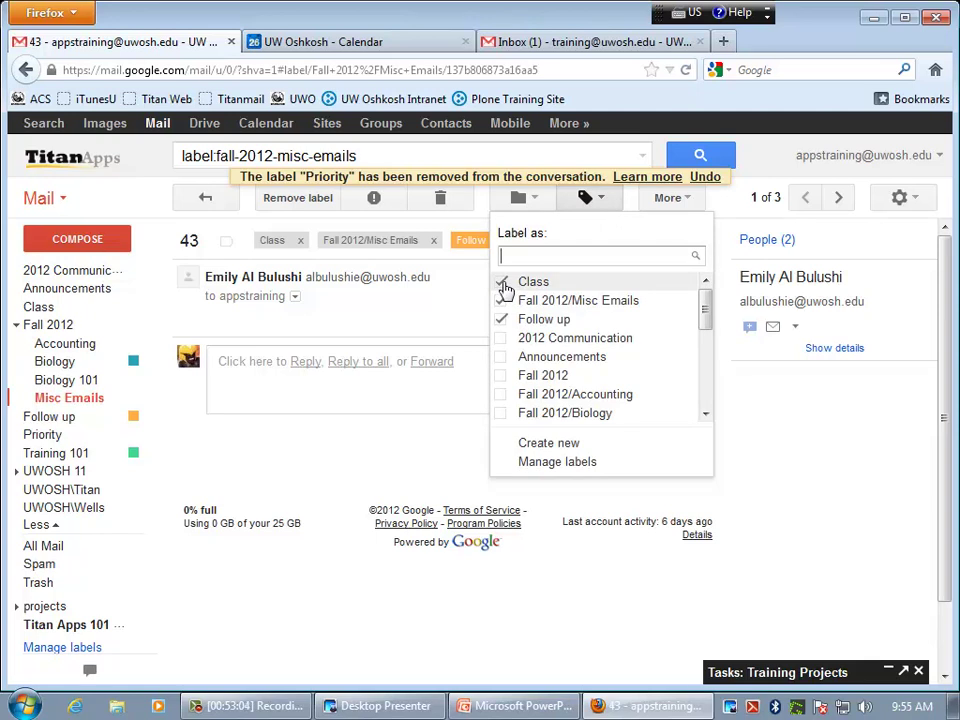
pyautogui.click(502, 284)
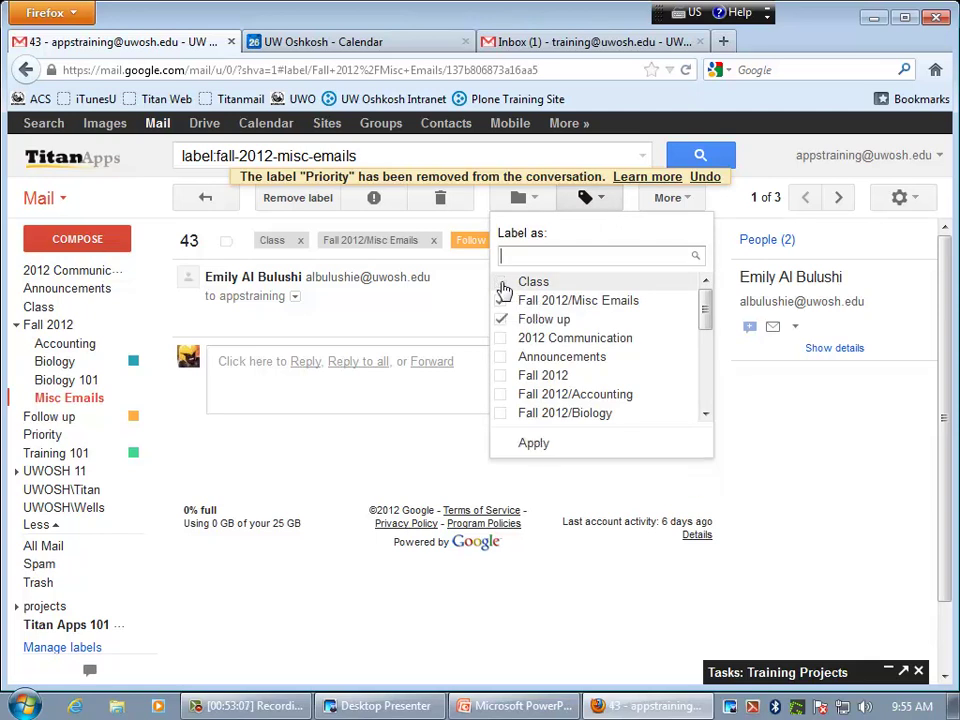
pyautogui.click(535, 445)
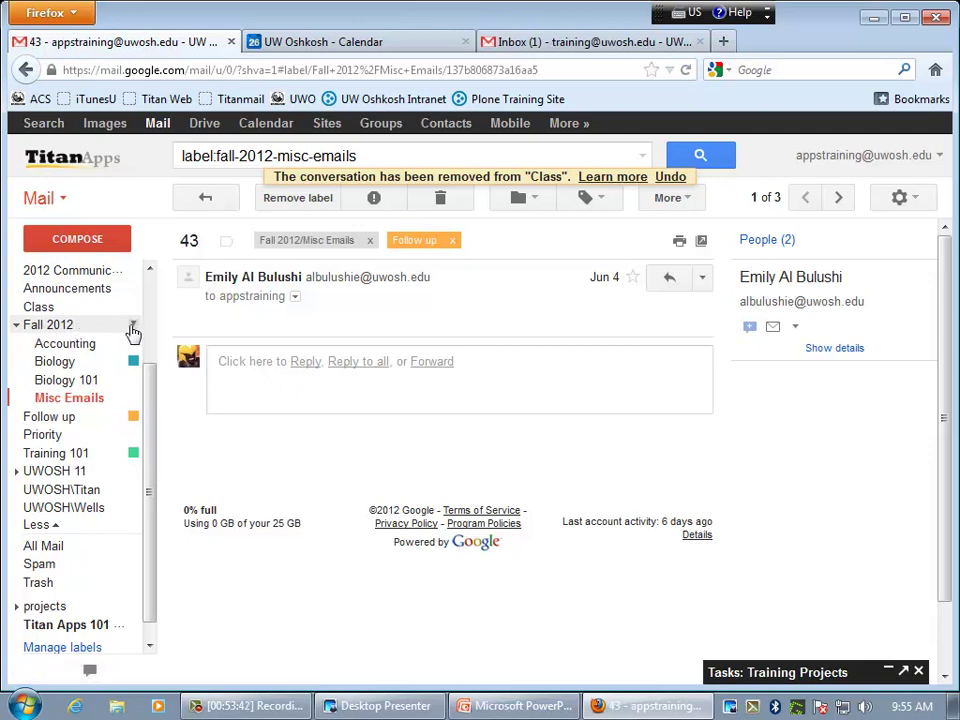
# - Open the Fall 2012 label's options menu, then show the Misc Emails conversation list
pyautogui.click(134, 327)
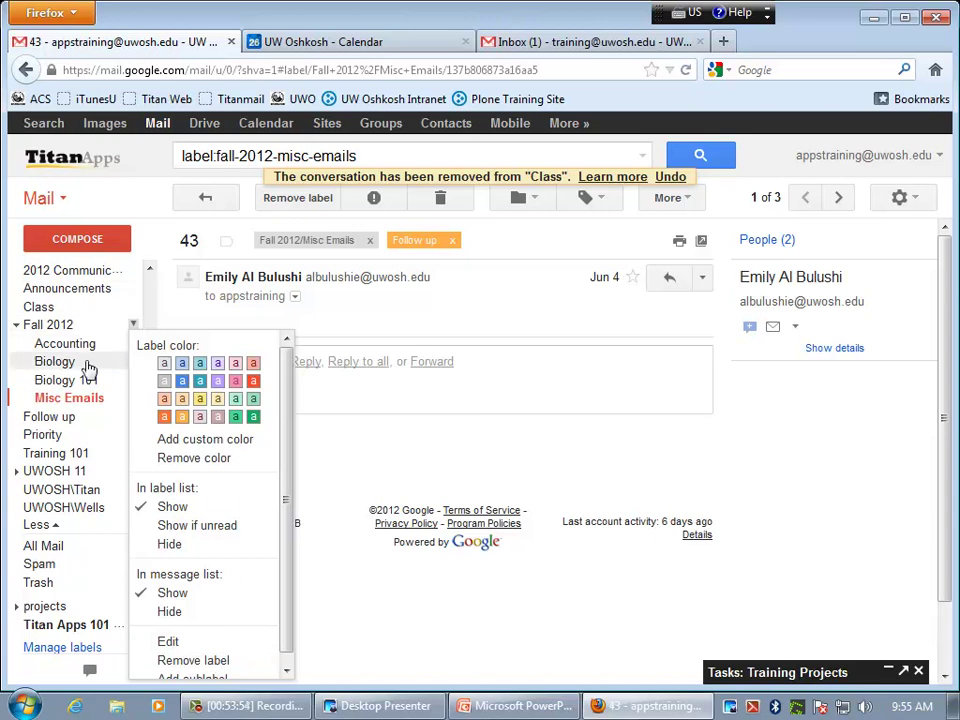
pyautogui.click(84, 397)
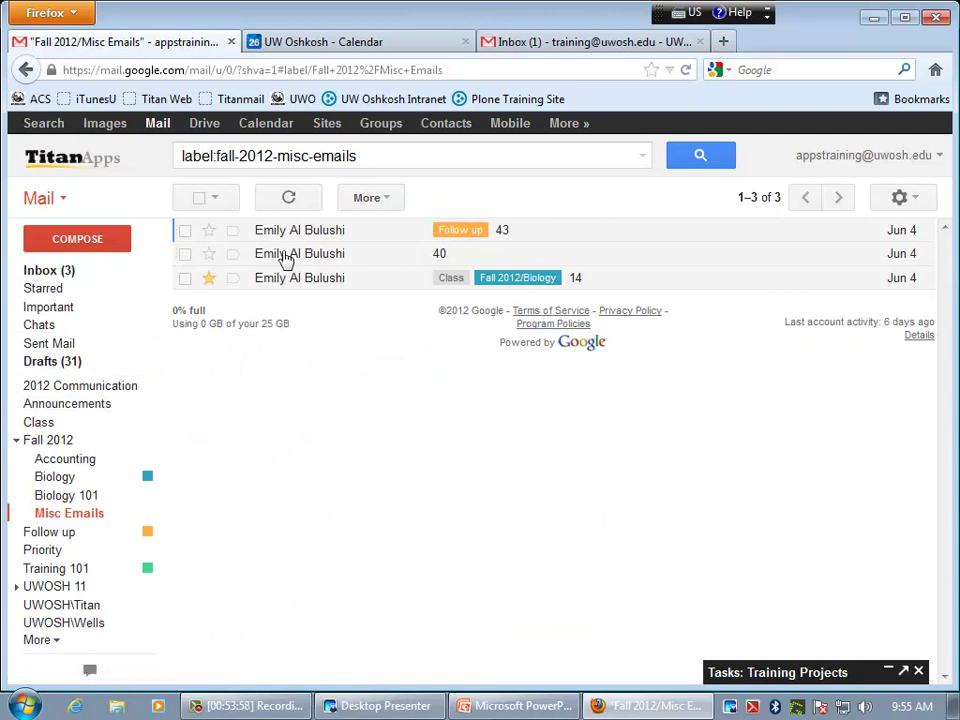
pyautogui.click(148, 514)
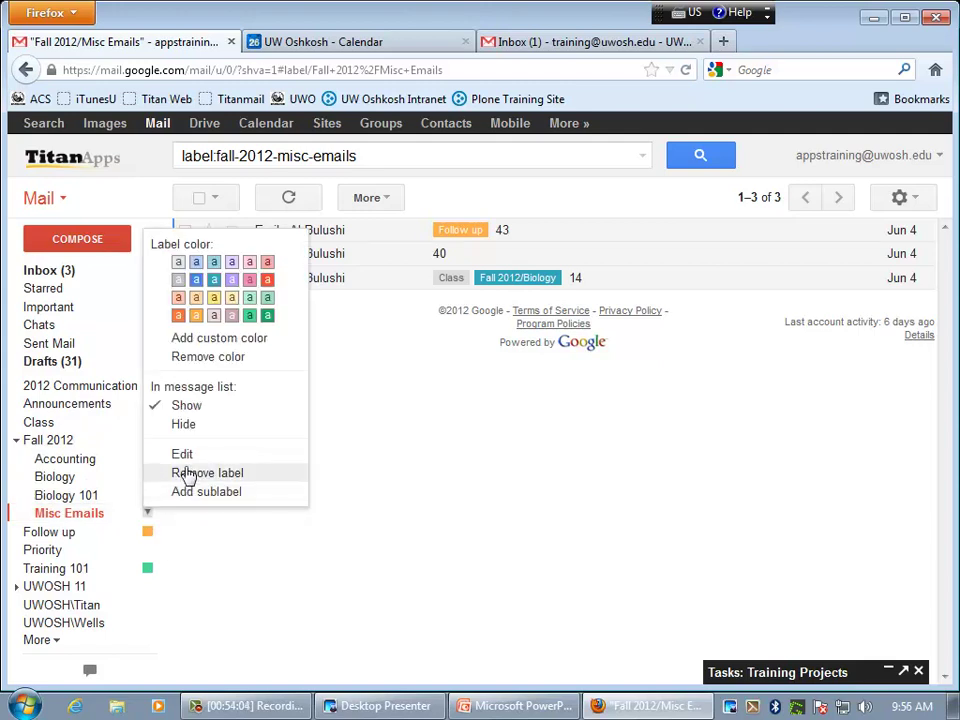
pyautogui.click(420, 467)
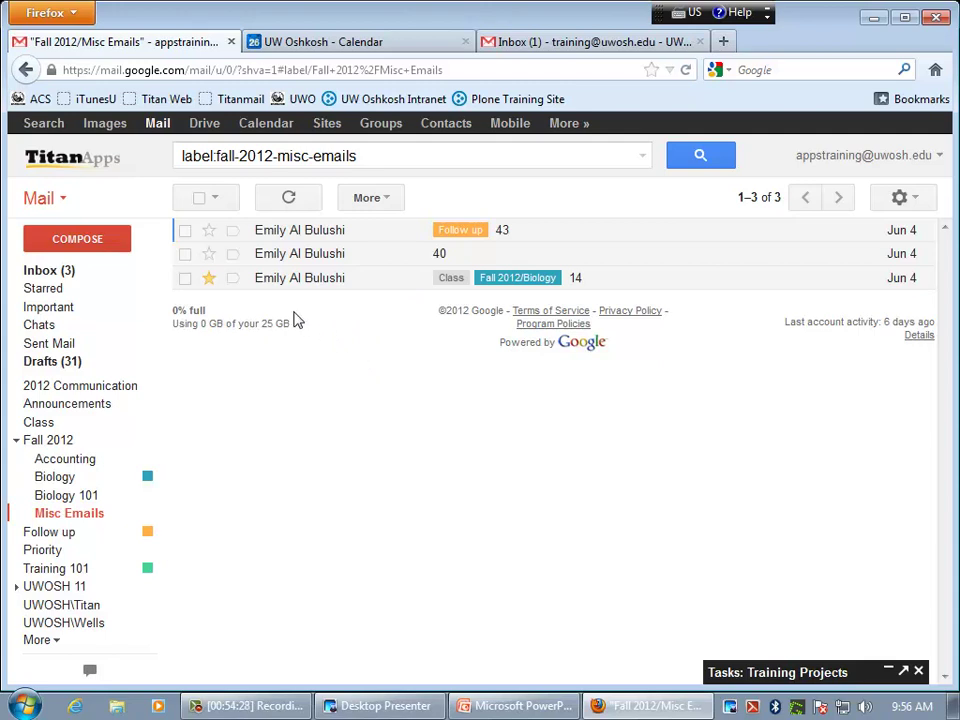
# - Select all three conversations and give the Fall 2012/Misc Emails label a green colour
pyautogui.click(211, 205)
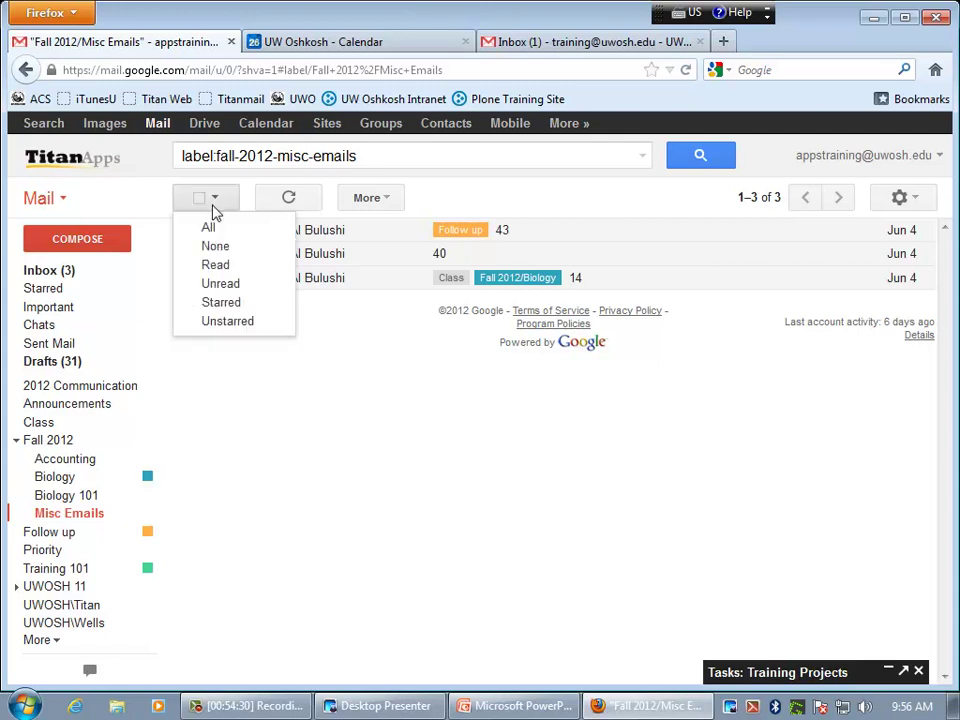
pyautogui.click(212, 231)
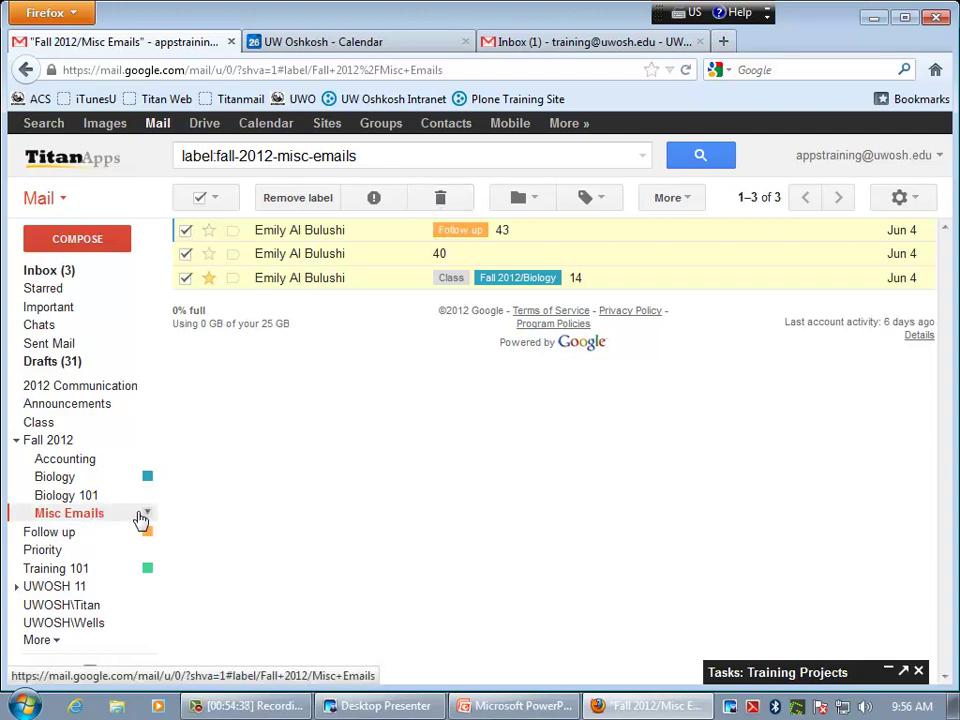
pyautogui.click(147, 513)
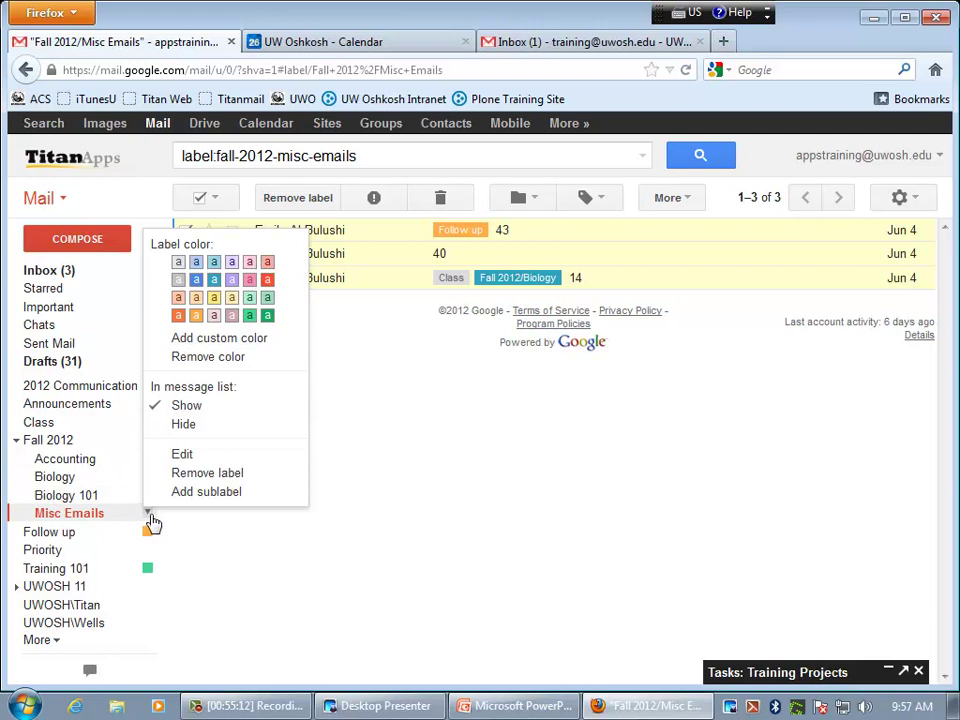
pyautogui.click(251, 316)
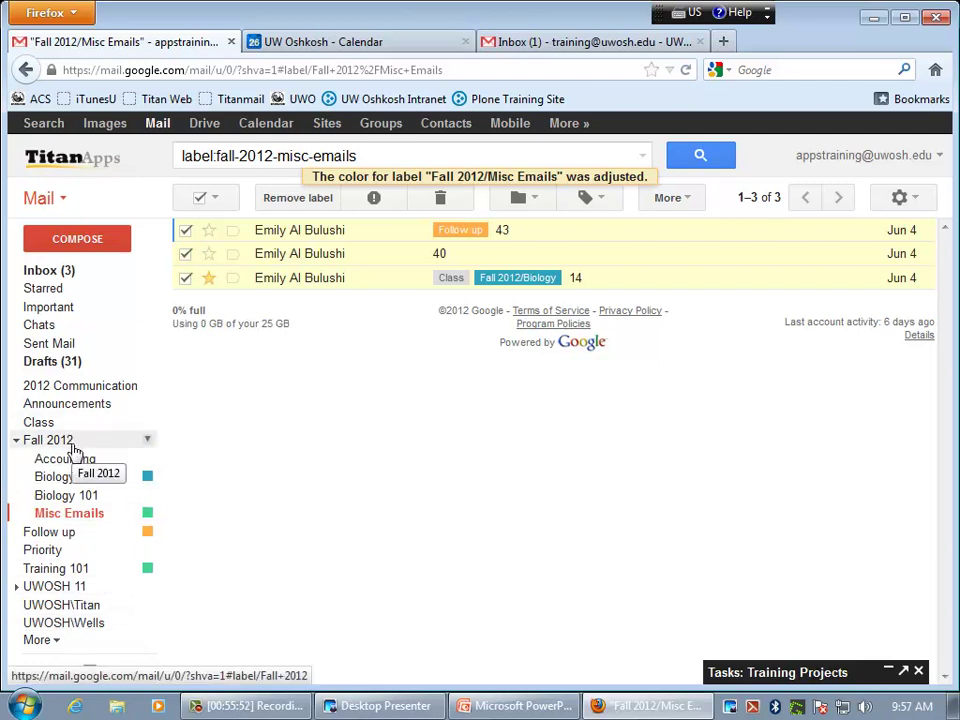
# - Expand the label list with More and scroll the sidebar through All Mail, Spam and Trash
pyautogui.click(55, 644)
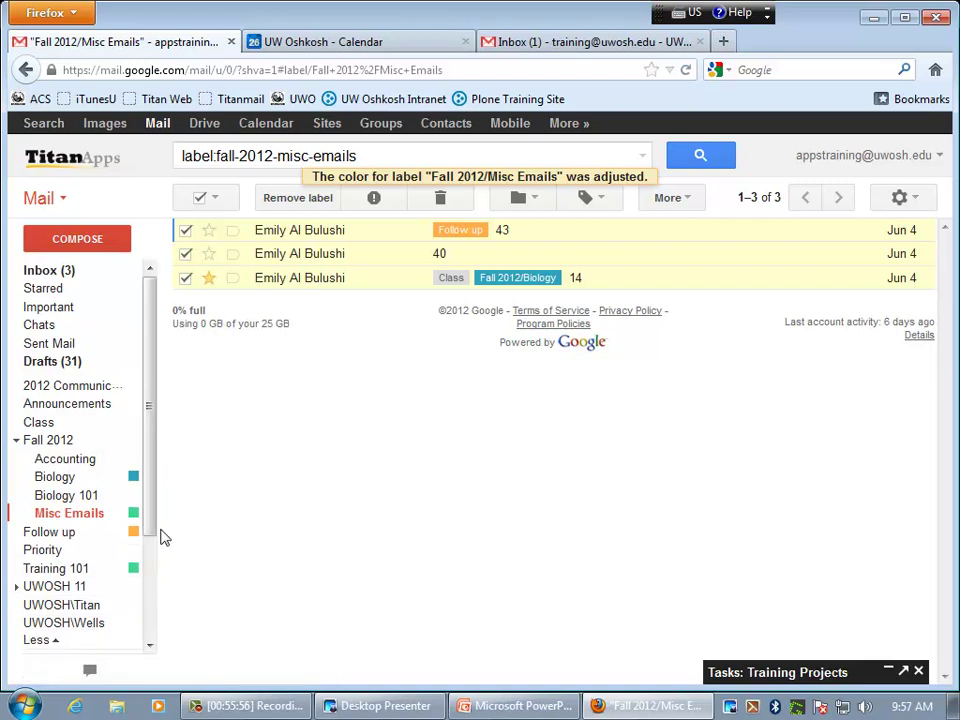
pyautogui.moveTo(154, 529); pyautogui.dragTo(150, 602)
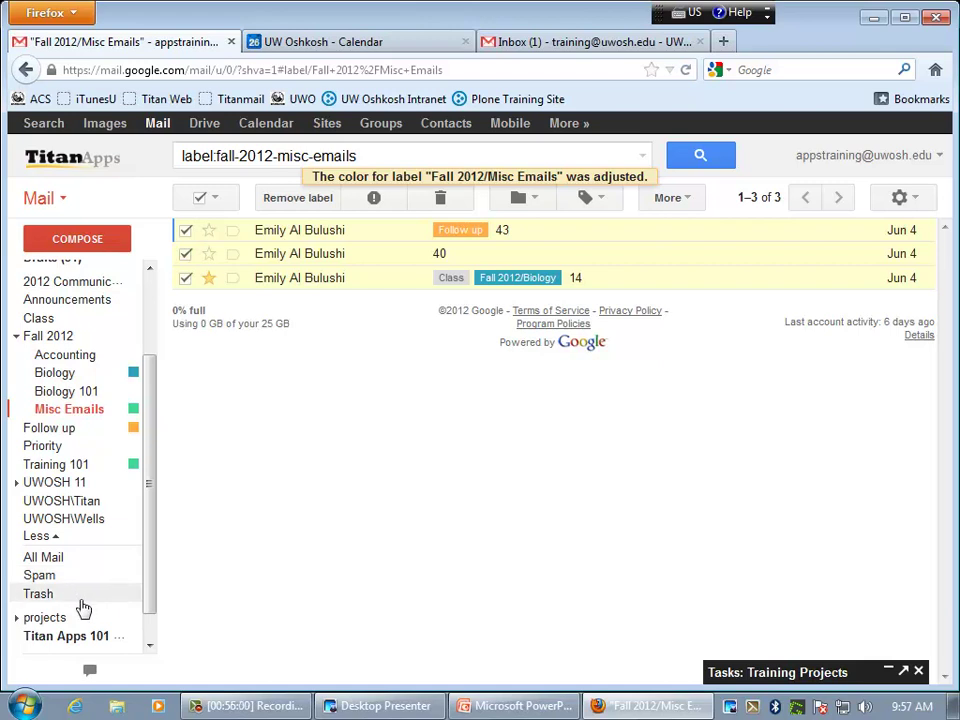
pyautogui.moveTo(148, 593); pyautogui.dragTo(146, 636)
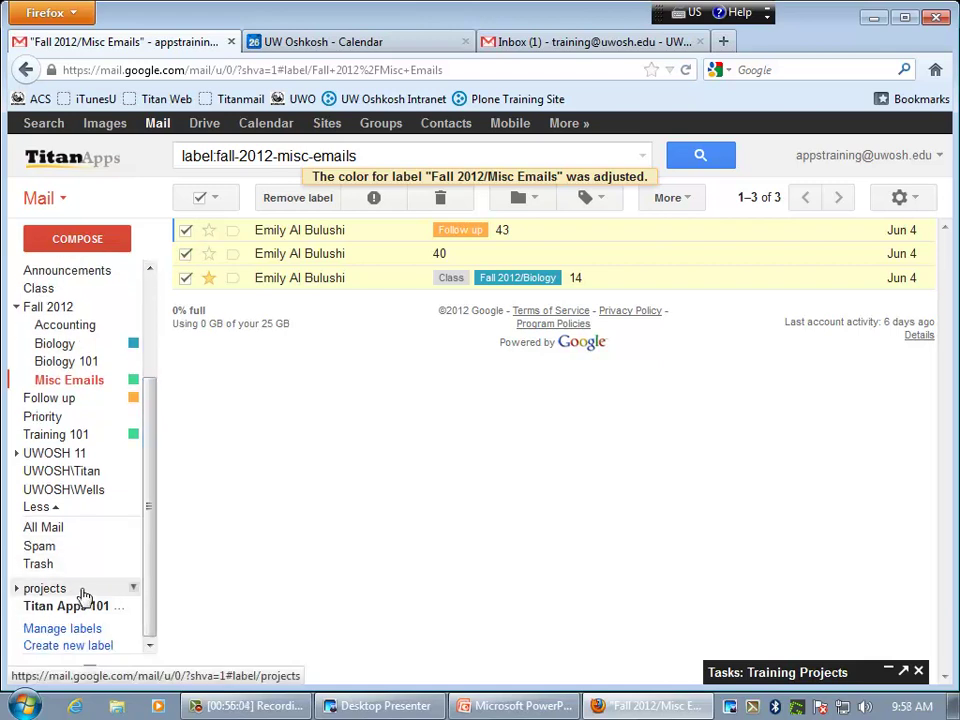
pyautogui.moveTo(157, 597); pyautogui.dragTo(159, 534)
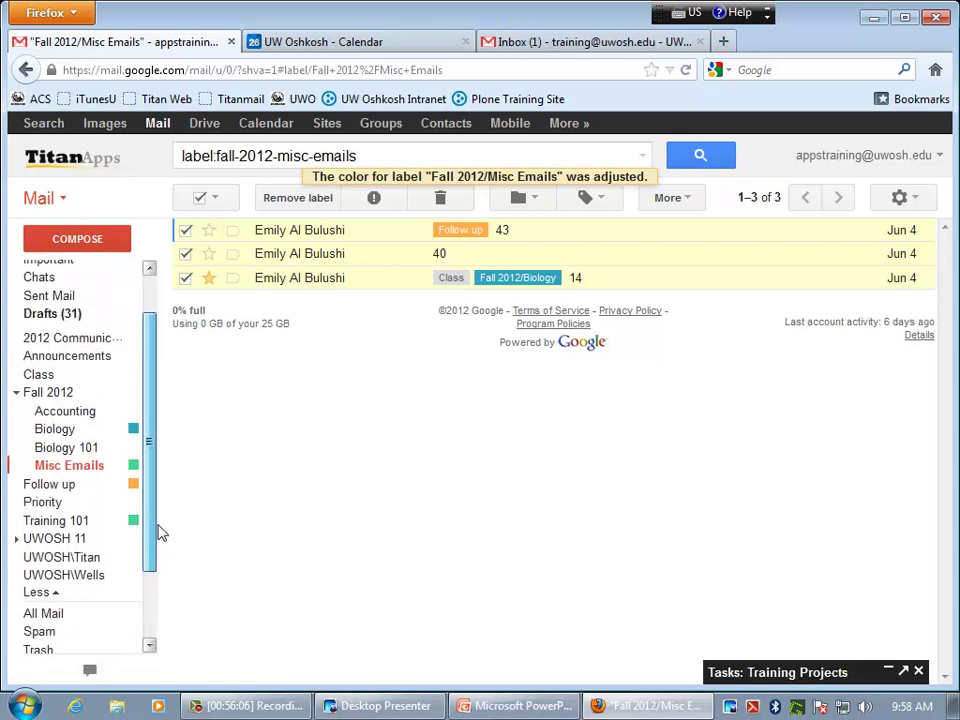
pyautogui.moveTo(118, 381)
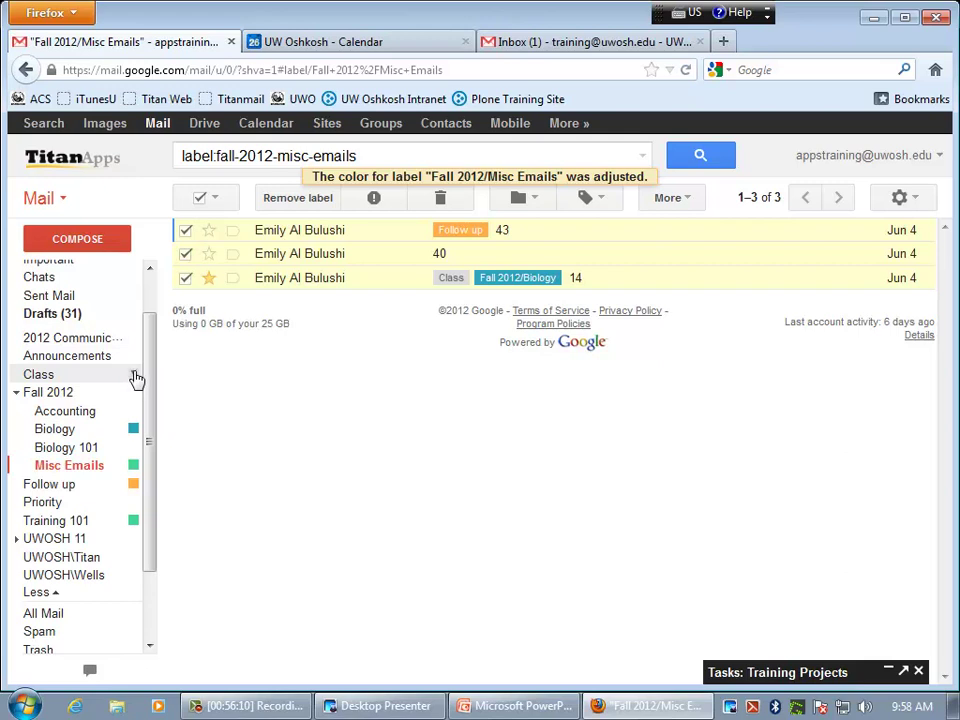
# - Hide the Class label from the label list
pyautogui.click(133, 377)
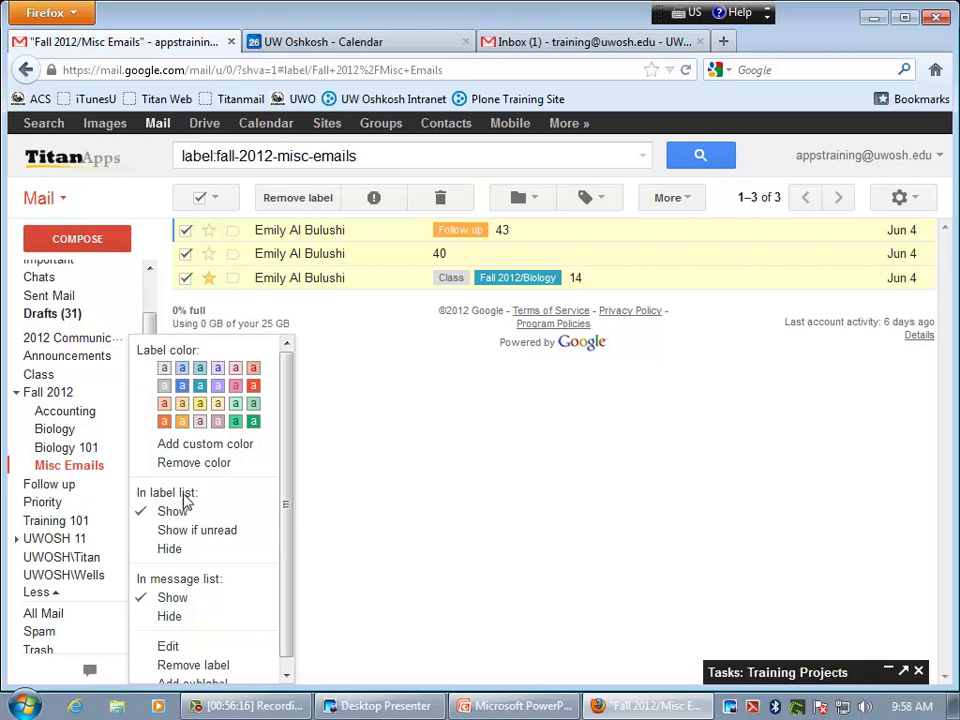
pyautogui.click(172, 550)
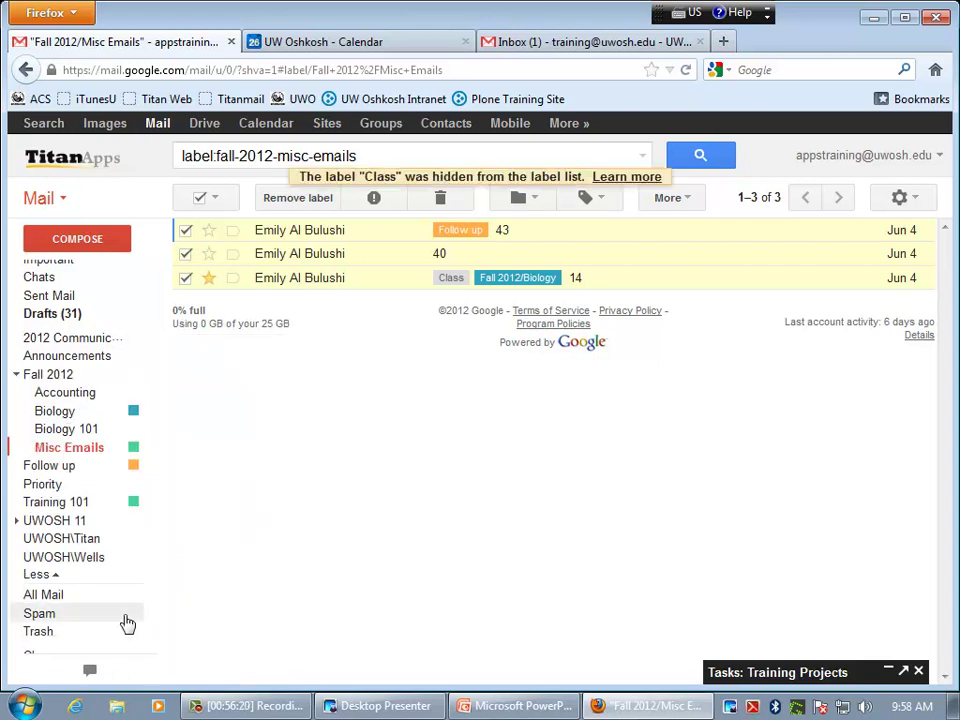
pyautogui.scroll(-3, 125, 630)
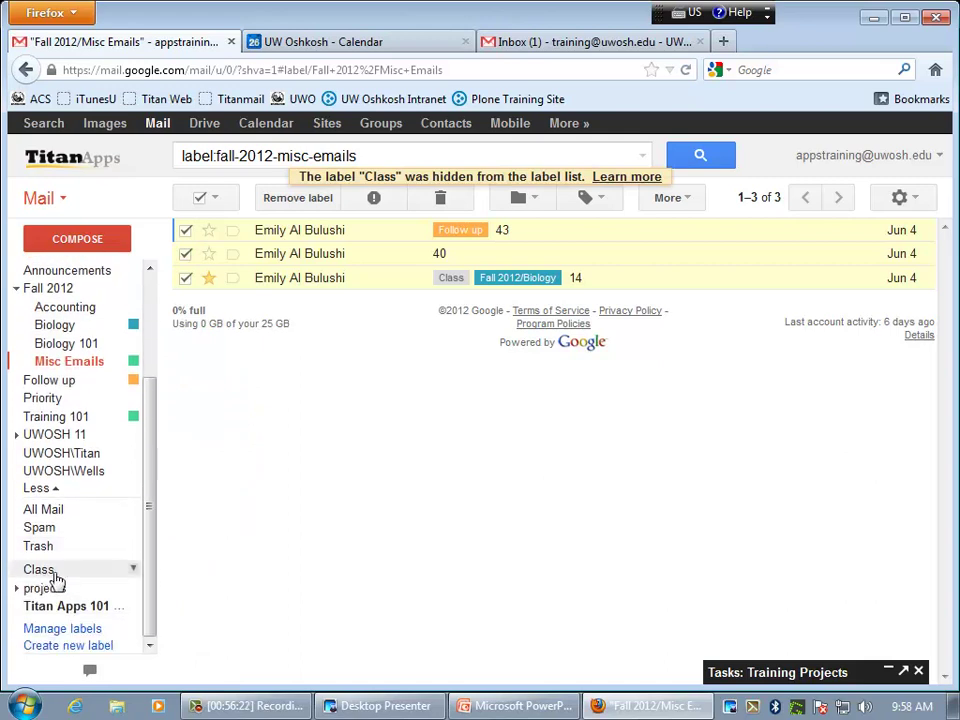
# - Collapse the label list to the short version, then expand the full list again
pyautogui.click(45, 489)
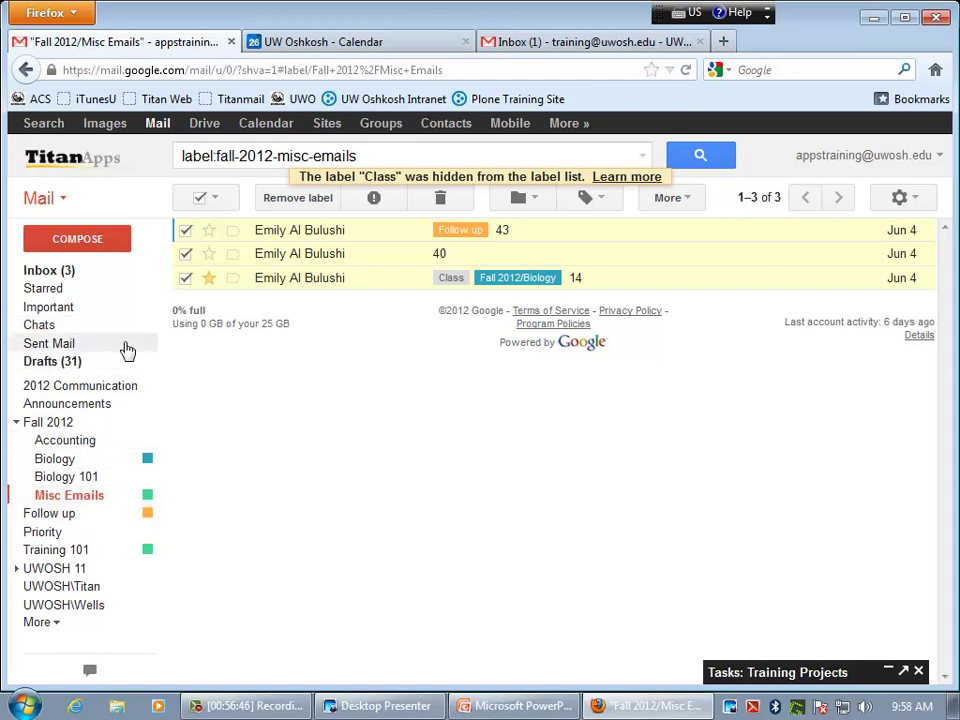
pyautogui.click(48, 623)
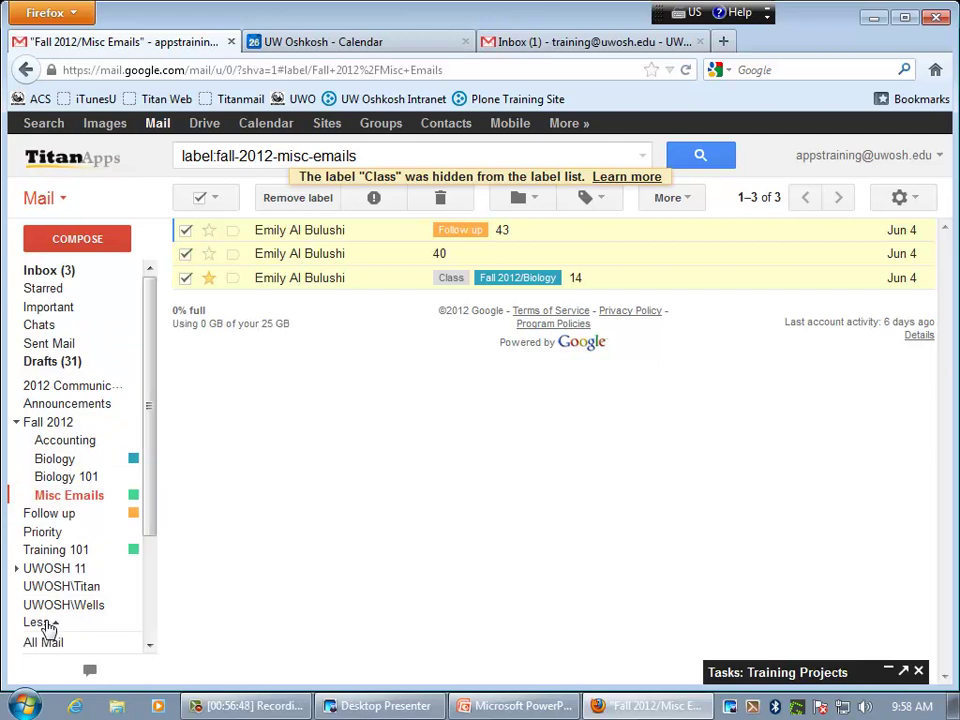
pyautogui.scroll(-3, 152, 587)
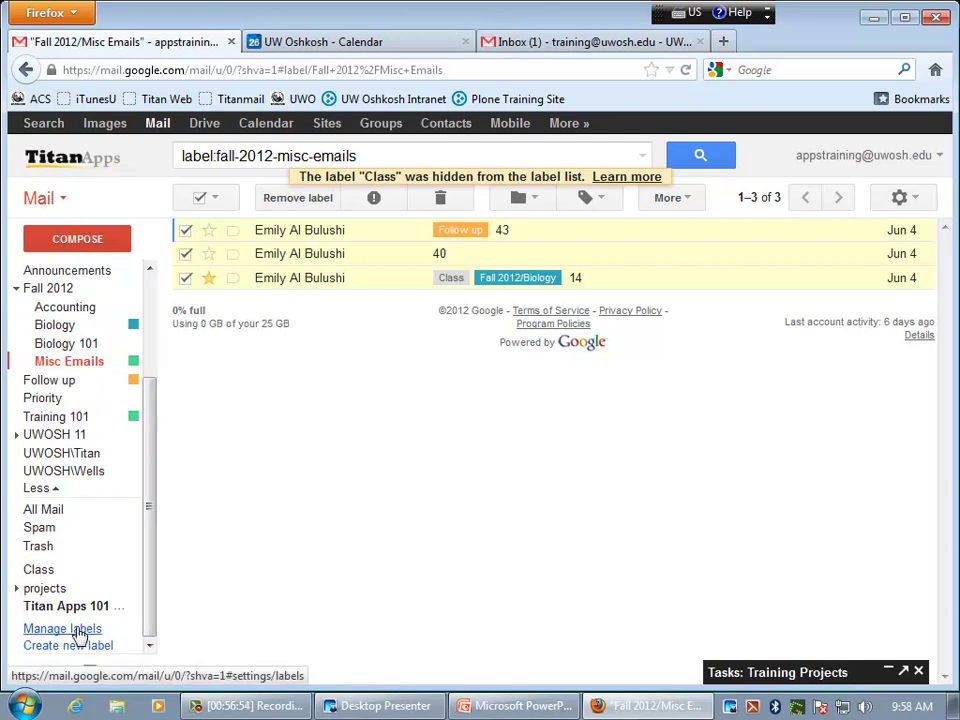
# - Review the Labels settings under Manage labels, then return to the Inbox
pyautogui.click(78, 632)
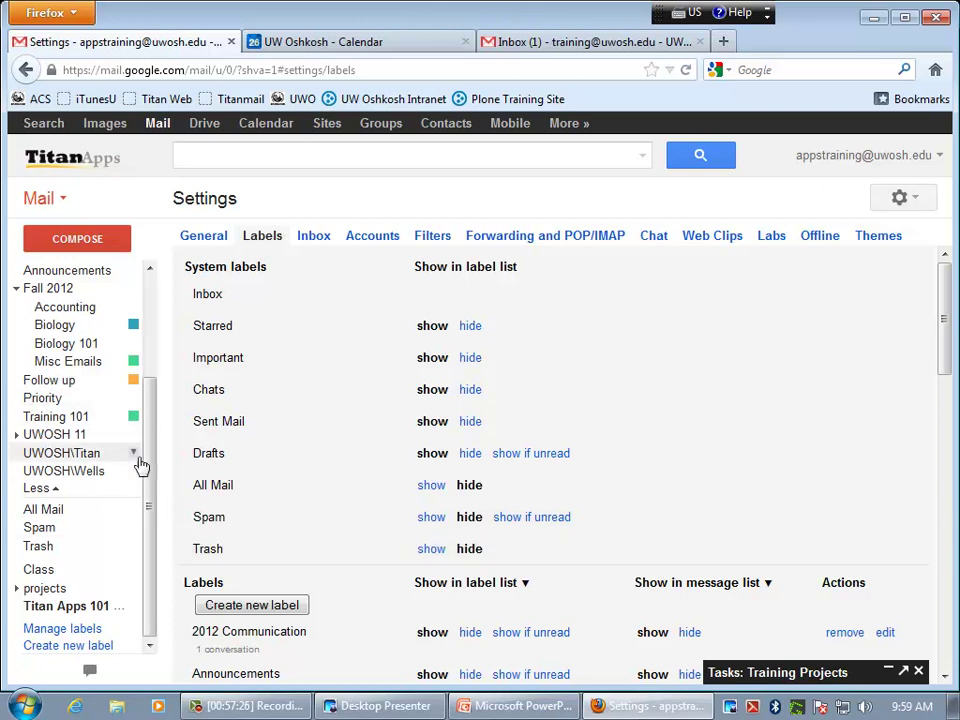
pyautogui.scroll(-5, 690, 484)
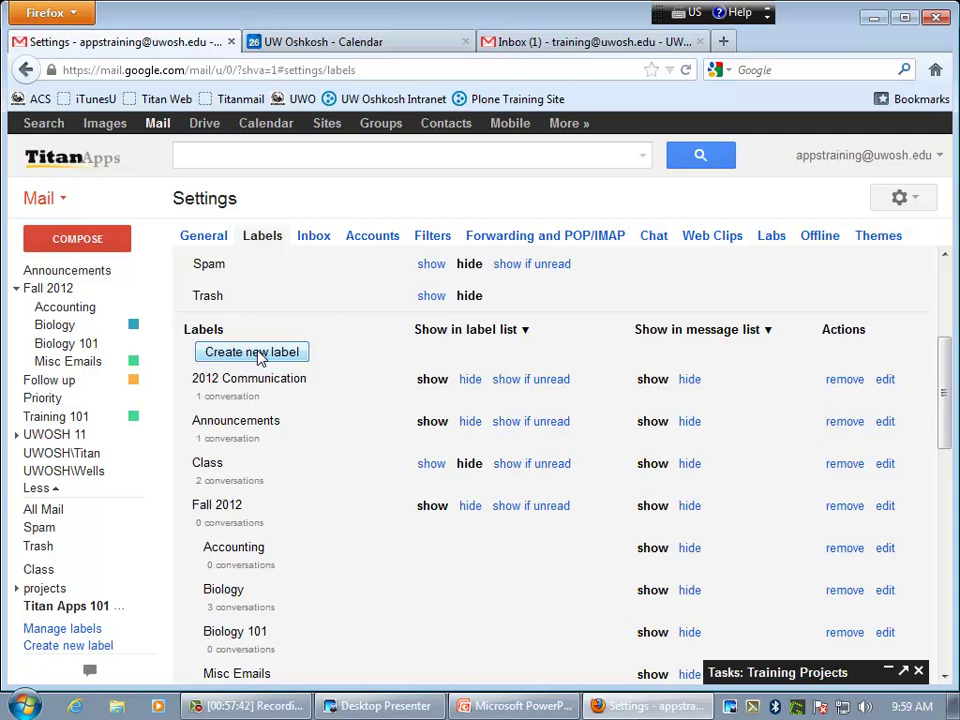
pyautogui.scroll(3, 323, 420)
pyautogui.scroll(1, 323, 425)
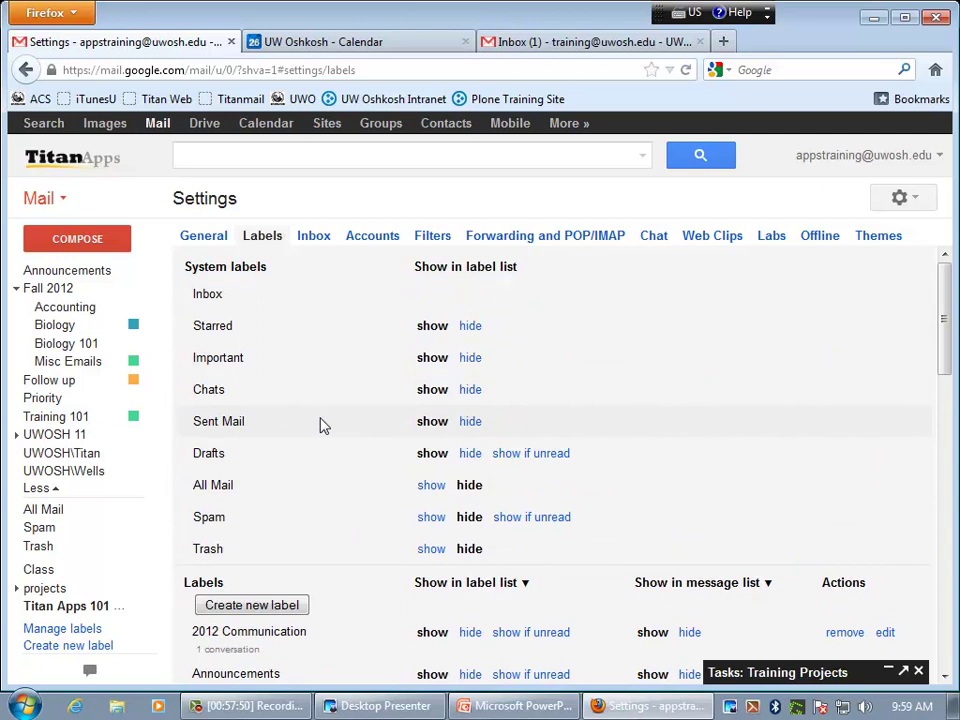
pyautogui.scroll(3, 124, 306)
pyautogui.click(47, 271)
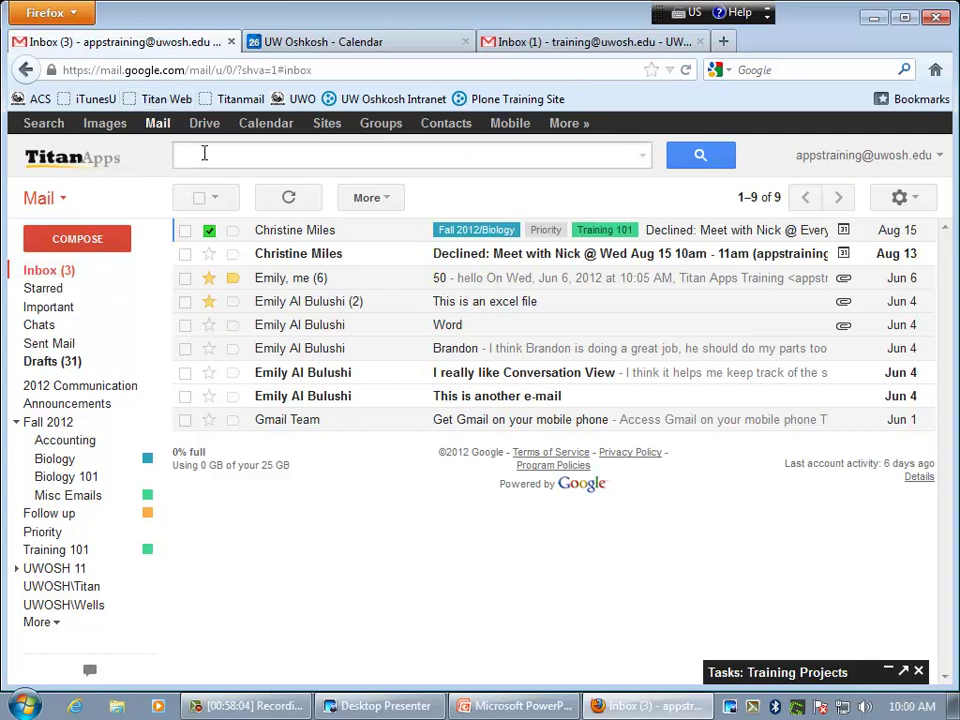
# - Search the mail for 'titan'
pyautogui.click(288, 156)
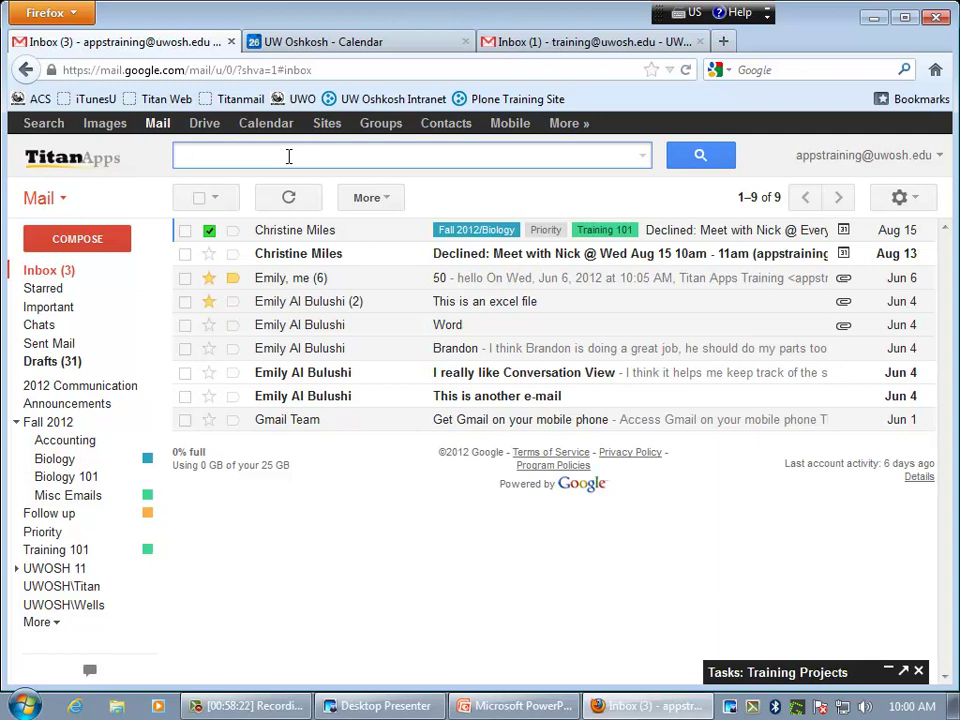
pyautogui.write('titan')
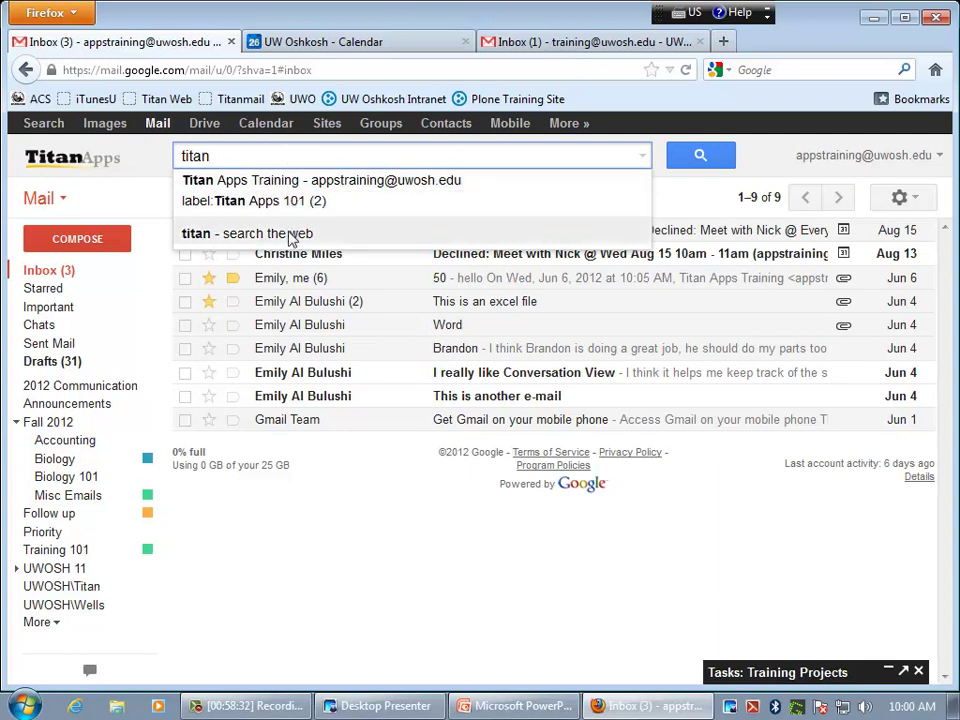
pyautogui.click(714, 163)
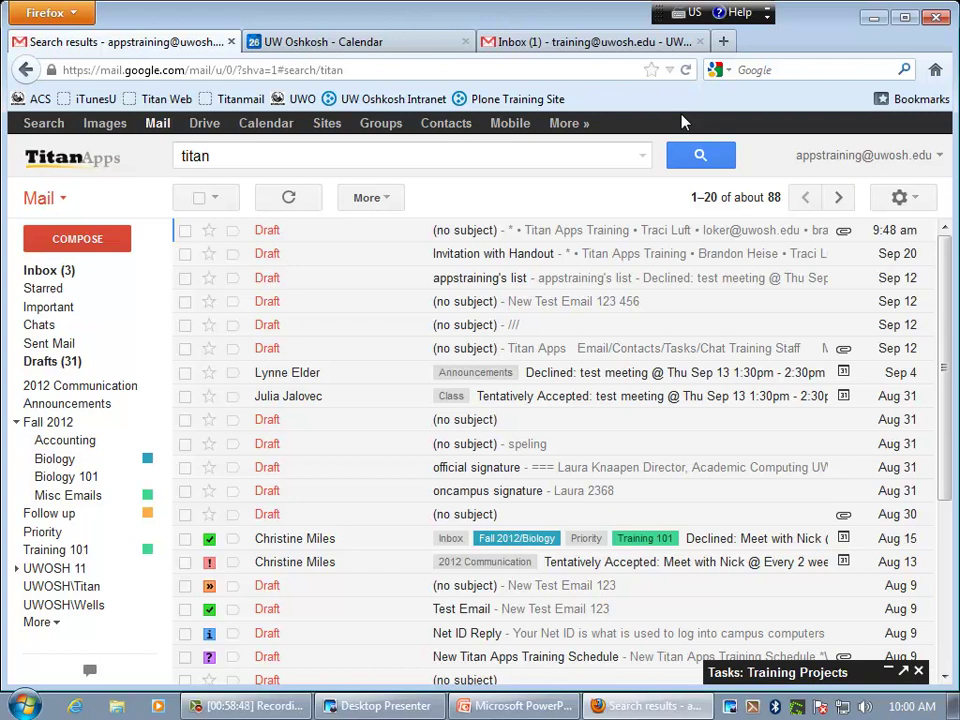
pyautogui.click(749, 202)
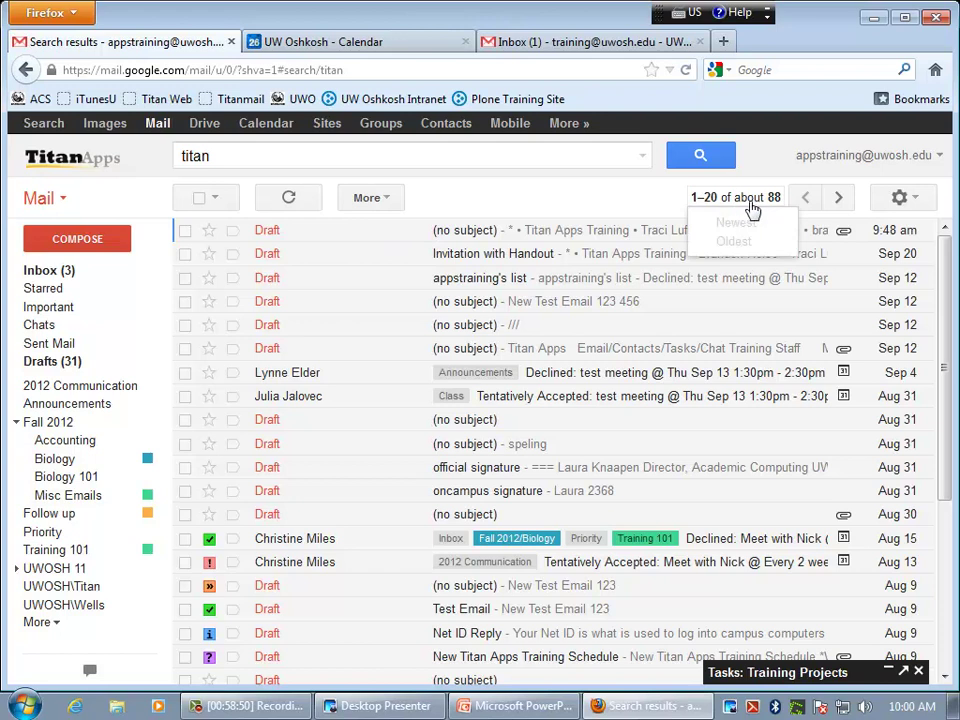
pyautogui.scroll(-5, 518, 380)
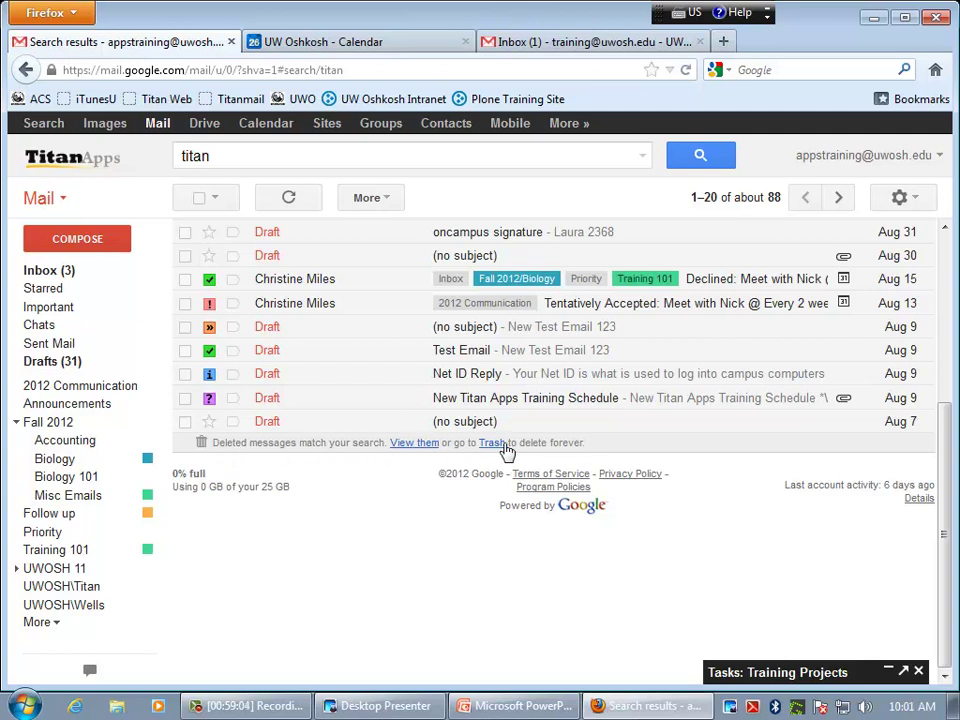
pyautogui.click(420, 447)
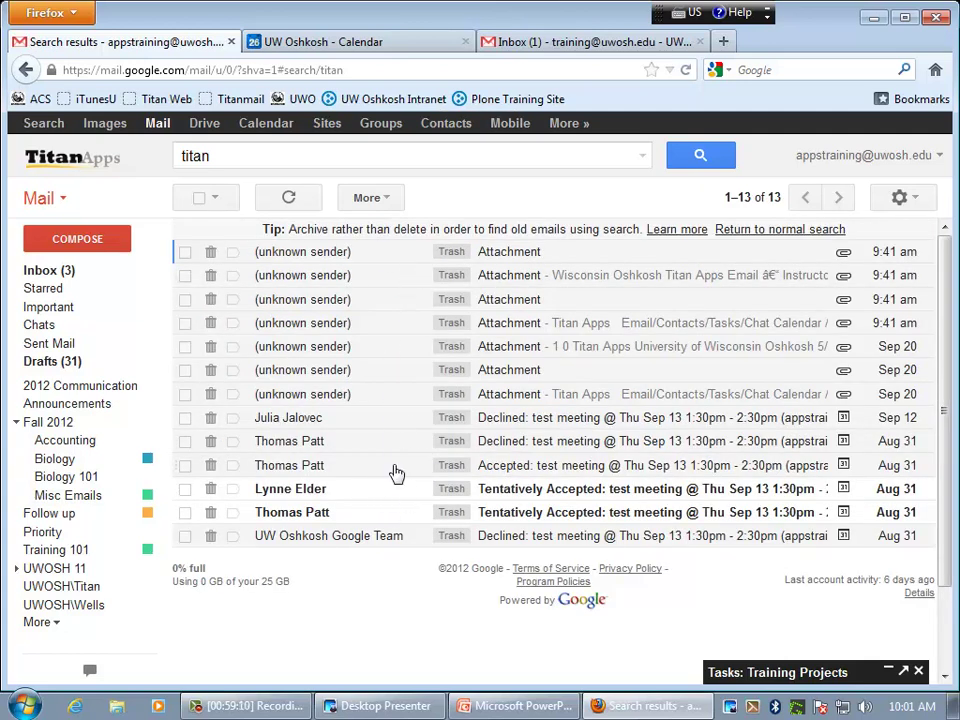
pyautogui.click(770, 231)
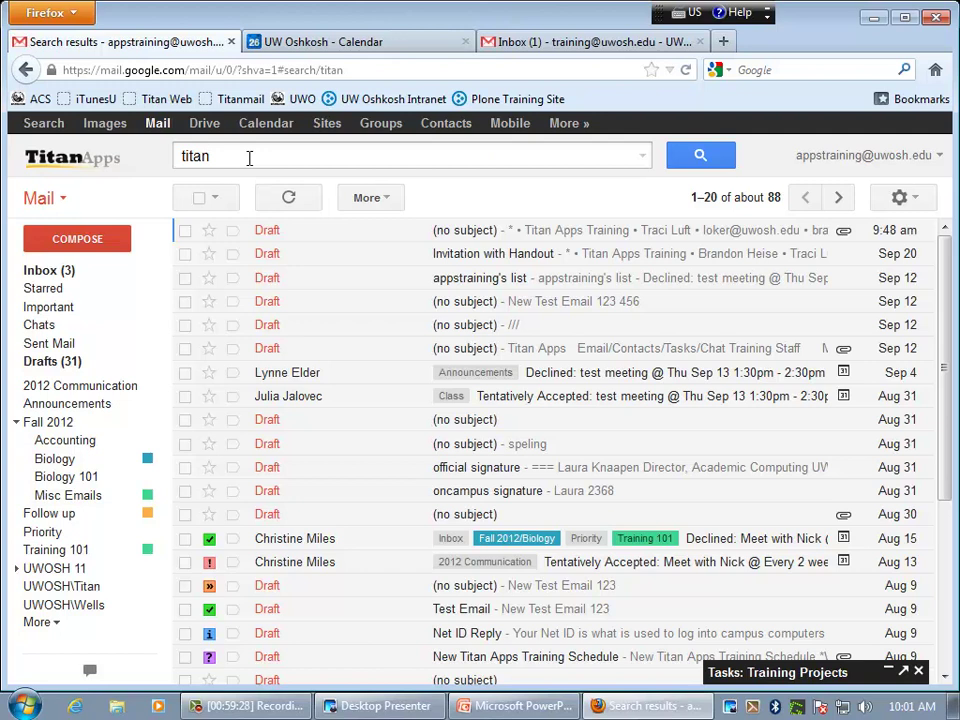
pyautogui.click(642, 160)
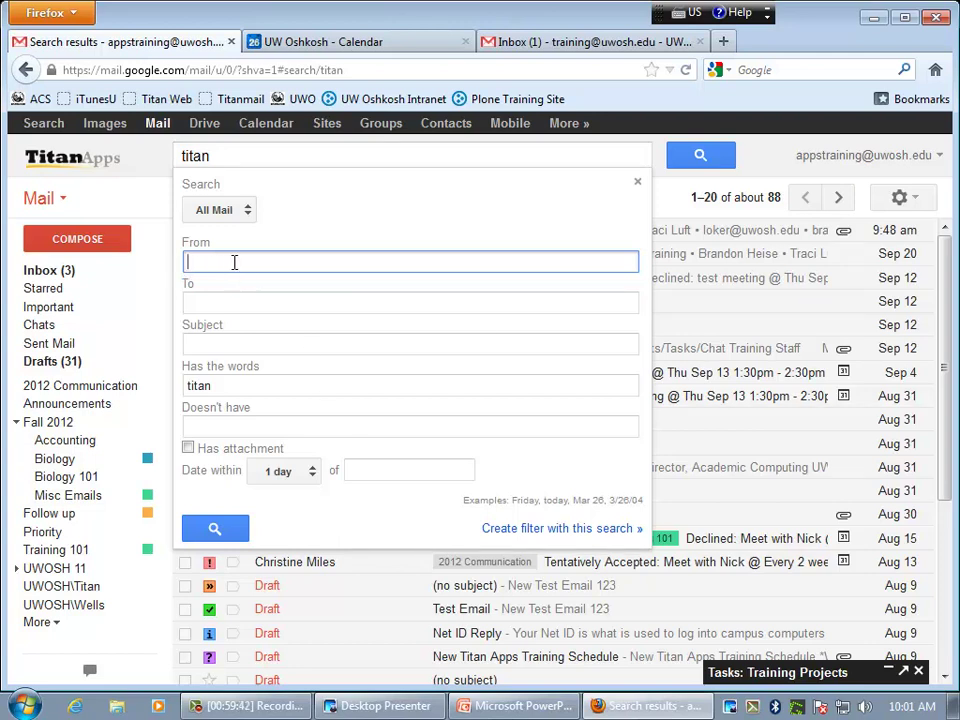
pyautogui.write('br')
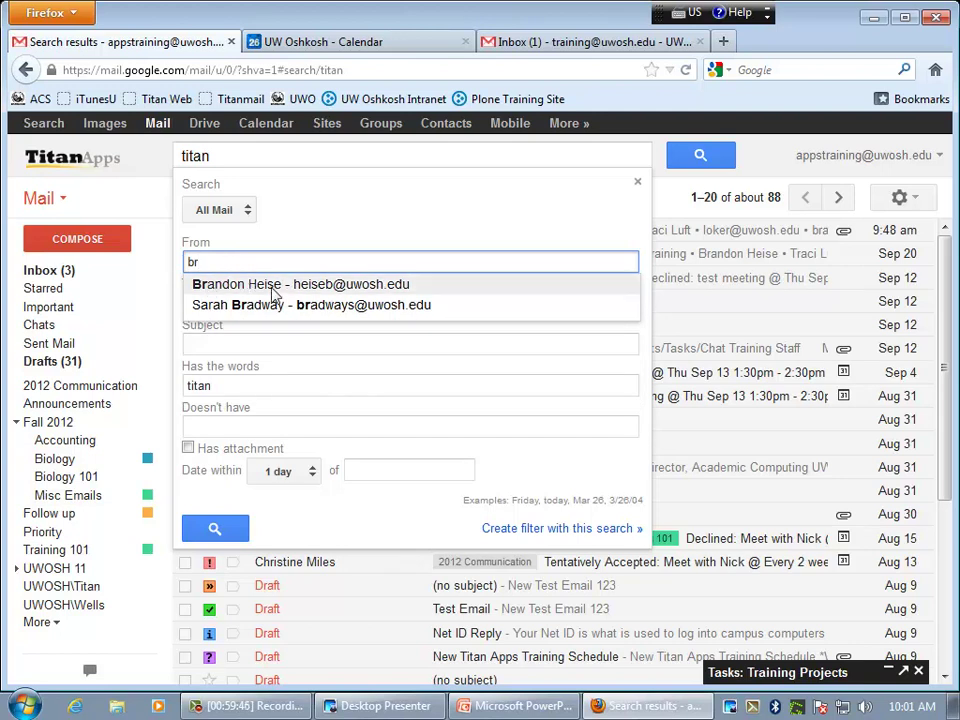
pyautogui.click(272, 289)
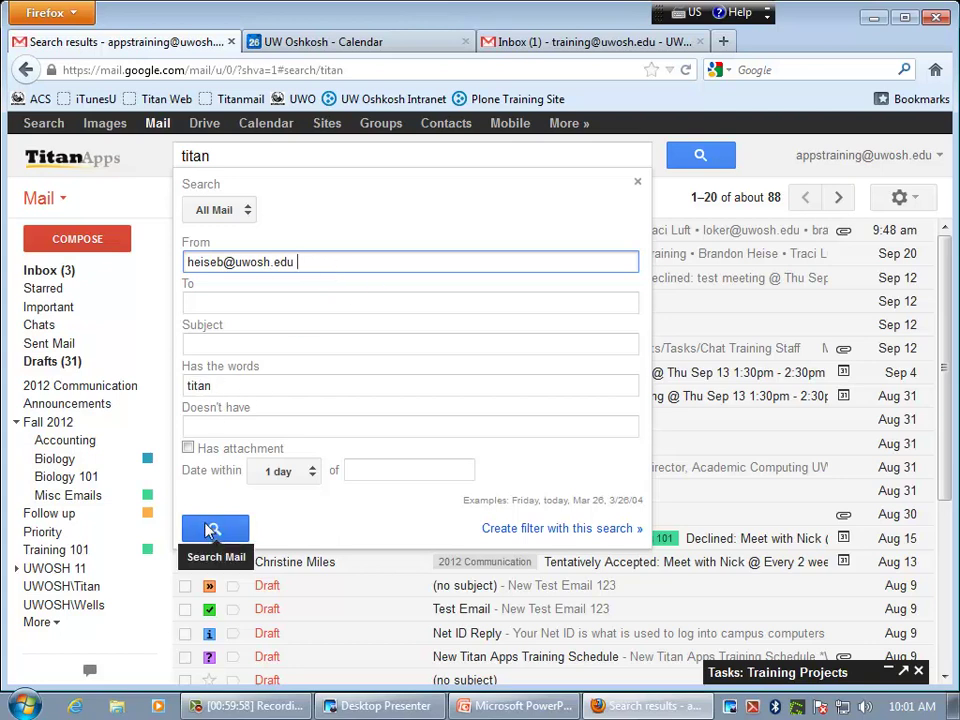
pyautogui.click(214, 531)
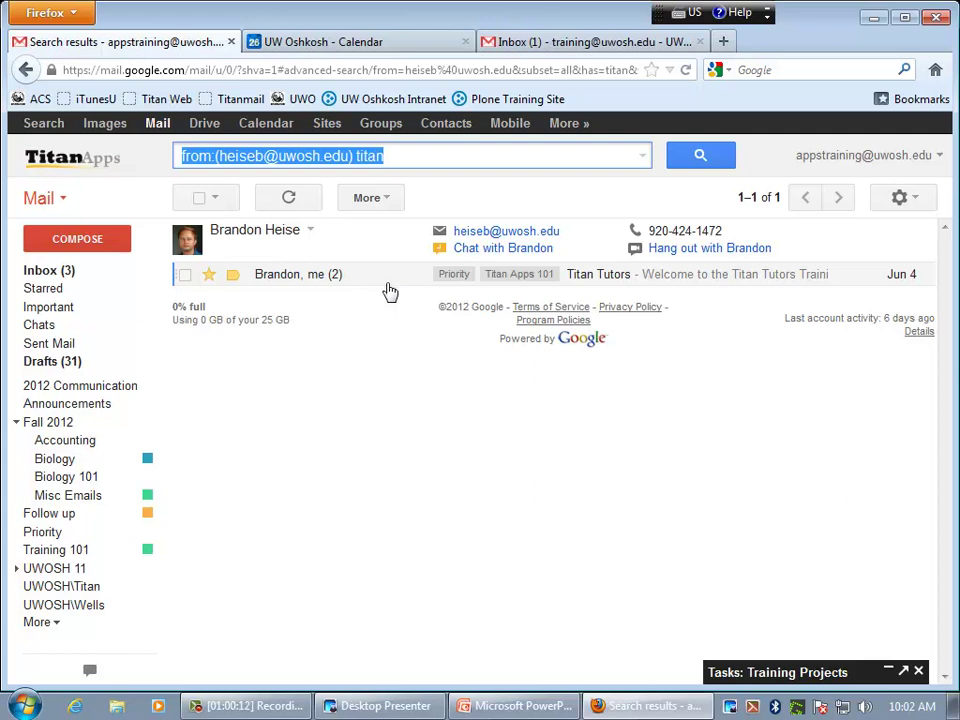
pyautogui.click(645, 160)
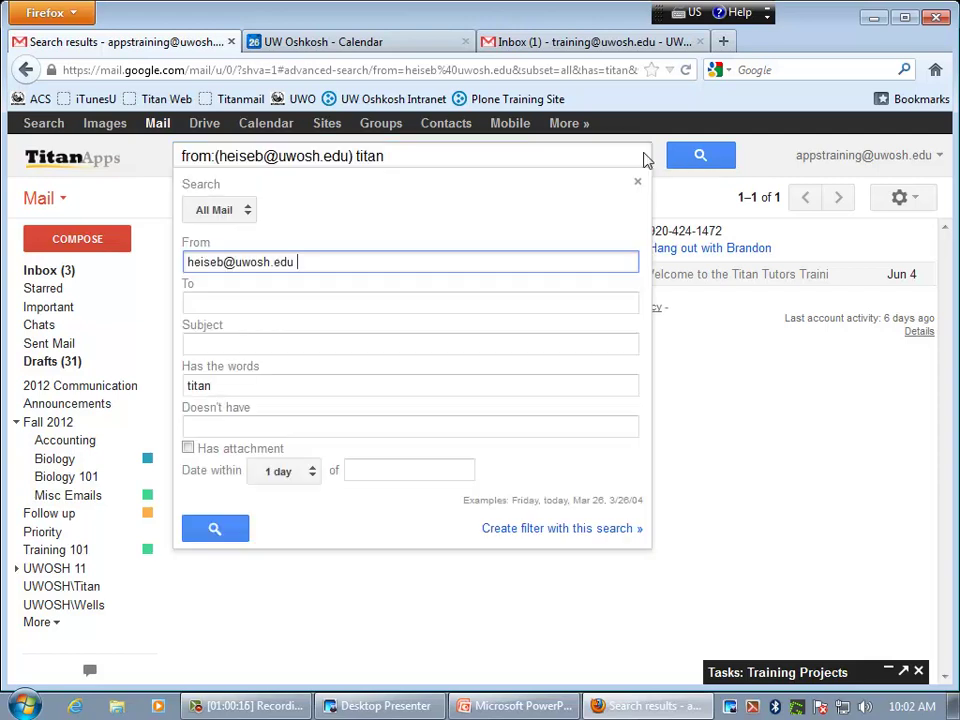
pyautogui.moveTo(317, 261); pyautogui.dragTo(176, 262)
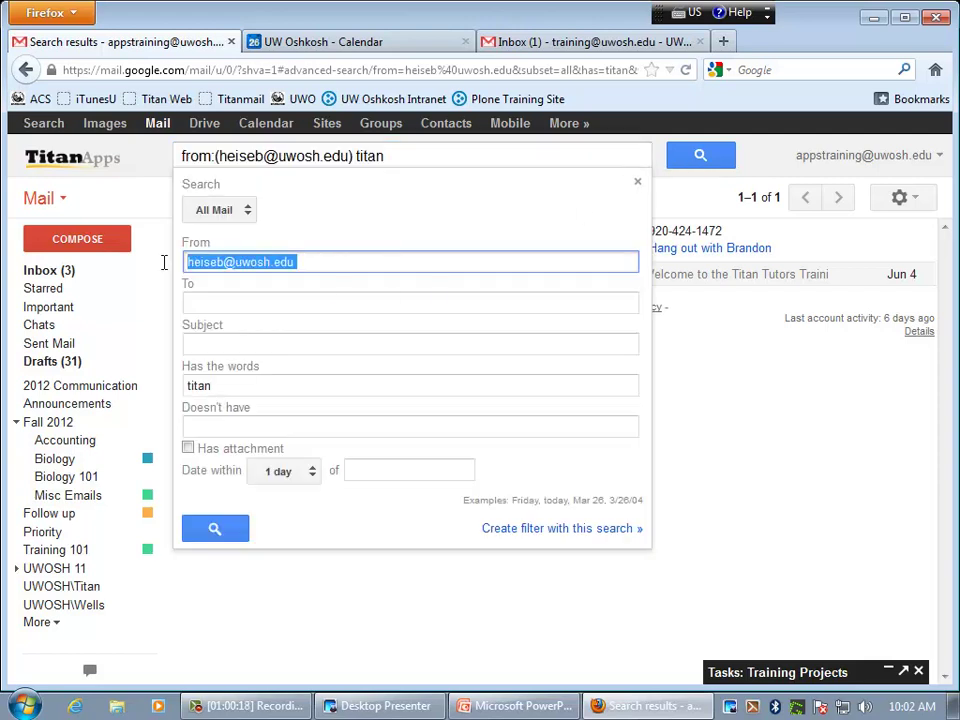
pyautogui.press('BackSpace')
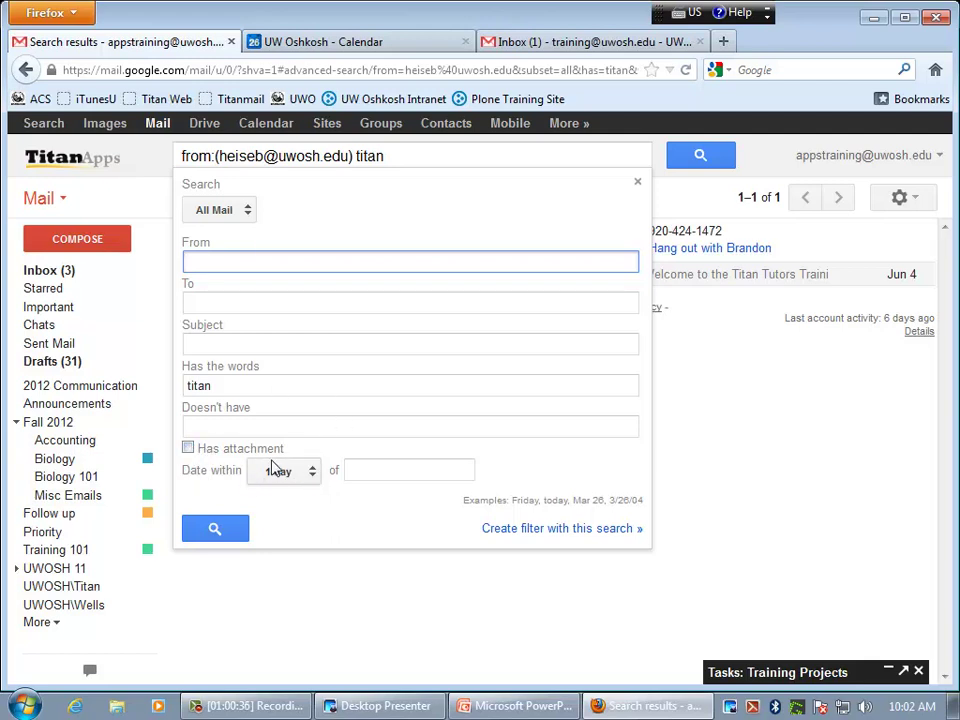
pyautogui.click(371, 472)
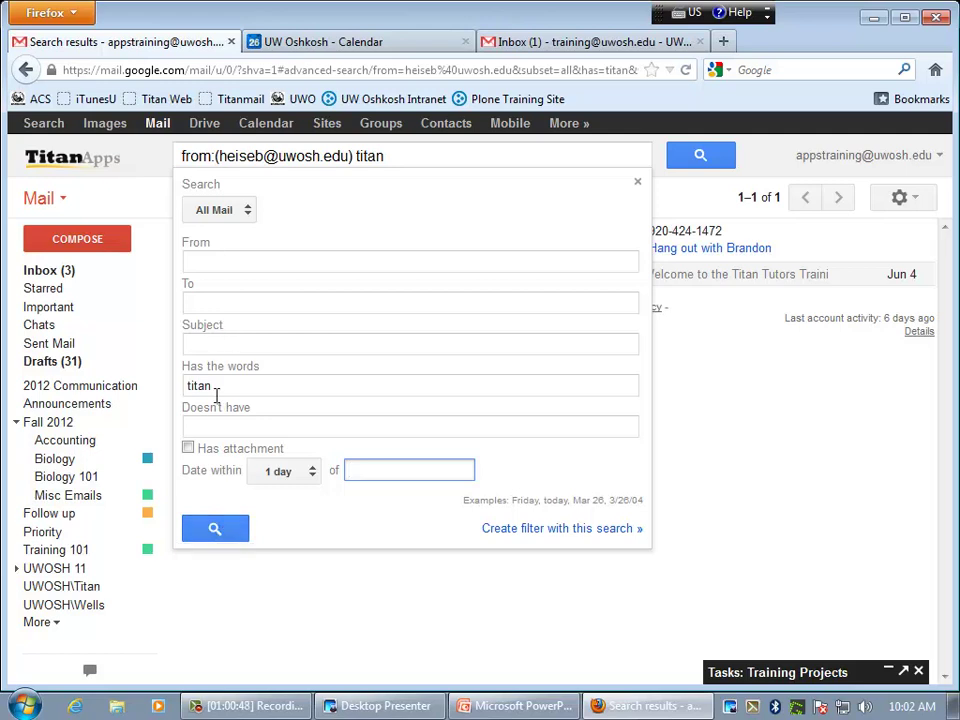
pyautogui.click(214, 528)
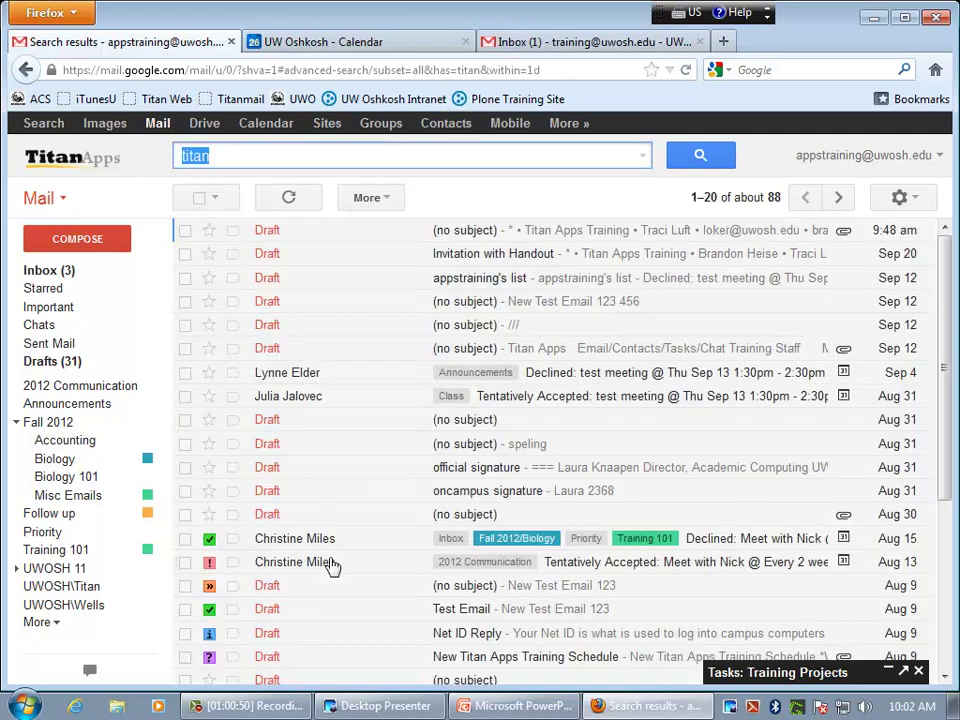
# - Check the sort options, select 'titan' in the query, and bring up advanced search
pyautogui.click(778, 208)
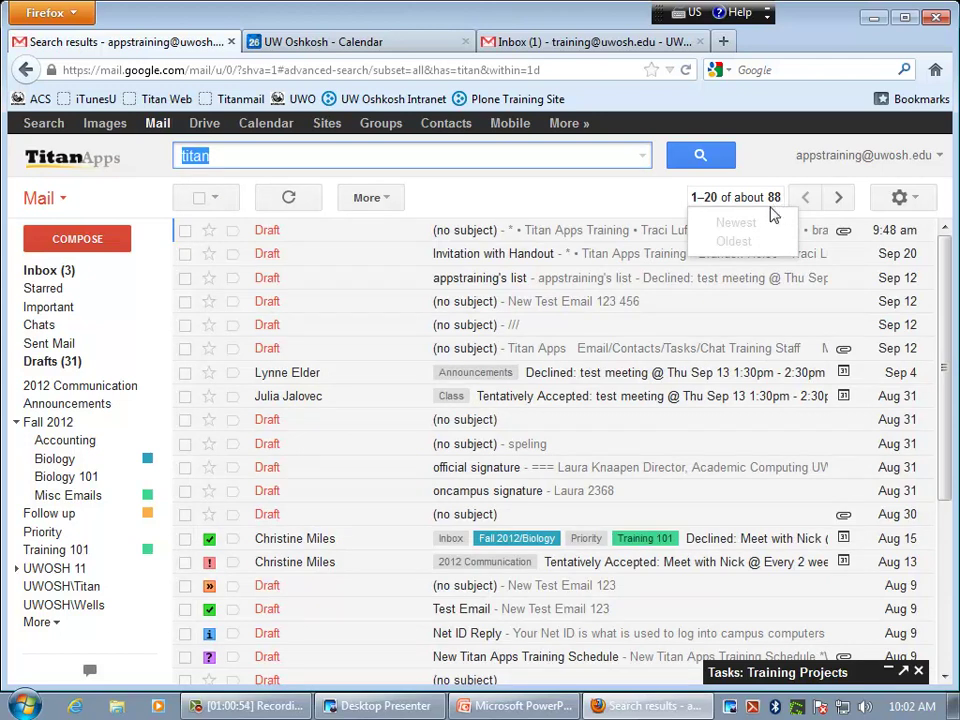
pyautogui.click(405, 158)
pyautogui.doubleClick(405, 158)
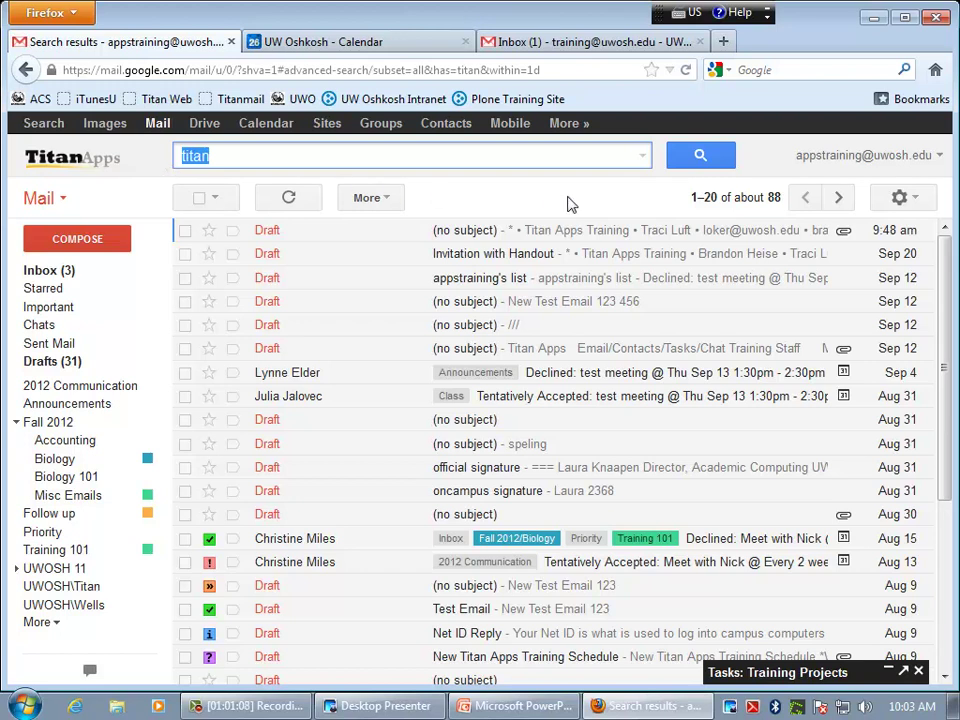
pyautogui.click(641, 162)
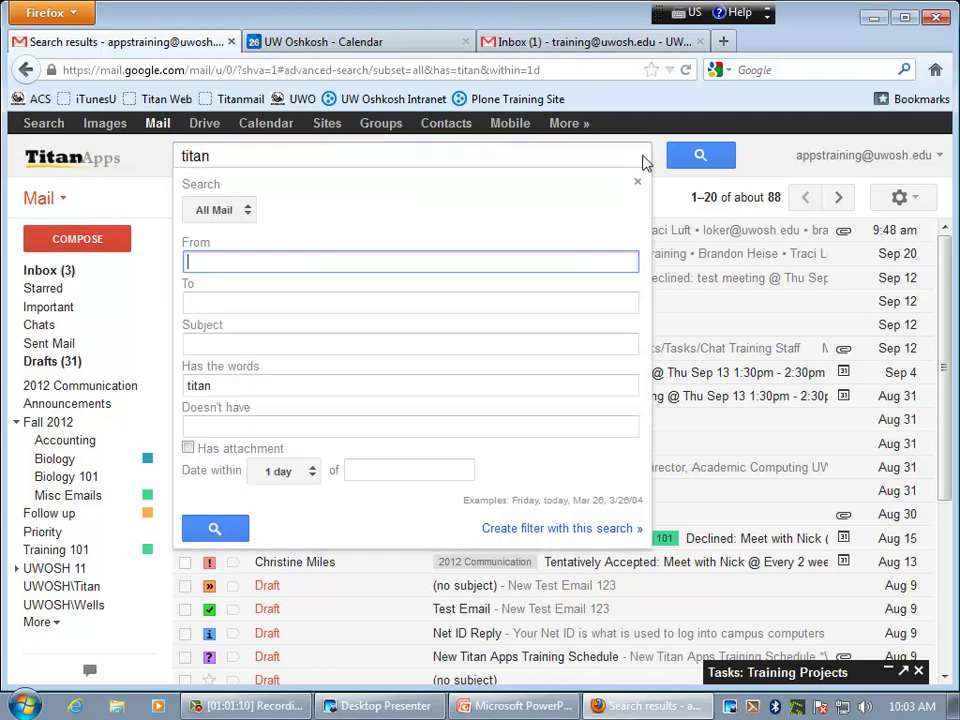
pyautogui.moveTo(737, 203)
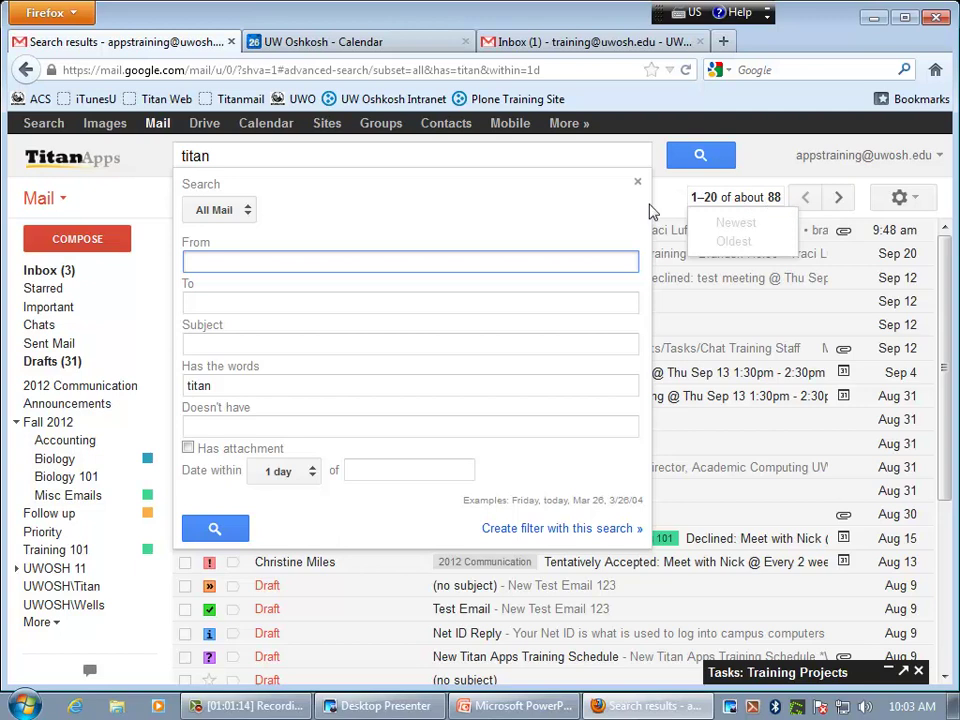
# - Start a filter from the 'titan' search with Skip the Inbox and Apply the label ticked
pyautogui.click(586, 530)
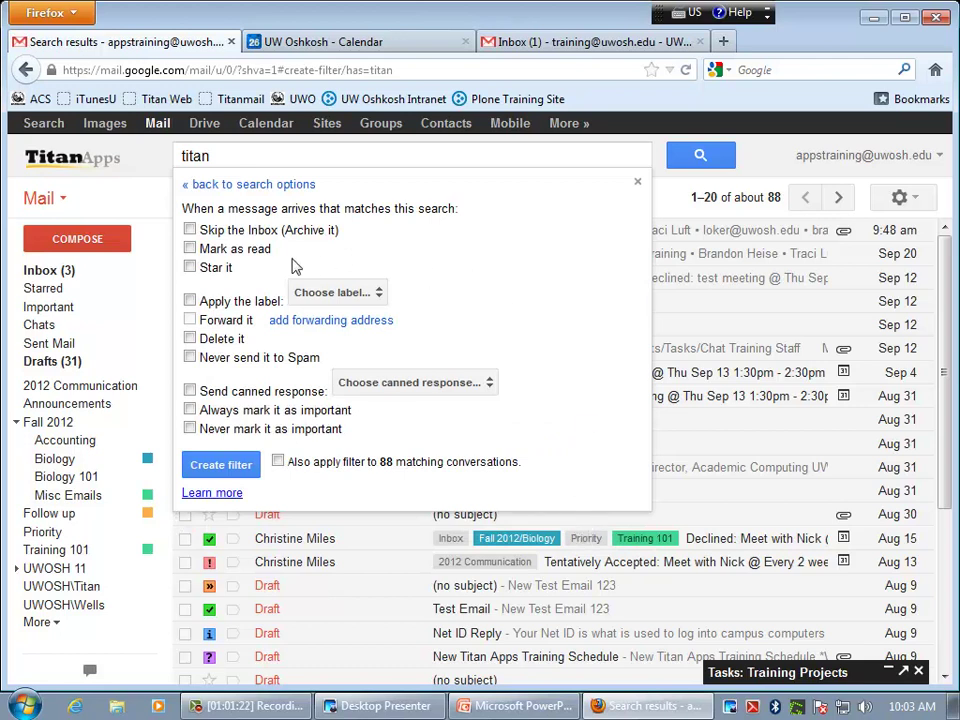
pyautogui.click(191, 230)
pyautogui.click(205, 305)
pyautogui.click(306, 160)
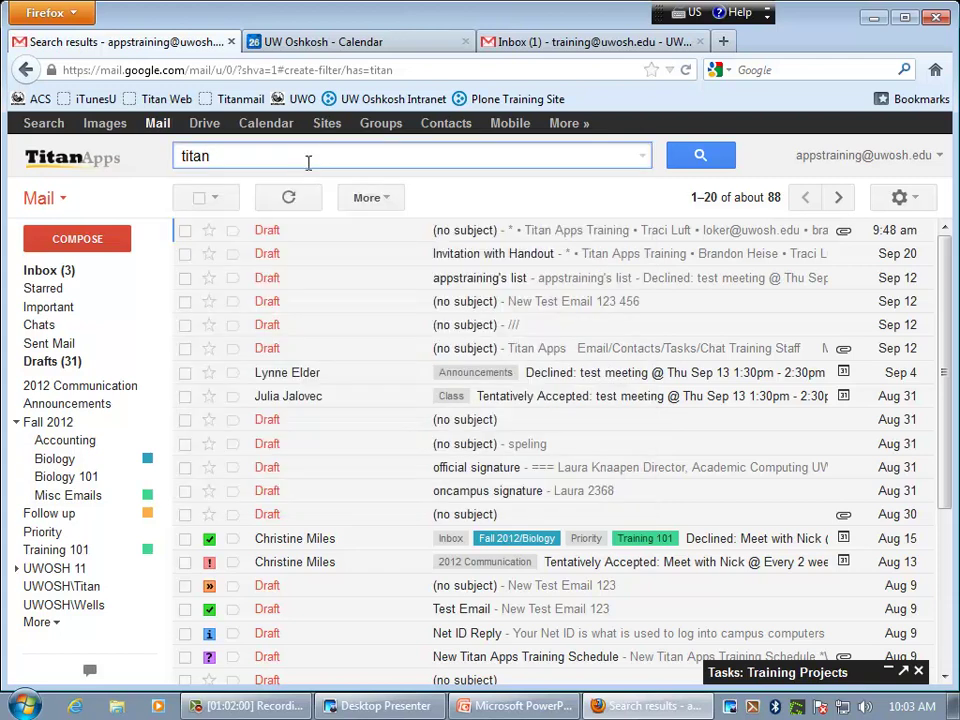
pyautogui.click(642, 156)
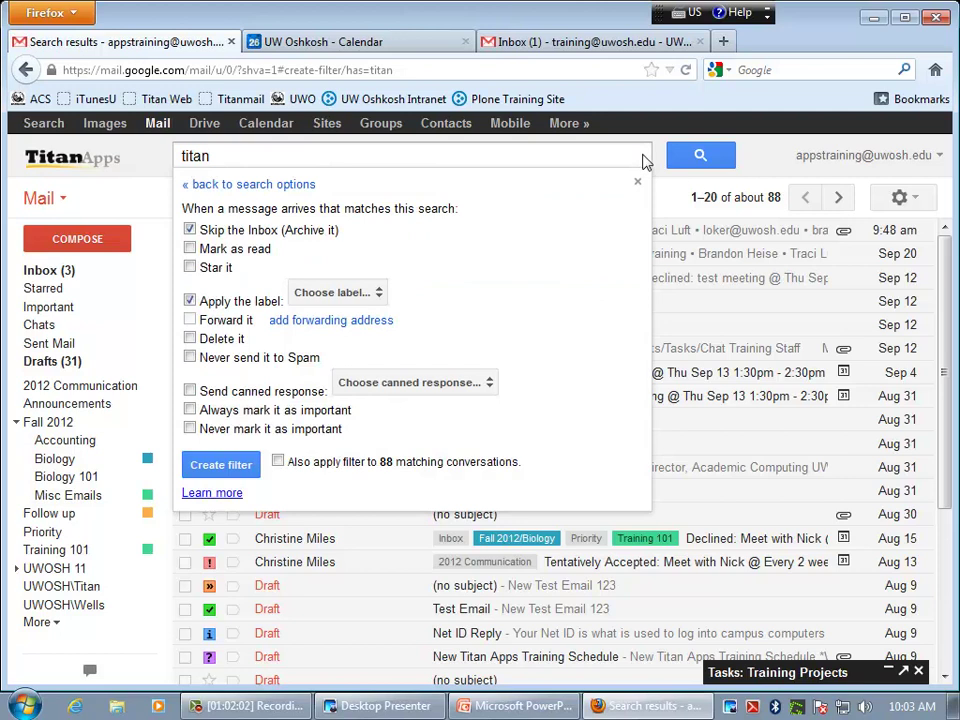
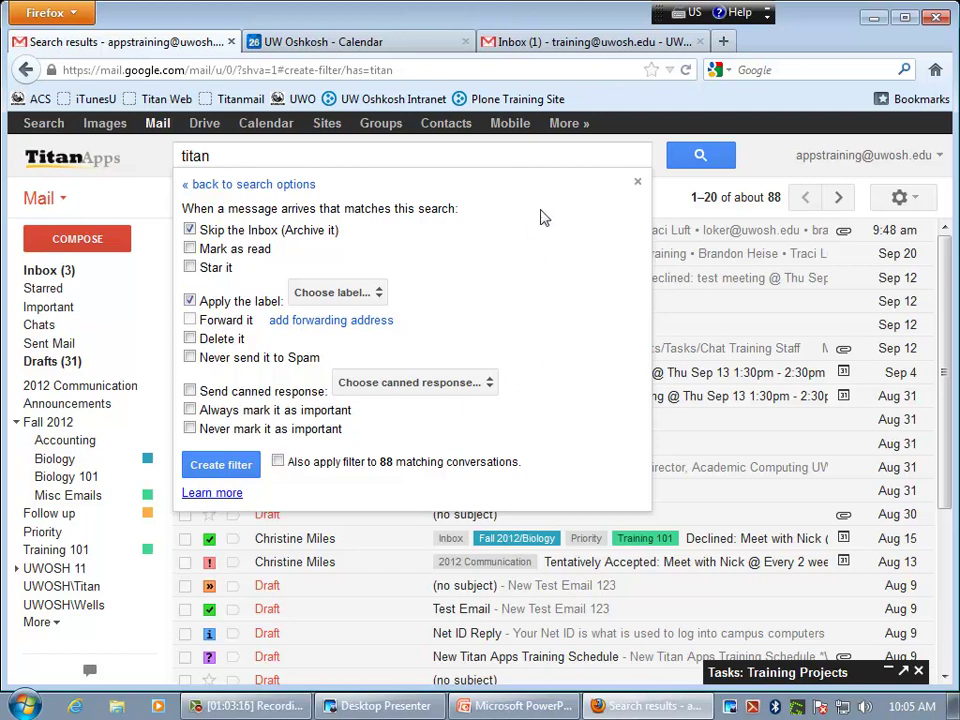
# - Close the filter-creation panel and open Gmail Settings on the General tab
pyautogui.click(591, 155)
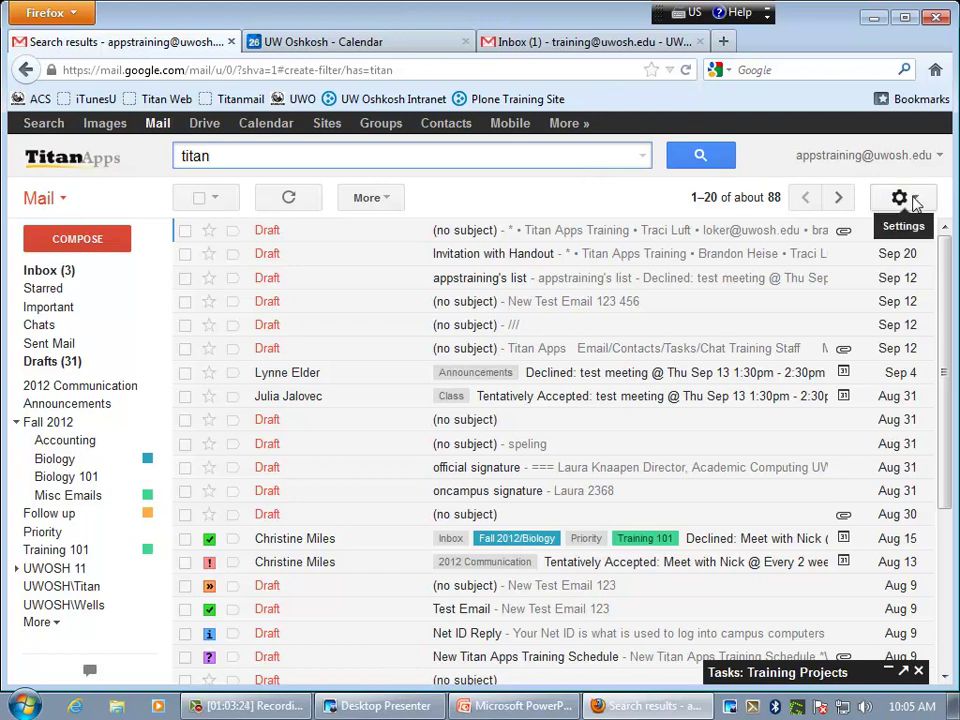
pyautogui.click(912, 199)
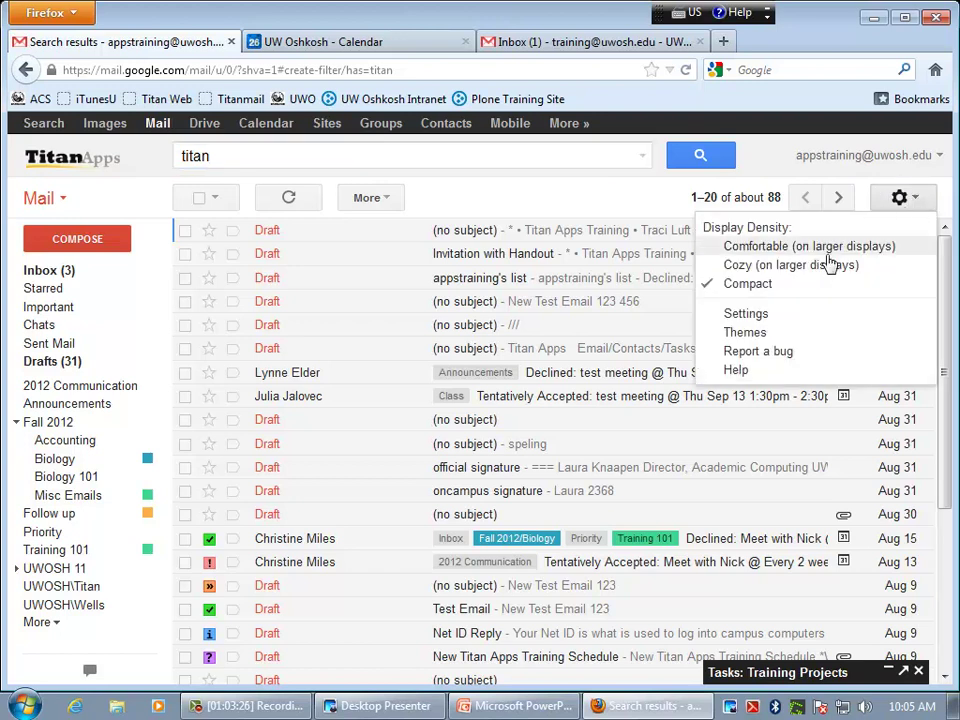
pyautogui.click(740, 314)
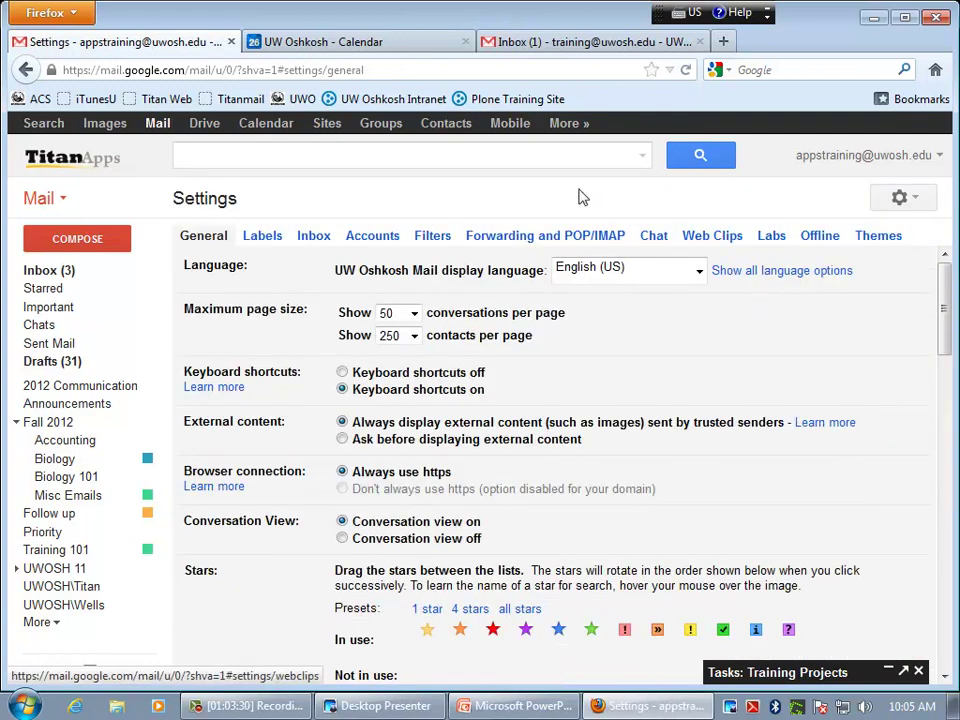
# - Show the Filters tab listing the five incoming-mail filters, dismissing the gear menu unused
pyautogui.click(433, 236)
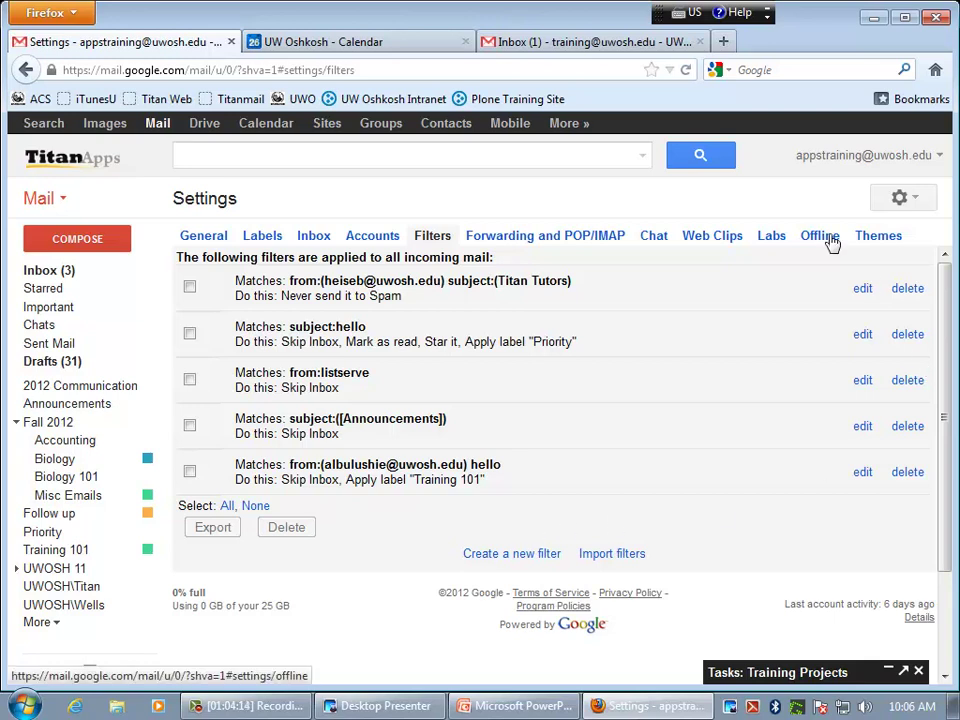
pyautogui.click(916, 205)
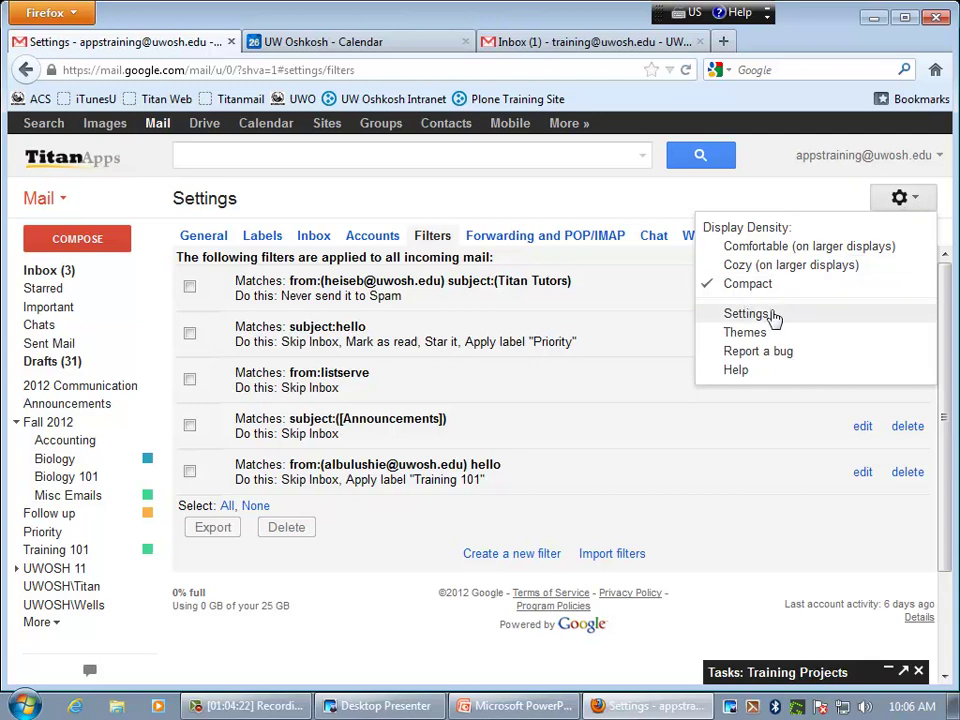
pyautogui.click(776, 199)
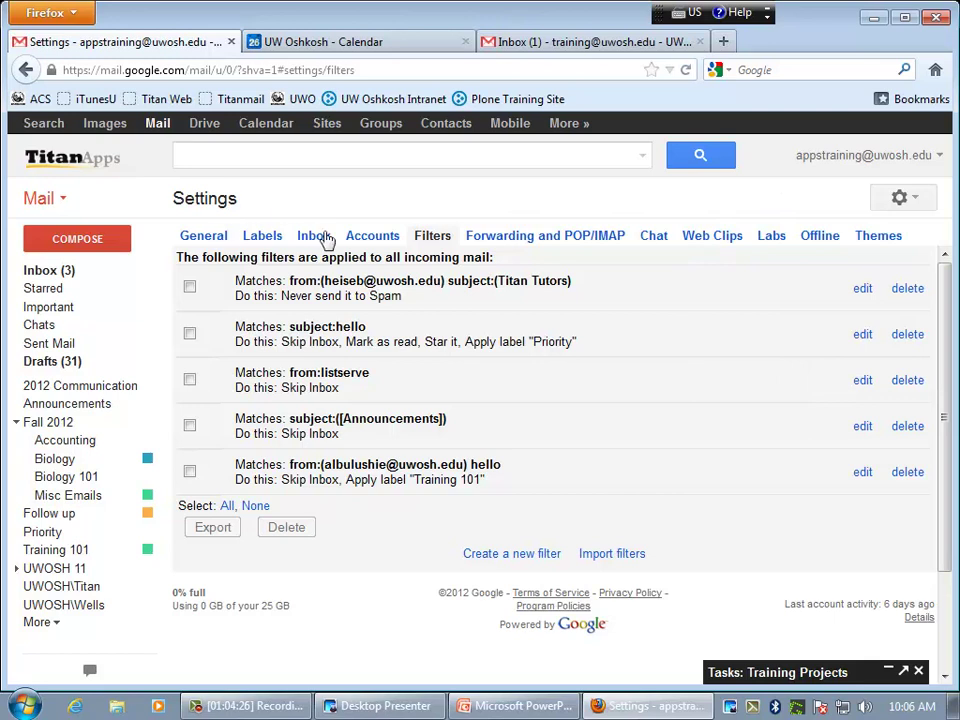
# - Open the Labs tab and scroll down to the Search for a lab box
pyautogui.click(771, 237)
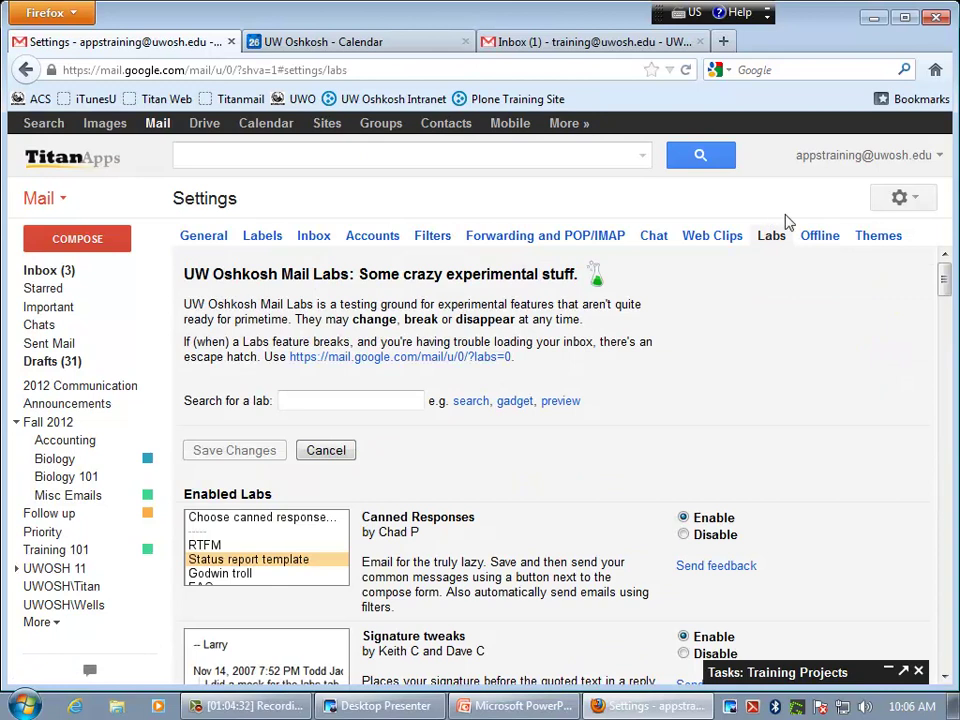
pyautogui.scroll(-2, 757, 396)
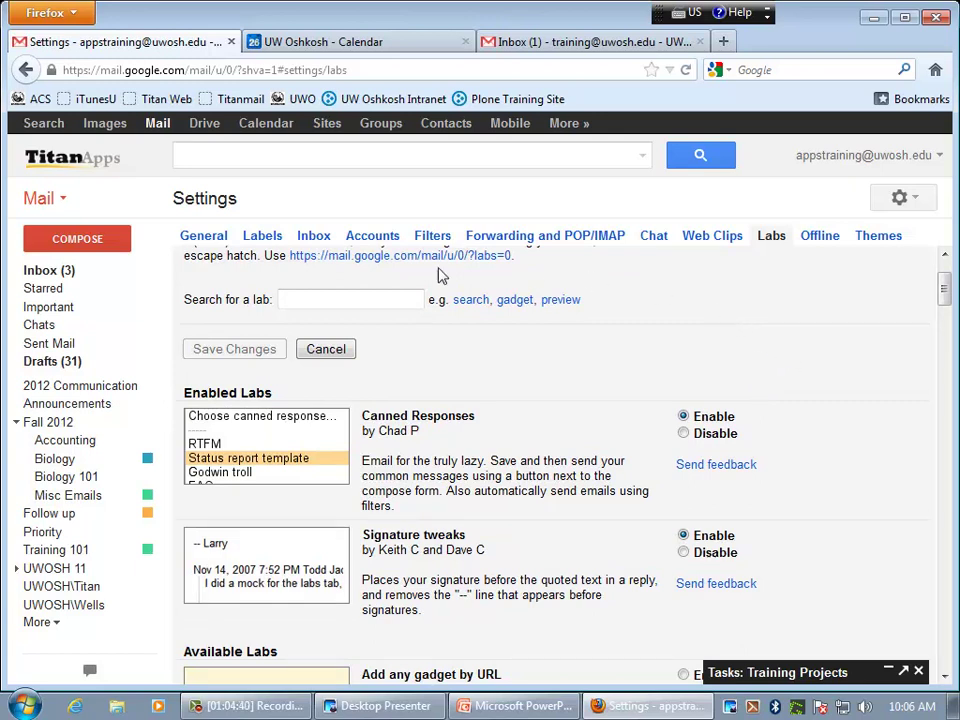
pyautogui.click(313, 299)
# - Scroll through the labs and highlight the Canned Responses description, then return to the top
pyautogui.scroll(-3, 842, 574)
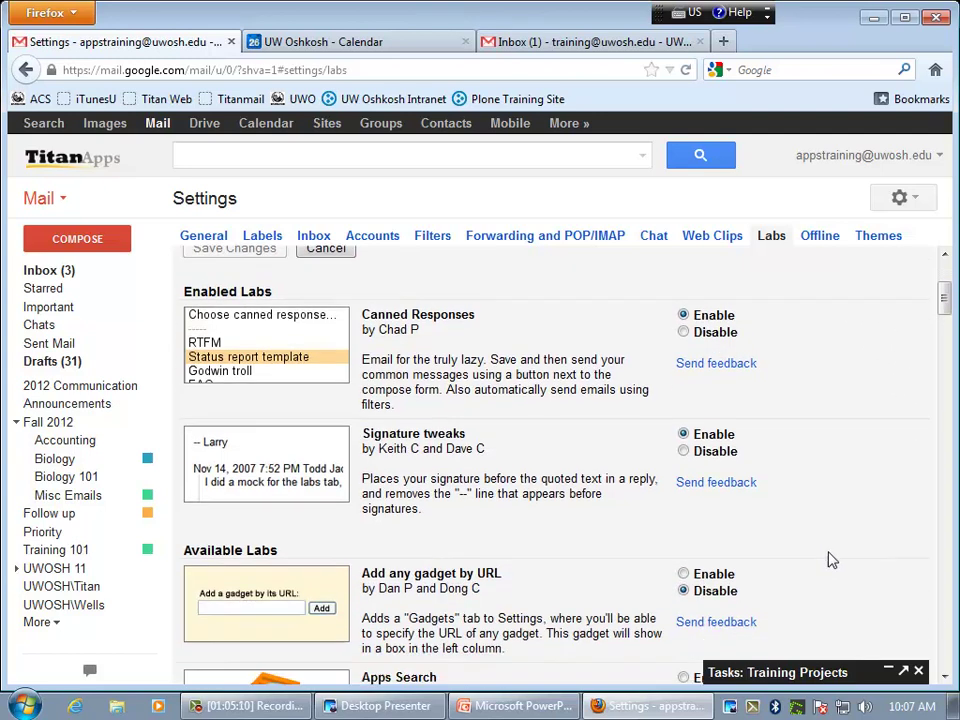
pyautogui.scroll(-1, 830, 554)
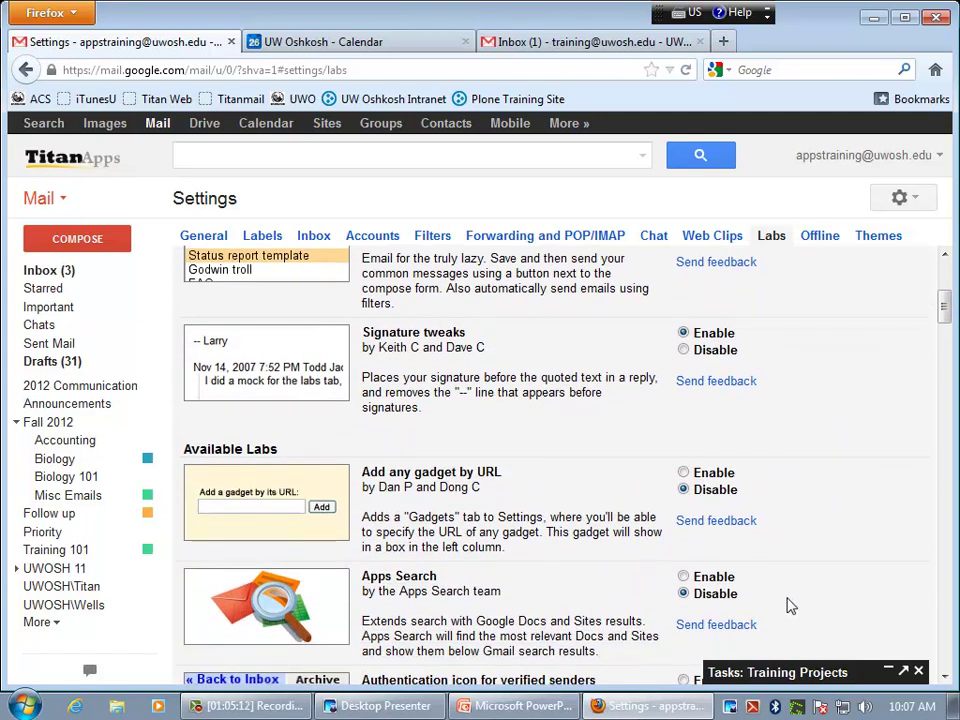
pyautogui.scroll(2, 793, 600)
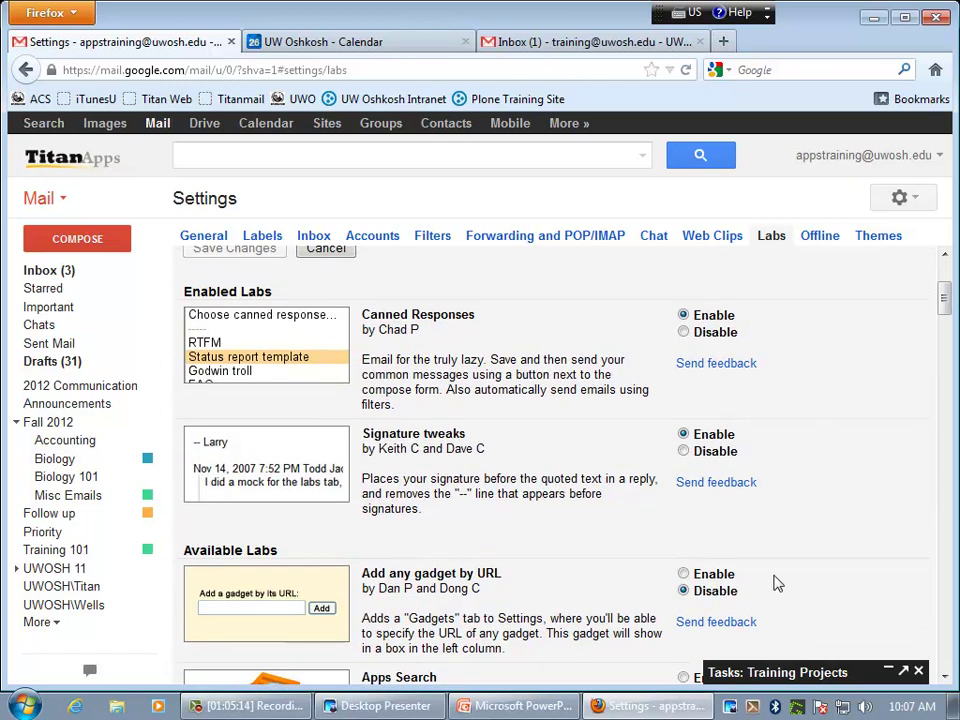
pyautogui.moveTo(398, 407); pyautogui.dragTo(360, 366)
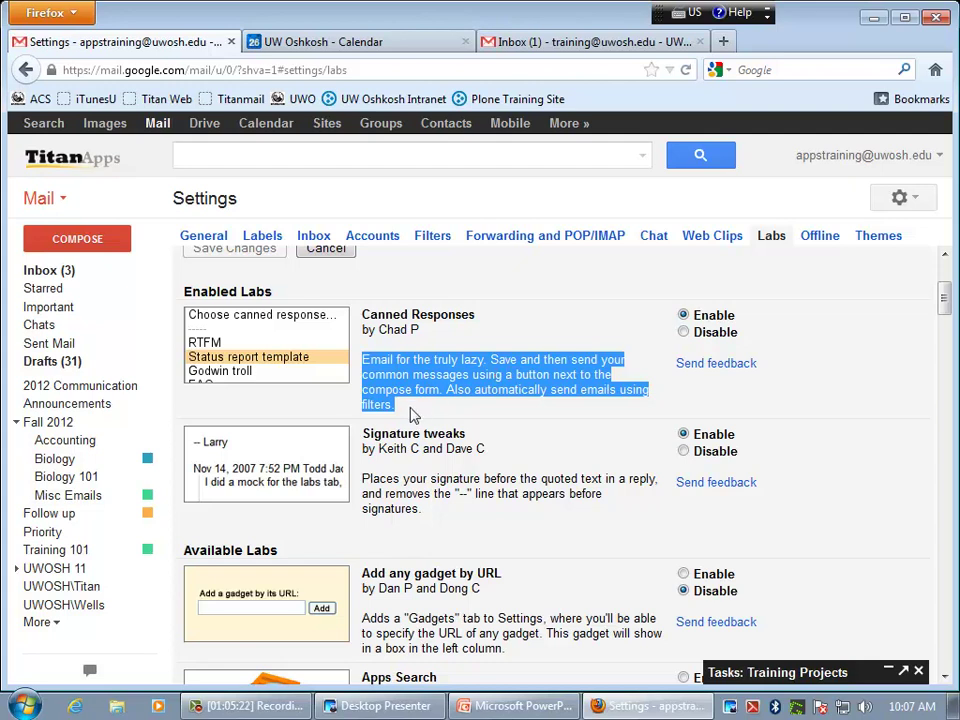
pyautogui.moveTo(397, 405); pyautogui.dragTo(360, 367)
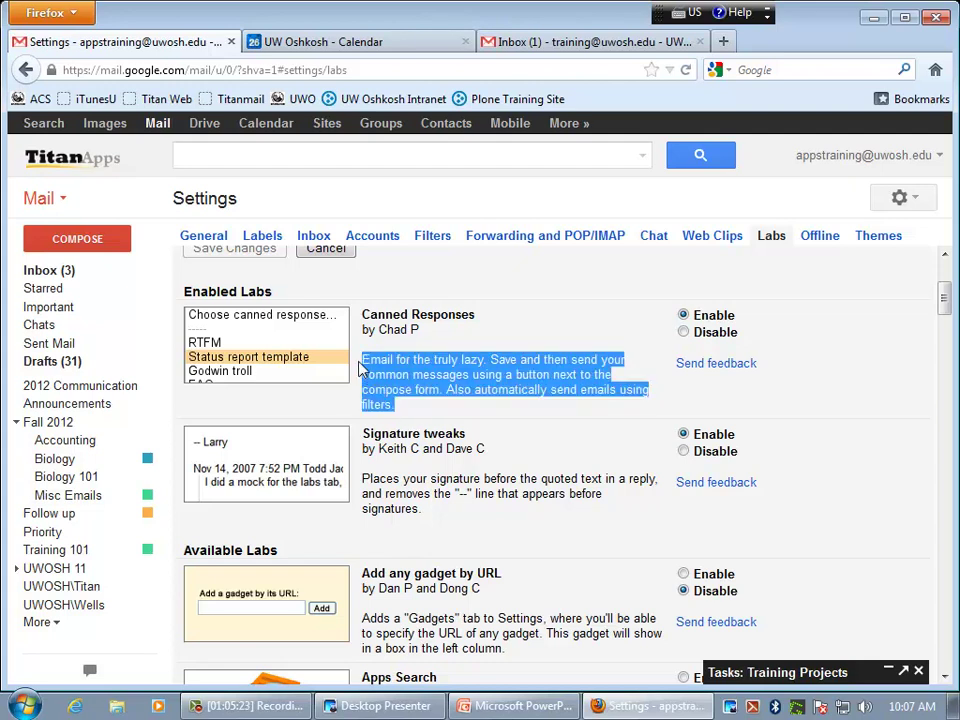
pyautogui.click(451, 418)
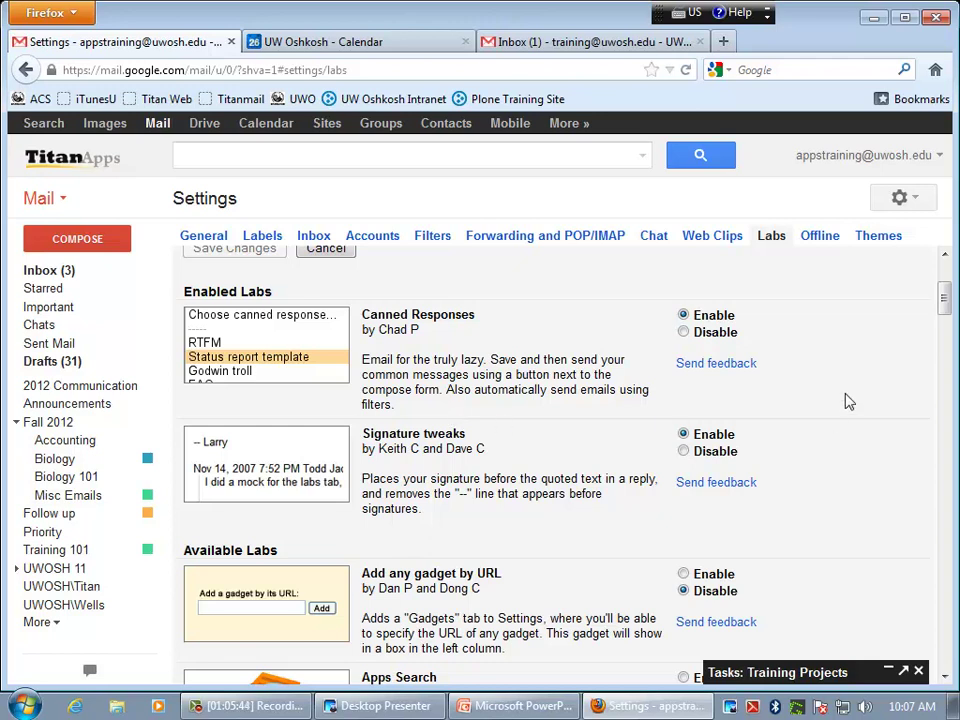
pyautogui.moveTo(945, 313); pyautogui.dragTo(945, 285)
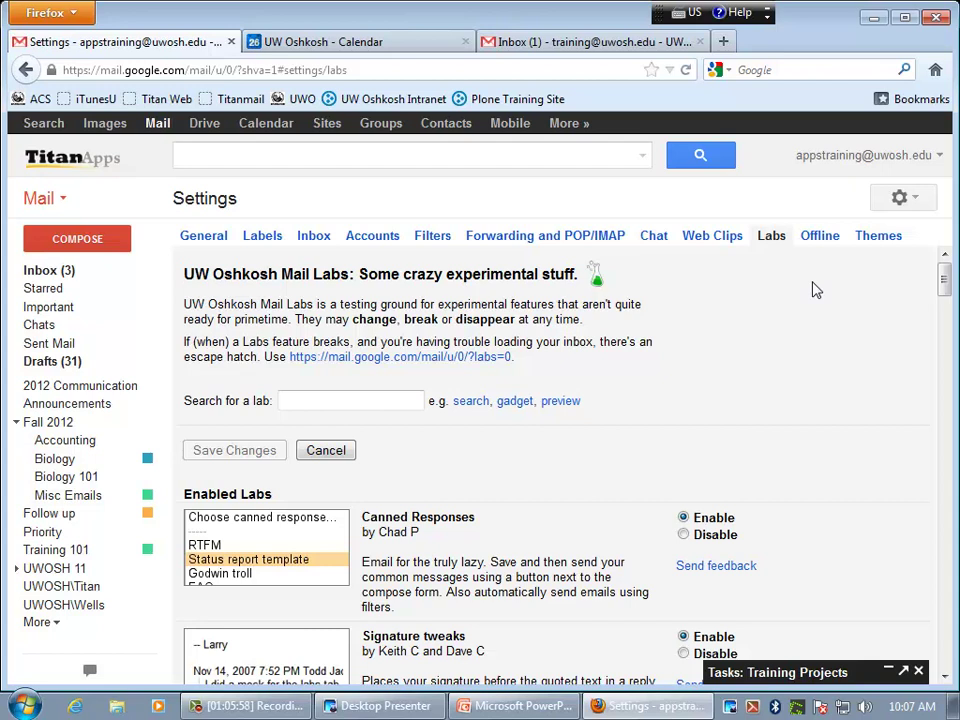
# - Search labs for 'right', enable Right-side chat, and save the changes
pyautogui.click(311, 402)
pyautogui.write('right')
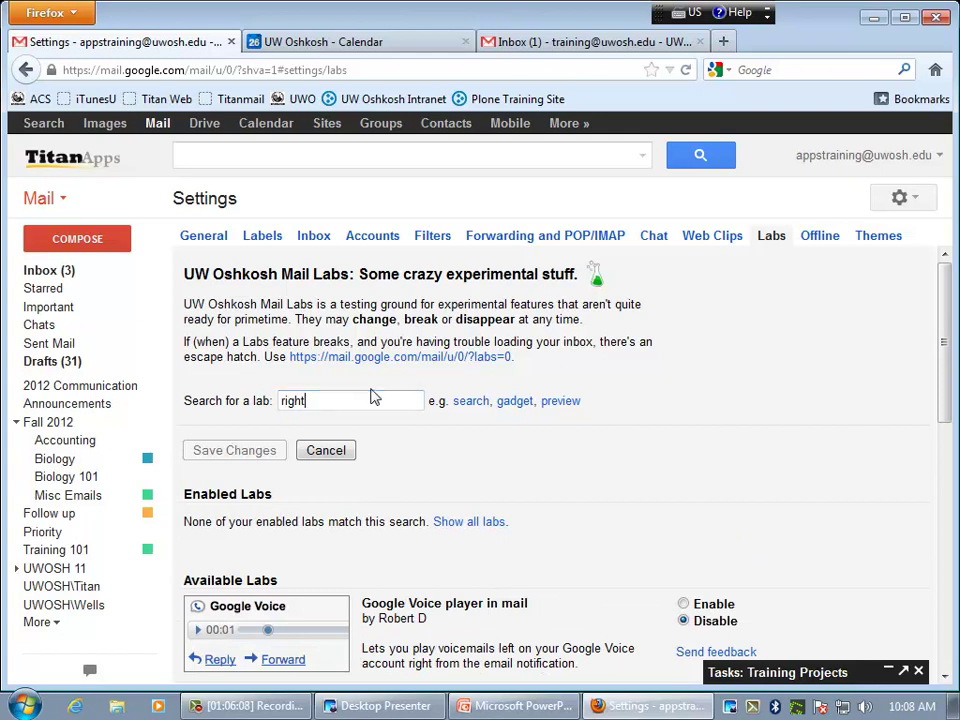
pyautogui.scroll(-5, 388, 414)
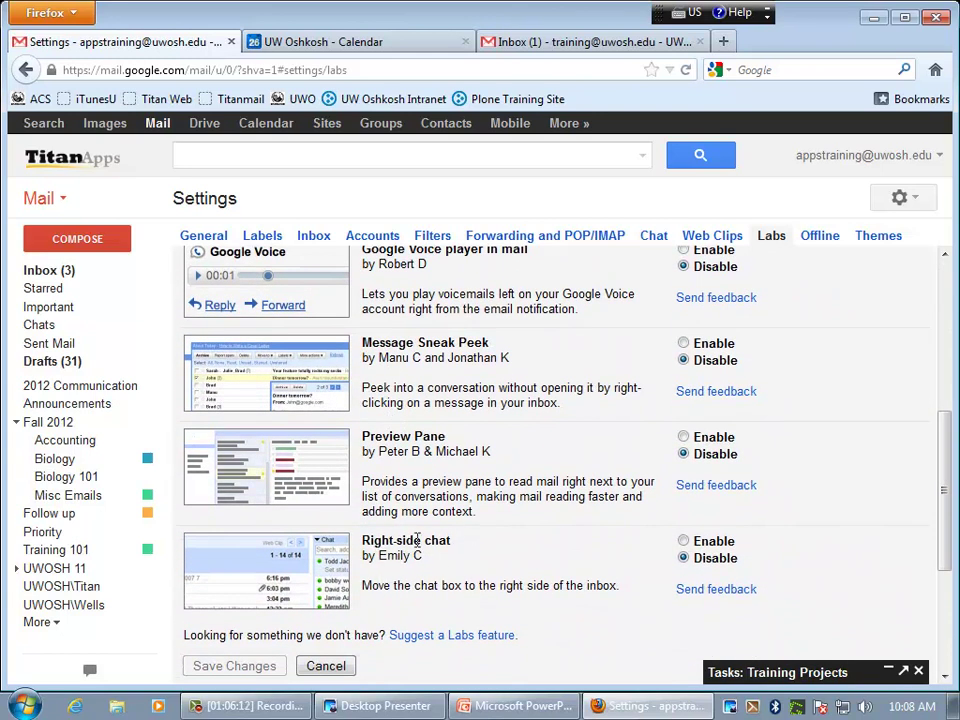
pyautogui.click(683, 541)
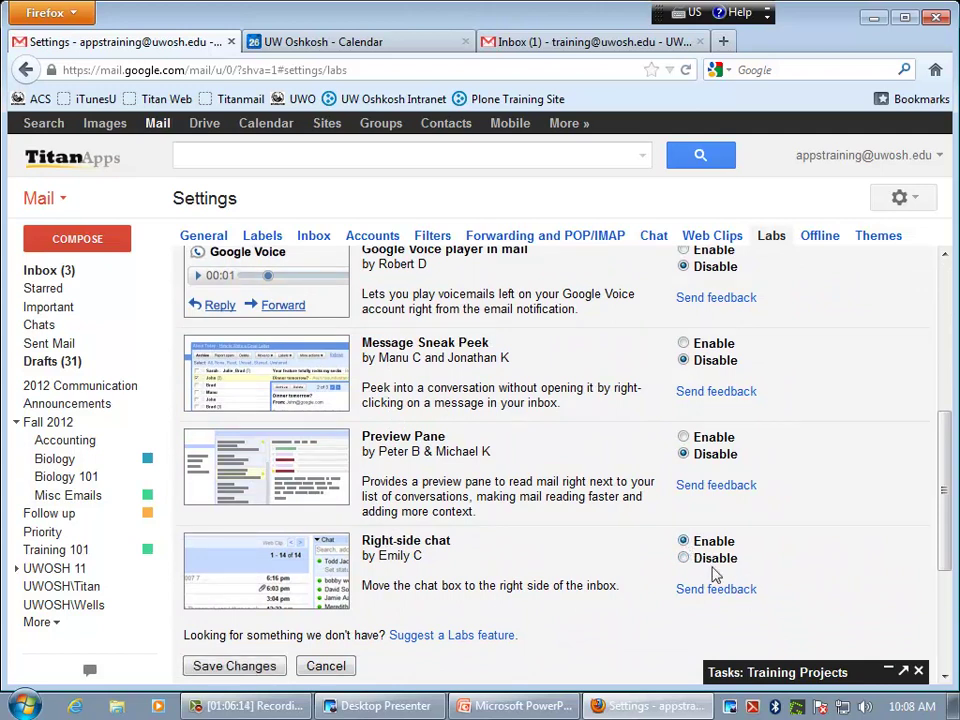
pyautogui.click(234, 666)
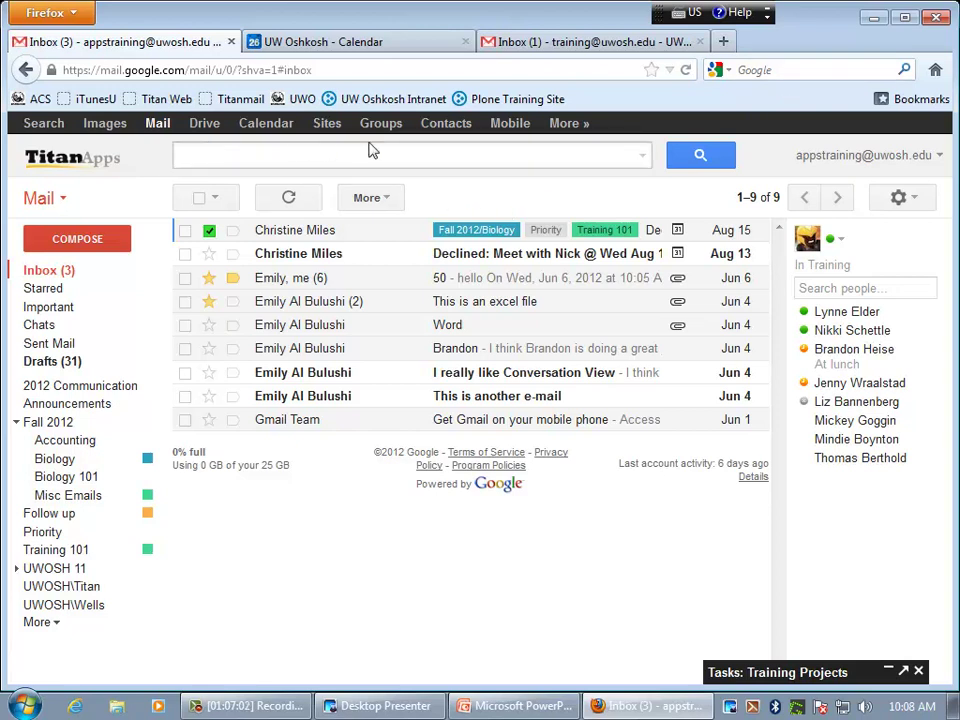
# - Open Google Contacts in a new tab, then switch Gmail to Contacts and back to Mail
pyautogui.click(449, 129)
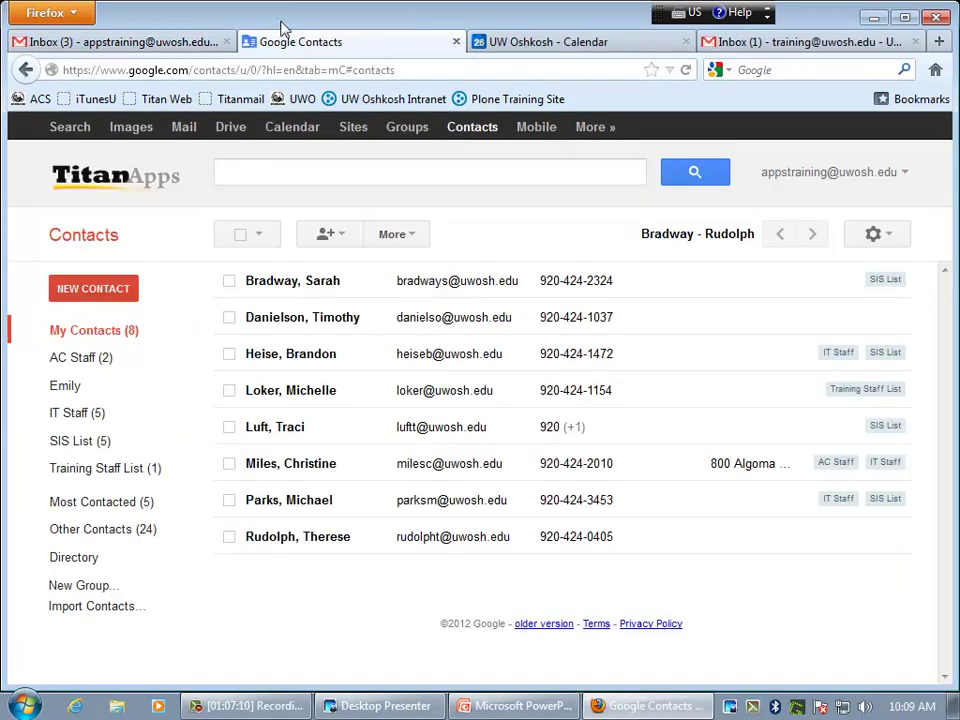
pyautogui.click(85, 50)
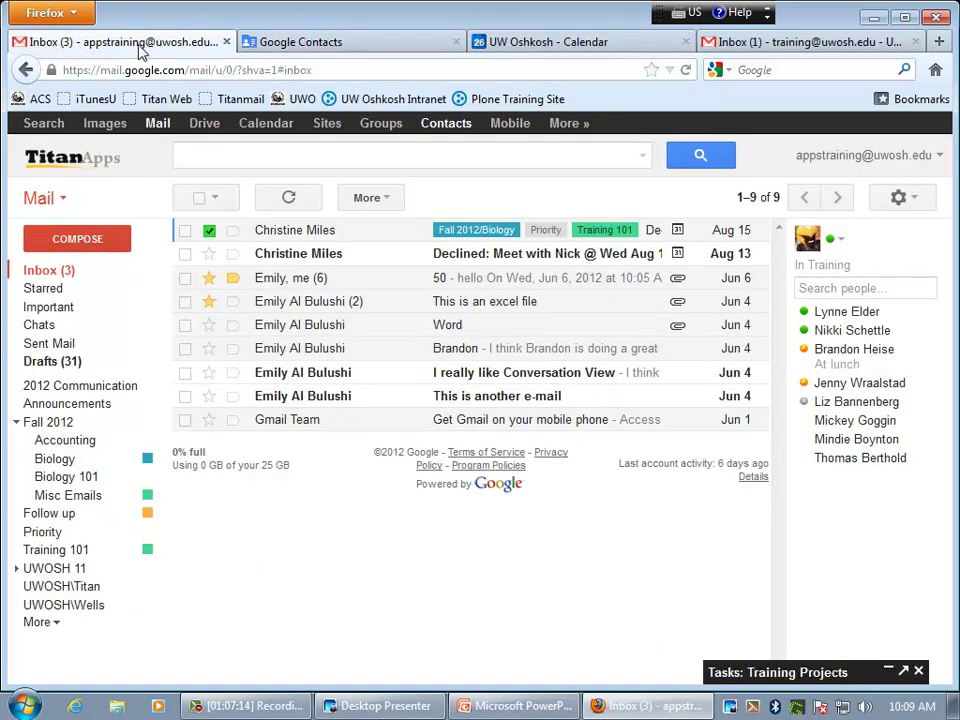
pyautogui.click(60, 204)
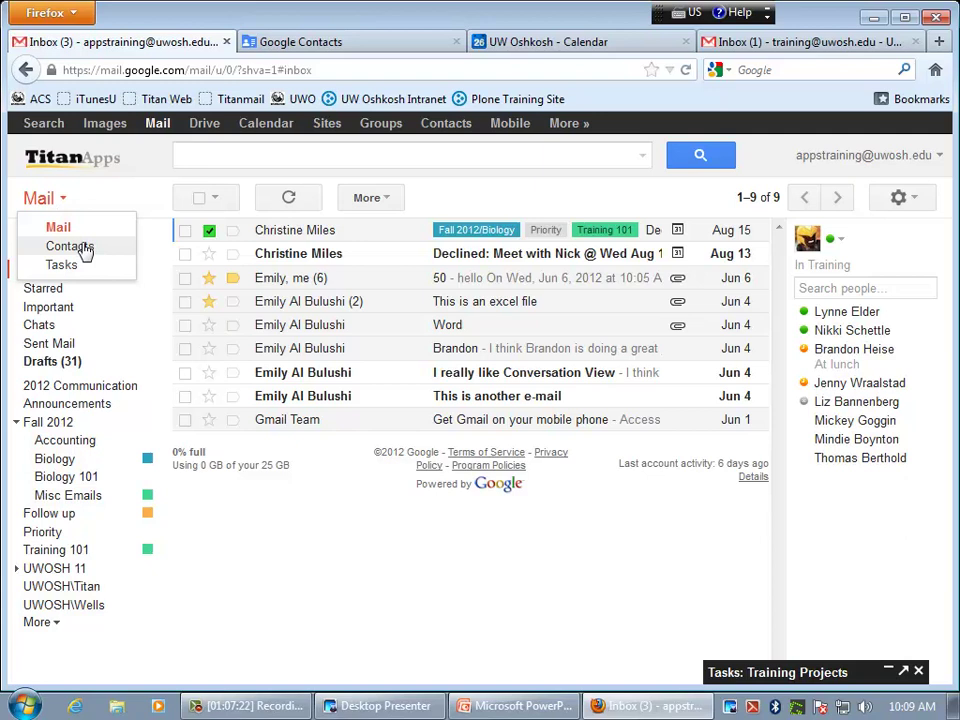
pyautogui.click(85, 248)
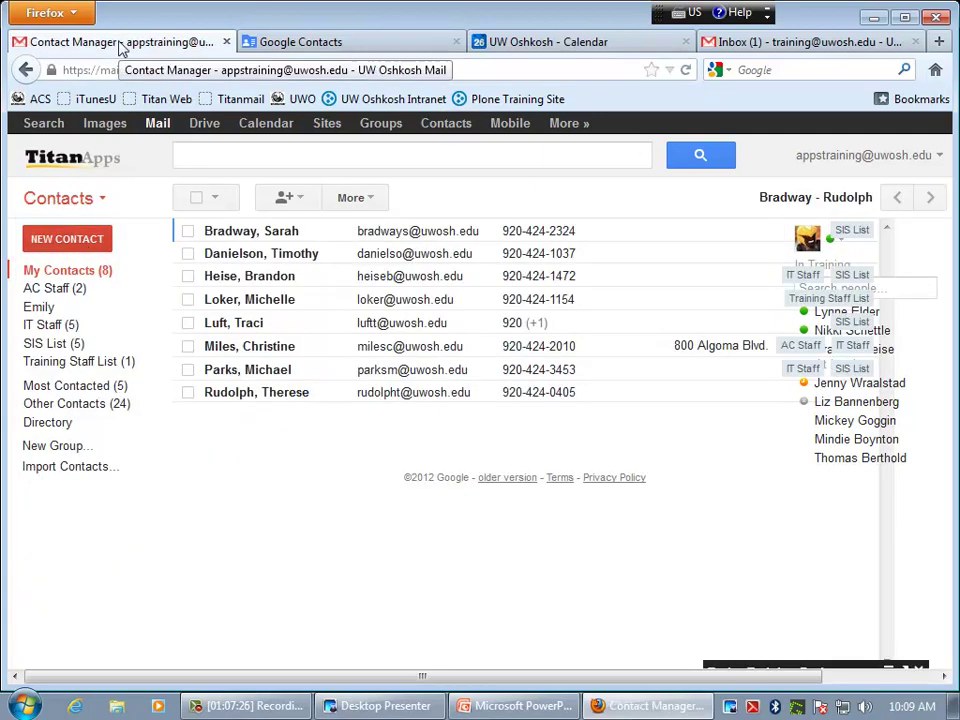
pyautogui.click(100, 202)
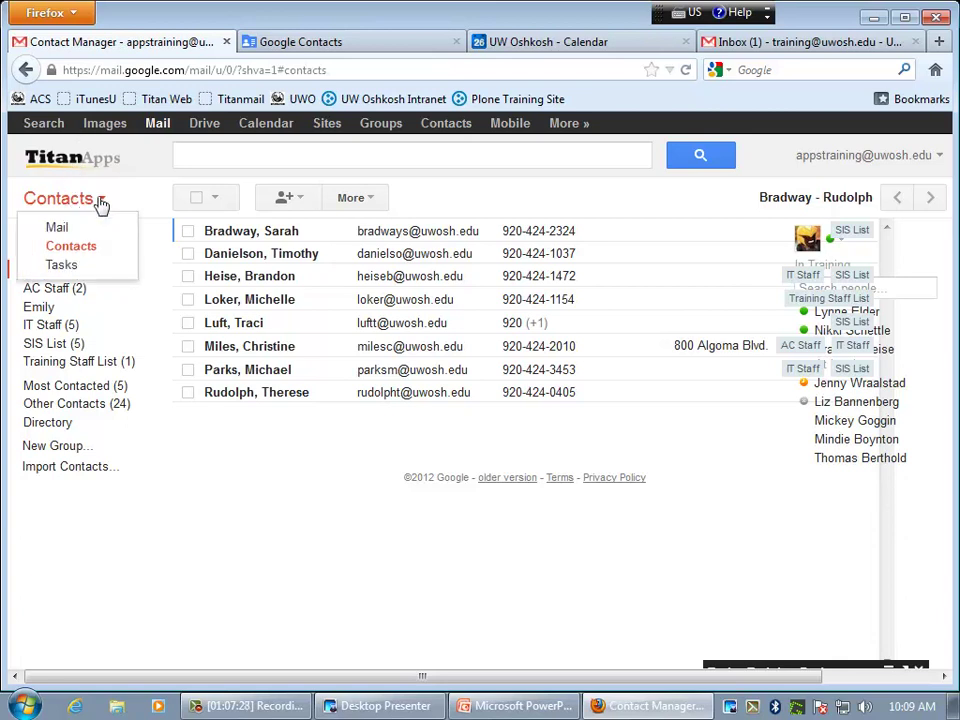
pyautogui.click(60, 228)
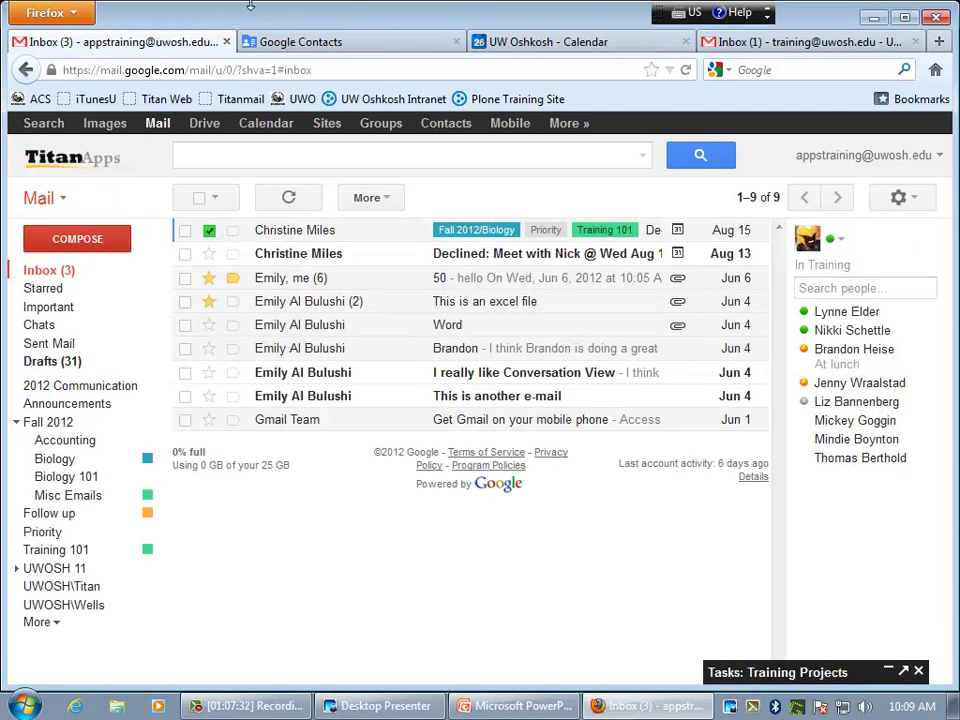
# - In the Google Contacts tab, select all eight contacts, then deselect them all
pyautogui.click(340, 46)
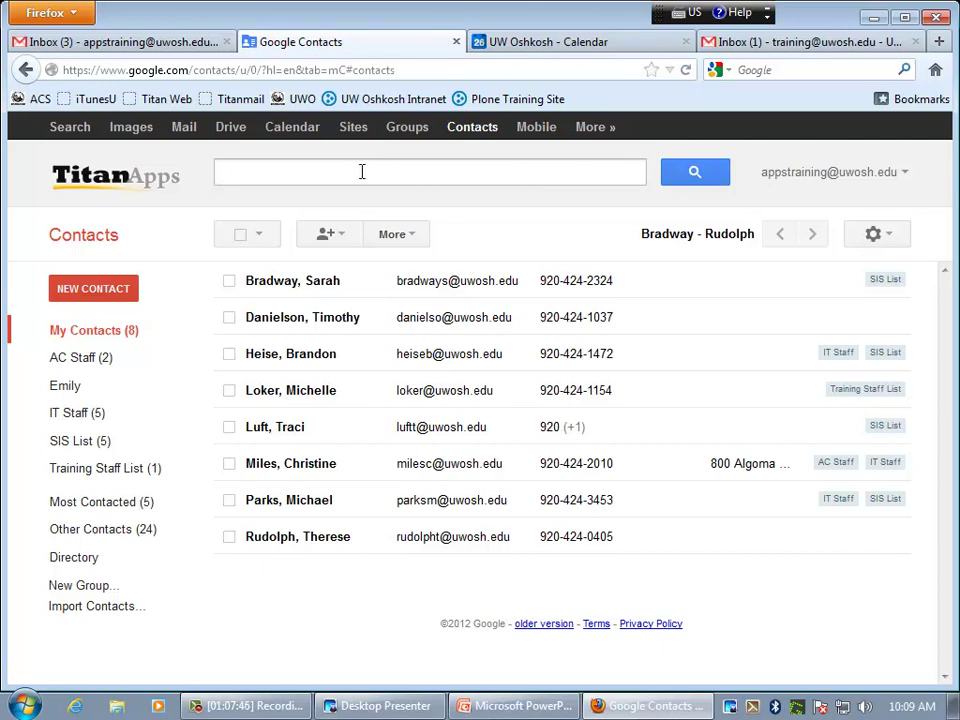
pyautogui.click(258, 236)
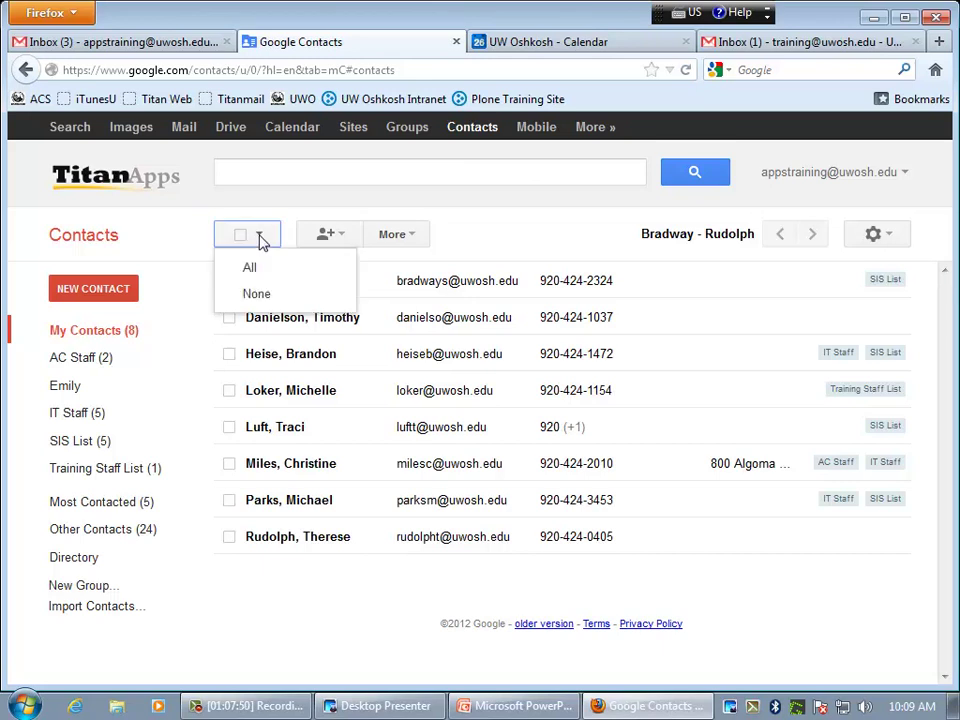
pyautogui.click(251, 268)
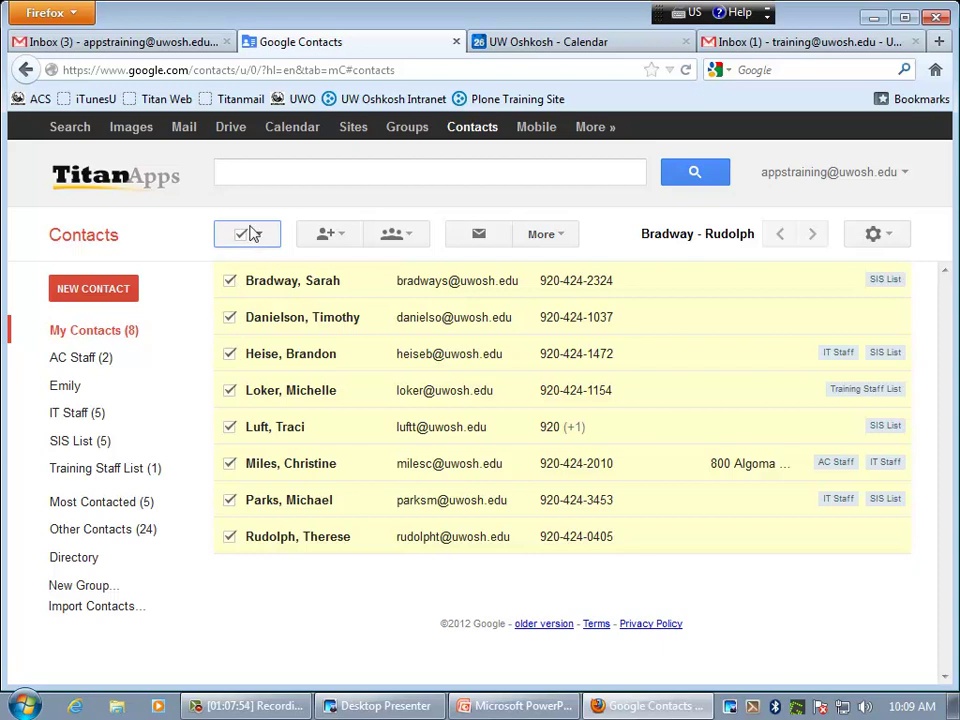
pyautogui.click(251, 238)
pyautogui.click(268, 295)
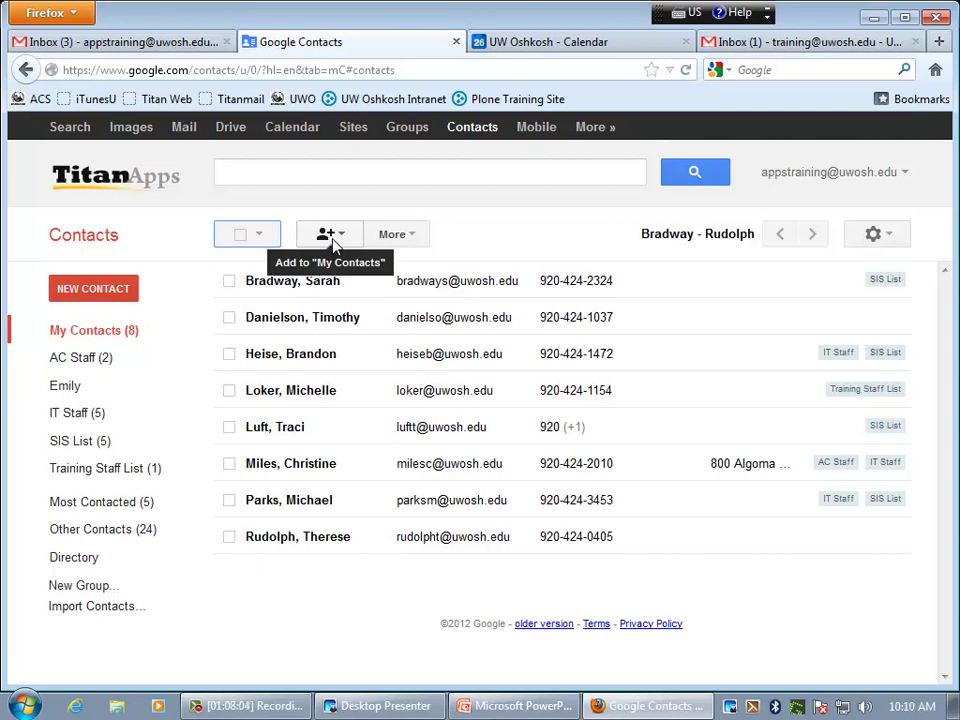
# - Open and close the More actions list, browse the Directory, then return to My Contacts (8)
pyautogui.click(403, 241)
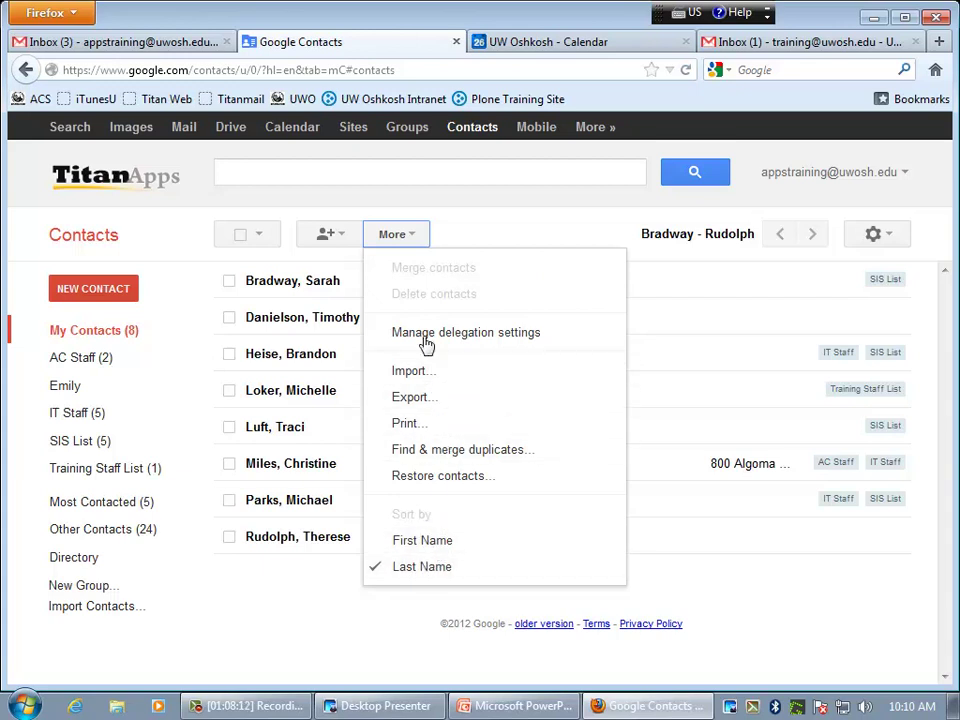
pyautogui.click(476, 235)
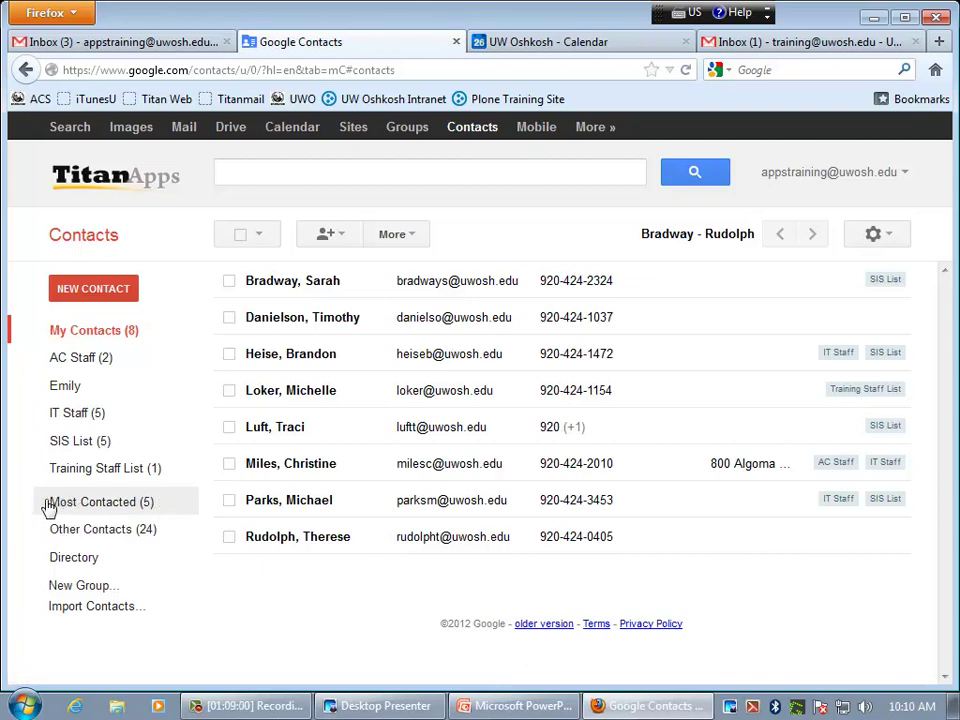
pyautogui.click(90, 570)
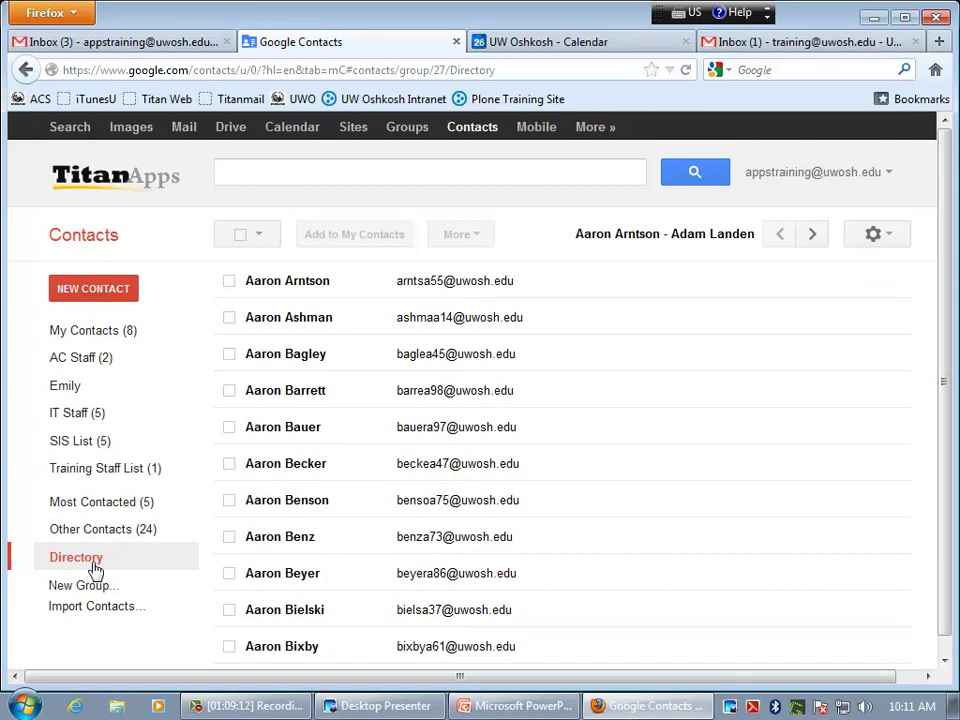
pyautogui.click(94, 341)
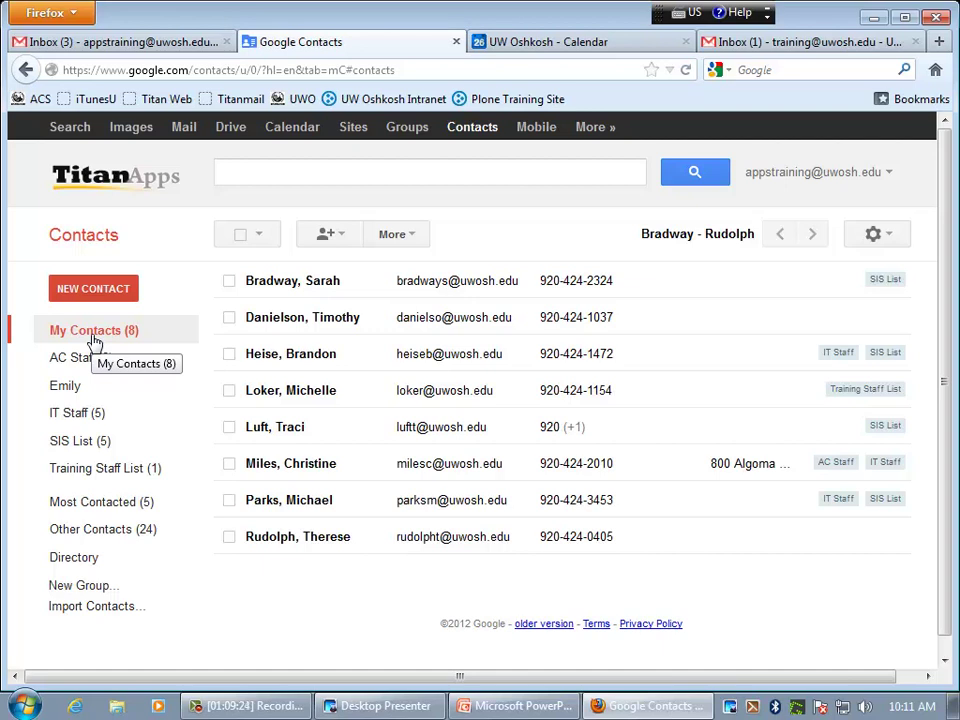
# - Open the More dropdown with import, export, print, merge duplicates and sort options
pyautogui.click(405, 240)
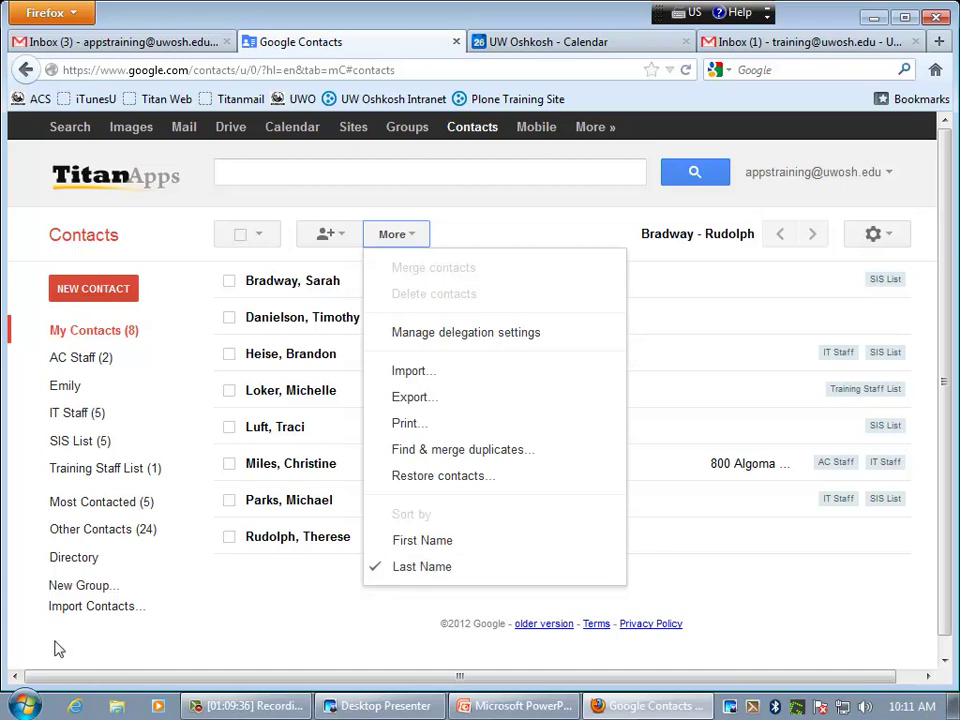
# - Open the Directory, select all its entries, then return to My Contacts (8)
pyautogui.click(75, 557)
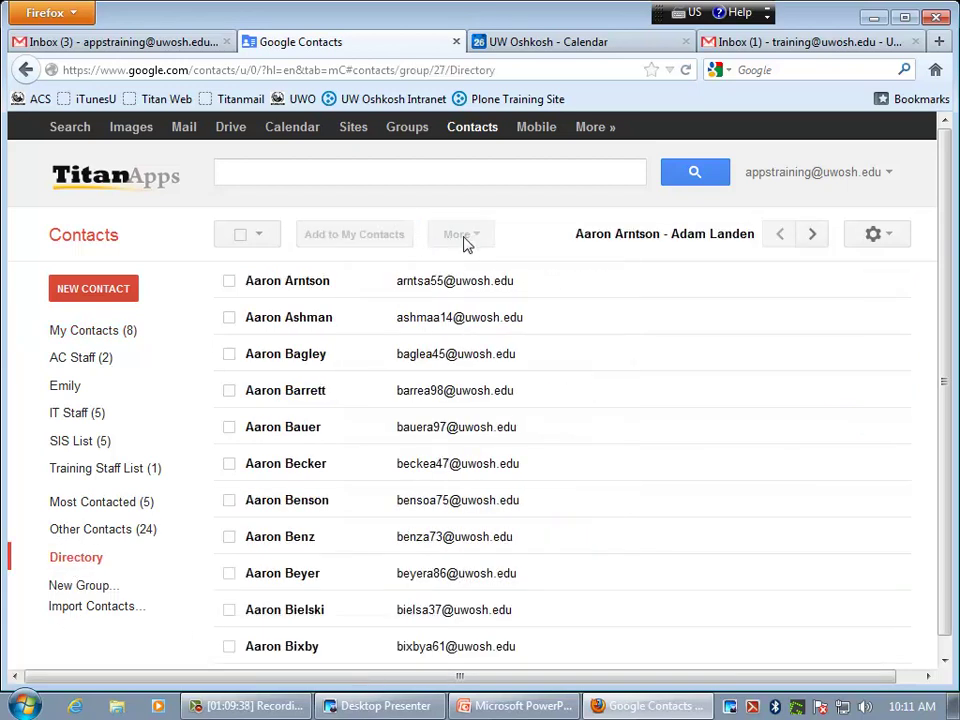
pyautogui.click(246, 236)
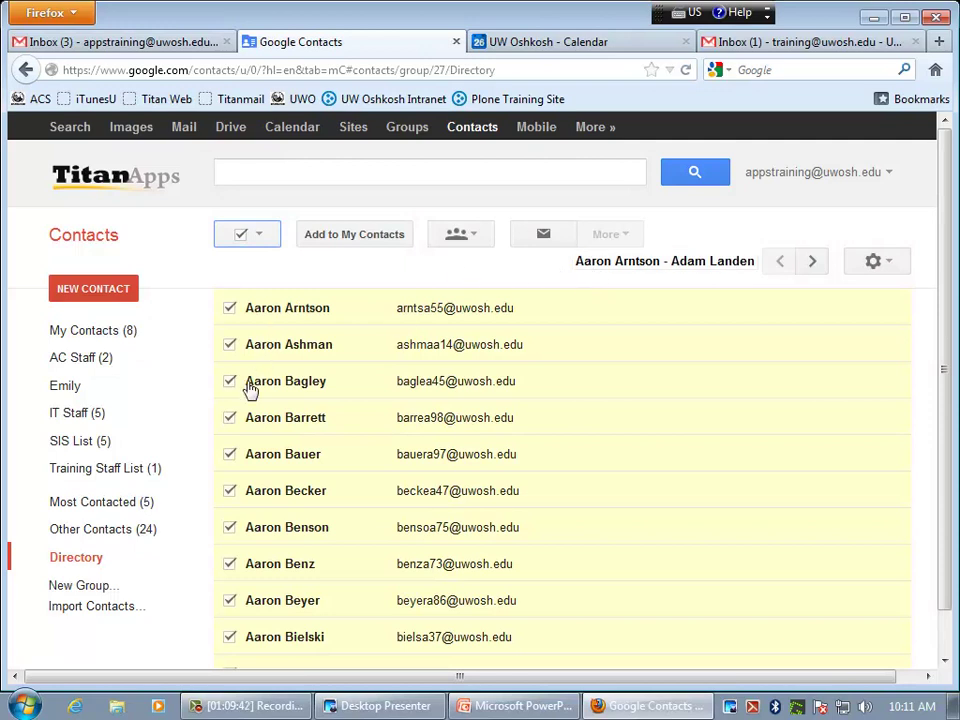
pyautogui.click(112, 333)
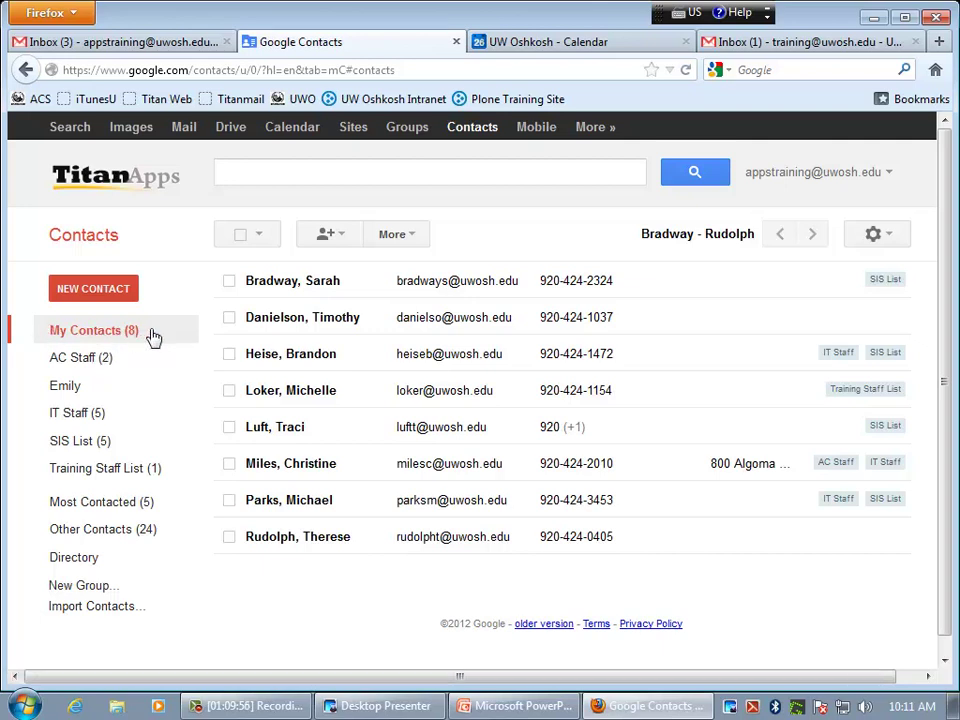
# - Create a new contact with the colleague's university email address and let it autosave
pyautogui.click(97, 292)
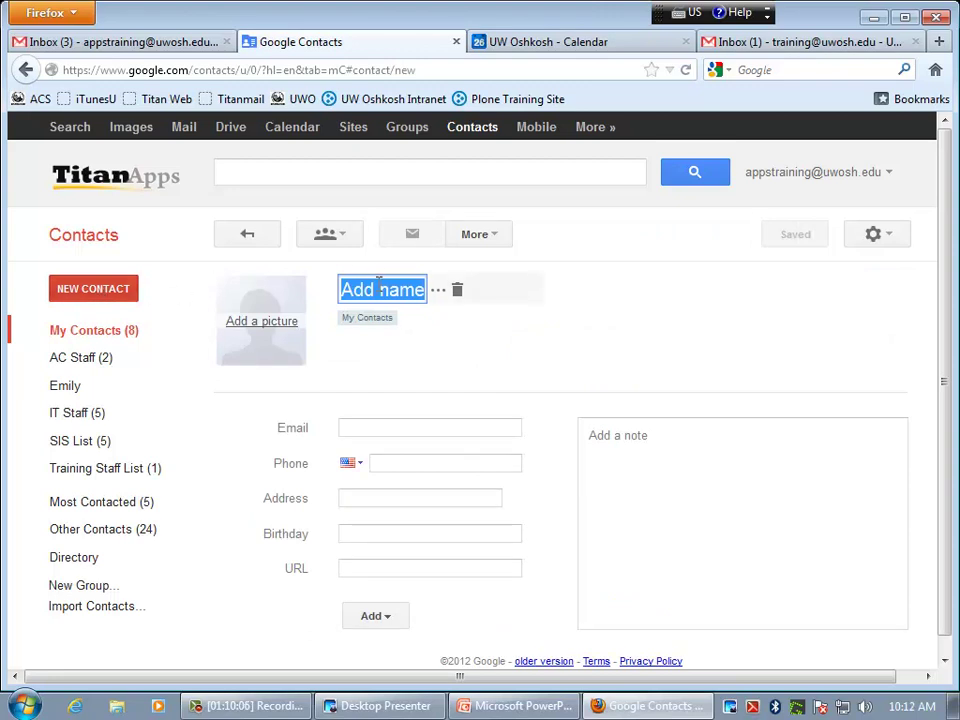
pyautogui.click(363, 422)
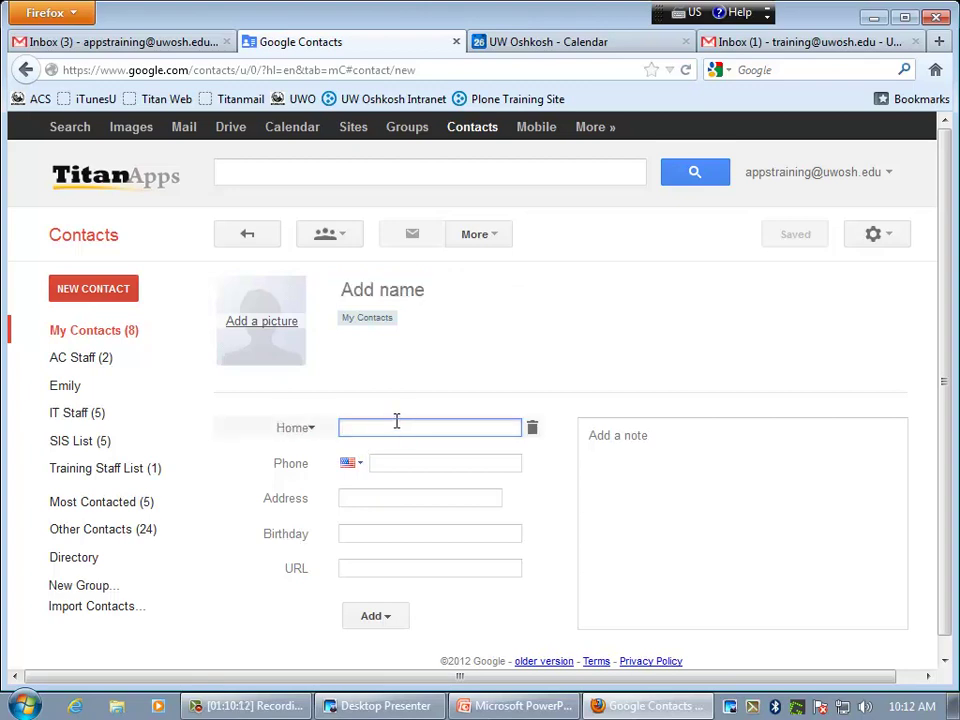
pyautogui.scroll(-1, 396, 421)
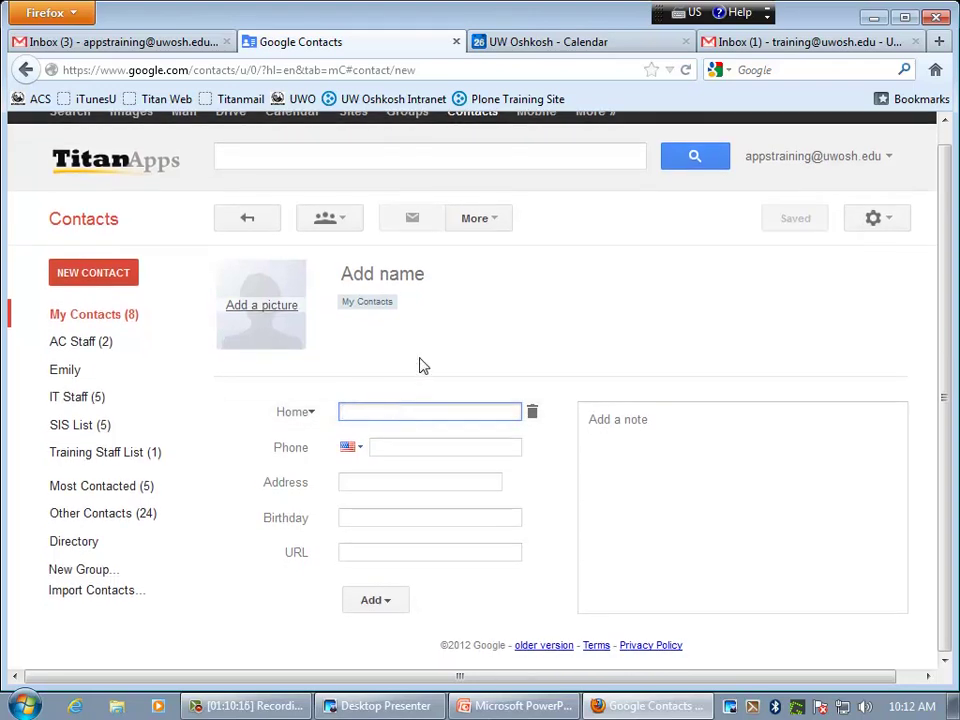
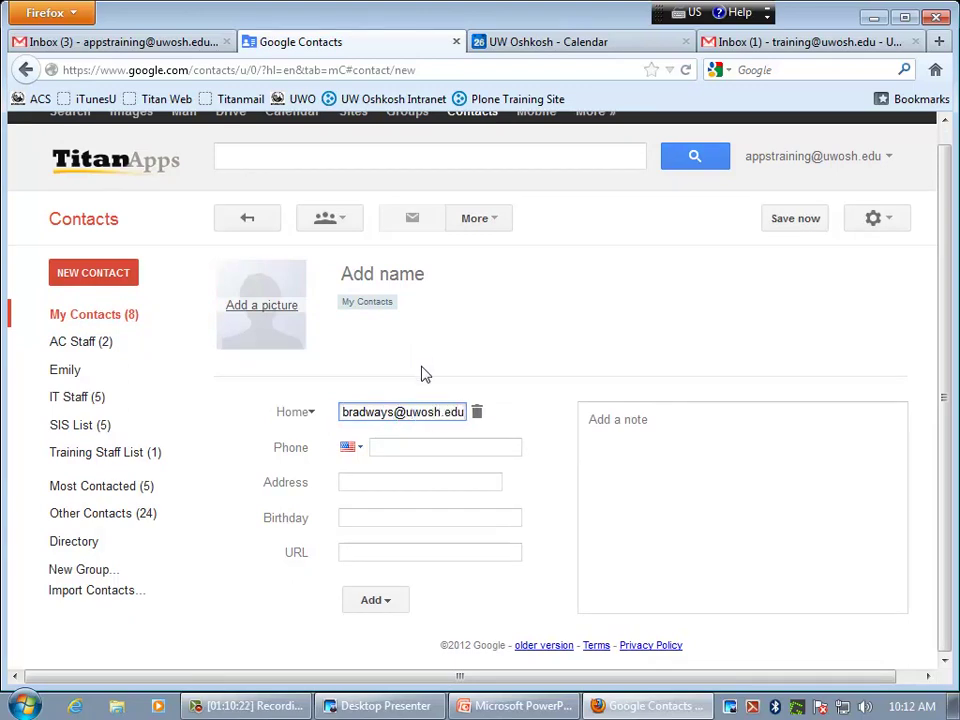
pyautogui.click(423, 450)
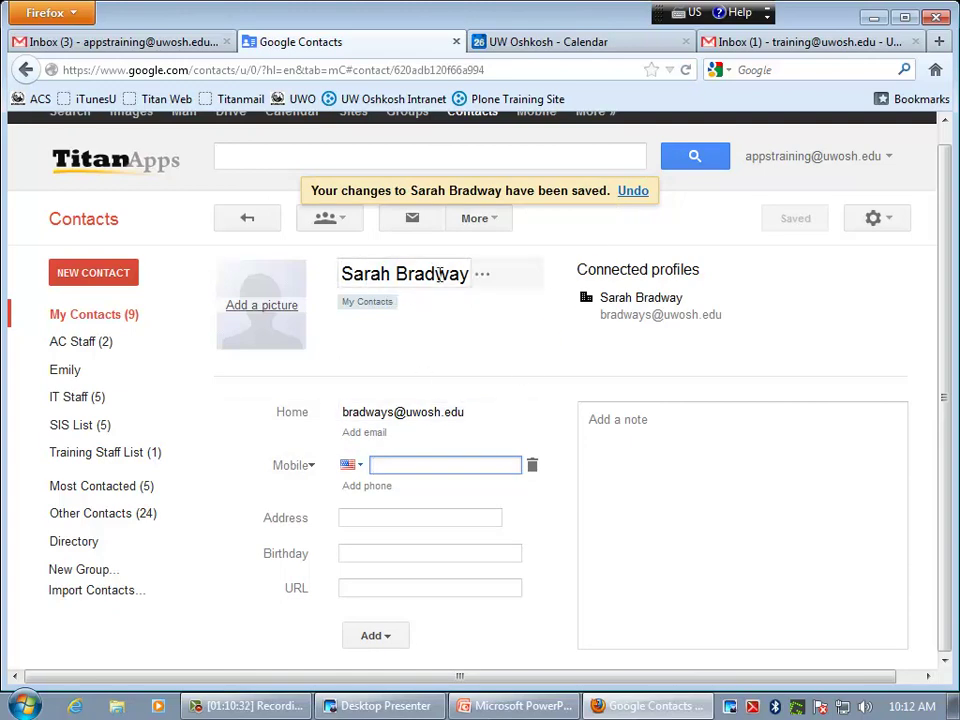
pyautogui.scroll(-5, 420, 300)
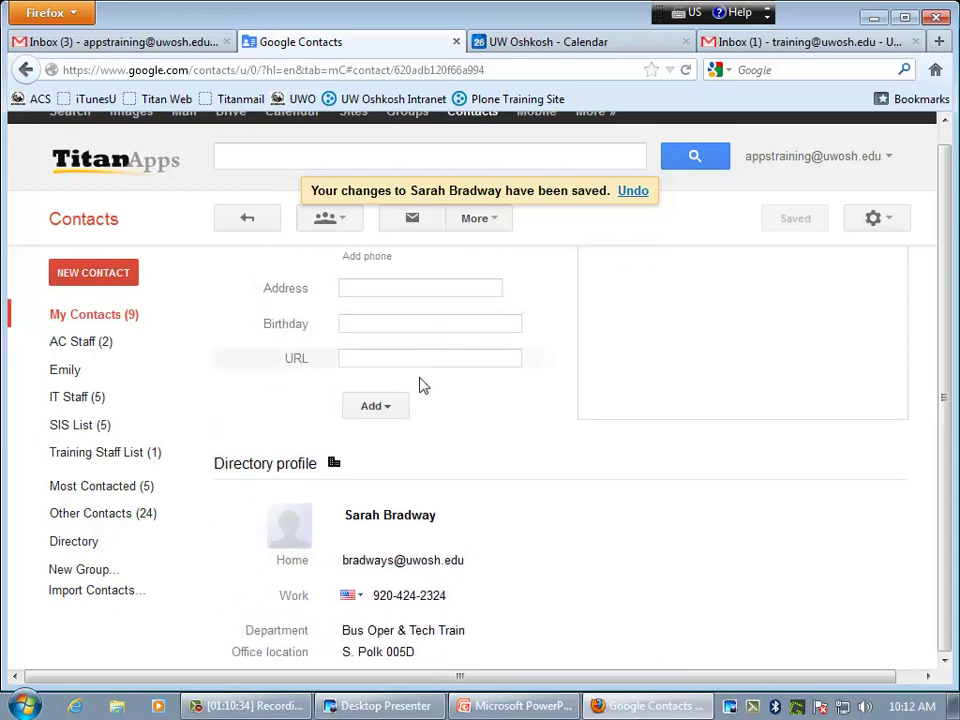
pyautogui.scroll(-1, 336, 521)
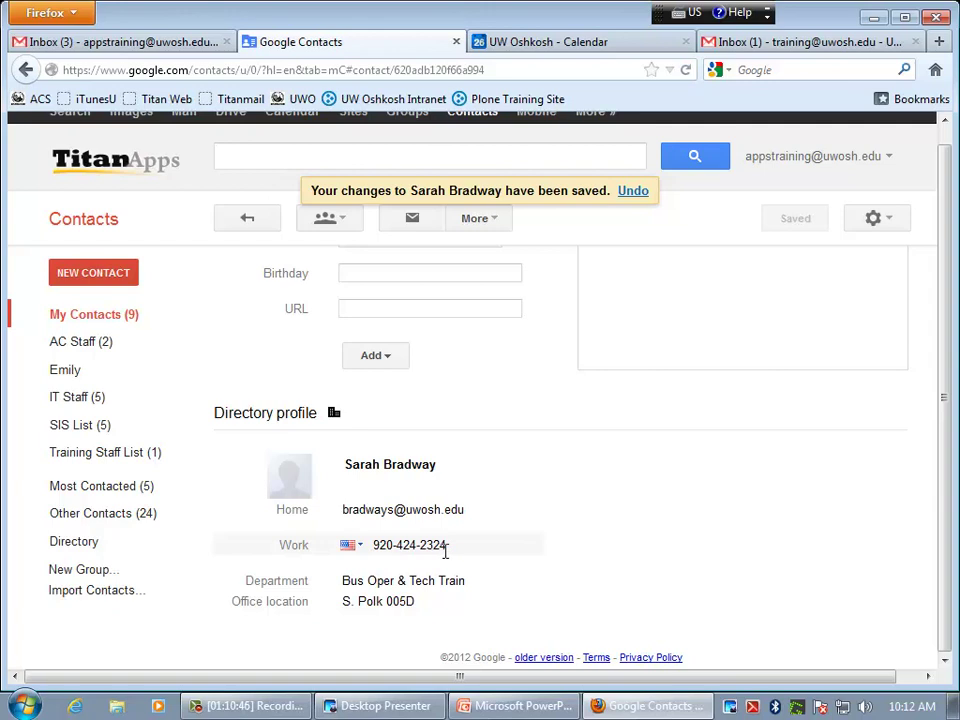
pyautogui.scroll(5, 446, 552)
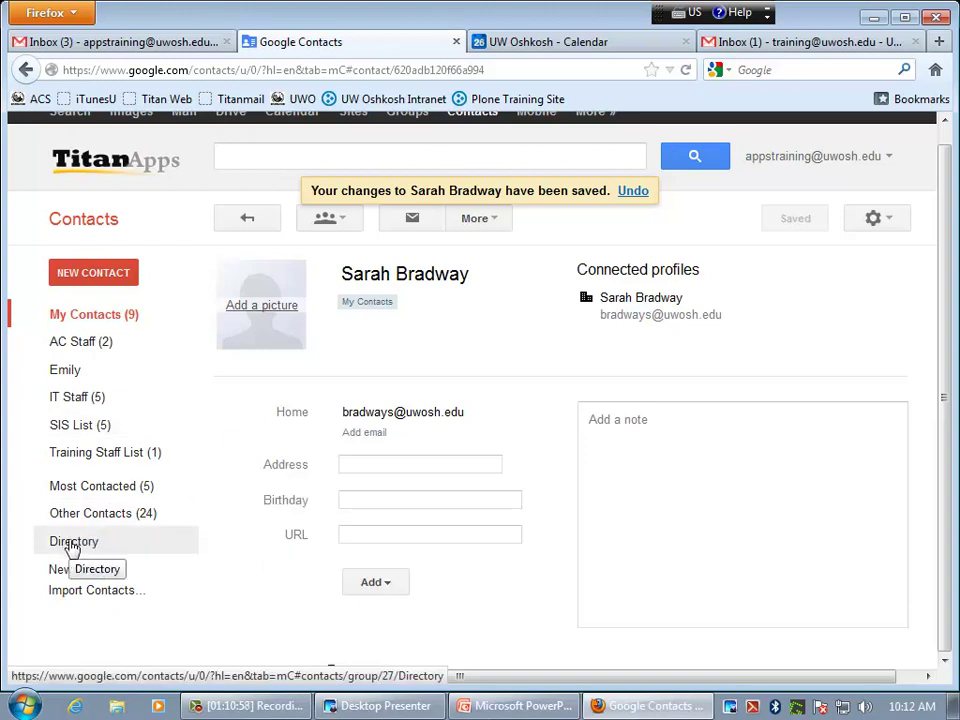
# - Search the university Directory for 'smith', then tick and untick one of the 112 results
pyautogui.click(73, 542)
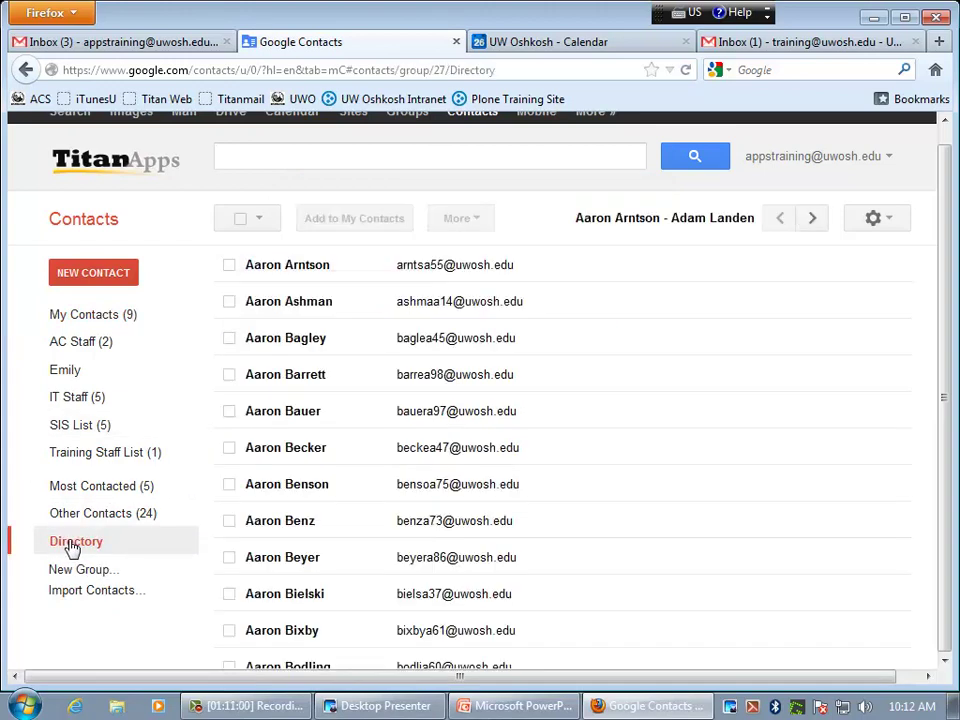
pyautogui.click(253, 153)
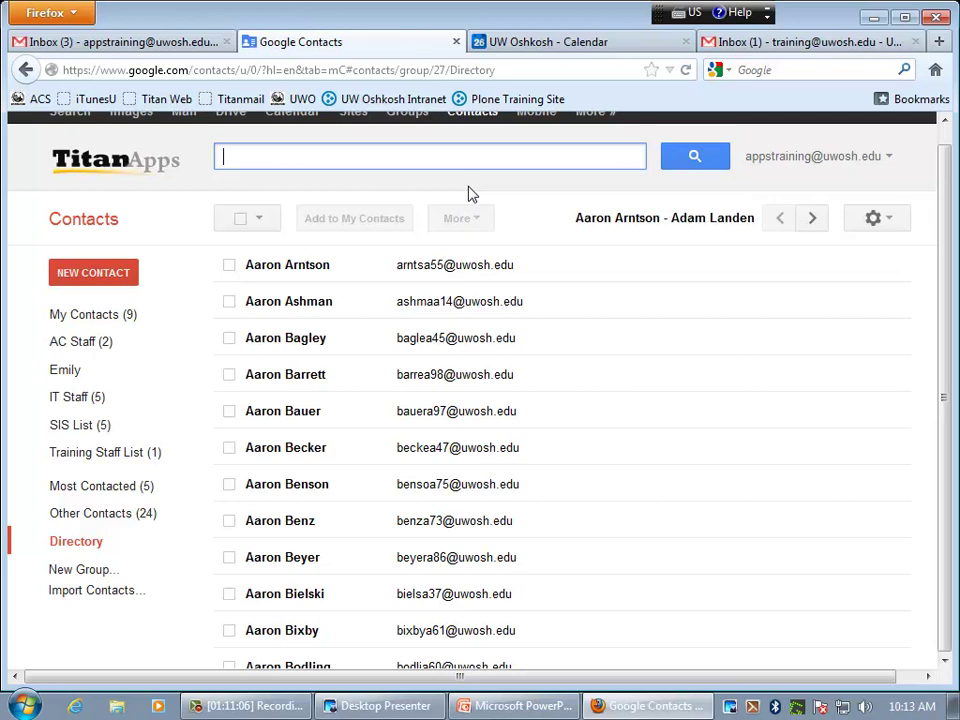
pyautogui.write('smith')
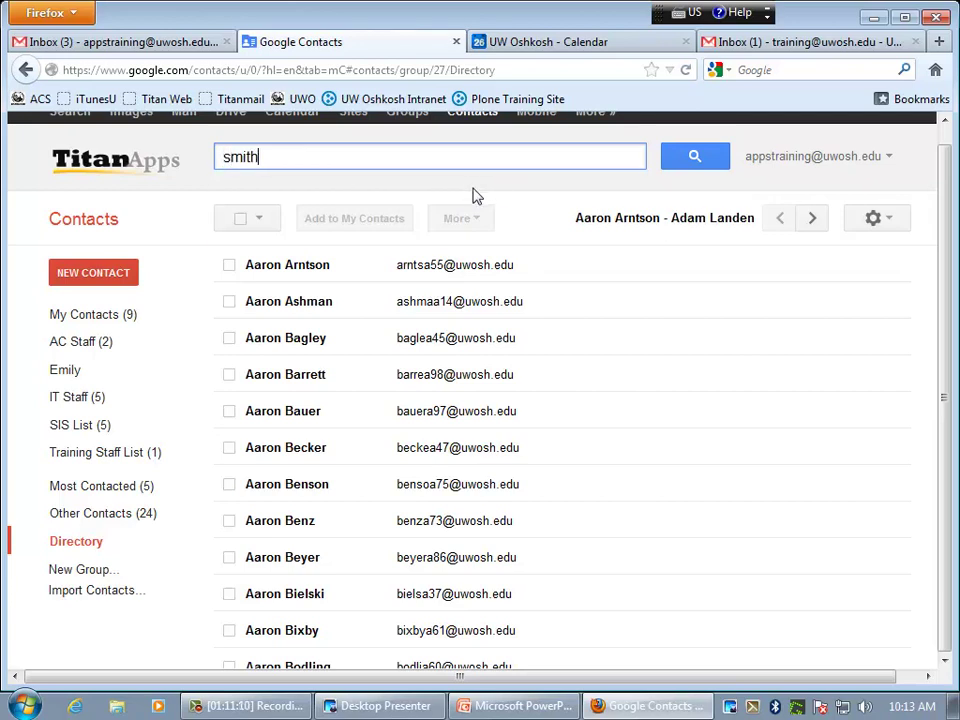
pyautogui.click(692, 161)
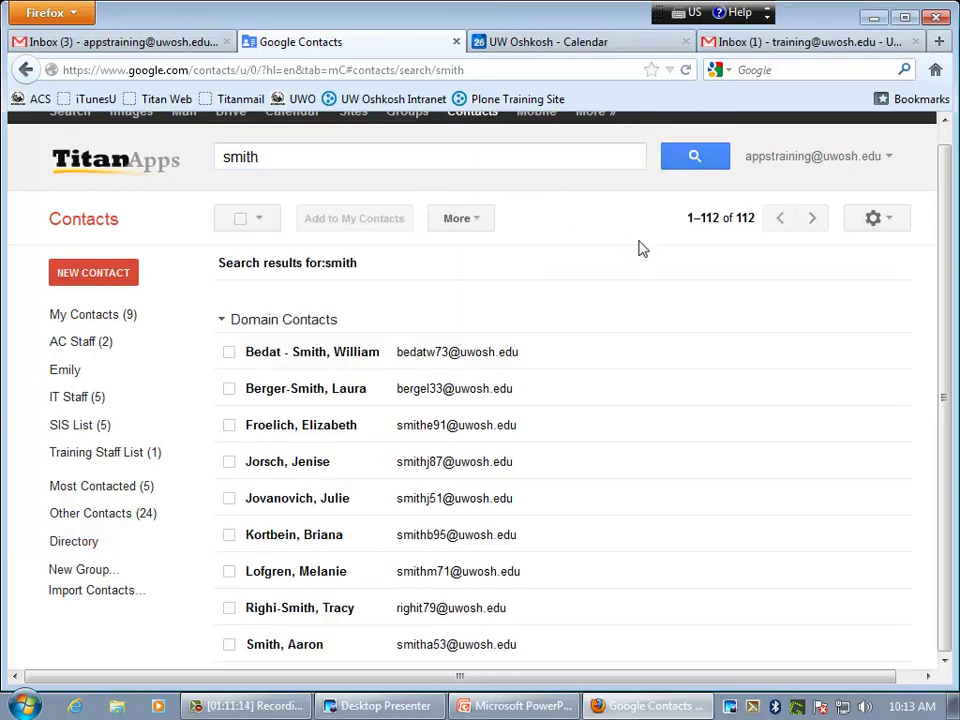
pyautogui.scroll(-3, 573, 302)
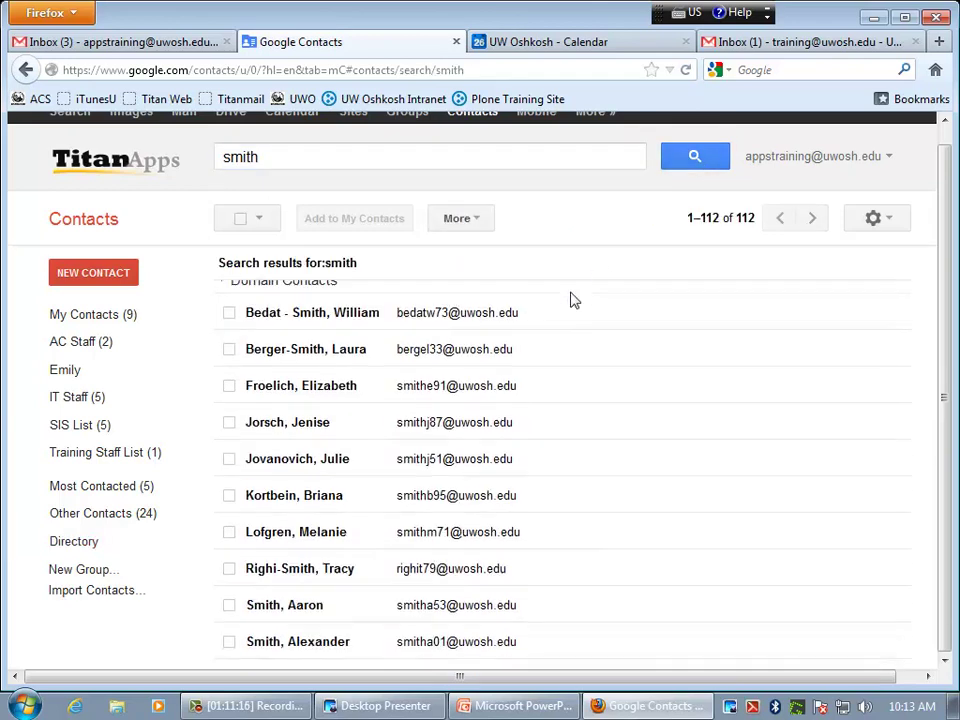
pyautogui.scroll(-1, 570, 304)
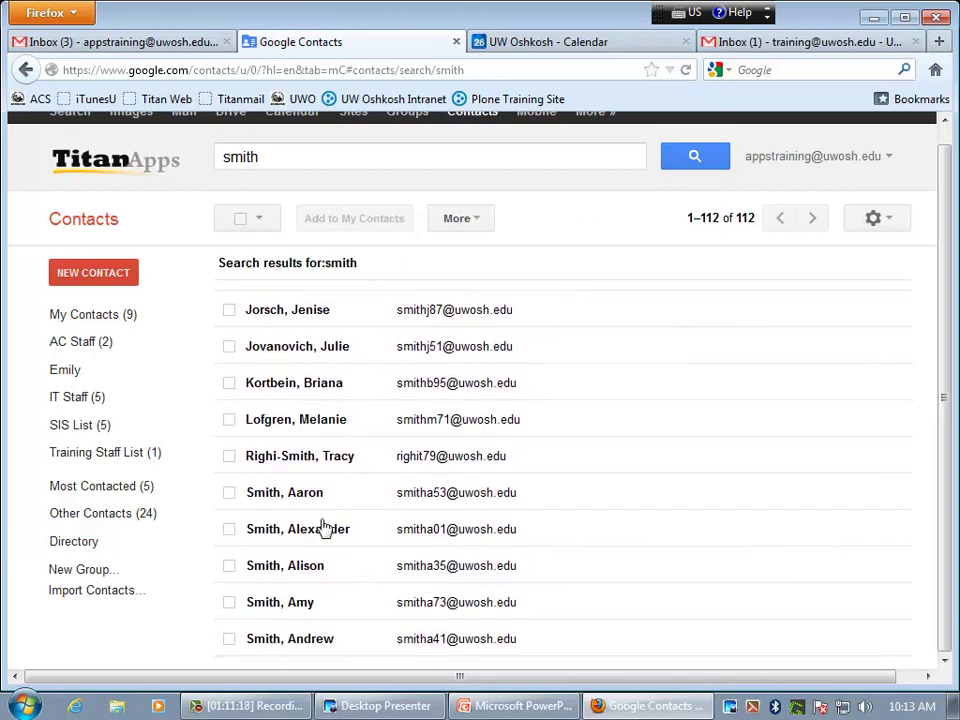
pyautogui.click(229, 494)
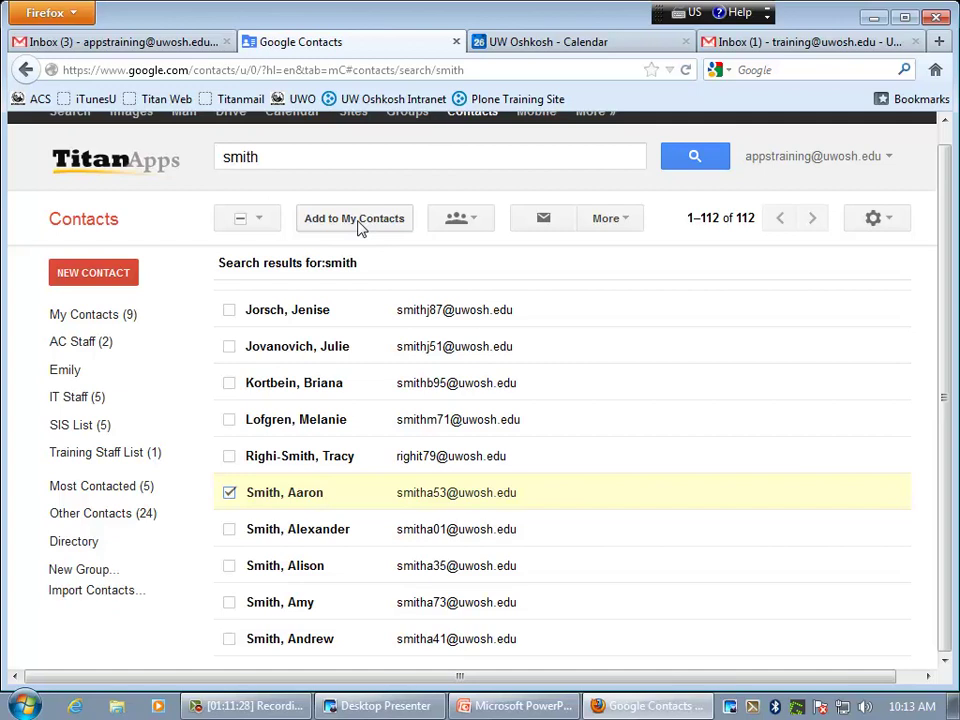
pyautogui.click(229, 493)
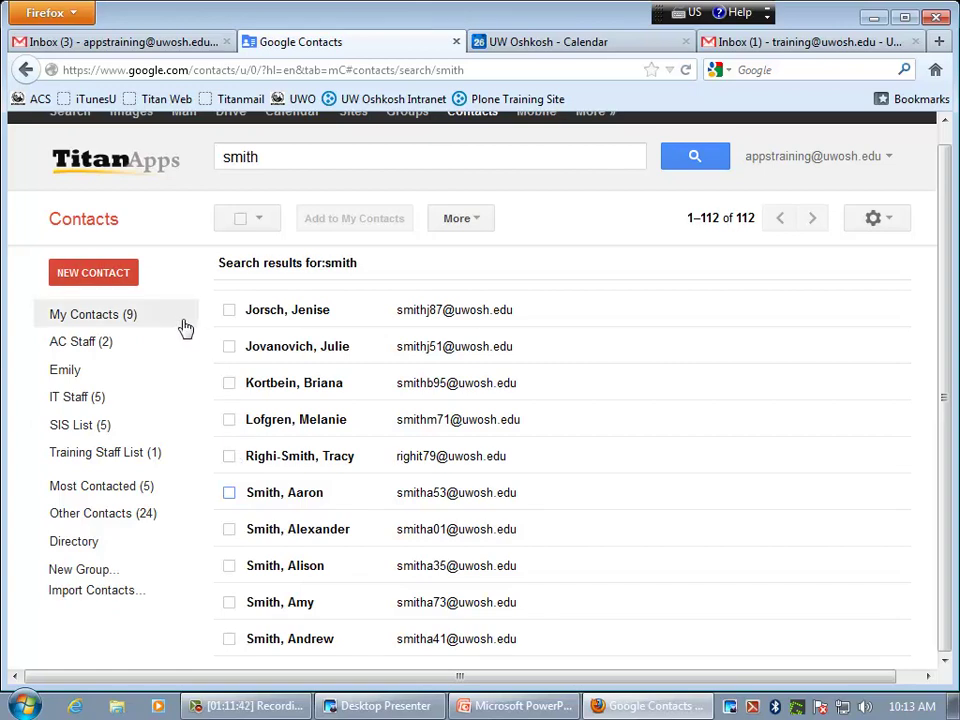
# - Complete the contact's partial mobile number by appending '-233-1111' and save the contact
pyautogui.click(88, 316)
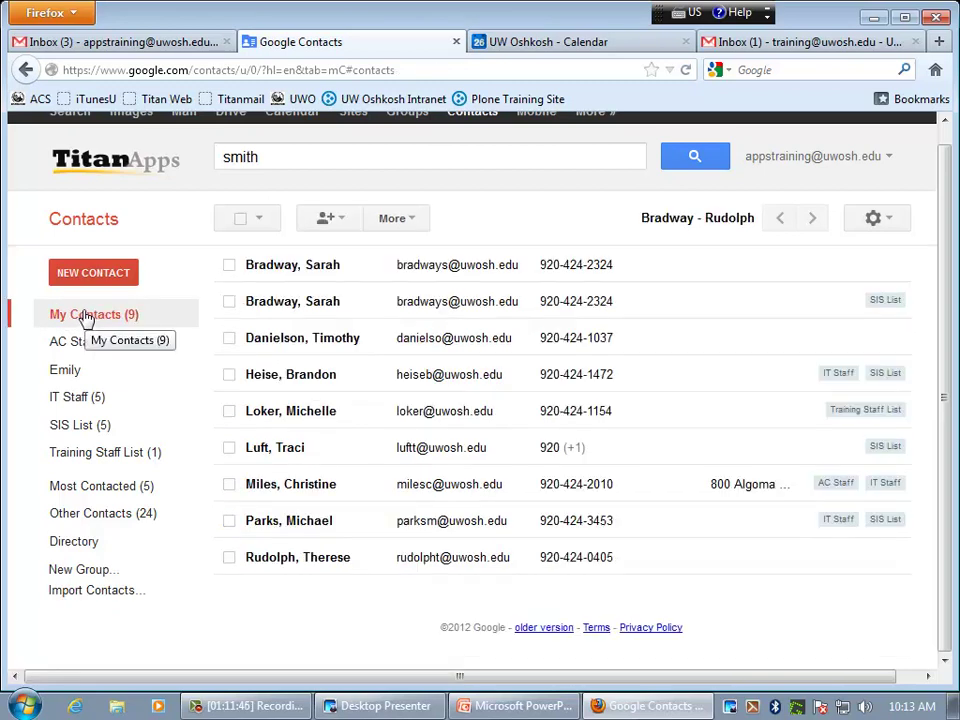
pyautogui.click(283, 451)
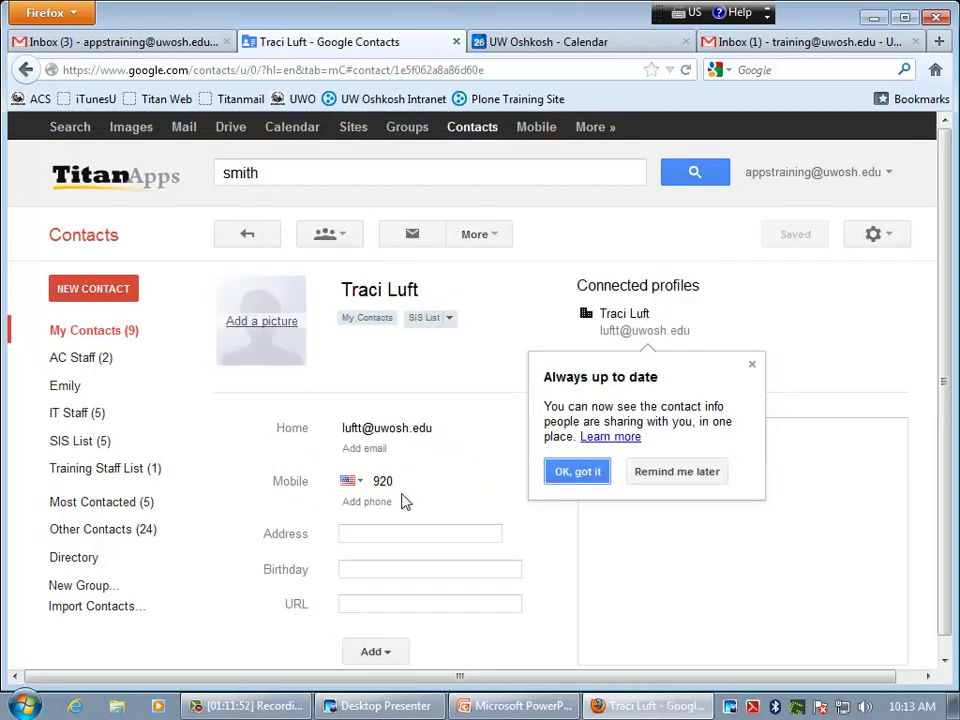
pyautogui.click(679, 476)
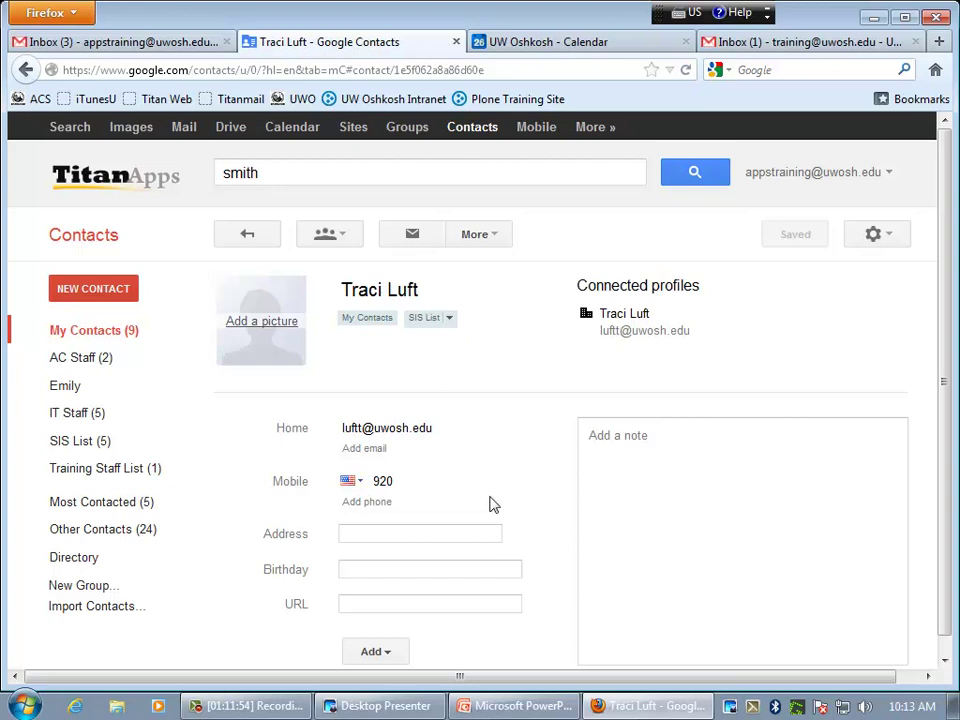
pyautogui.click(405, 482)
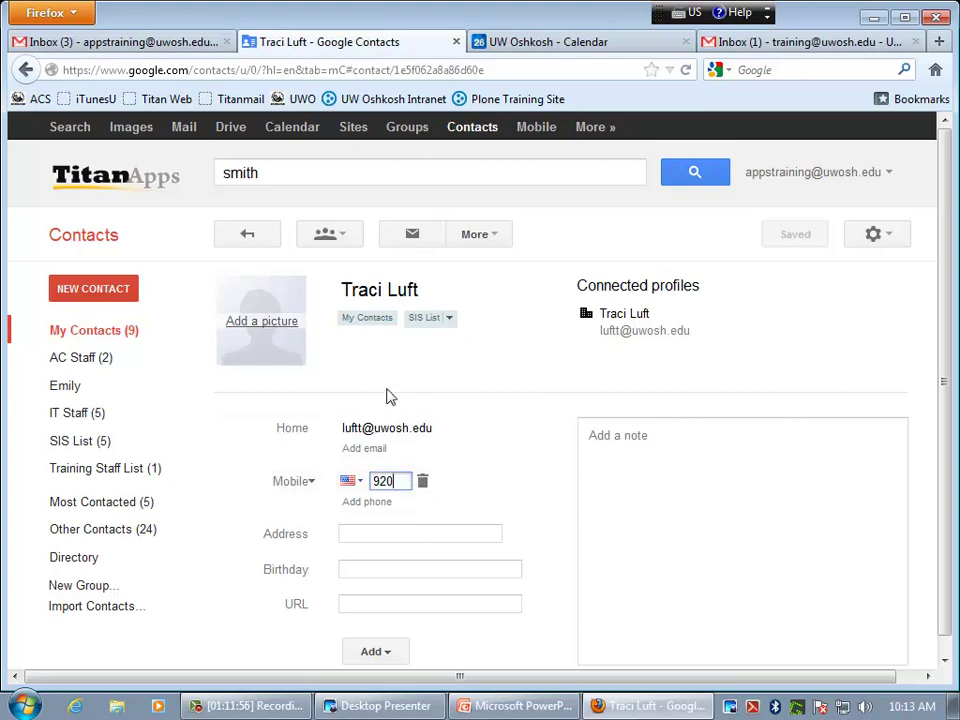
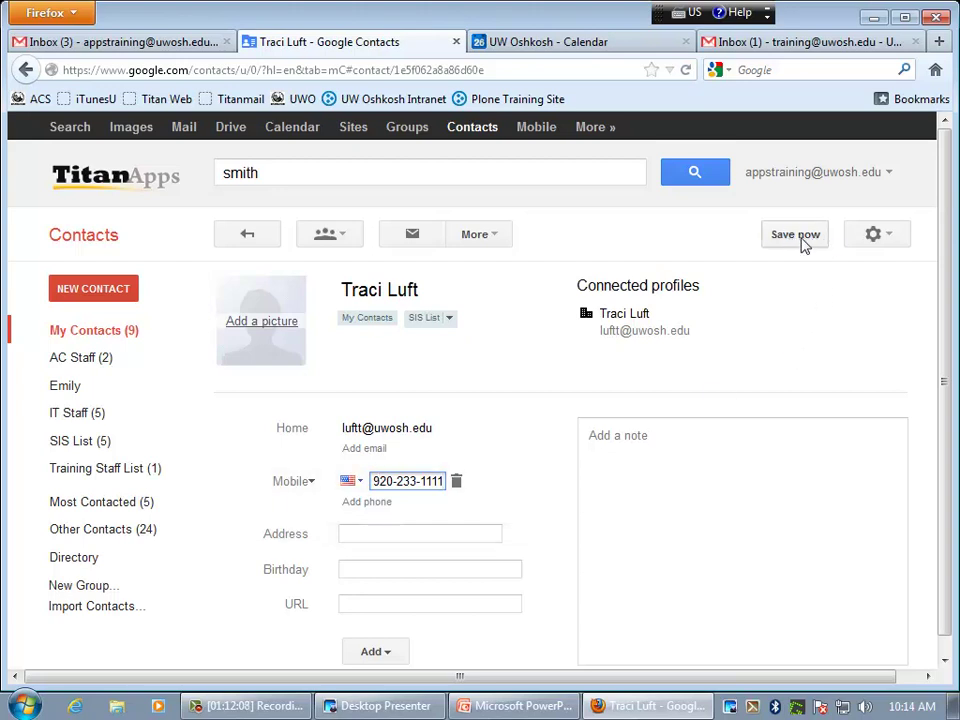
pyautogui.click(803, 245)
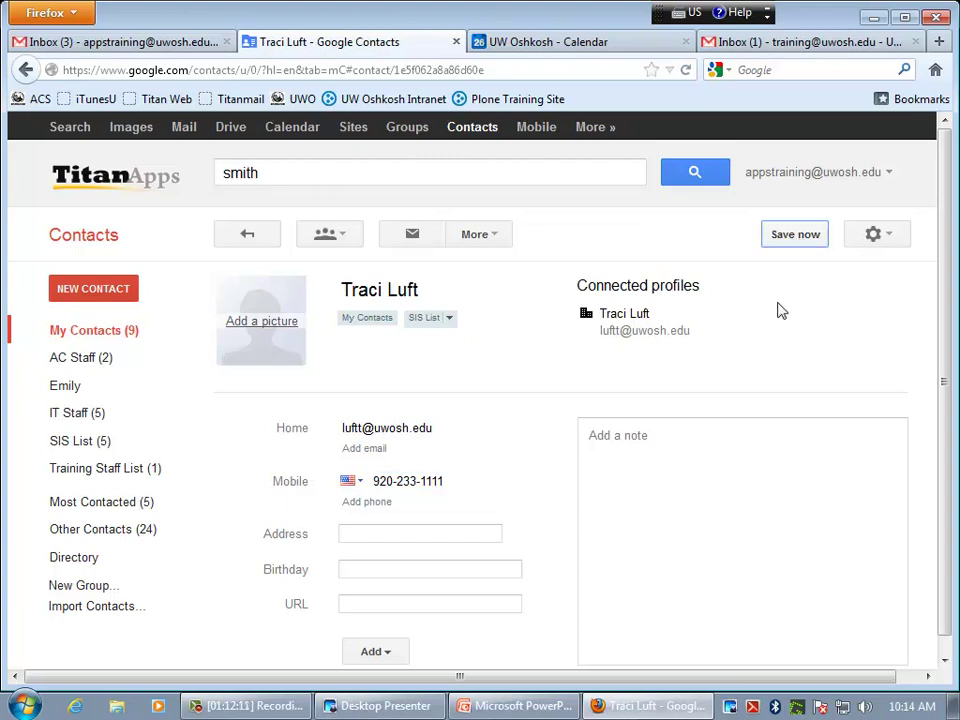
pyautogui.click(466, 538)
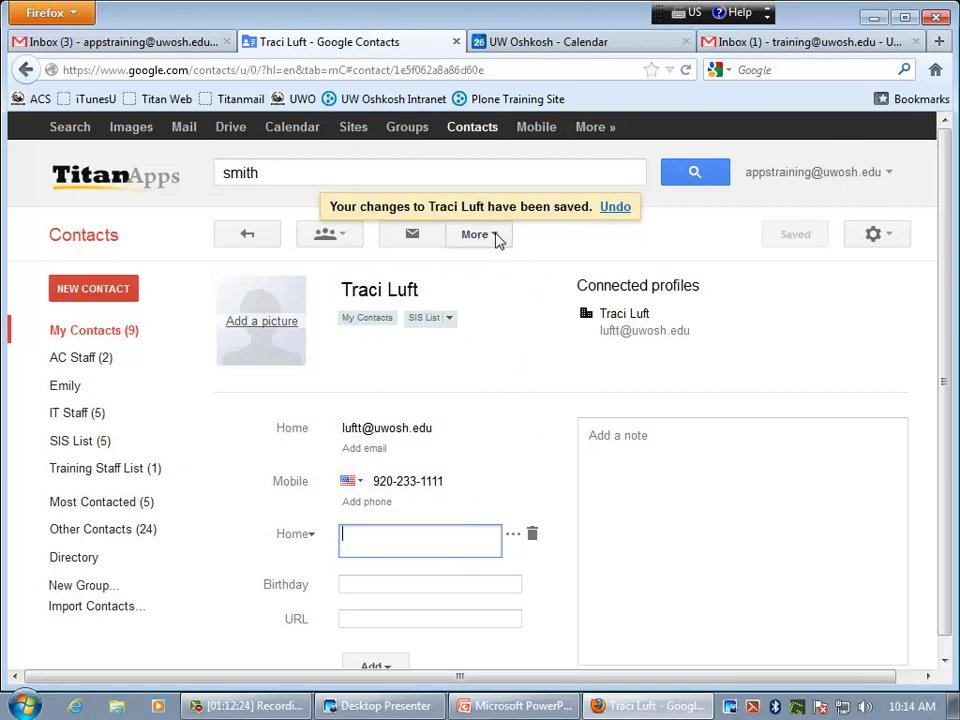
# - Select the just-edited contact in My Contacts and look at More actions without deleting
pyautogui.click(78, 334)
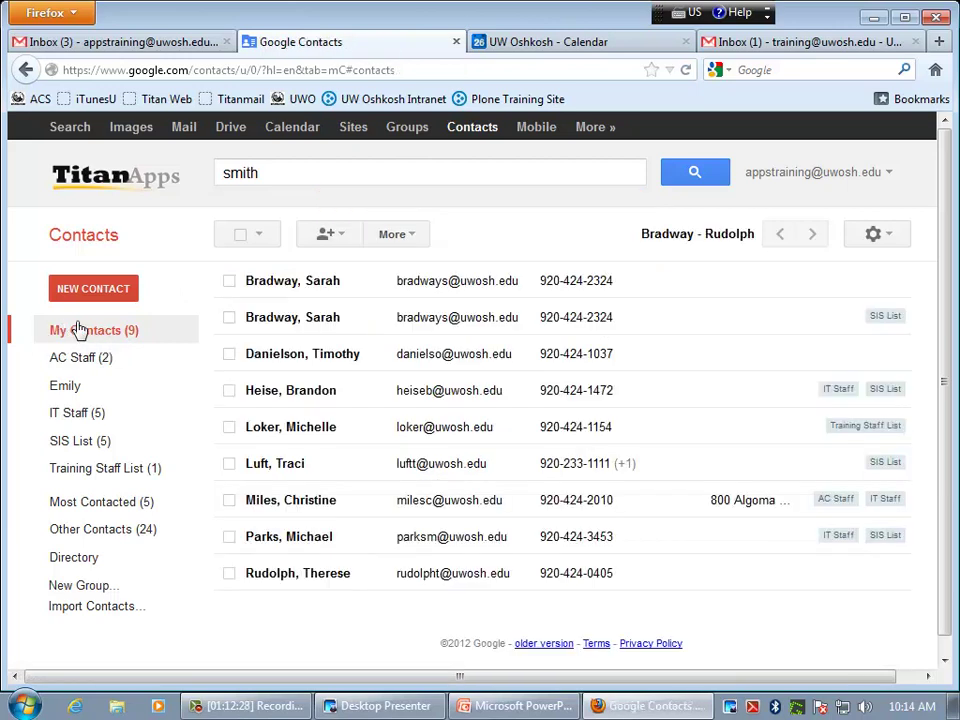
pyautogui.click(229, 463)
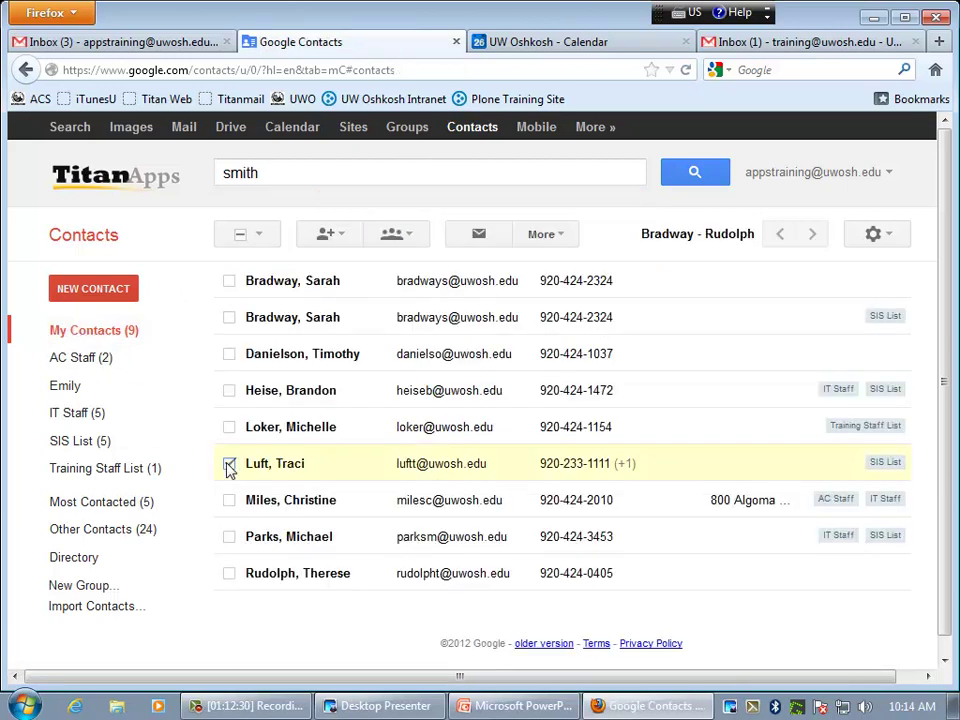
pyautogui.click(554, 244)
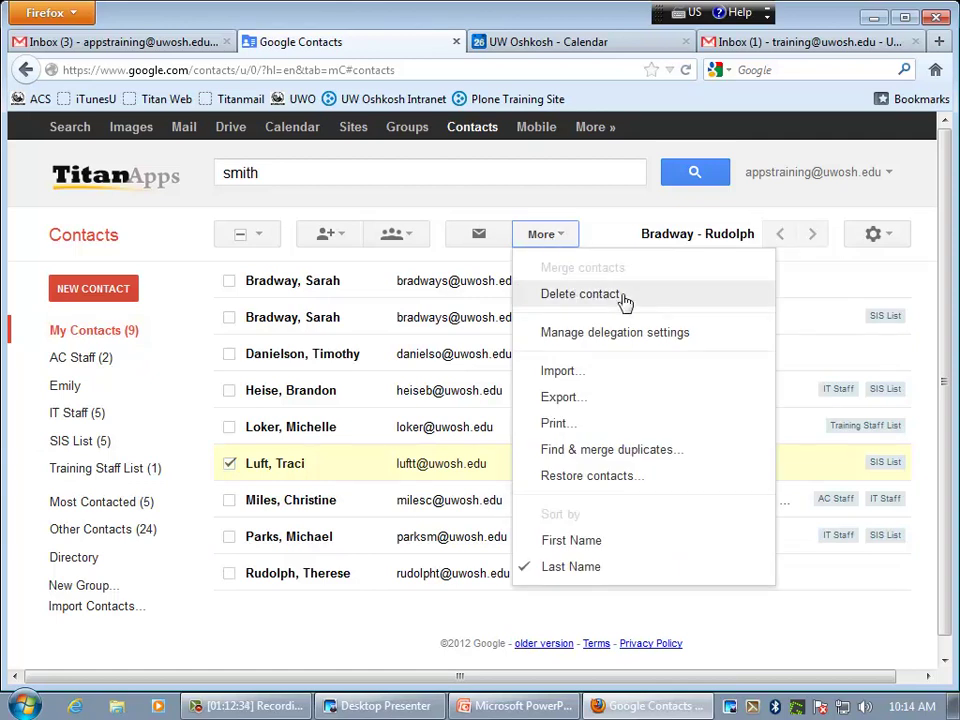
pyautogui.click(564, 205)
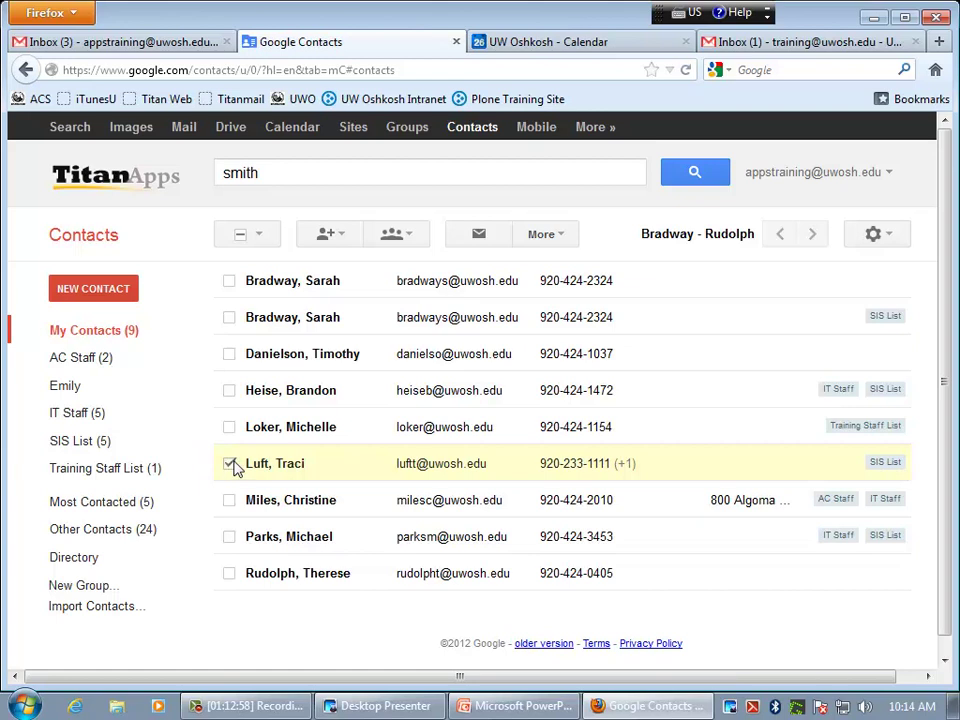
# - Remove the contact from the My Contacts group, then view the SIS List members
pyautogui.click(414, 245)
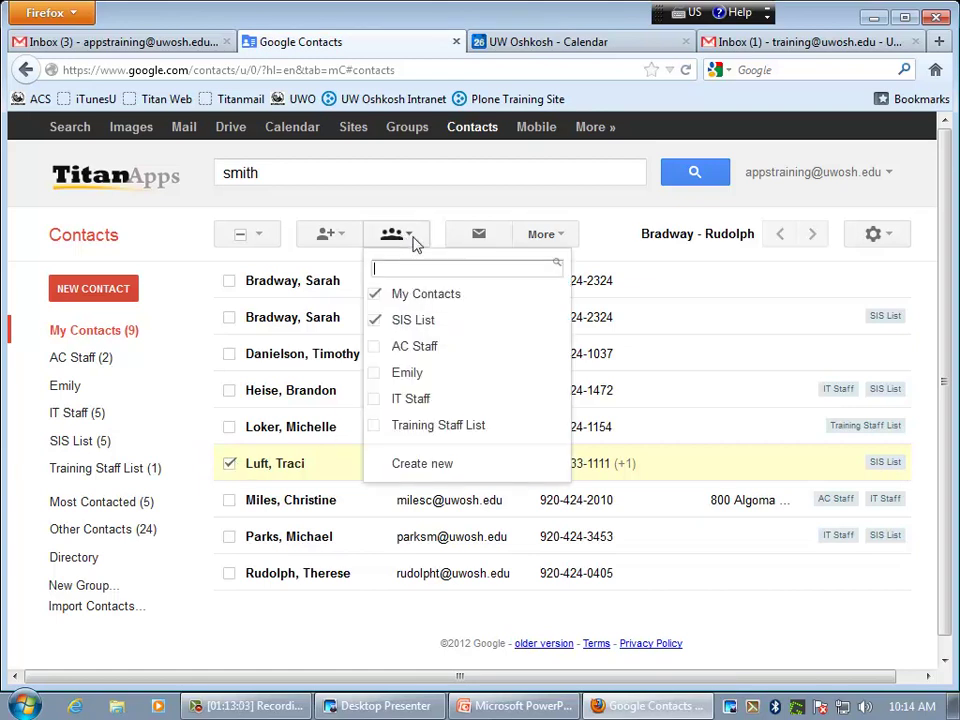
pyautogui.click(377, 296)
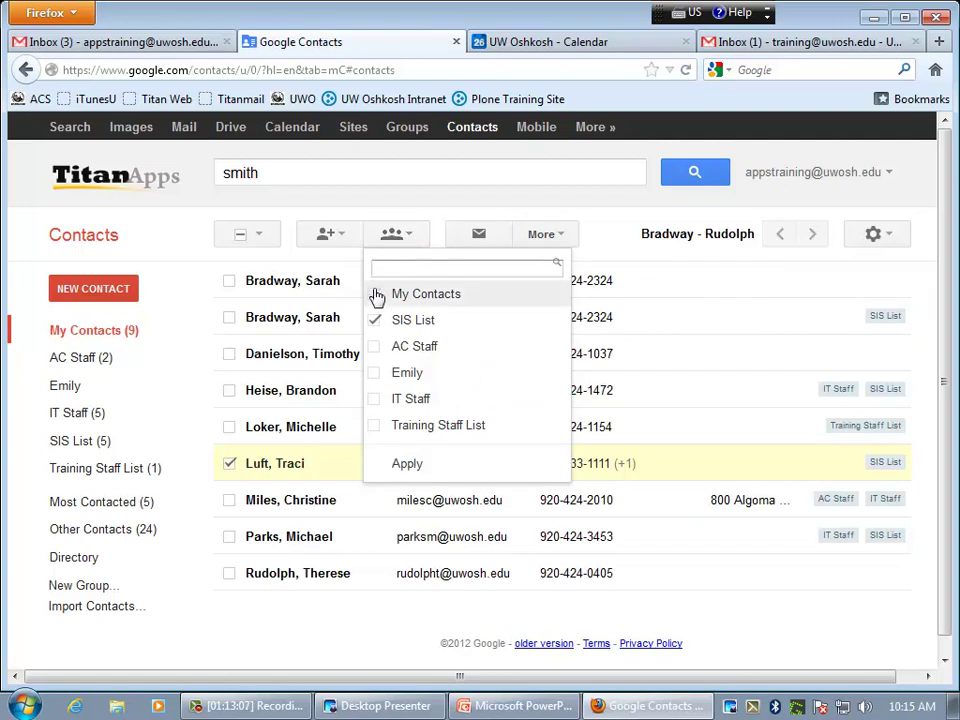
pyautogui.click(407, 465)
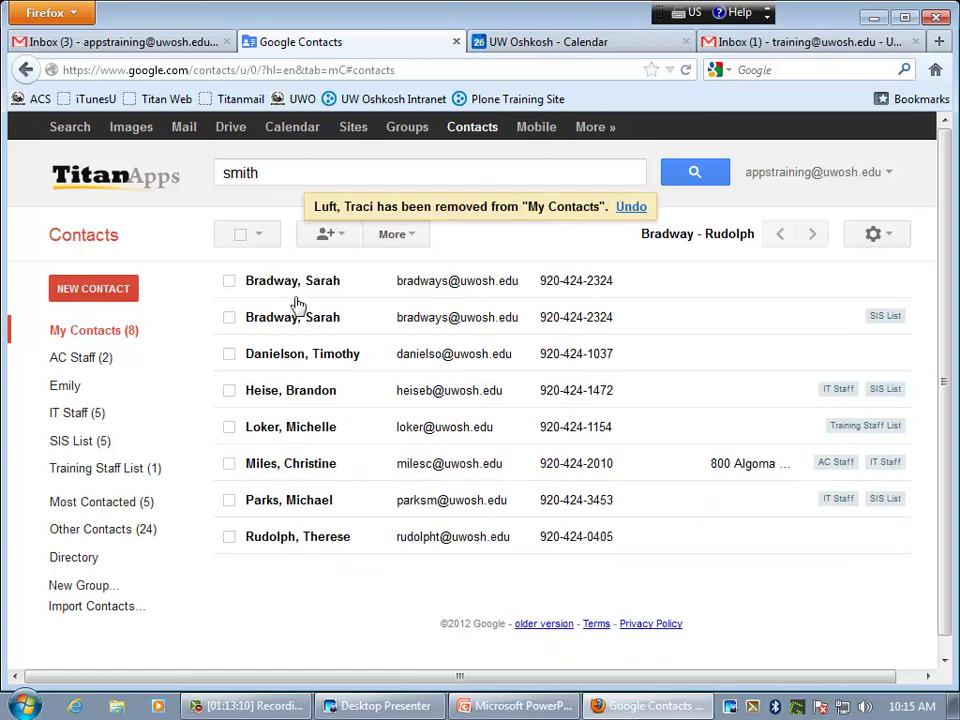
pyautogui.click(78, 445)
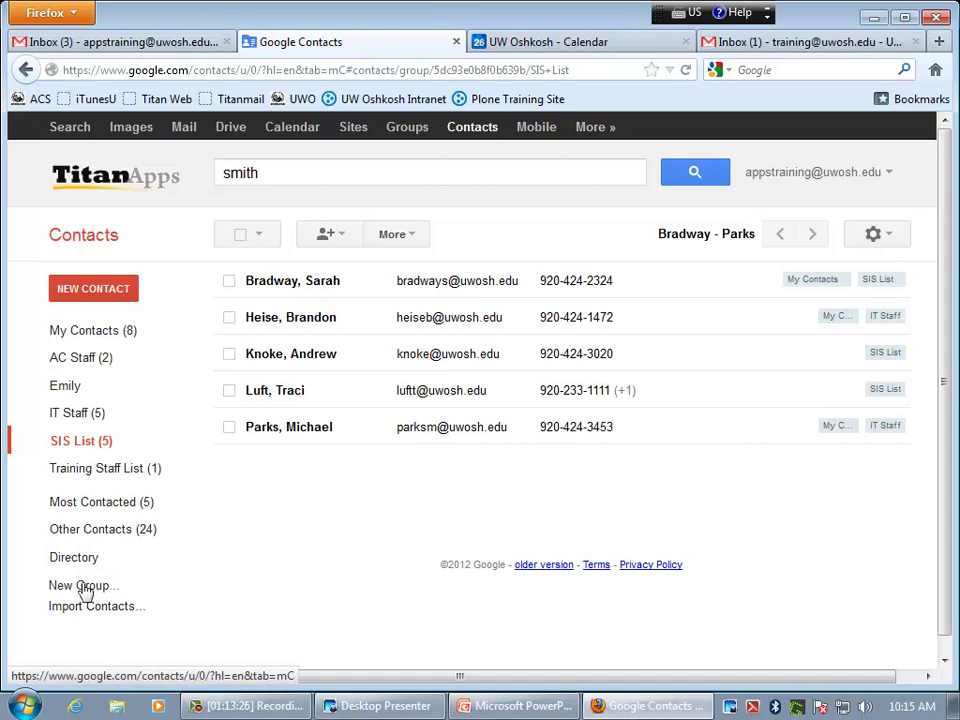
# - Create 'Training Group' and add the first and third SIS List contacts to it
pyautogui.click(84, 588)
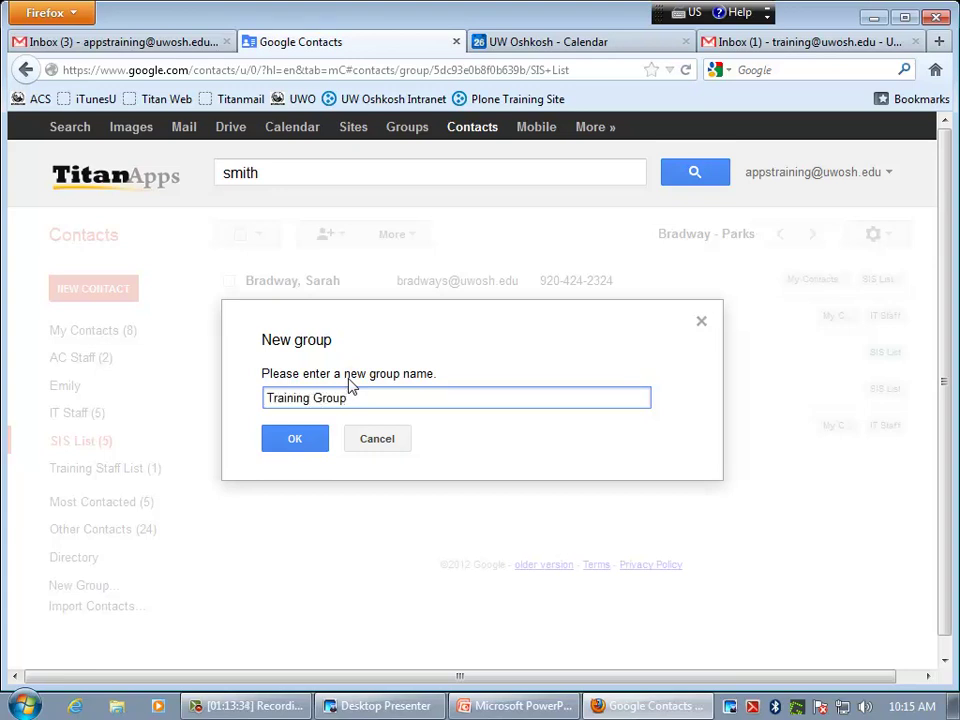
pyautogui.click(313, 440)
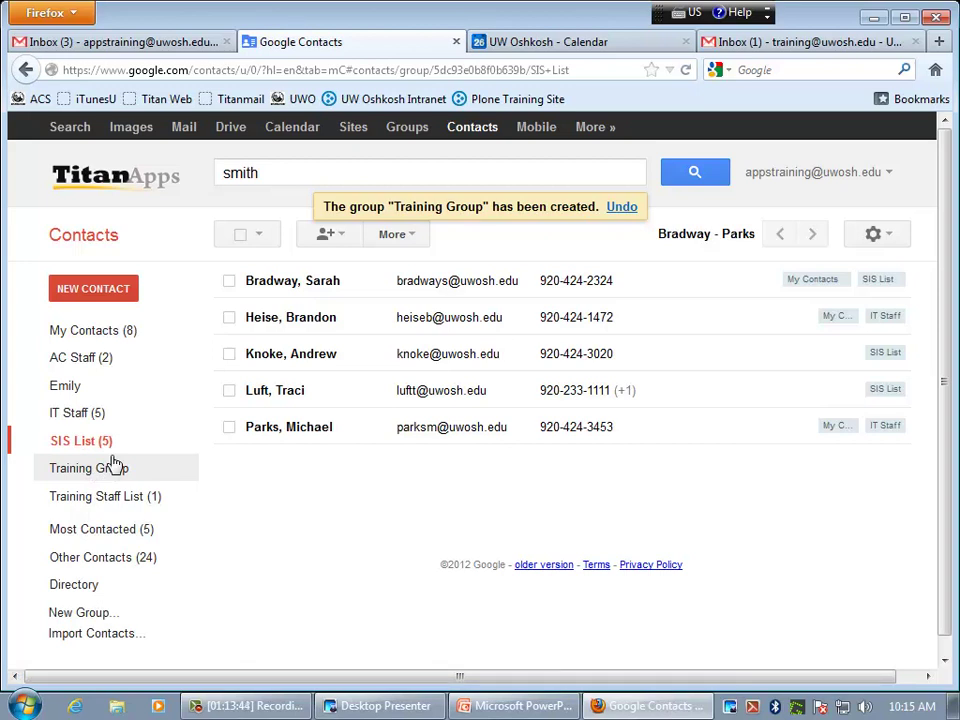
pyautogui.click(229, 281)
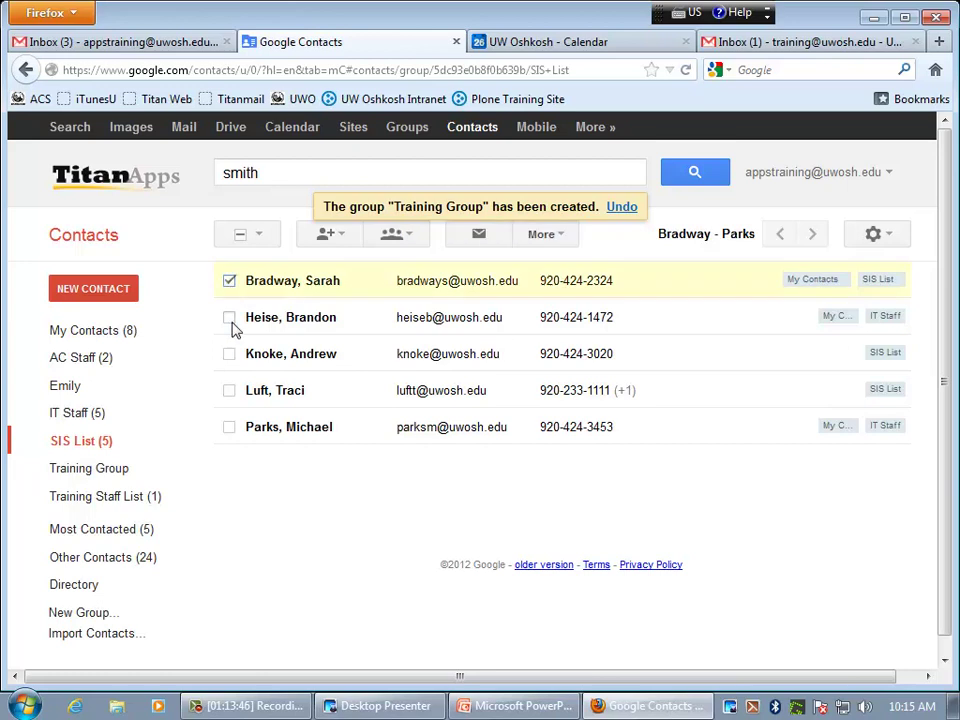
pyautogui.click(229, 354)
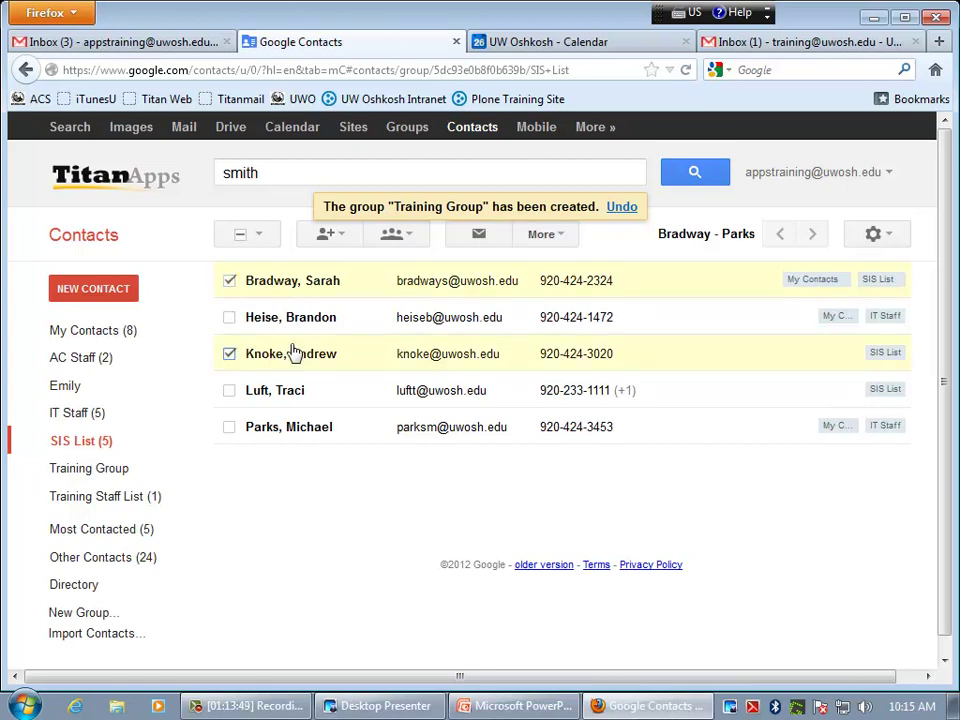
pyautogui.click(404, 244)
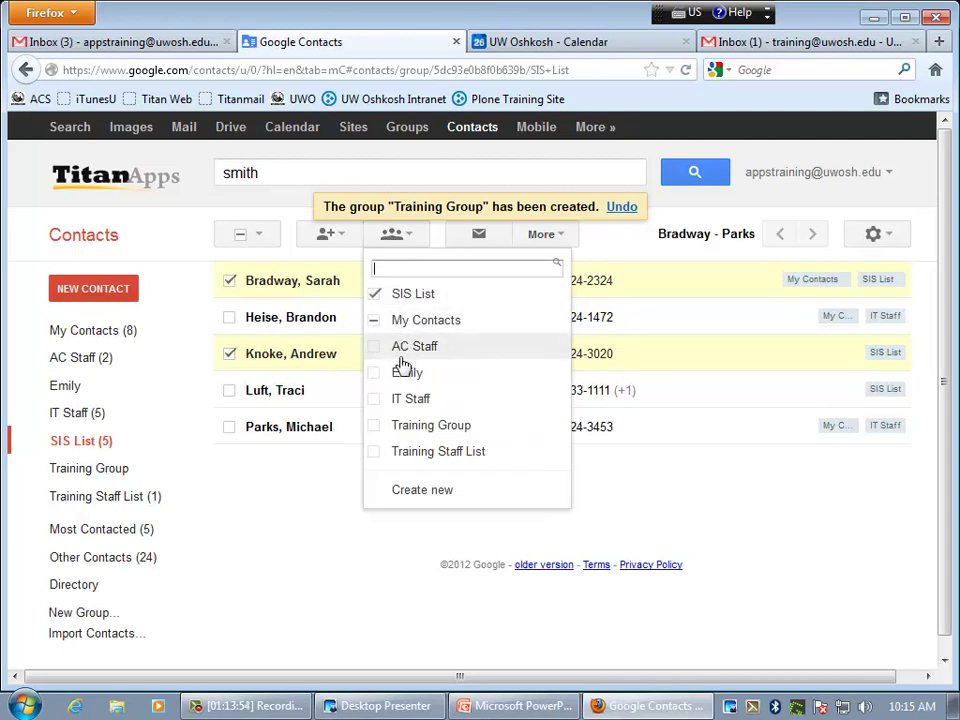
pyautogui.click(386, 427)
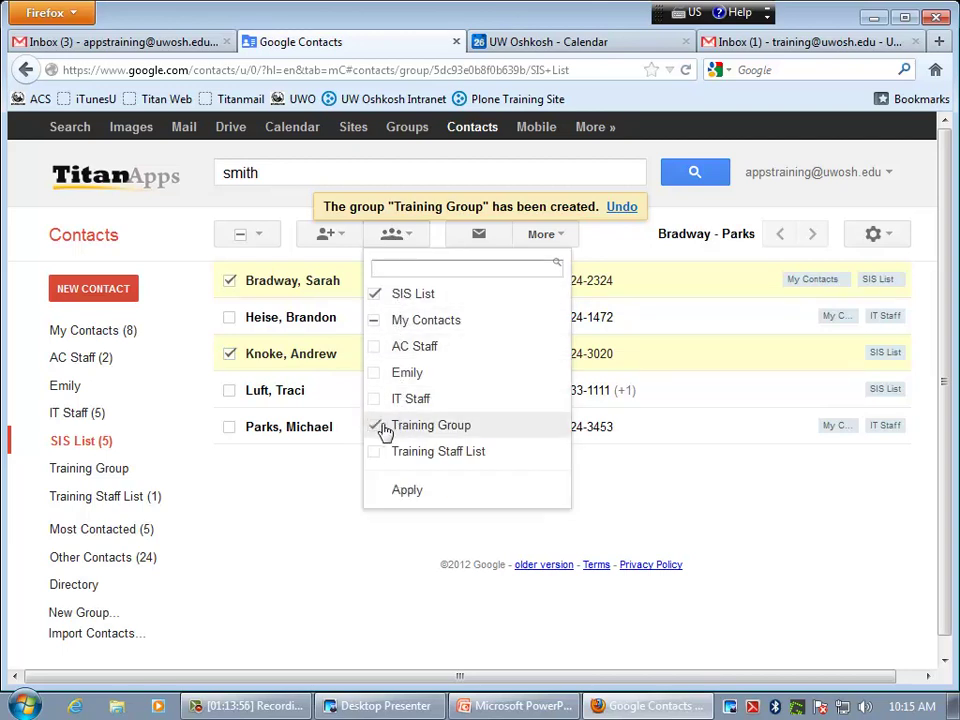
pyautogui.click(405, 492)
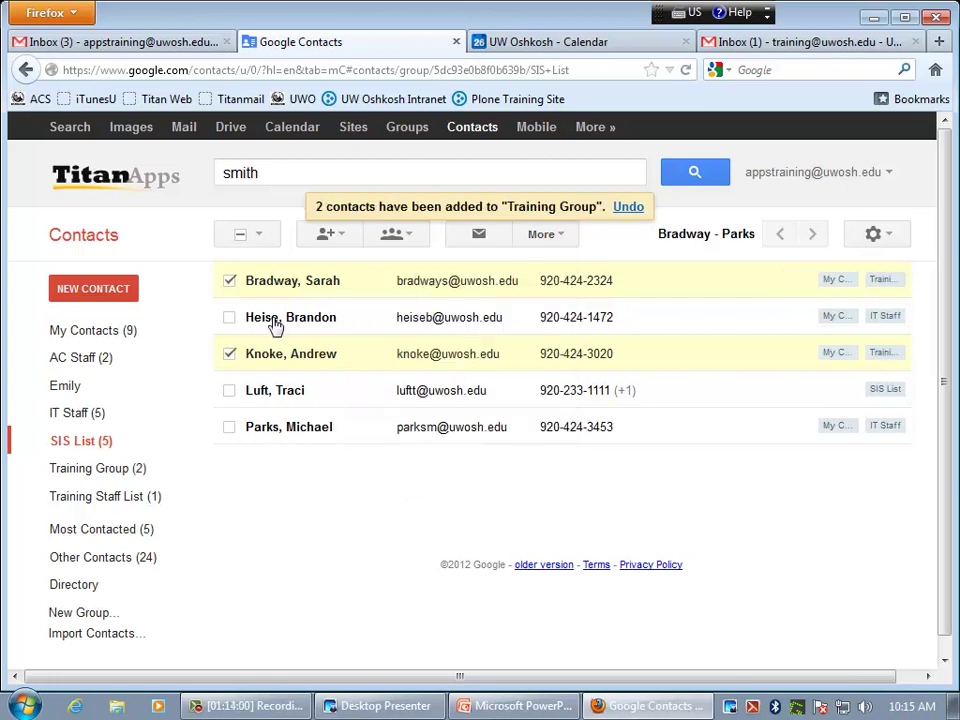
pyautogui.click(229, 281)
pyautogui.click(229, 353)
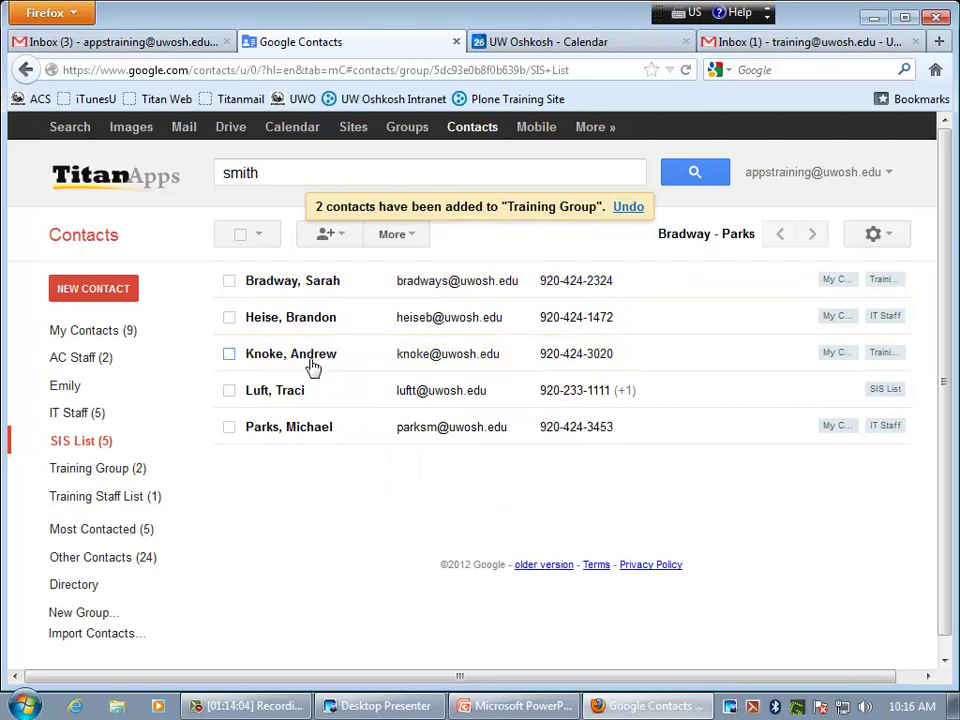
# - Search the Directory for 'smith', mark one result for IT Staff, then return to My Contacts unapplied
pyautogui.click(79, 596)
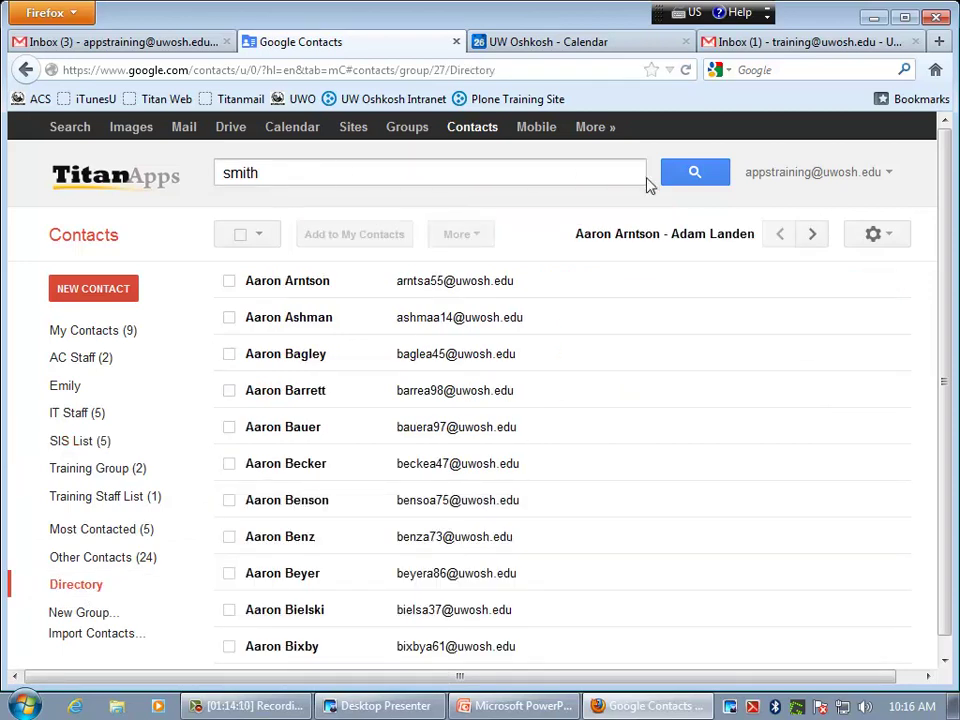
pyautogui.click(680, 180)
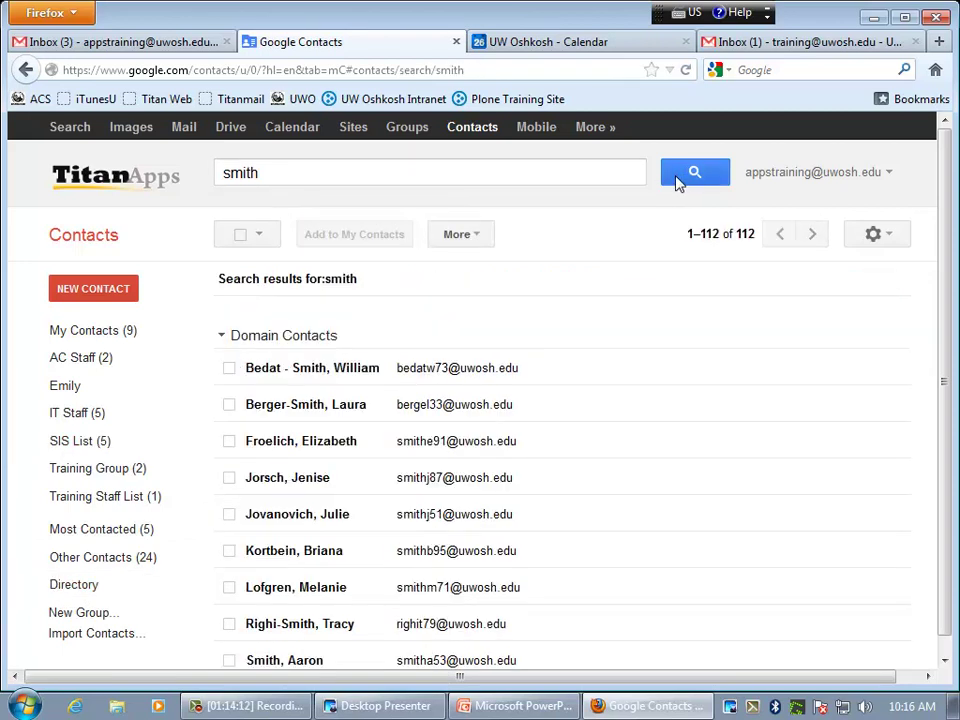
pyautogui.click(229, 478)
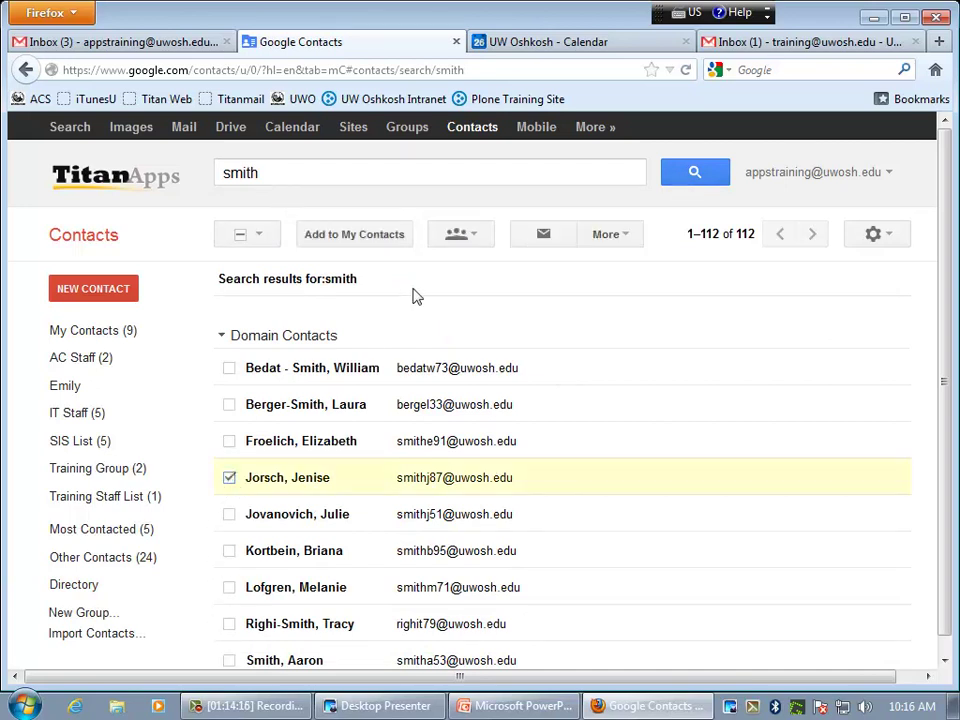
pyautogui.click(470, 238)
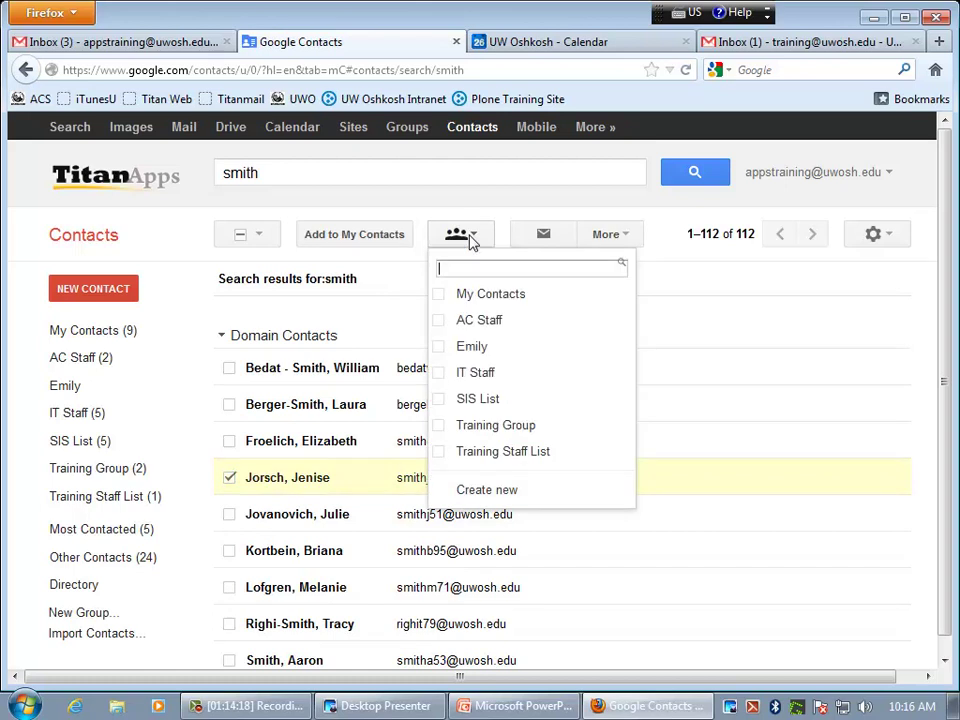
pyautogui.click(438, 376)
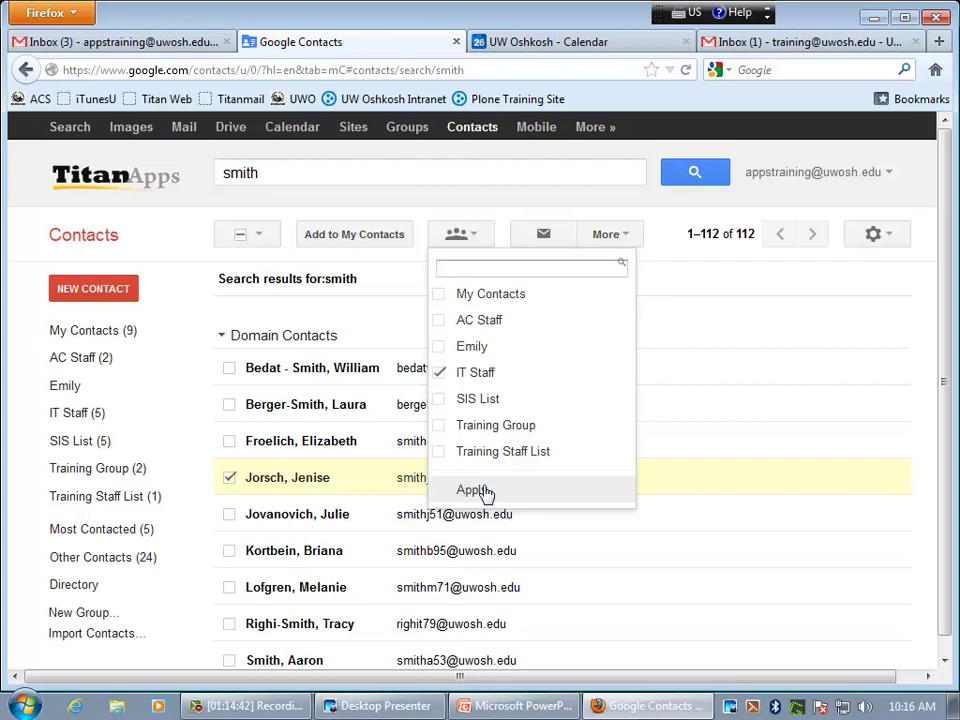
pyautogui.click(128, 334)
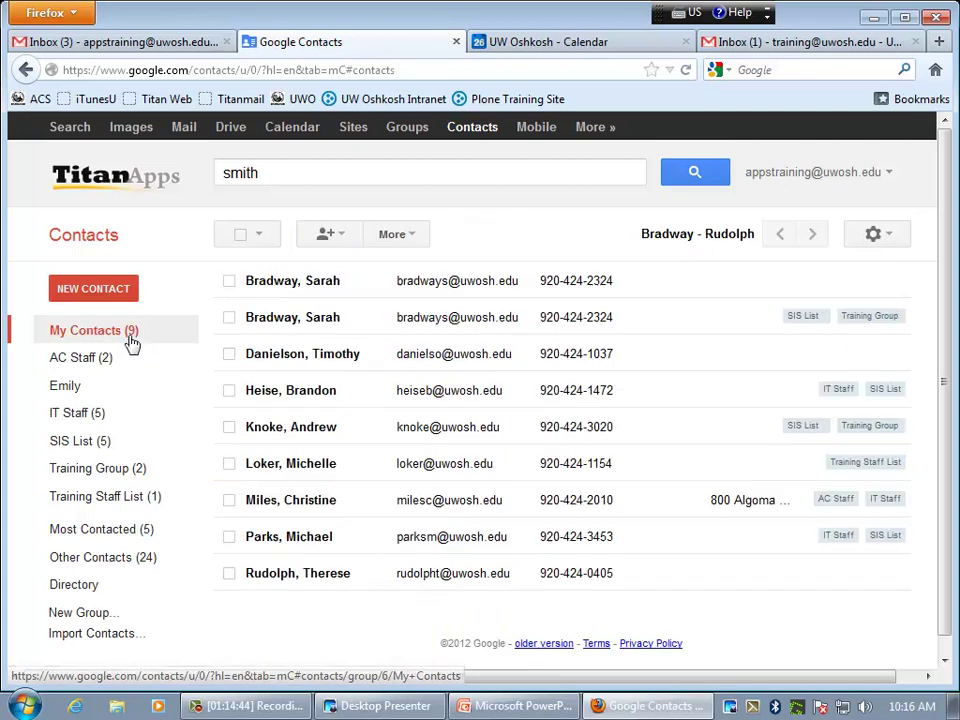
# - Take the top duplicate contact out of the My Contacts group
pyautogui.click(229, 283)
pyautogui.click(397, 233)
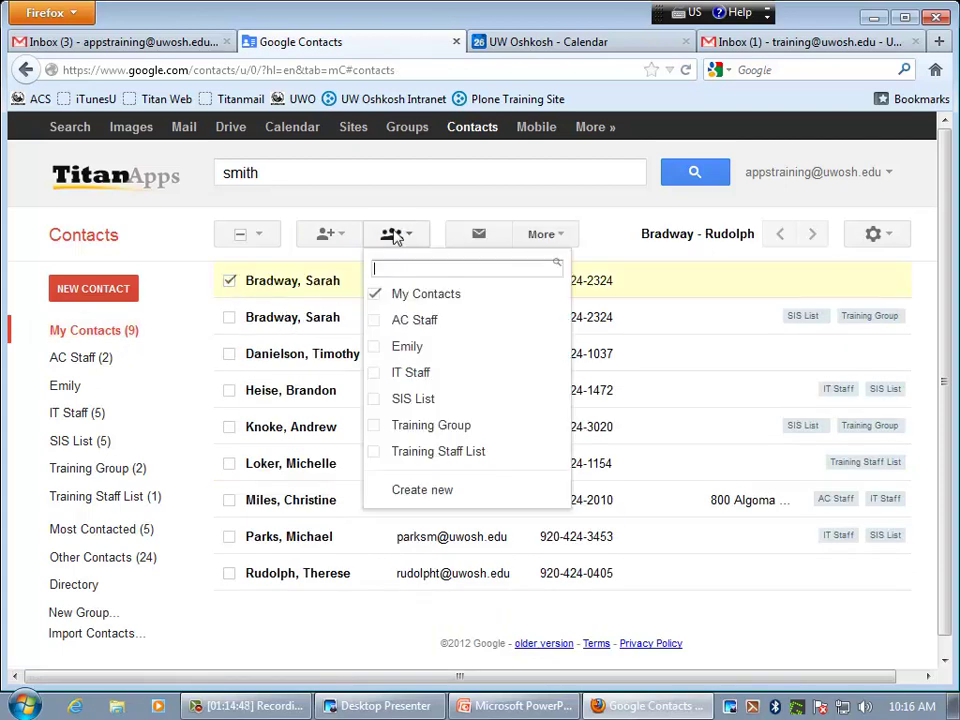
pyautogui.click(376, 296)
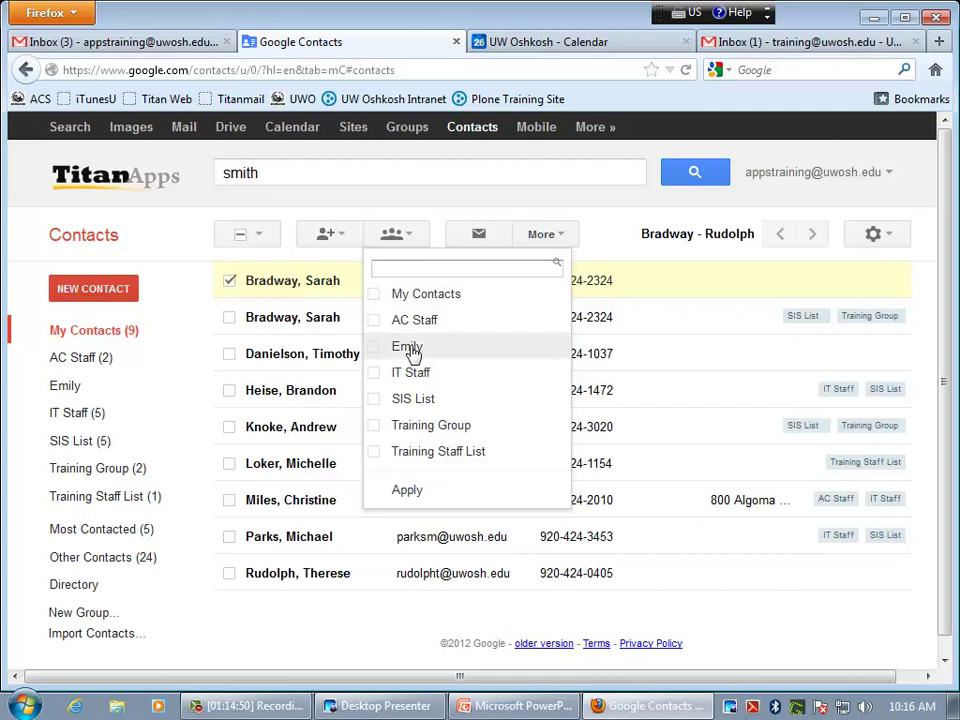
pyautogui.click(405, 490)
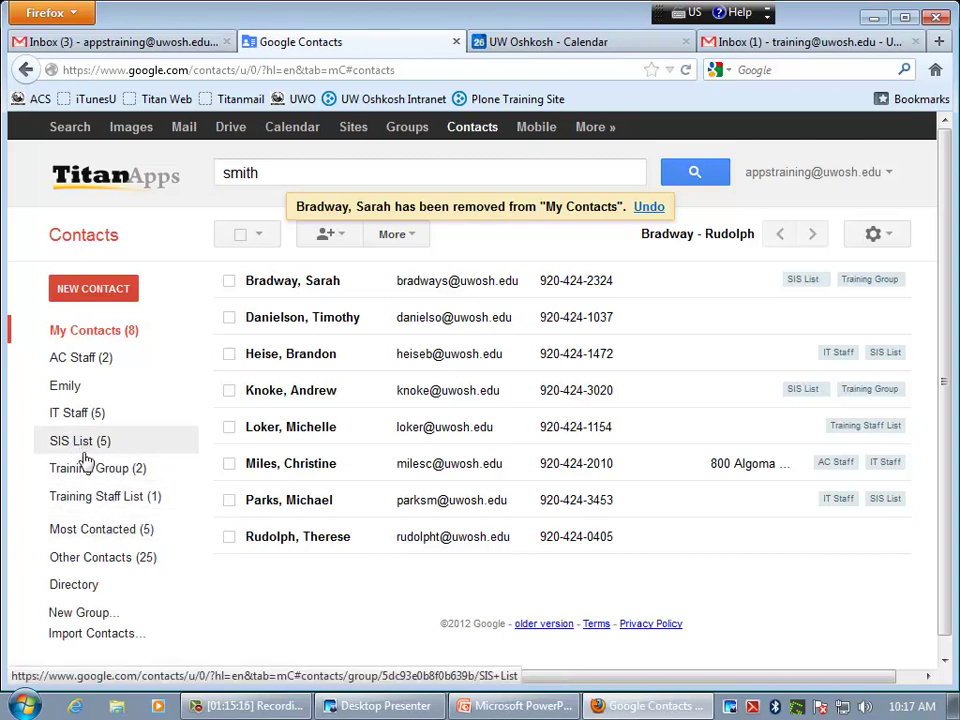
# - Add a colleague to the SIS List group by entering their campus e-mail address
pyautogui.click(74, 447)
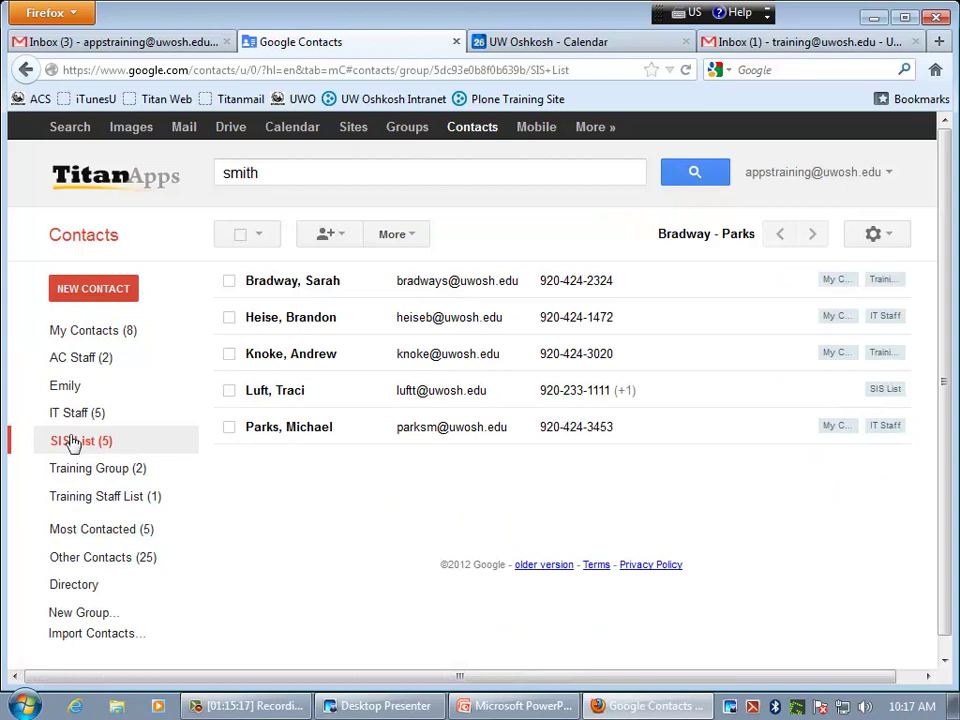
pyautogui.click(326, 237)
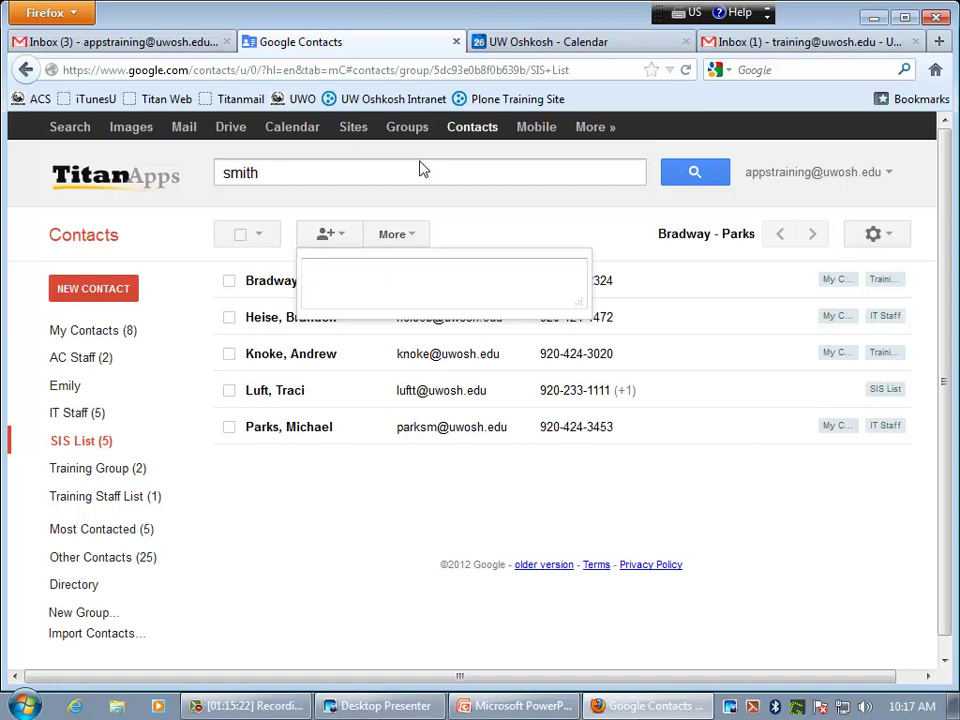
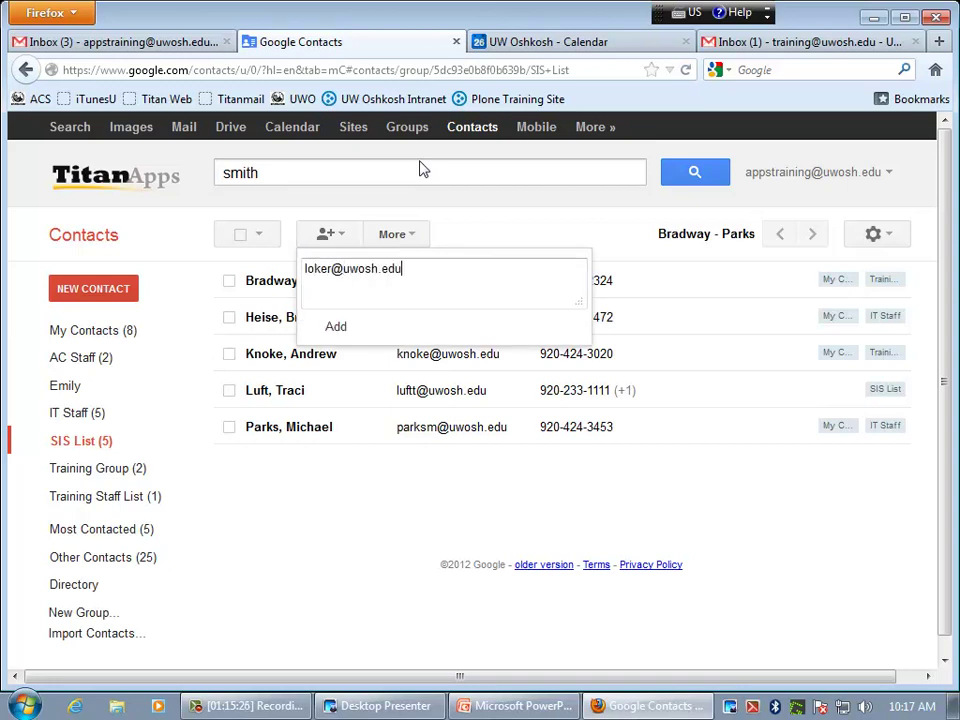
pyautogui.click(340, 330)
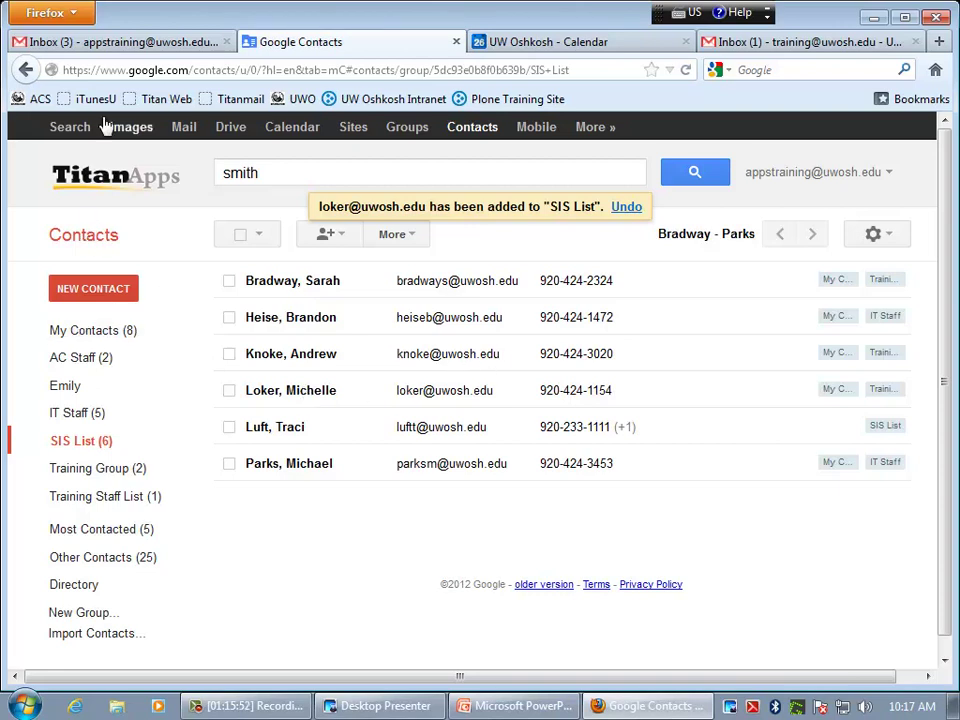
# - Close the Contacts tab, open Tasks beside the Gmail inbox, and minimize then restore it
pyautogui.click(456, 43)
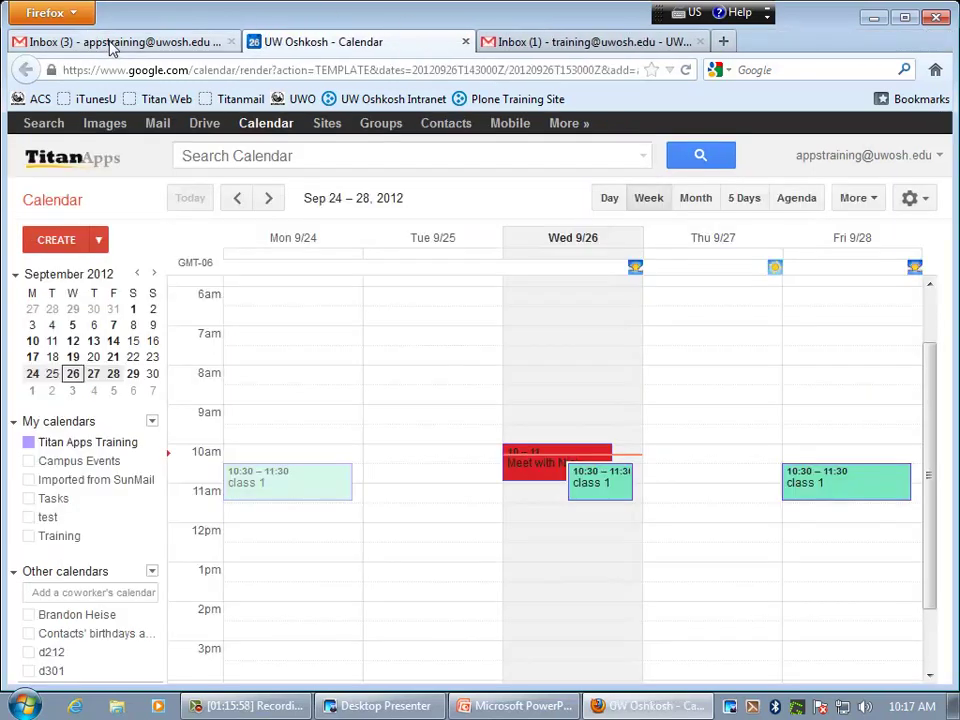
pyautogui.click(113, 48)
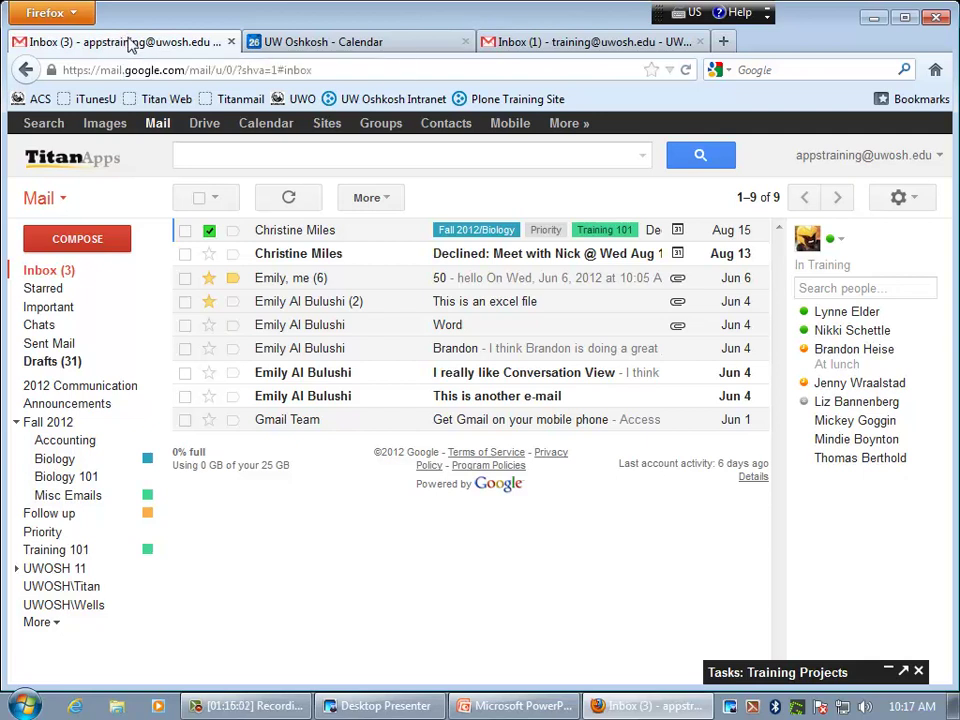
pyautogui.click(60, 200)
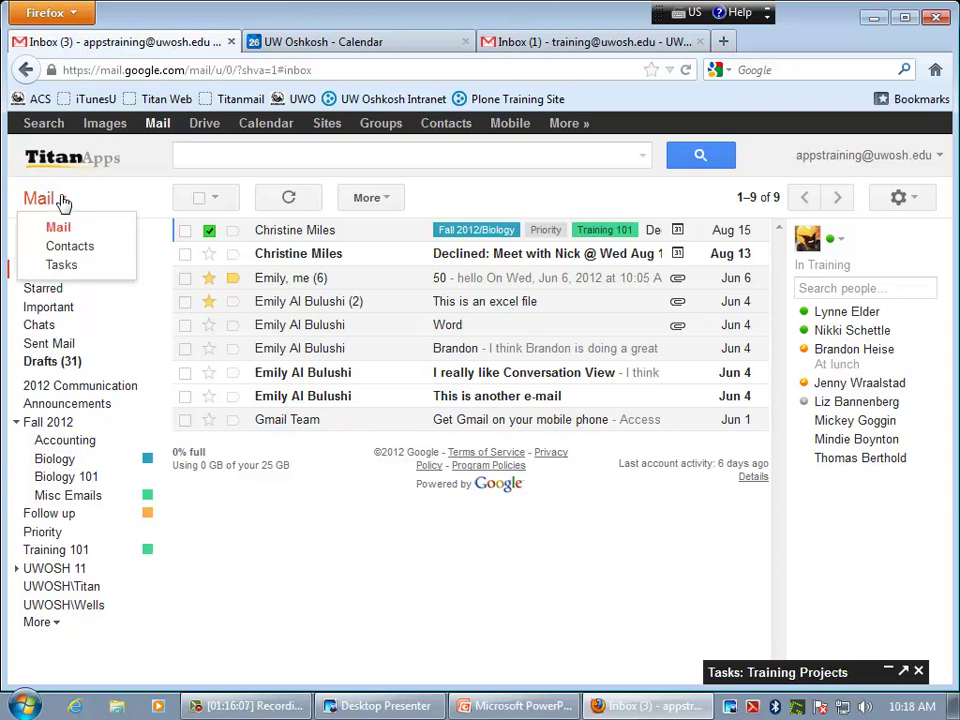
pyautogui.click(76, 270)
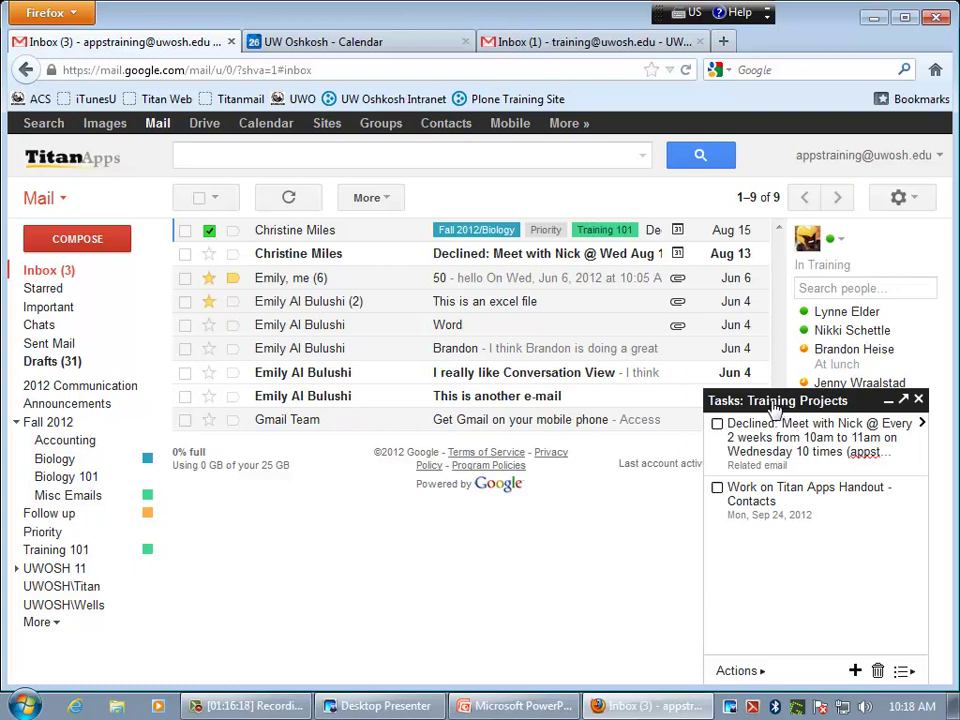
pyautogui.click(888, 403)
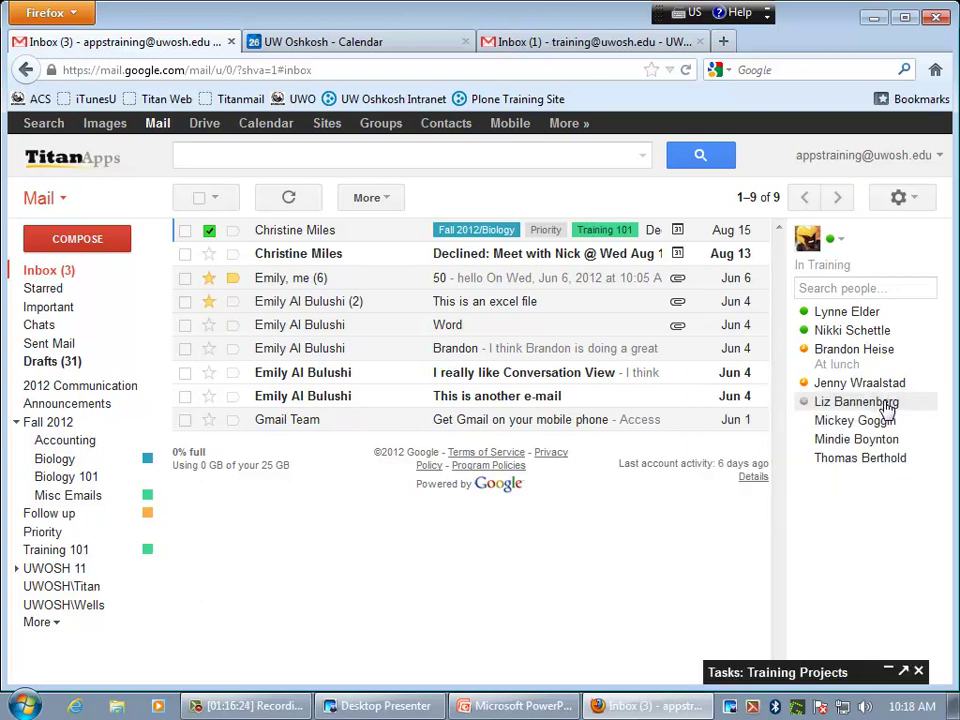
pyautogui.click(888, 673)
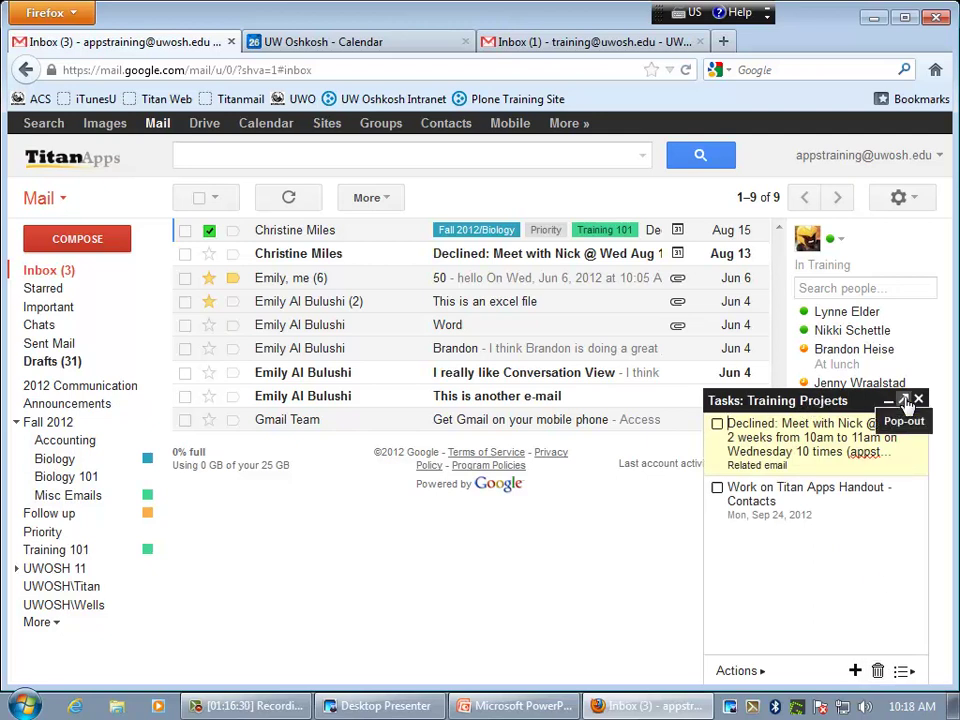
# - Pop the Tasks window out and back in, then close and reopen the Training Projects list
pyautogui.click(906, 402)
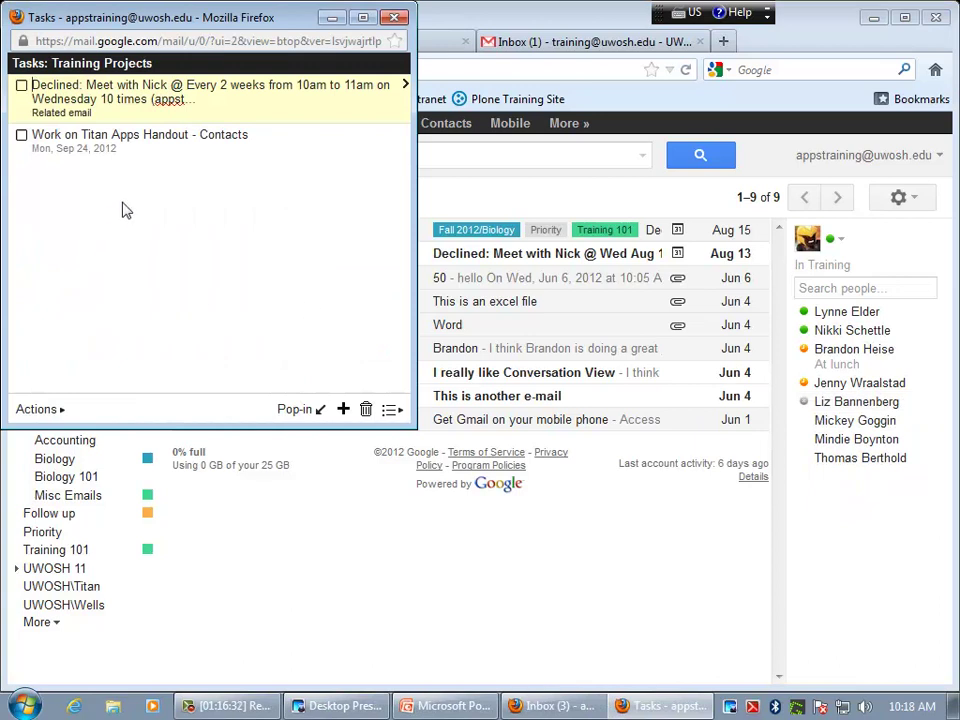
pyautogui.click(295, 410)
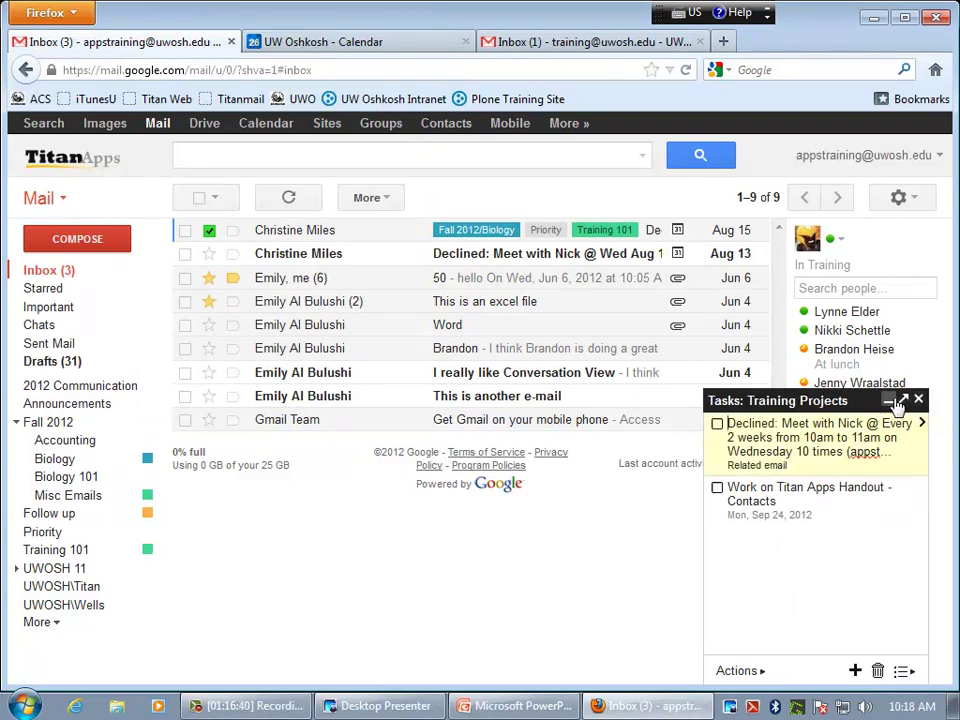
pyautogui.click(63, 200)
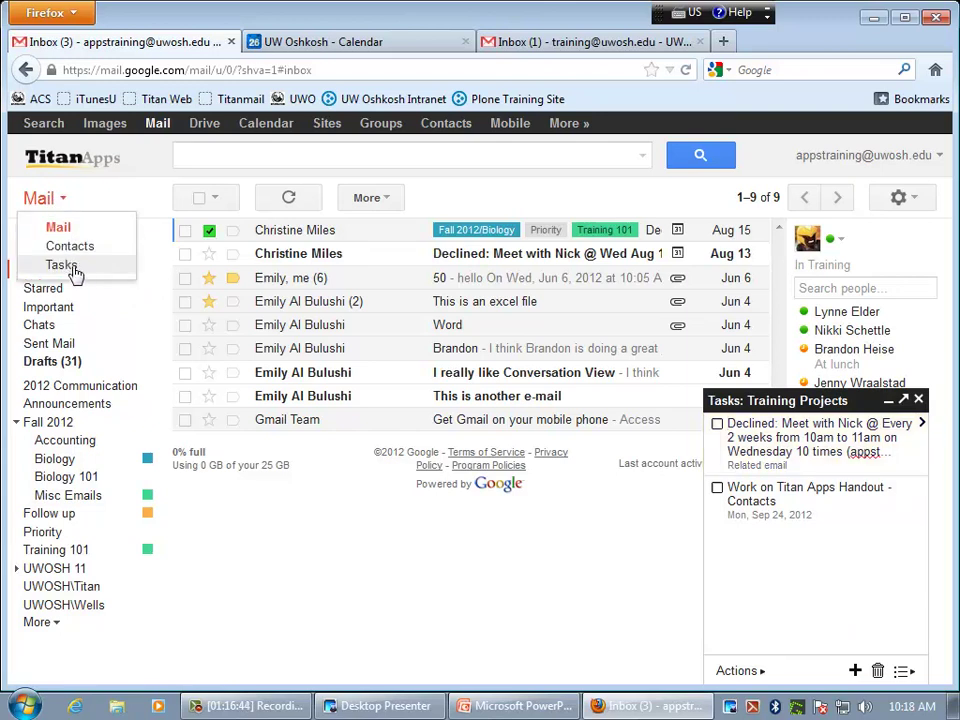
pyautogui.click(64, 145)
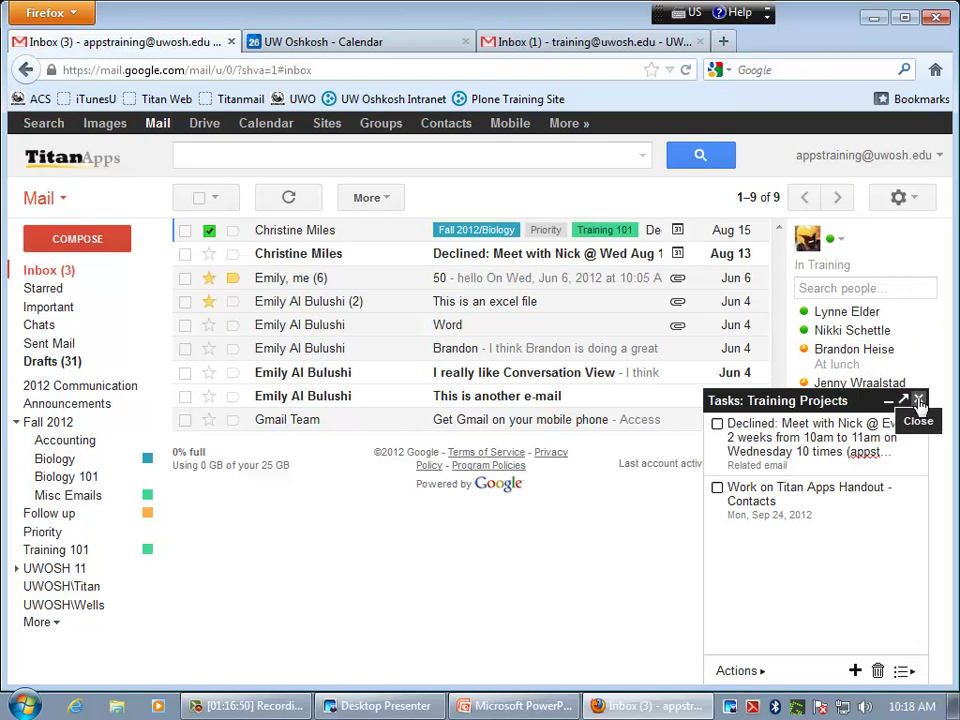
pyautogui.click(919, 401)
pyautogui.click(58, 200)
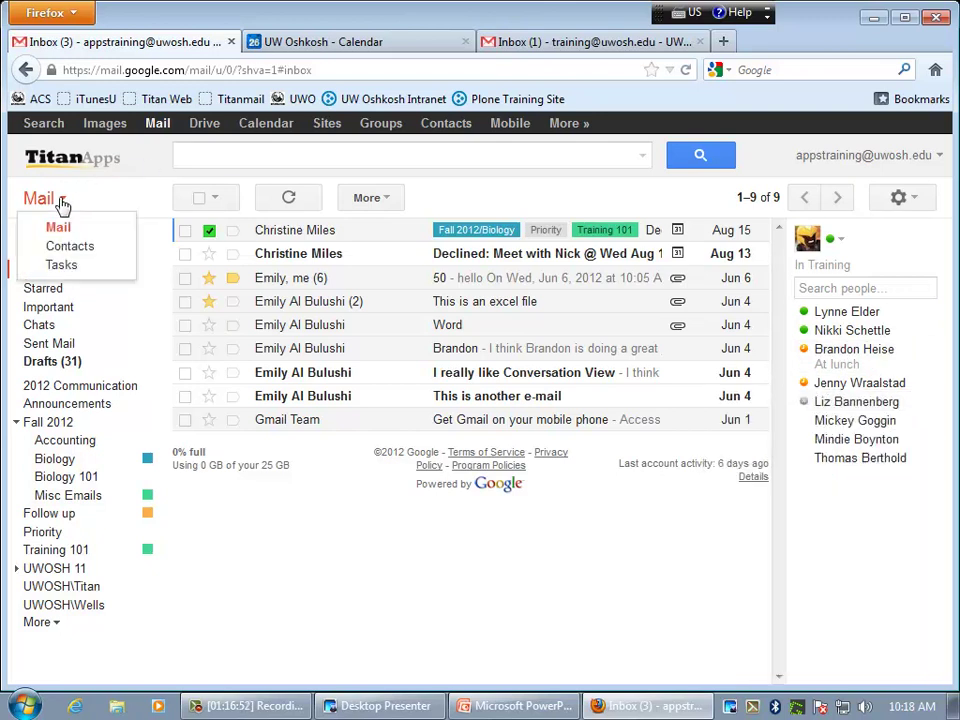
pyautogui.click(62, 265)
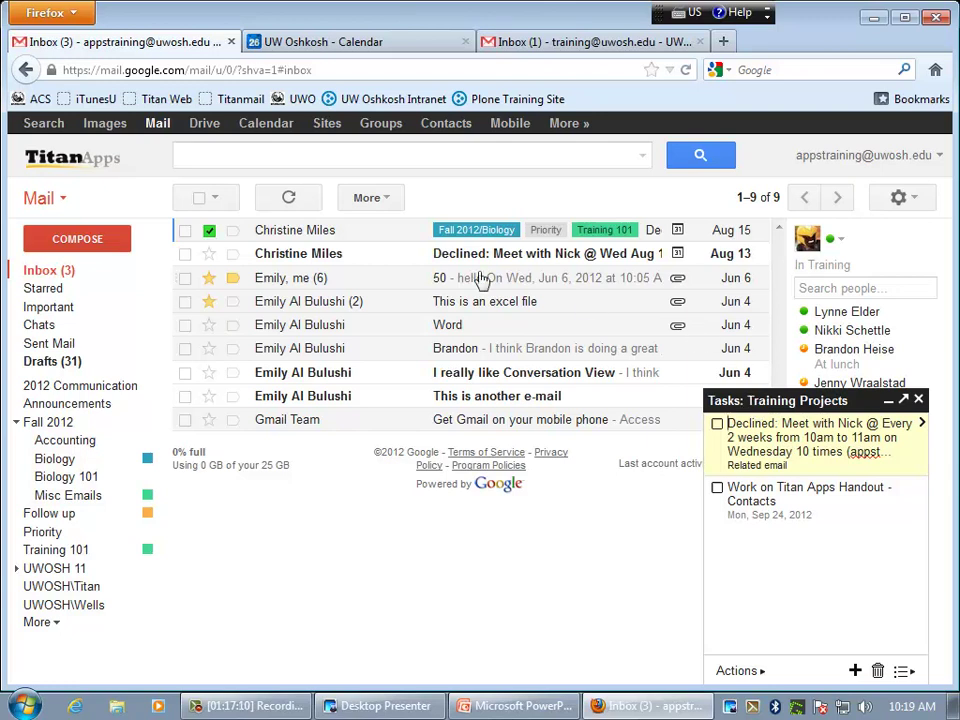
# - Add the selected conversation to Tasks, then start a blank new task below the existing ones
pyautogui.click(185, 232)
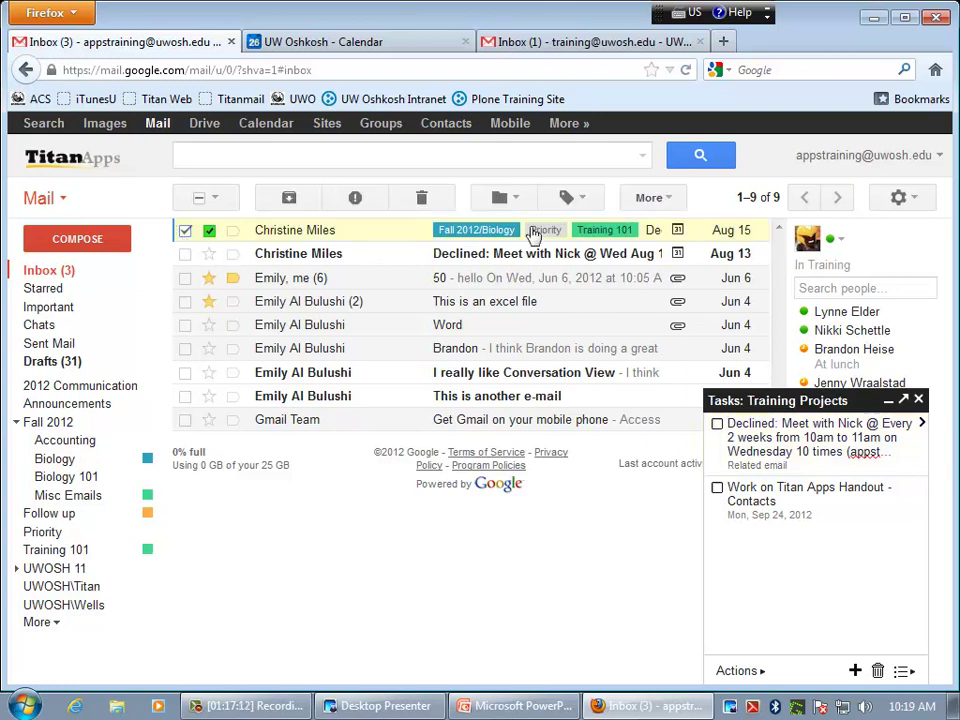
pyautogui.click(652, 199)
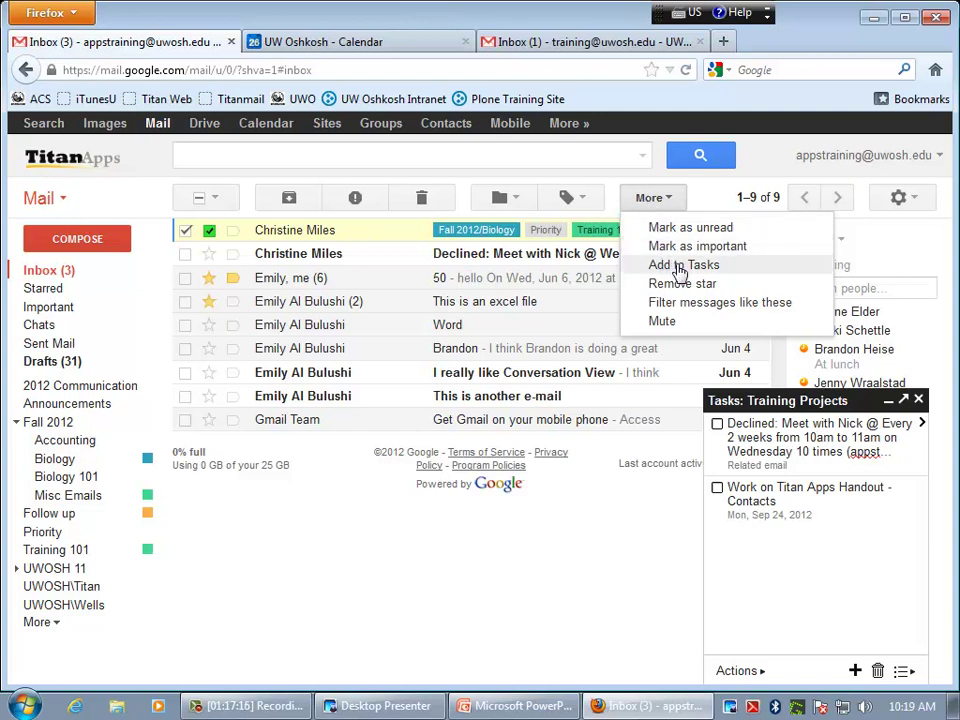
pyautogui.click(665, 205)
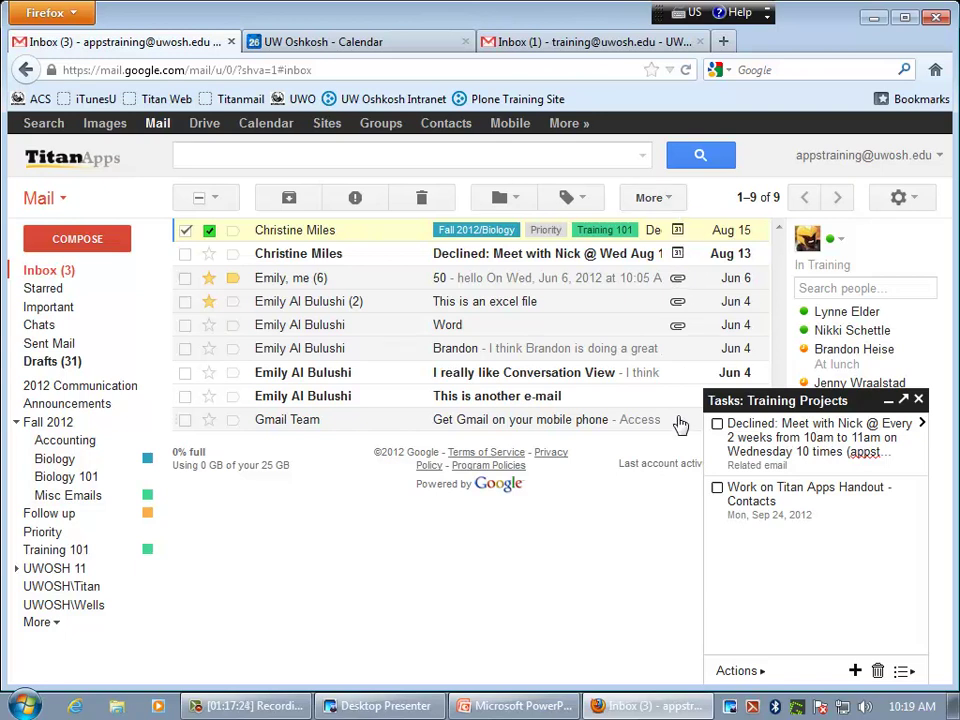
pyautogui.click(766, 532)
pyautogui.click(756, 537)
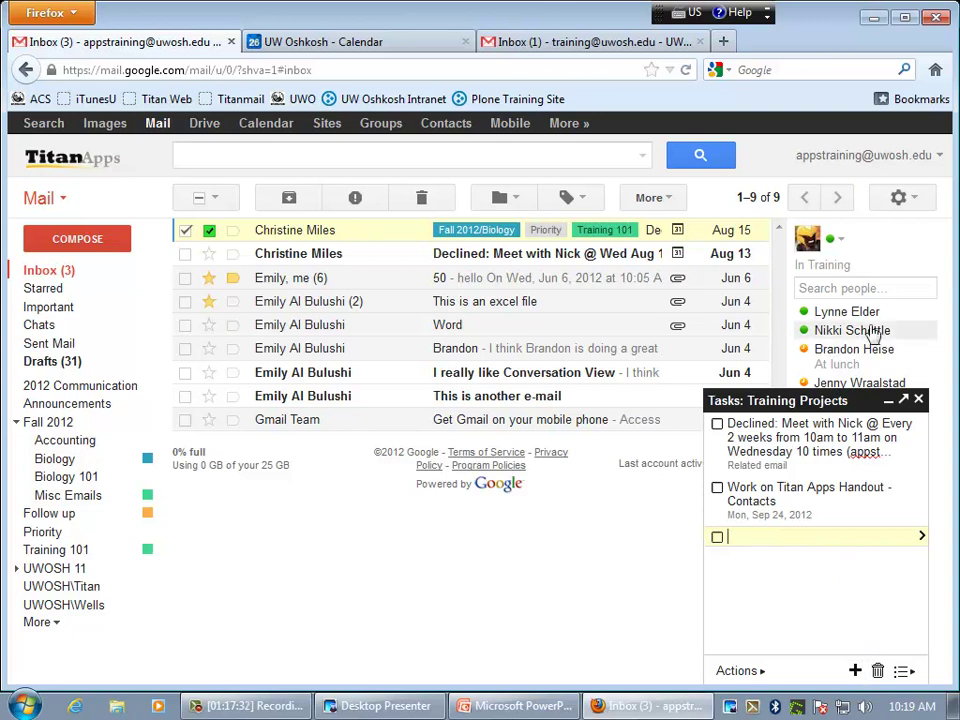
# - Open the new task's details, set its due date to October 2, and view Notes and Move to list
pyautogui.moveTo(873, 330)
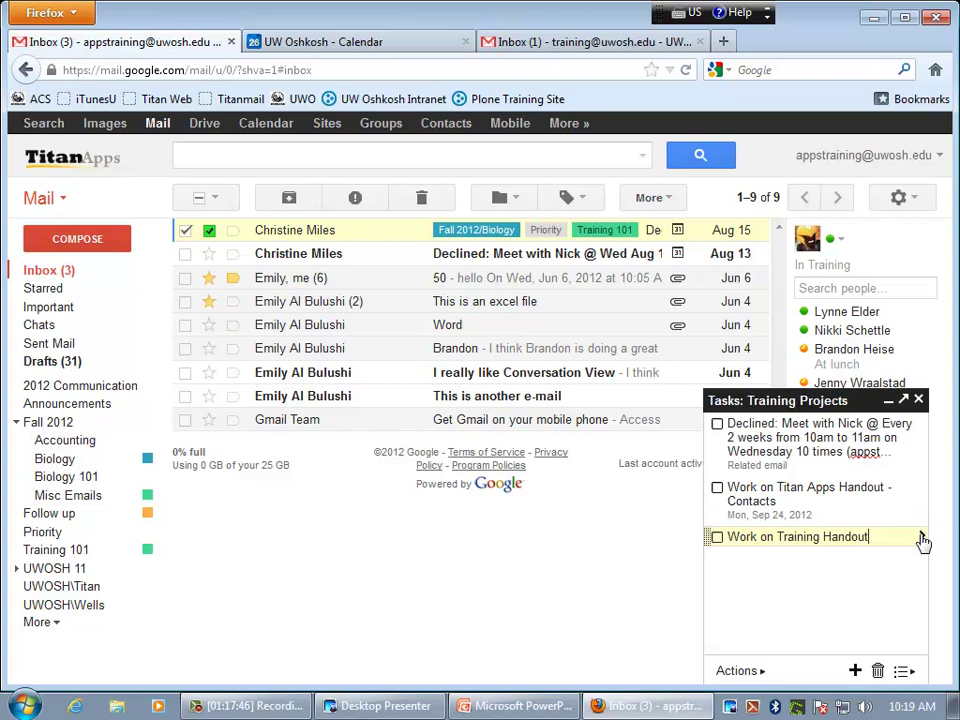
pyautogui.click(924, 538)
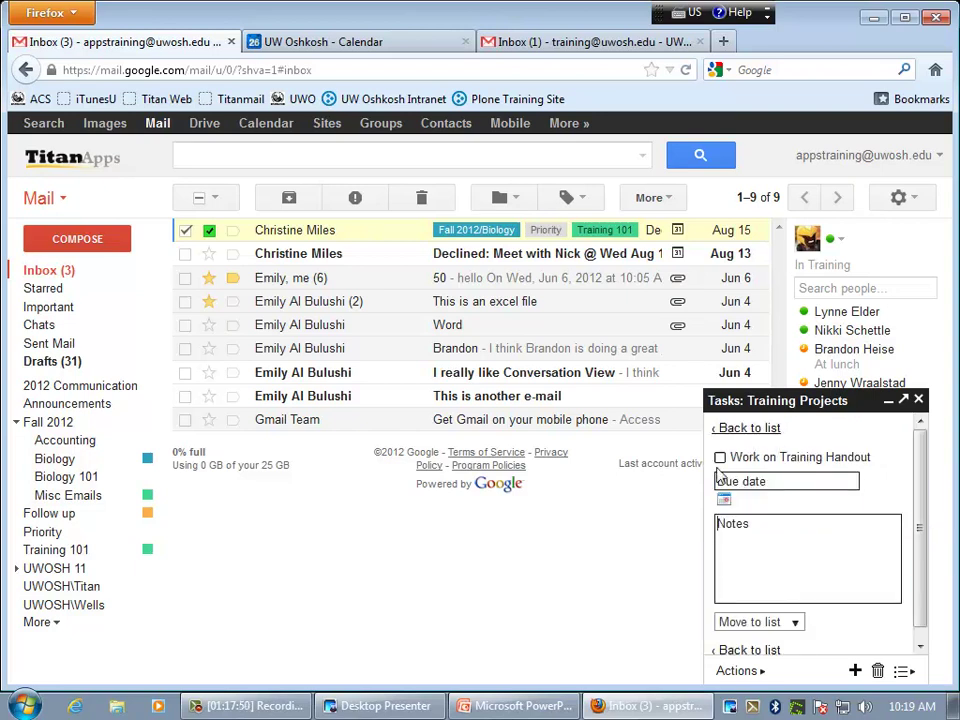
pyautogui.click(772, 483)
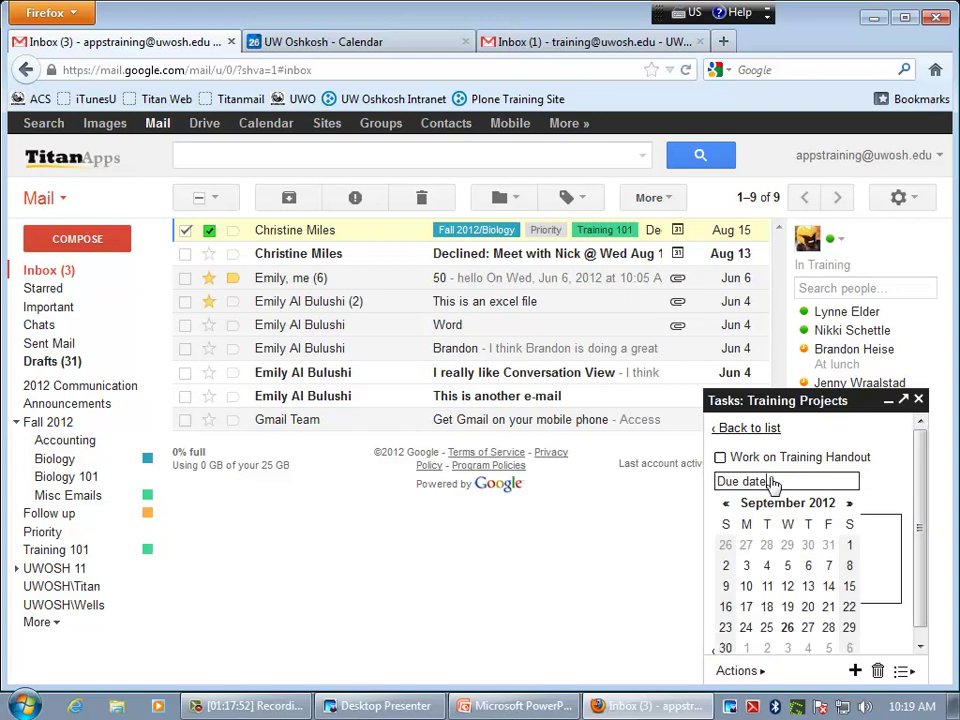
pyautogui.click(766, 648)
pyautogui.click(772, 538)
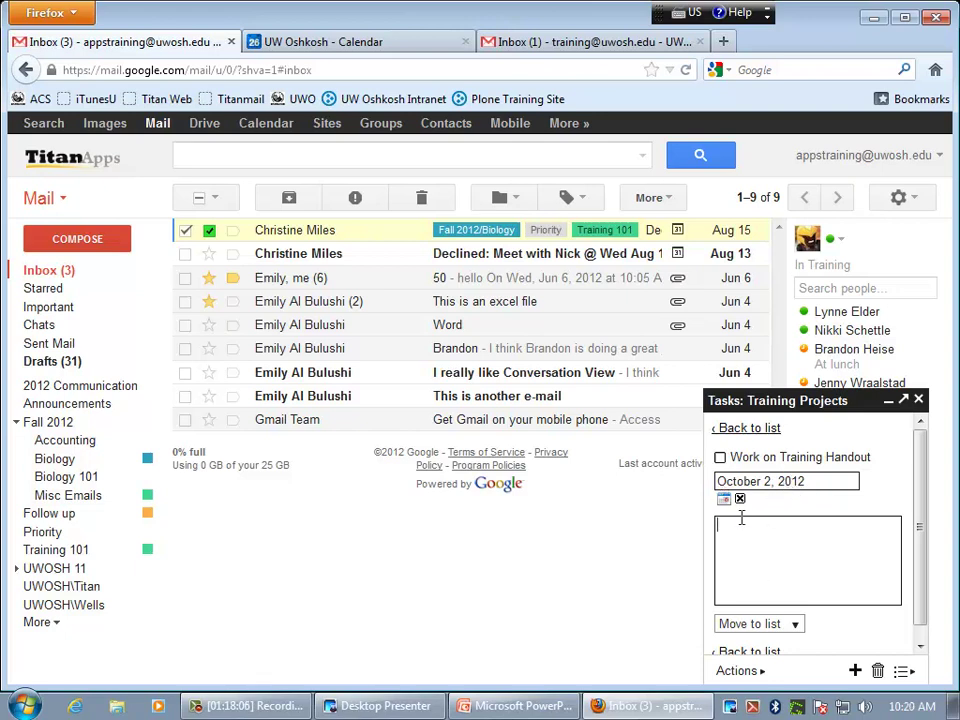
pyautogui.scroll(-1, 765, 553)
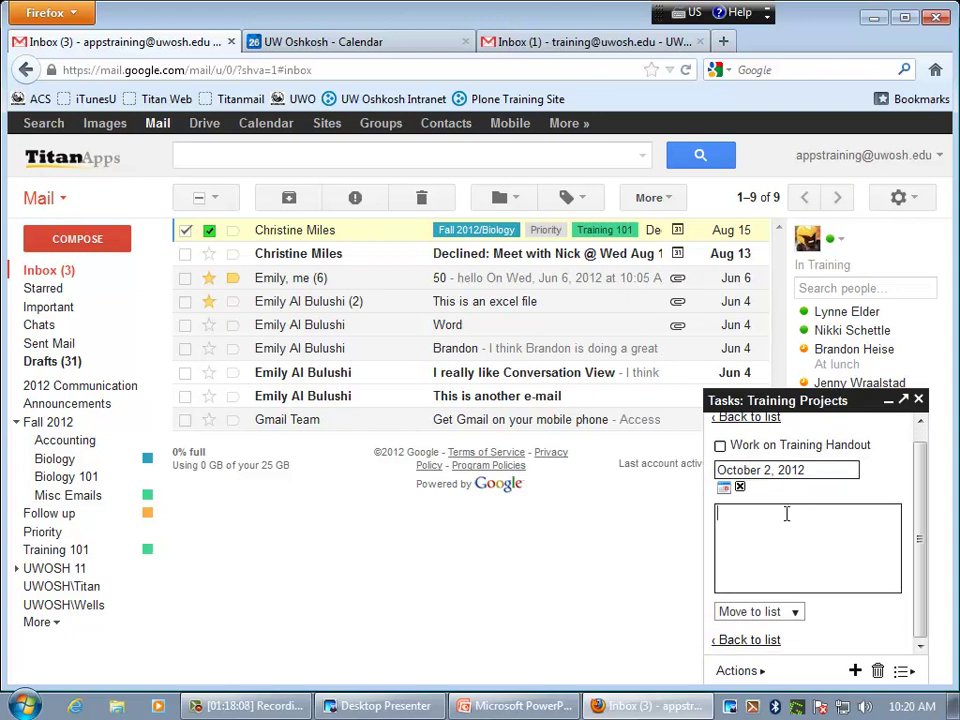
pyautogui.click(748, 552)
pyautogui.click(788, 620)
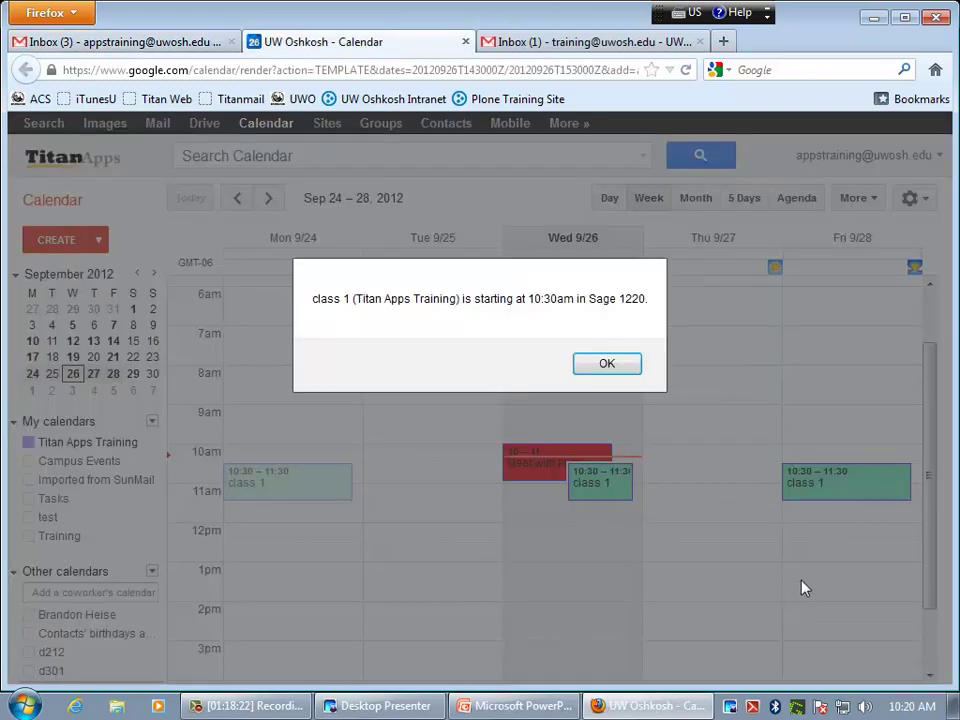
# - Dismiss the class reminder and move the Work on Training Handout task to appstraining's list
pyautogui.click(634, 366)
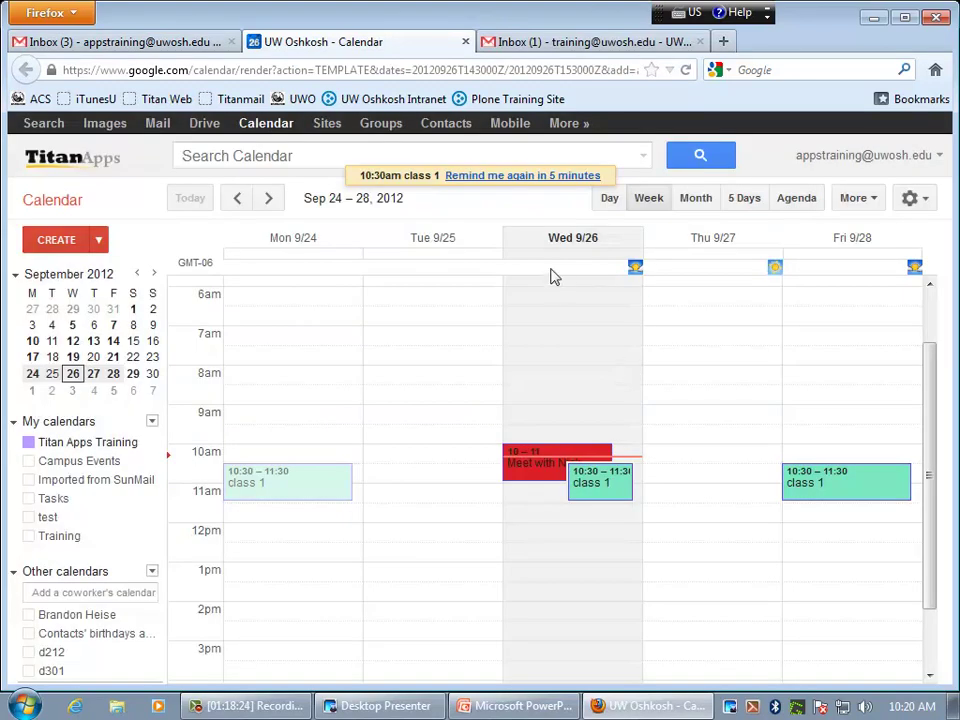
pyautogui.click(140, 48)
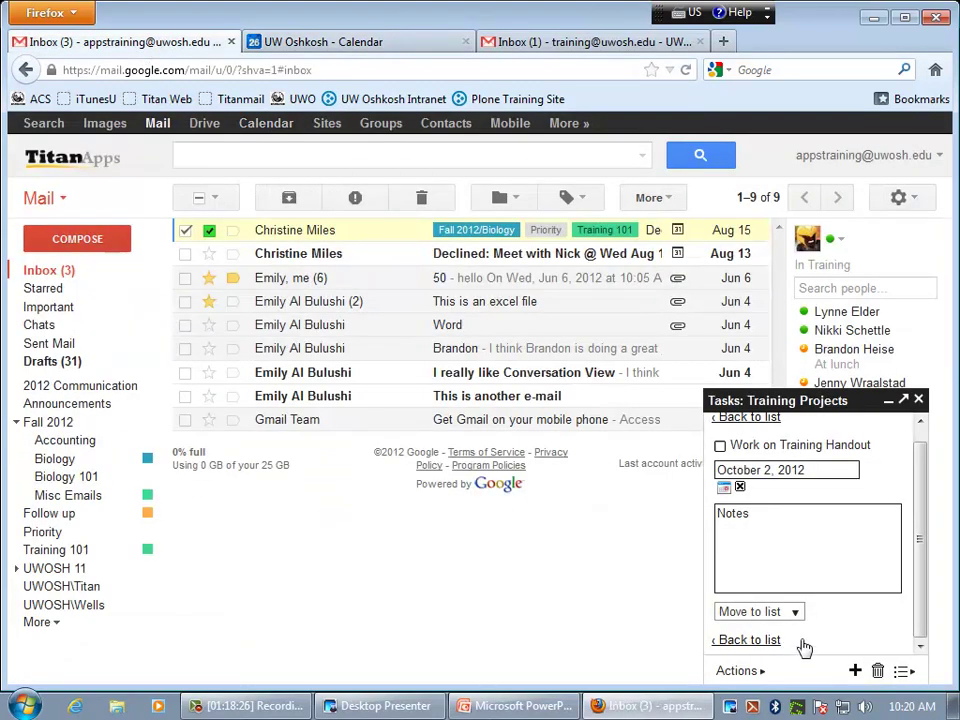
pyautogui.click(798, 614)
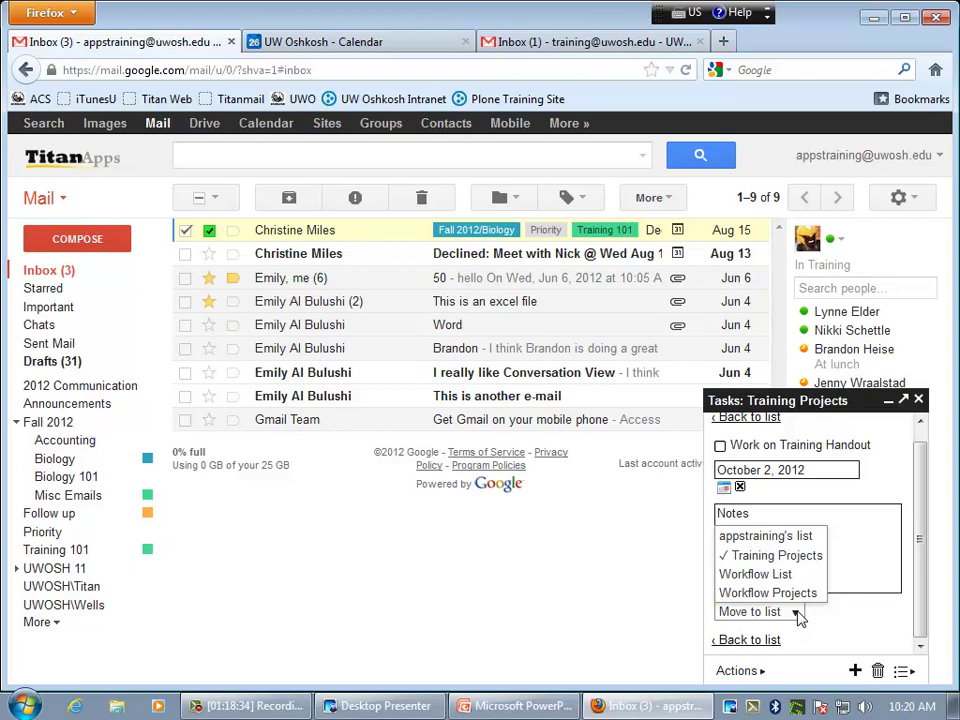
pyautogui.click(754, 535)
pyautogui.moveTo(923, 583); pyautogui.dragTo(925, 642)
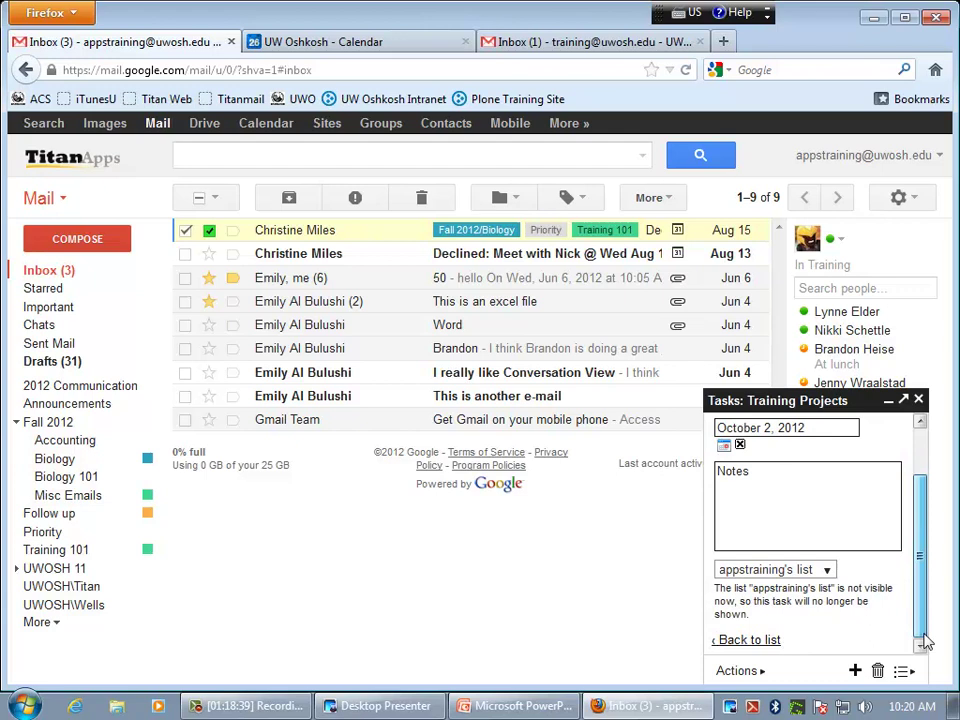
pyautogui.click(749, 639)
# - View the Work on Titan Apps Handout - Contacts task's details, then return to the list
pyautogui.press('Up')
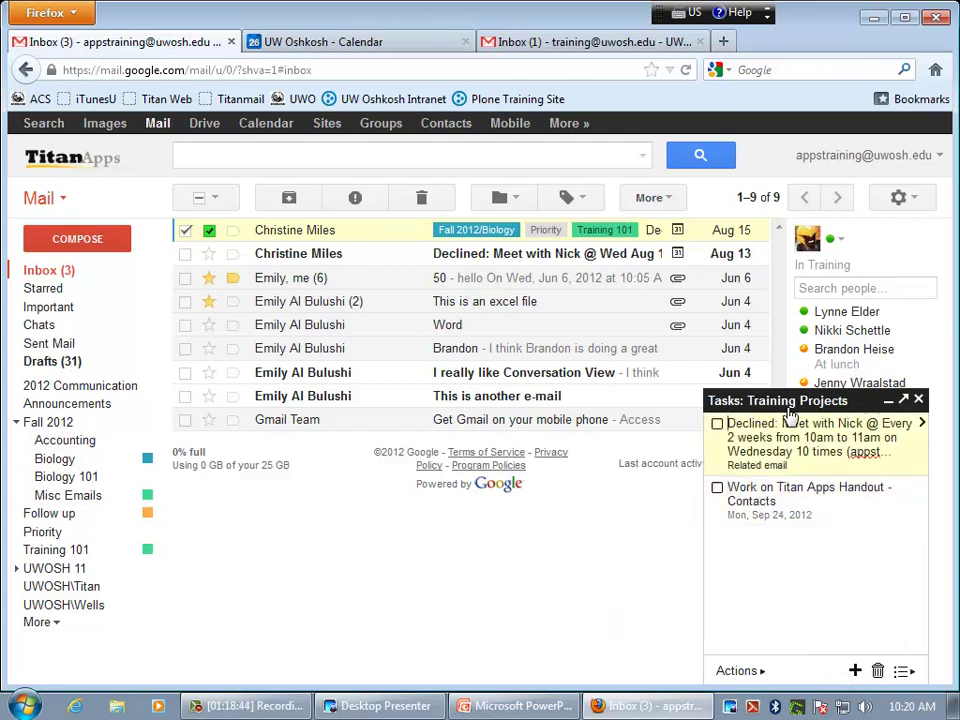
pyautogui.click(916, 527)
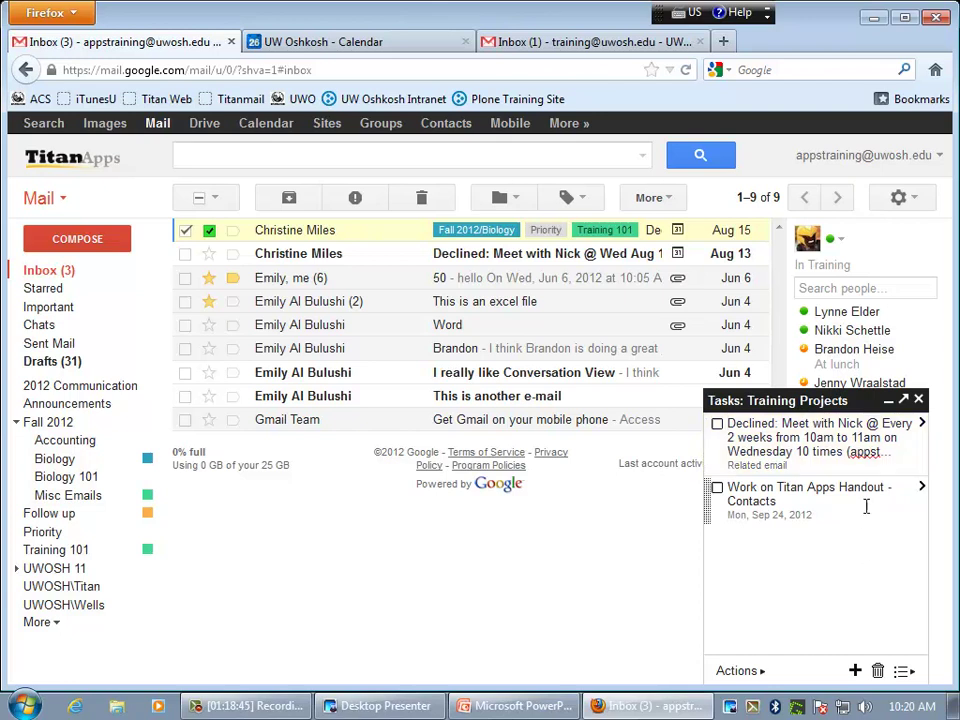
pyautogui.click(921, 489)
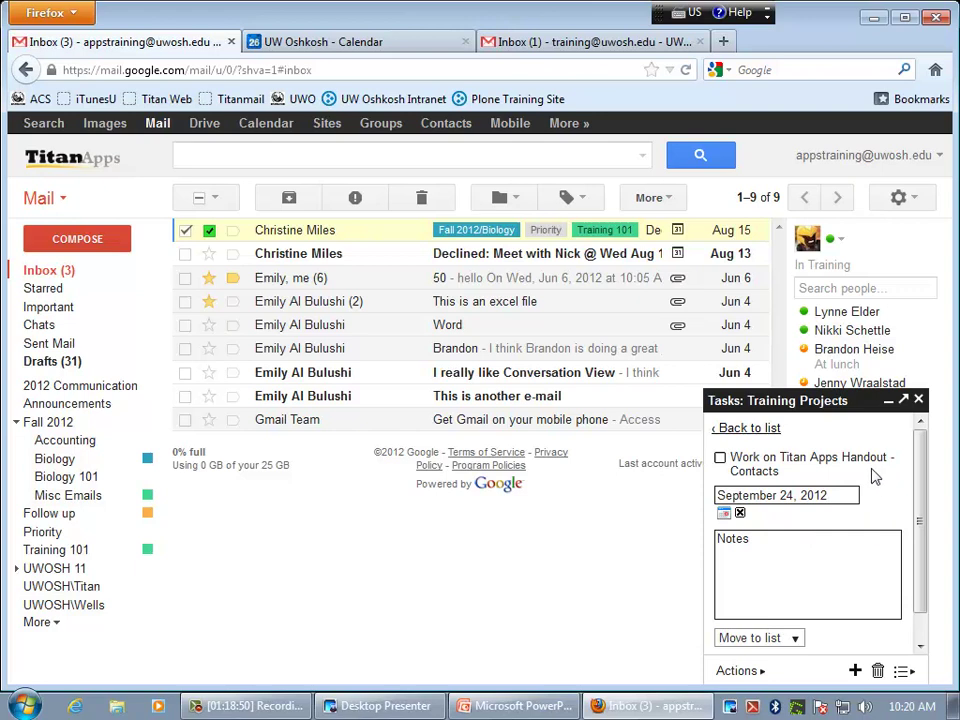
pyautogui.click(755, 428)
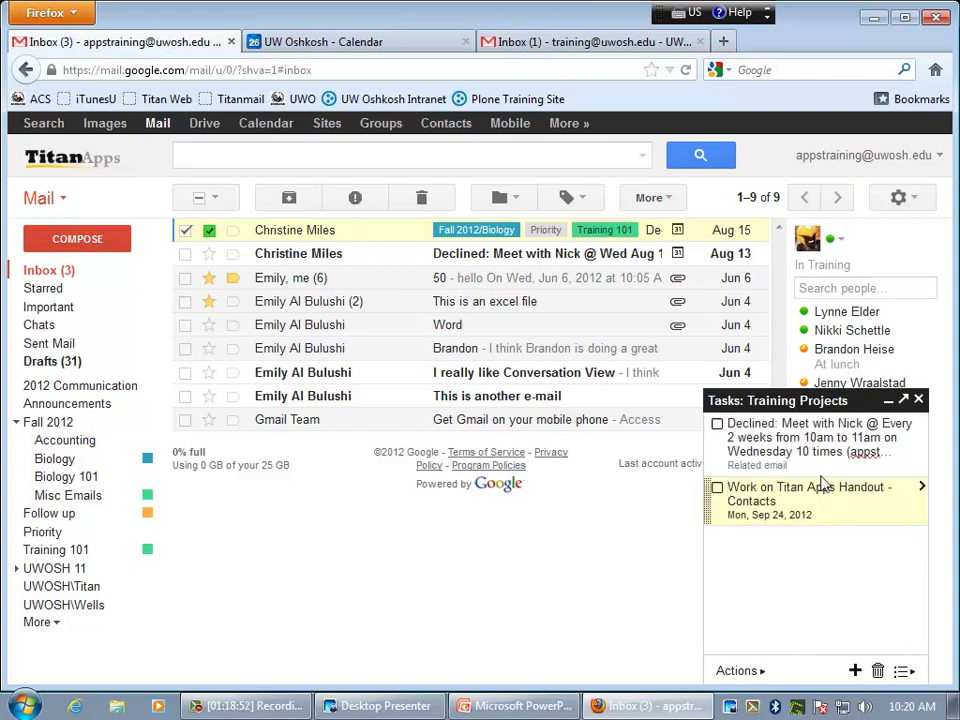
# - Add a blank task to Training Projects and indent it with Actions > Indent
pyautogui.click(750, 672)
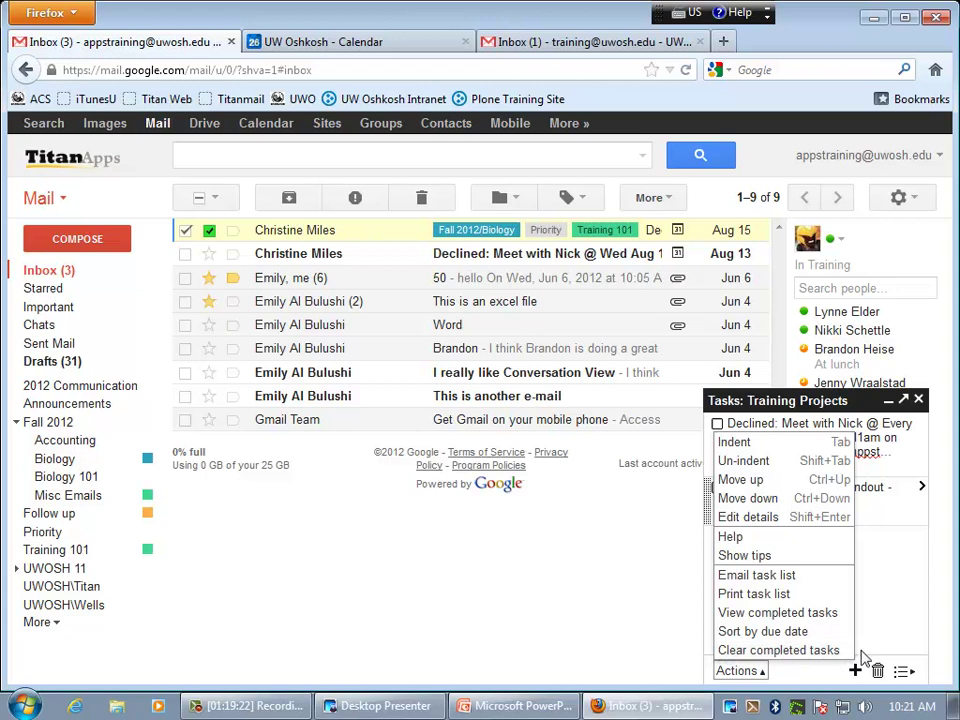
pyautogui.click(885, 636)
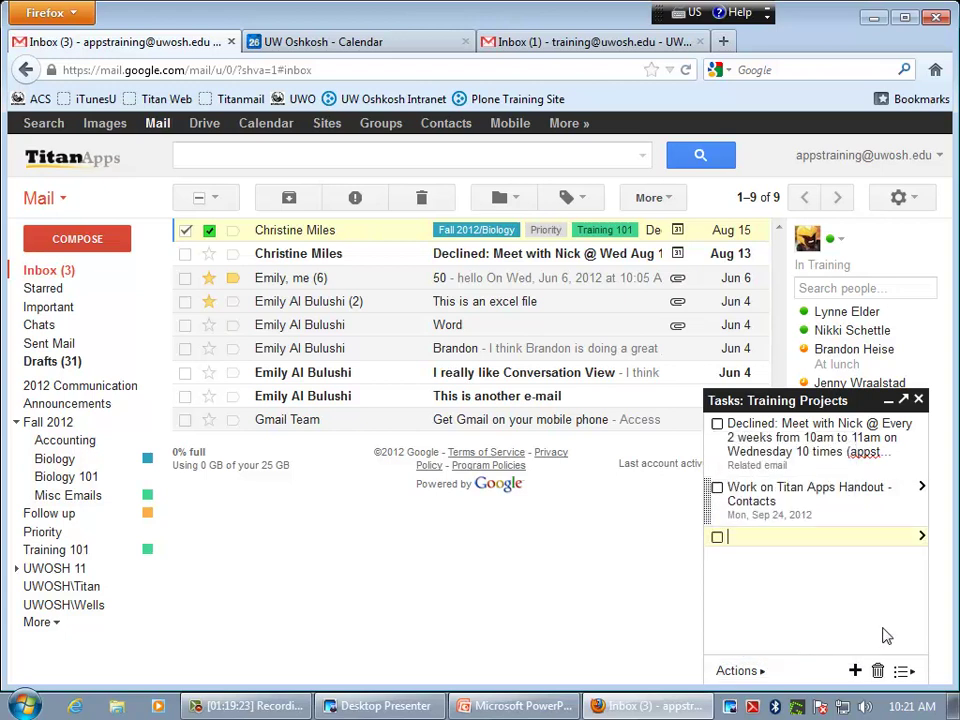
pyautogui.click(737, 670)
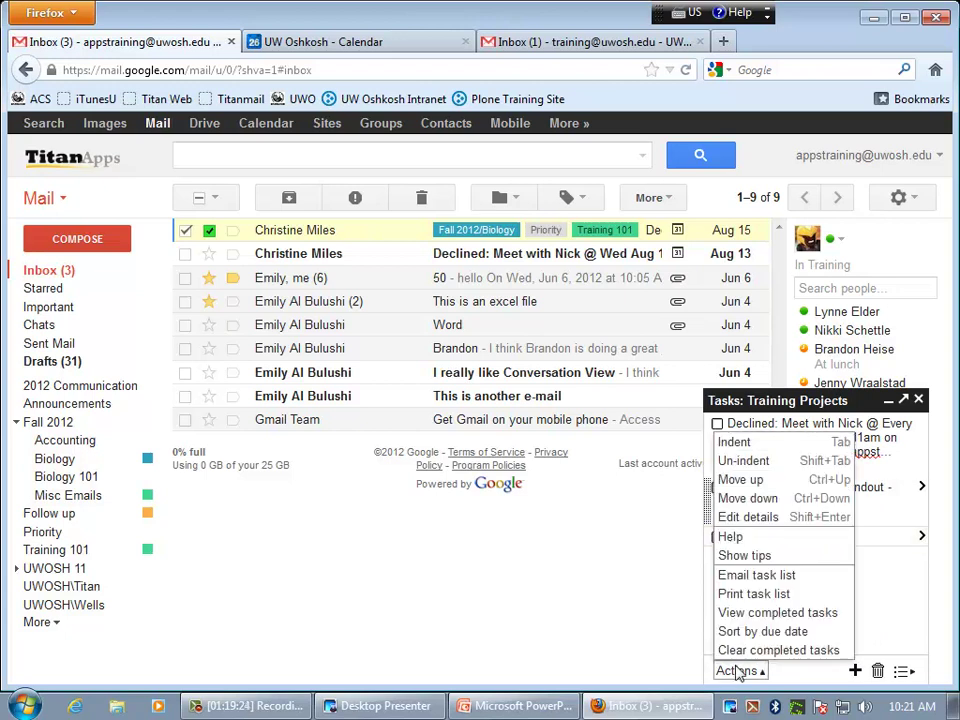
pyautogui.click(735, 443)
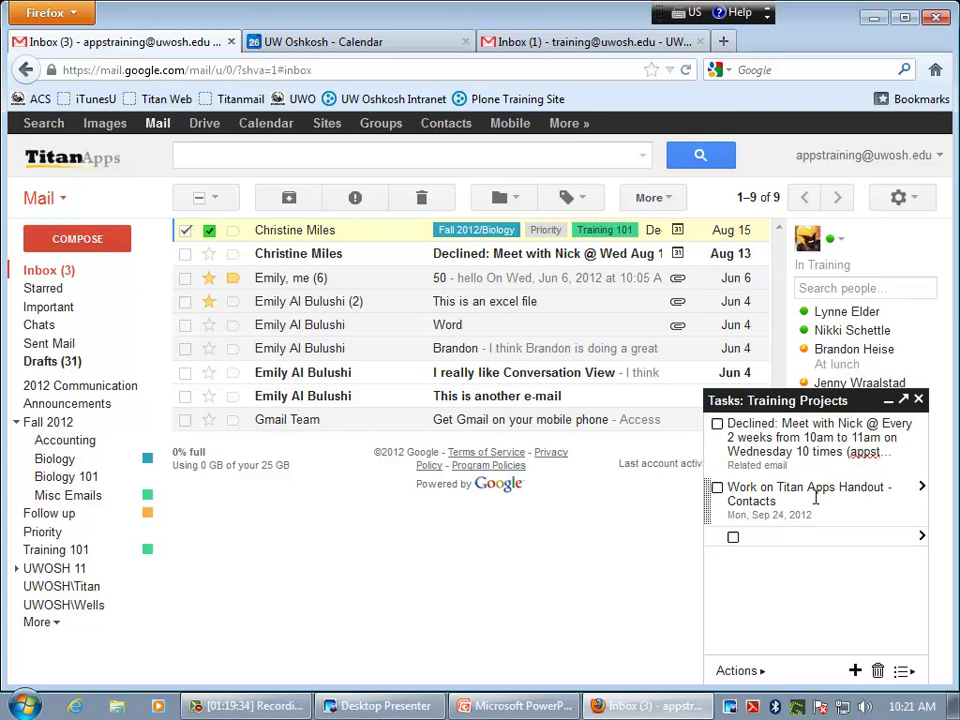
pyautogui.click(738, 671)
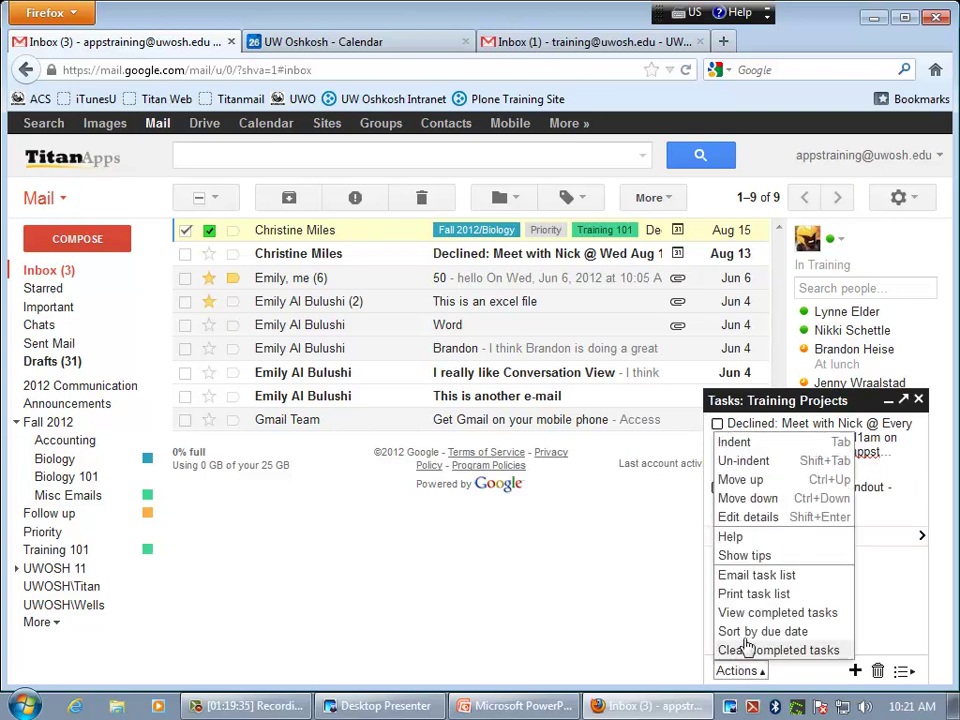
pyautogui.click(752, 492)
# - Select the Declined: Meet with Nick task and bring up its Actions menu
pyautogui.click(893, 451)
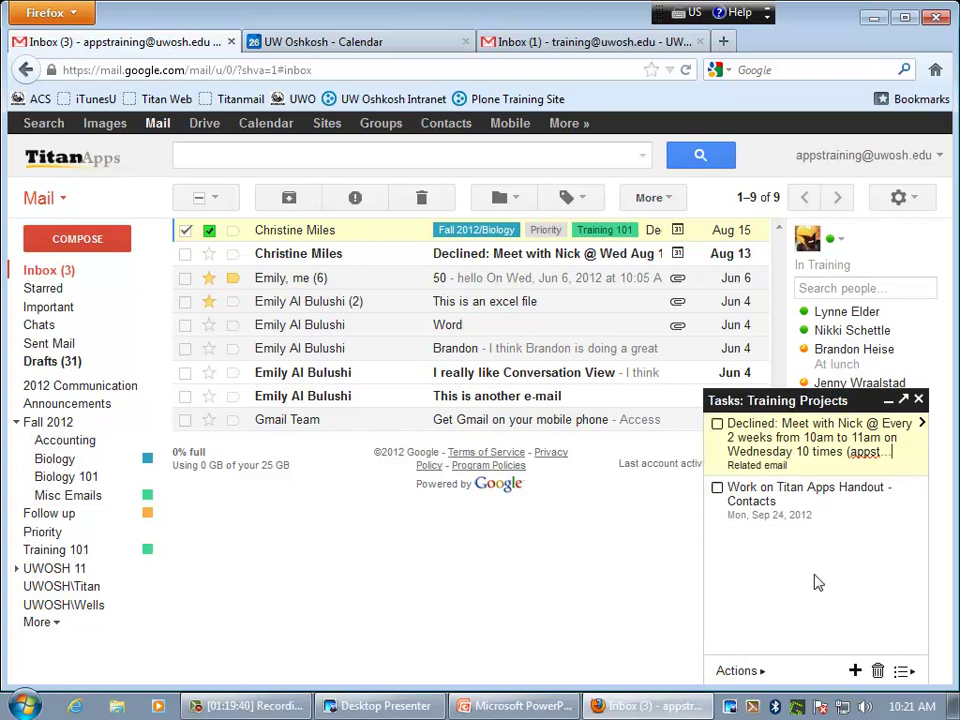
pyautogui.click(740, 673)
pyautogui.click(731, 442)
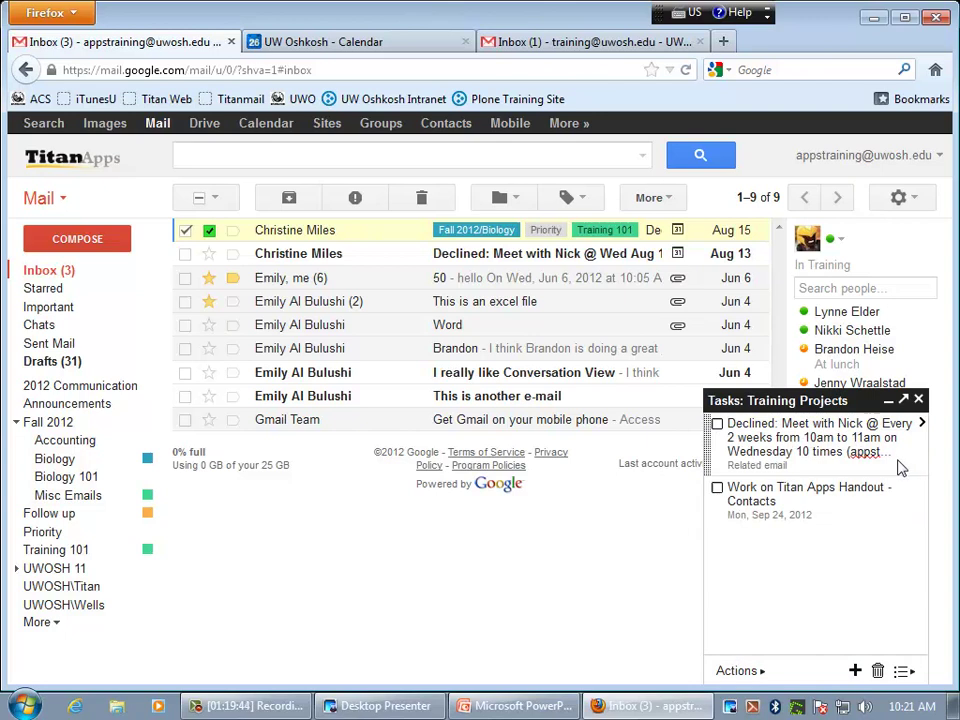
pyautogui.click(740, 671)
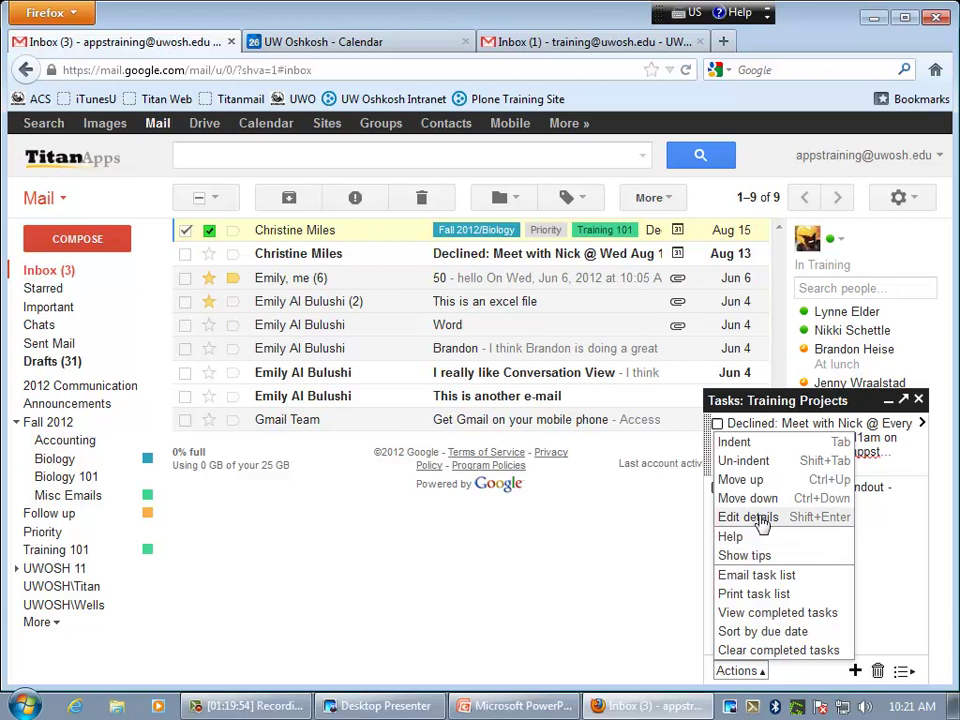
# - Give the Declined: Meet with Nick task a due date of Thu, Oct 4, 2012, then return to the list
pyautogui.click(921, 424)
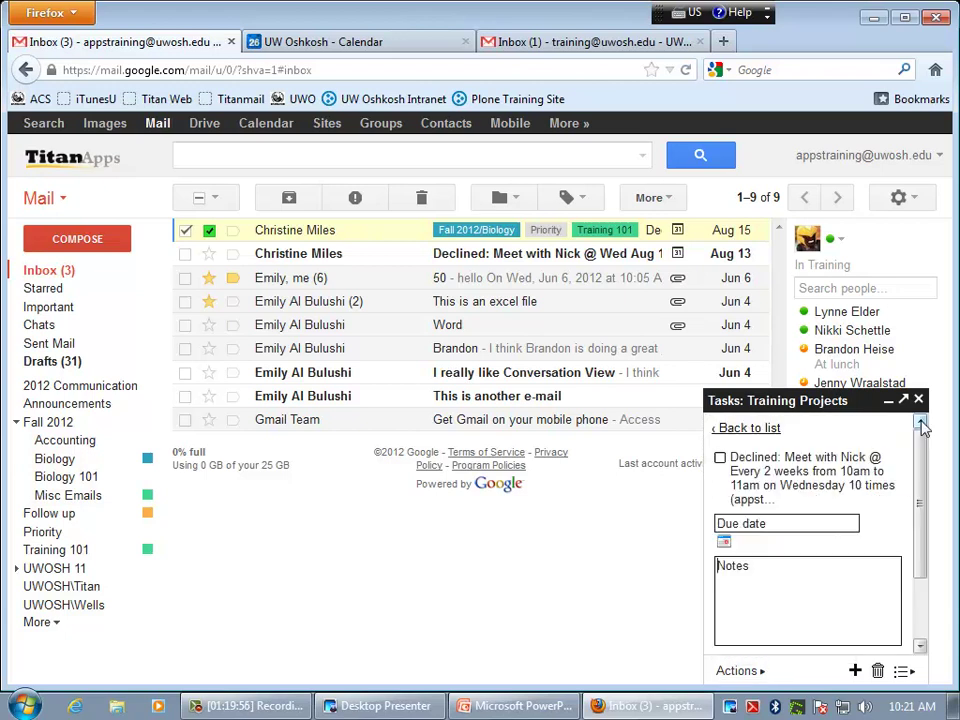
pyautogui.click(783, 529)
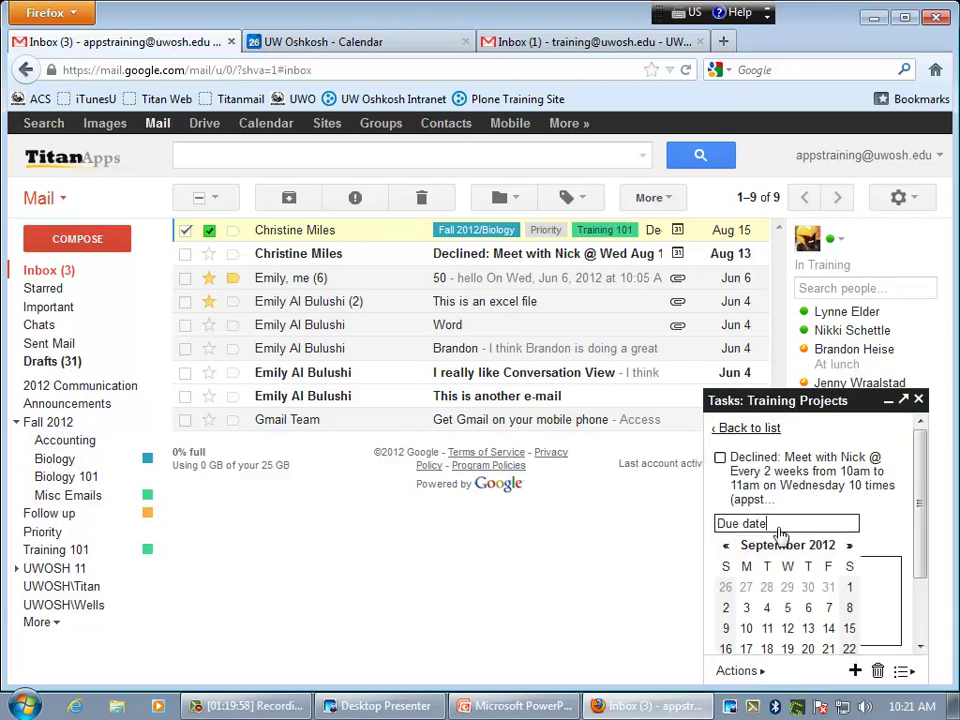
pyautogui.click(767, 649)
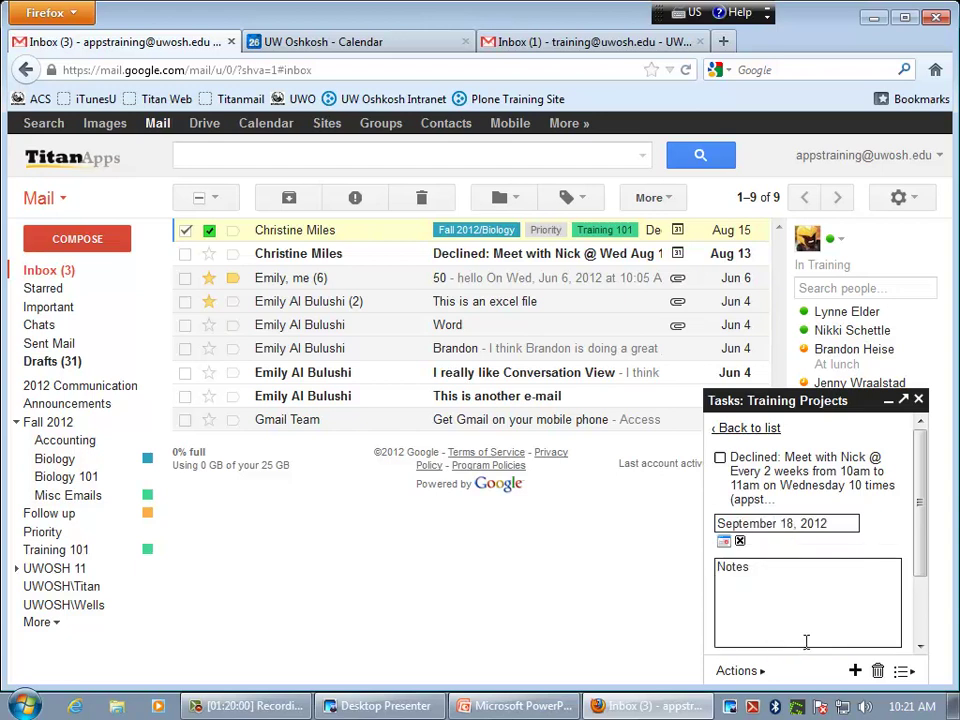
pyautogui.click(842, 524)
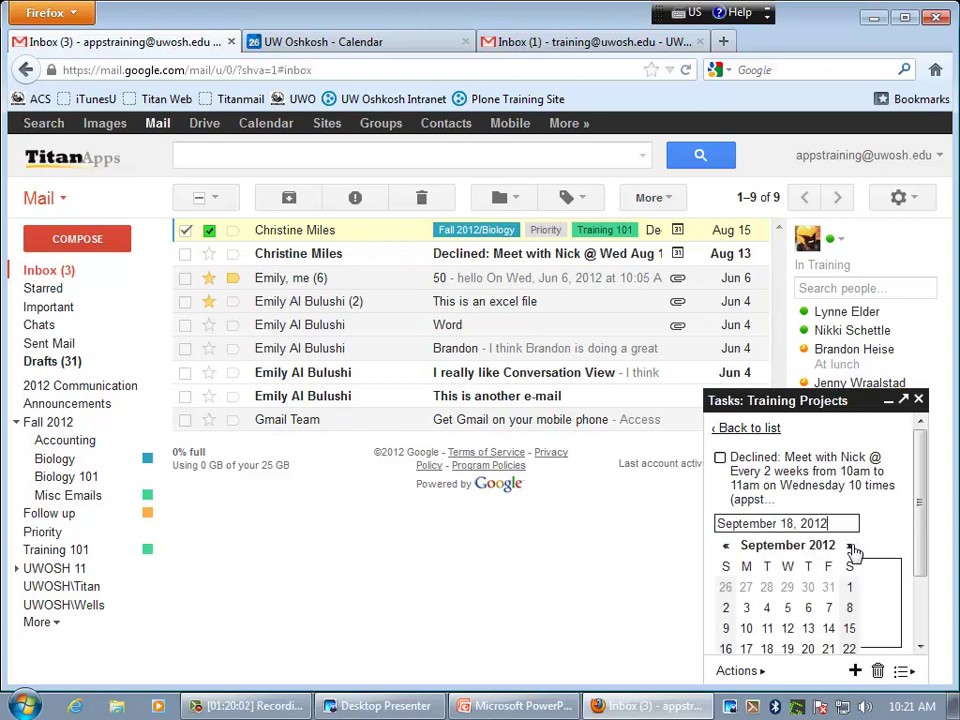
pyautogui.click(849, 546)
pyautogui.click(810, 608)
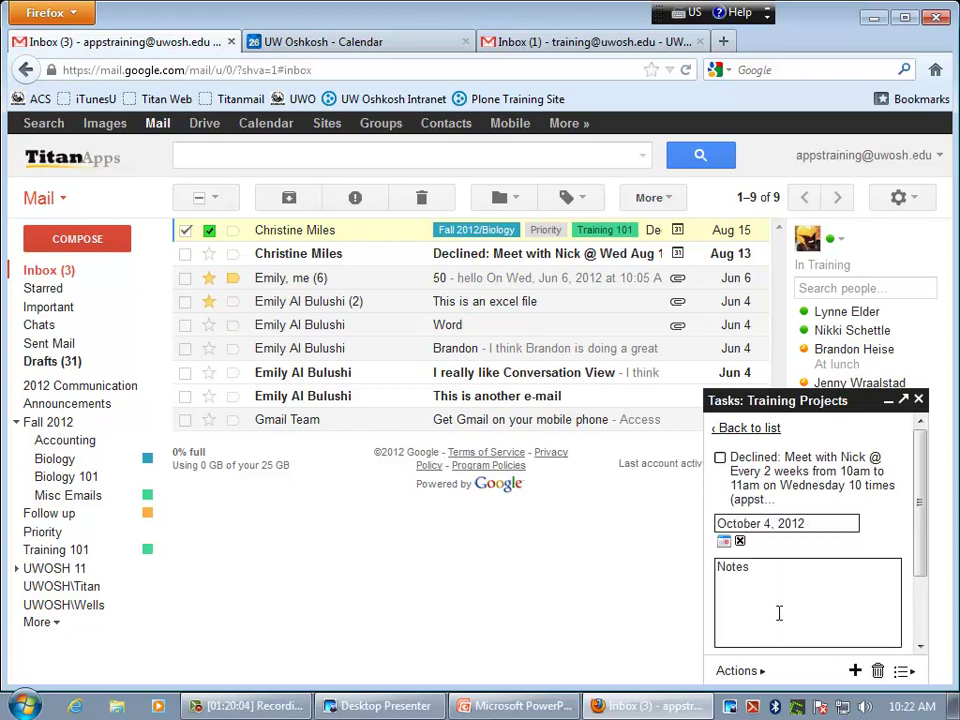
pyautogui.click(737, 671)
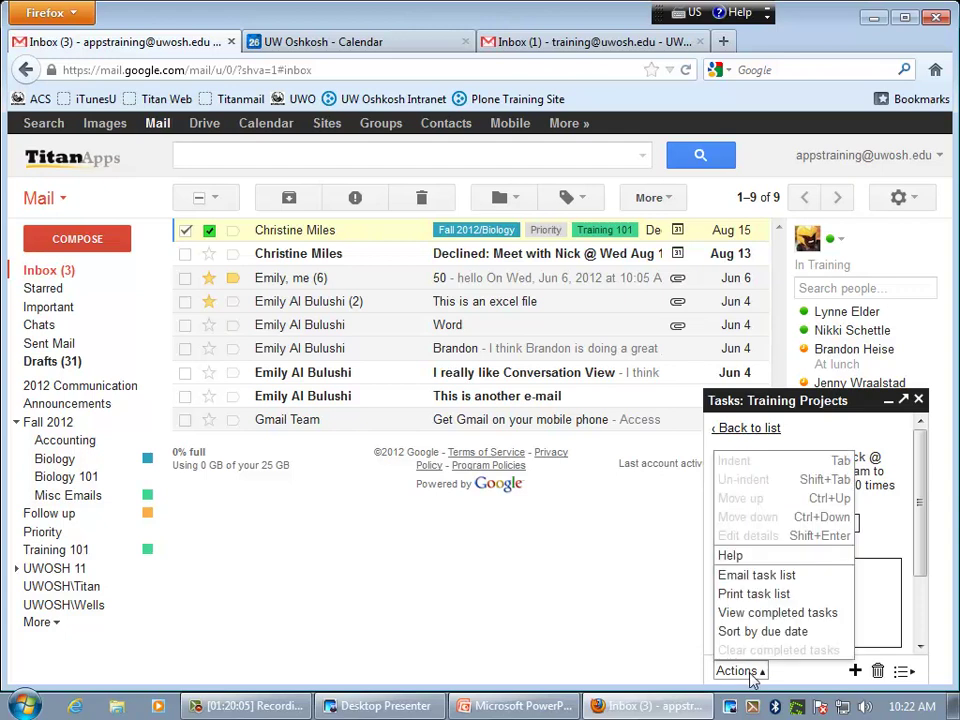
pyautogui.click(883, 589)
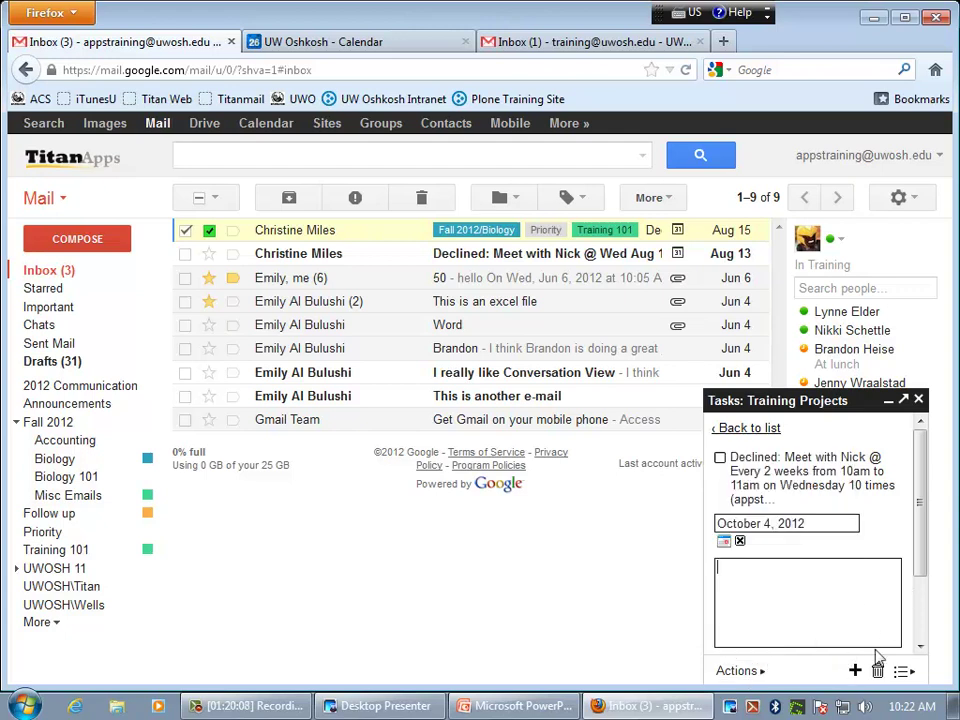
pyautogui.click(745, 429)
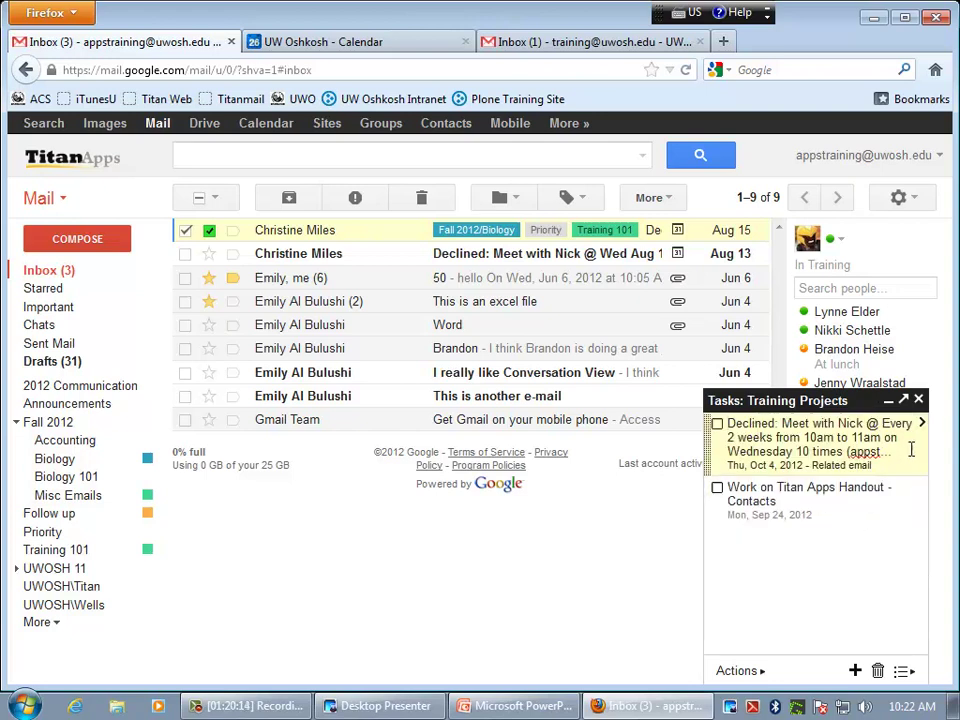
pyautogui.click(878, 671)
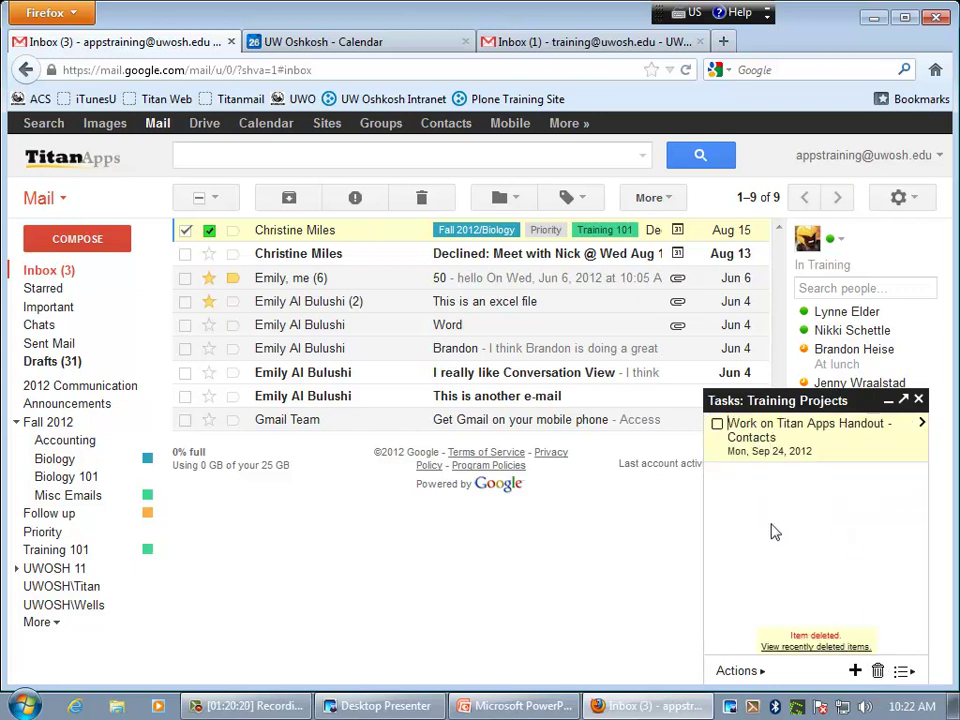
pyautogui.click(830, 648)
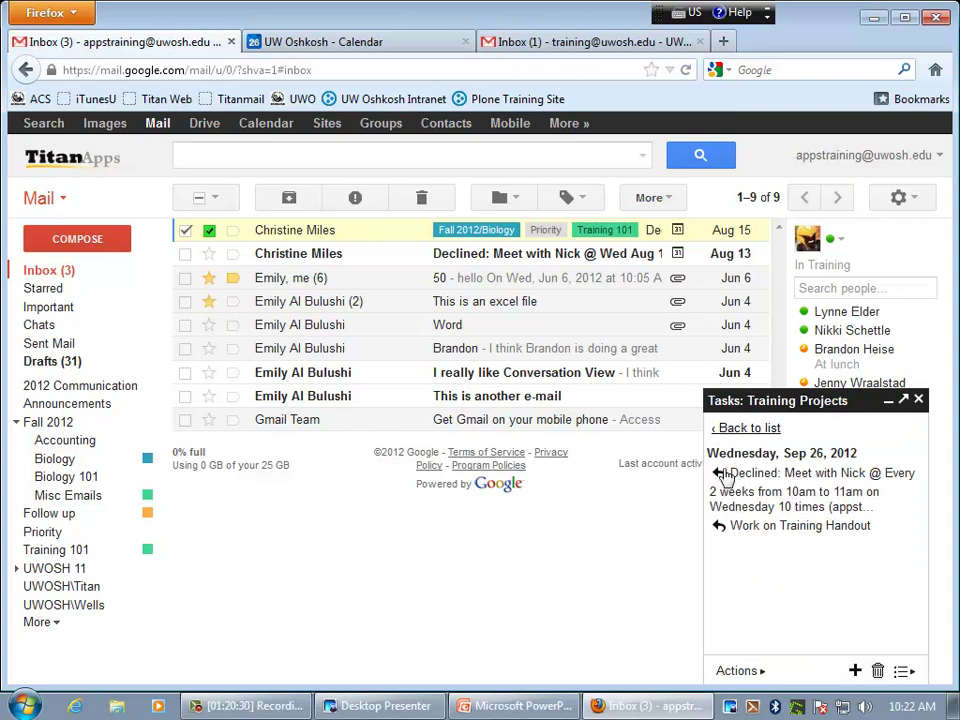
pyautogui.click(721, 476)
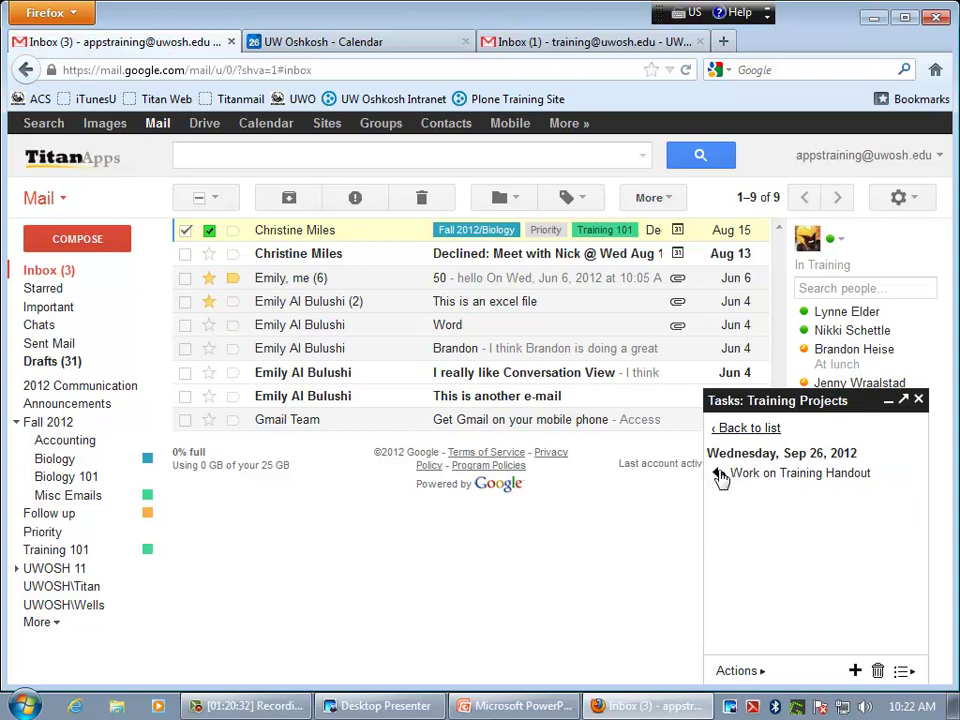
pyautogui.click(747, 429)
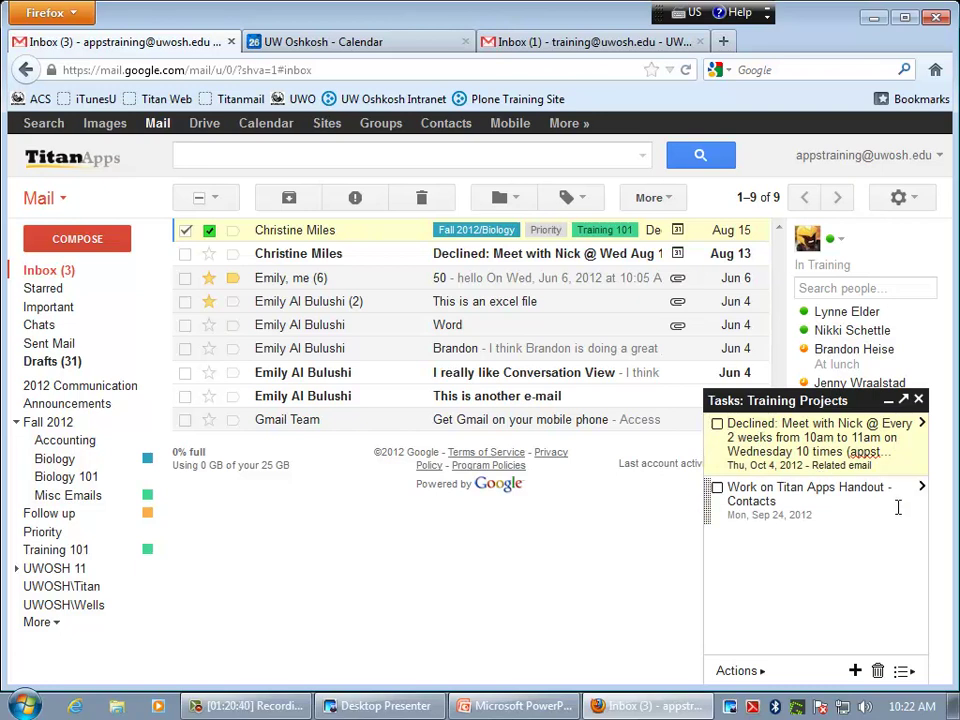
# - Switch to appstraining's list and delete its completed test meeting task
pyautogui.click(902, 671)
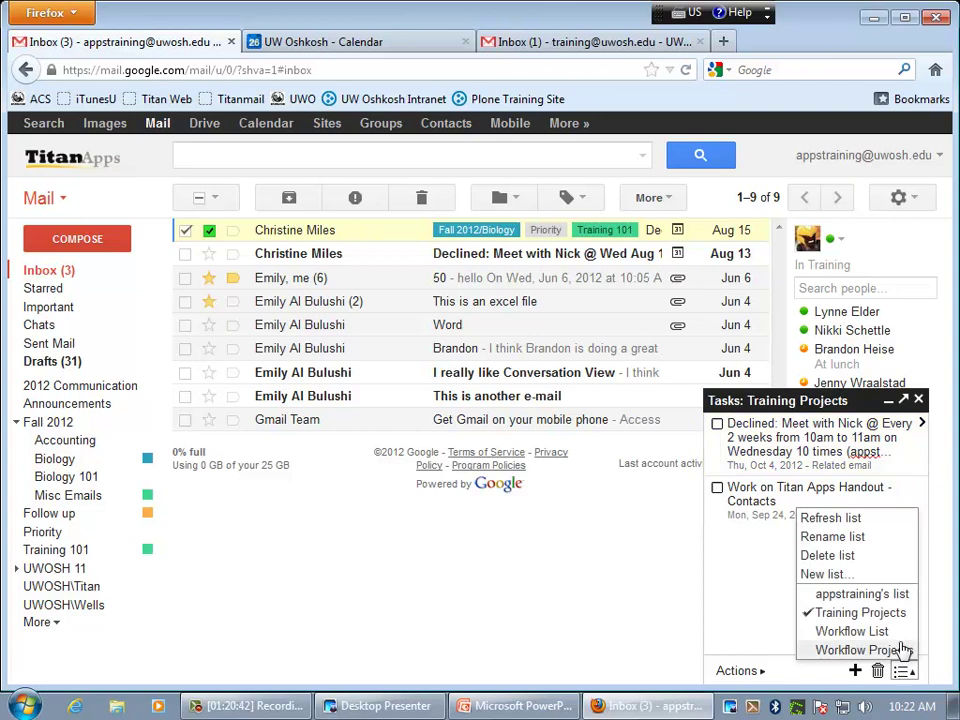
pyautogui.click(862, 594)
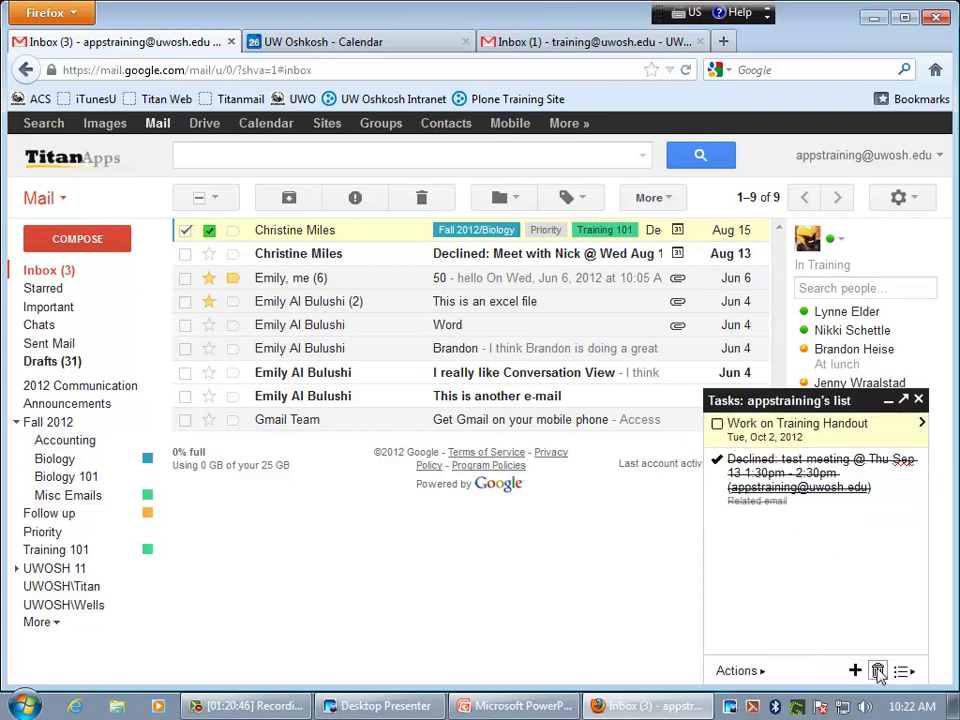
pyautogui.press('Down')
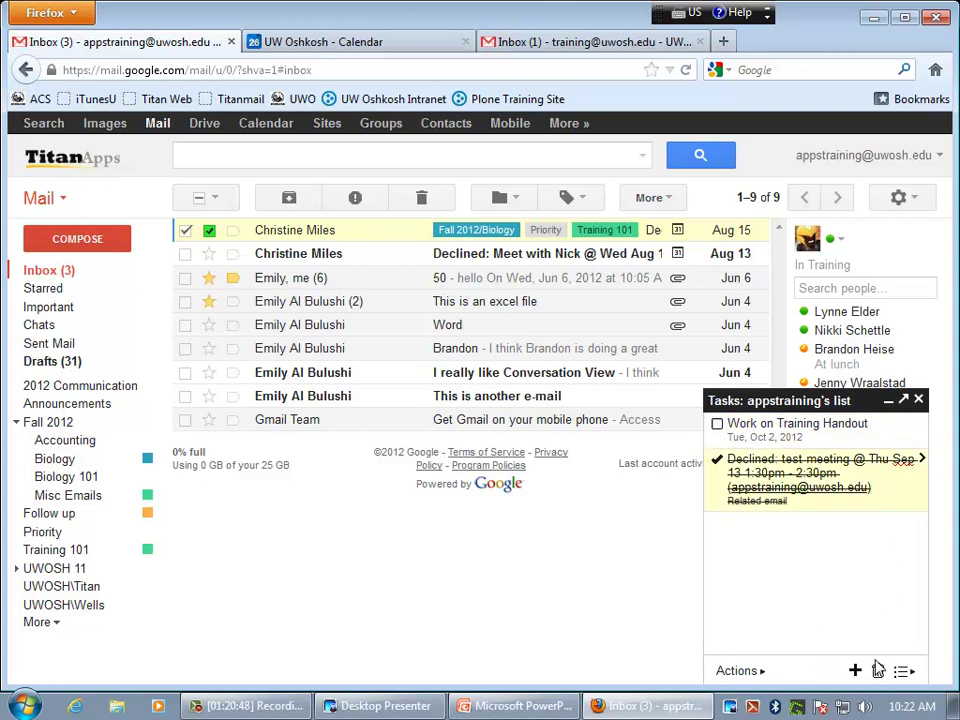
pyautogui.click(877, 668)
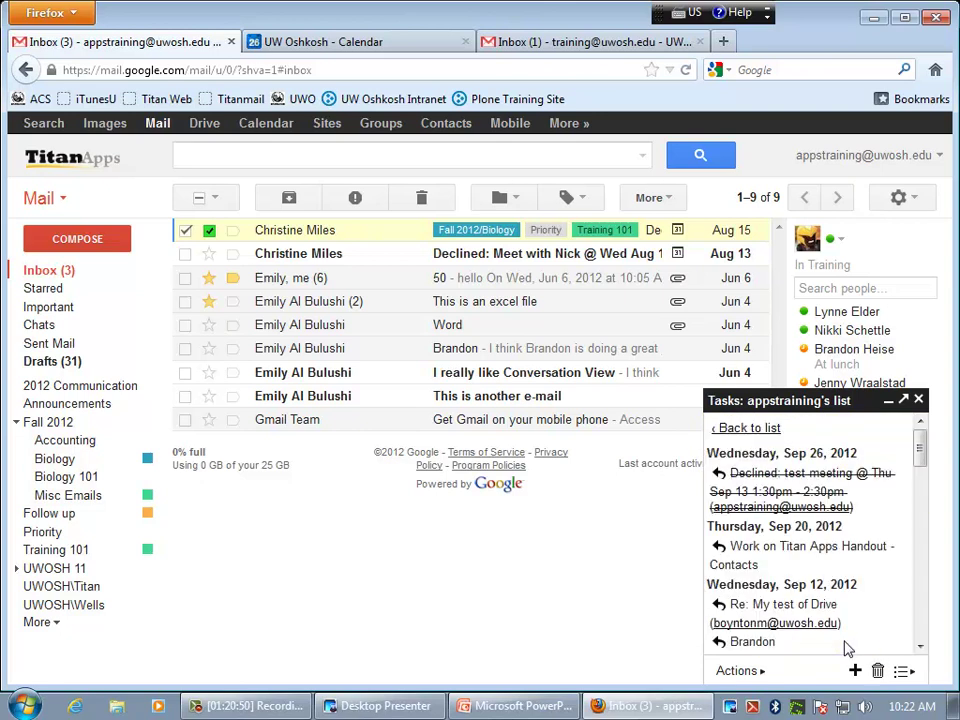
pyautogui.moveTo(921, 450); pyautogui.dragTo(918, 642)
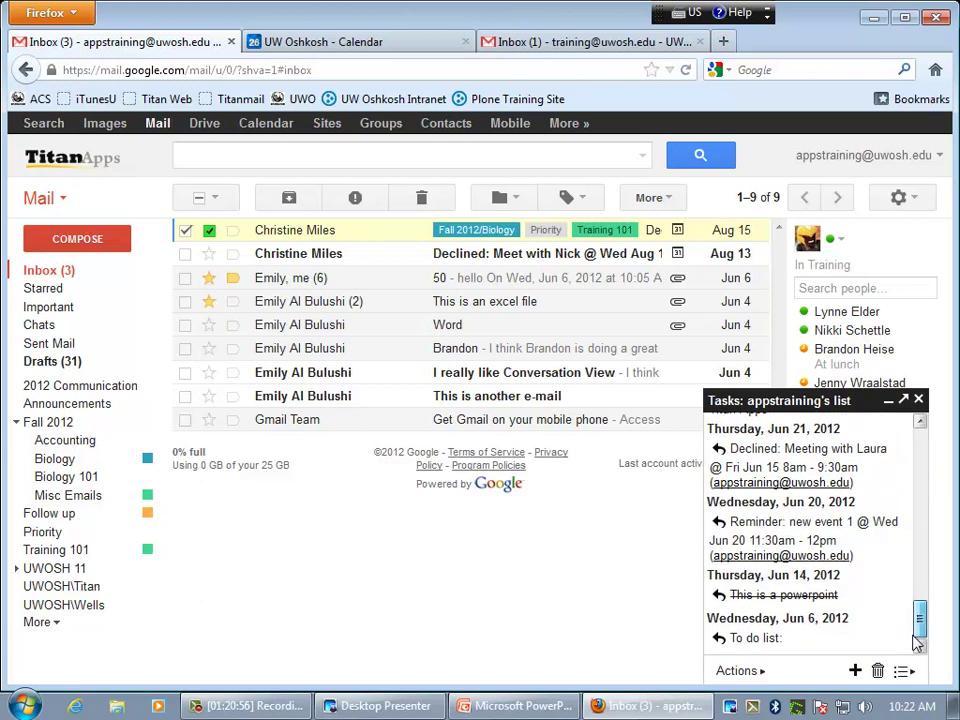
pyautogui.moveTo(918, 642); pyautogui.dragTo(921, 435)
pyautogui.click(774, 427)
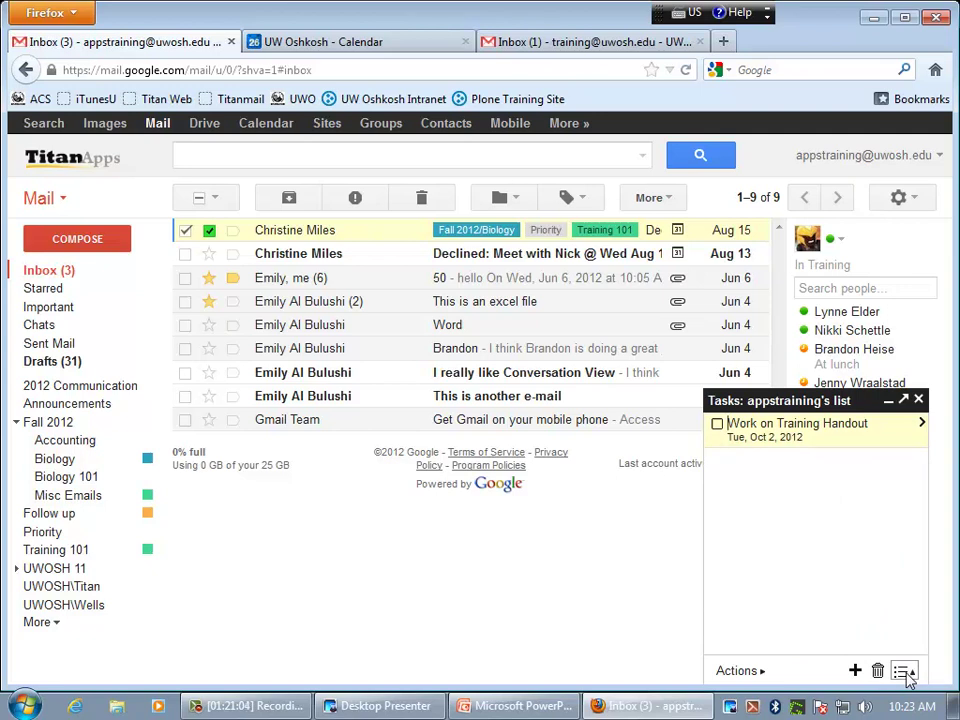
# - Try creating a task list named 'Tasks for Friday', then reload the Gmail page
pyautogui.click(904, 671)
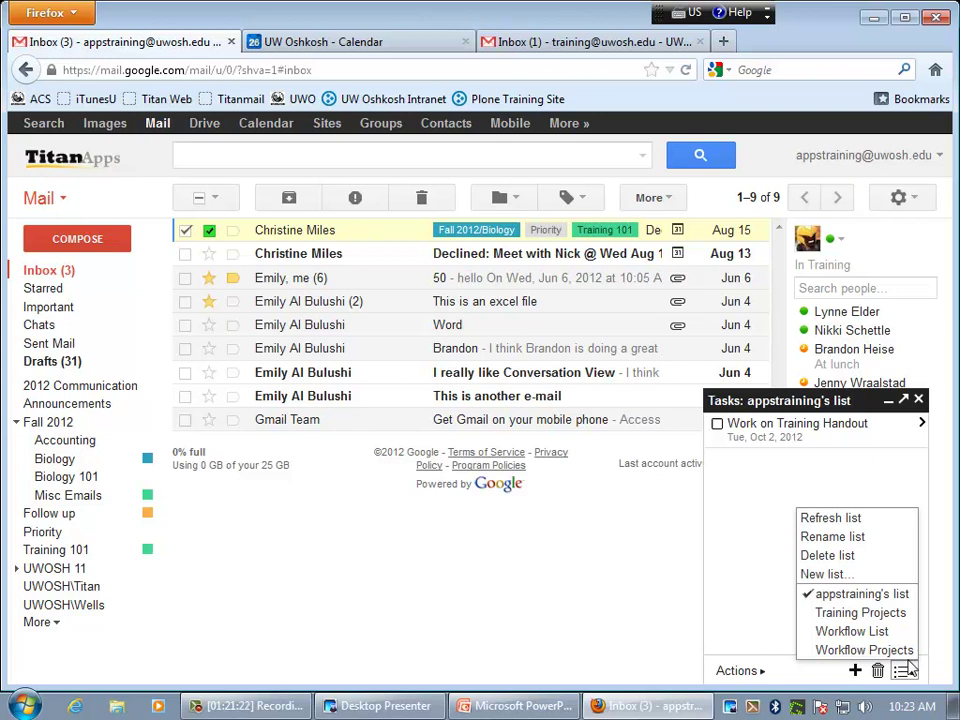
pyautogui.click(823, 574)
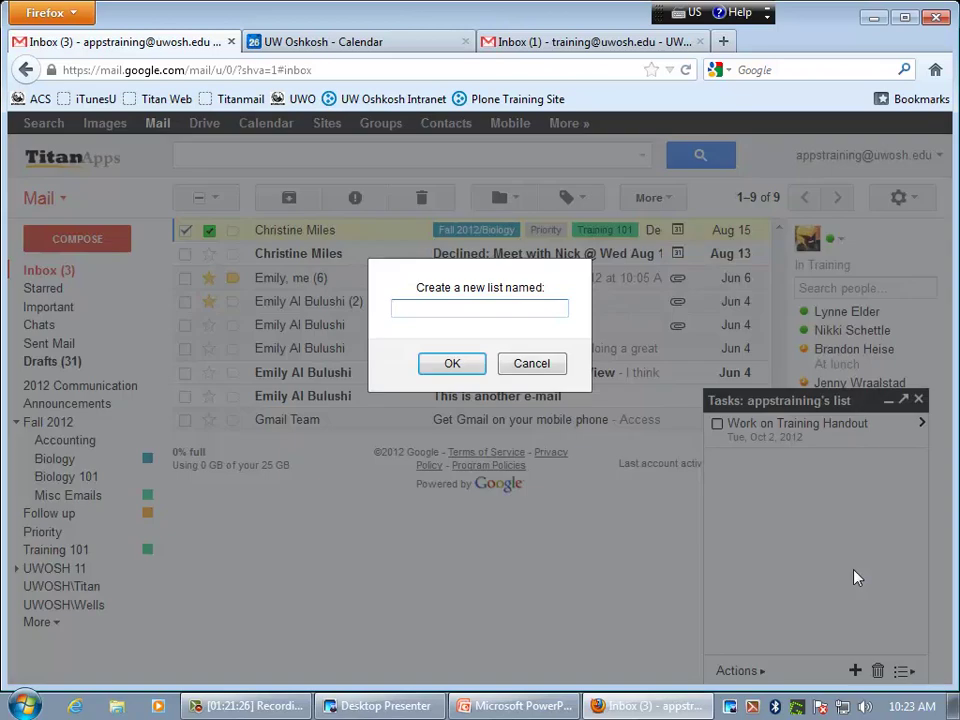
pyautogui.write('Tasks for Friday')
pyautogui.click(440, 370)
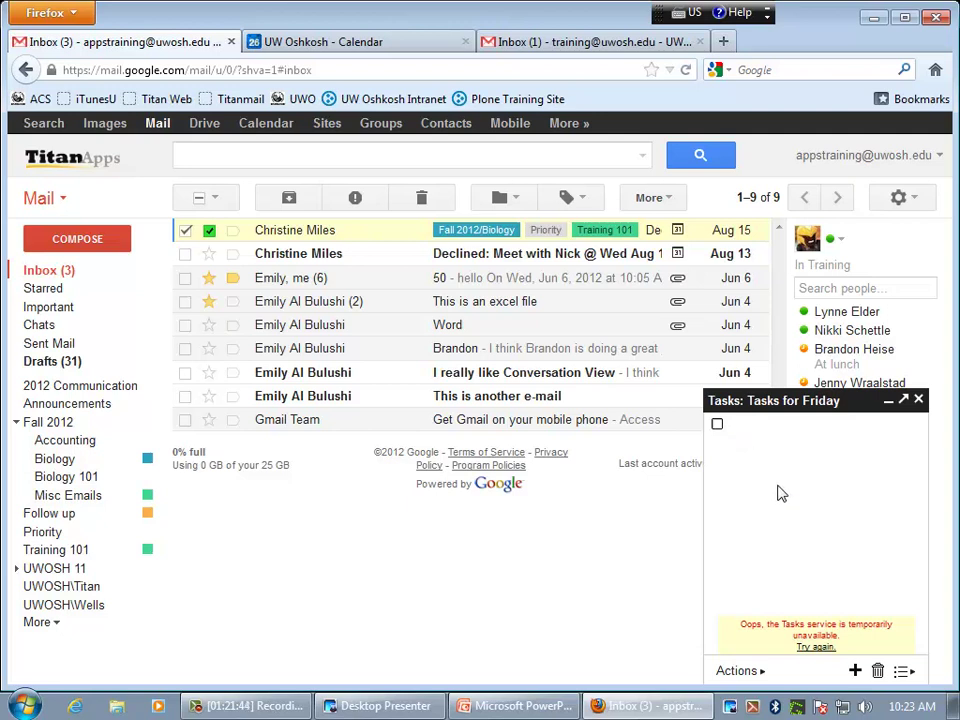
pyautogui.press('F5')
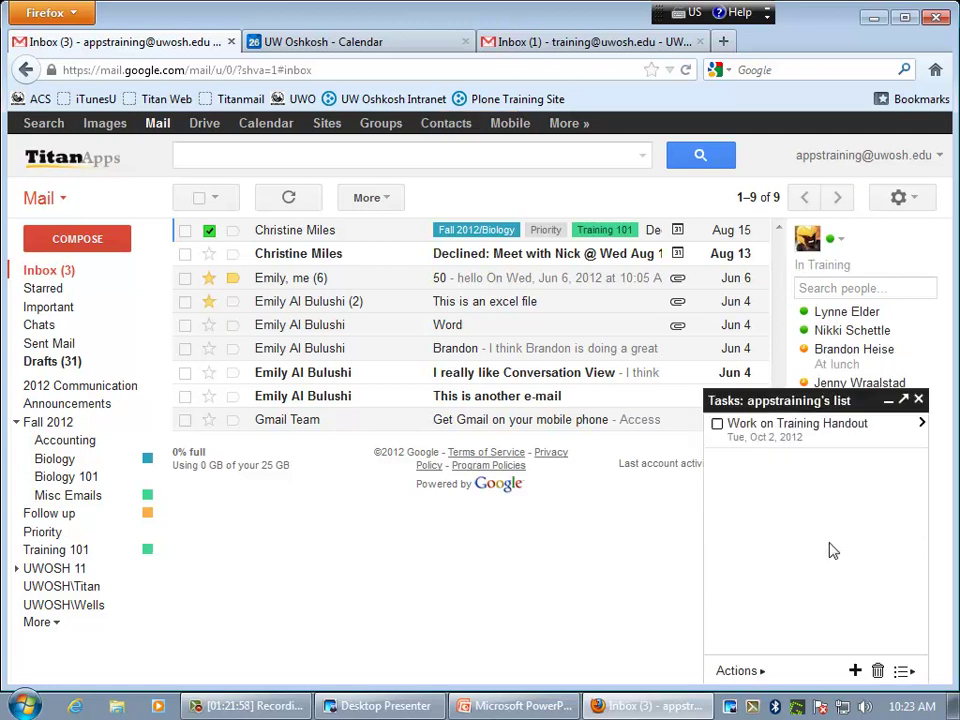
# - Create a new task list named 'Friday Tasks'
pyautogui.click(905, 672)
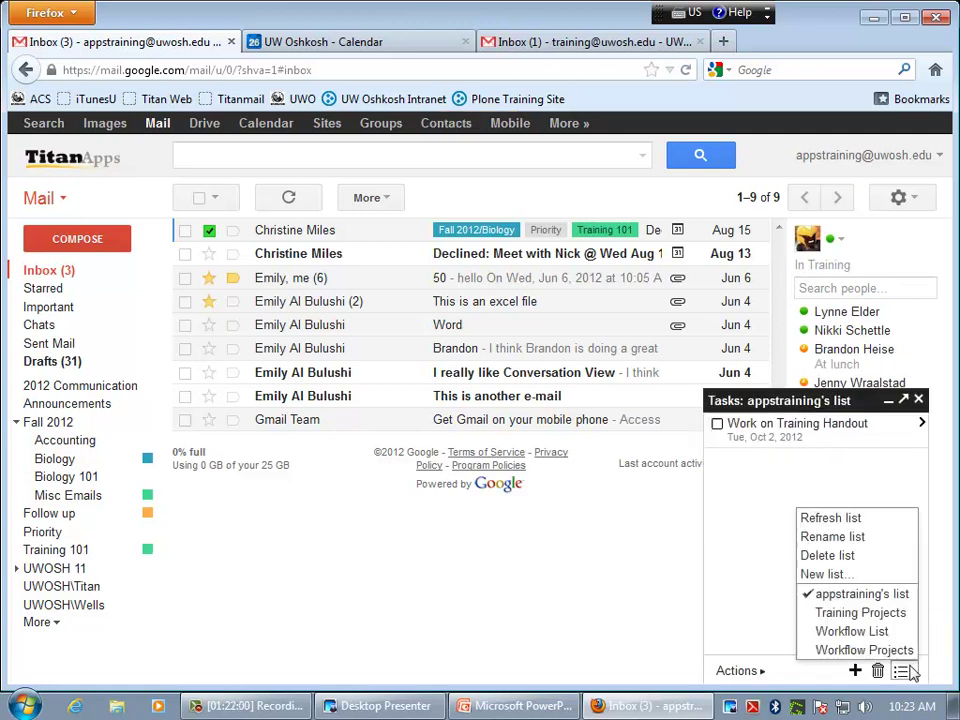
pyautogui.click(847, 582)
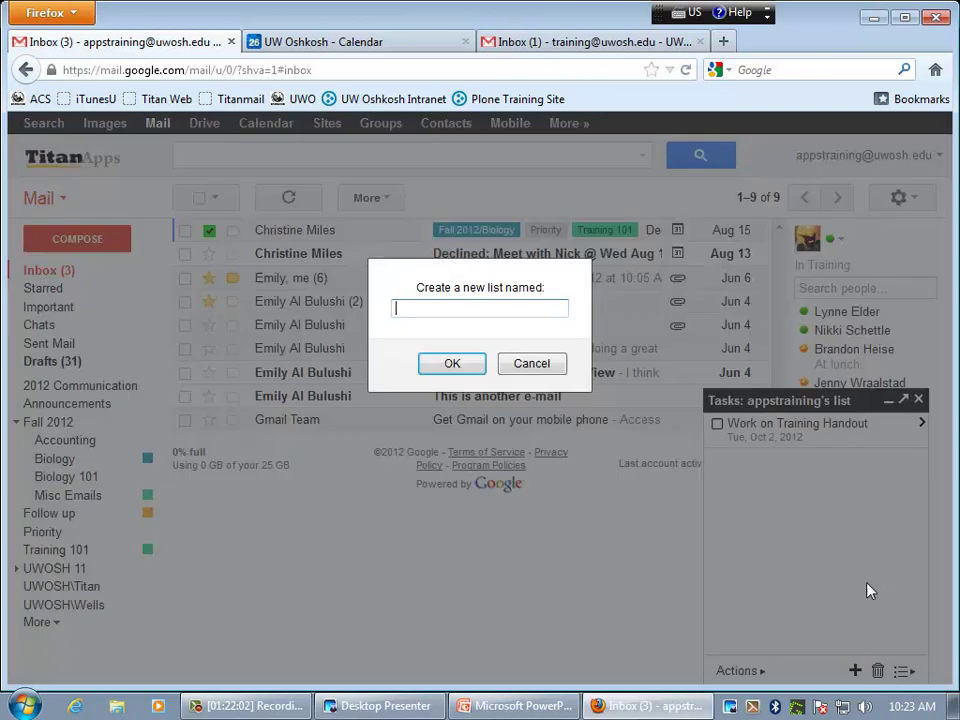
pyautogui.write('Friday Ta')
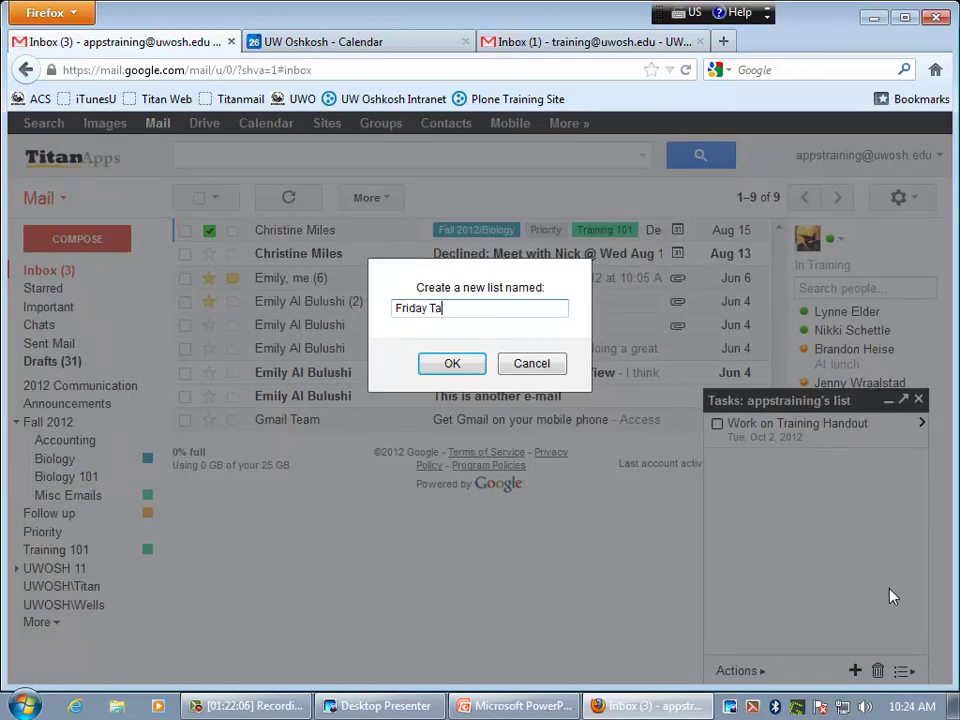
pyautogui.write('skw')
pyautogui.press('BackSpace')
pyautogui.write('sks')
pyautogui.press('Return')
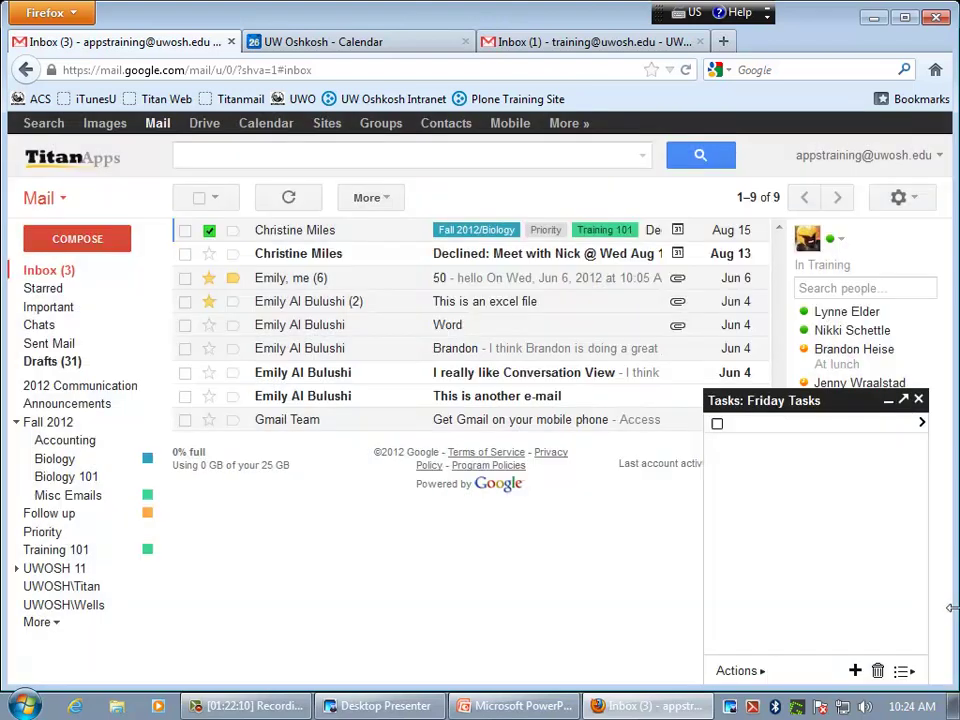
pyautogui.click(747, 422)
# - Switch the Tasks panel back to appstraining's list
pyautogui.click(904, 672)
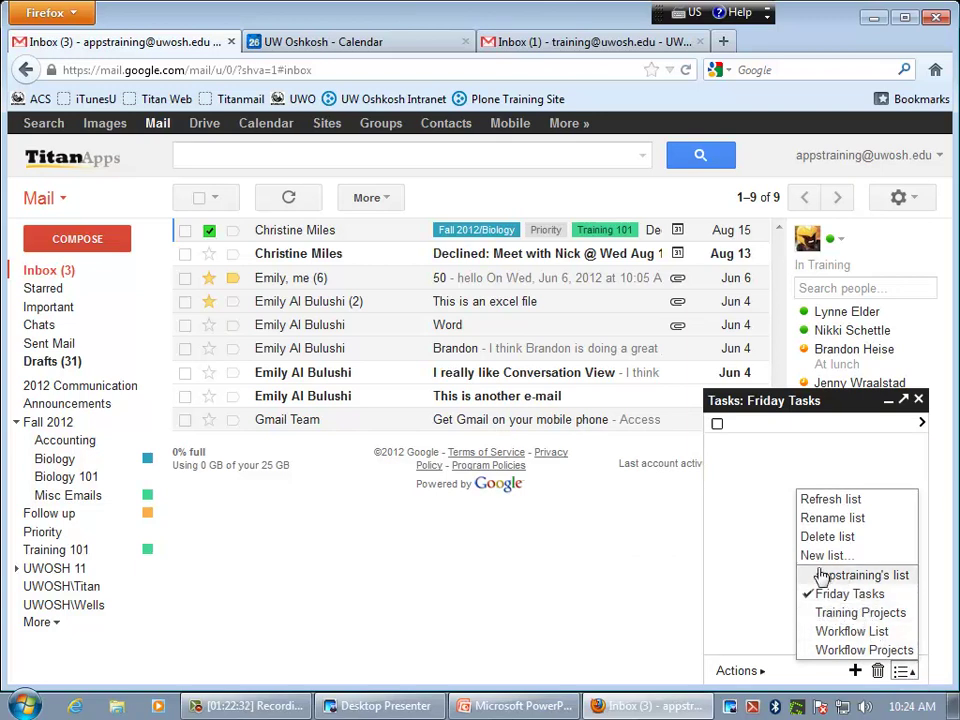
pyautogui.click(862, 576)
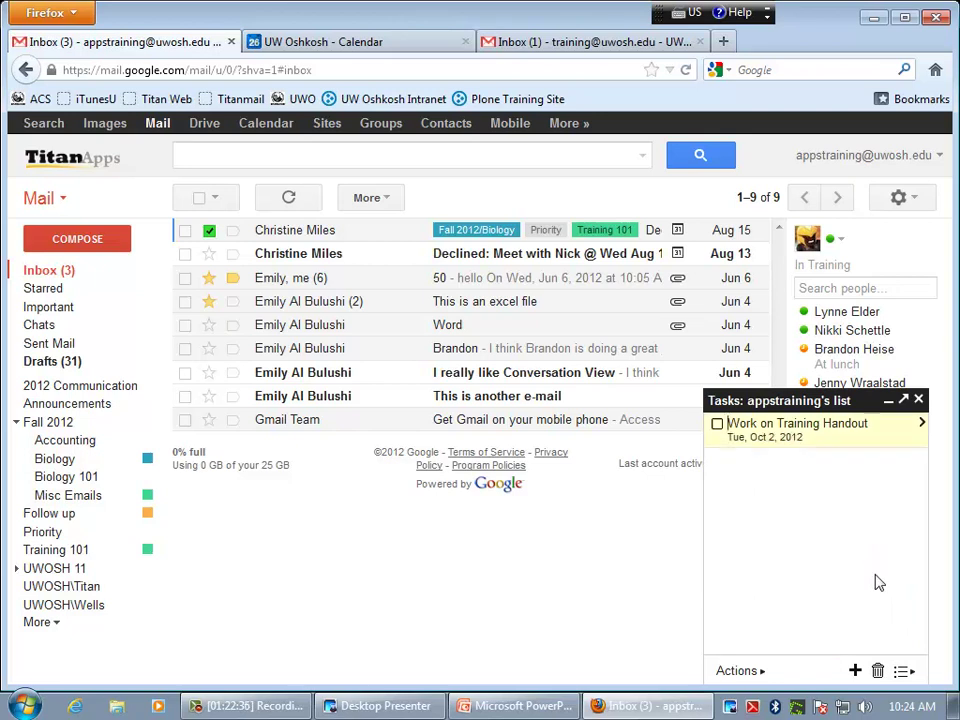
pyautogui.click(902, 671)
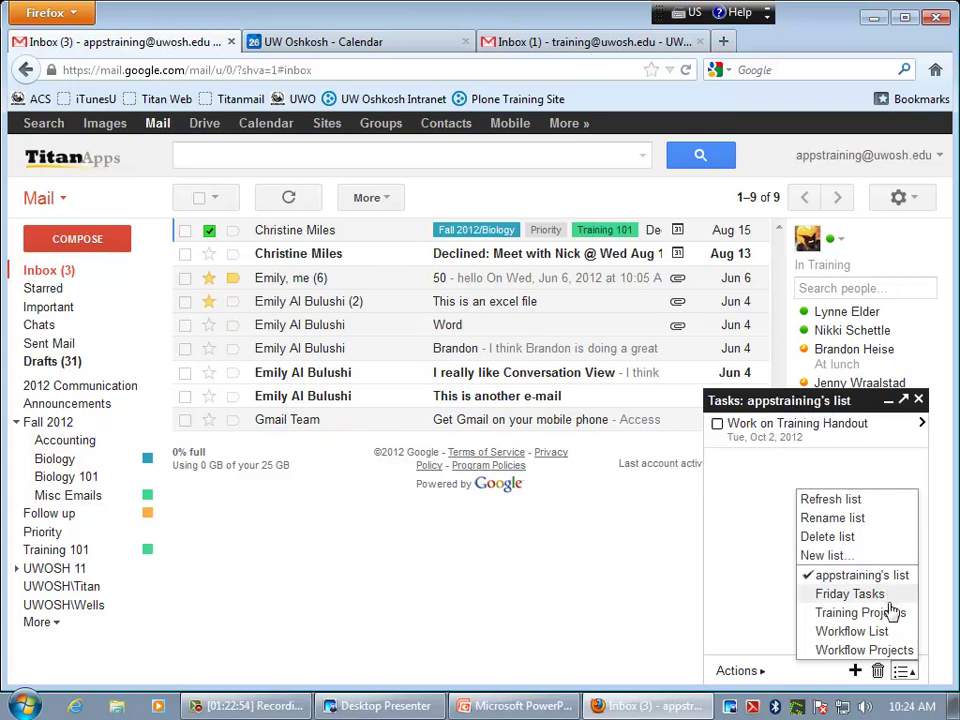
# - Collapse and re-expand the Tasks panel, then minimize it to a bottom title bar
pyautogui.click(845, 403)
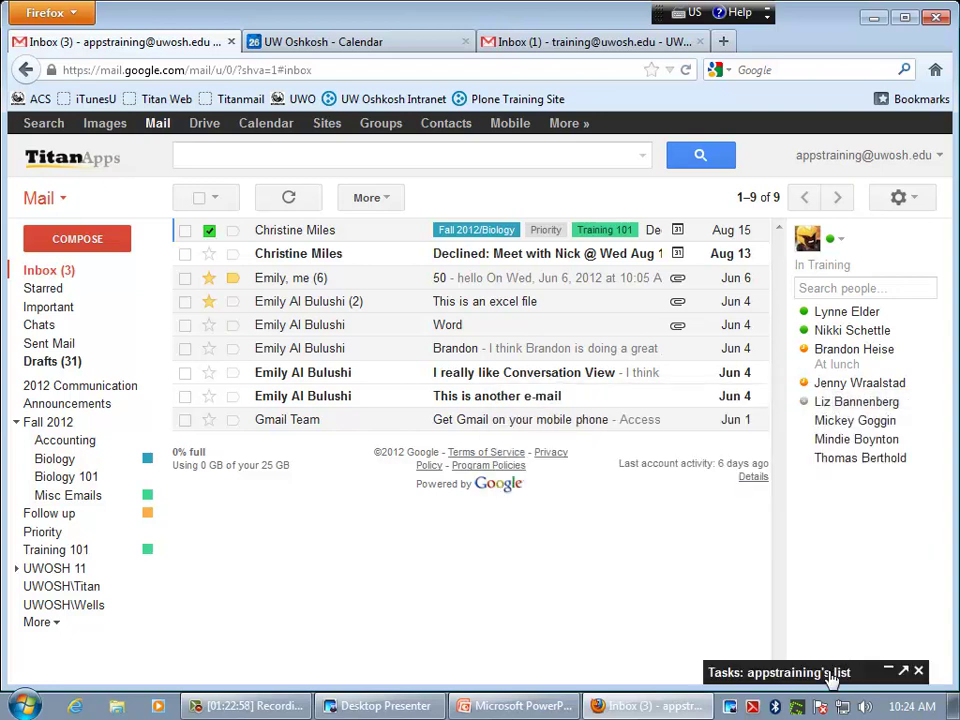
pyautogui.click(831, 671)
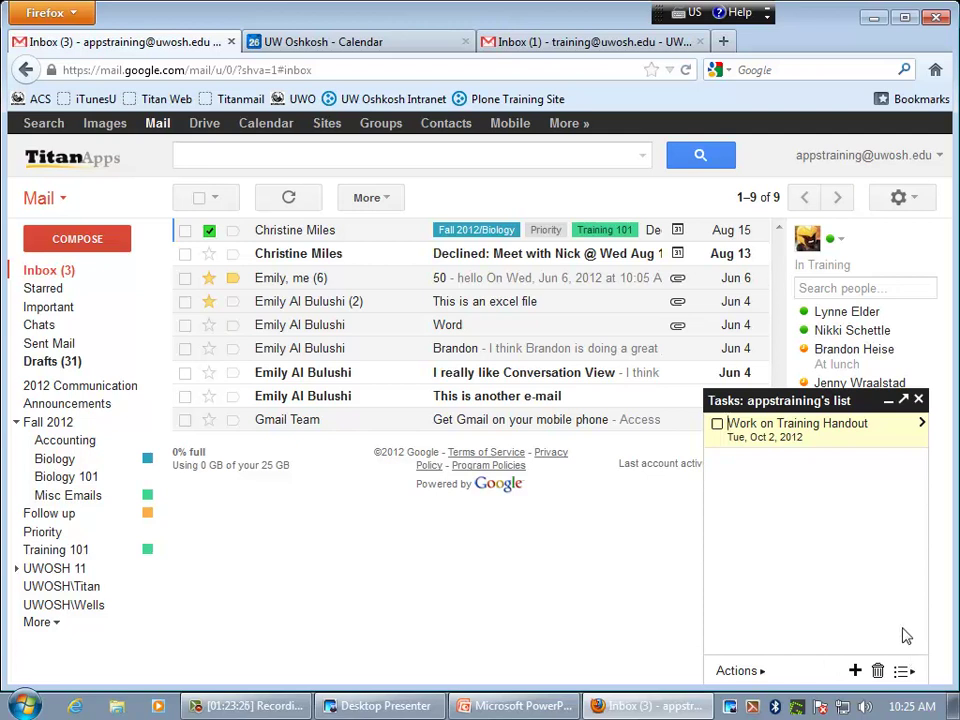
pyautogui.click(888, 400)
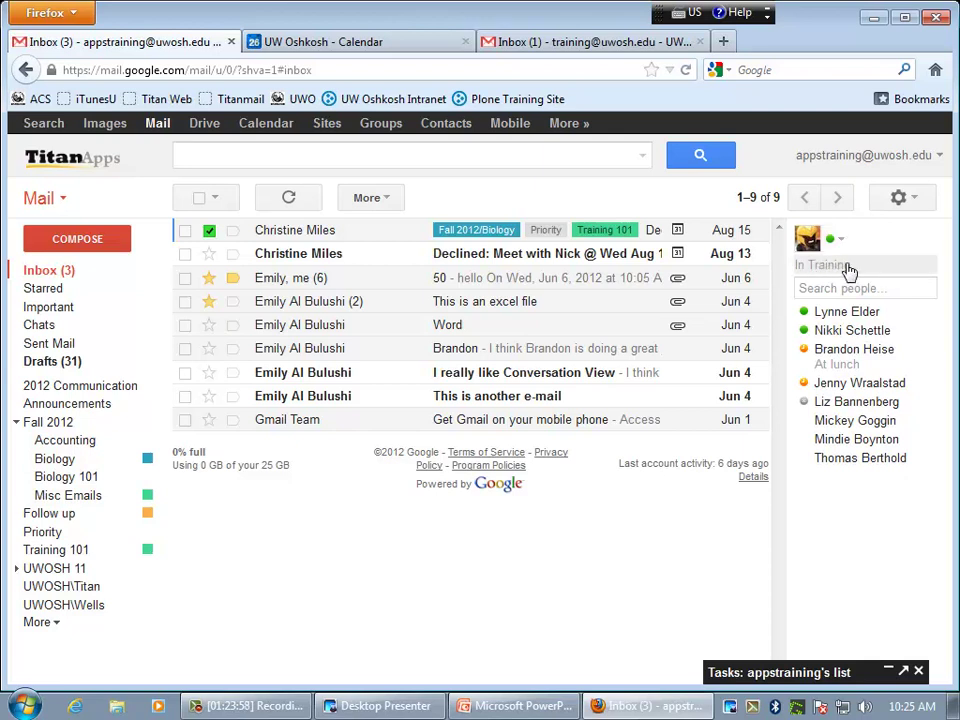
# - Try the chat status as In Training, then as Busy
pyautogui.click(841, 240)
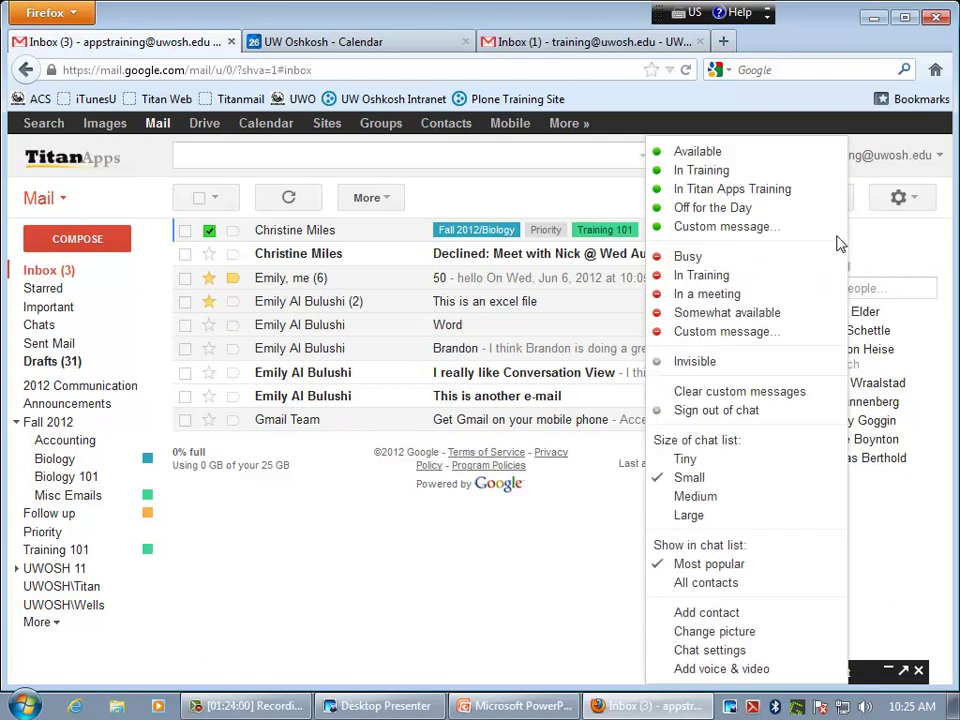
pyautogui.click(726, 158)
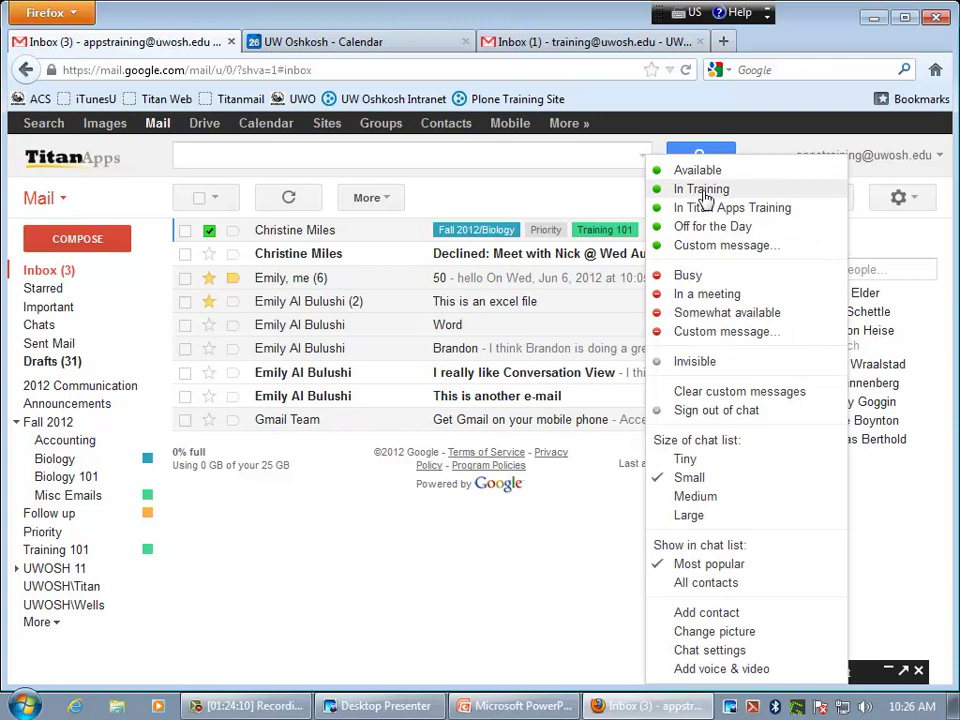
pyautogui.click(676, 191)
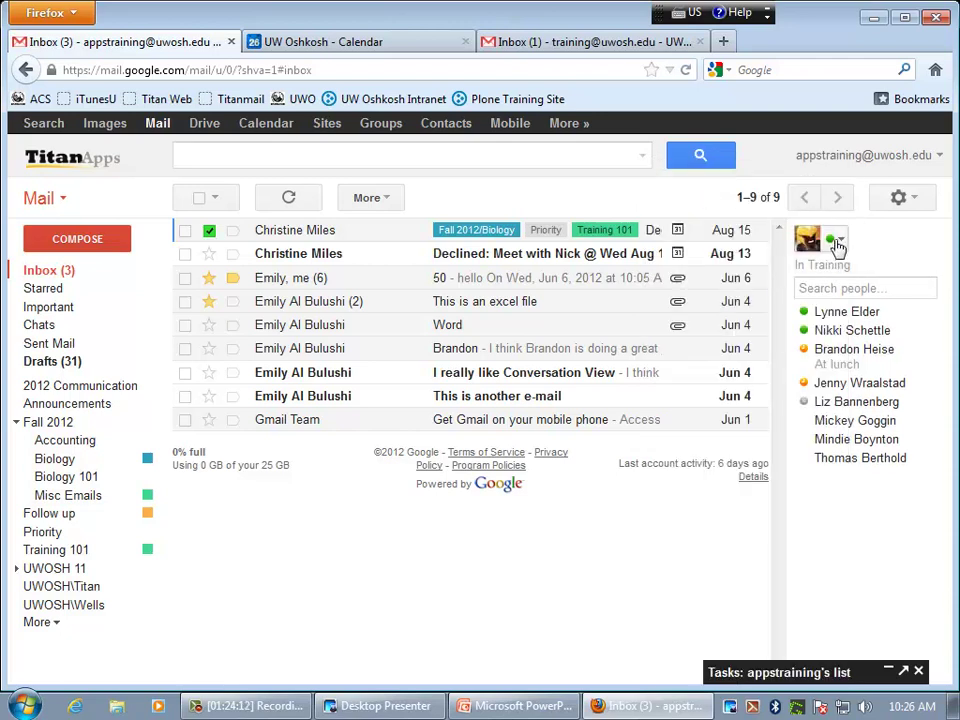
pyautogui.click(840, 240)
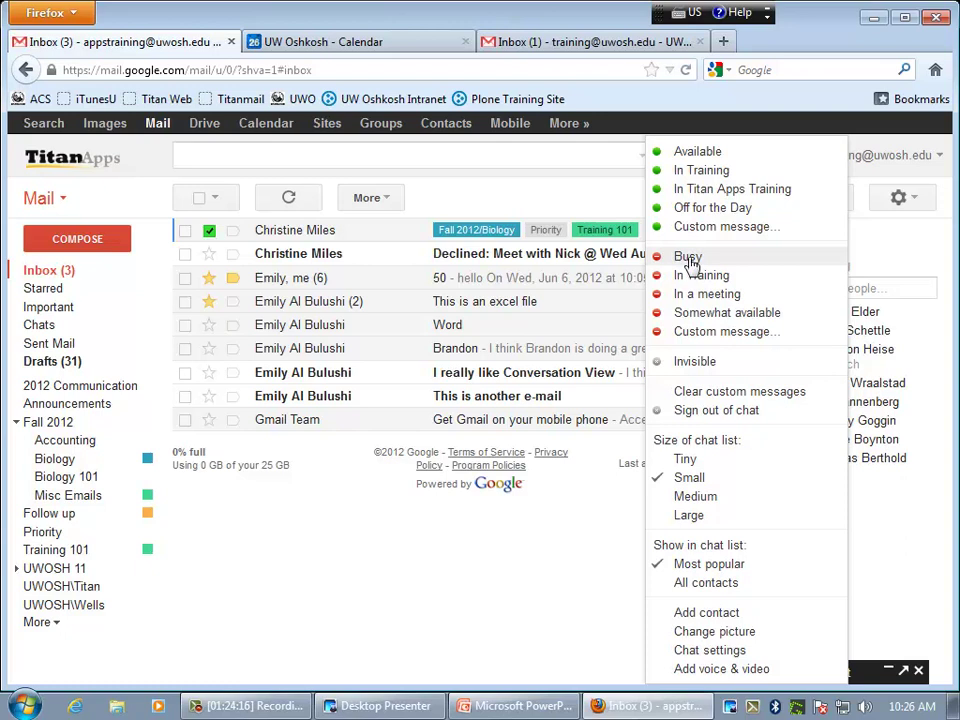
pyautogui.click(698, 261)
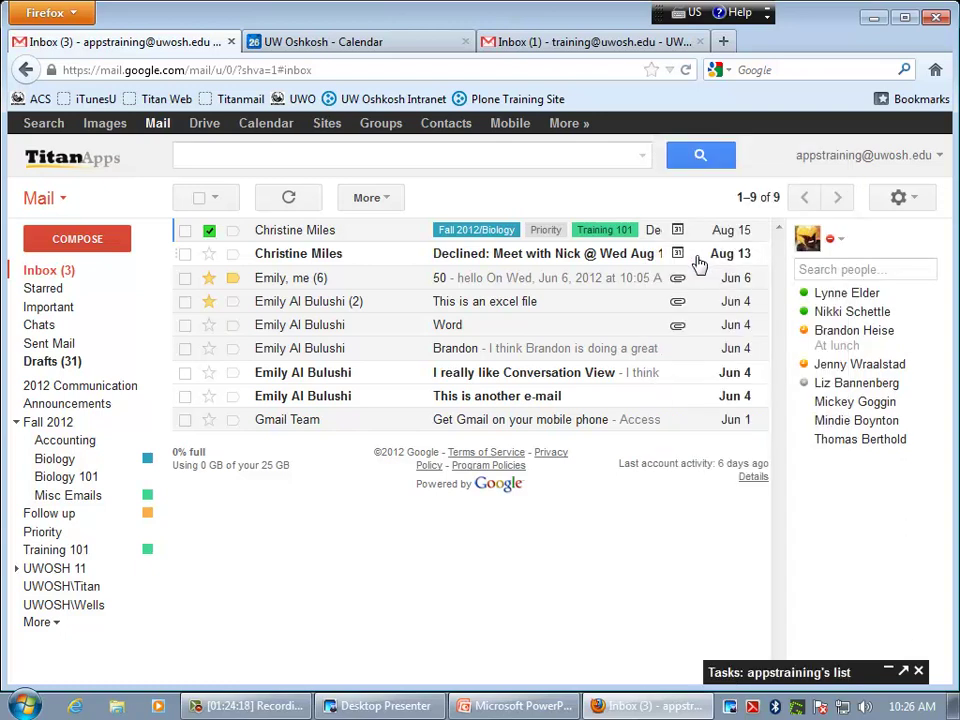
# - Set the chat status back to Available
pyautogui.click(845, 248)
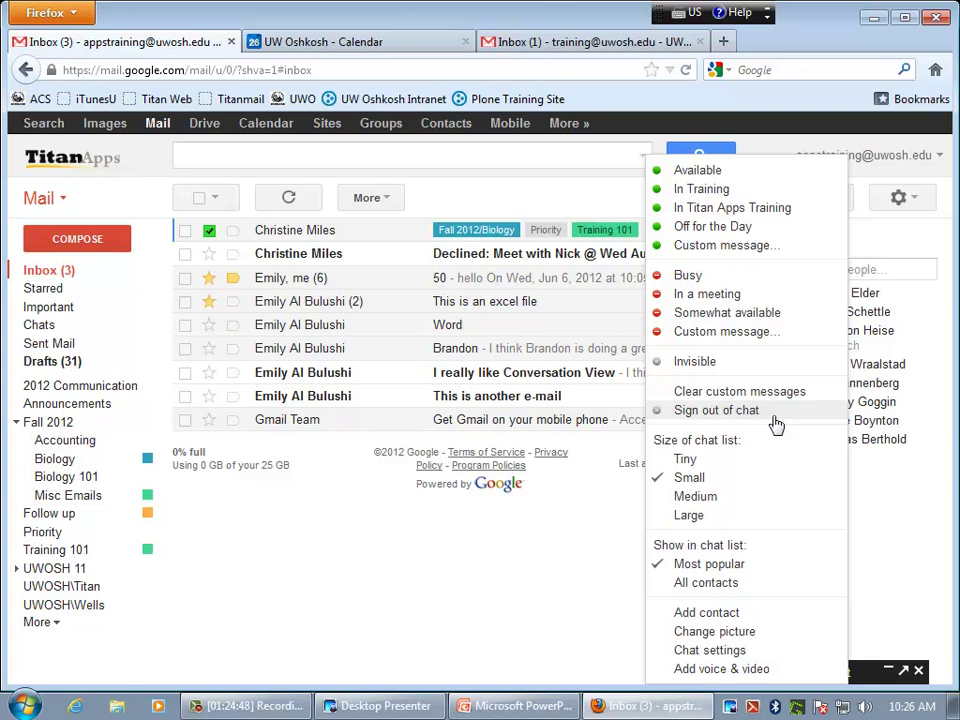
pyautogui.click(887, 249)
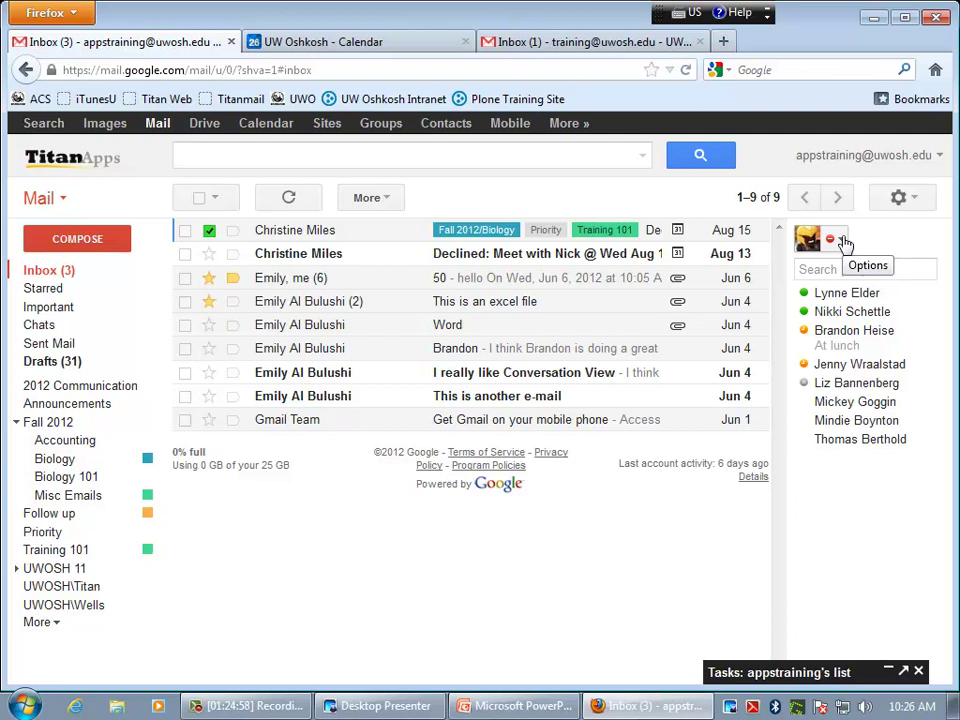
pyautogui.click(845, 243)
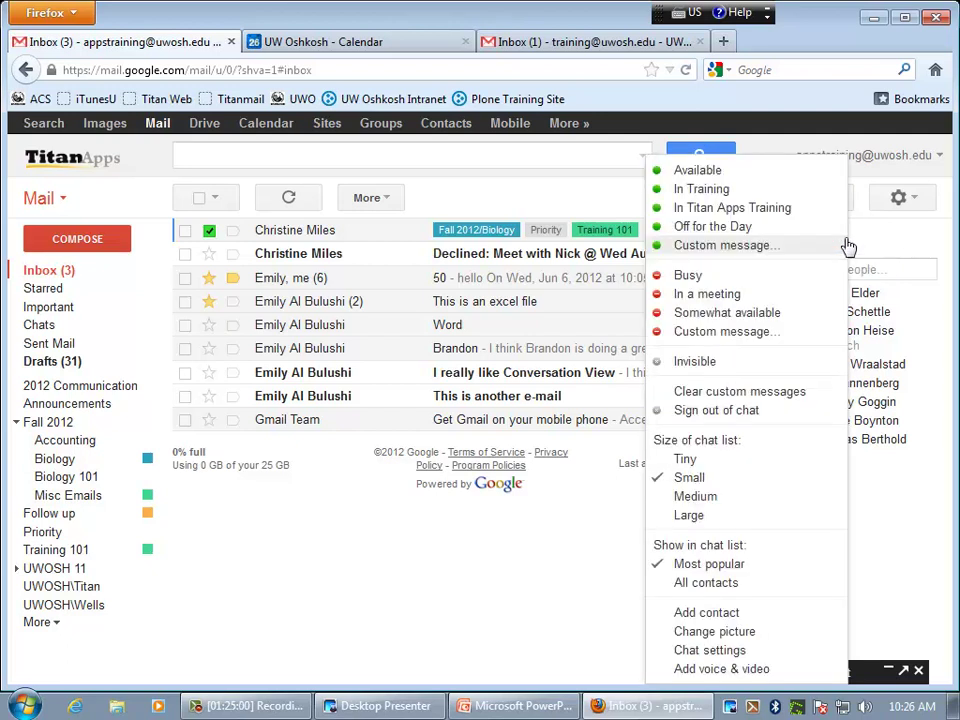
pyautogui.click(738, 176)
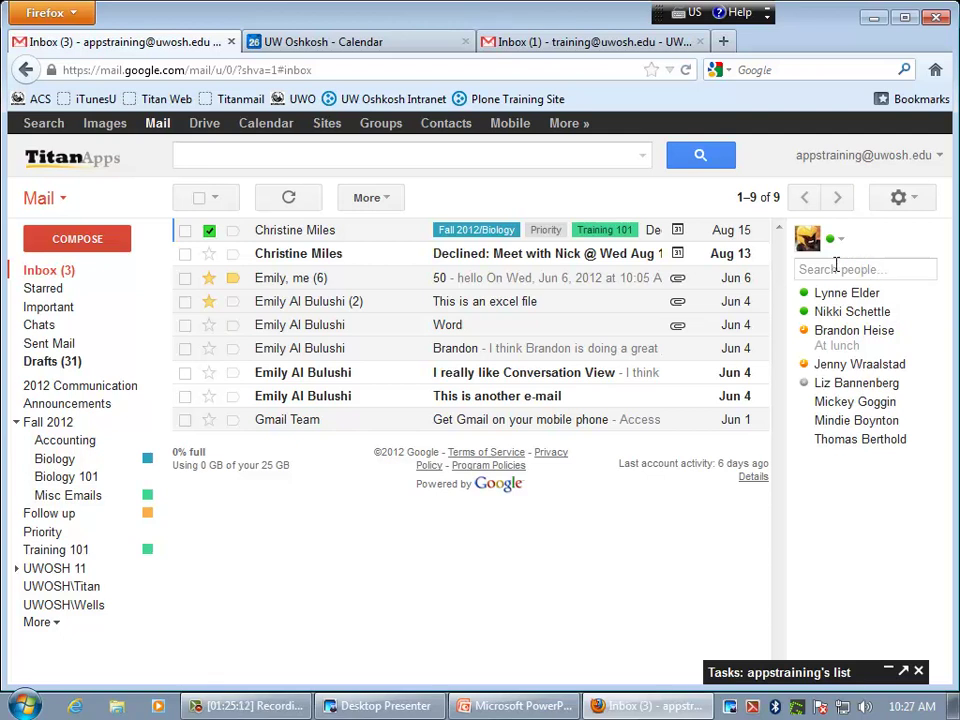
pyautogui.click(840, 270)
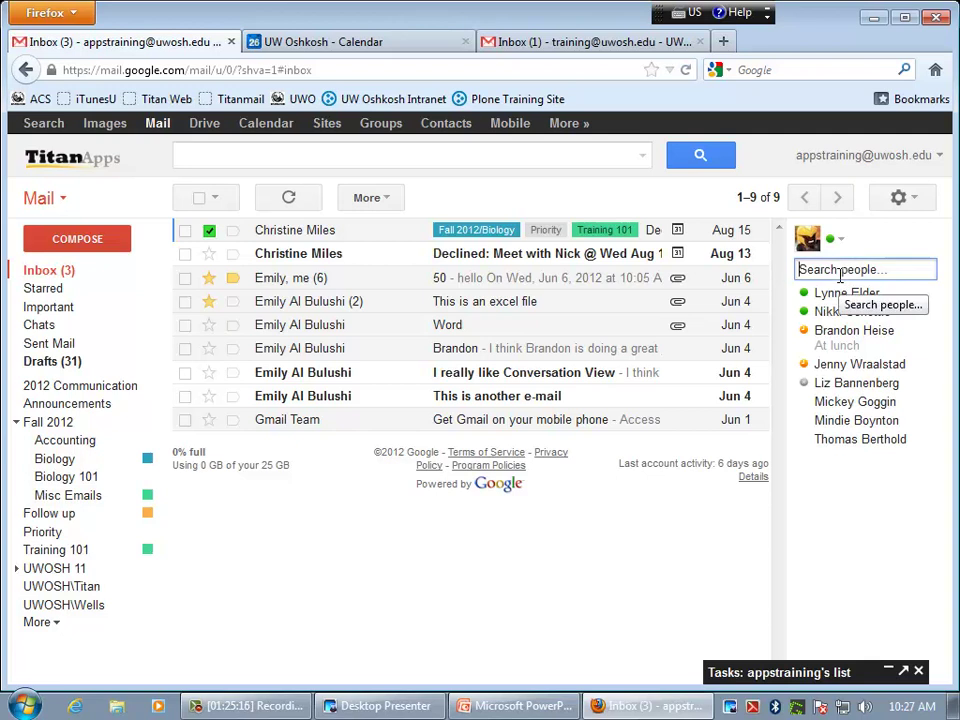
pyautogui.write('luft')
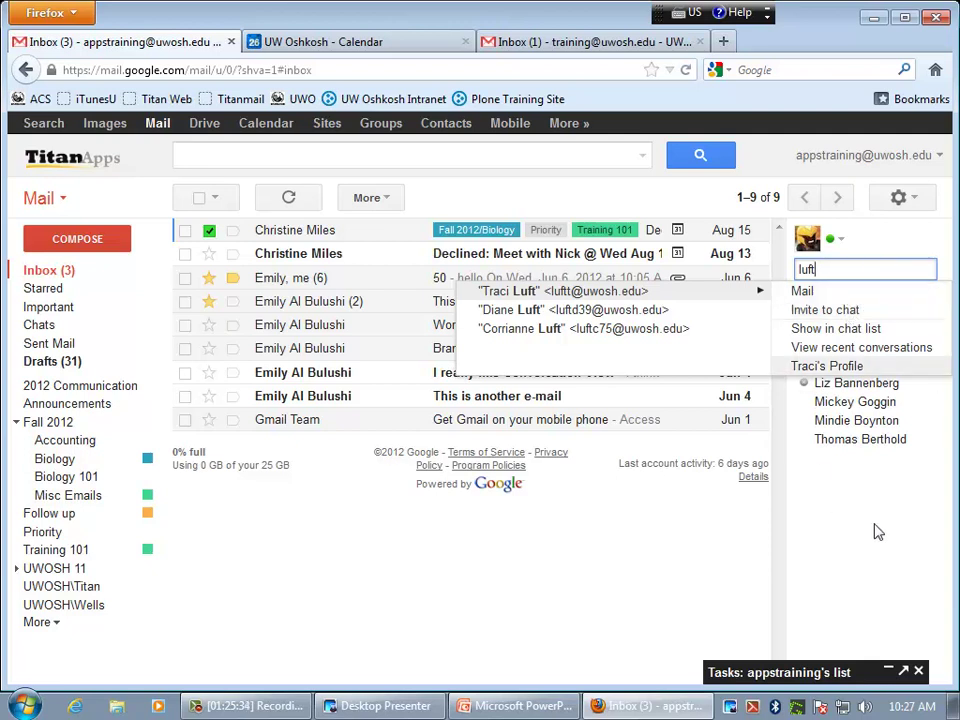
pyautogui.press('Escape')
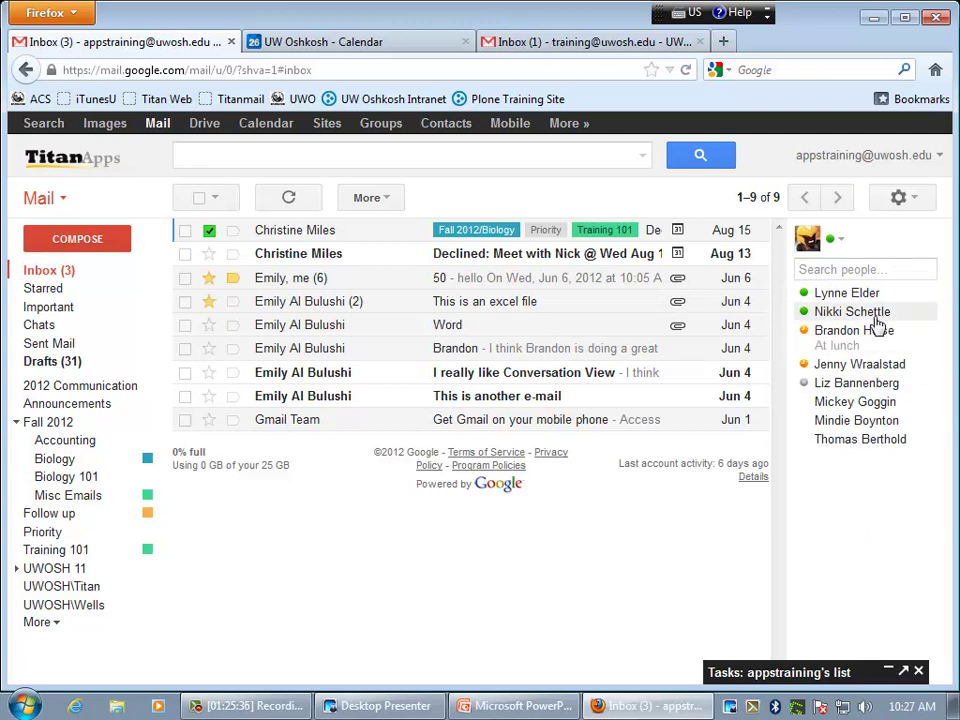
pyautogui.moveTo(822, 332)
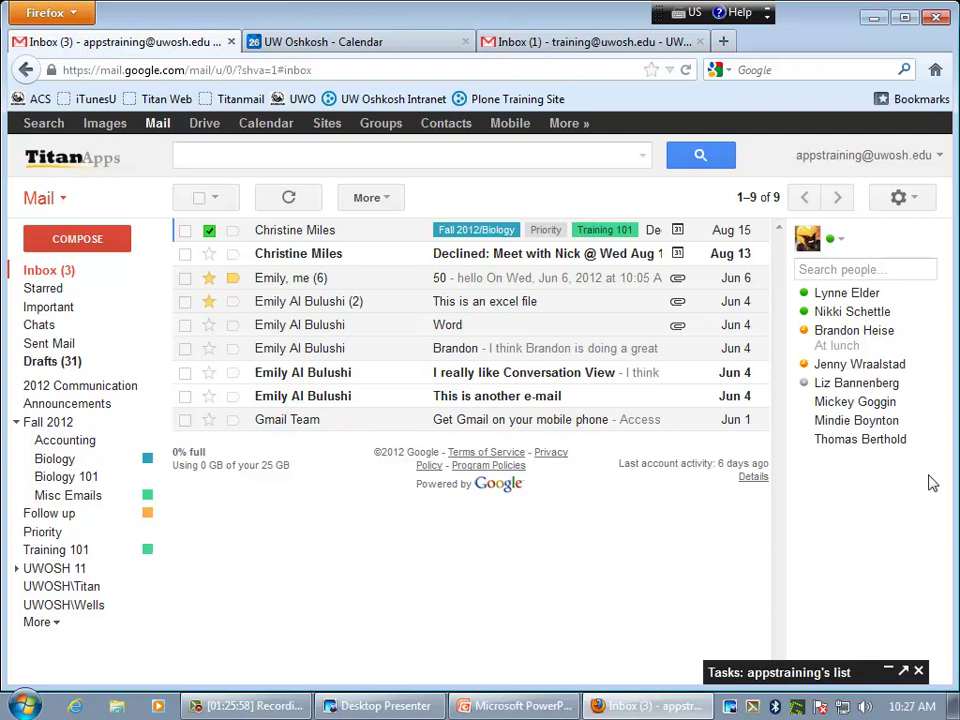
# - Start a chat with the first listed contact, minimize and restore it, pop it out, then dock it back
pyautogui.moveTo(845, 298)
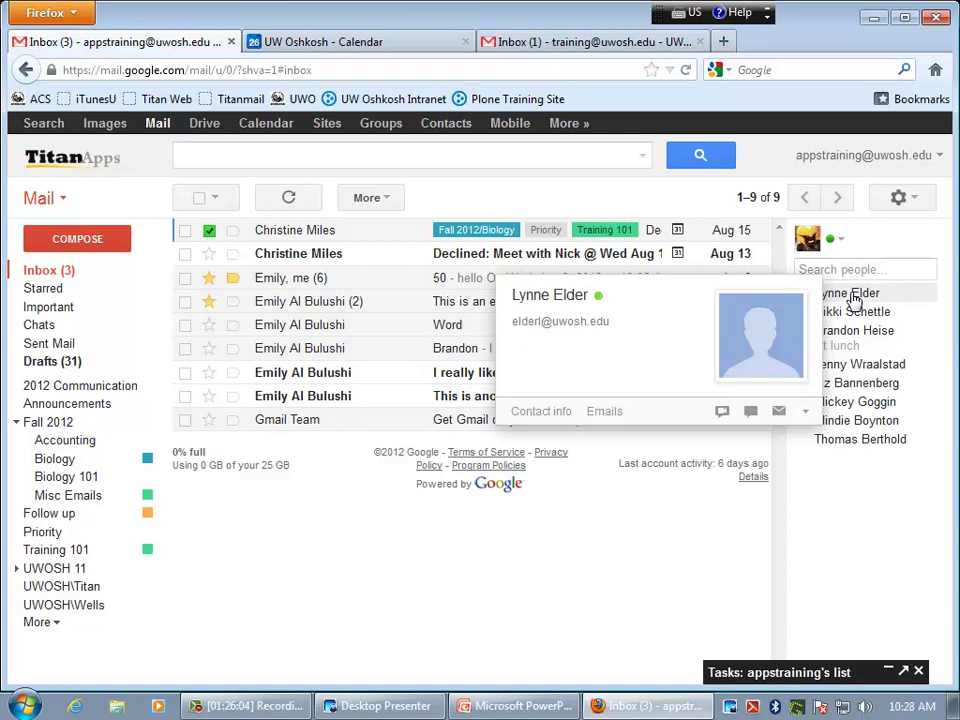
pyautogui.click(852, 293)
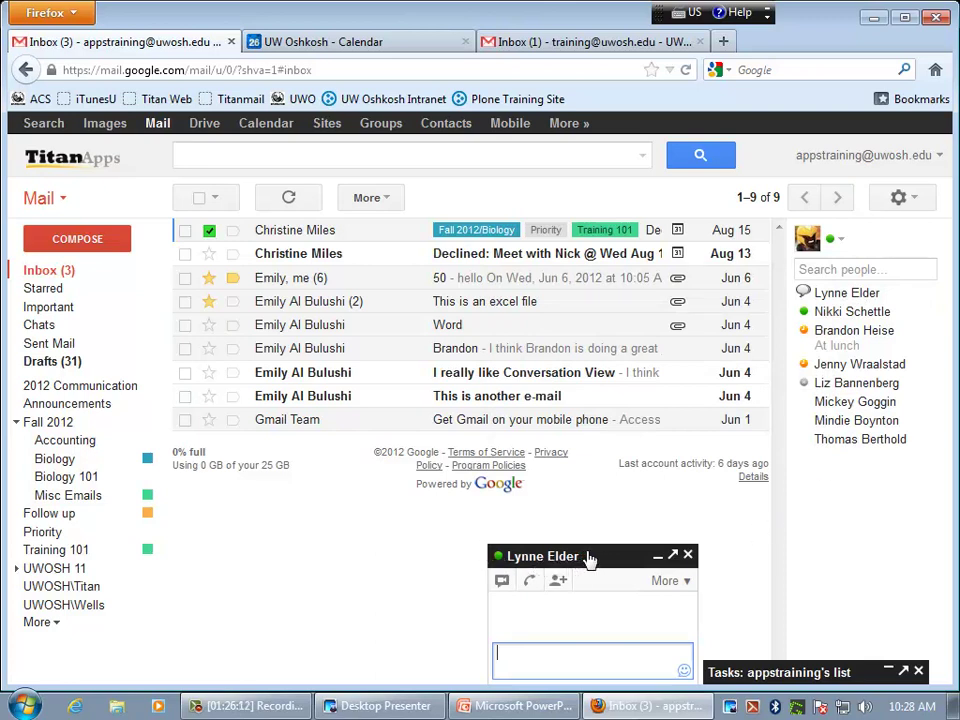
pyautogui.click(657, 556)
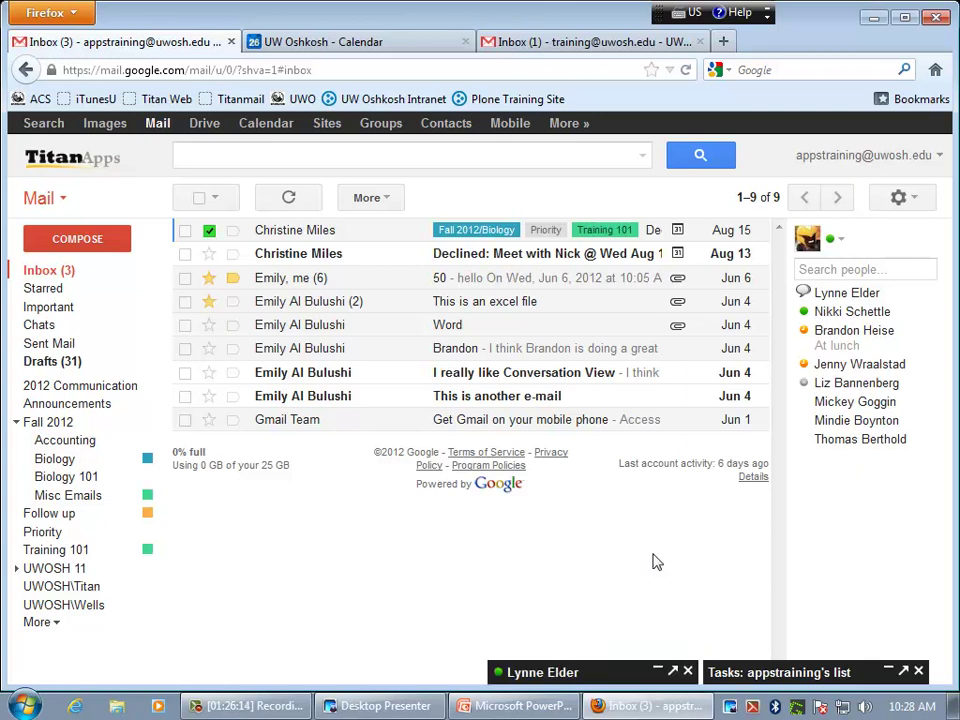
pyautogui.click(659, 690)
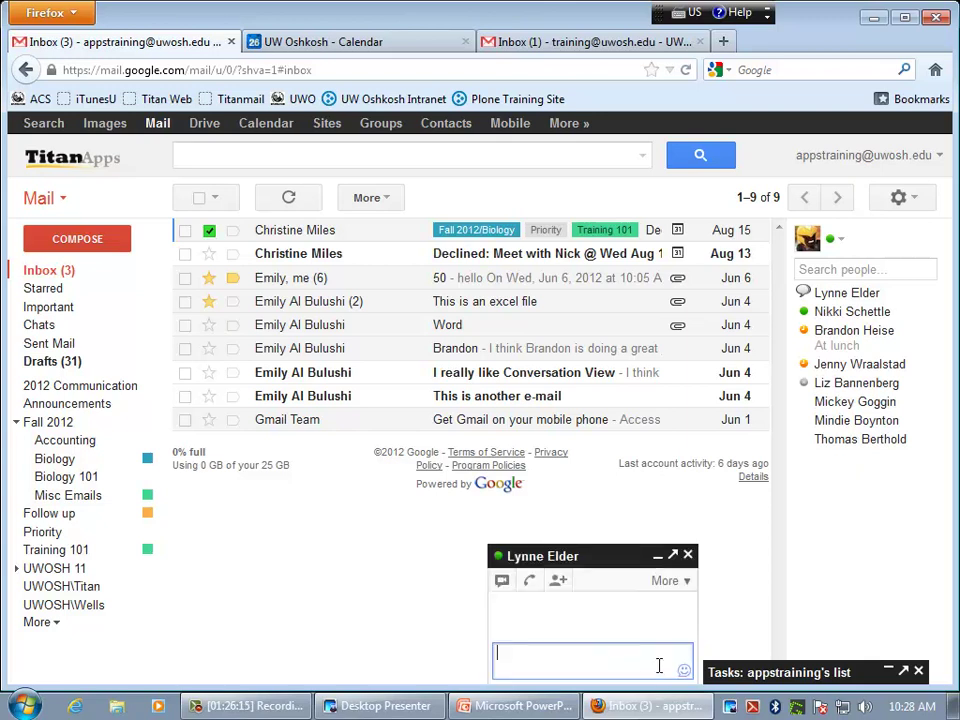
pyautogui.click(673, 556)
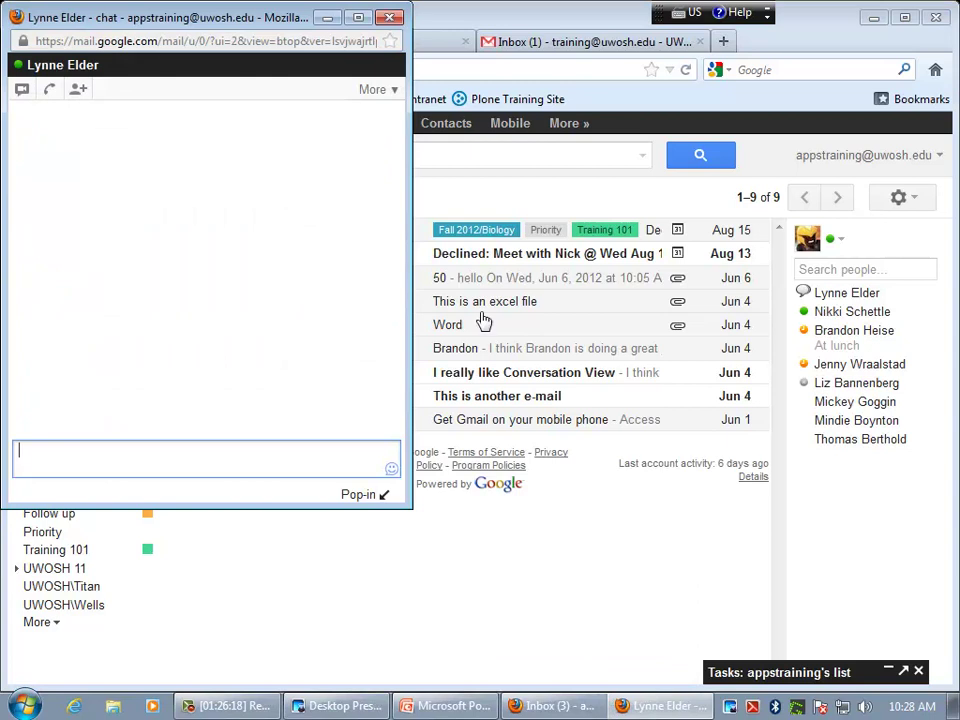
pyautogui.click(358, 494)
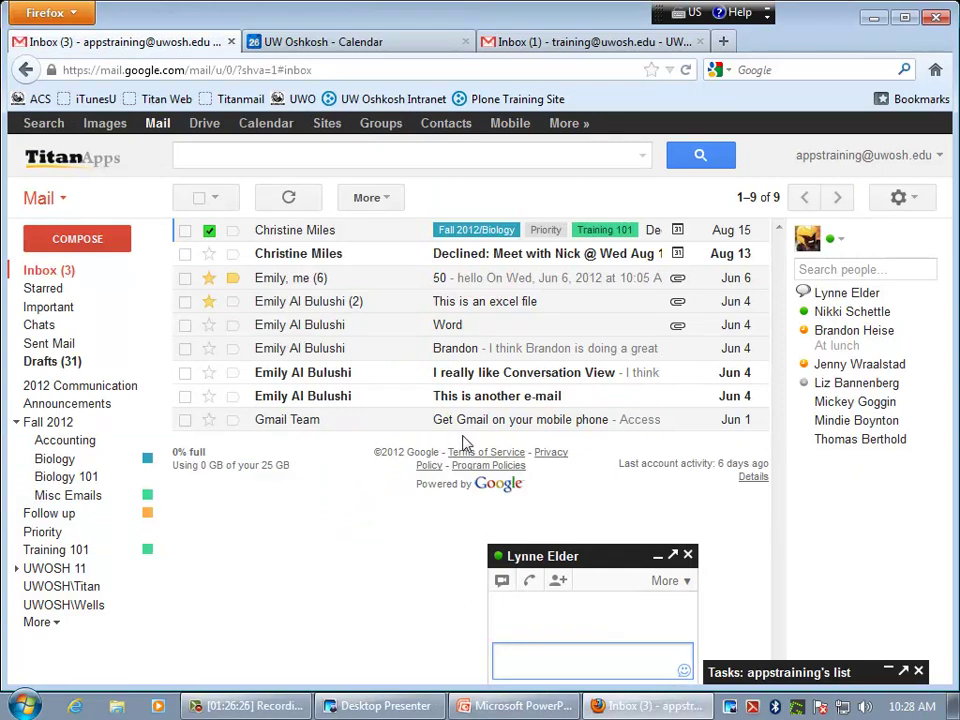
# - Type 'Can you attend a meeting in 10 min.', begin inviting a contact by name, then close the chat
pyautogui.write('Can you attend a meeting in 10 min')
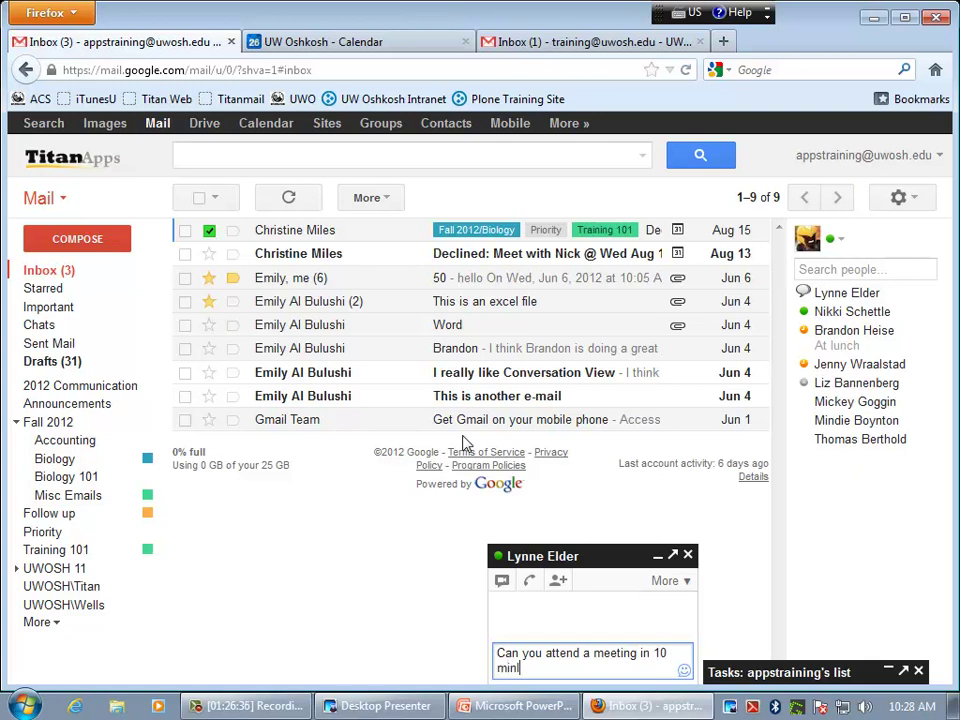
pyautogui.write('.')
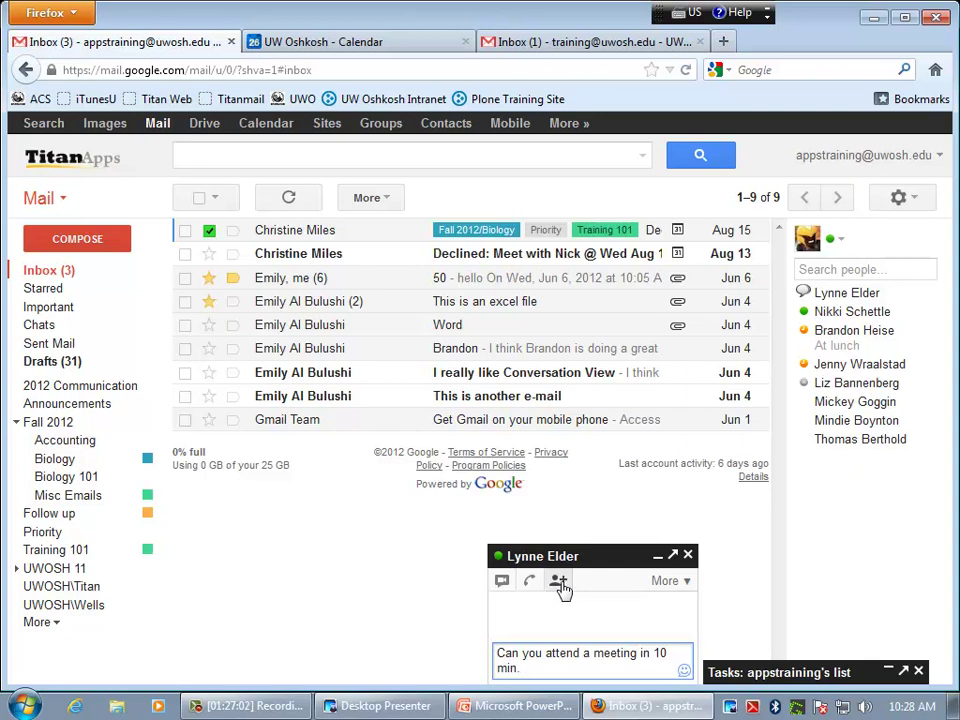
pyautogui.click(561, 588)
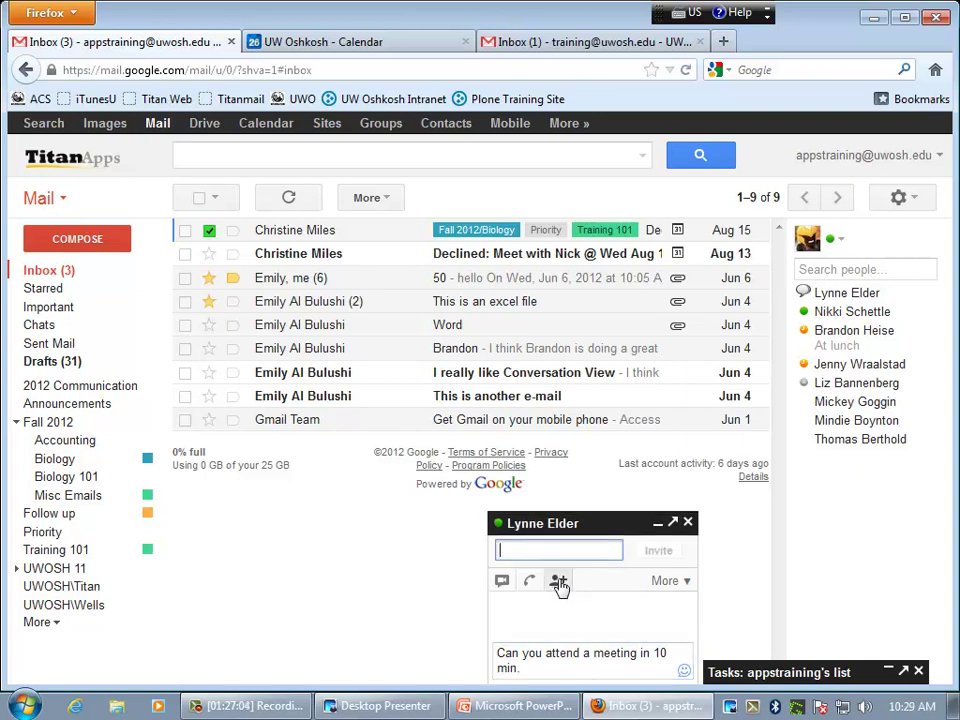
pyautogui.write('kna')
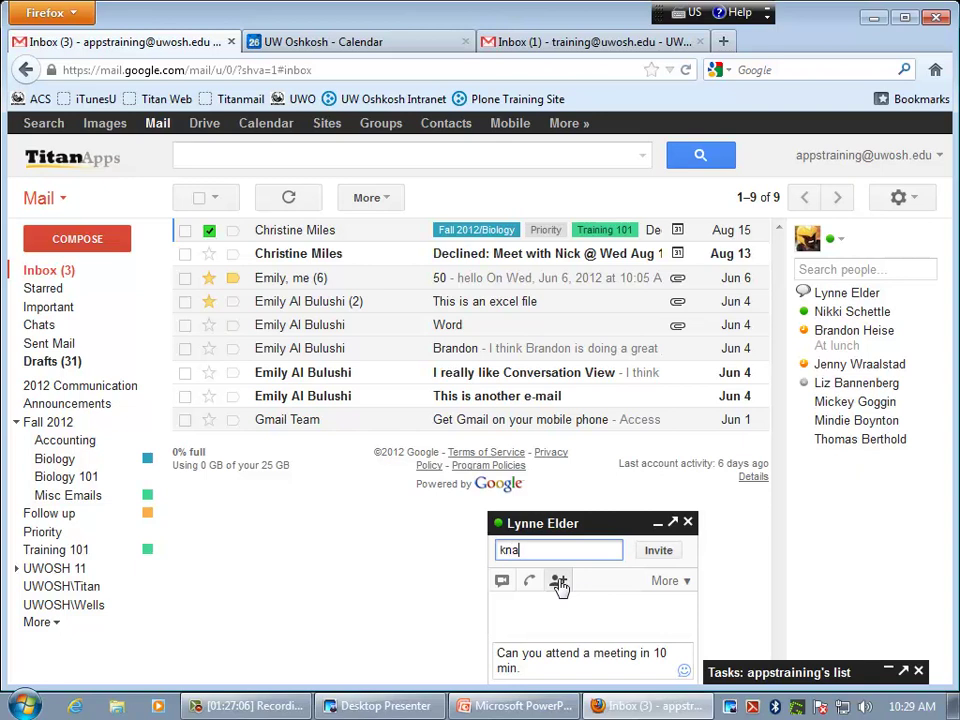
pyautogui.write('ape')
pyautogui.press('BackSpace')
pyautogui.press('BackSpace')
pyautogui.press('BackSpace')
pyautogui.press('BackSpace')
pyautogui.press('BackSpace')
pyautogui.press('BackSpace')
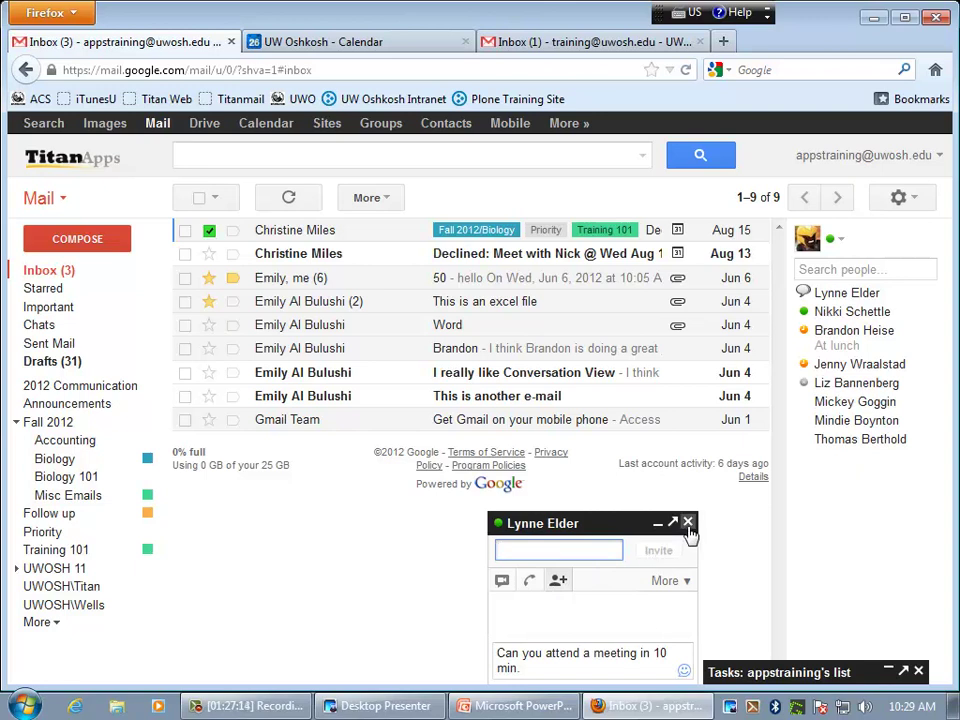
pyautogui.click(688, 522)
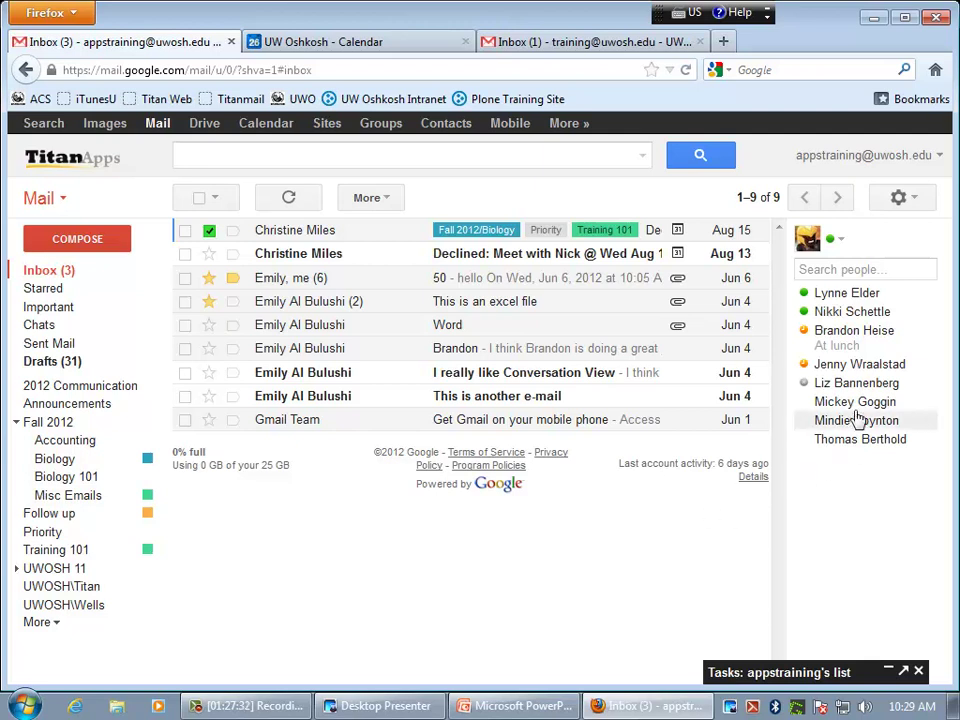
# - Set a contact in the chat list to Never show, leaving seven people listed
pyautogui.moveTo(896, 360)
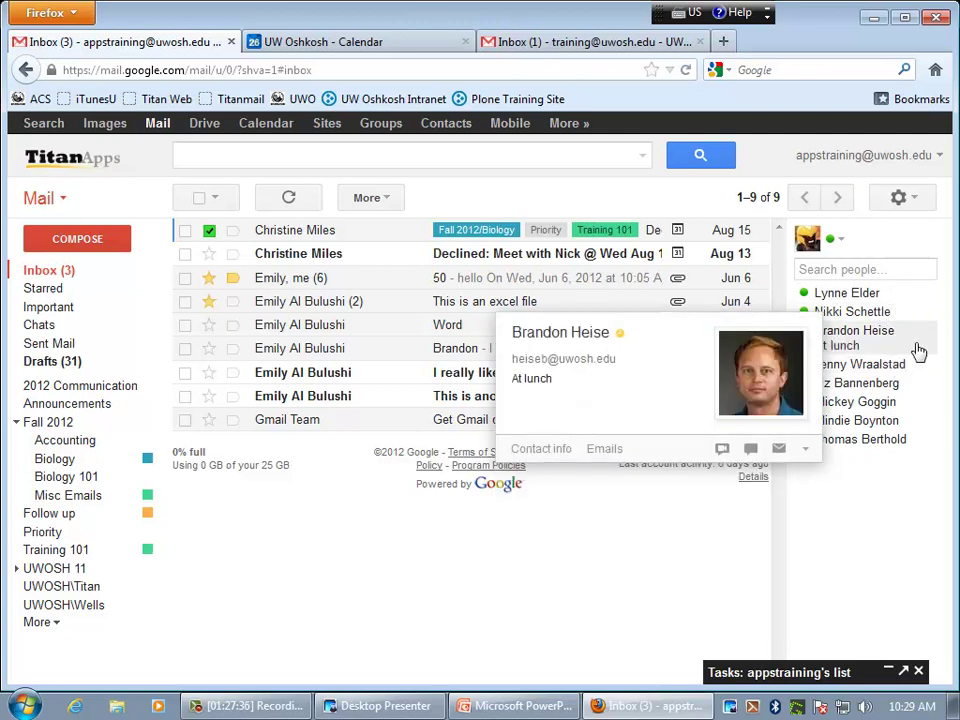
pyautogui.moveTo(928, 380)
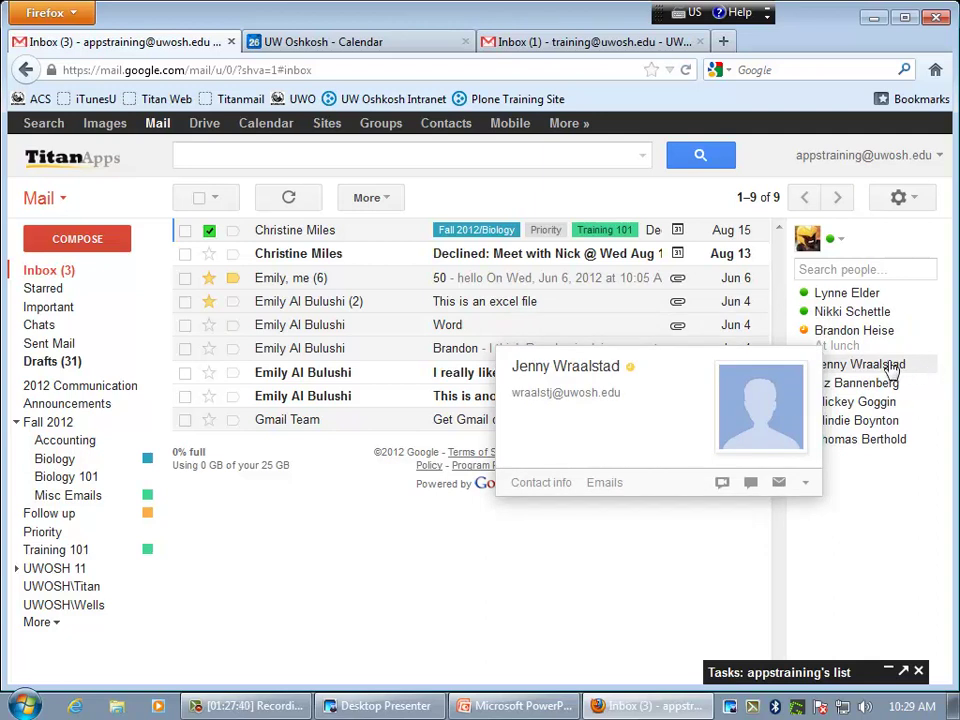
pyautogui.click(810, 486)
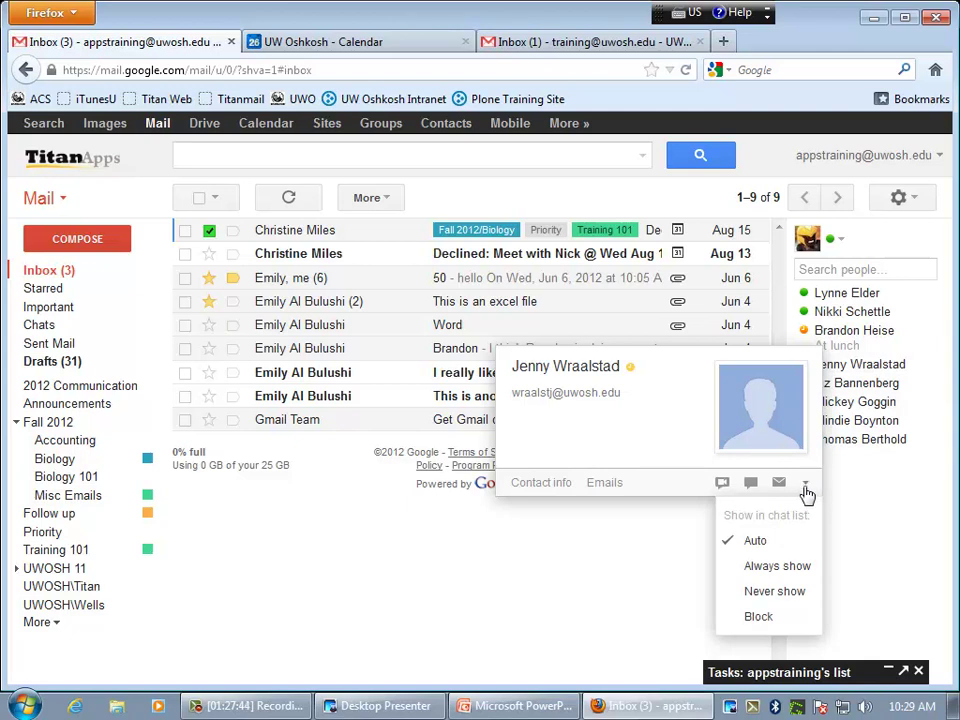
pyautogui.click(797, 591)
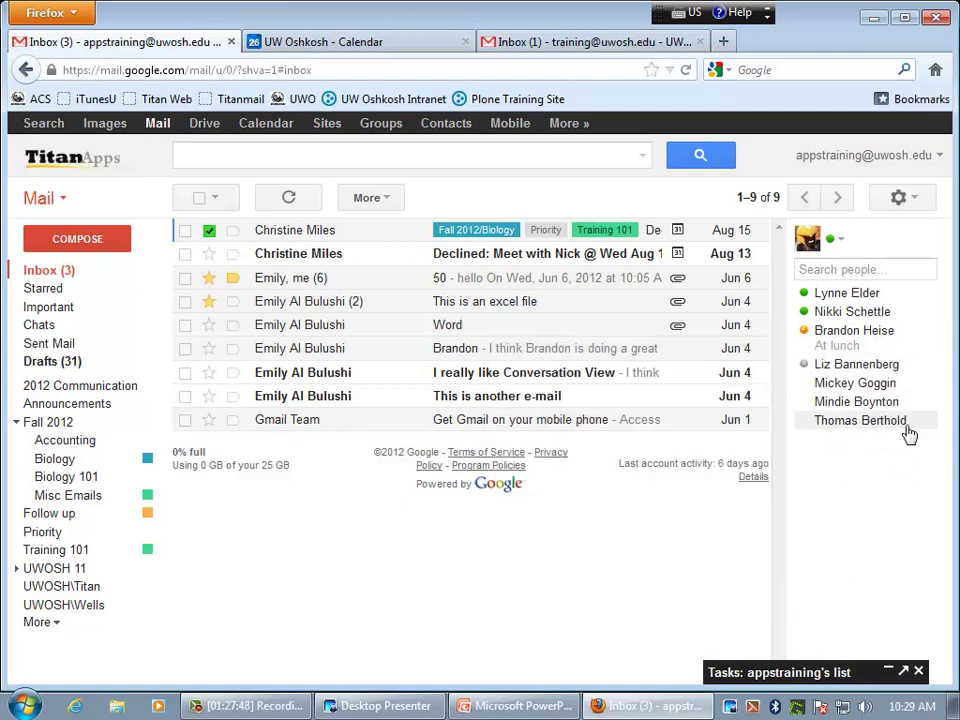
pyautogui.moveTo(909, 435)
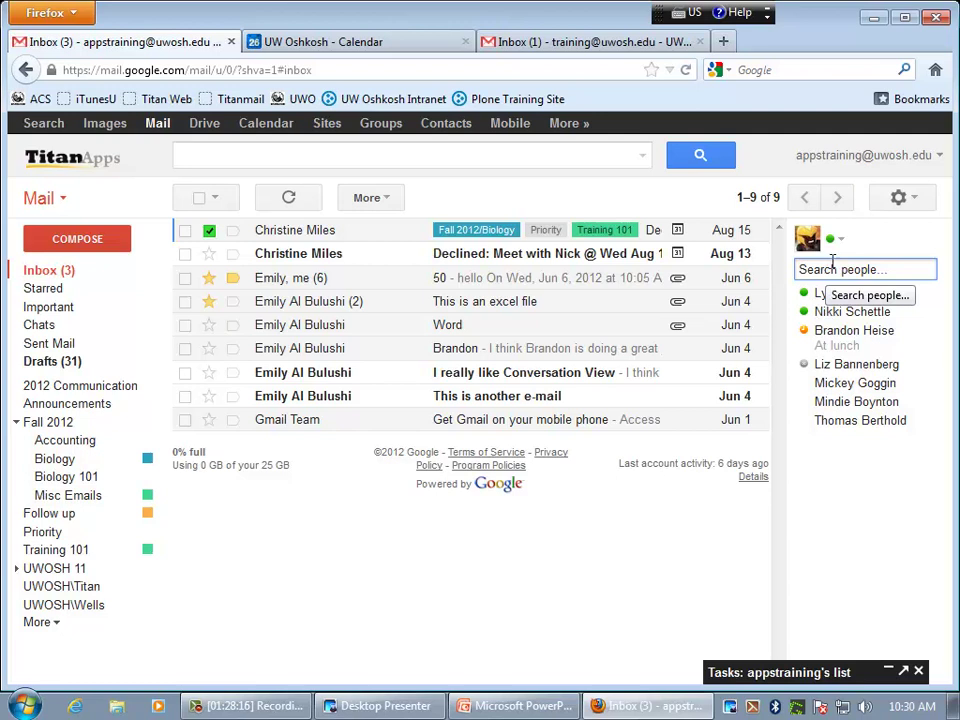
pyautogui.click(919, 200)
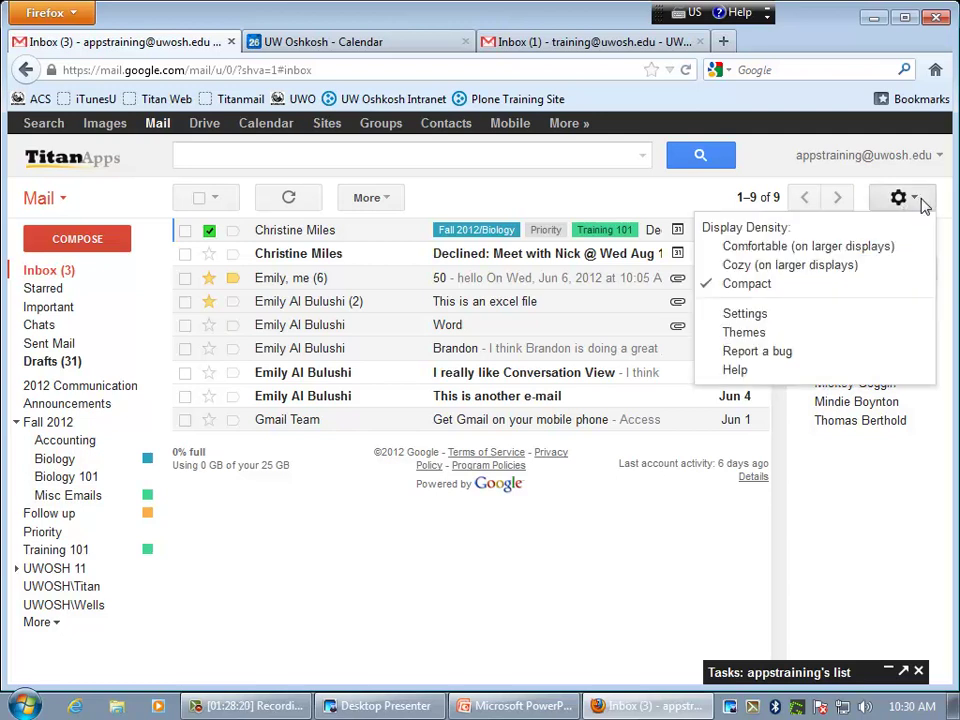
pyautogui.click(765, 318)
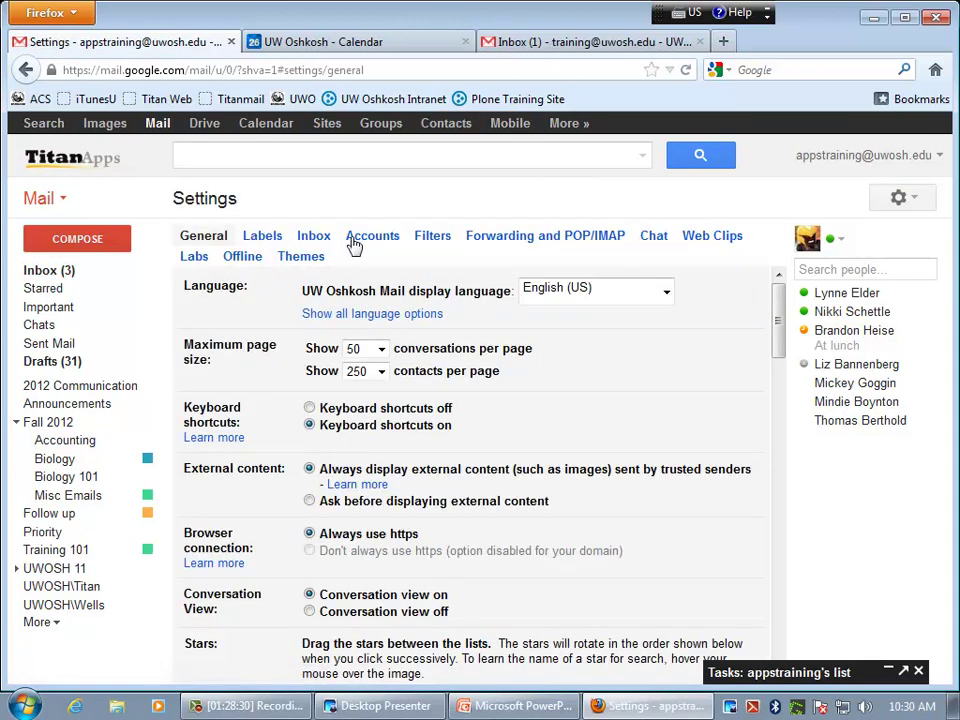
pyautogui.click(653, 240)
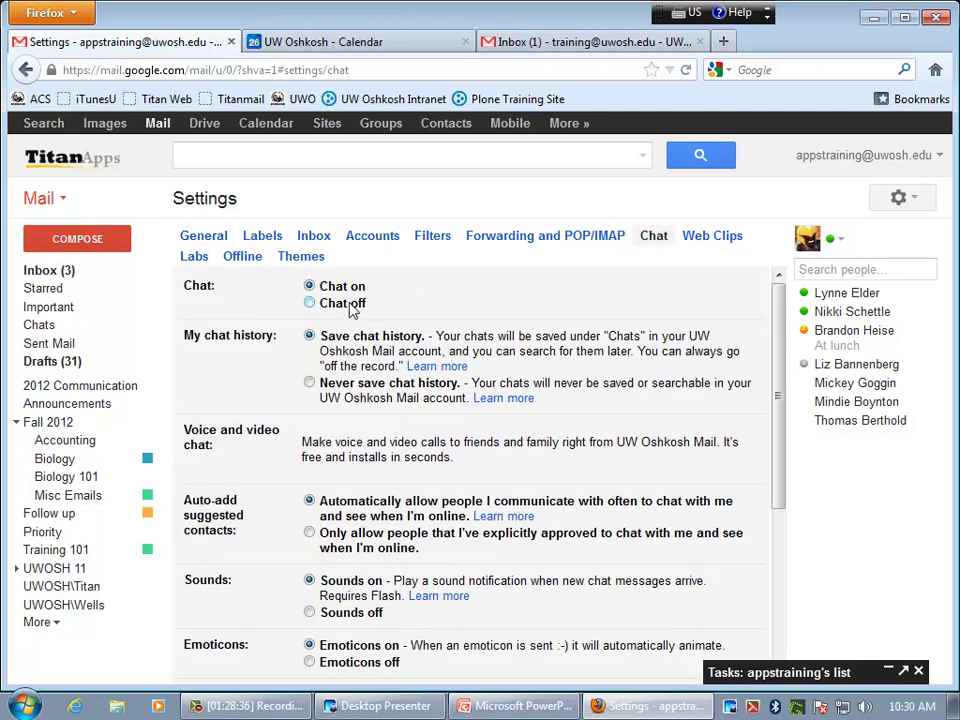
pyautogui.scroll(-1, 426, 304)
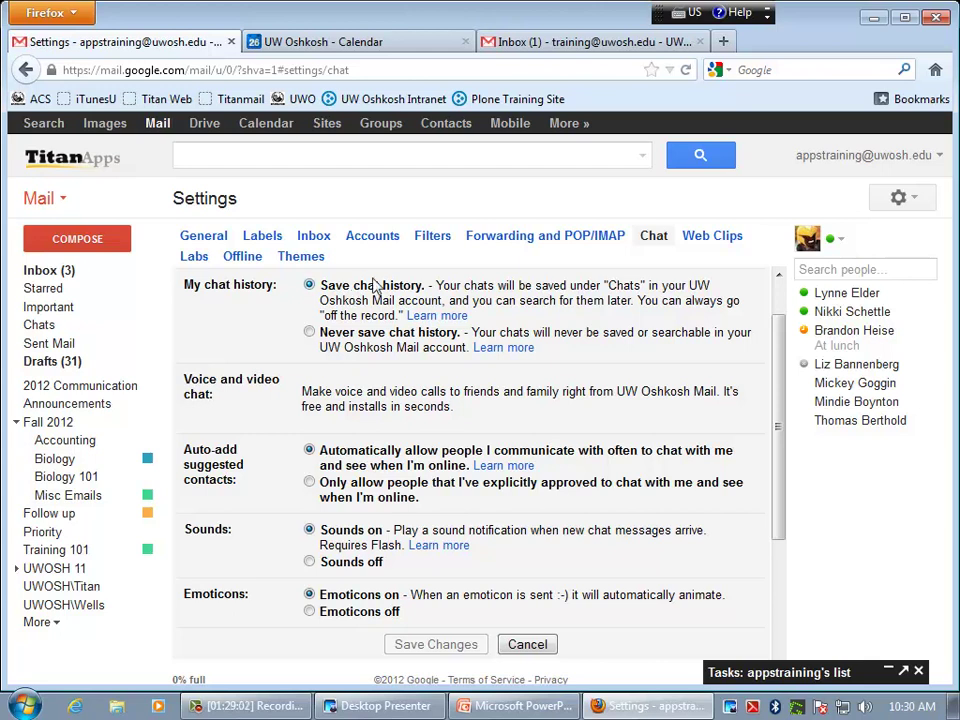
pyautogui.click(70, 274)
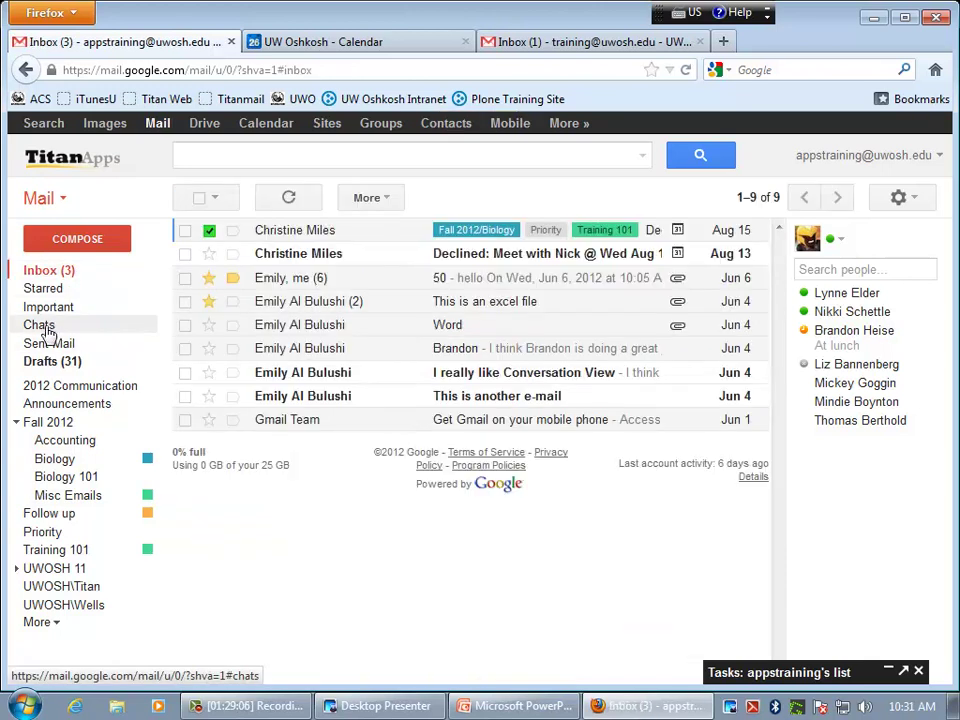
pyautogui.click(40, 328)
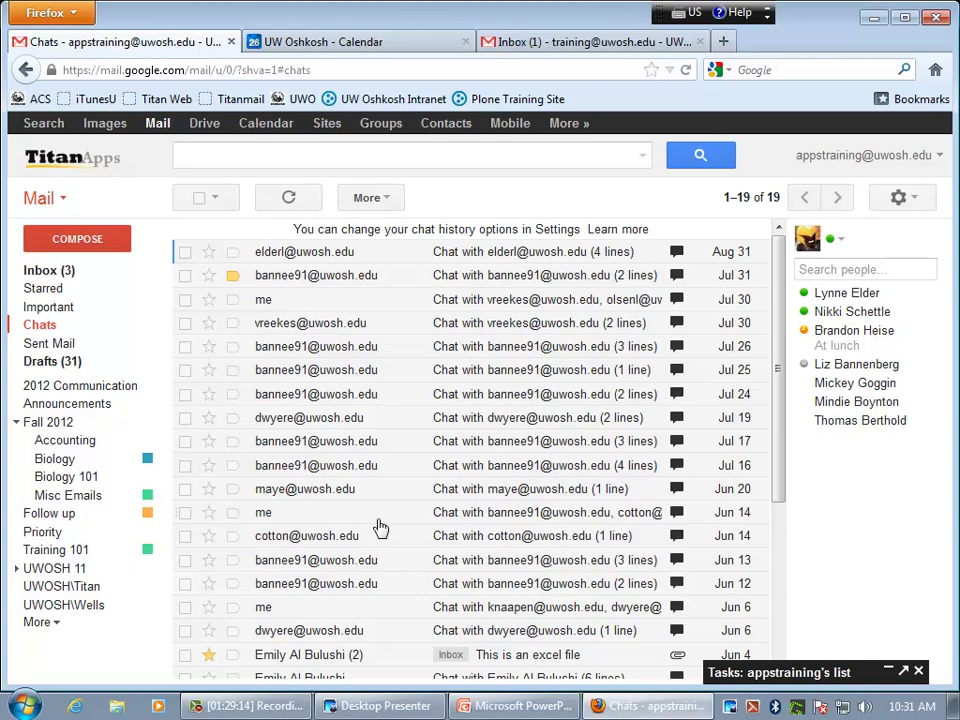
pyautogui.click(48, 270)
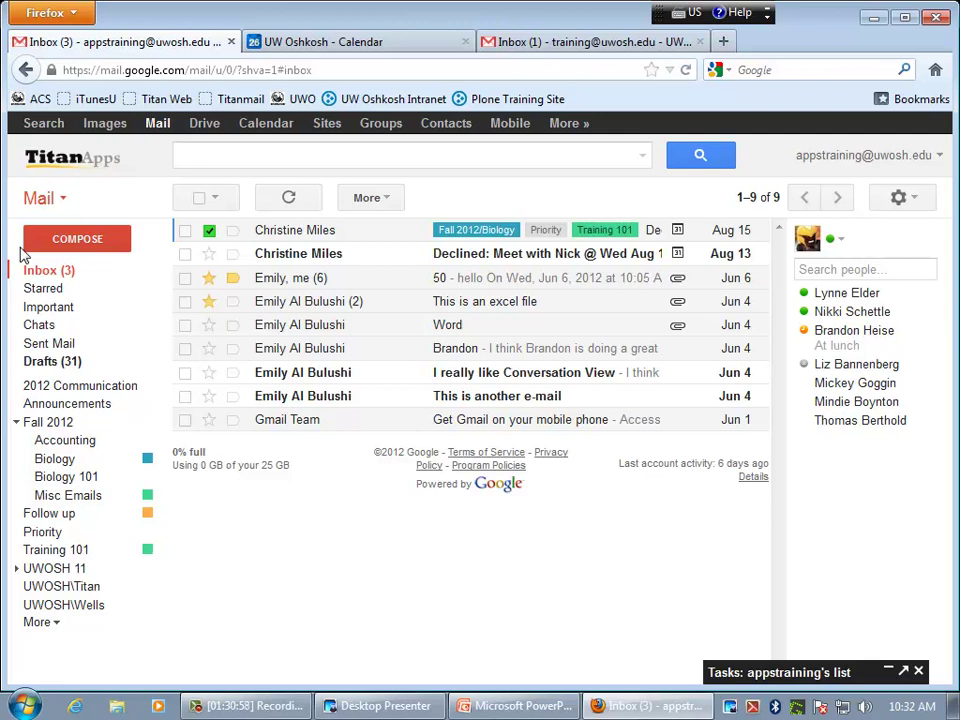
# - Close the Calendar tab and report the second account's only inbox message as spam
pyautogui.click(465, 41)
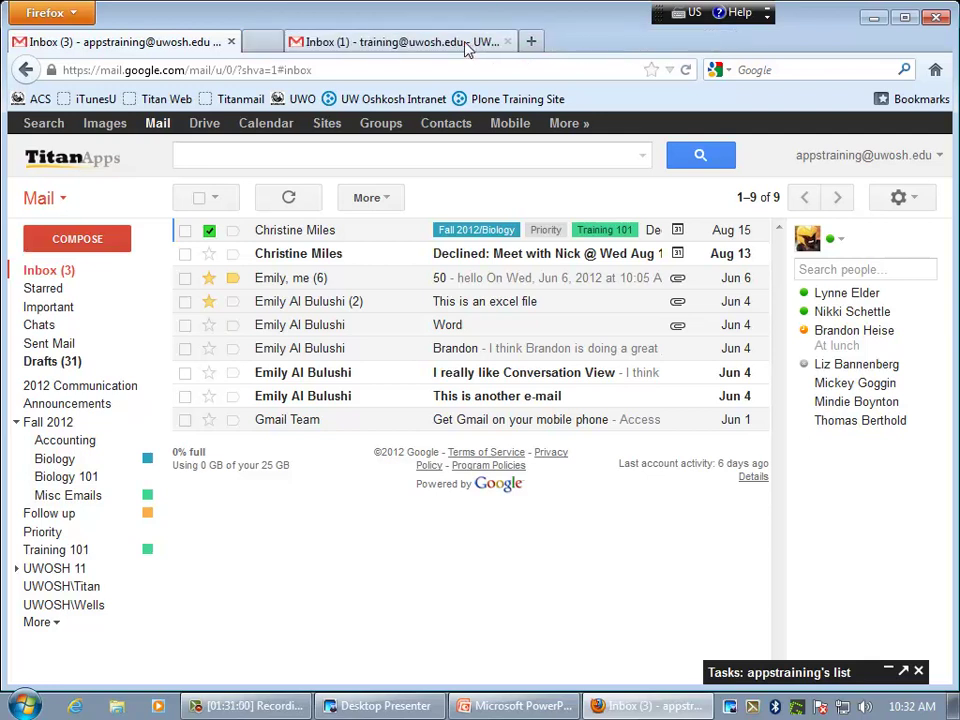
pyautogui.click(427, 48)
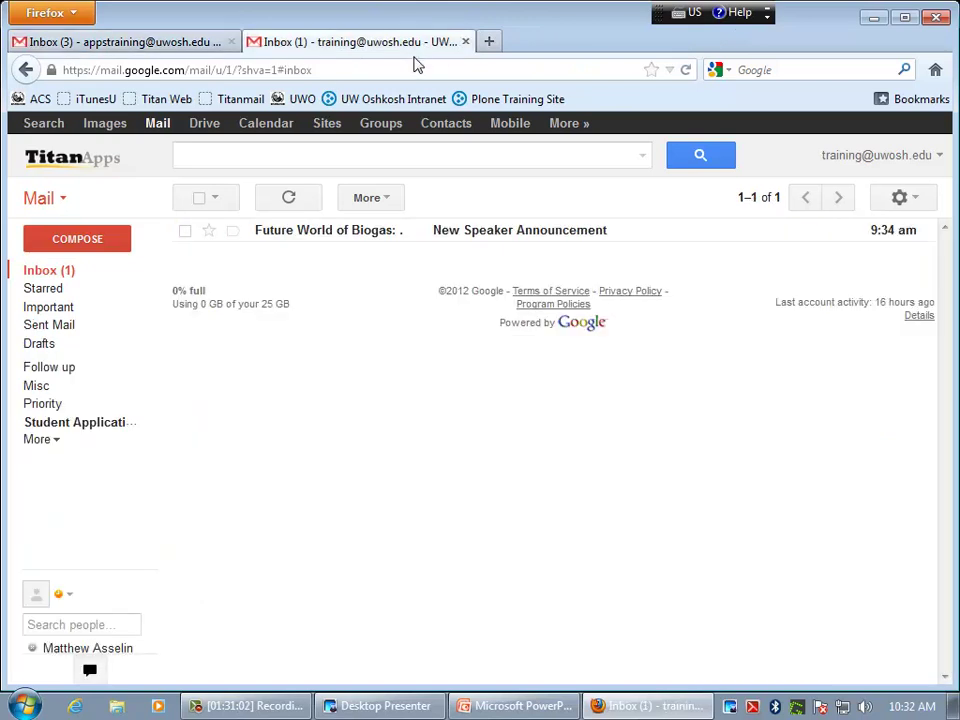
pyautogui.click(185, 231)
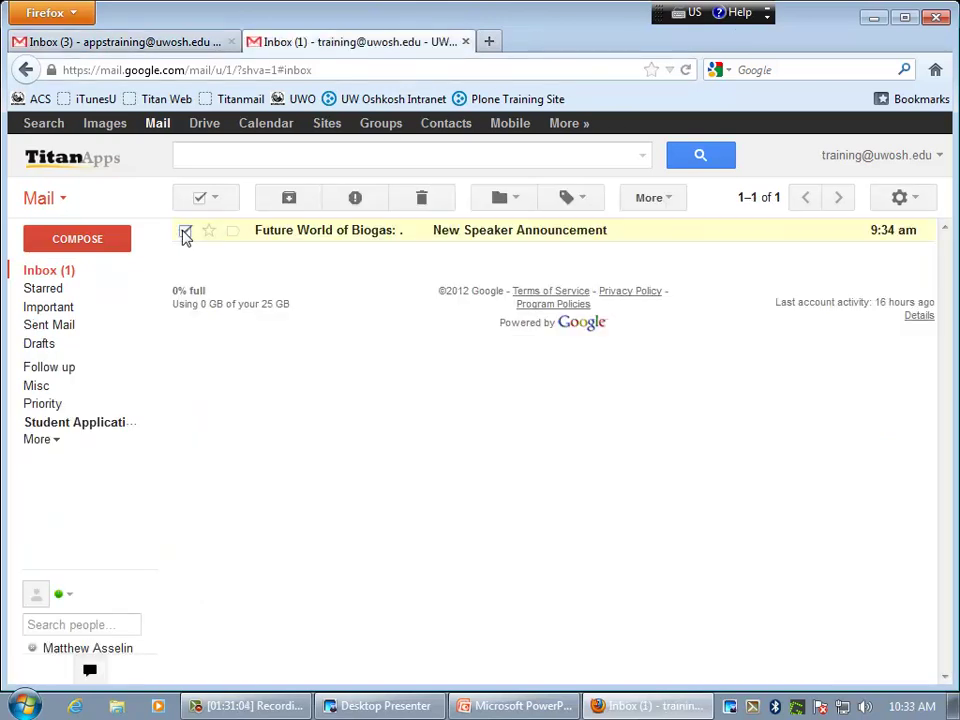
pyautogui.click(355, 199)
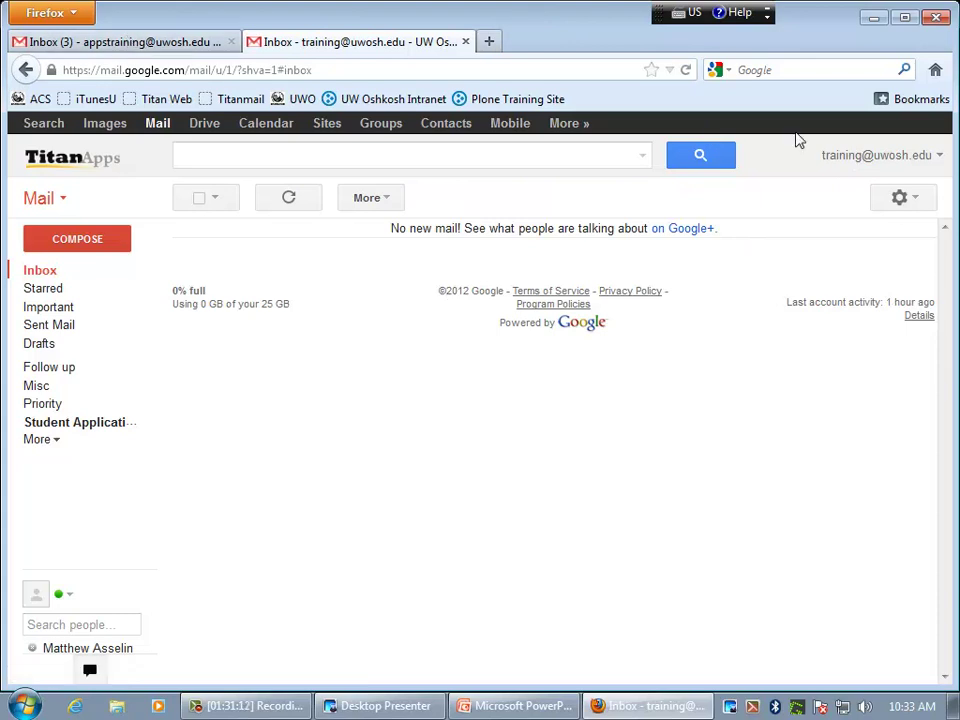
# - Close the second account's tab, leaving the appstraining inbox with 9 conversations
pyautogui.click(851, 158)
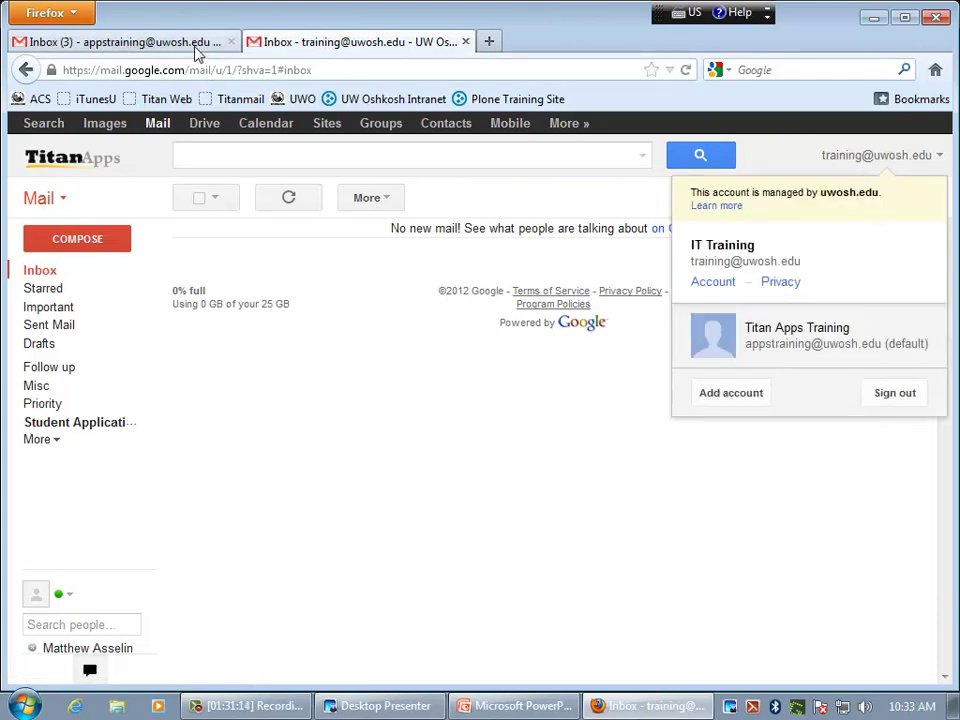
pyautogui.click(197, 50)
pyautogui.click(450, 45)
pyautogui.click(465, 41)
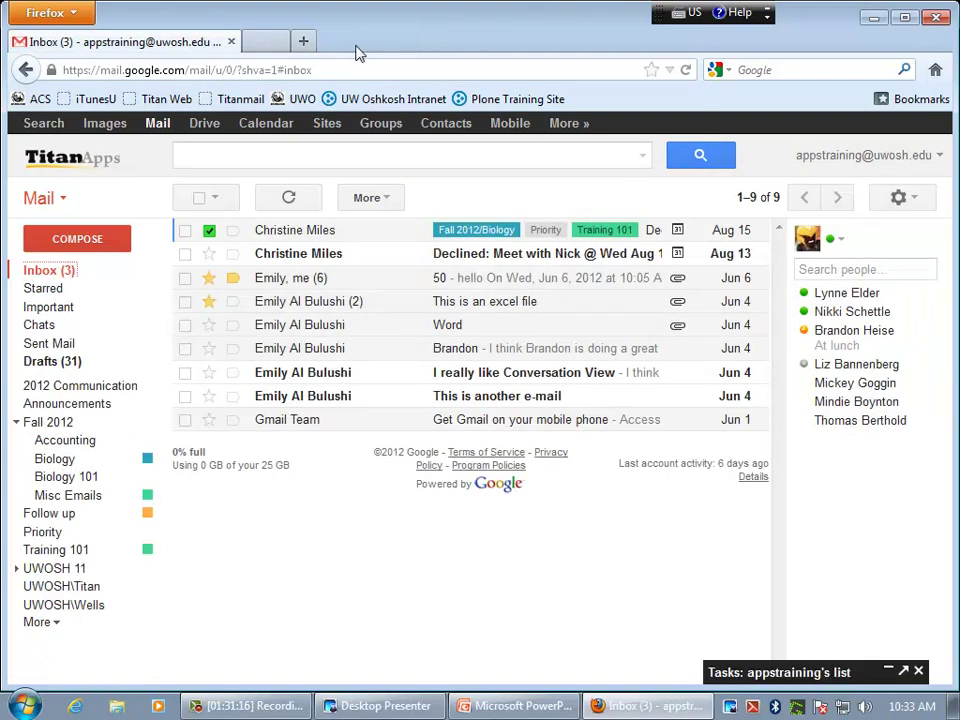
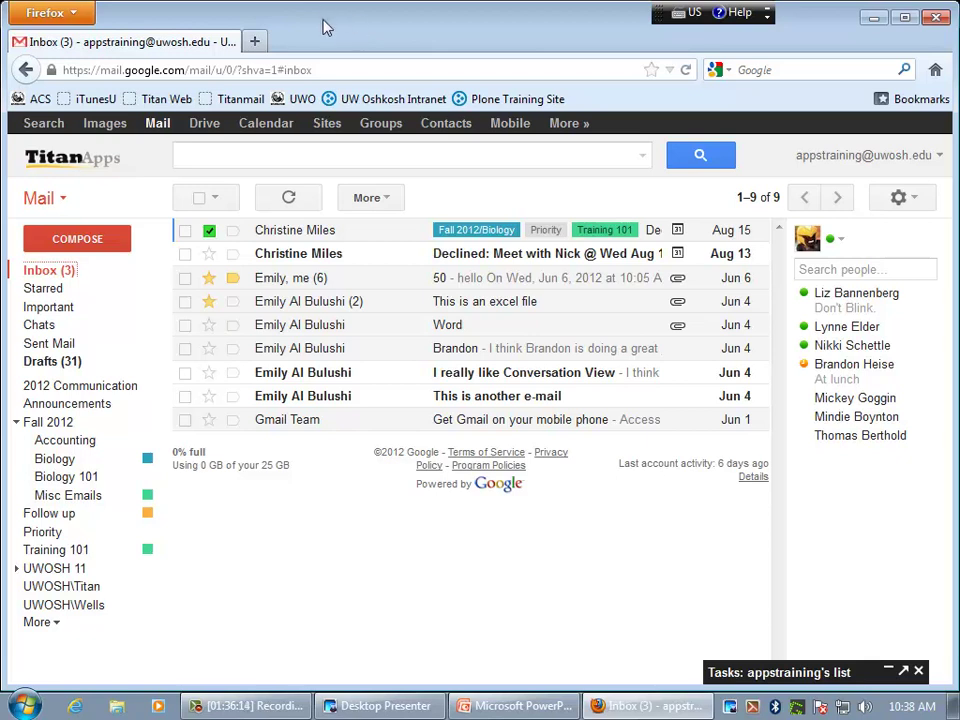
# - Open Google Calendar from Gmail's top bar, showing the week of Sep 24–28, 2012
pyautogui.click(272, 131)
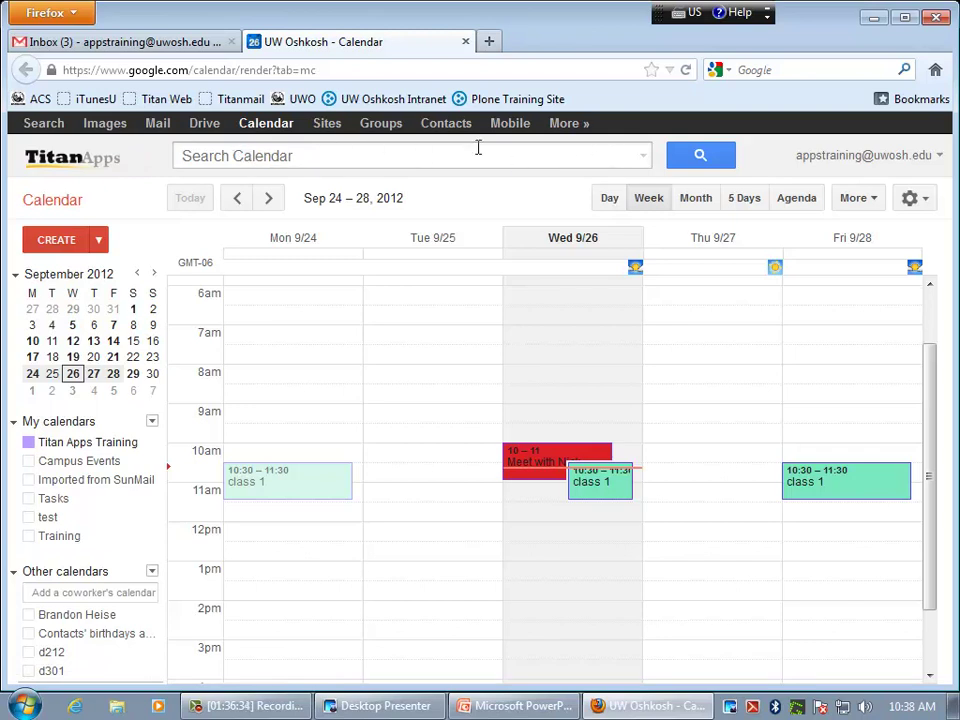
pyautogui.click(610, 202)
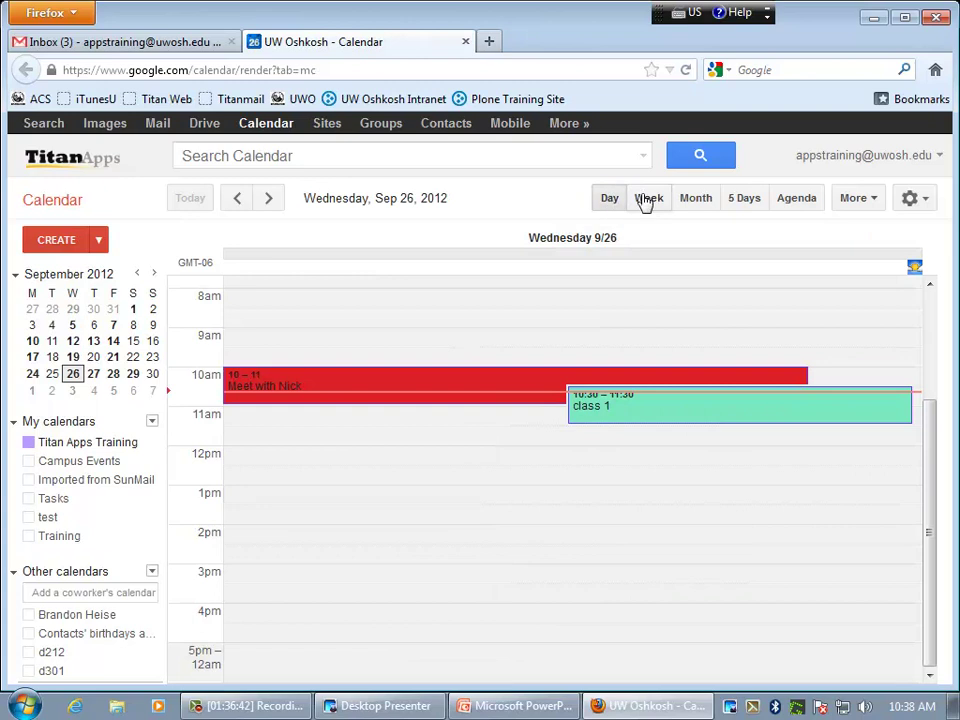
pyautogui.click(646, 200)
pyautogui.click(700, 203)
pyautogui.click(743, 205)
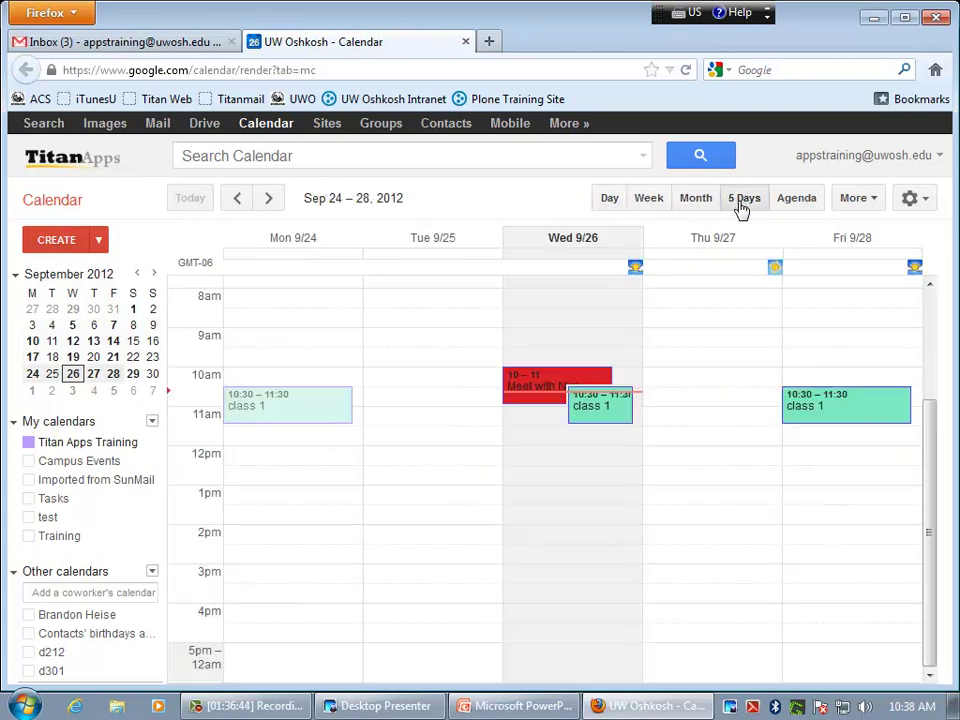
pyautogui.click(794, 203)
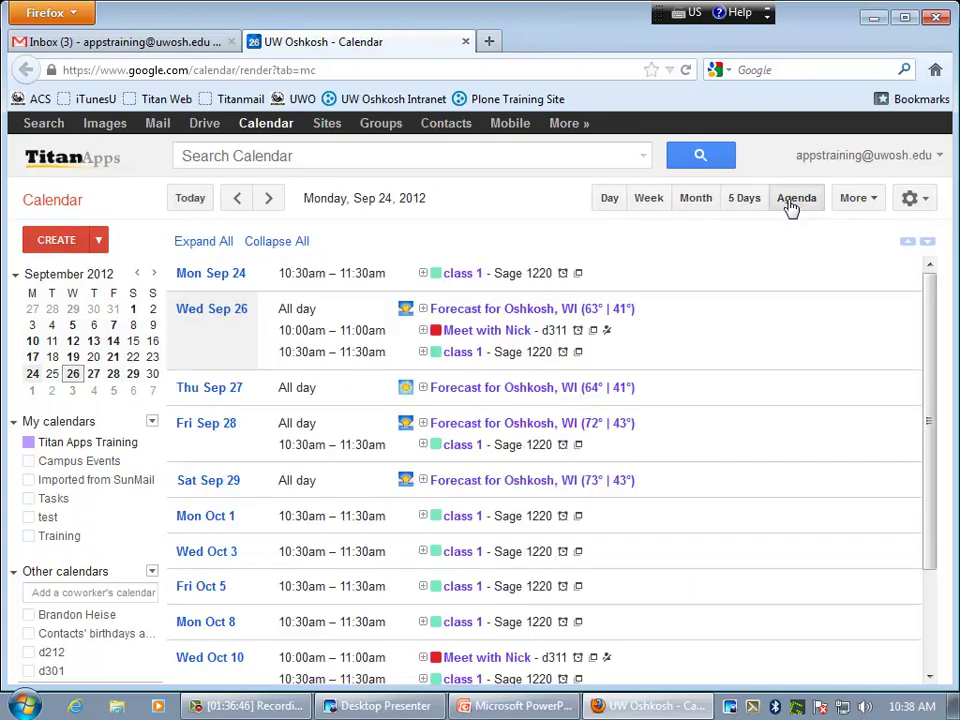
pyautogui.click(863, 210)
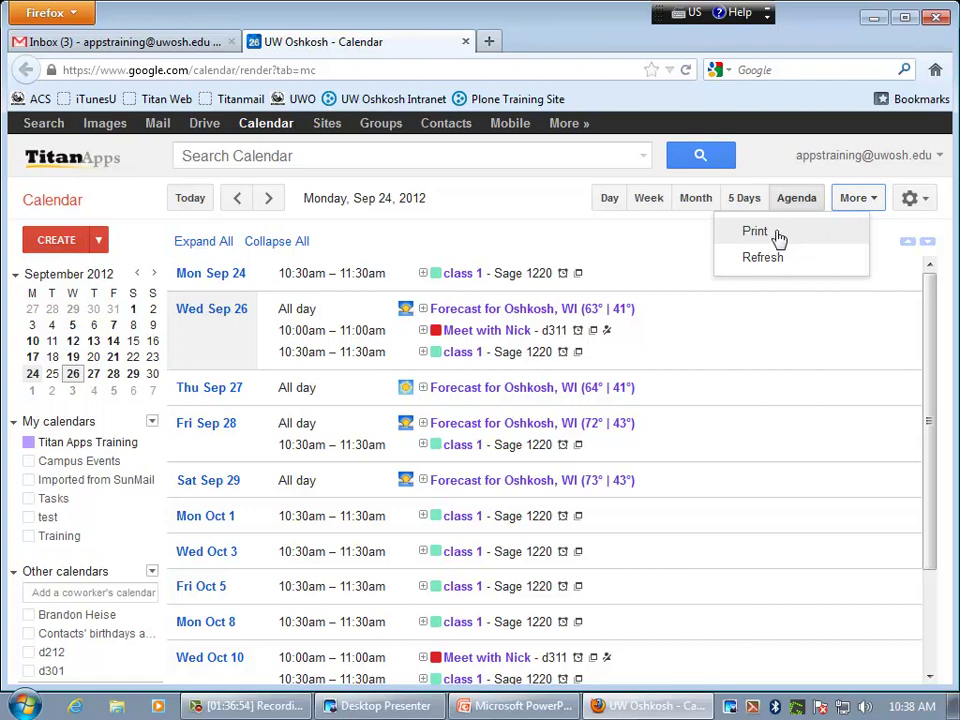
pyautogui.click(790, 162)
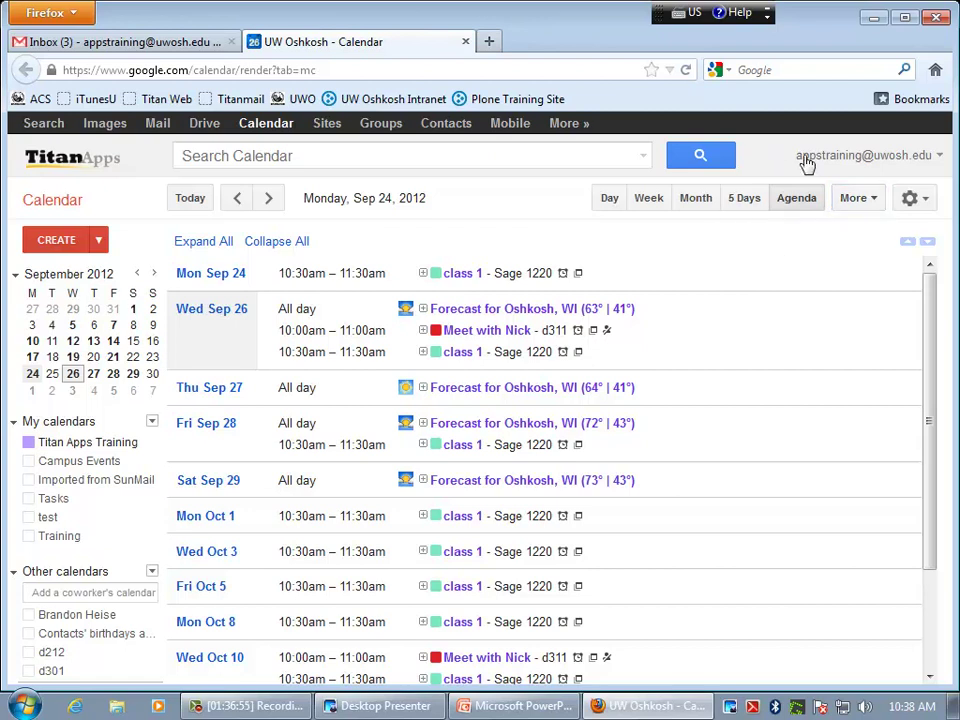
pyautogui.click(928, 204)
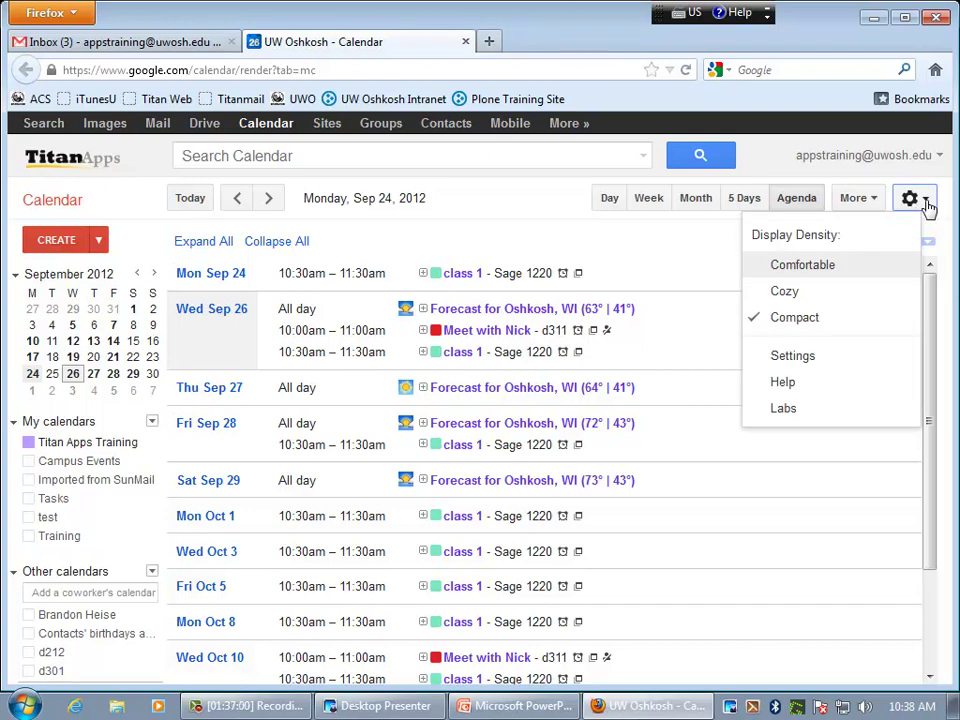
pyautogui.click(927, 202)
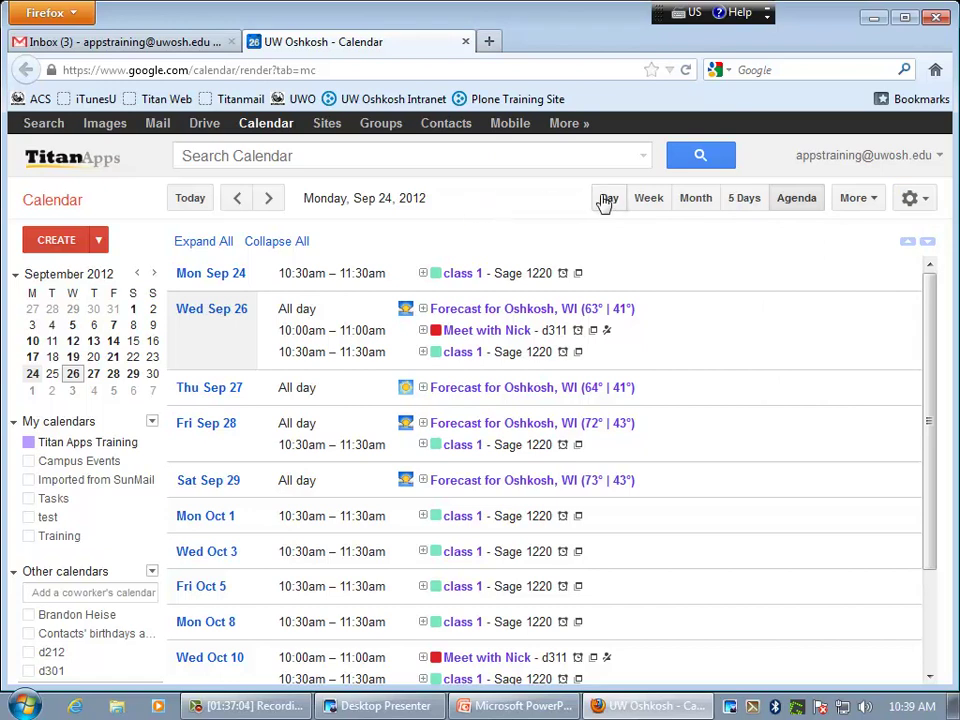
pyautogui.click(648, 199)
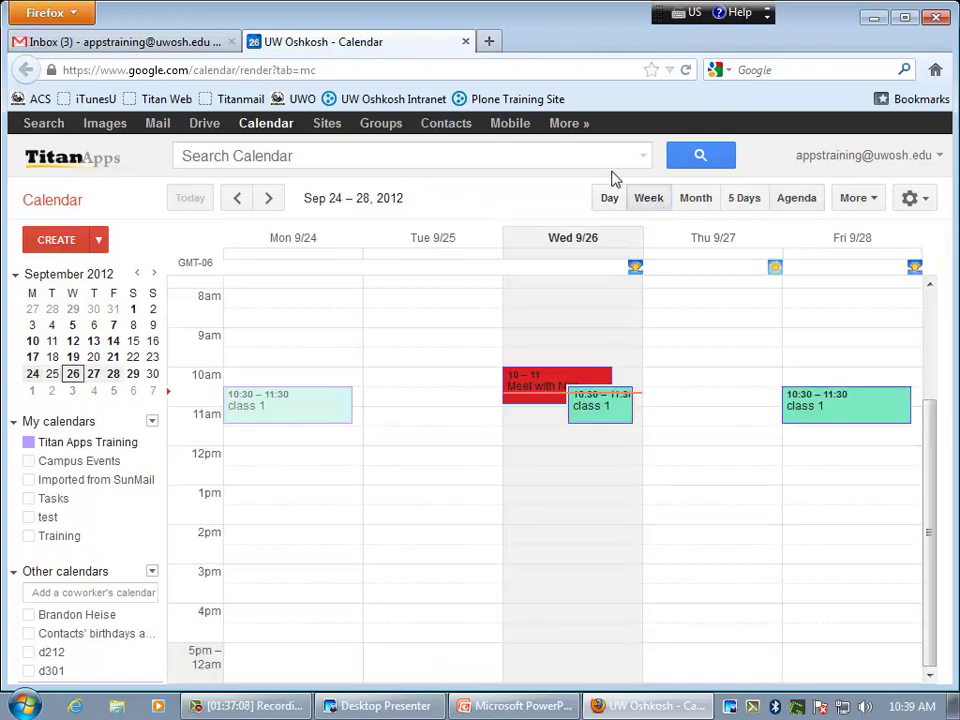
pyautogui.click(368, 156)
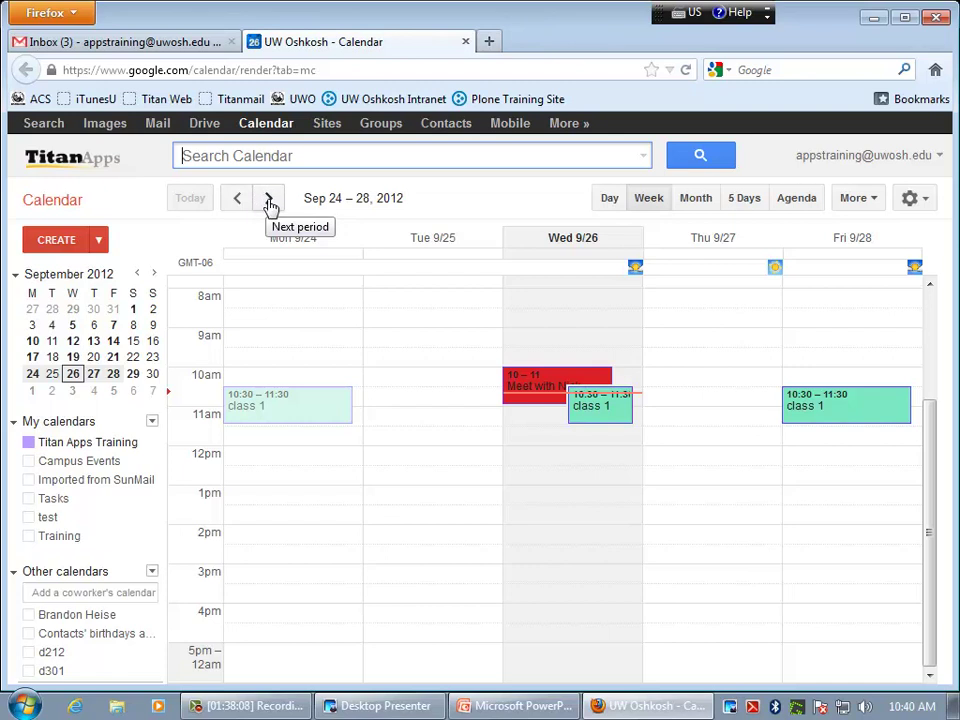
pyautogui.click(269, 200)
pyautogui.click(269, 200)
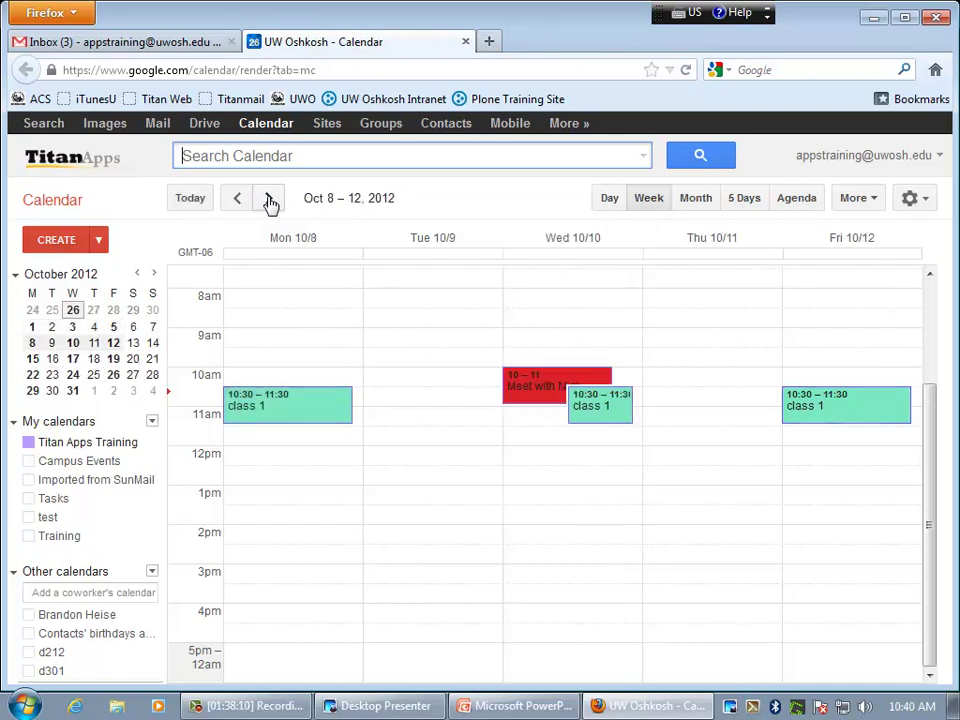
pyautogui.click(269, 200)
pyautogui.click(269, 200)
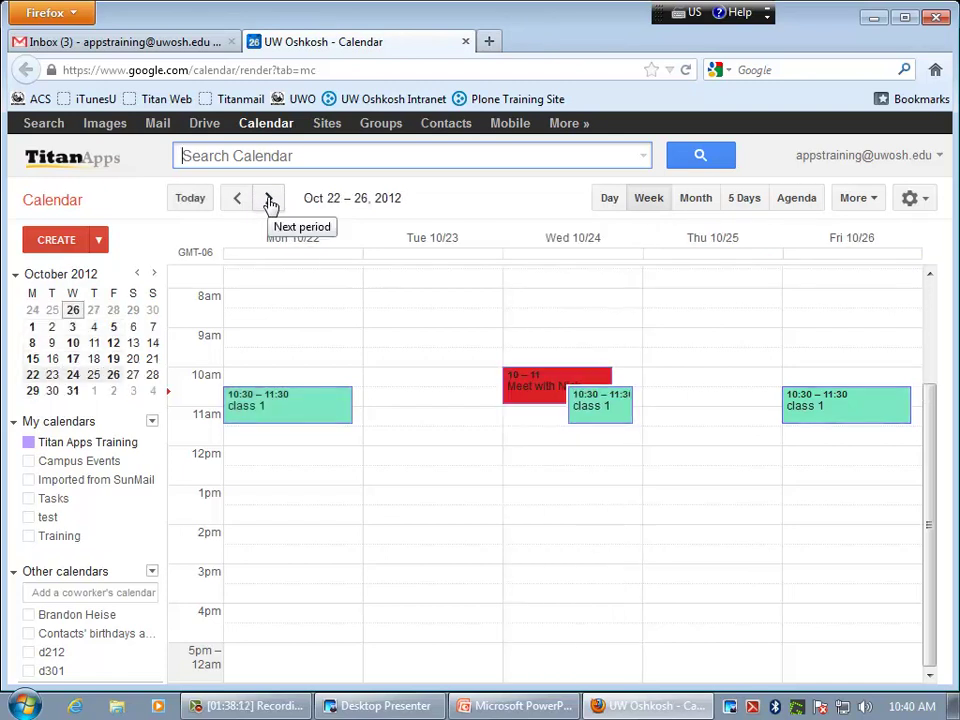
pyautogui.click(269, 200)
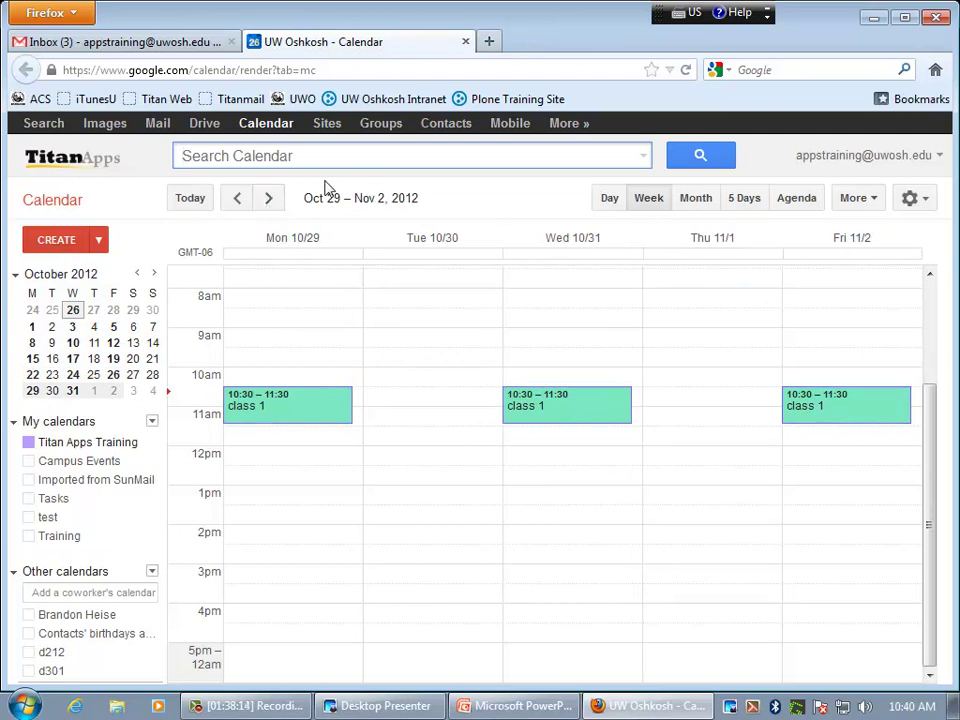
pyautogui.click(190, 198)
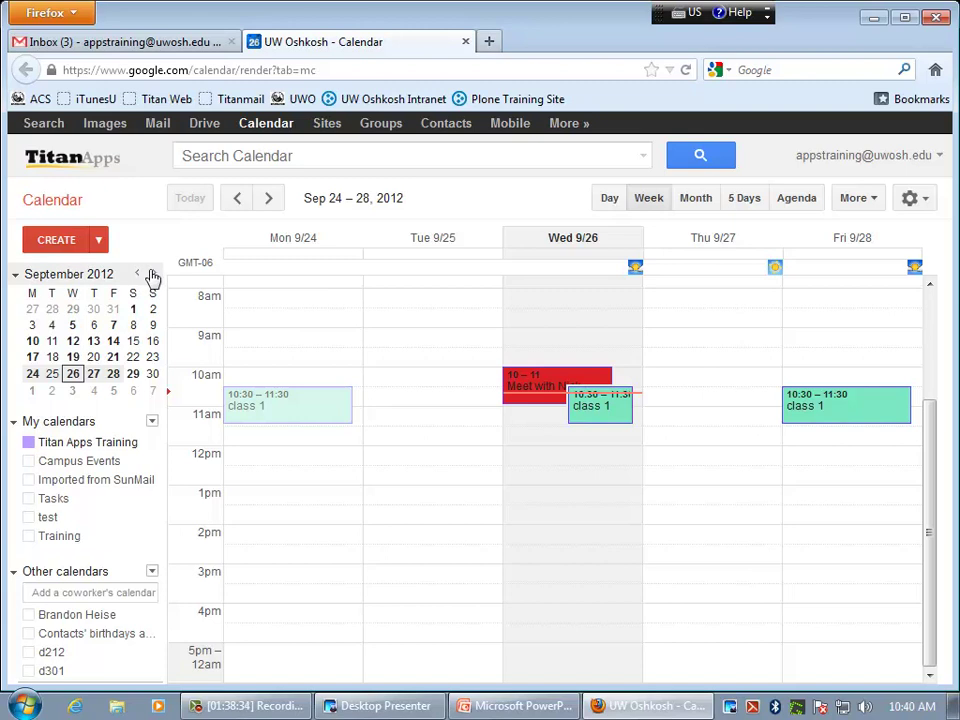
pyautogui.click(154, 275)
pyautogui.click(154, 275)
pyautogui.click(154, 275)
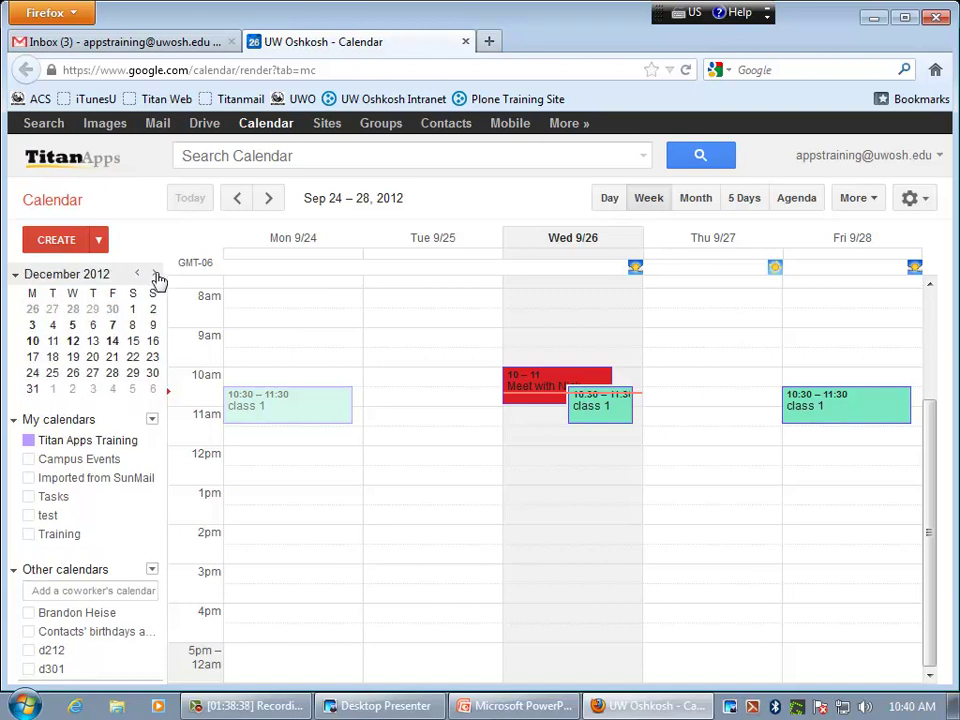
pyautogui.click(55, 358)
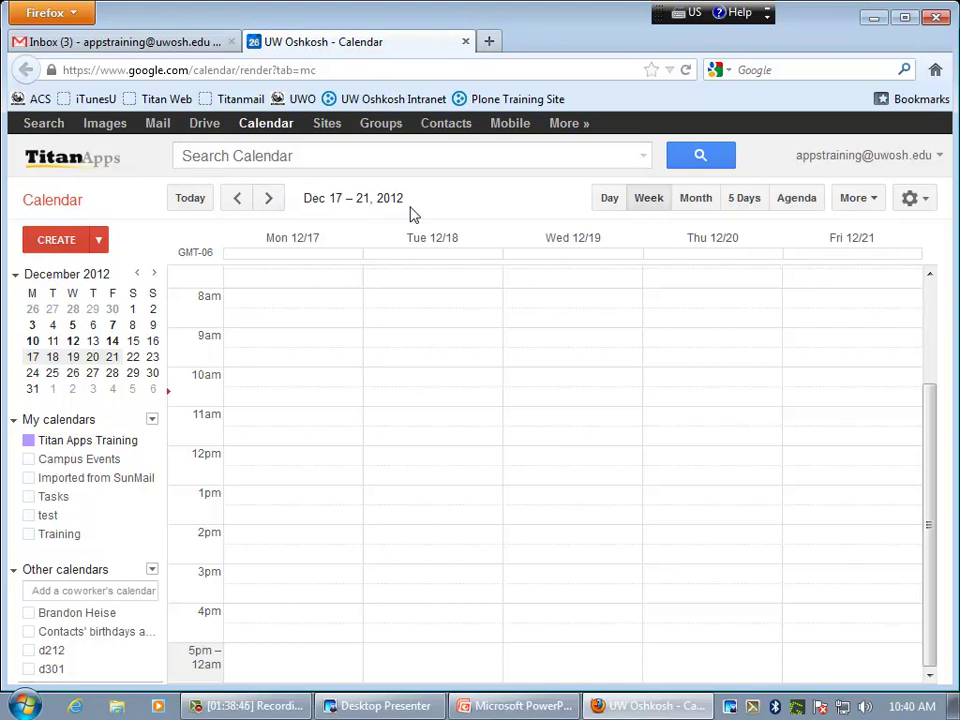
pyautogui.click(195, 202)
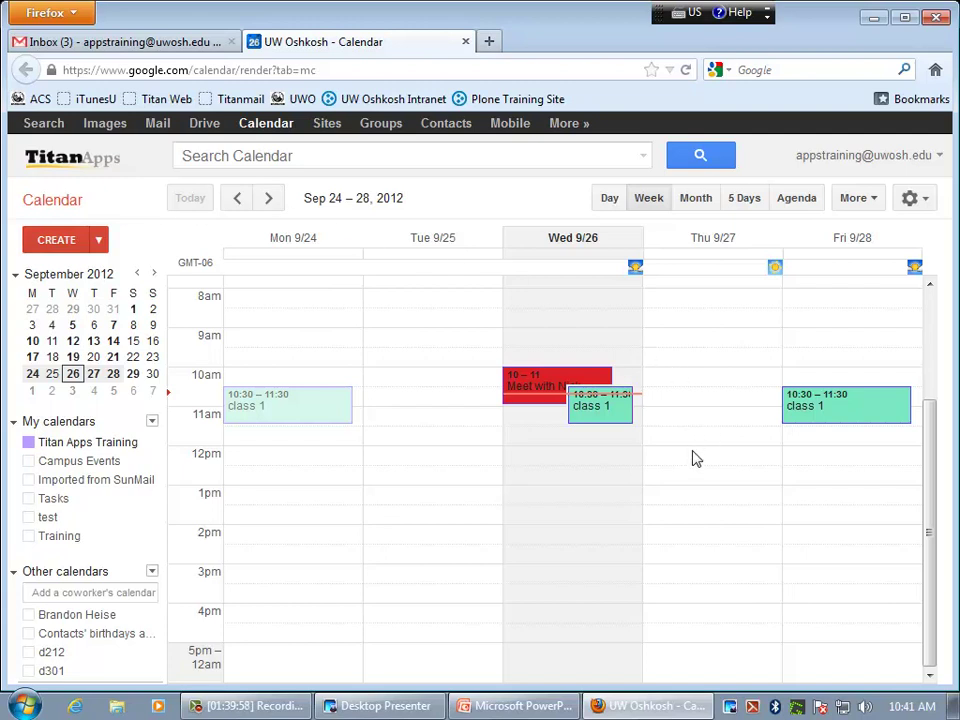
# - Draft an 'IT Staff Meeting' event for Thursday, September 27, 10am–11am
pyautogui.click(695, 384)
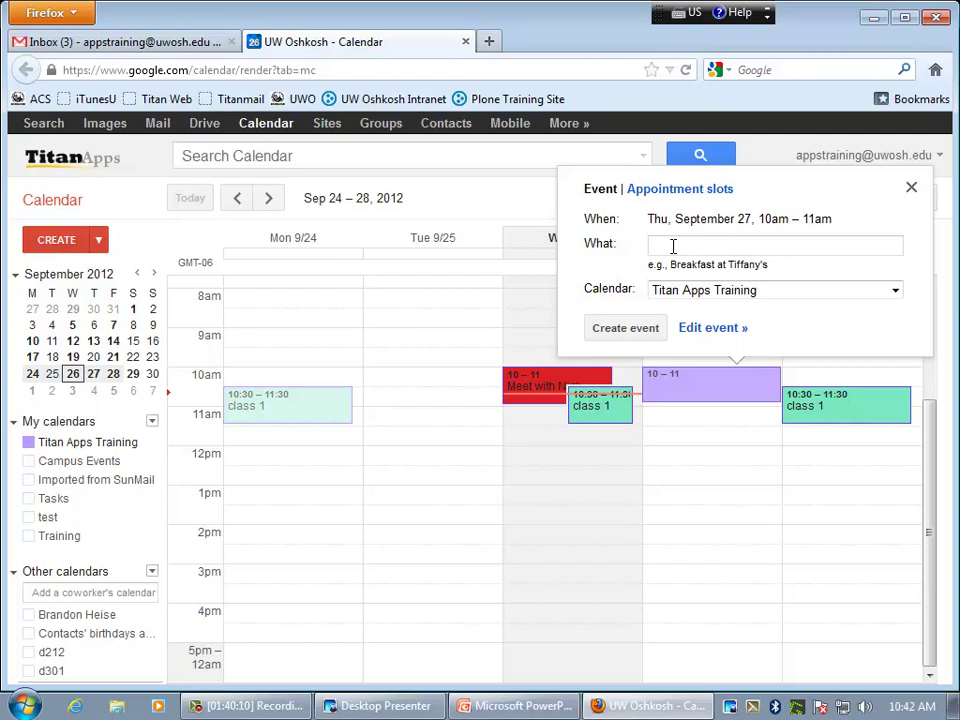
pyautogui.write('IT Staff Meeting')
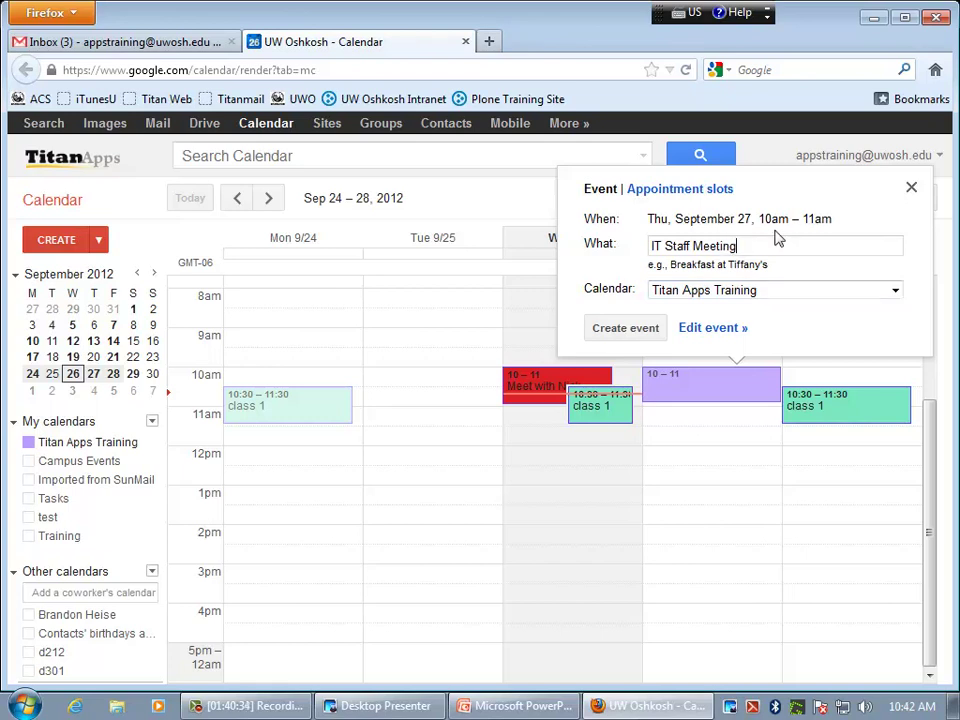
pyautogui.moveTo(760, 221); pyautogui.dragTo(836, 226)
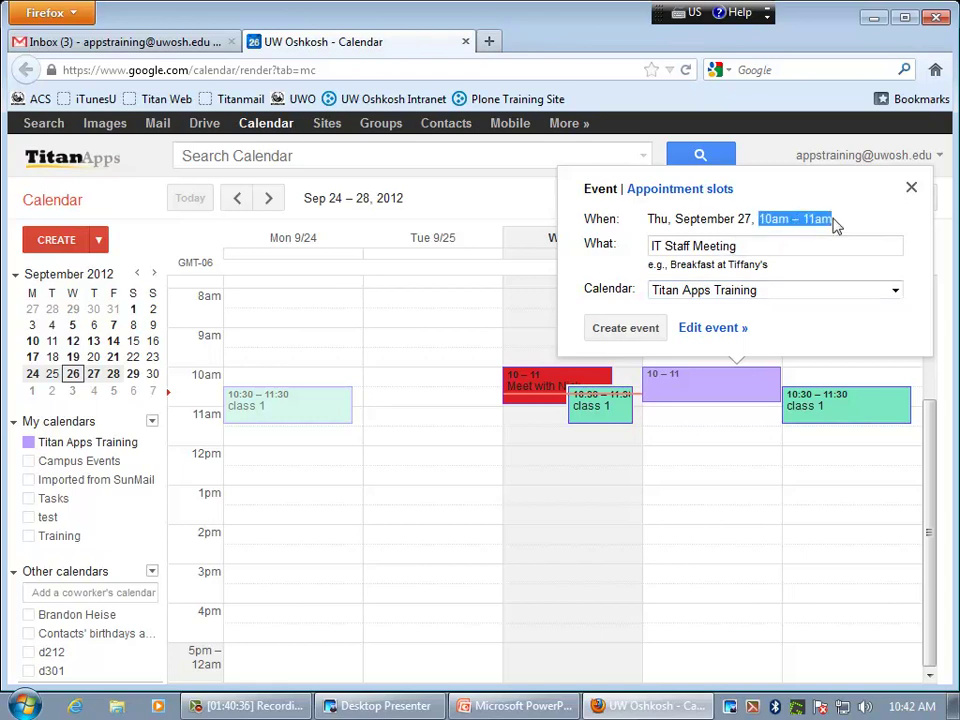
pyautogui.click(843, 222)
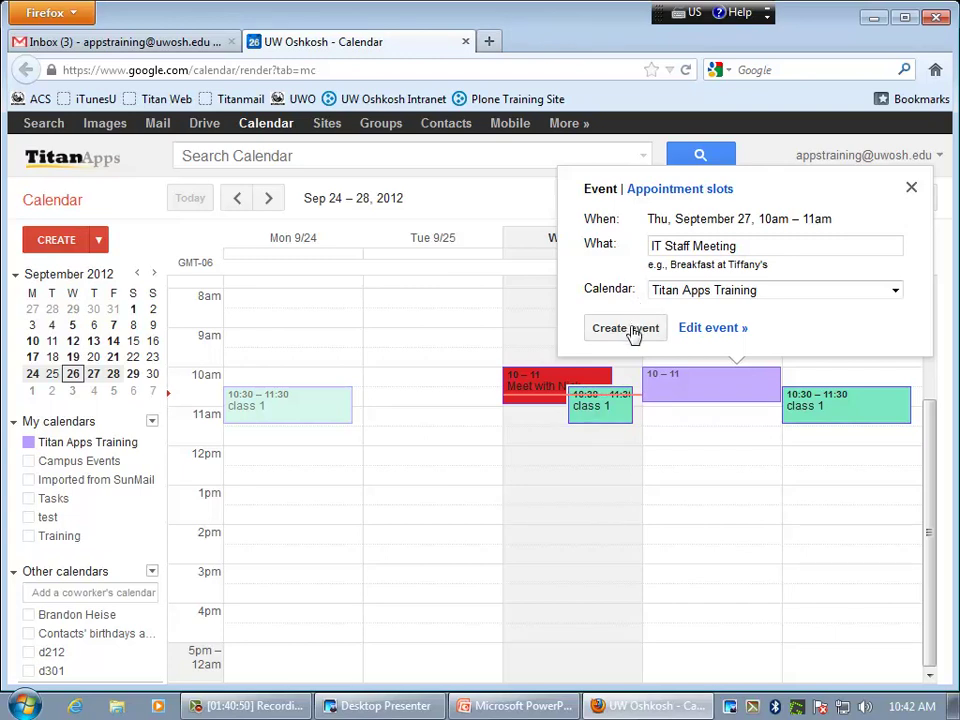
# - In the full editor, end IT Staff Meeting at 11:30am, then toggle All day on and off
pyautogui.click(714, 330)
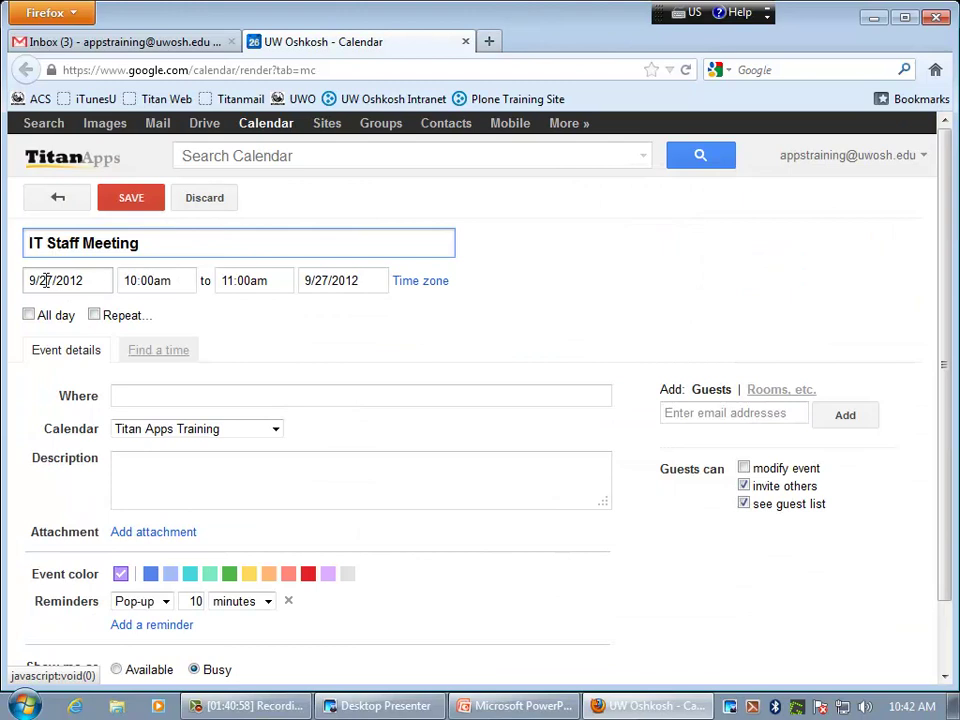
pyautogui.click(252, 283)
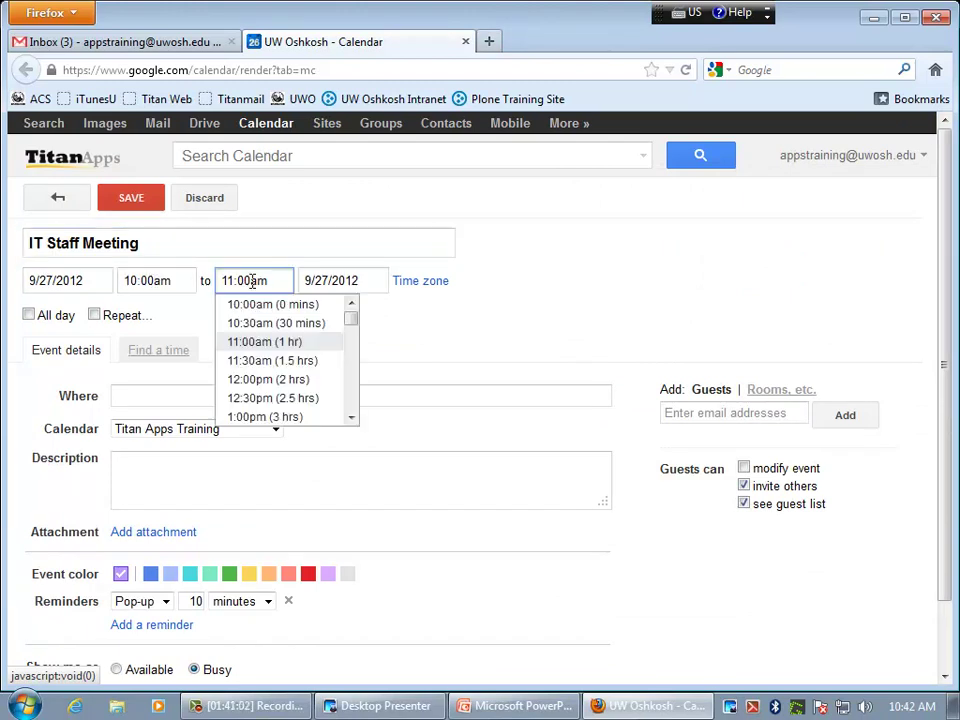
pyautogui.click(268, 367)
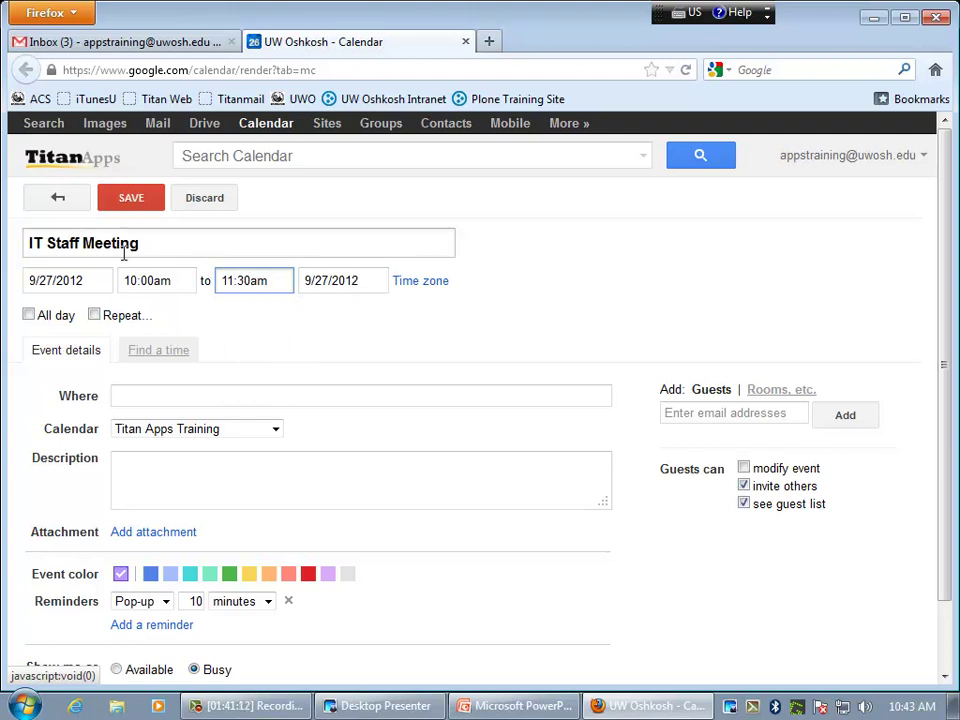
pyautogui.click(62, 320)
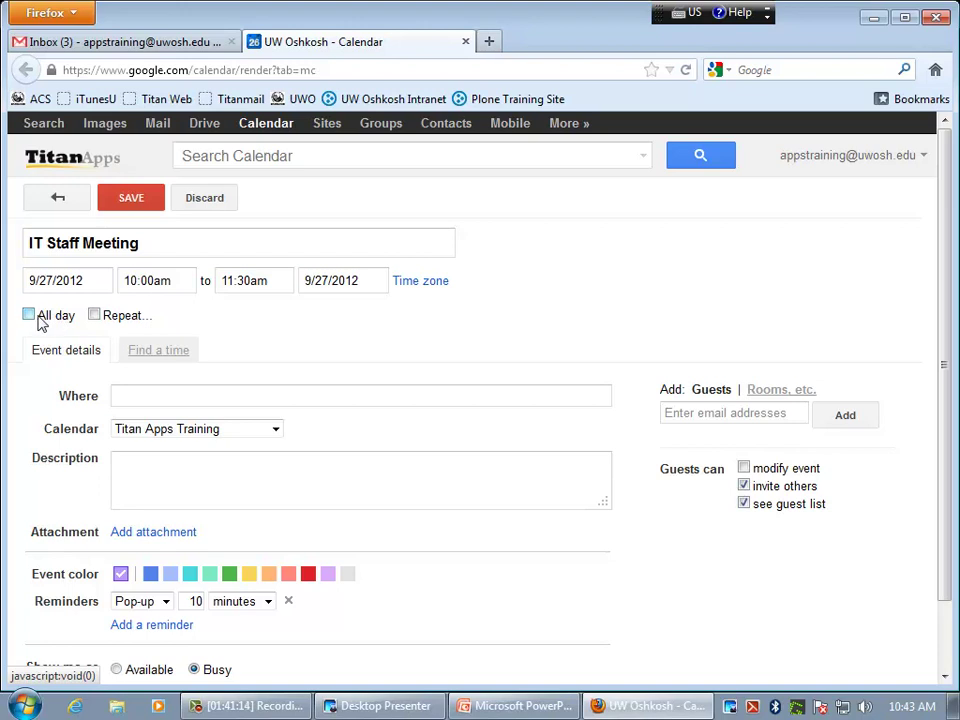
pyautogui.click(30, 316)
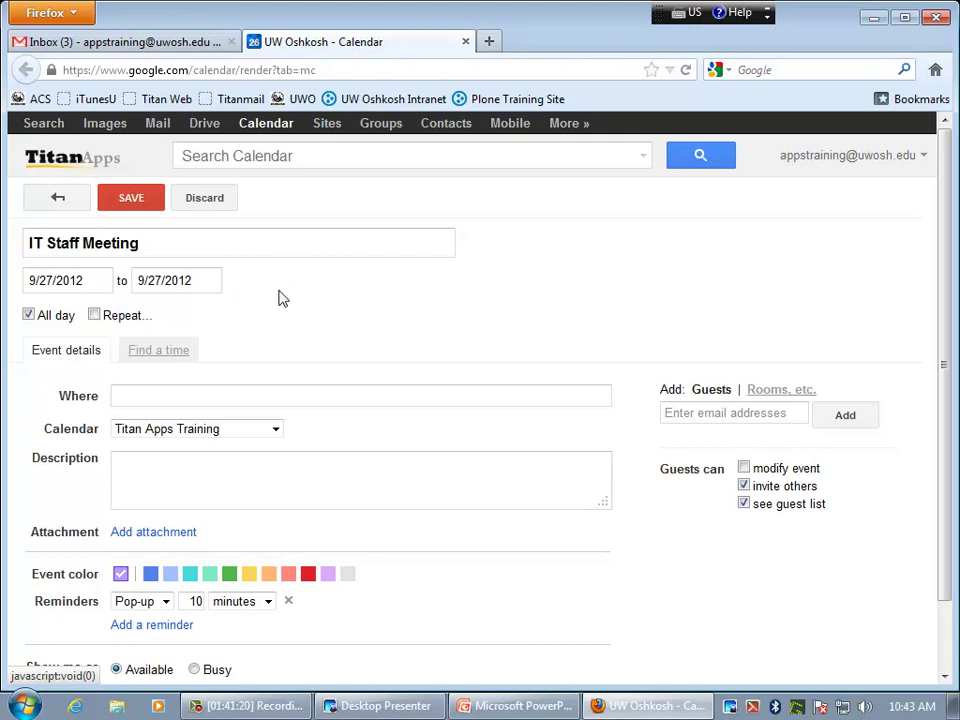
pyautogui.click(35, 320)
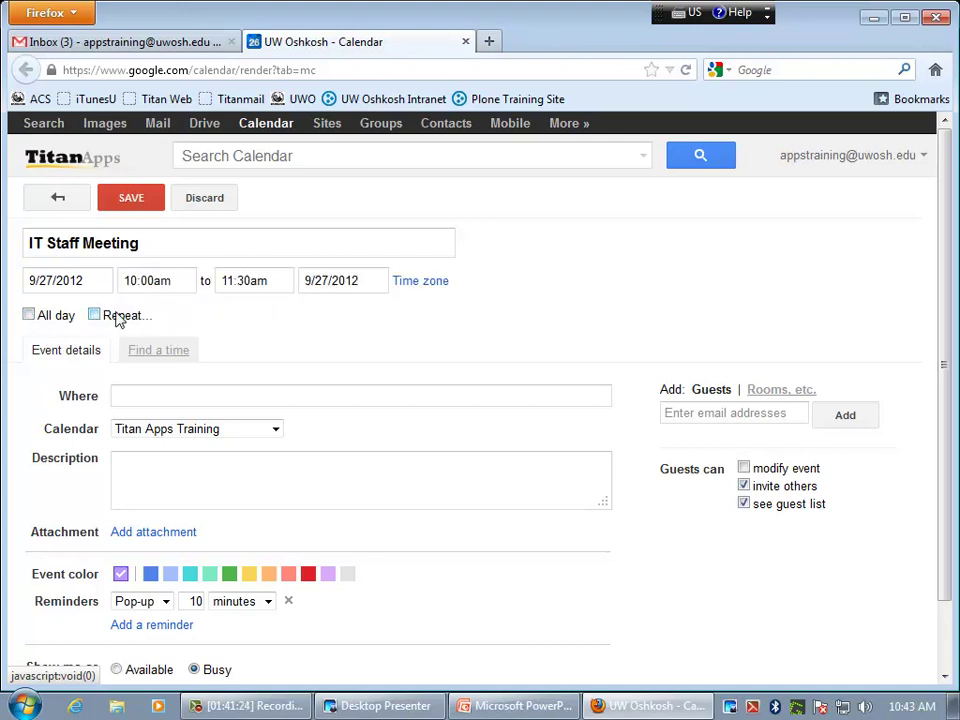
# - Set a weekly repeat every 2 weeks, then cancel so the meeting doesn't recur
pyautogui.click(95, 316)
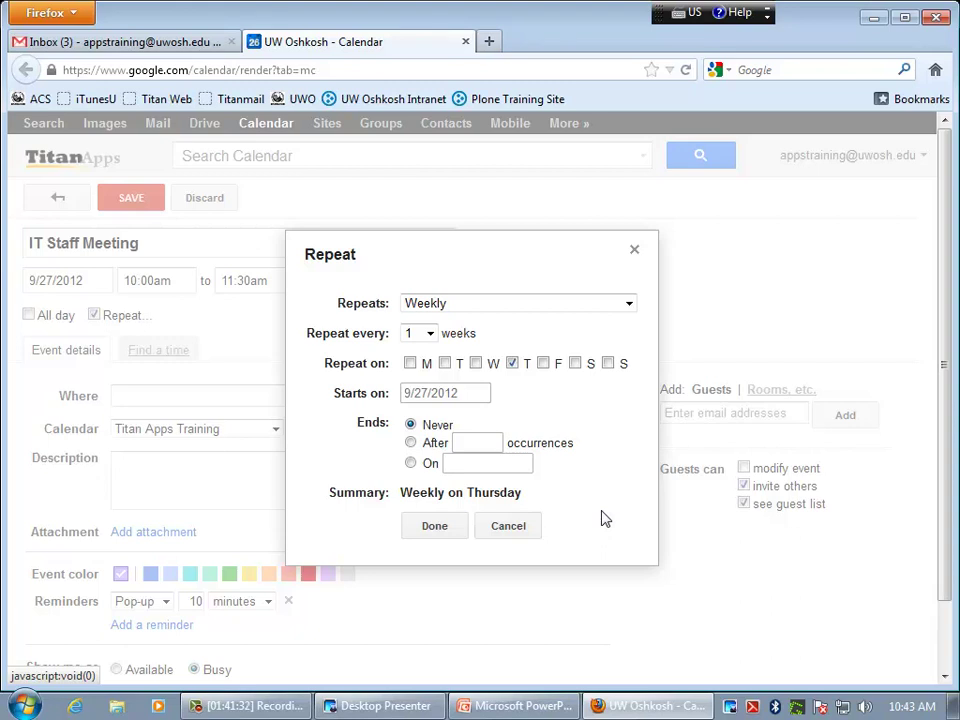
pyautogui.click(430, 333)
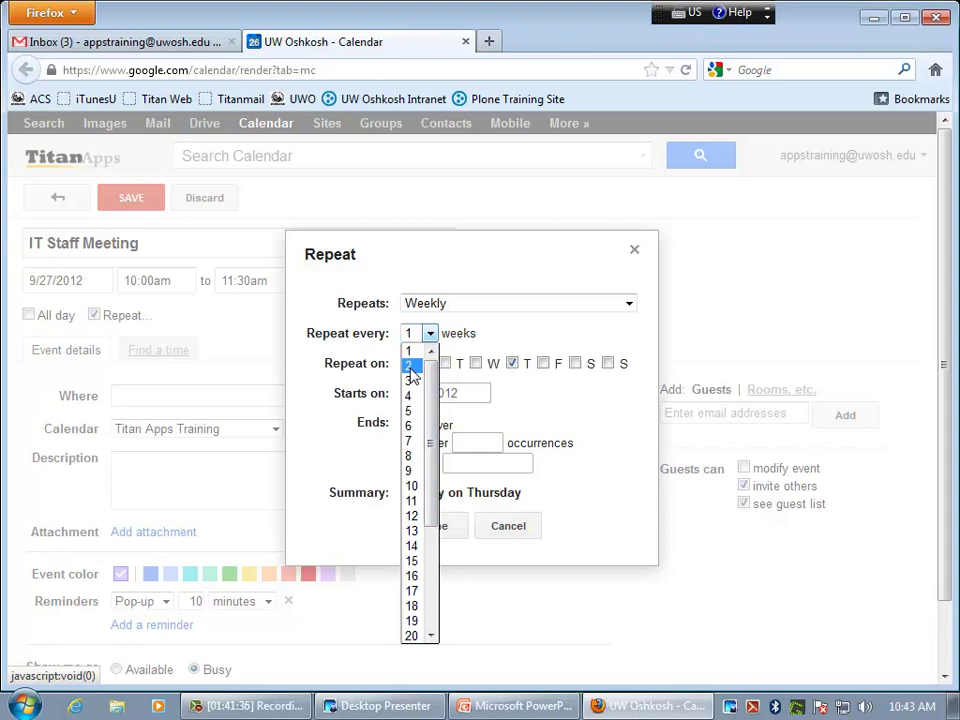
pyautogui.click(411, 366)
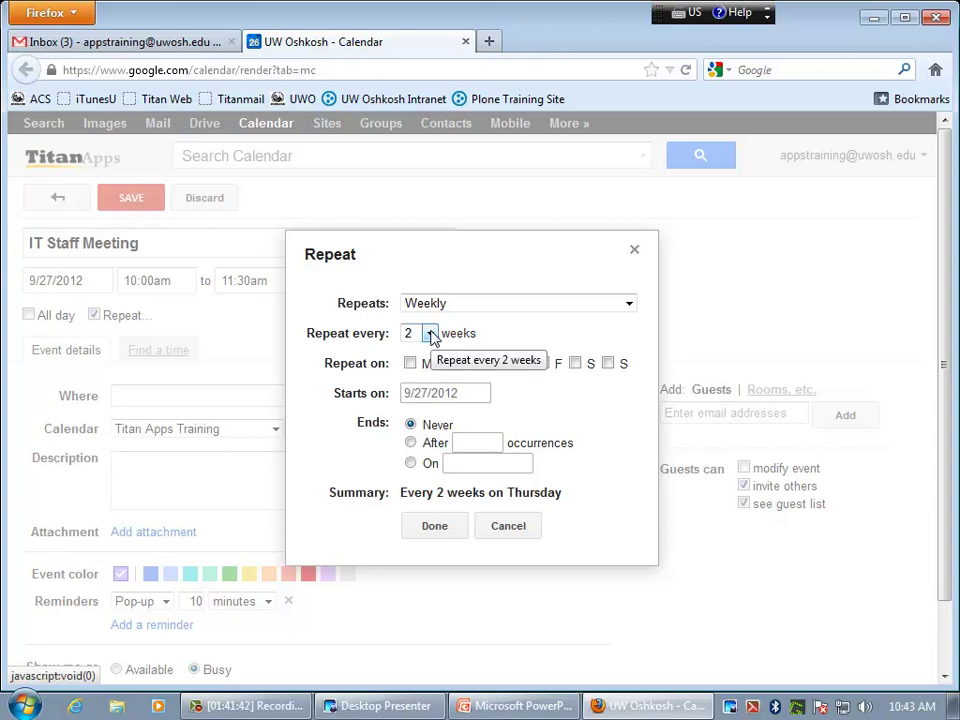
pyautogui.click(430, 334)
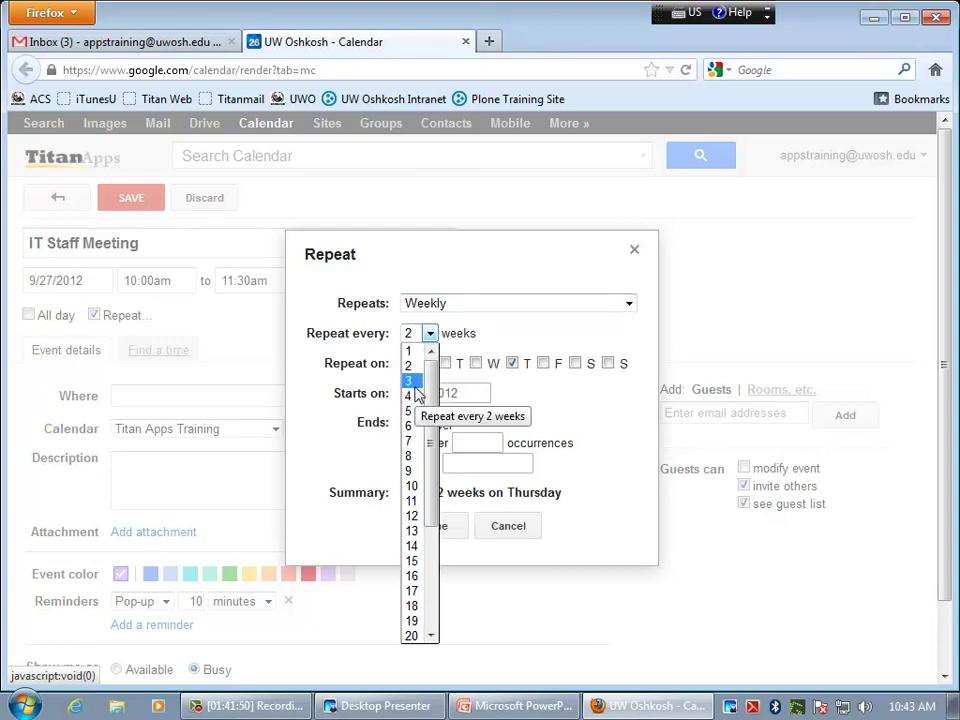
pyautogui.click(476, 308)
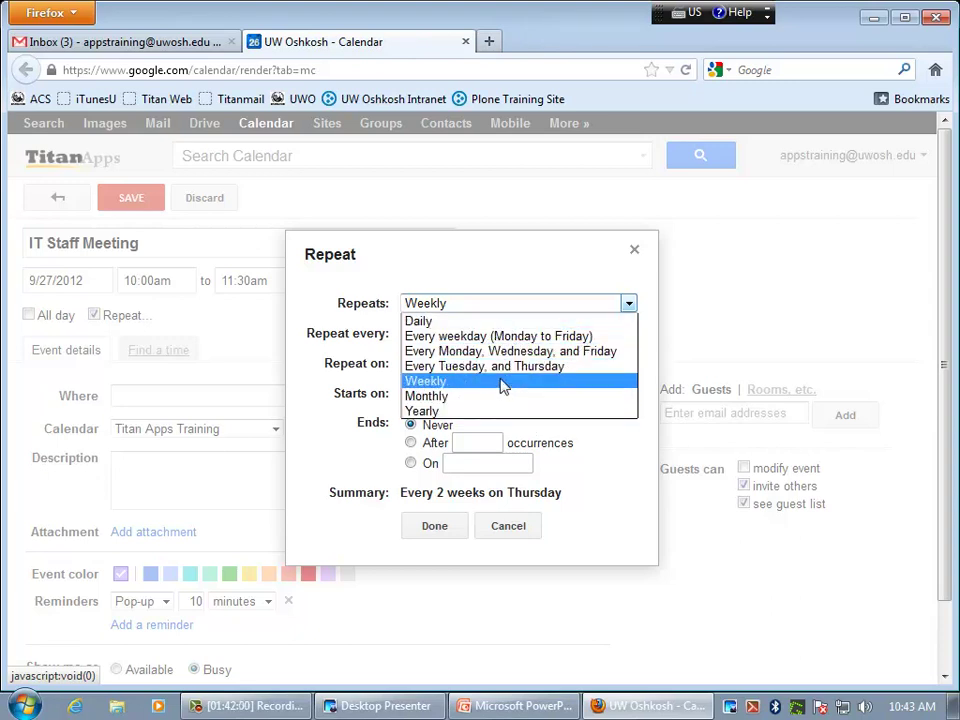
pyautogui.click(455, 300)
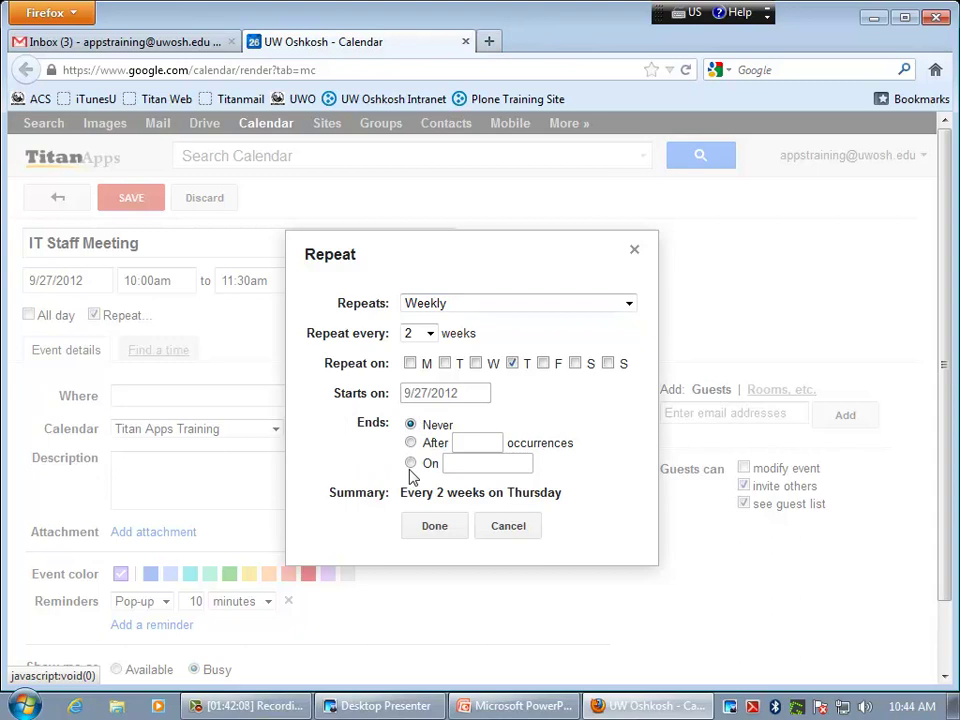
pyautogui.click(508, 526)
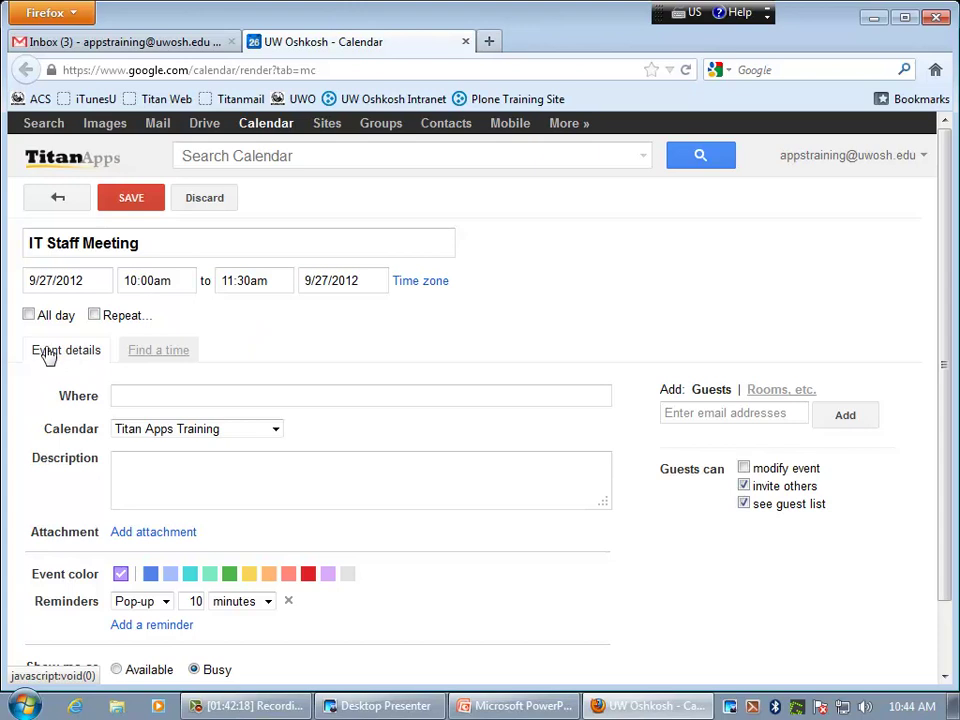
# - Enter D306 as the meeting location and move on to the empty Description box
pyautogui.click(222, 397)
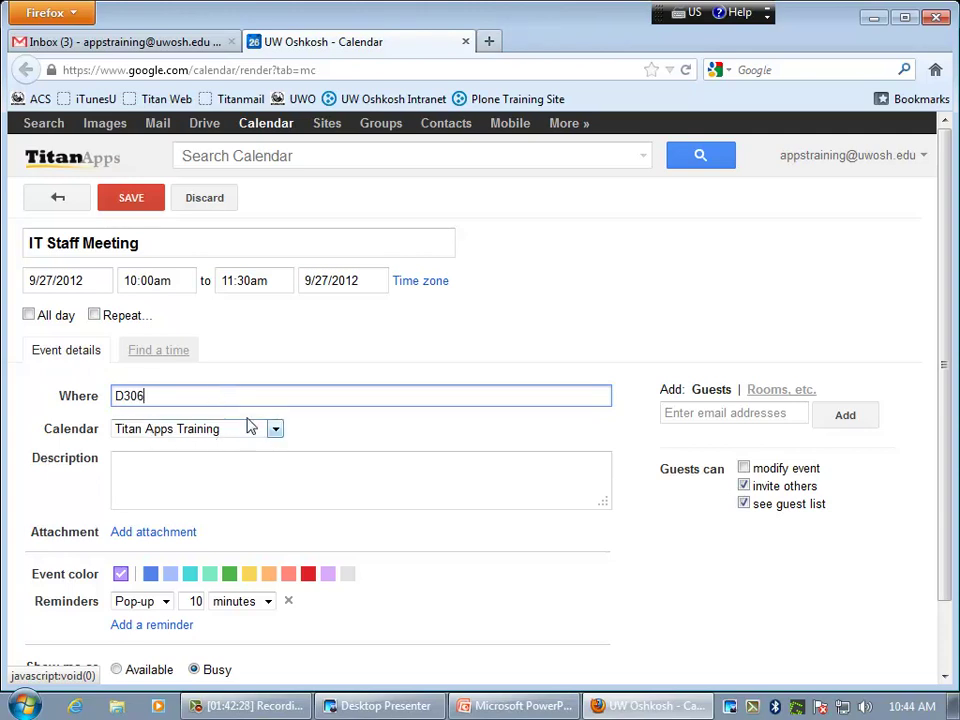
pyautogui.click(220, 484)
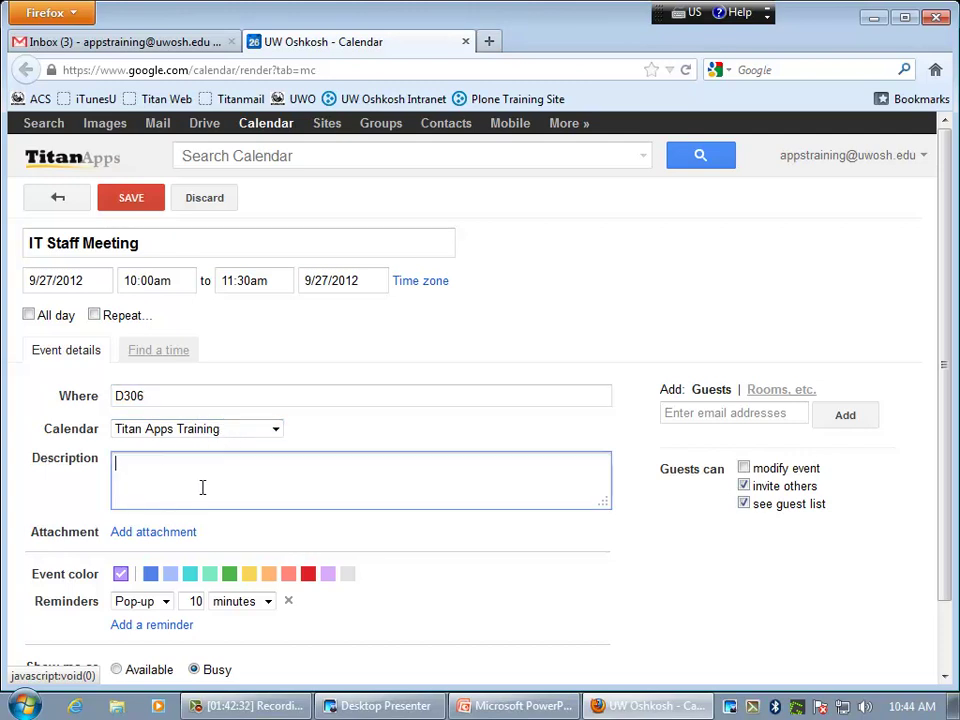
pyautogui.scroll(-1, 202, 487)
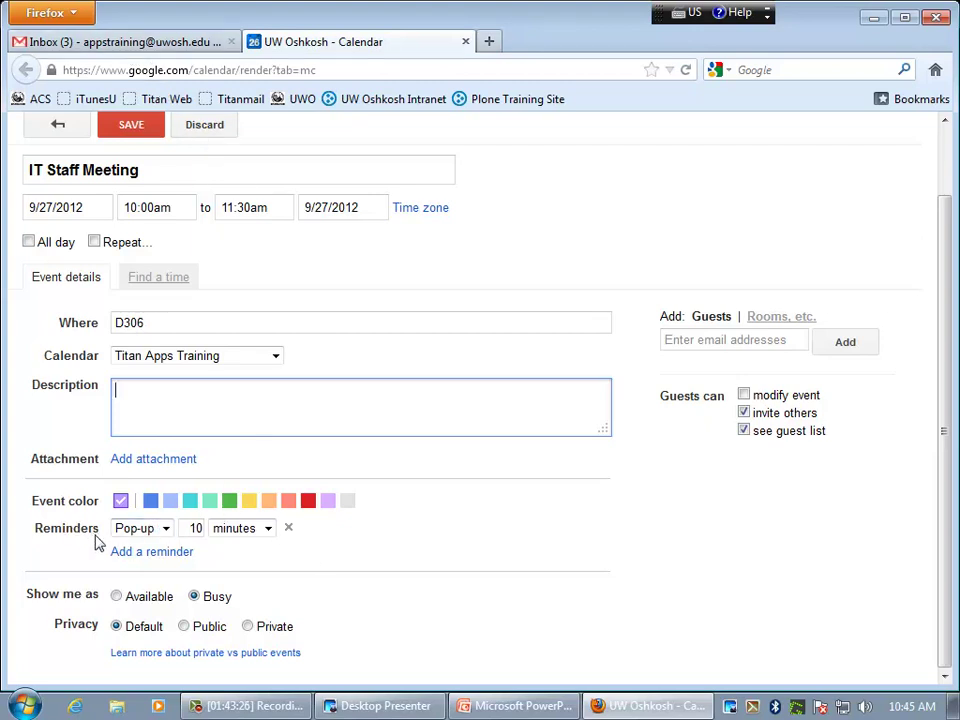
# - Change the existing reminder to an email 1 hour before, then delete it
pyautogui.click(166, 531)
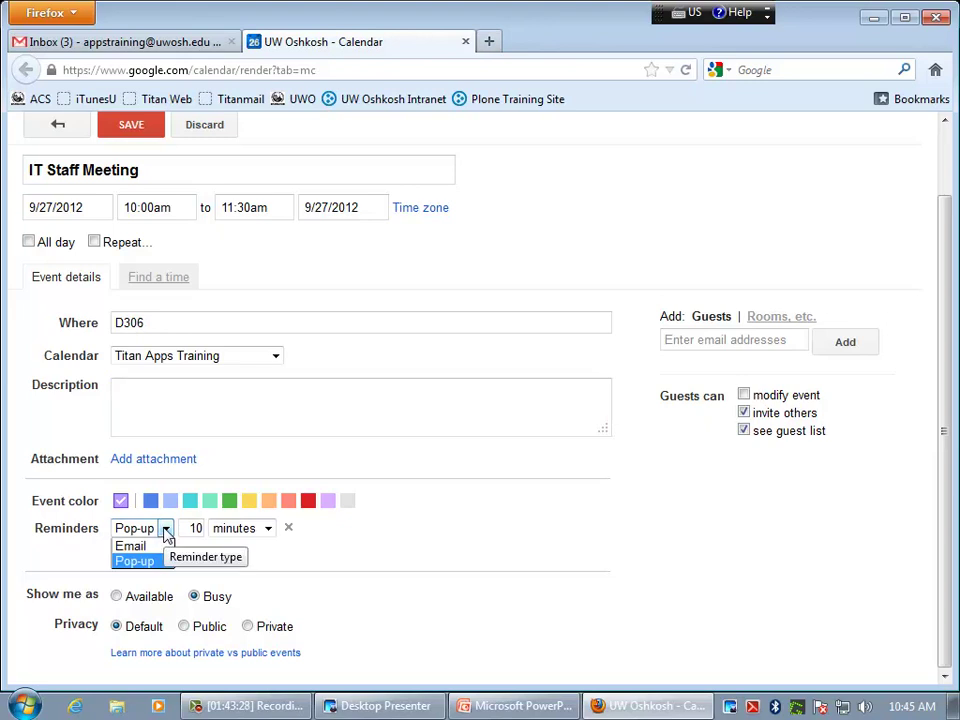
pyautogui.click(133, 546)
pyautogui.click(200, 521)
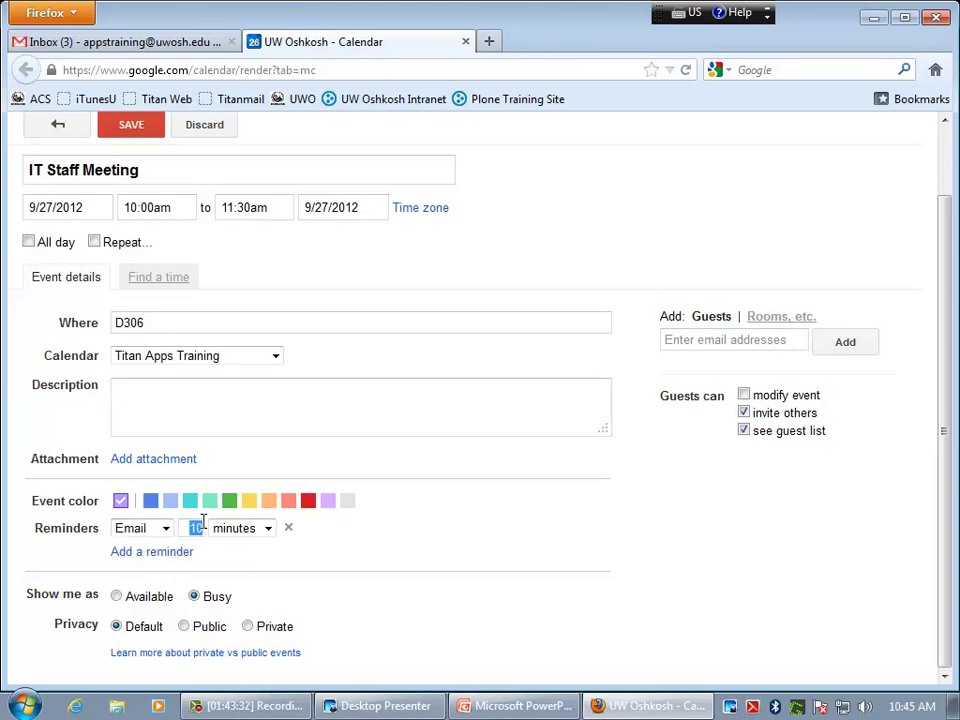
pyautogui.write('1')
pyautogui.click(228, 529)
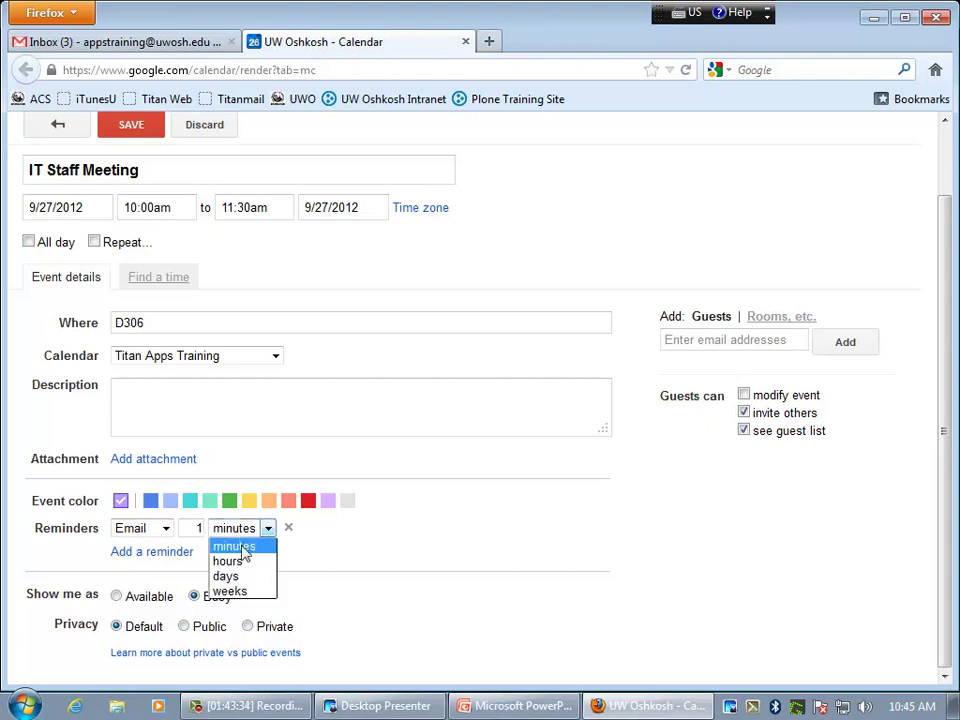
pyautogui.click(230, 562)
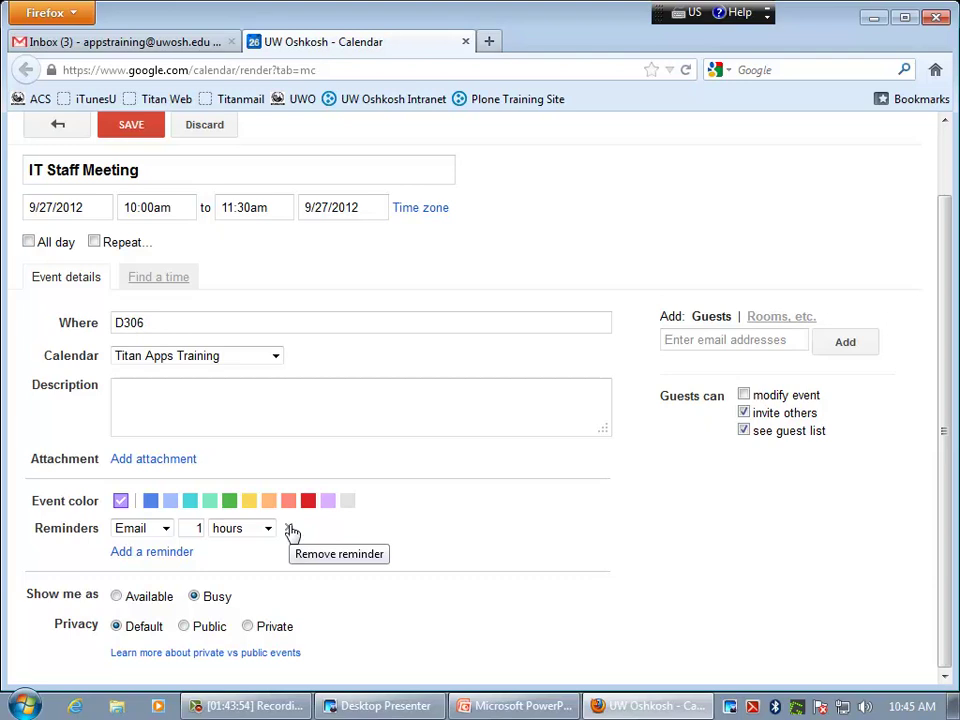
pyautogui.click(290, 530)
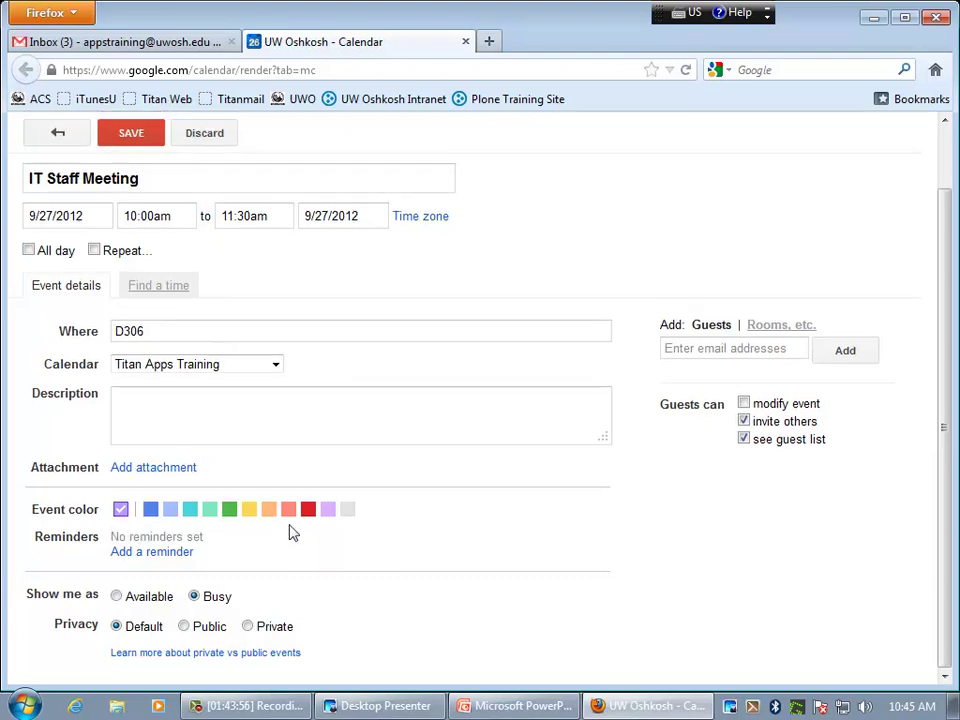
# - Add two reminders: a 10-minute pop-up and an email 1 hour before
pyautogui.click(155, 556)
pyautogui.click(156, 558)
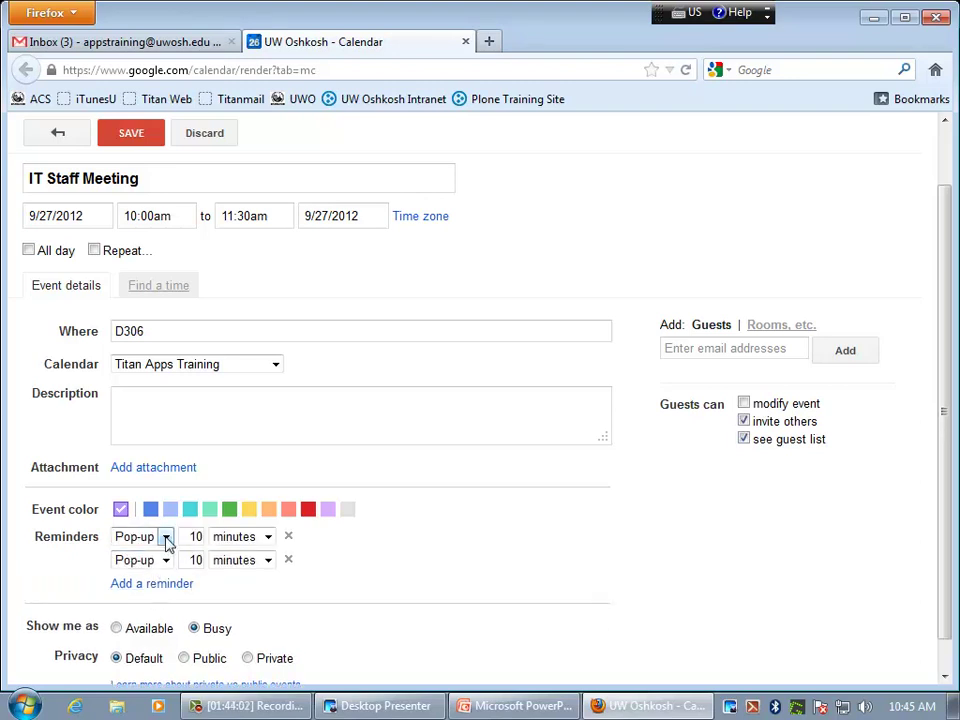
pyautogui.click(166, 560)
pyautogui.click(133, 574)
pyautogui.doubleClick(197, 560)
pyautogui.write('1')
pyautogui.click(241, 560)
pyautogui.click(237, 595)
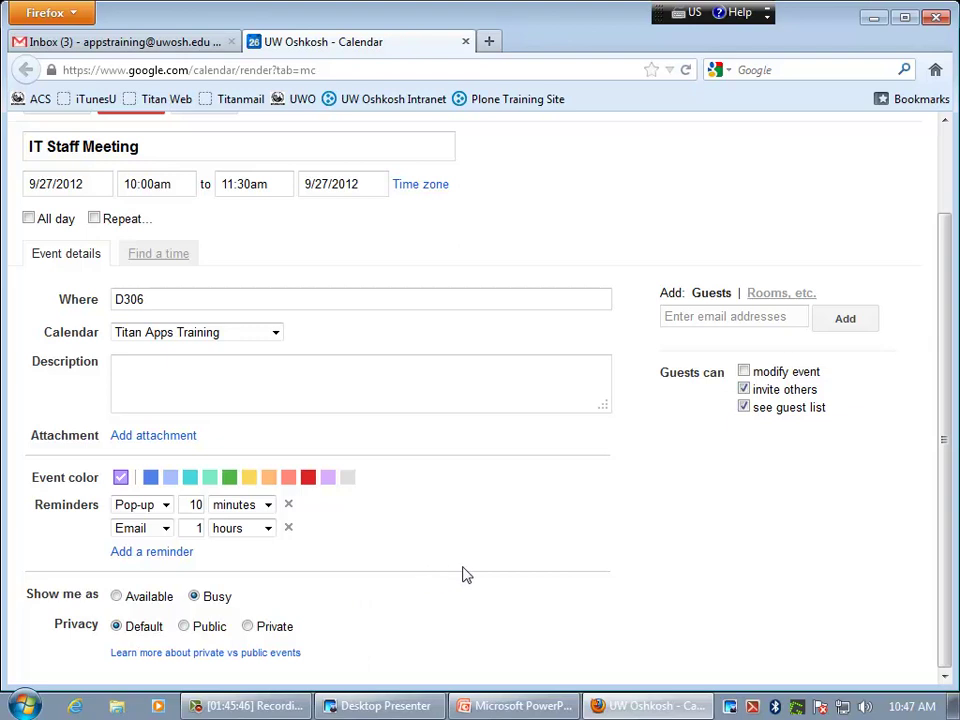
pyautogui.scroll(2, 463, 575)
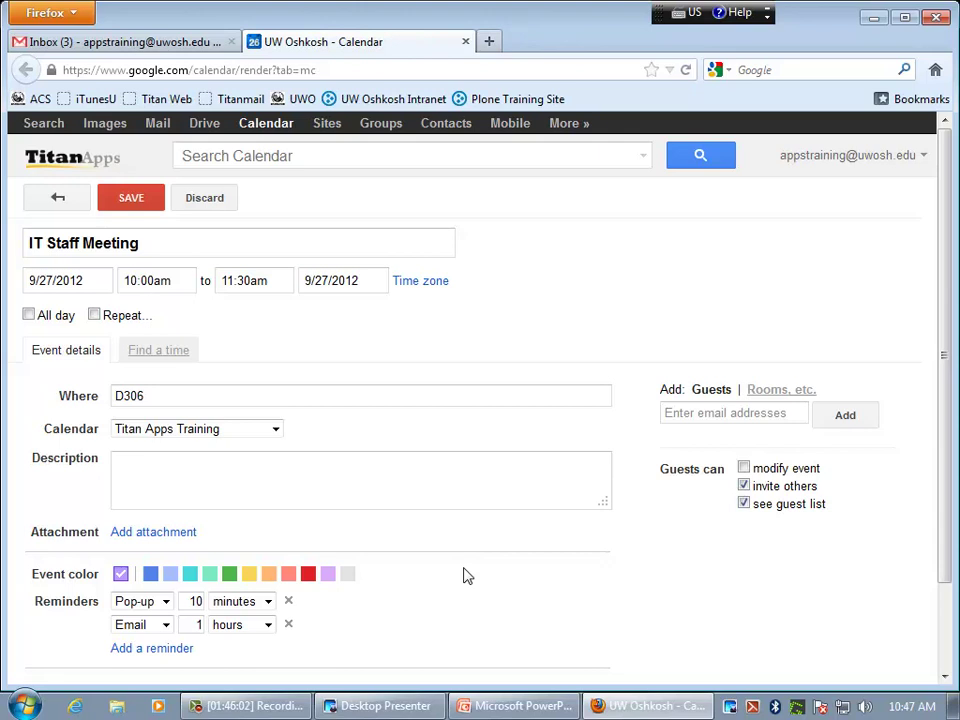
pyautogui.click(241, 396)
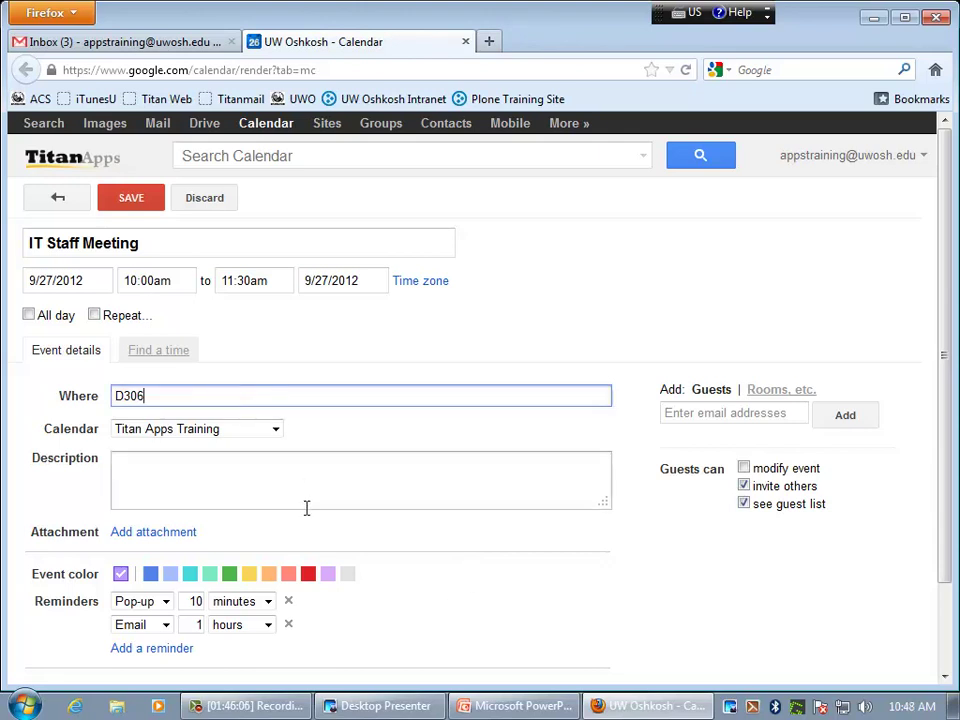
pyautogui.click(287, 482)
pyautogui.scroll(-2, 360, 510)
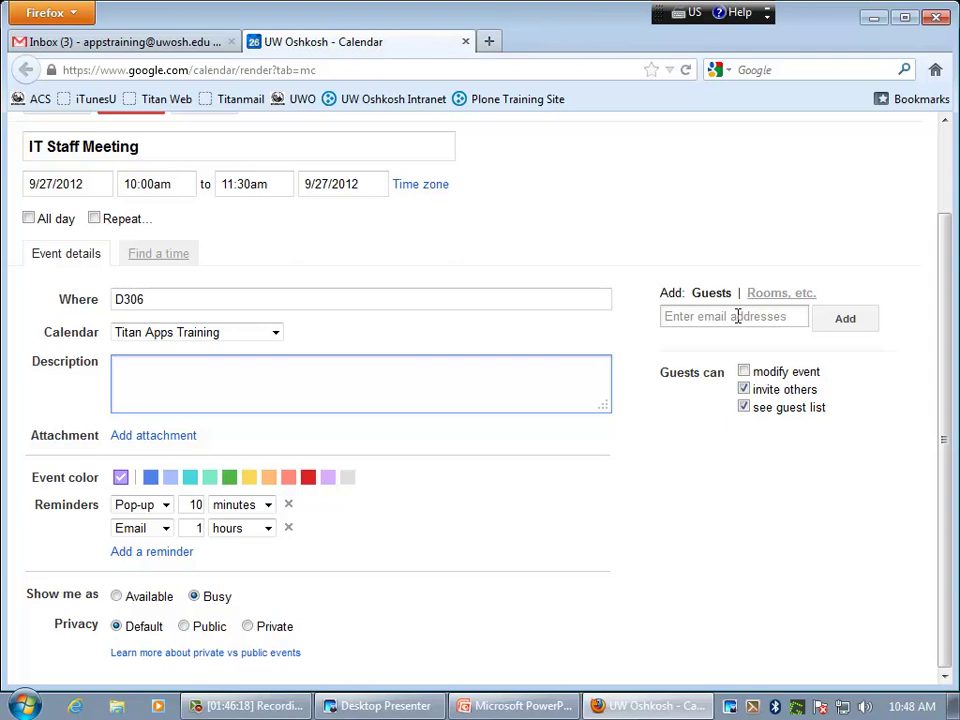
pyautogui.click(722, 317)
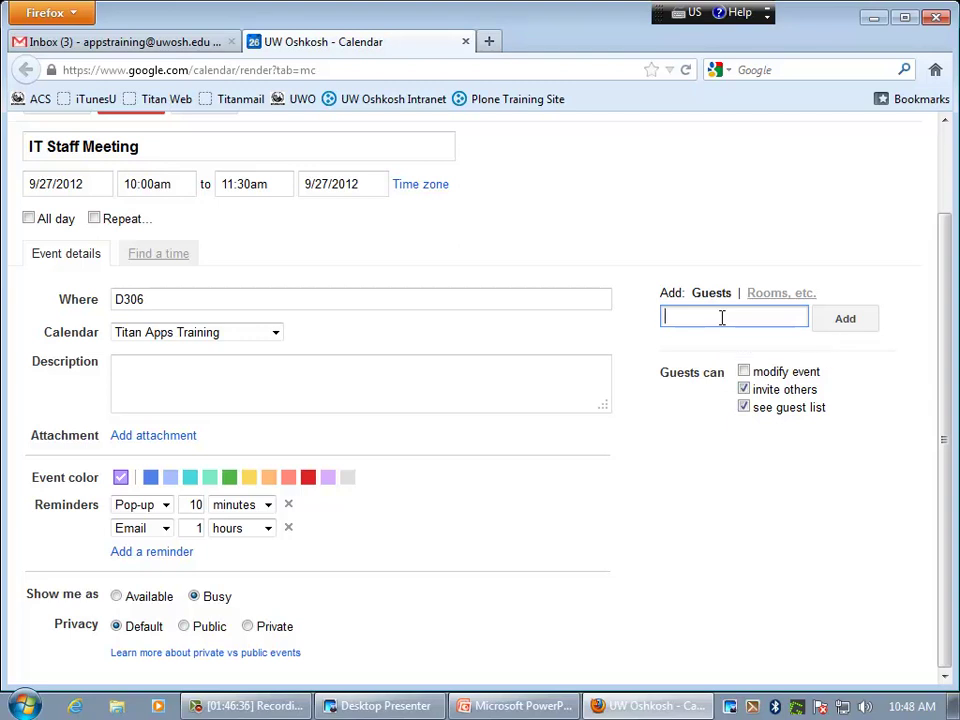
# - Invite the SIS List group plus one more coworker, and mark one guest optional
pyautogui.write('sis')
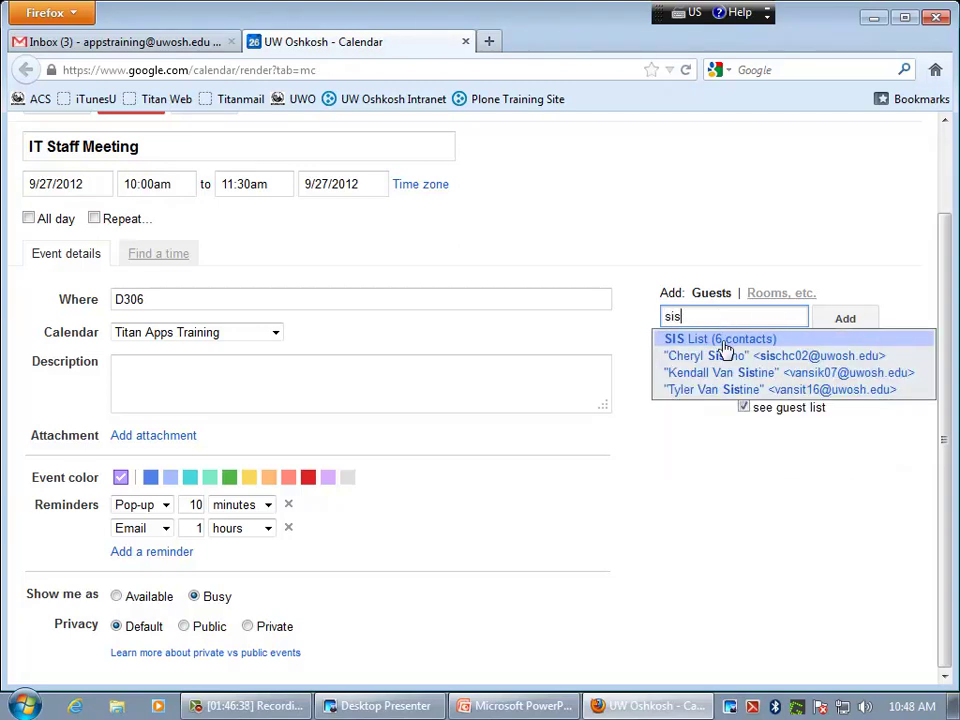
pyautogui.click(725, 342)
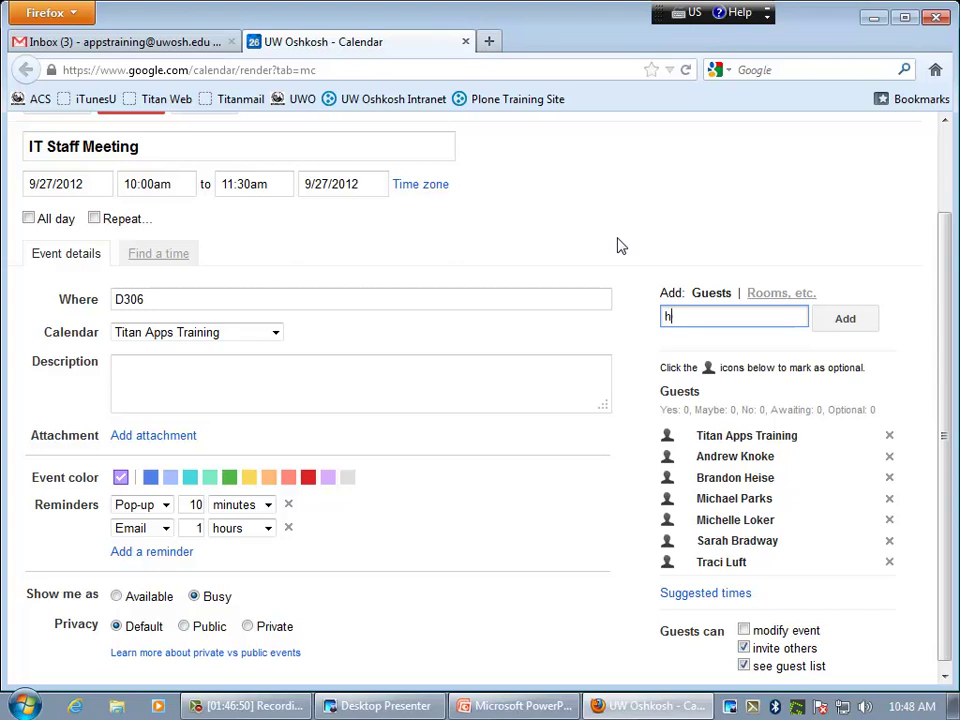
pyautogui.write('hal')
pyautogui.press('BackSpace')
pyautogui.press('BackSpace')
pyautogui.press('BackSpace')
pyautogui.write('knaa')
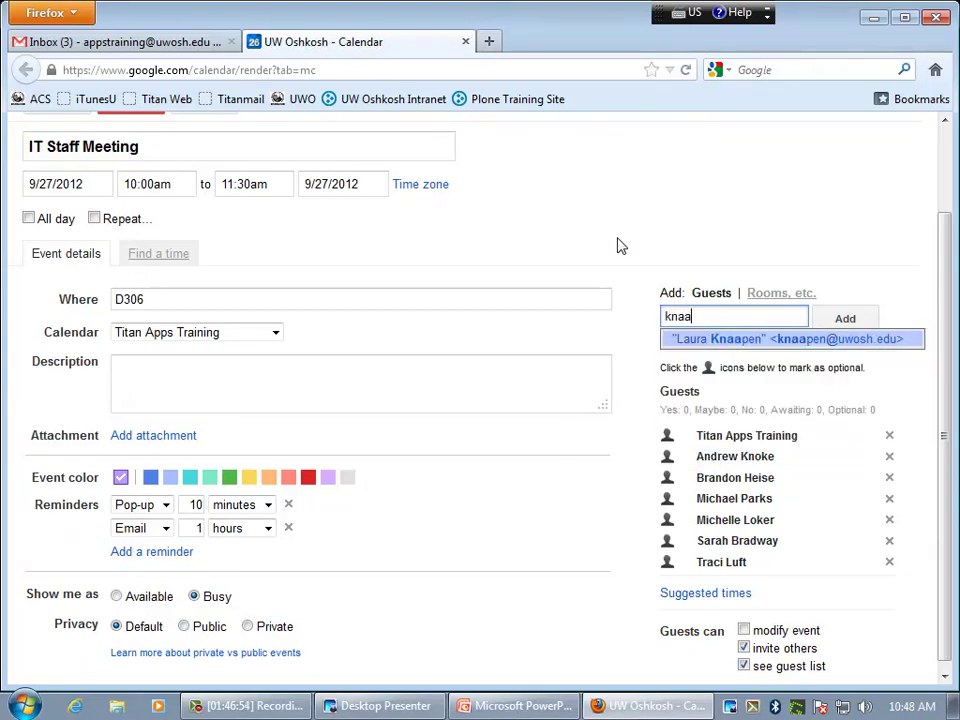
pyautogui.click(731, 341)
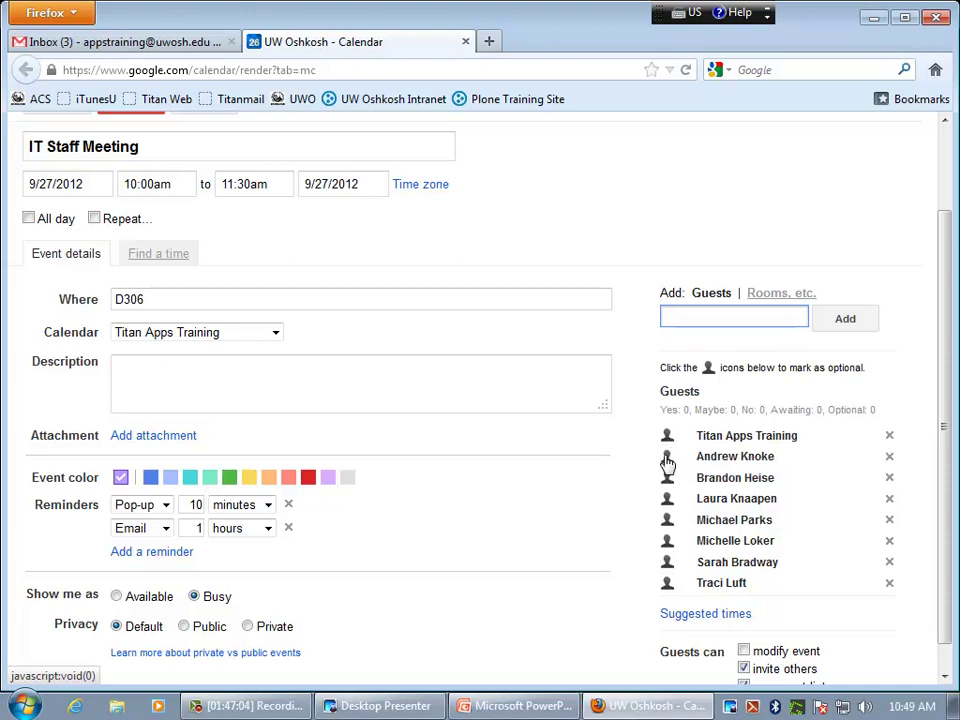
pyautogui.click(667, 457)
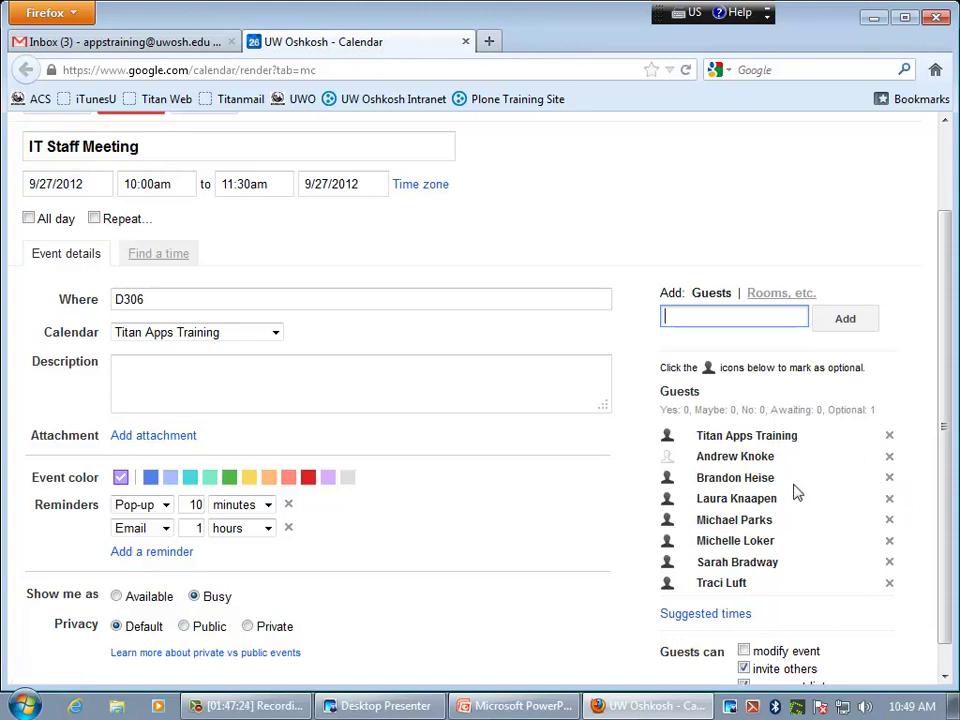
# - Remove the optional guest and other attendees, leaving three invitees plus the organizer
pyautogui.scroll(-2, 795, 490)
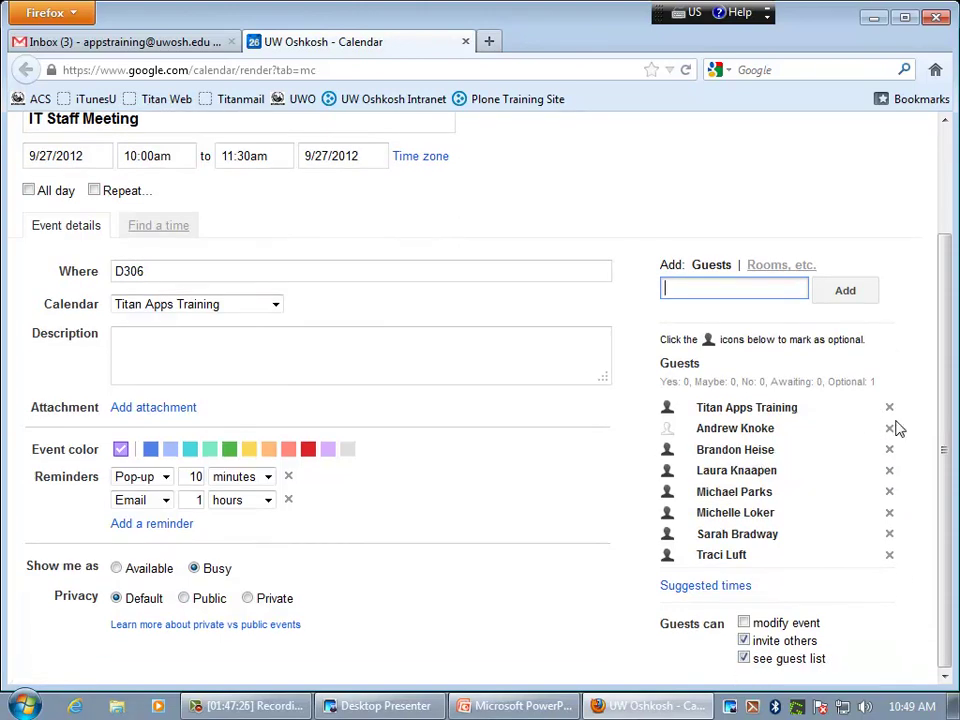
pyautogui.click(890, 429)
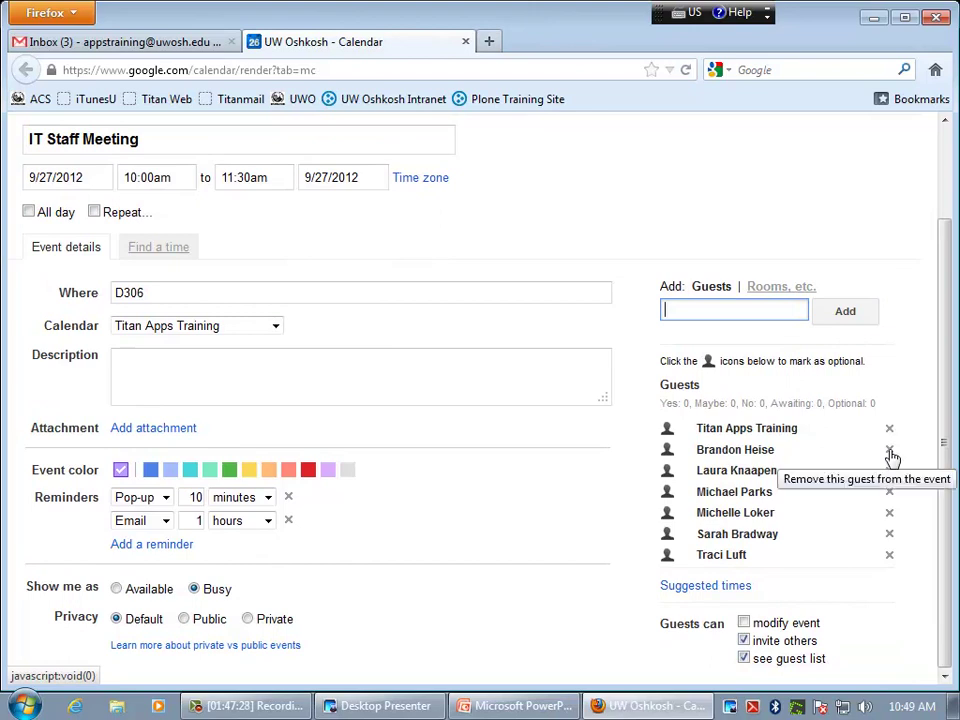
pyautogui.click(890, 492)
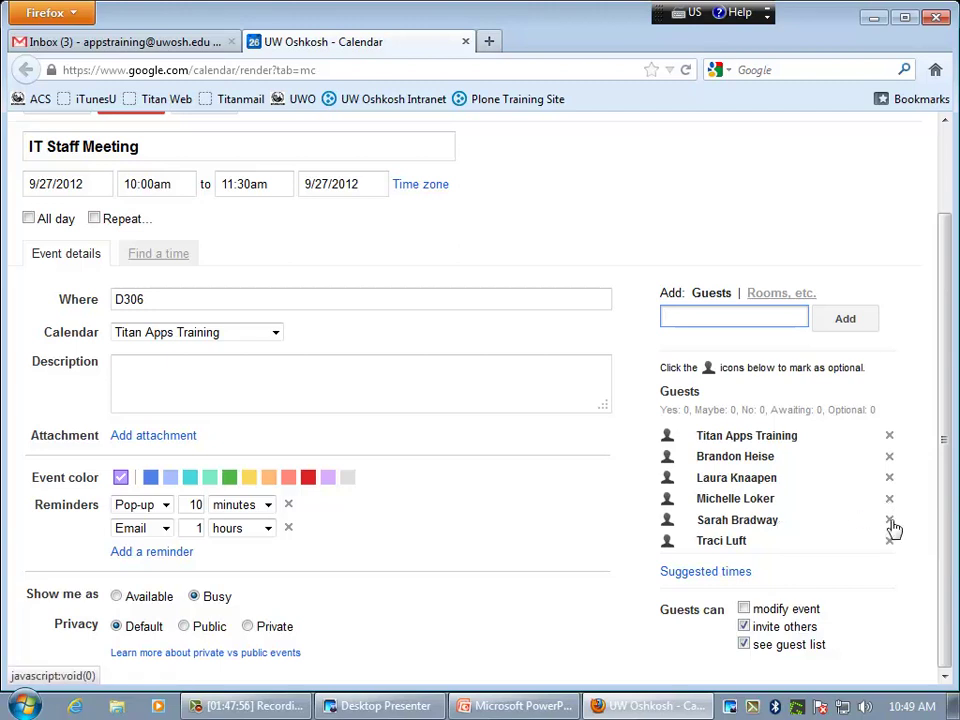
pyautogui.click(890, 521)
pyautogui.click(891, 521)
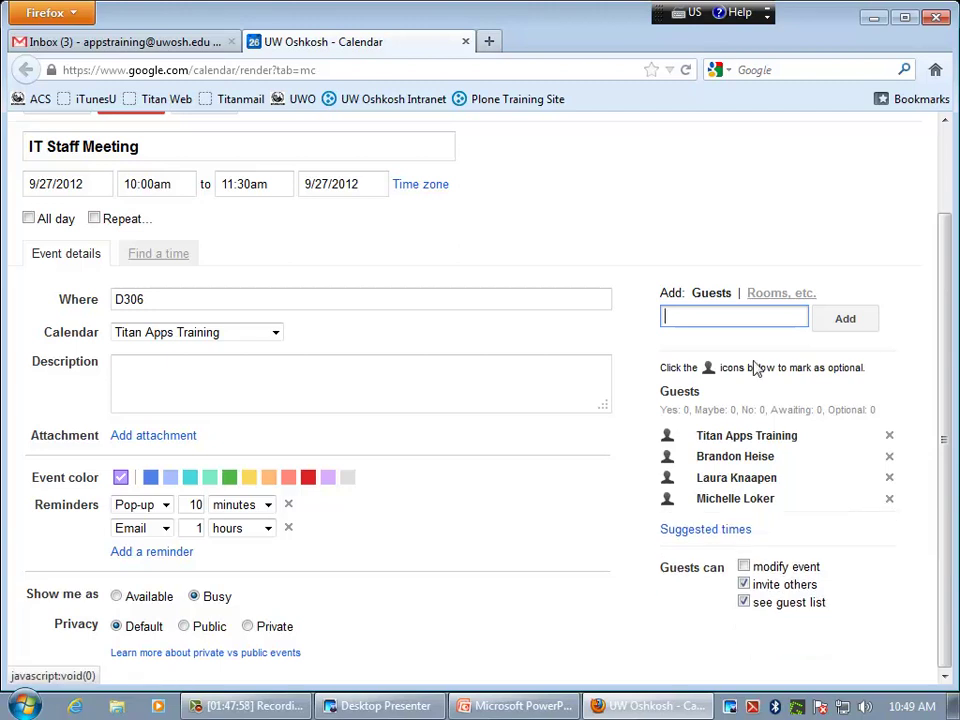
# - Search the colleague's name in Add Guests and add them back to the meeting
pyautogui.write('t')
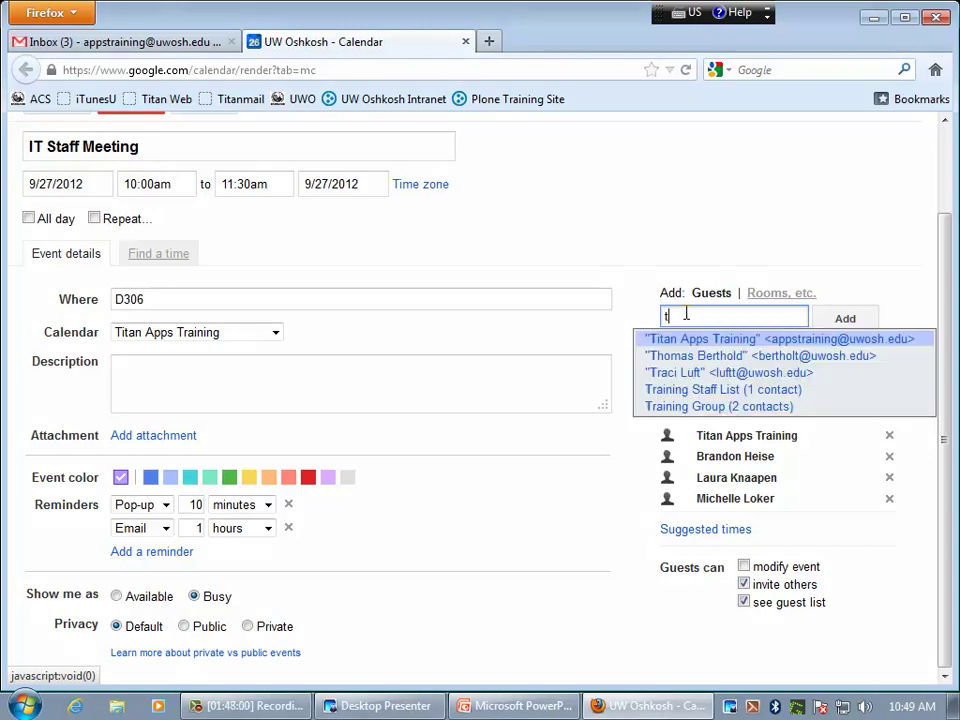
pyautogui.write('rac')
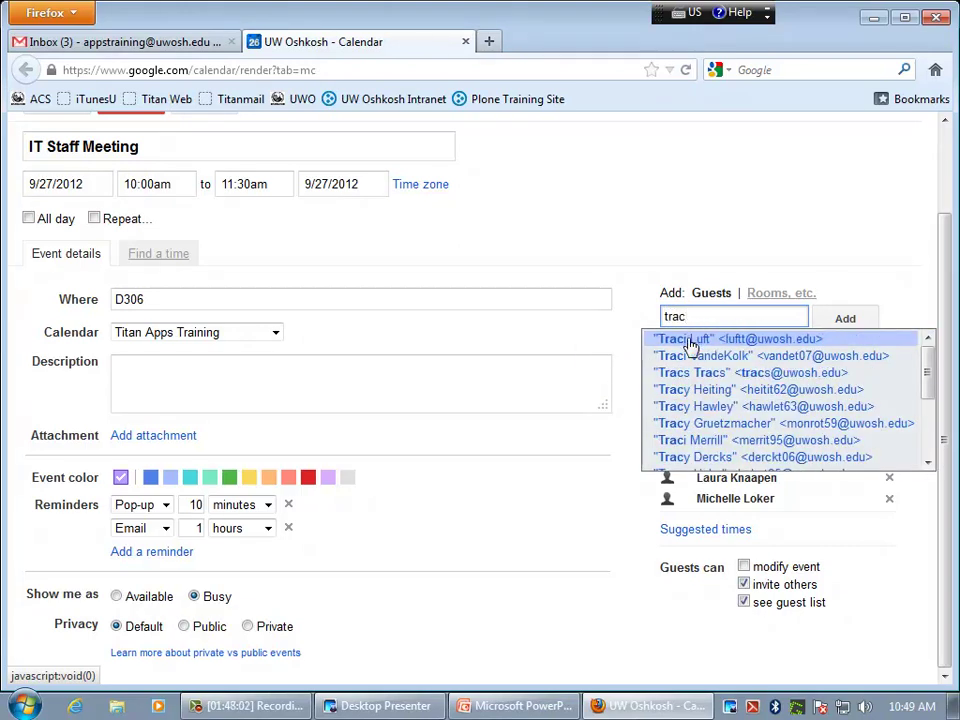
pyautogui.click(668, 338)
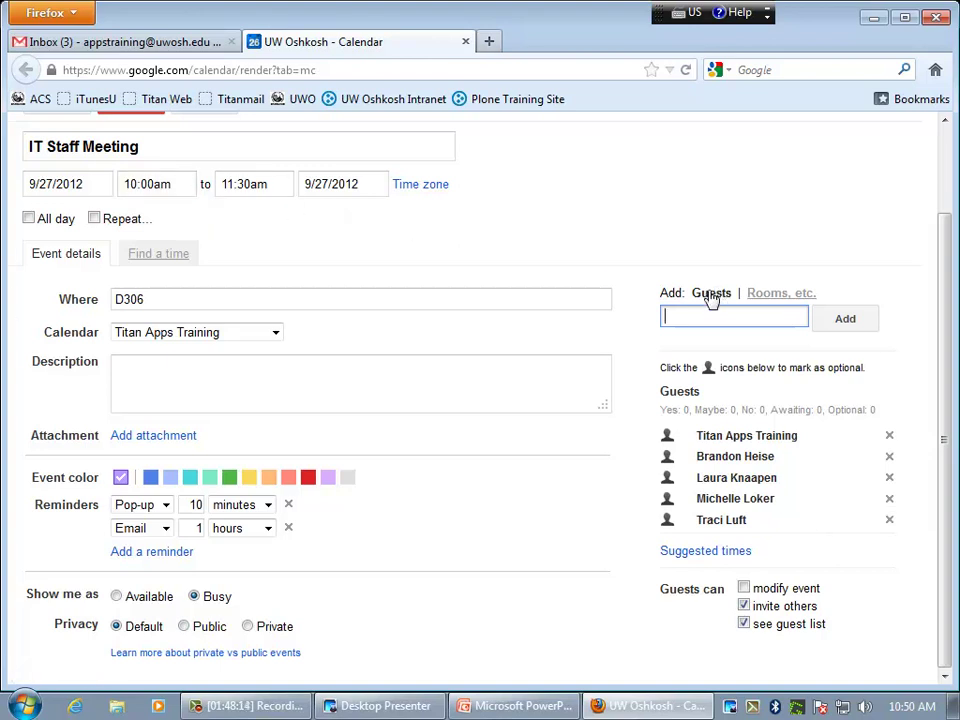
pyautogui.click(711, 552)
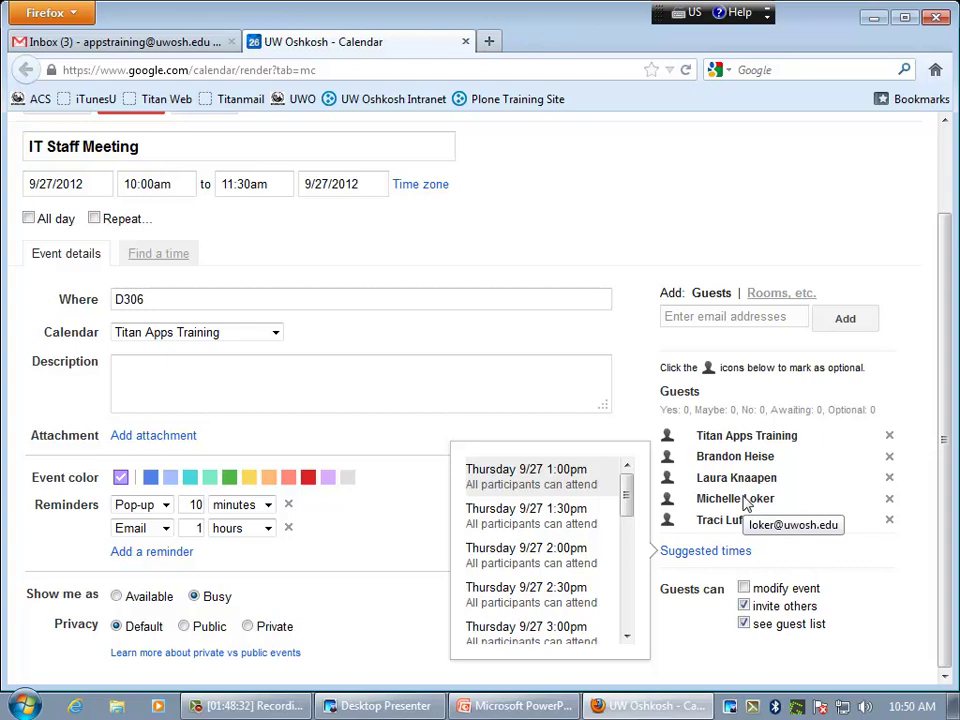
pyautogui.click(640, 426)
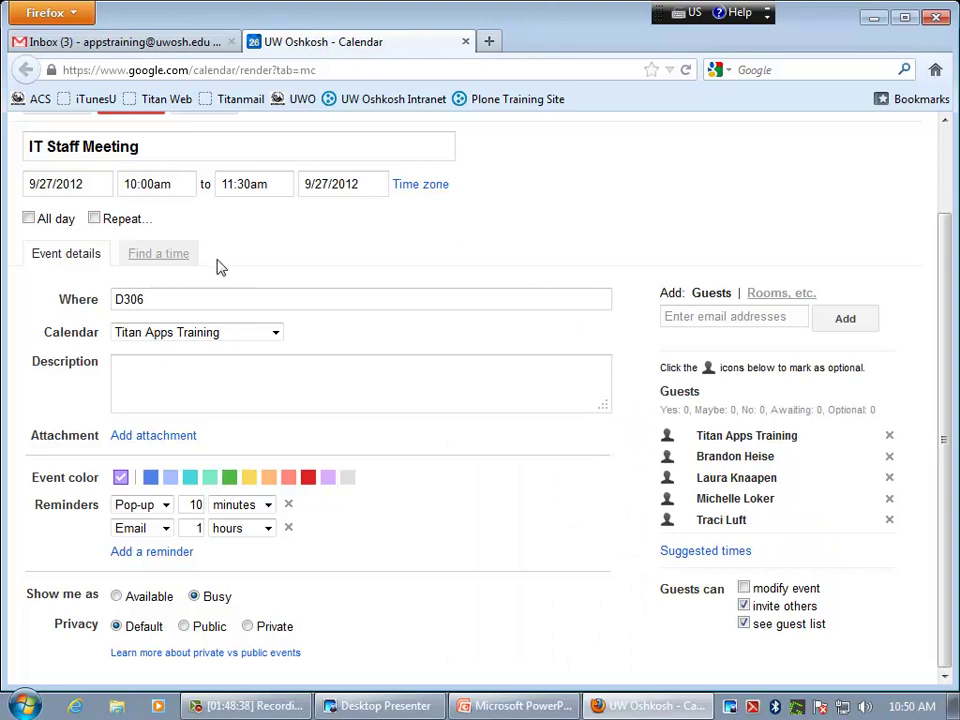
# - View guests' busy times in Find a time as a week grid for Oct 1–5, 2012
pyautogui.click(162, 259)
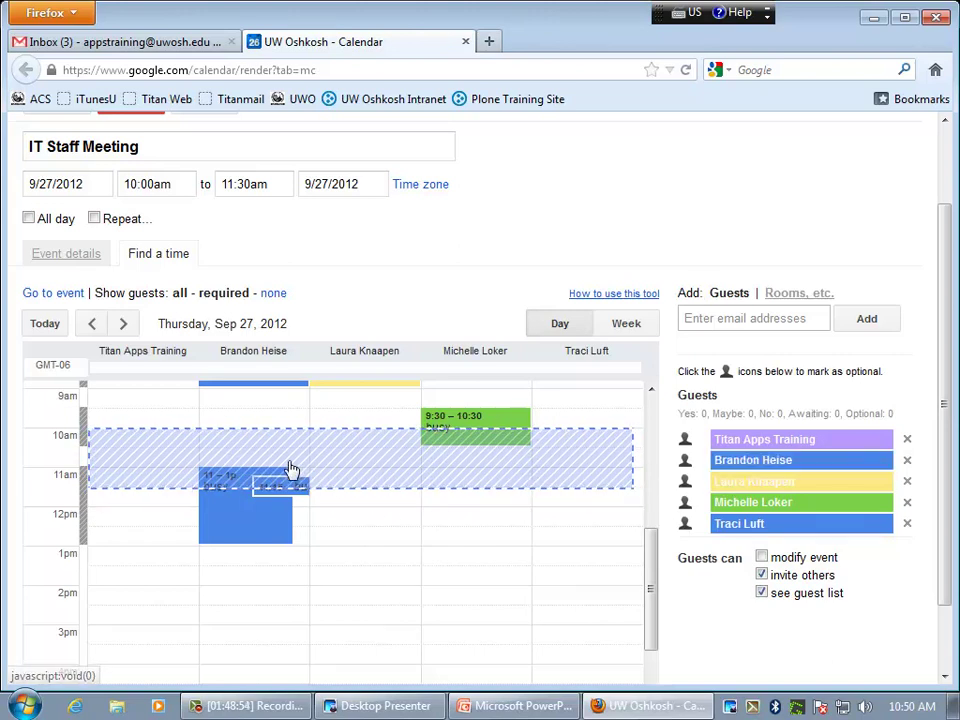
pyautogui.moveTo(281, 484)
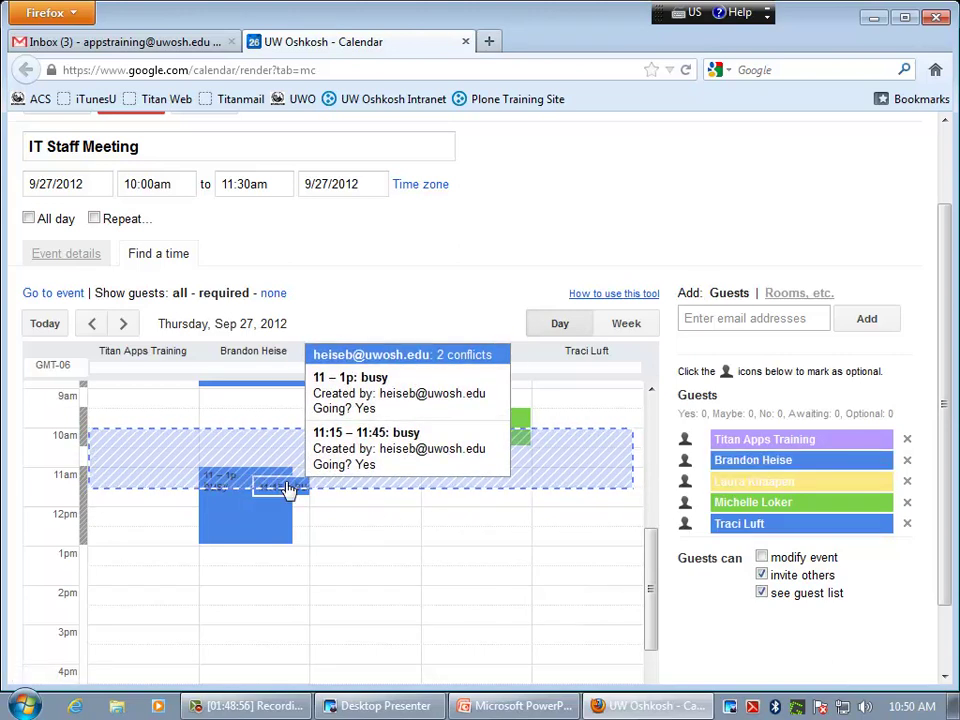
pyautogui.moveTo(237, 513)
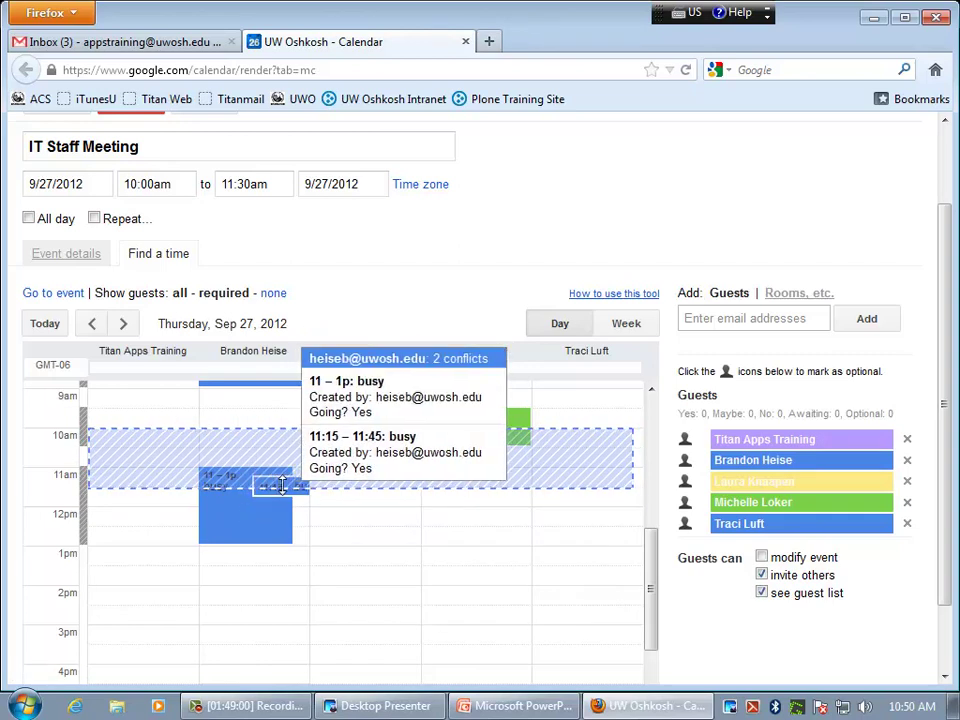
pyautogui.moveTo(476, 442)
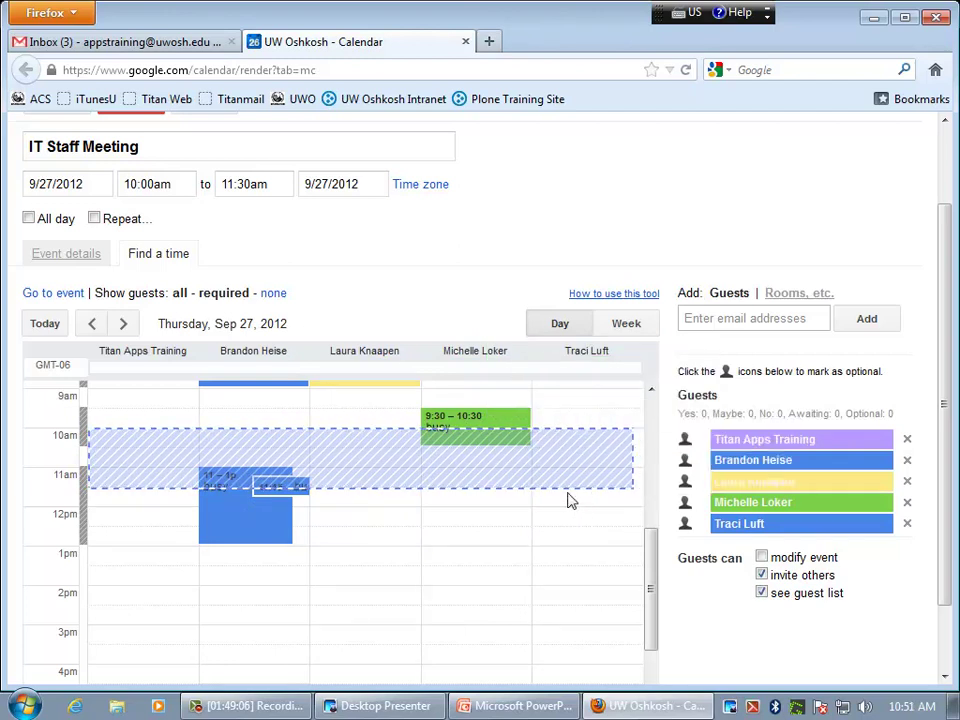
pyautogui.click(626, 325)
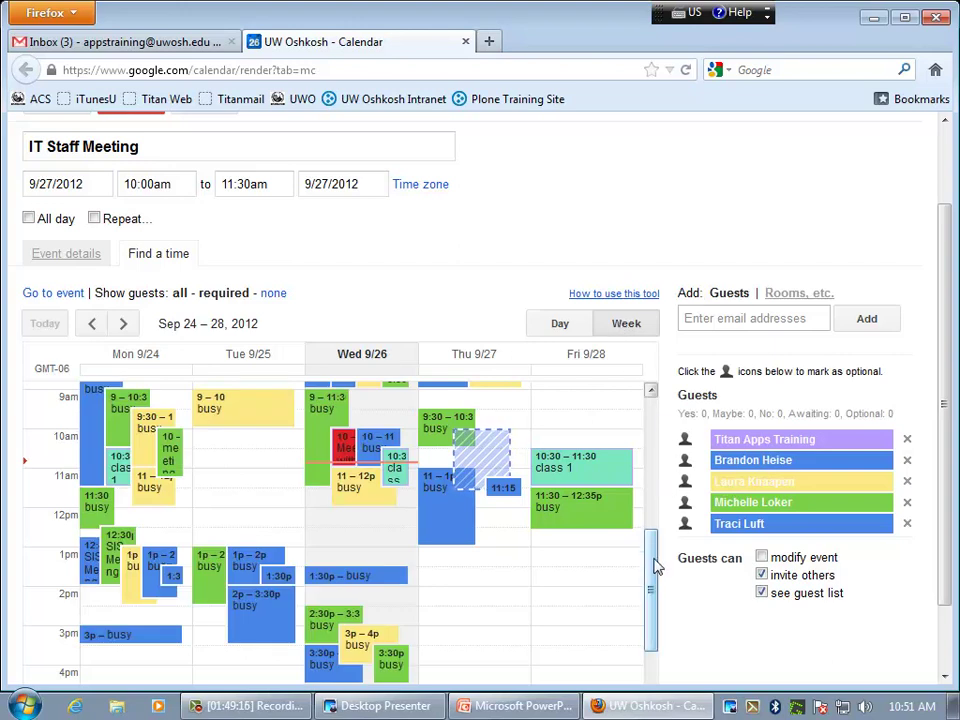
pyautogui.moveTo(658, 562); pyautogui.dragTo(665, 503)
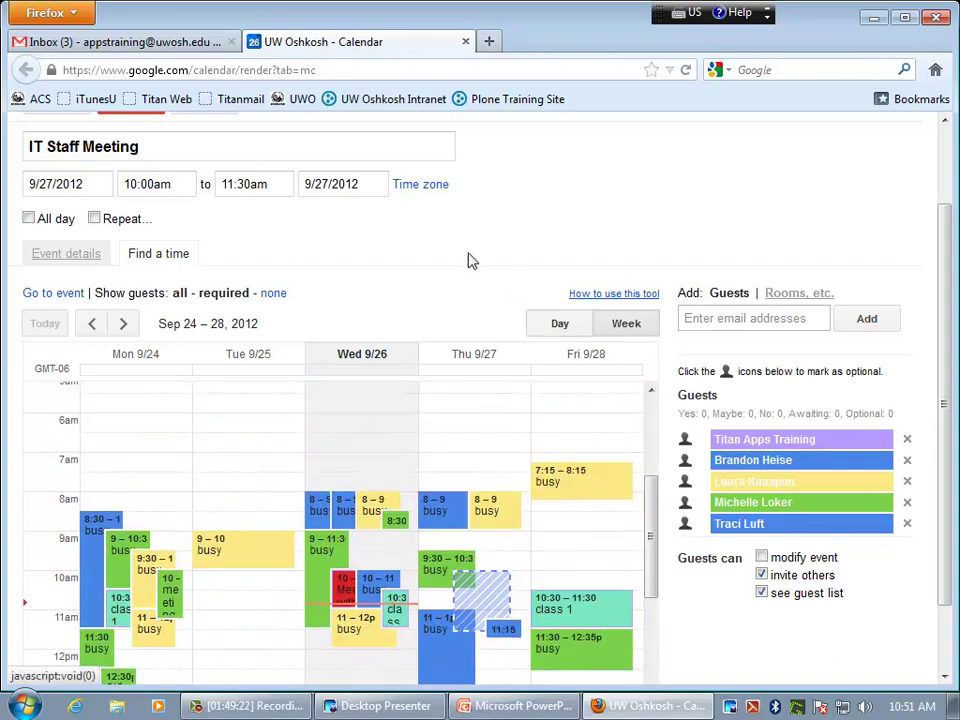
pyautogui.click(123, 324)
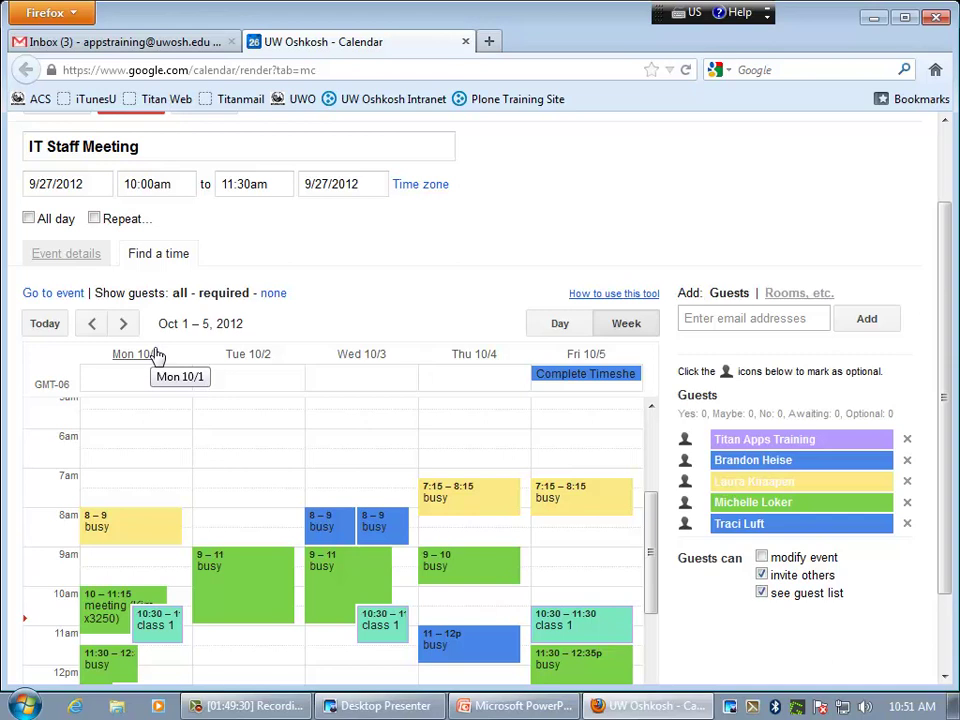
# - Return to the IT Staff Meeting details and toggle guests' modify-event permission on, then off
pyautogui.click(58, 253)
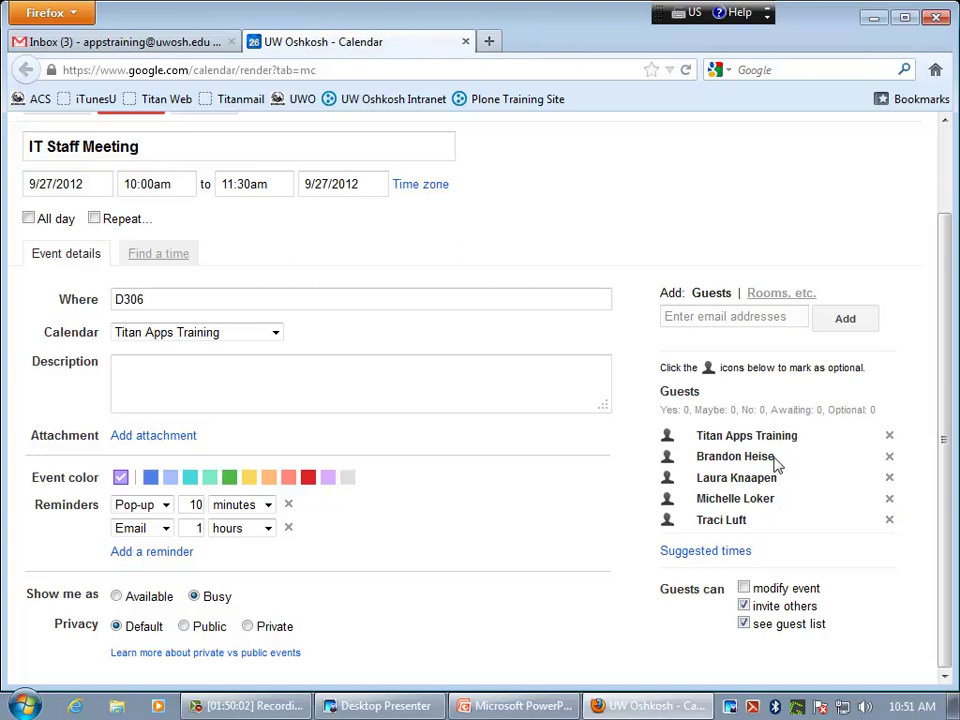
pyautogui.click(744, 588)
pyautogui.click(744, 589)
# - Book room d301 for the IT Staff Meeting, replacing D306 as its location
pyautogui.click(781, 295)
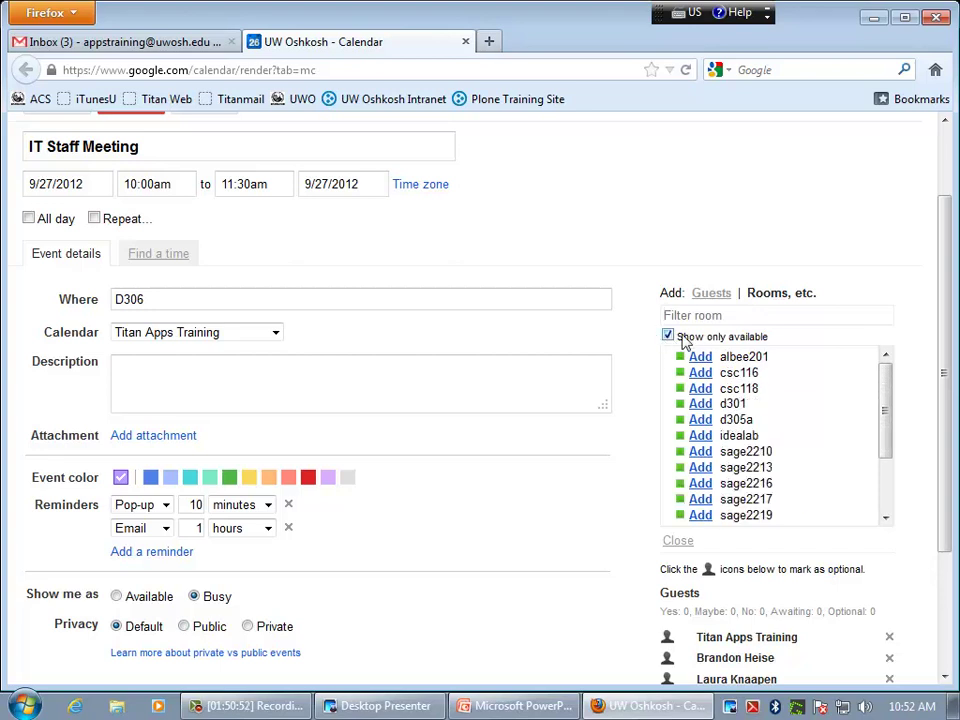
pyautogui.moveTo(881, 381); pyautogui.dragTo(889, 381)
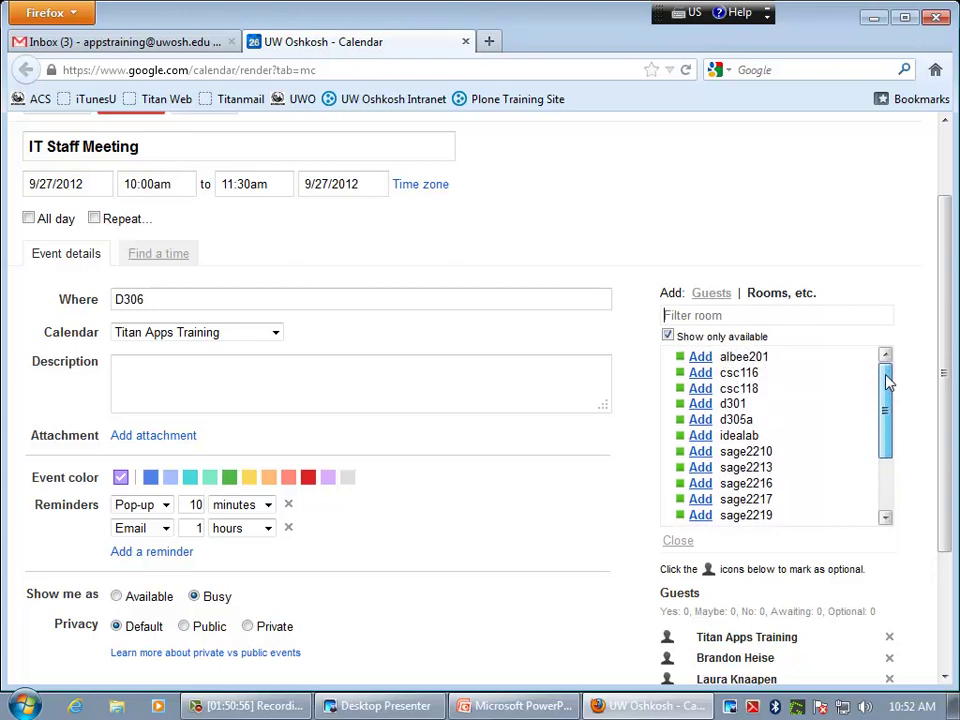
pyautogui.click(702, 406)
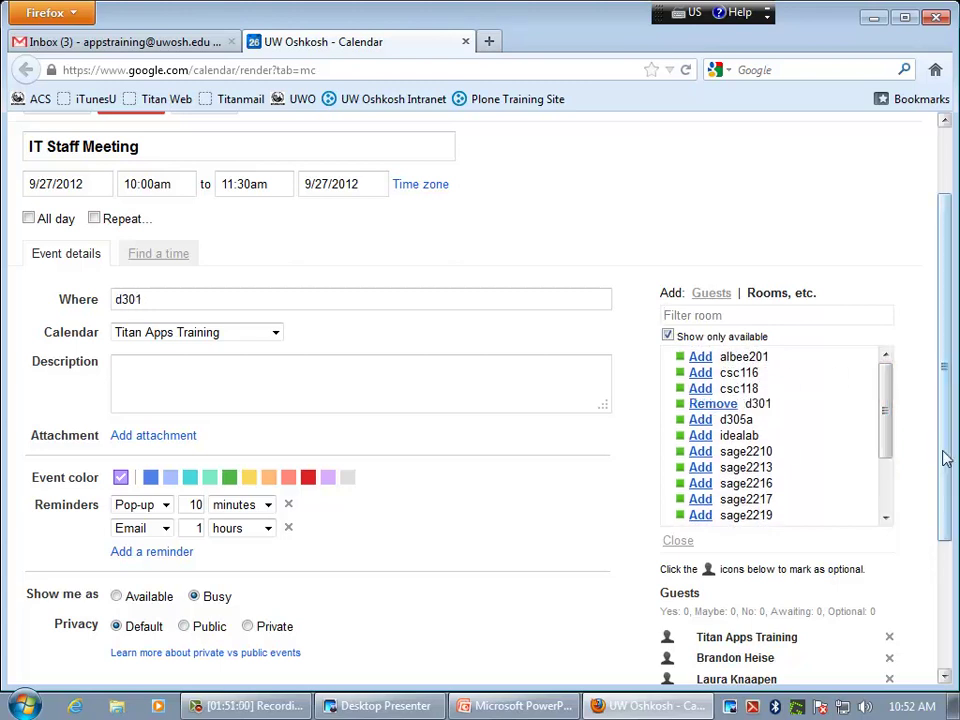
pyautogui.scroll(-4, 943, 519)
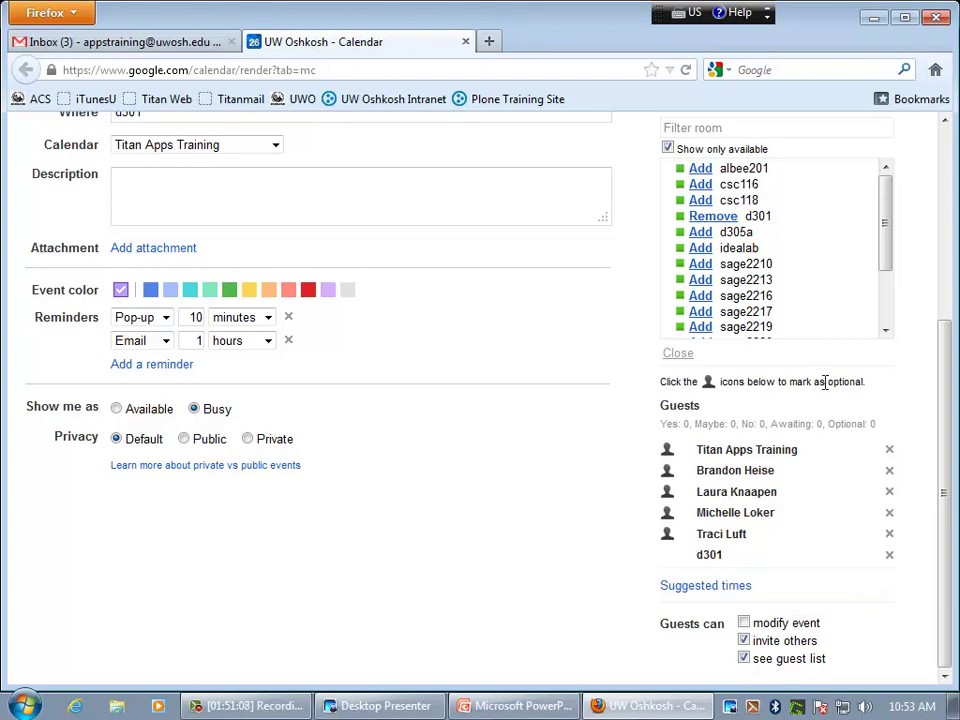
pyautogui.moveTo(947, 360); pyautogui.dragTo(944, 318)
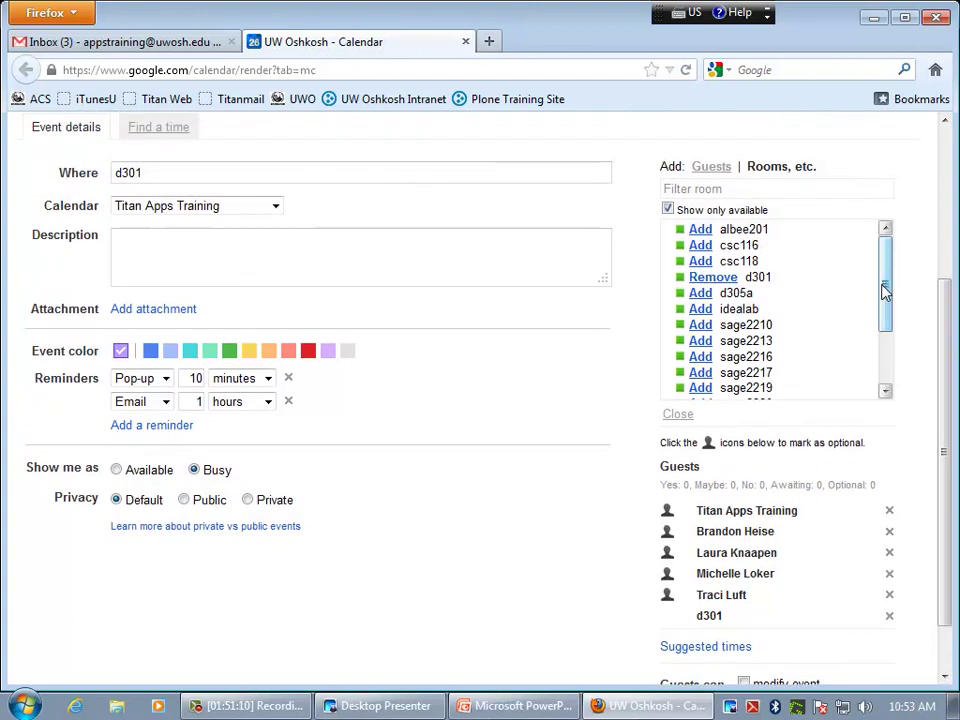
pyautogui.moveTo(884, 300); pyautogui.dragTo(885, 272)
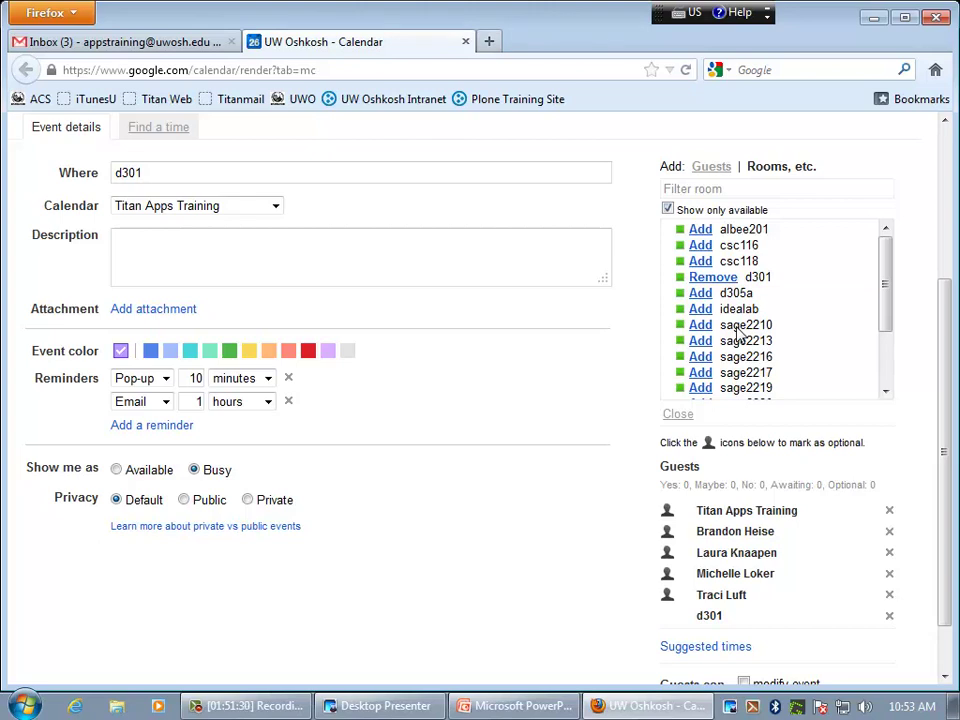
pyautogui.moveTo(889, 294); pyautogui.dragTo(885, 288)
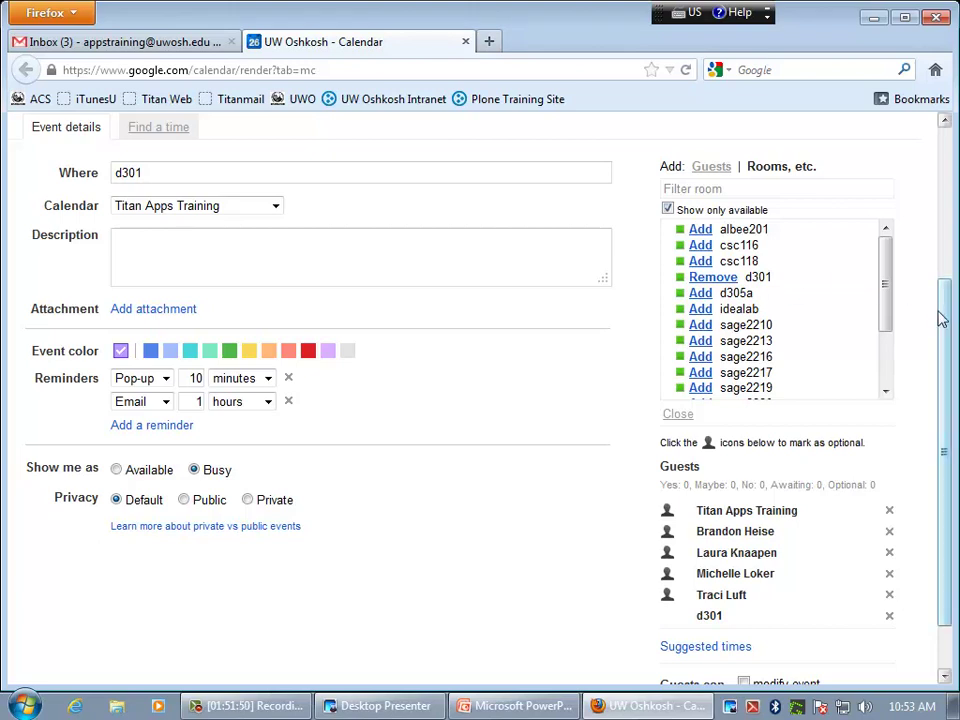
pyautogui.moveTo(944, 322); pyautogui.dragTo(944, 343)
pyautogui.scroll(5, 944, 343)
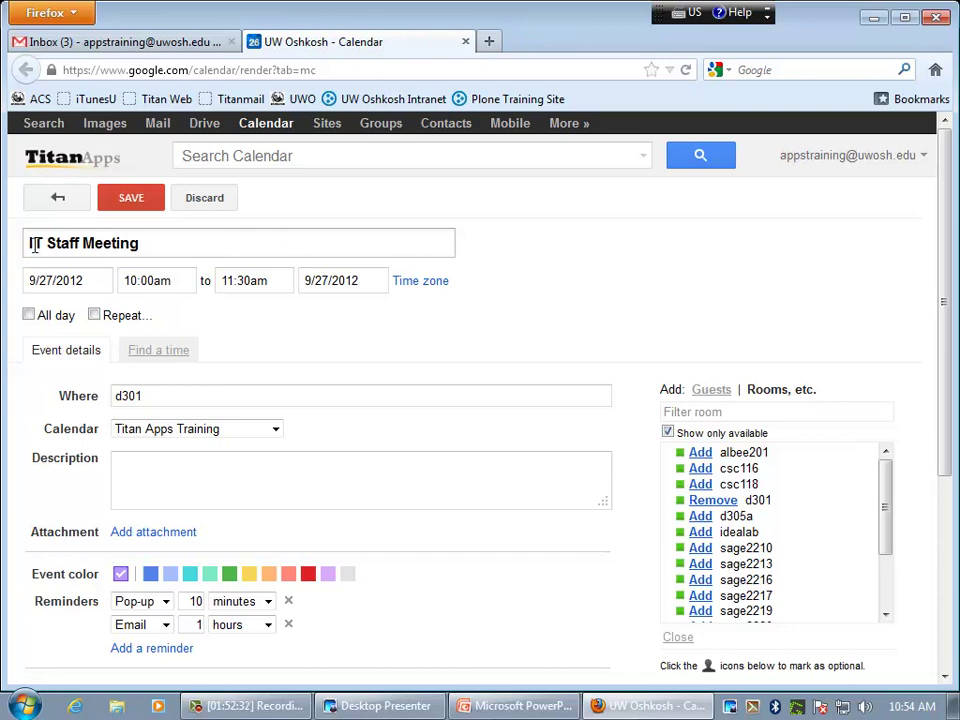
# - Throw away the IT Staff Meeting's unsaved edits and return to the Sep 24–28 week
pyautogui.moveTo(948, 406); pyautogui.dragTo(392, 227)
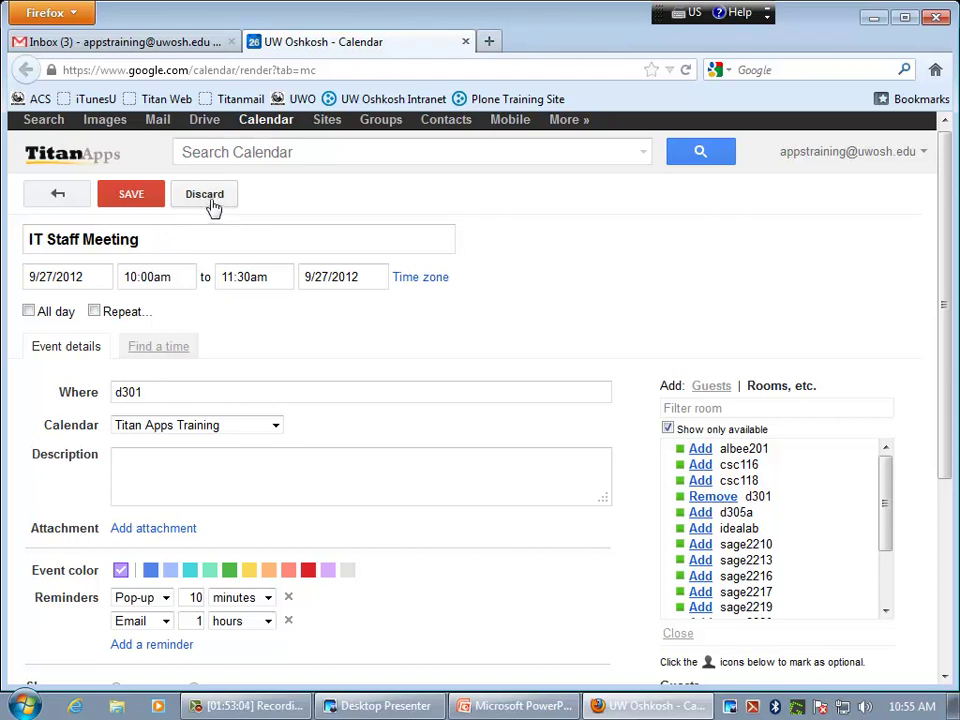
pyautogui.click(207, 196)
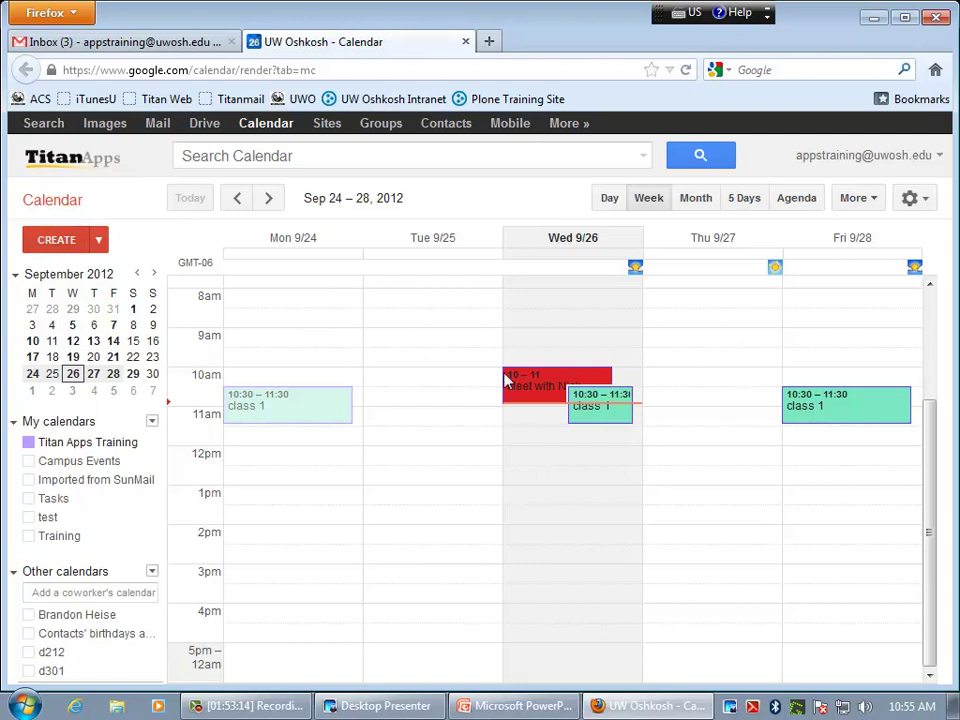
# - Check Friday's class 1 editor without changes, then show its 10:30–11:30am Sage 1220 details card
pyautogui.click(893, 418)
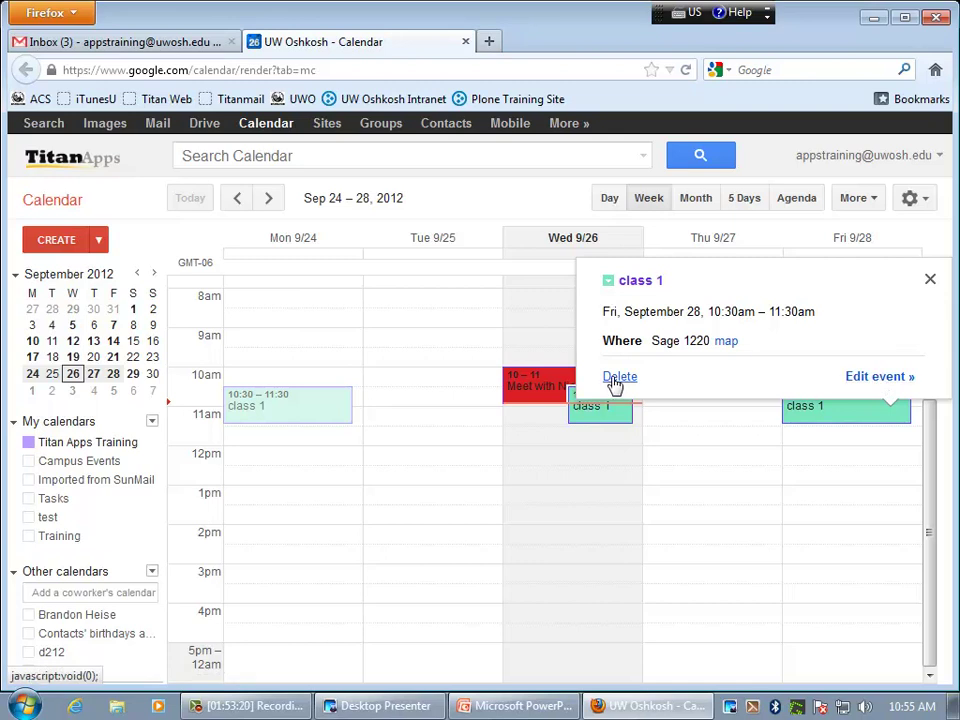
pyautogui.click(888, 386)
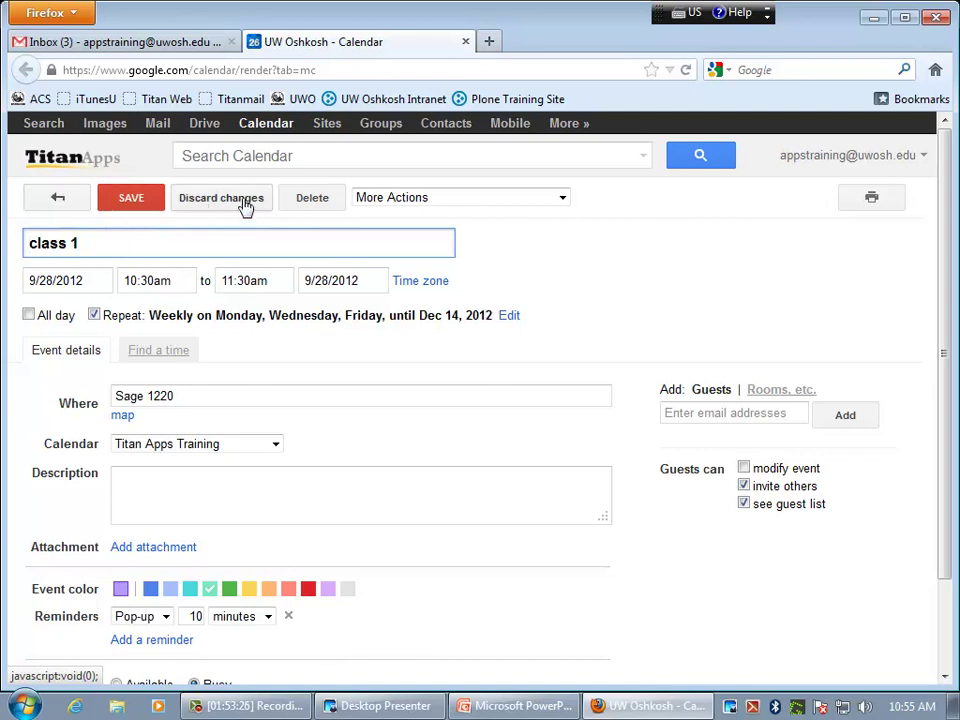
pyautogui.click(59, 199)
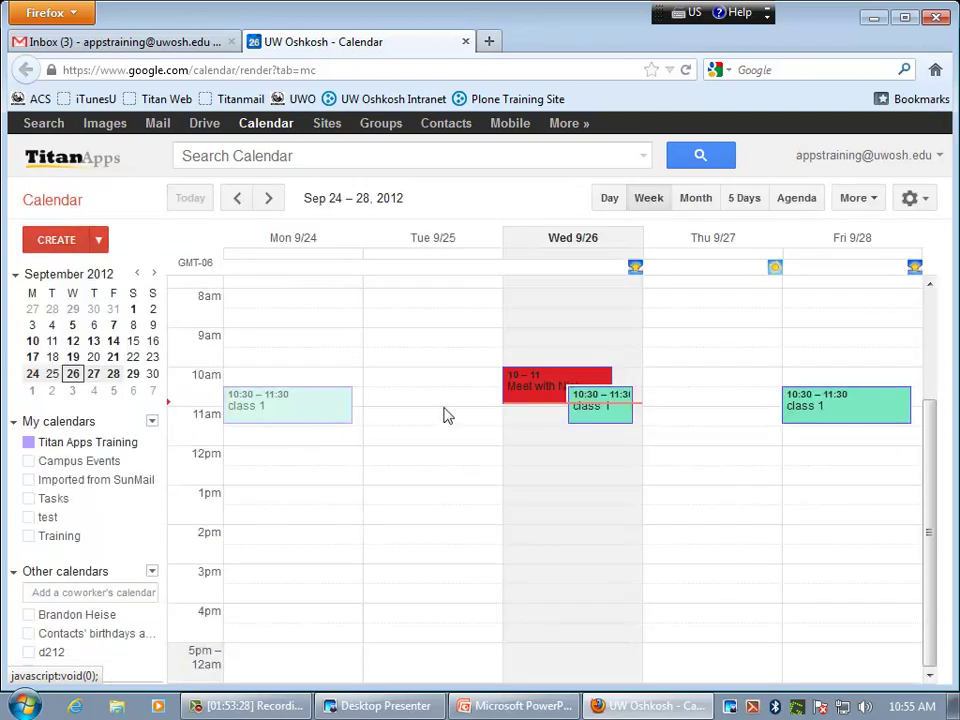
pyautogui.click(846, 419)
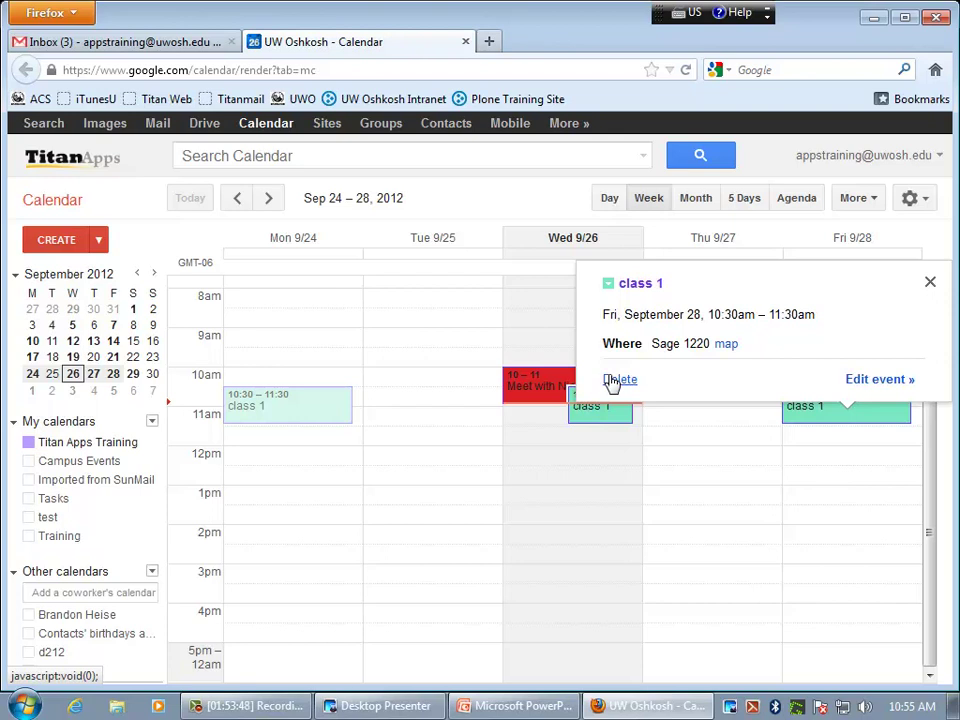
pyautogui.click(836, 418)
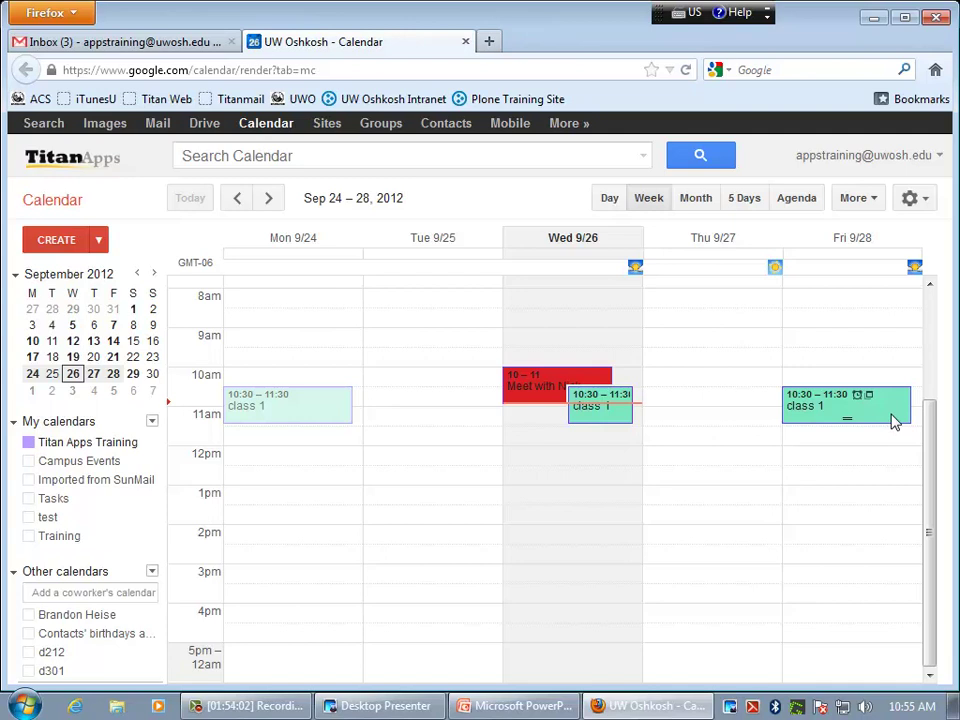
pyautogui.click(893, 418)
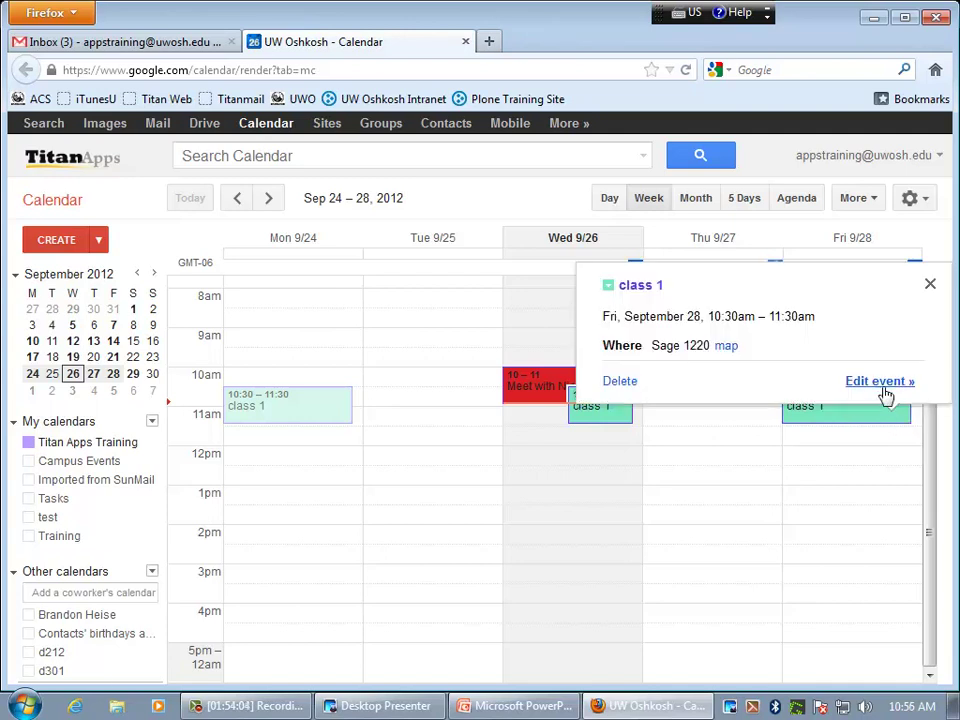
# - Remove room albee12 from the class 1 event, then leave and discard the change
pyautogui.click(870, 381)
pyautogui.click(781, 389)
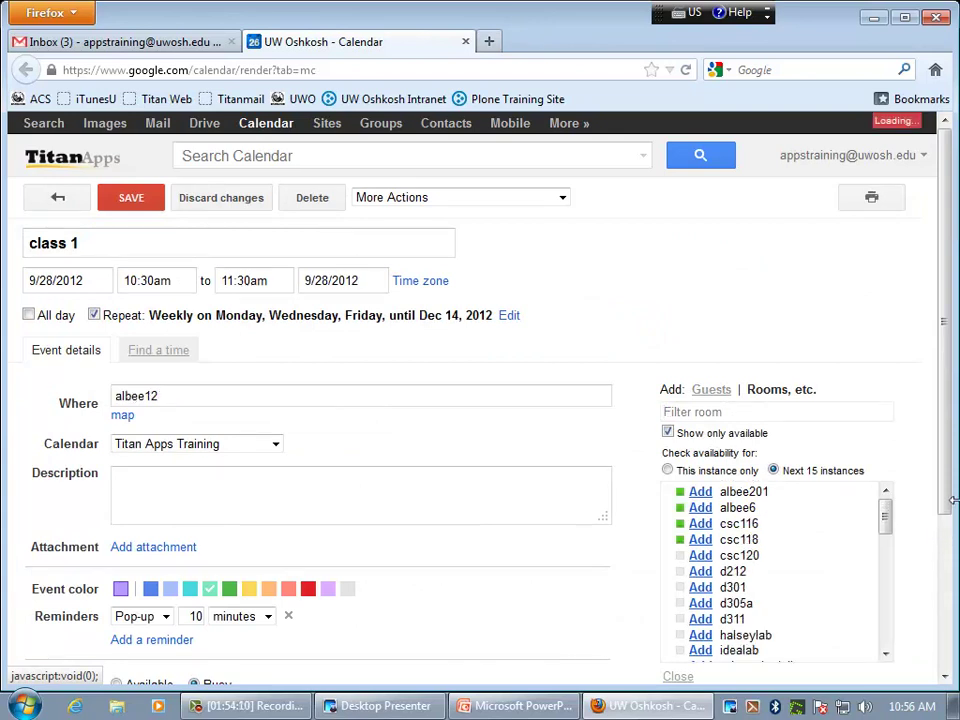
pyautogui.moveTo(945, 467); pyautogui.dragTo(945, 618)
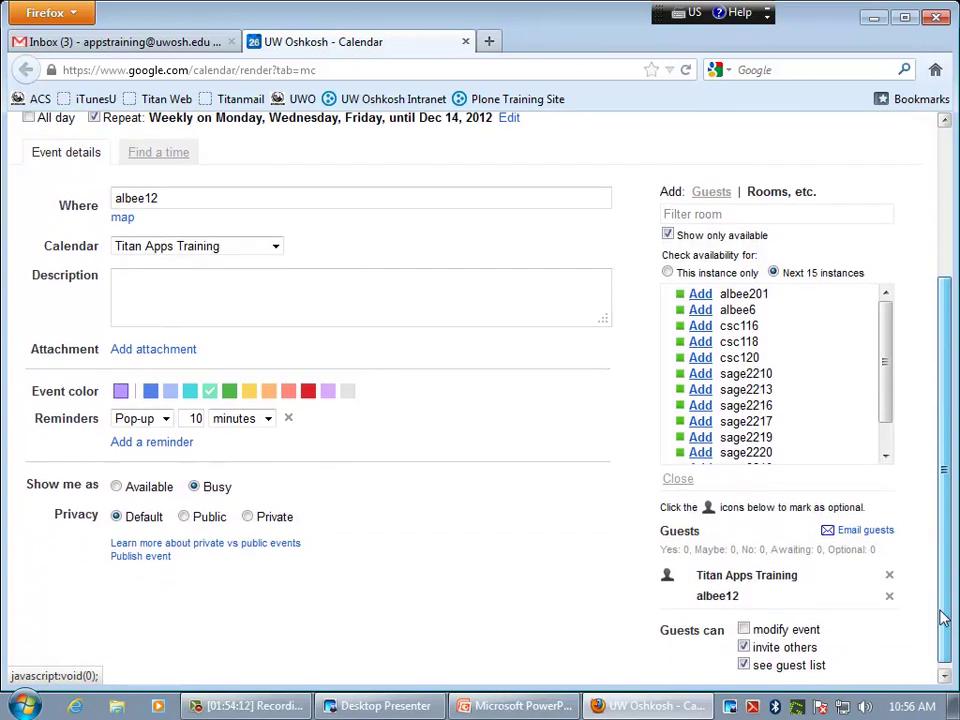
pyautogui.click(889, 598)
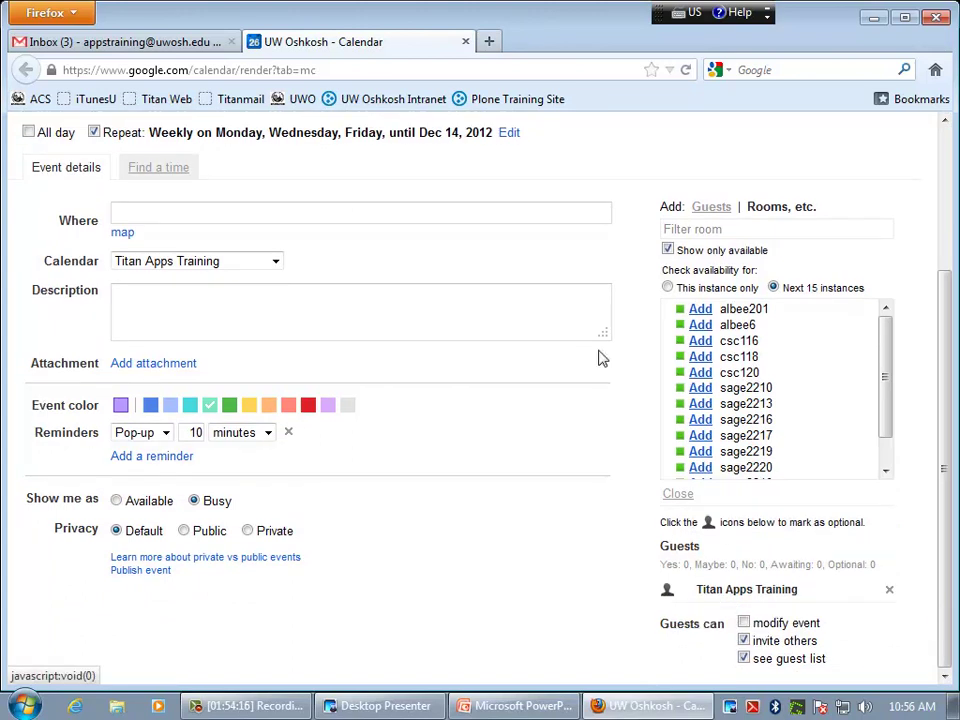
pyautogui.scroll(4, 212, 238)
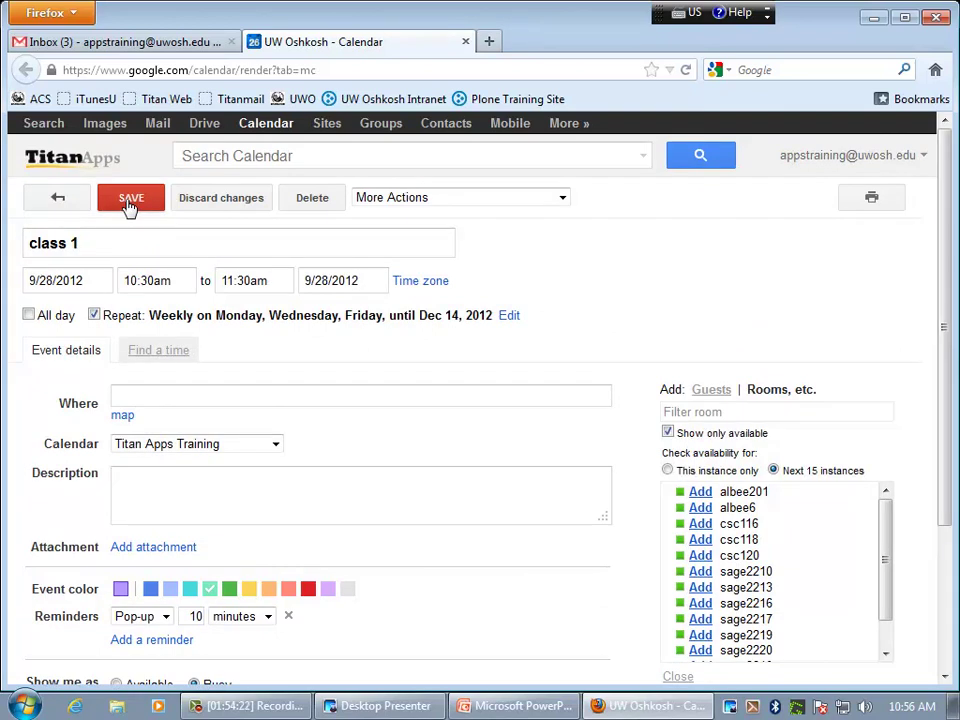
pyautogui.click(66, 208)
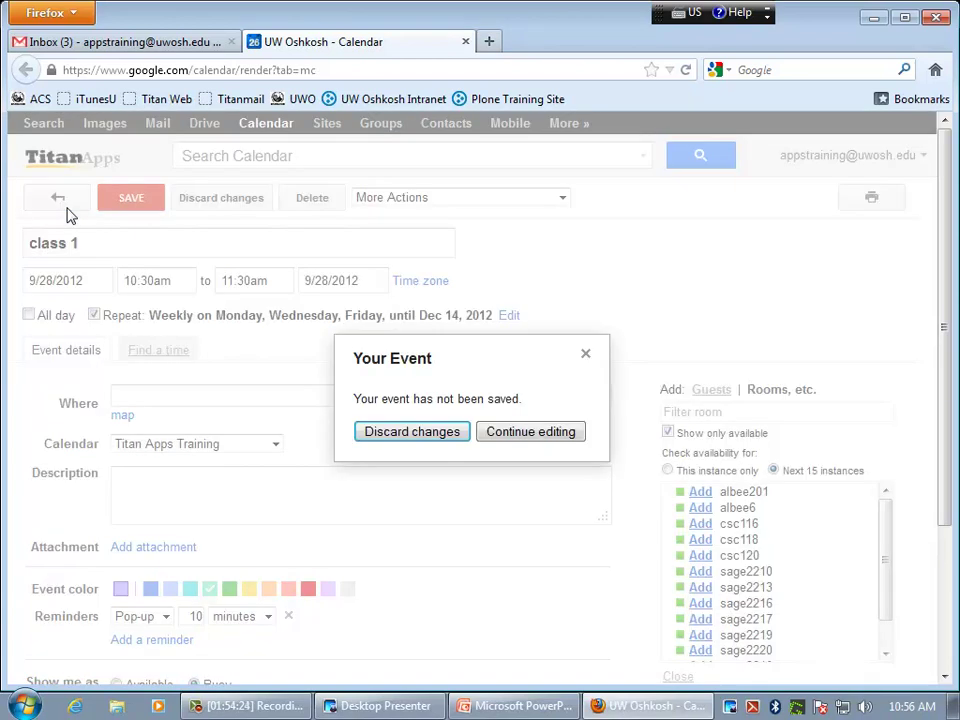
pyautogui.click(387, 433)
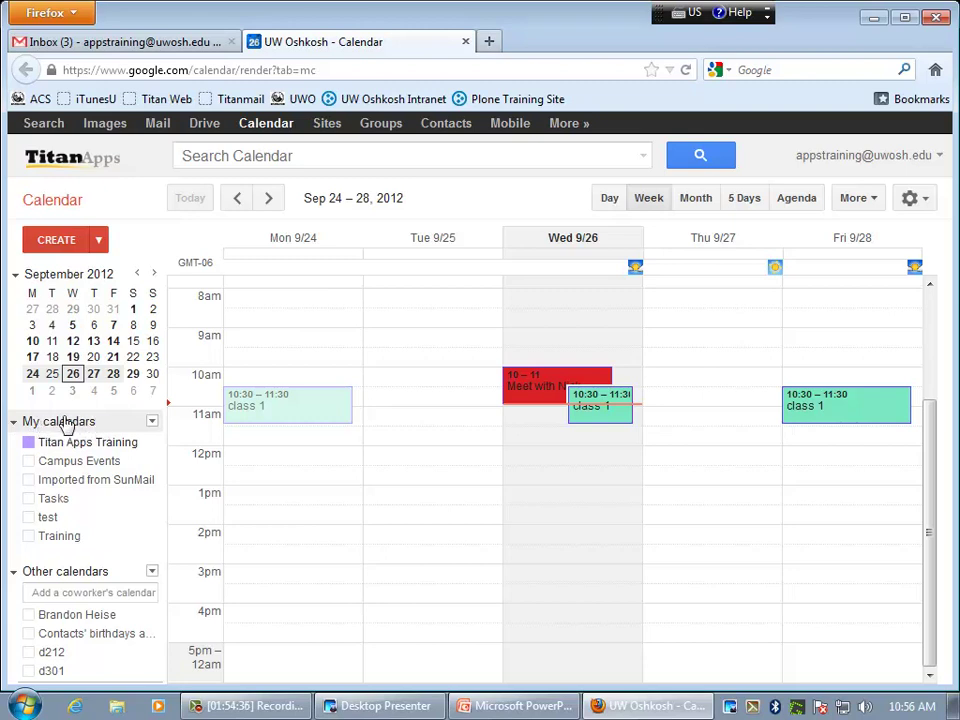
# - Open Calendar Settings from the My calendars options menu
pyautogui.click(152, 423)
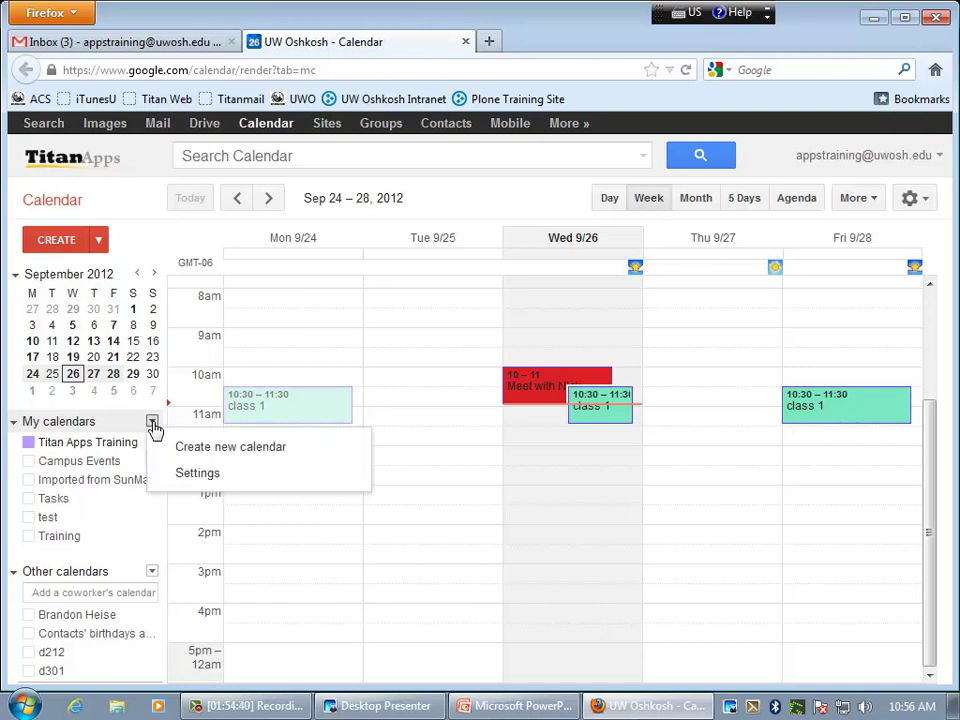
pyautogui.click(197, 474)
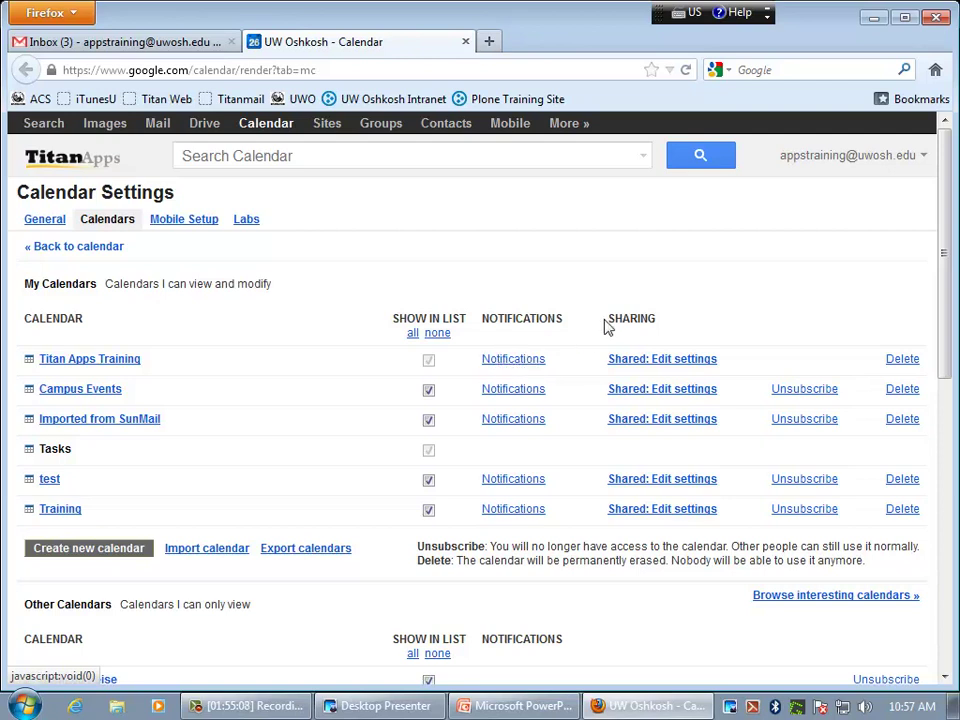
# - Add a coworker to Titan Apps Training sharing by name and view the permission choices
pyautogui.click(670, 361)
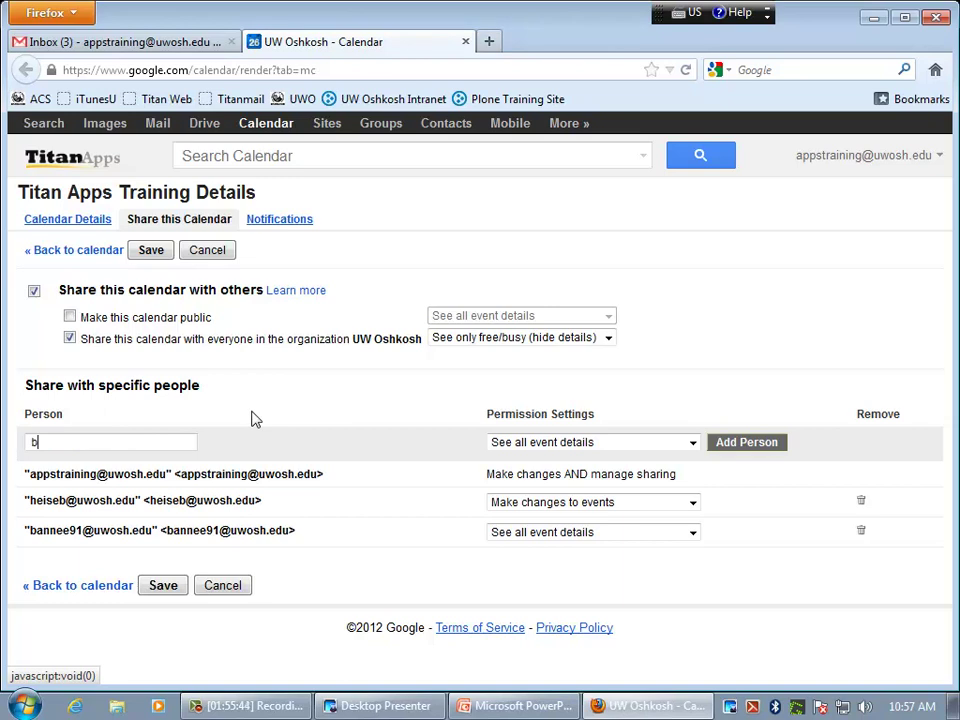
pyautogui.write('brad')
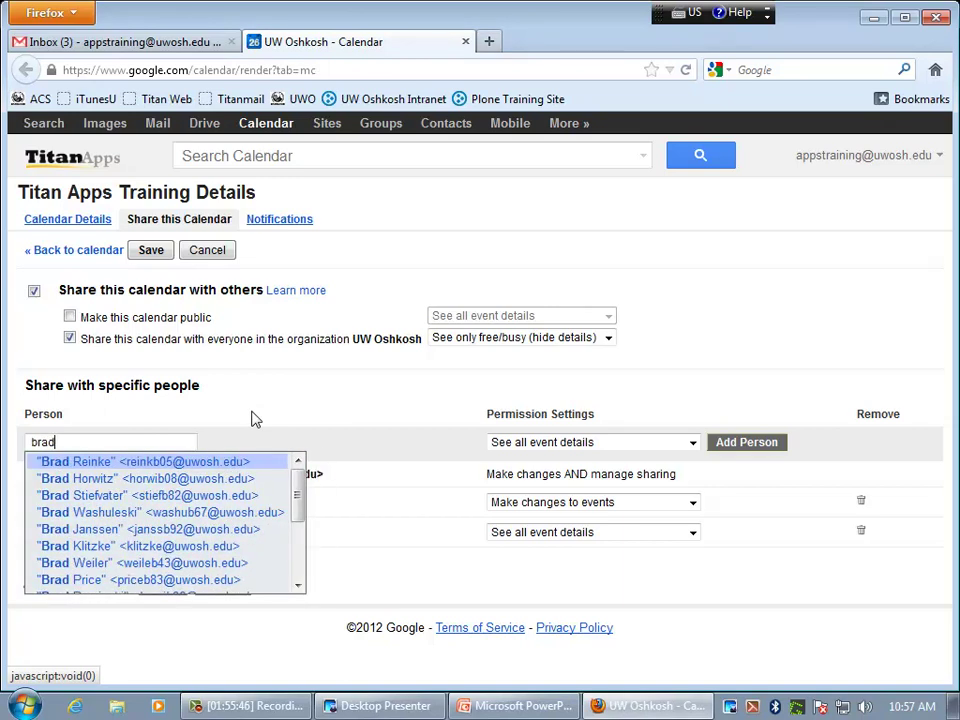
pyautogui.write('w')
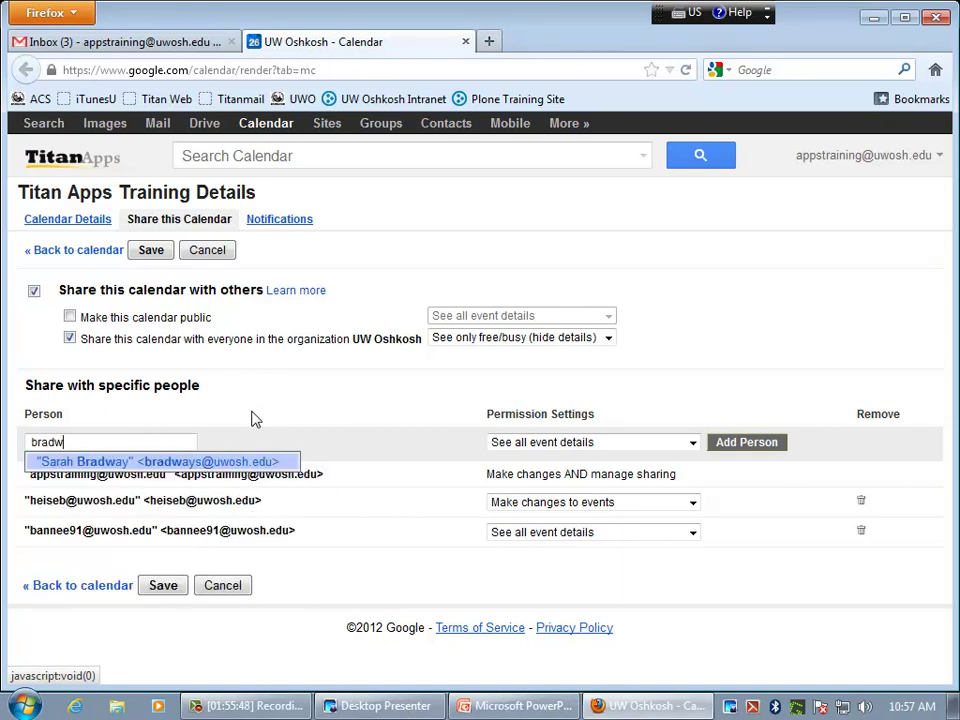
pyautogui.click(205, 461)
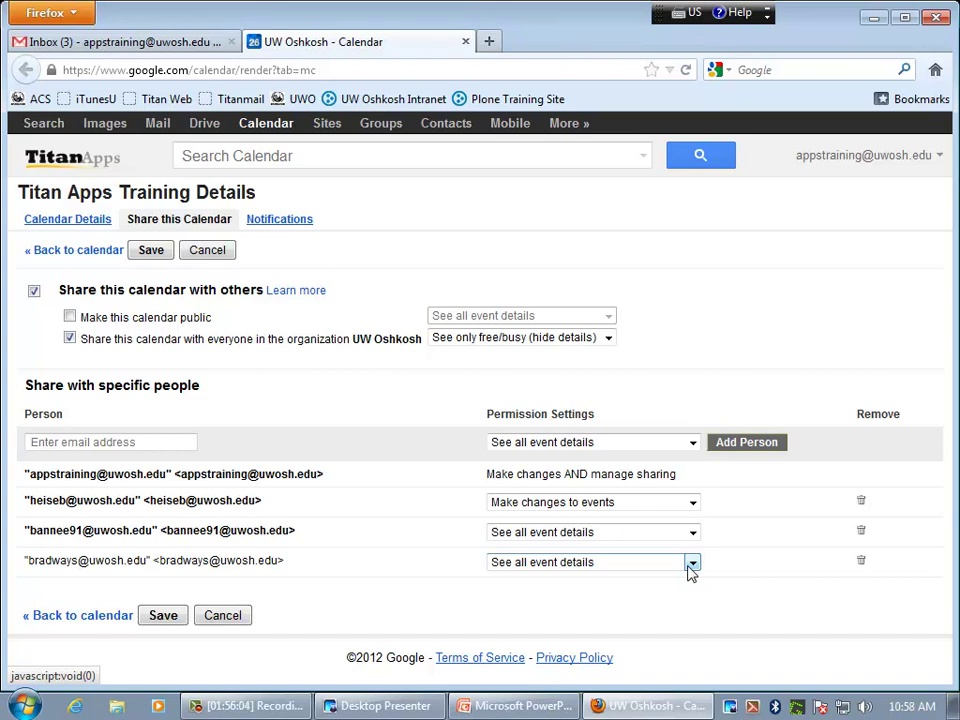
pyautogui.click(691, 564)
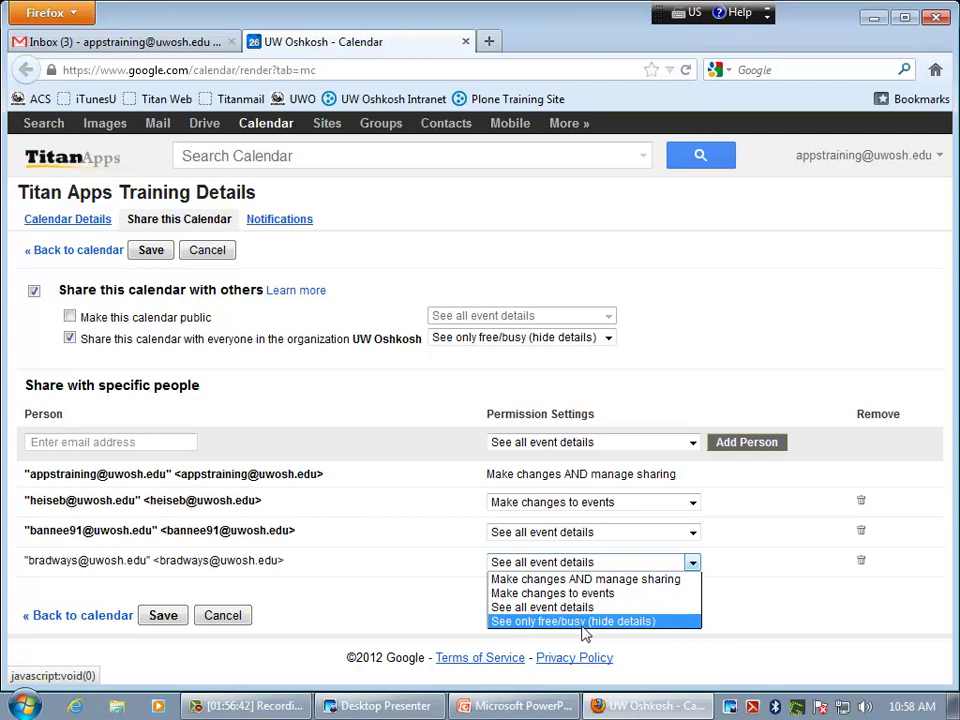
# - Remove the newly added coworker, cancel and confirm discarding, then return to the week view
pyautogui.click(692, 564)
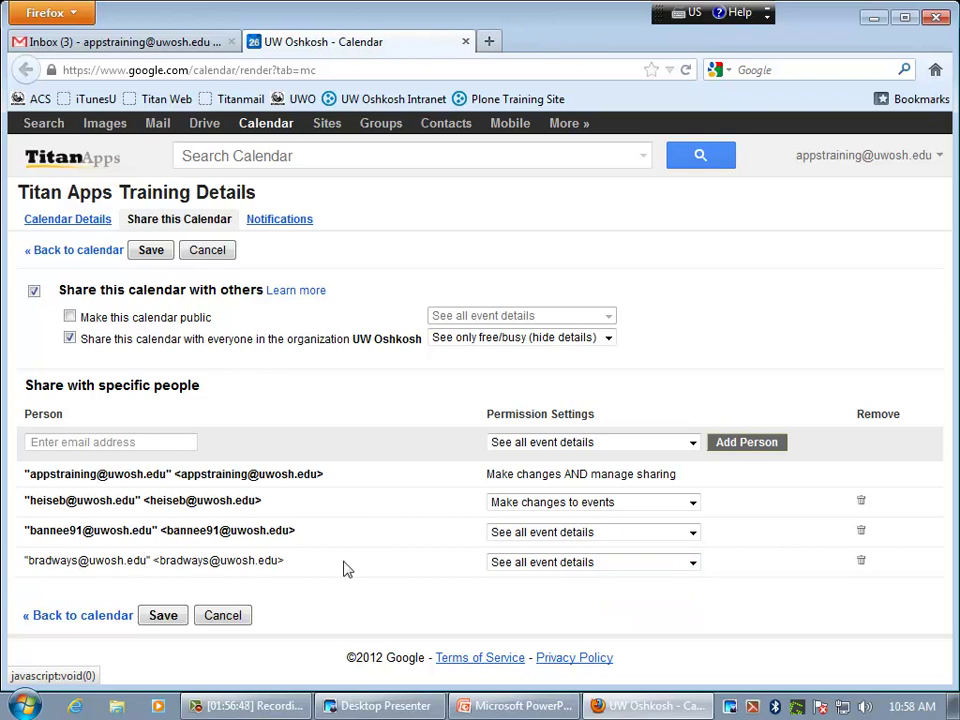
pyautogui.click(861, 563)
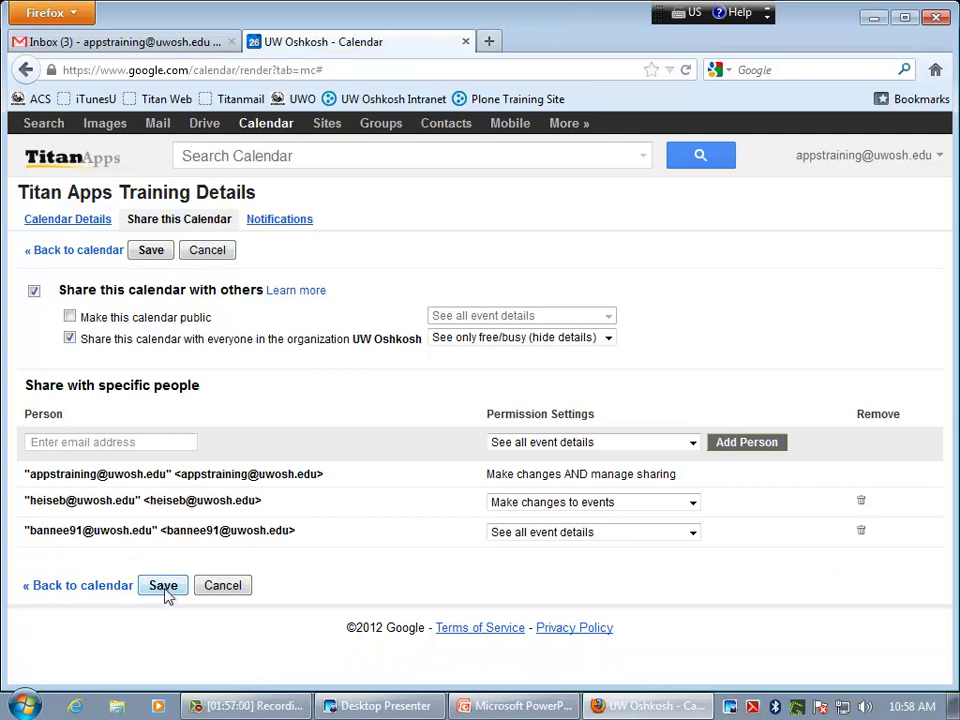
pyautogui.click(223, 586)
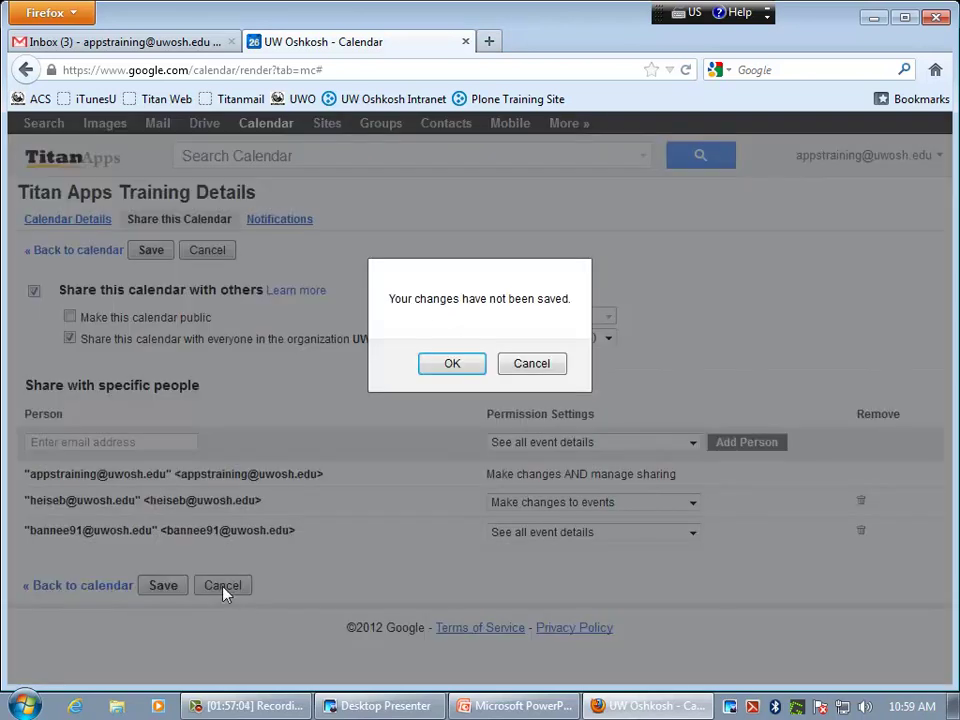
pyautogui.click(452, 363)
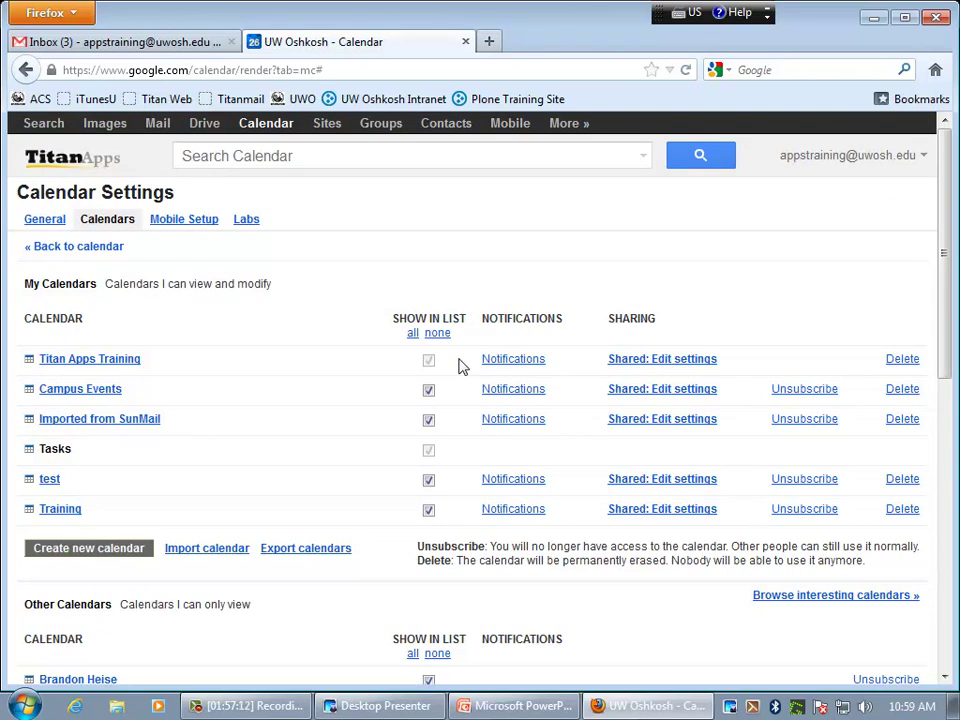
pyautogui.click(74, 247)
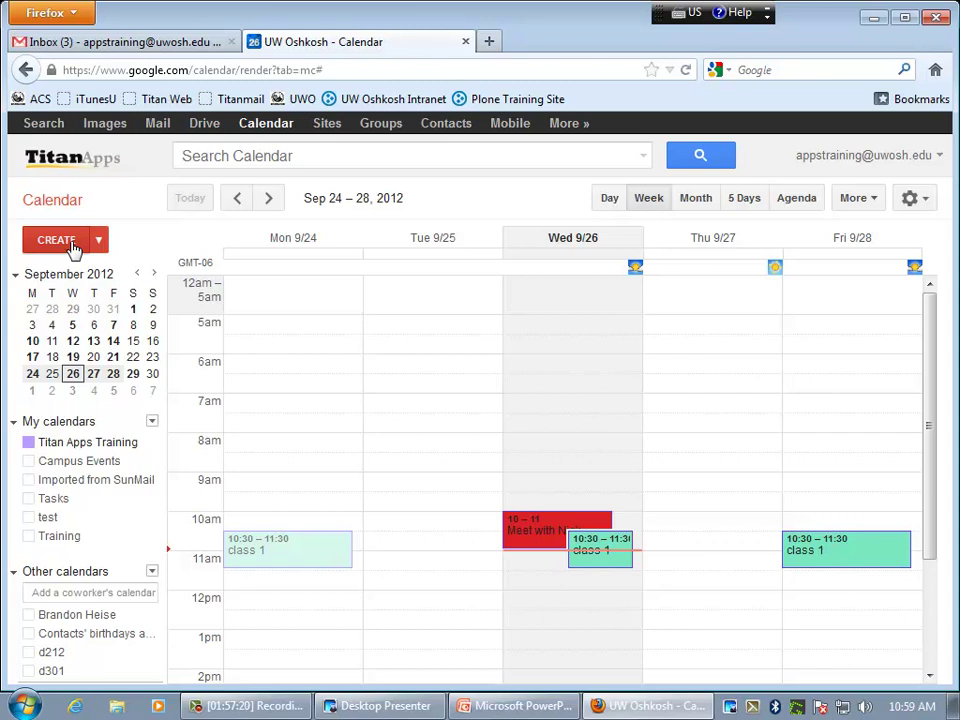
# - Show Contacts' birthdays, a coworker's calendar and the d212 calendar in the week view
pyautogui.scroll(-3, 105, 402)
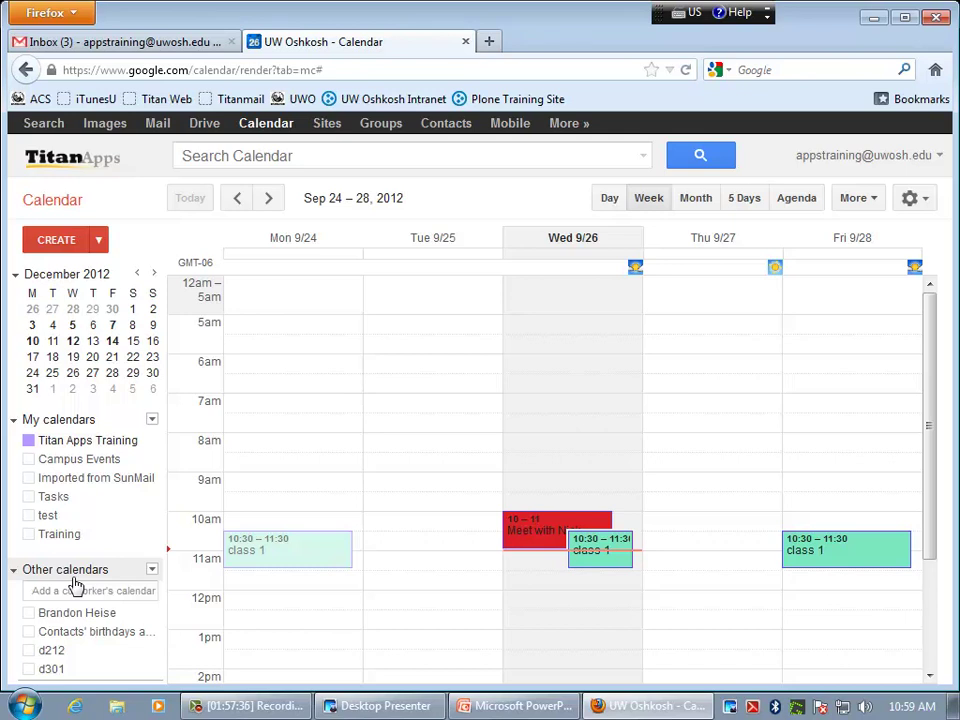
pyautogui.click(125, 633)
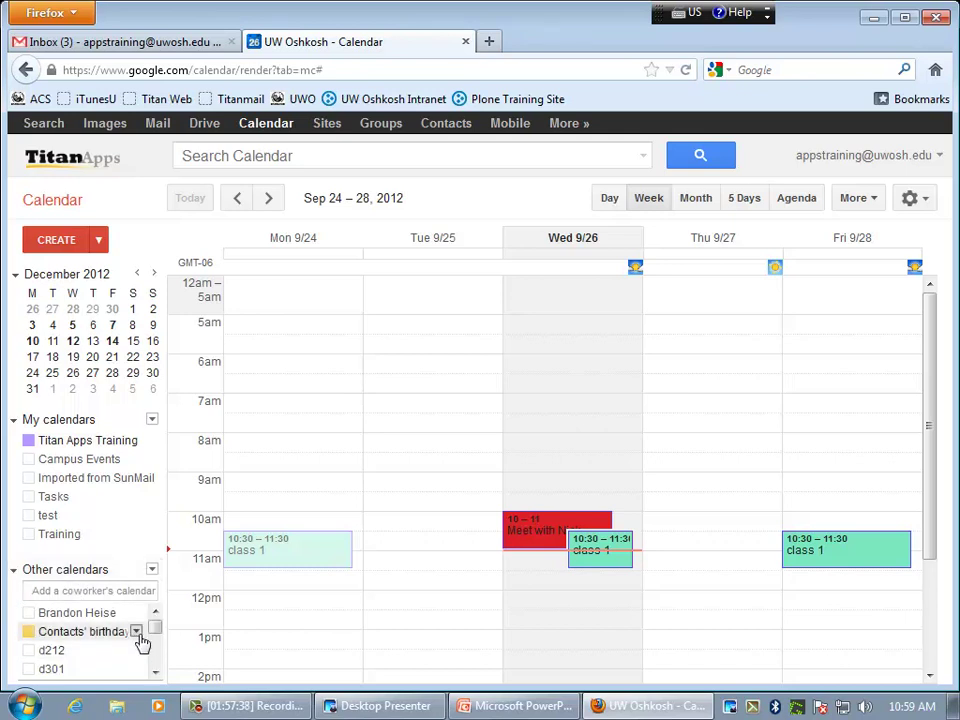
pyautogui.moveTo(156, 632); pyautogui.dragTo(157, 635)
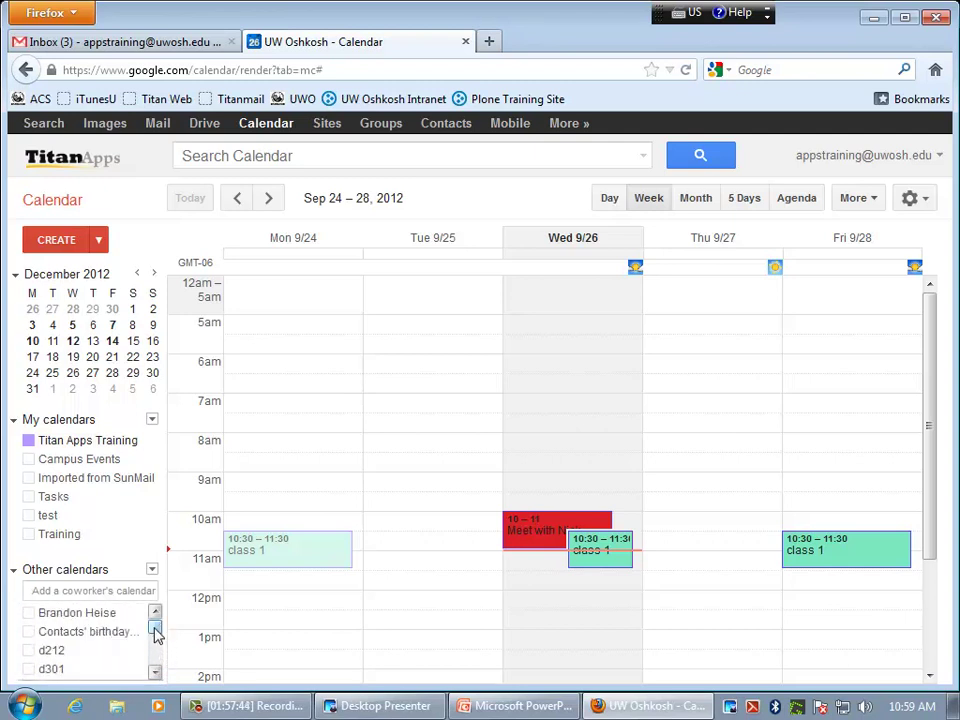
pyautogui.click(30, 614)
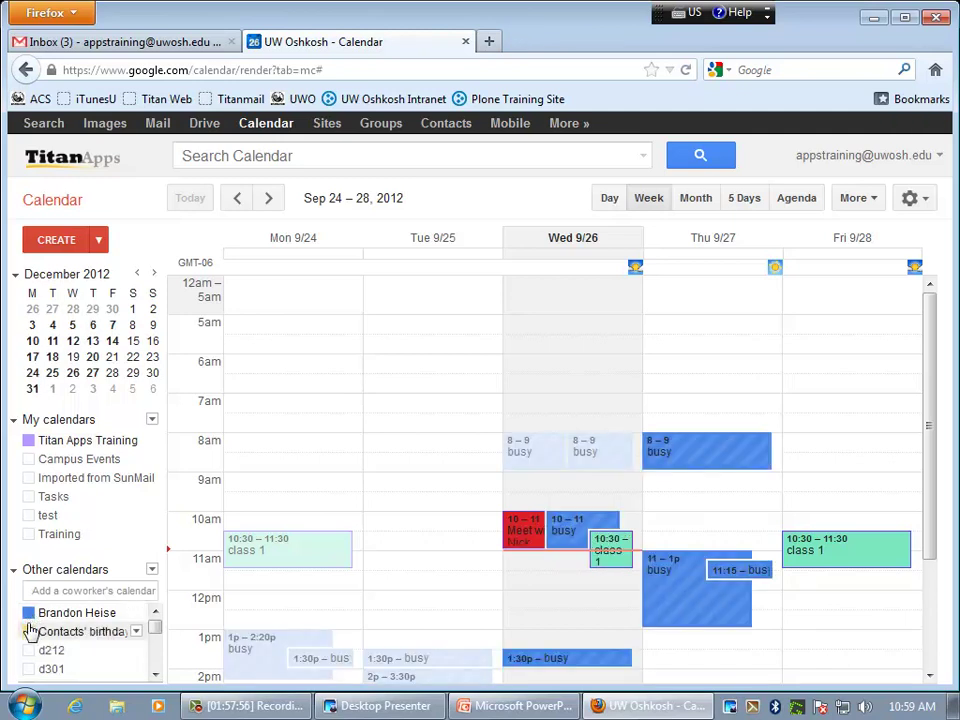
pyautogui.click(28, 651)
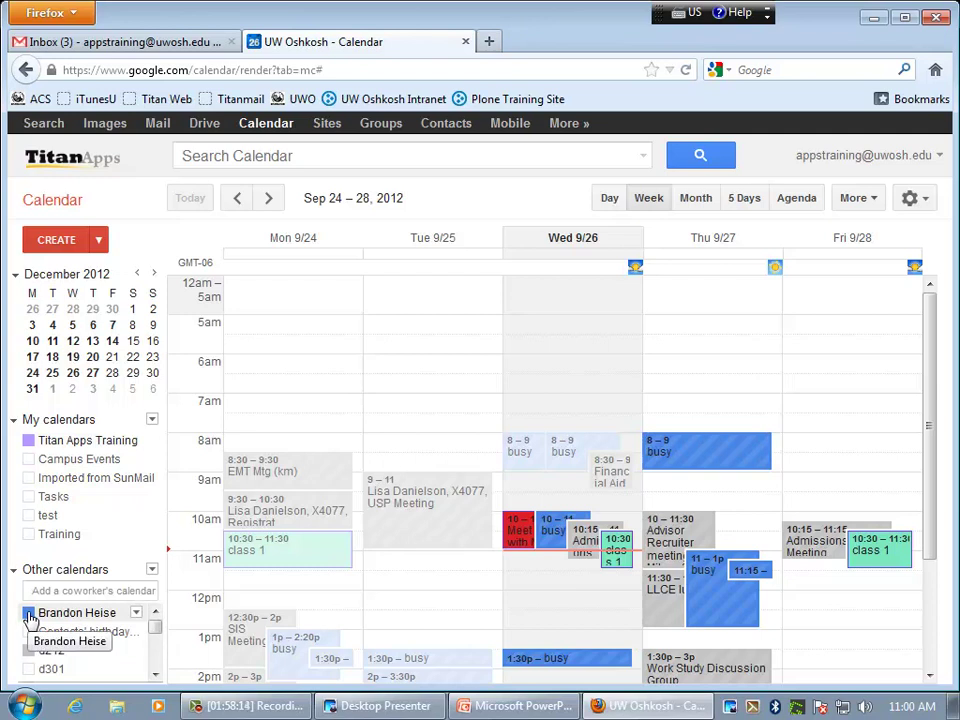
# - Hide the coworker and d212 calendars, show two other coworkers, hide one, and open its options
pyautogui.click(30, 615)
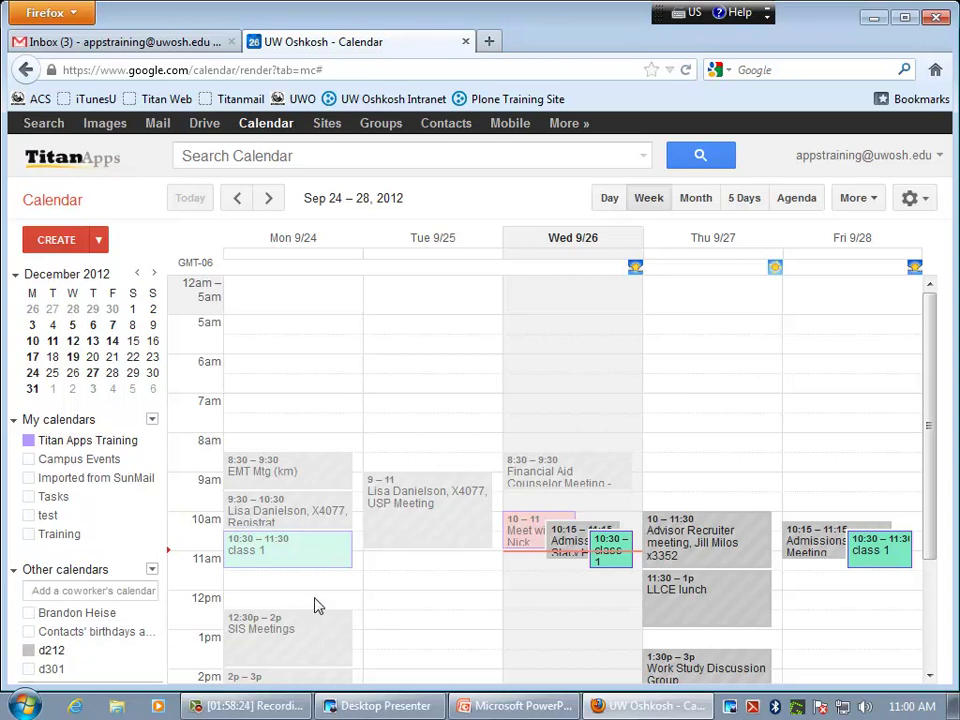
pyautogui.click(28, 651)
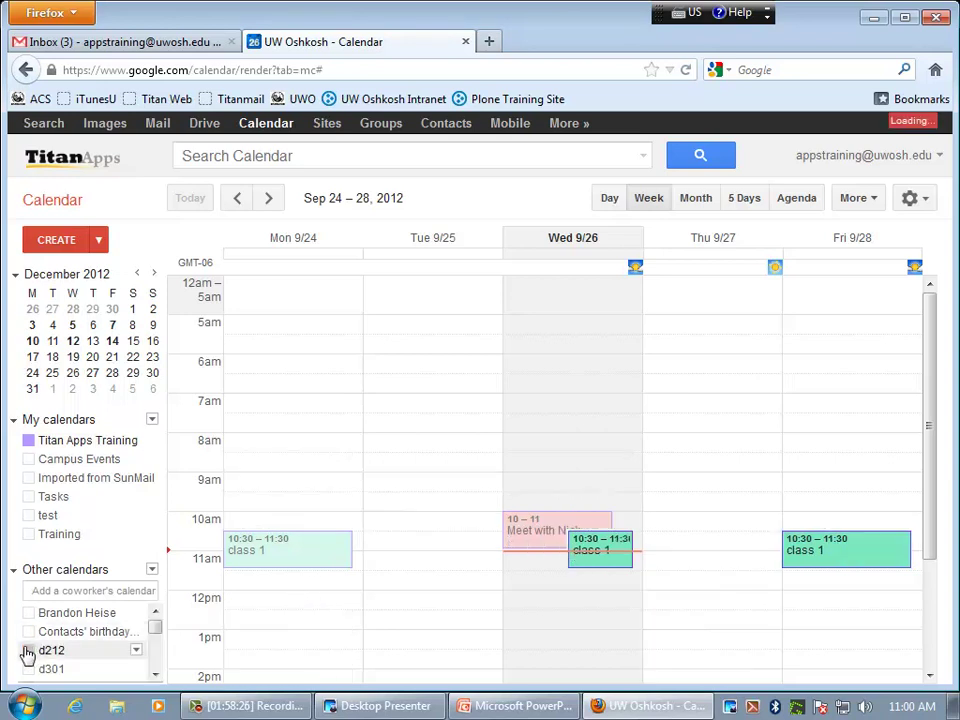
pyautogui.moveTo(154, 626); pyautogui.dragTo(154, 643)
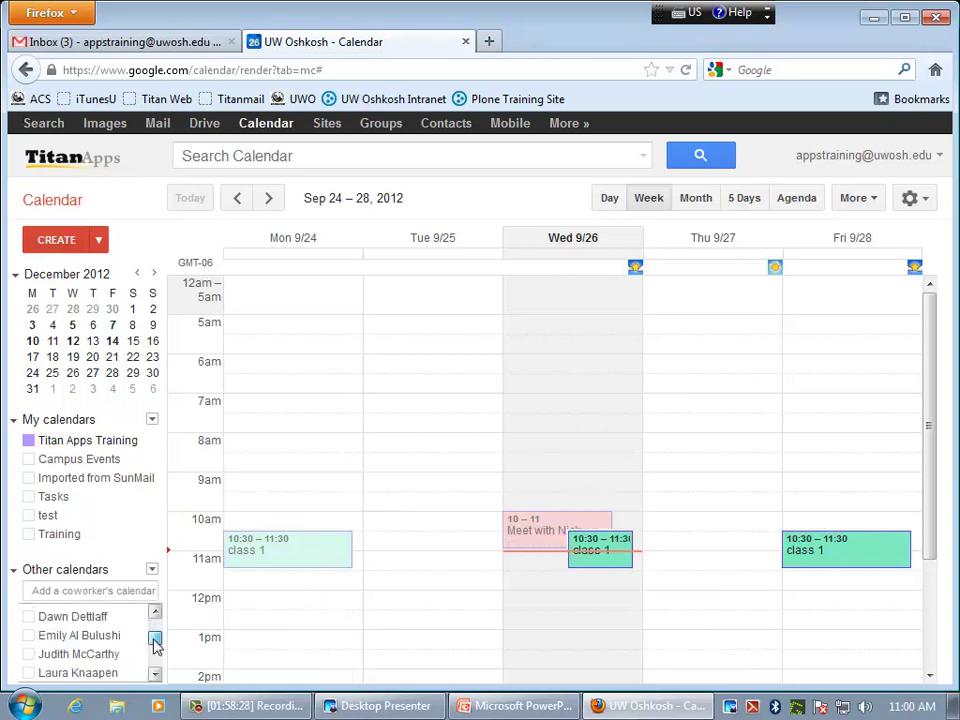
pyautogui.click(28, 636)
pyautogui.click(28, 673)
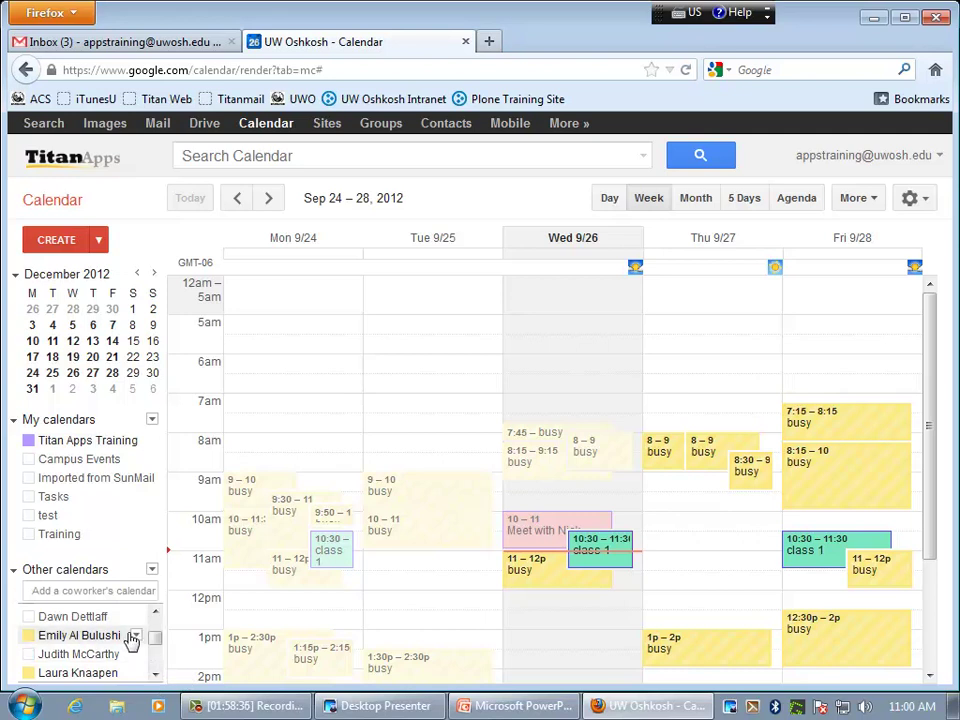
pyautogui.click(138, 637)
pyautogui.click(137, 637)
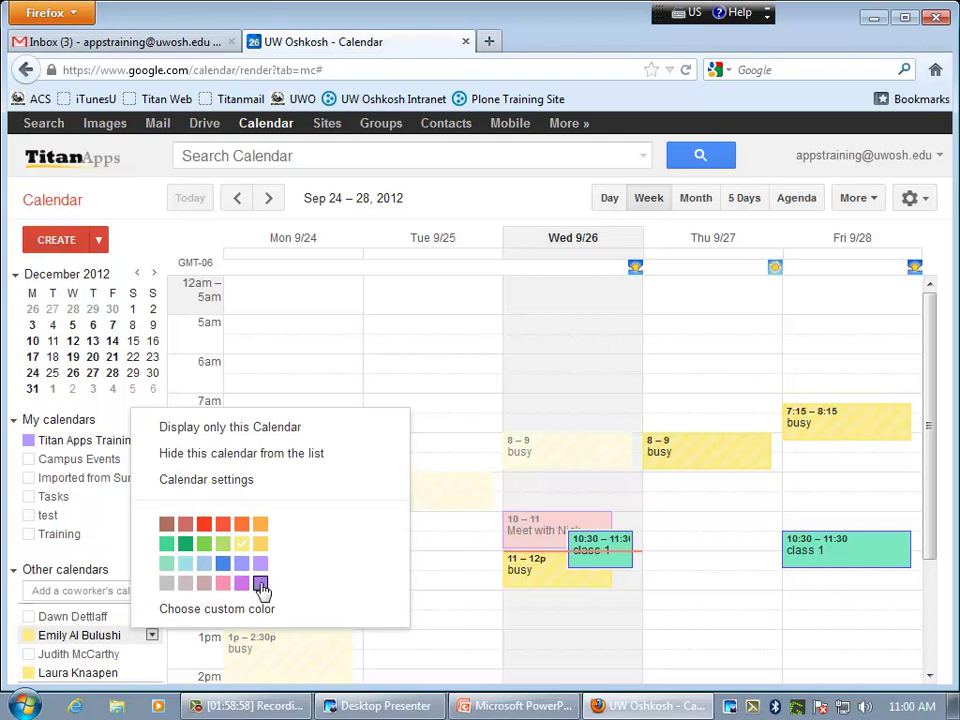
# - Make one coworker's calendar purple and toggle the other coworker calendars off and back on
pyautogui.click(260, 584)
pyautogui.click(120, 618)
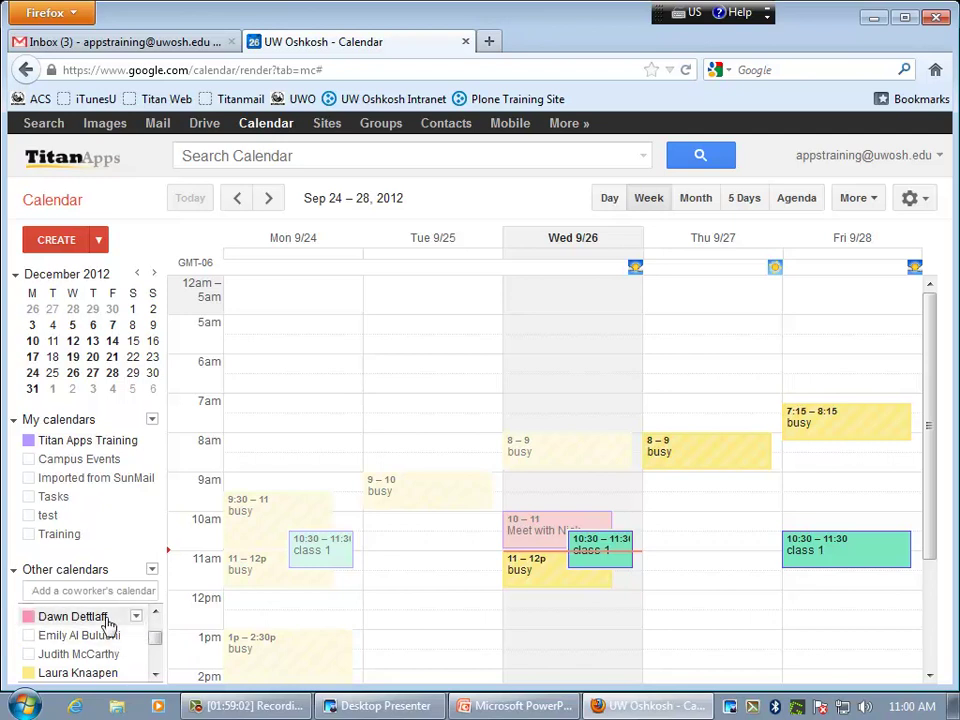
pyautogui.click(136, 618)
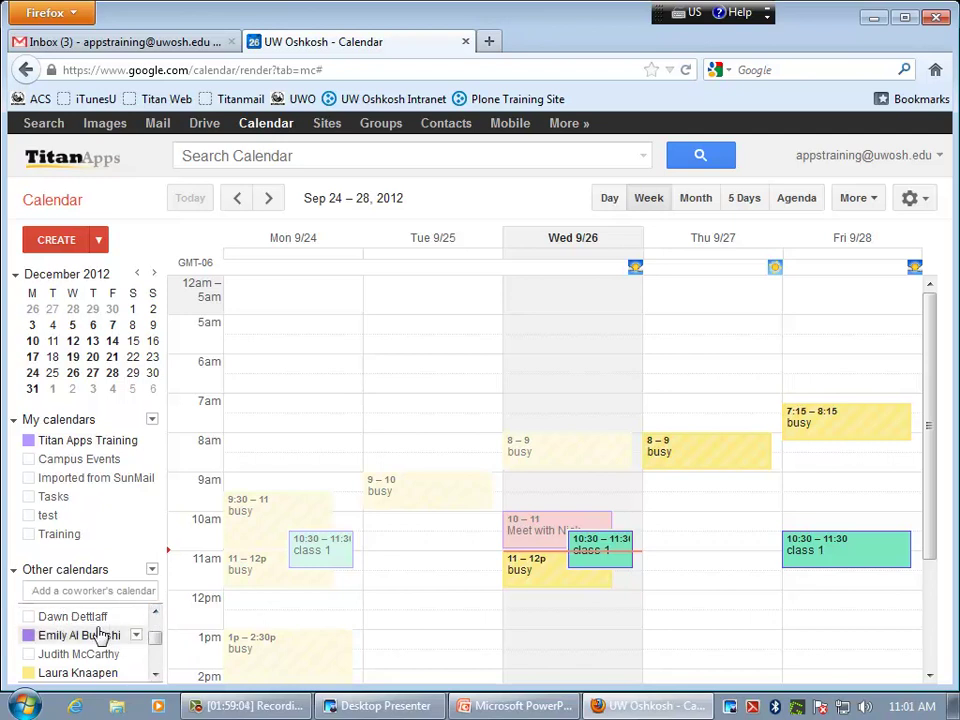
pyautogui.click(30, 636)
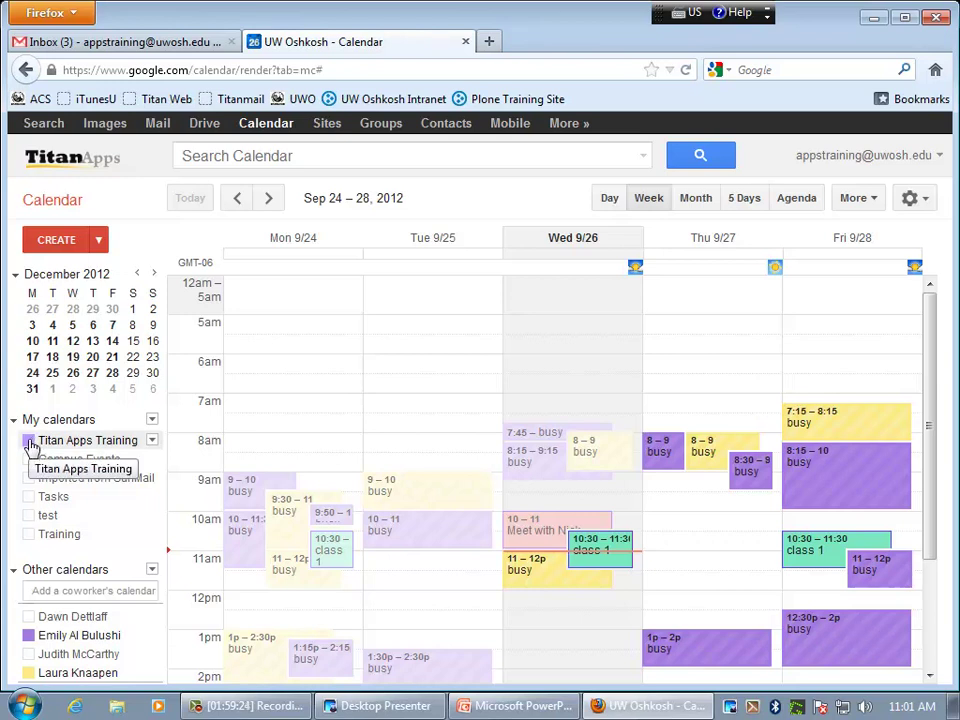
# - Hide and re-show Titan Apps Training, hide one coworker calendar, and open another's options
pyautogui.click(30, 443)
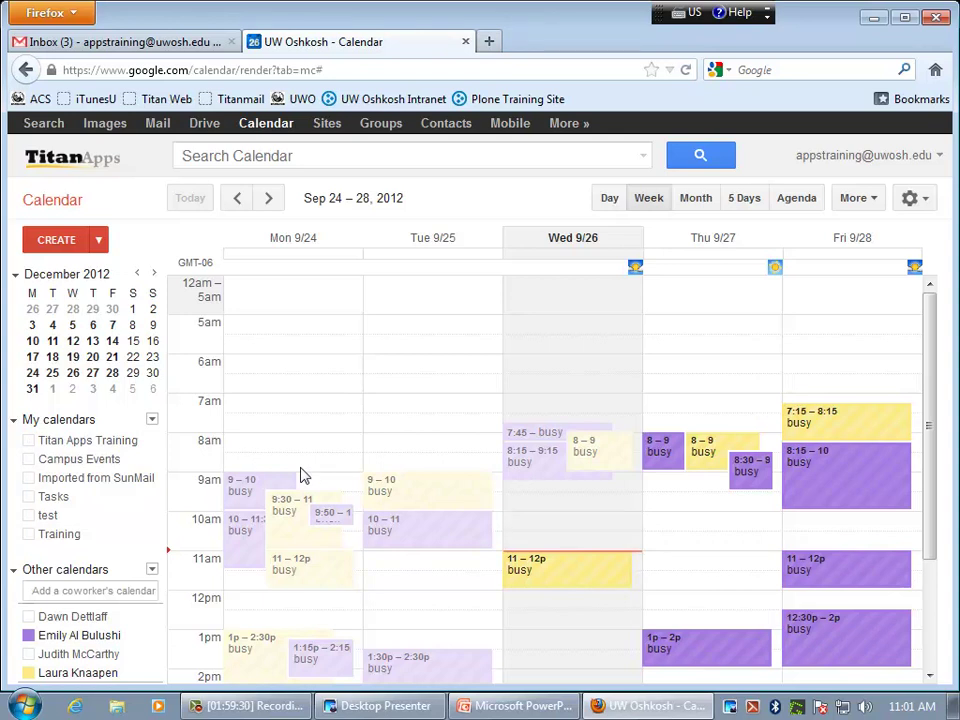
pyautogui.click(30, 443)
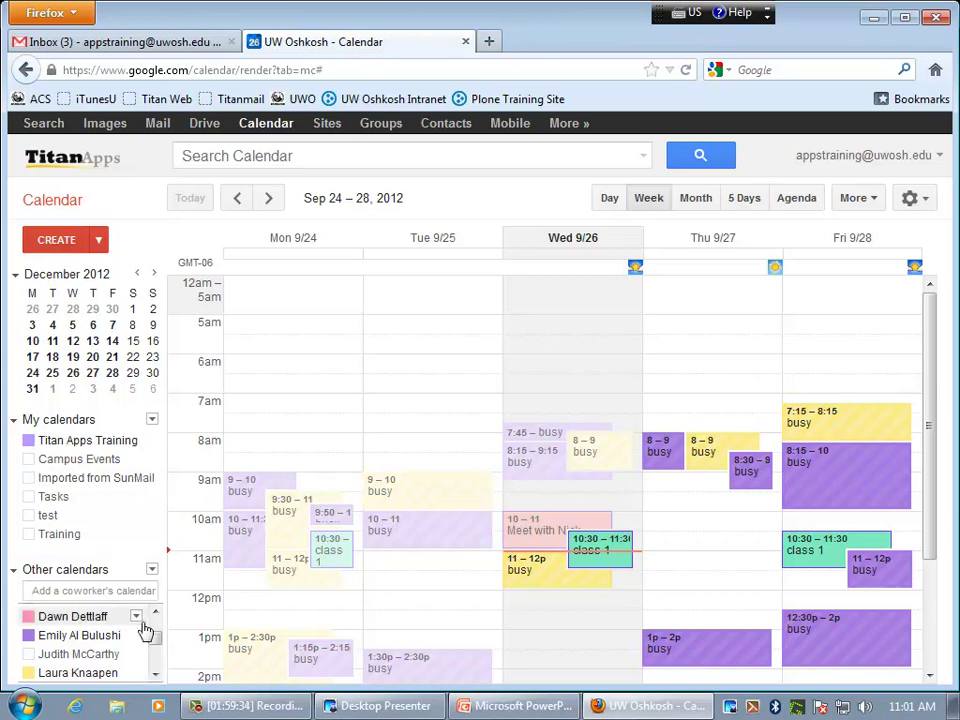
pyautogui.click(145, 618)
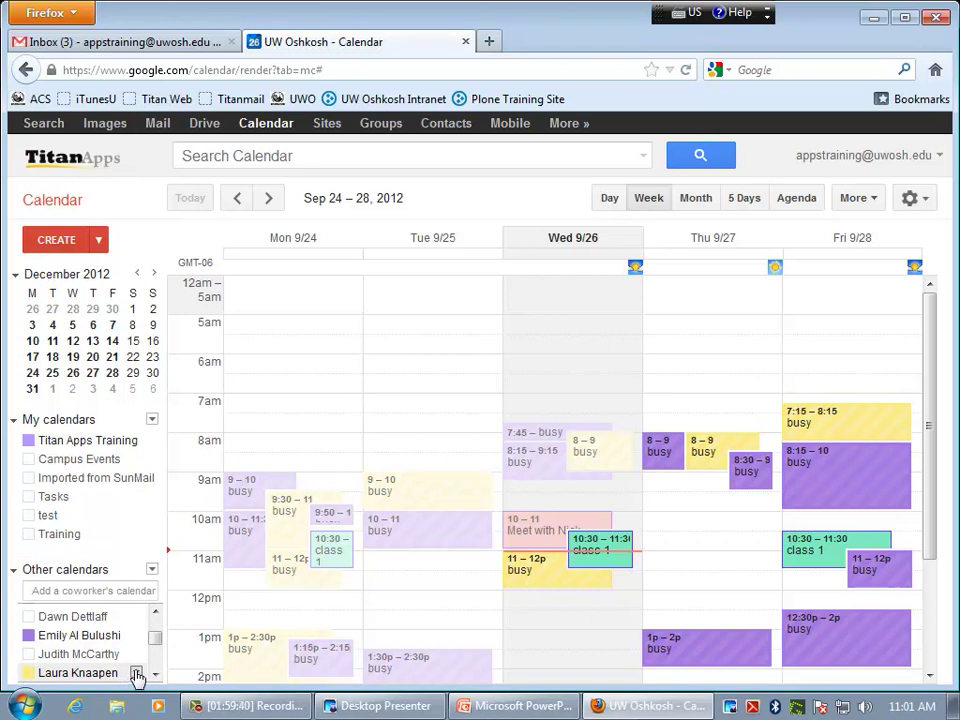
pyautogui.click(137, 677)
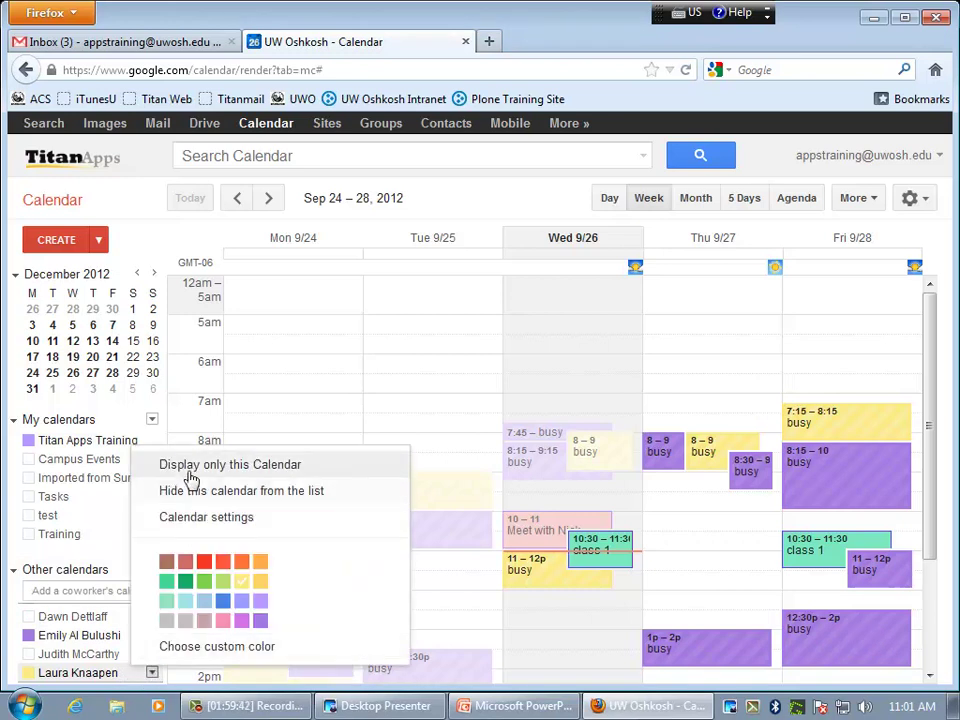
# - Show only the coworker's calendar, then switch to Display only Titan Apps Training
pyautogui.click(293, 468)
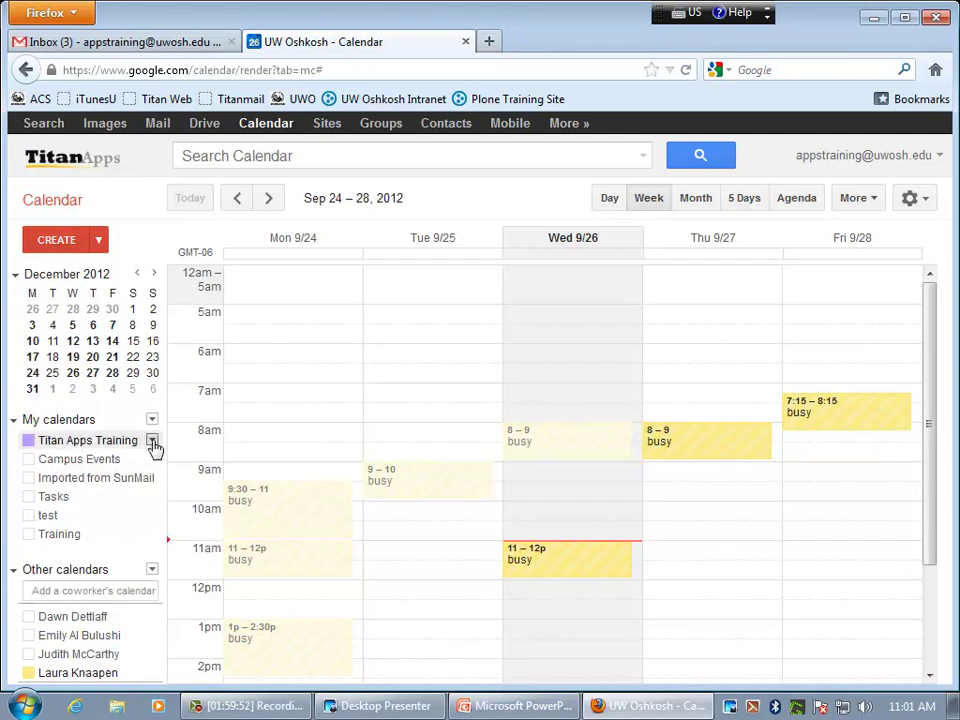
pyautogui.click(153, 443)
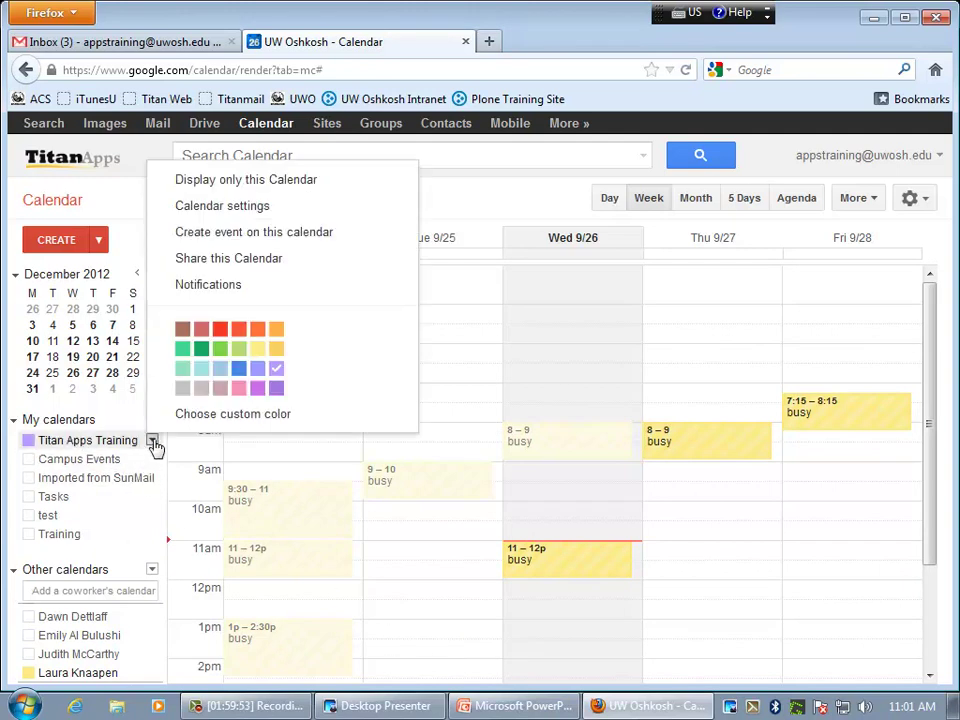
pyautogui.click(213, 184)
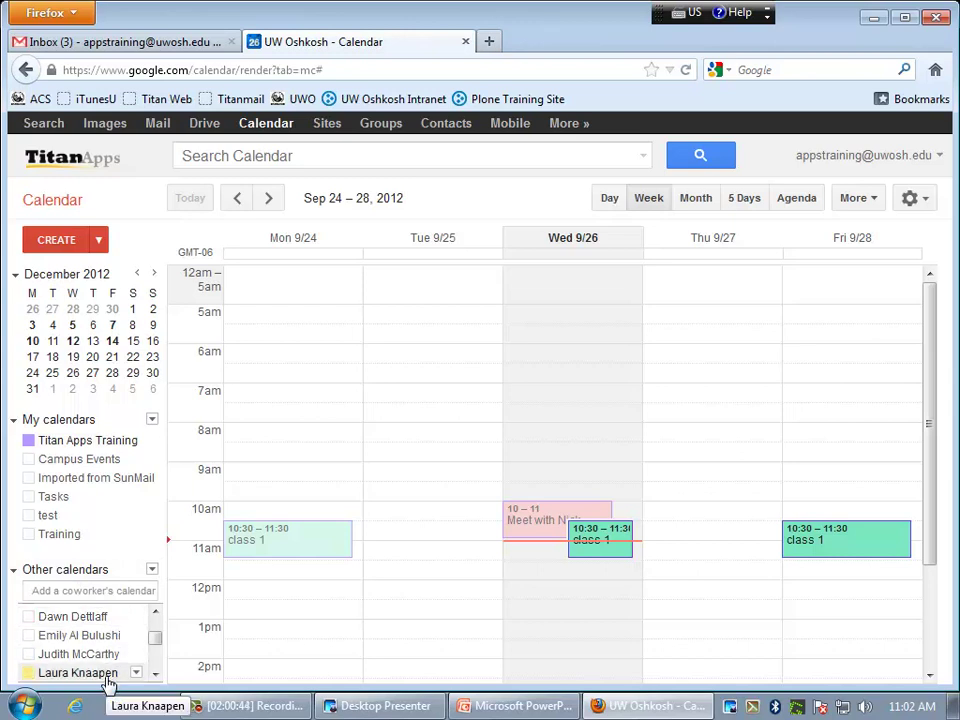
# - Add a coworker's calendar by searching their name and picking the suggestion
pyautogui.click(57, 590)
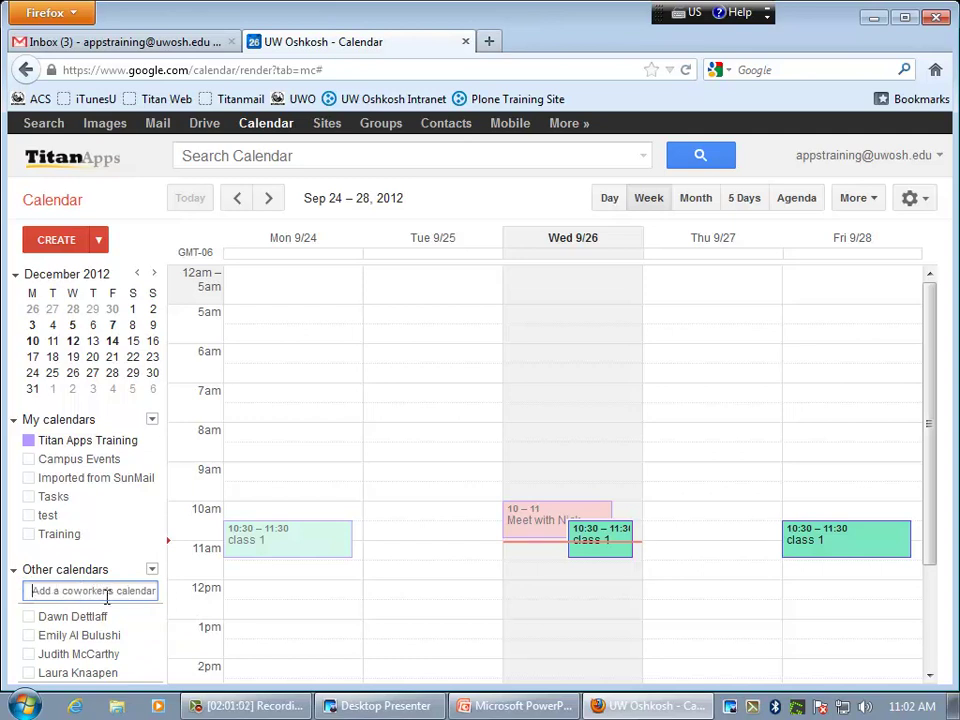
pyautogui.write('c')
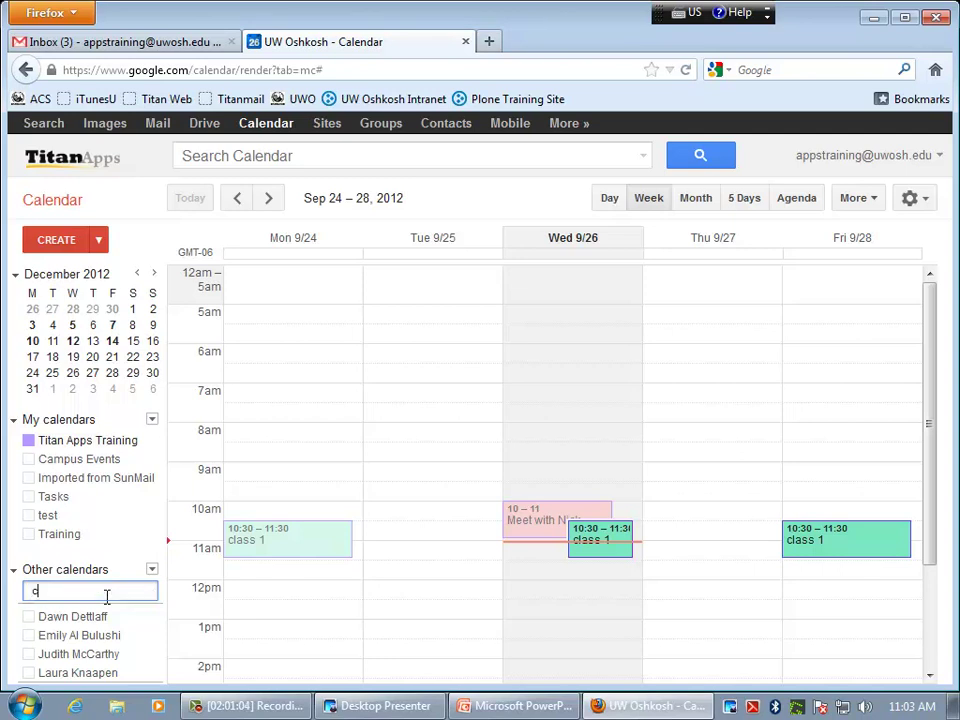
pyautogui.write('lements')
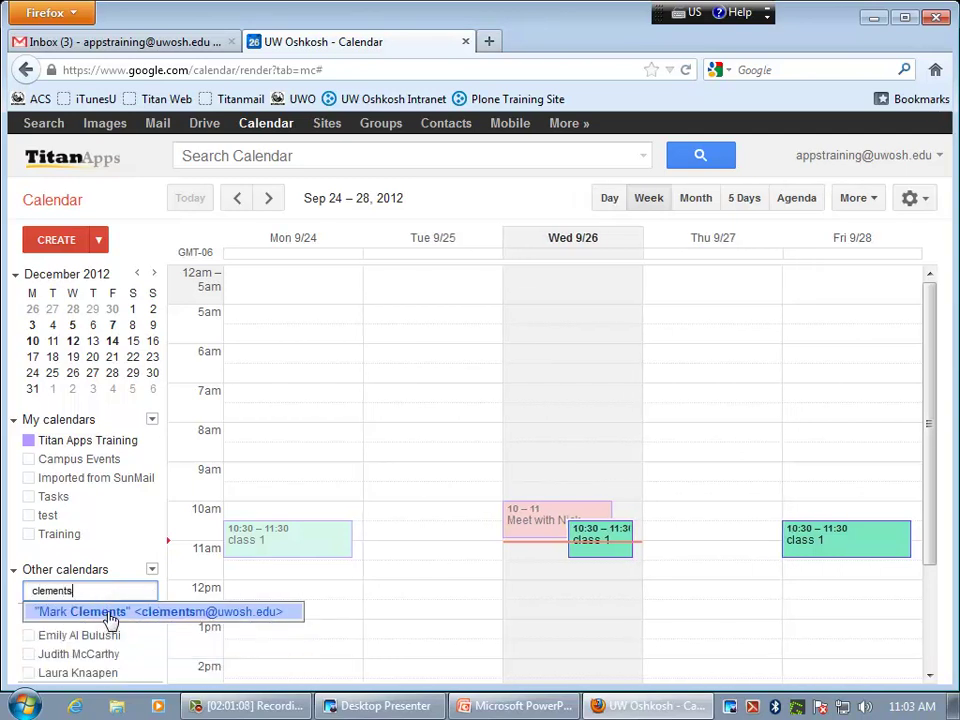
pyautogui.click(105, 617)
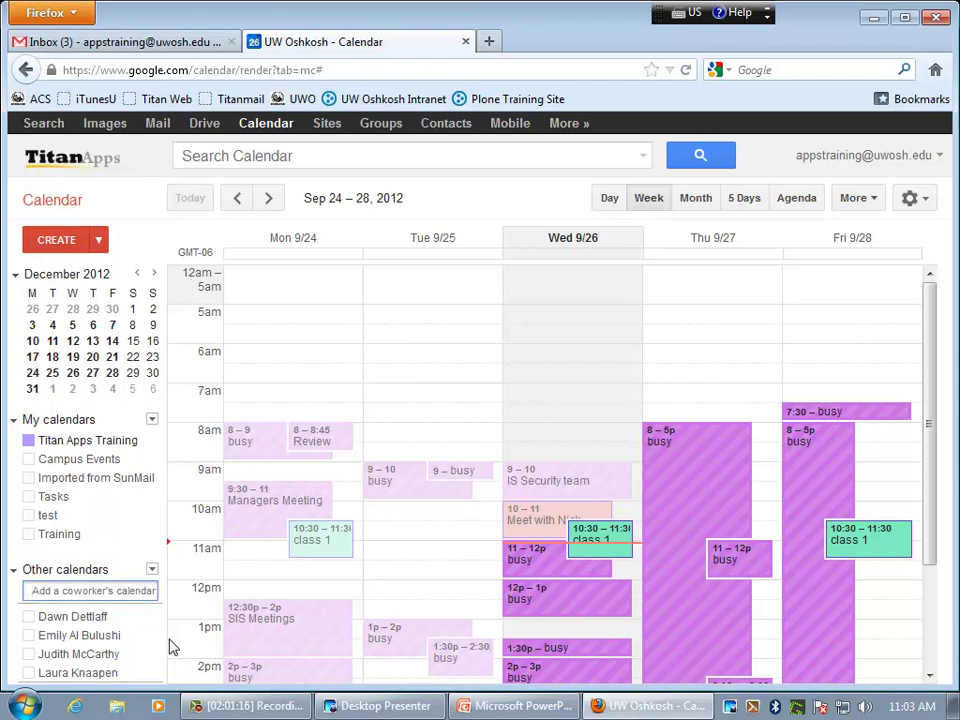
# - Uncheck both coworker calendars under Other calendars so only your own events show
pyautogui.click(156, 676)
pyautogui.click(156, 676)
pyautogui.scroll(1, 120, 622)
pyautogui.click(28, 620)
pyautogui.click(28, 639)
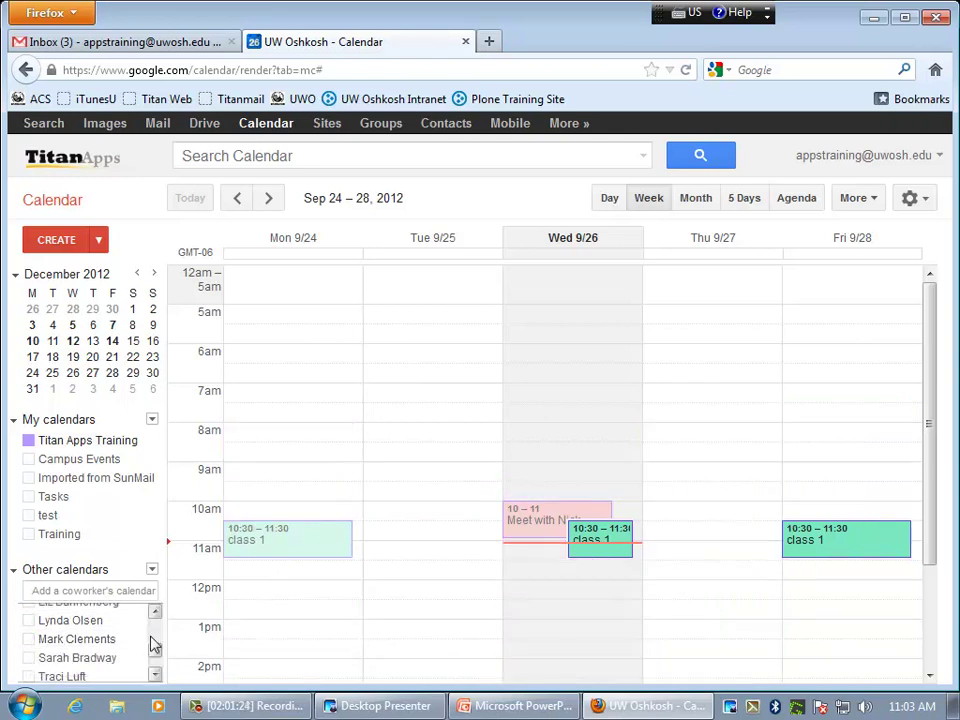
pyautogui.moveTo(154, 654); pyautogui.dragTo(155, 629)
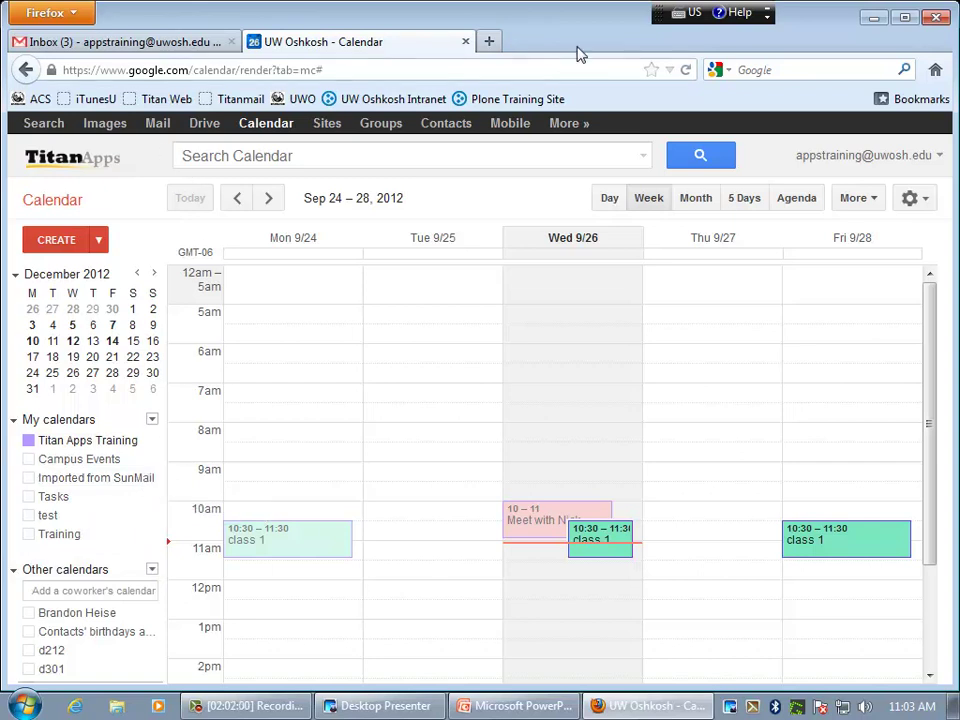
# - In a new tab, go from the UWO bookmark through Titan Apps to the Calendar Migration Tool page
pyautogui.click(490, 41)
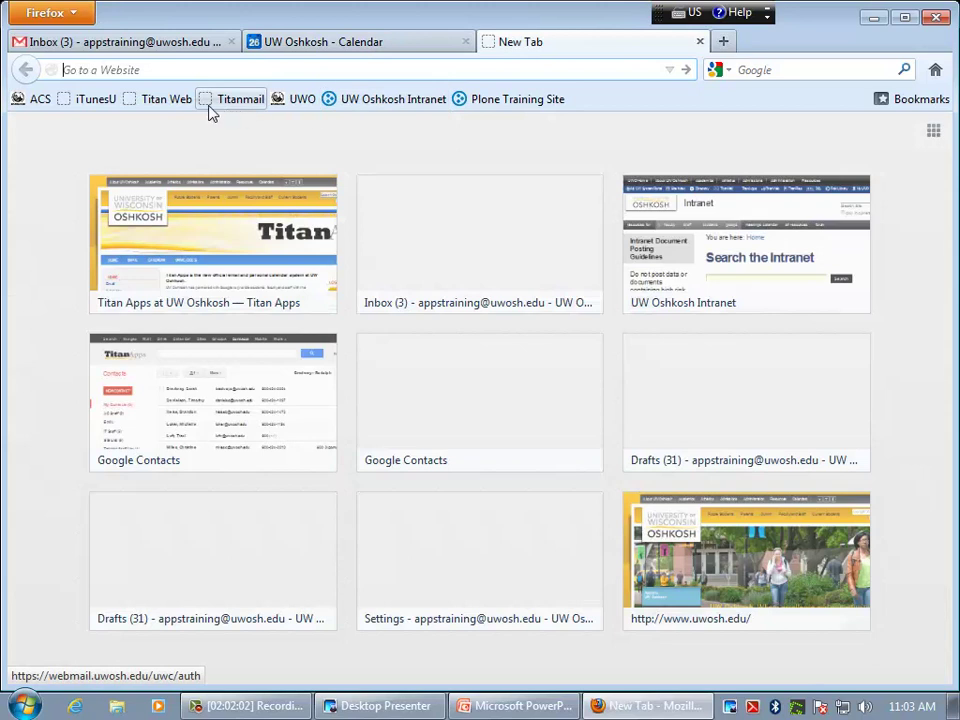
pyautogui.click(300, 104)
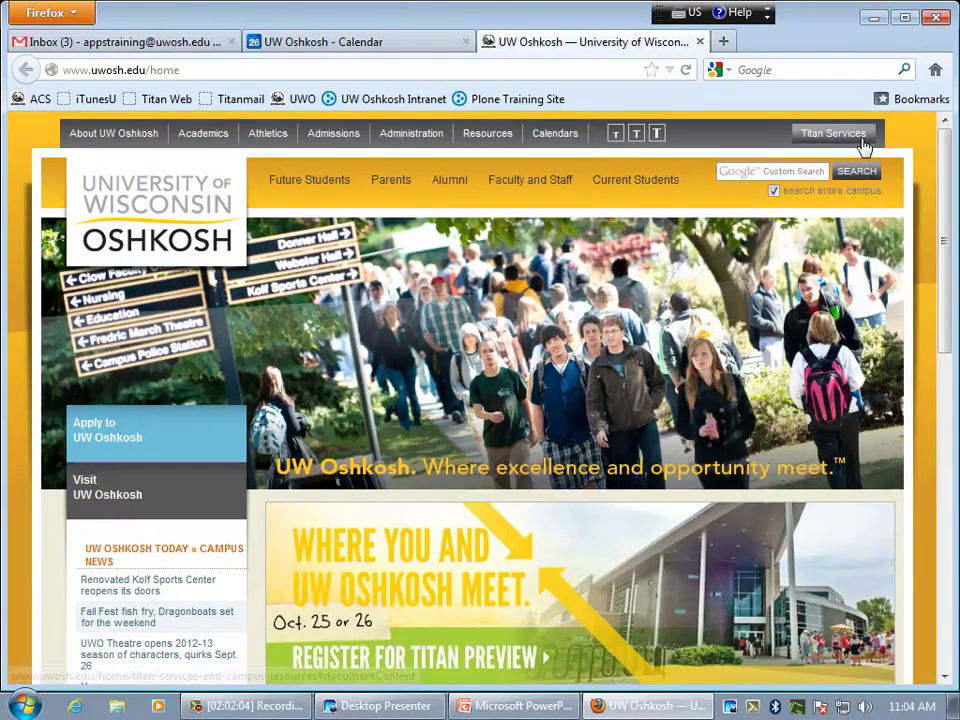
pyautogui.moveTo(863, 145)
pyautogui.click(836, 197)
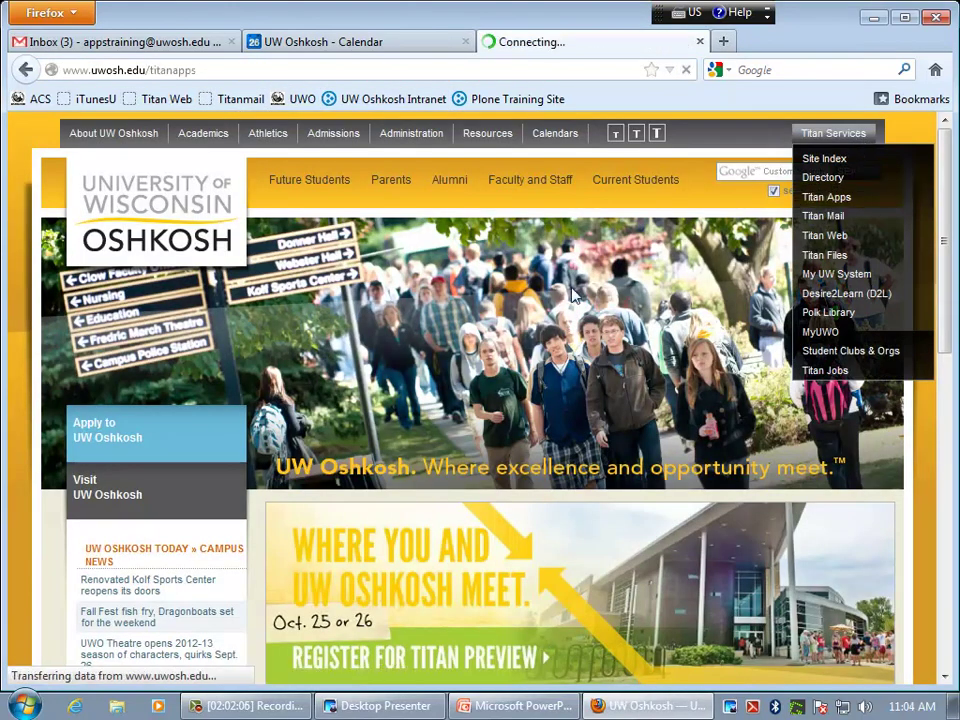
pyautogui.scroll(-2, 222, 423)
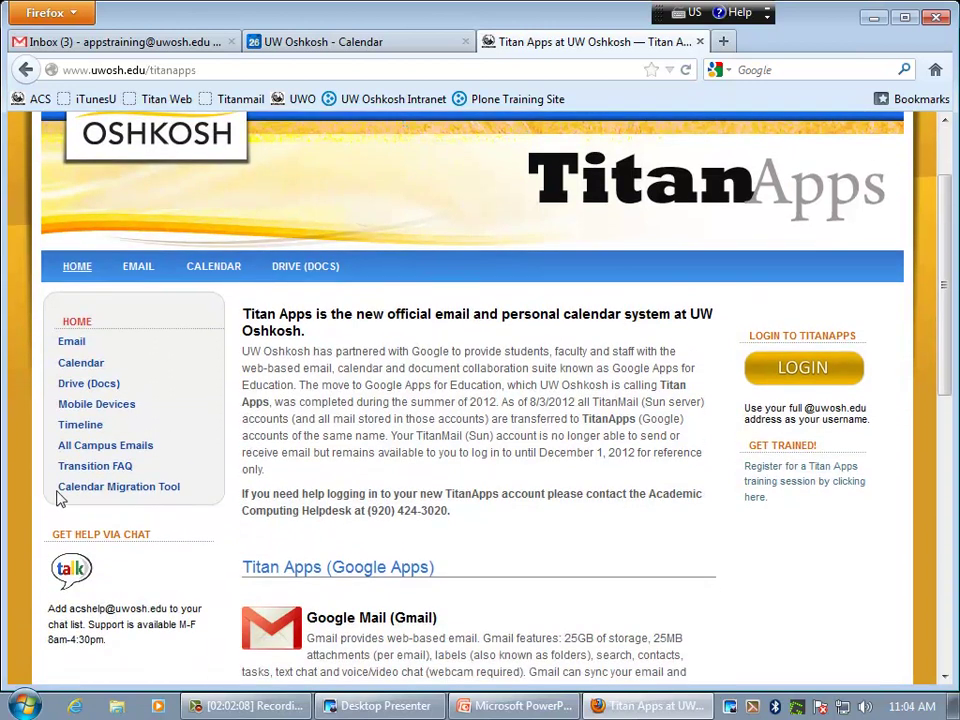
pyautogui.click(150, 494)
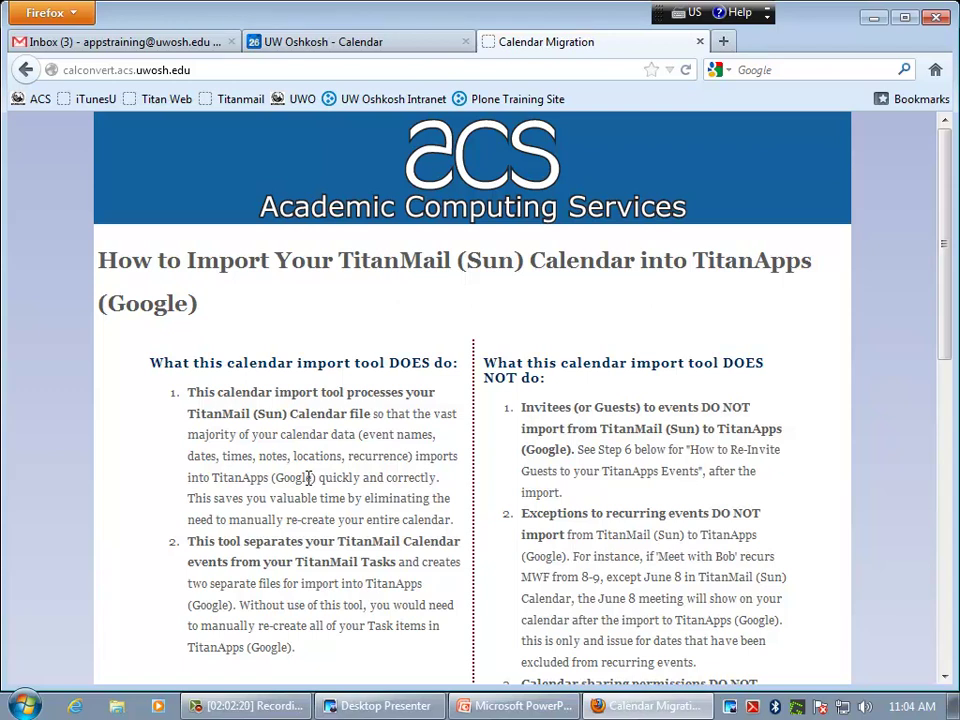
# - Expand and collapse Step 1's instructions, then expand Step 2 and read through the later steps
pyautogui.scroll(-4, 305, 485)
pyautogui.scroll(-2, 301, 495)
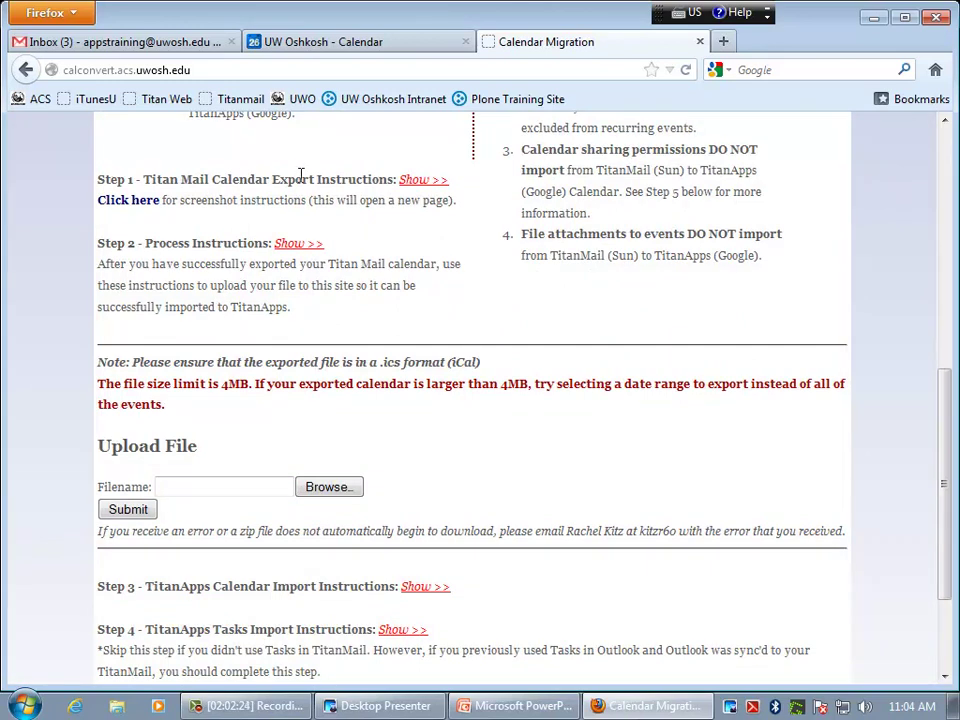
pyautogui.click(422, 180)
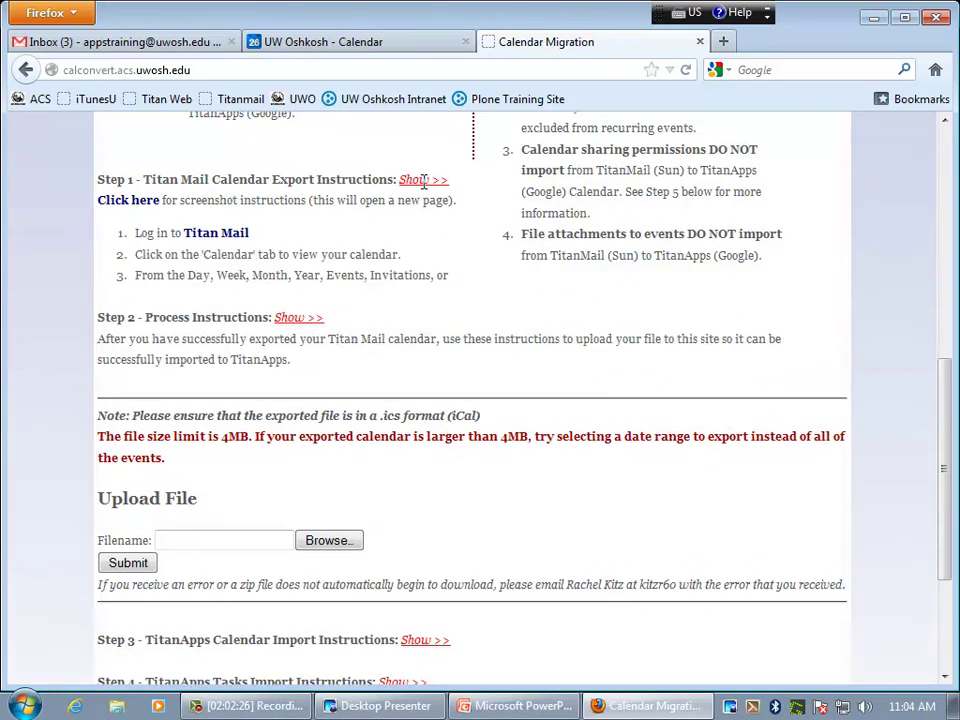
pyautogui.click(421, 180)
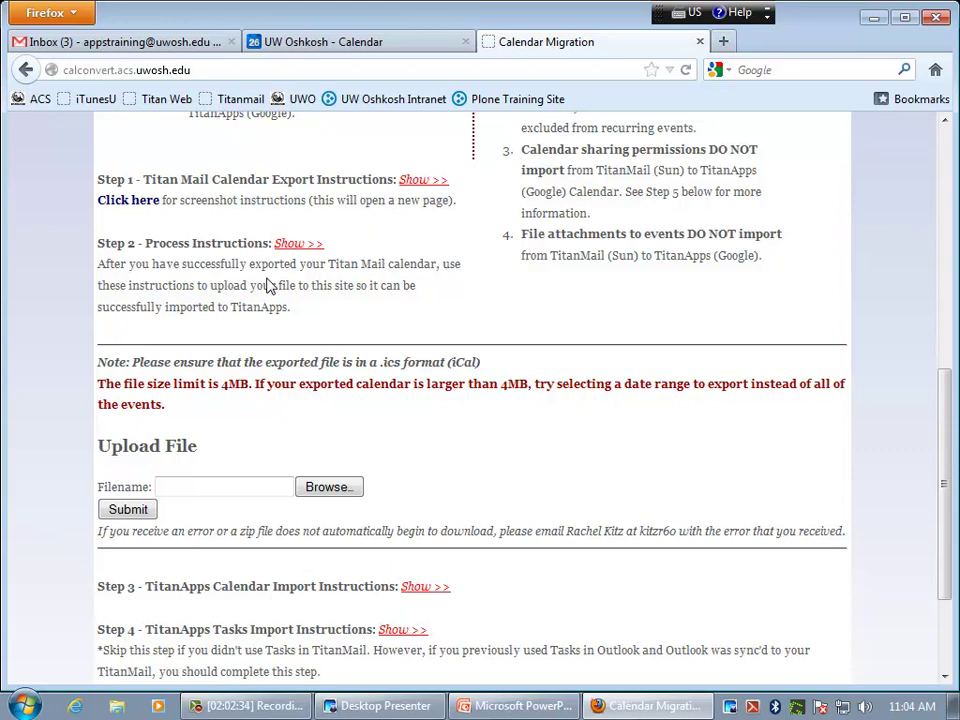
pyautogui.click(296, 243)
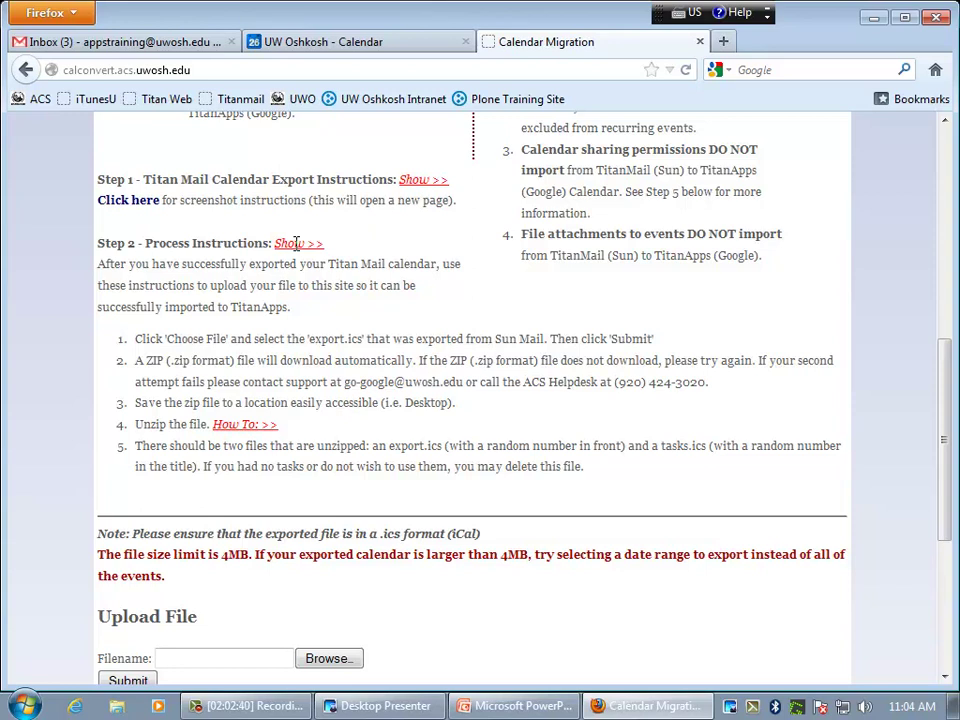
pyautogui.scroll(-2, 205, 400)
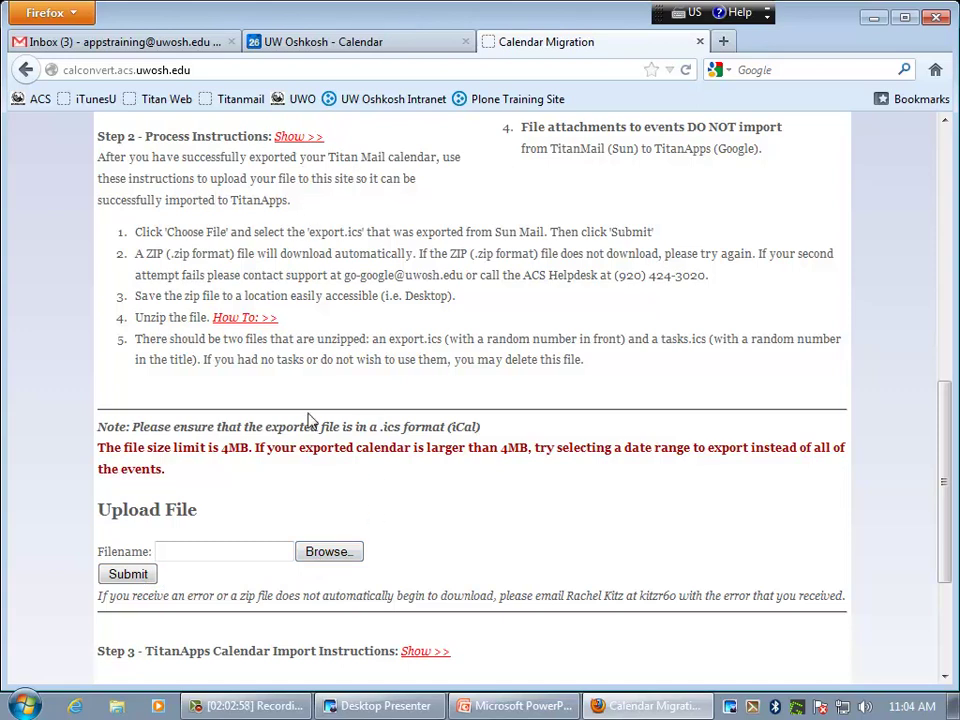
pyautogui.scroll(-4, 137, 578)
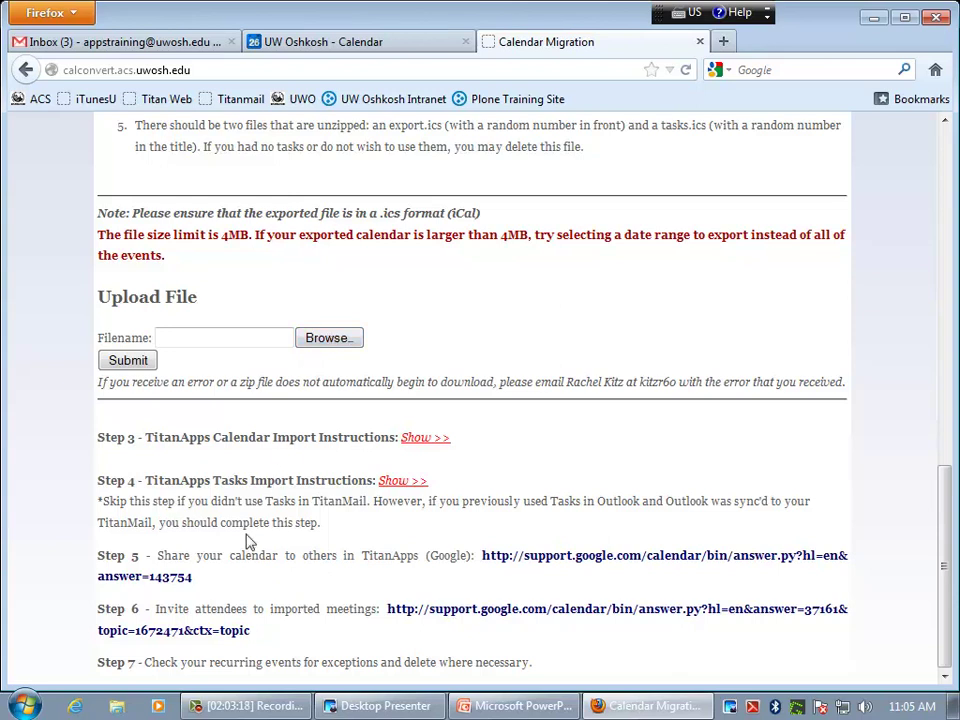
# - Back on the Calendar tab, open Import calendar, keep Titan Apps Training as destination, and cancel
pyautogui.click(292, 58)
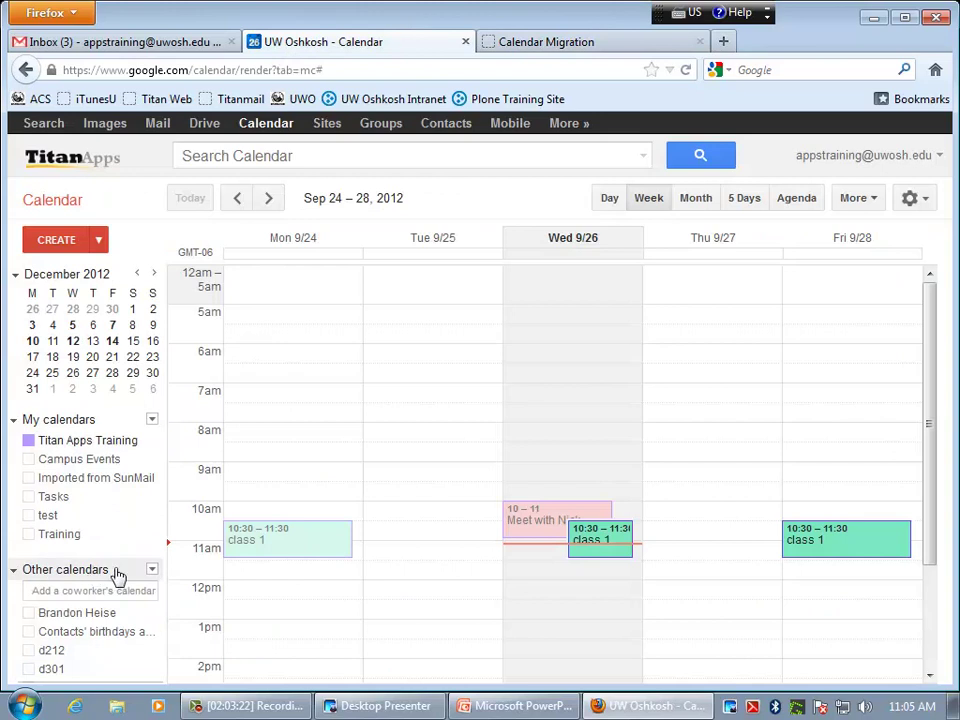
pyautogui.click(152, 569)
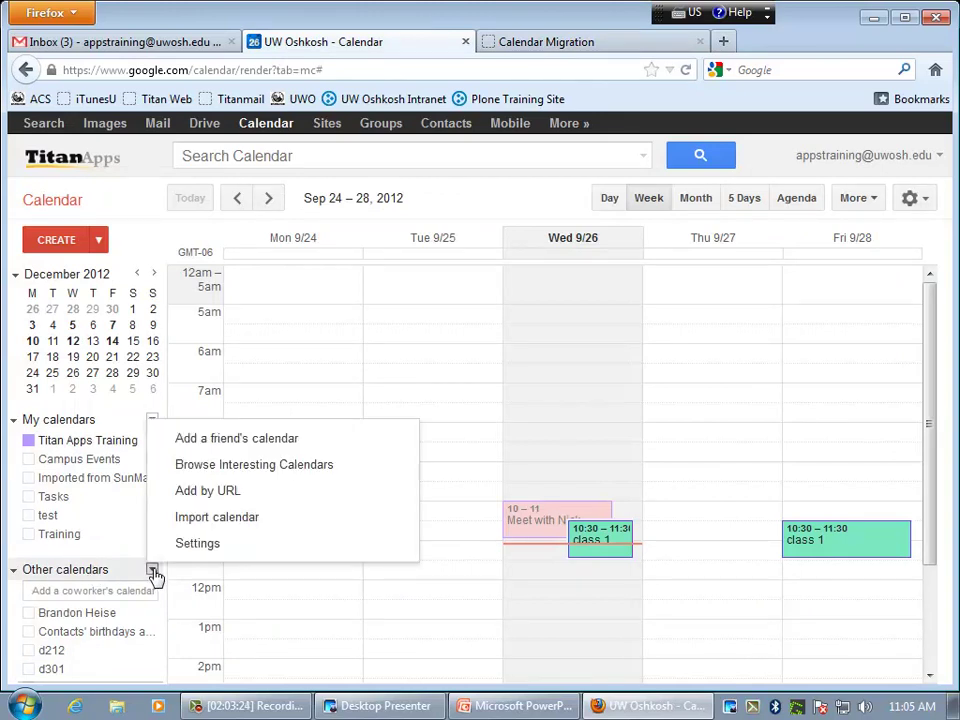
pyautogui.click(240, 522)
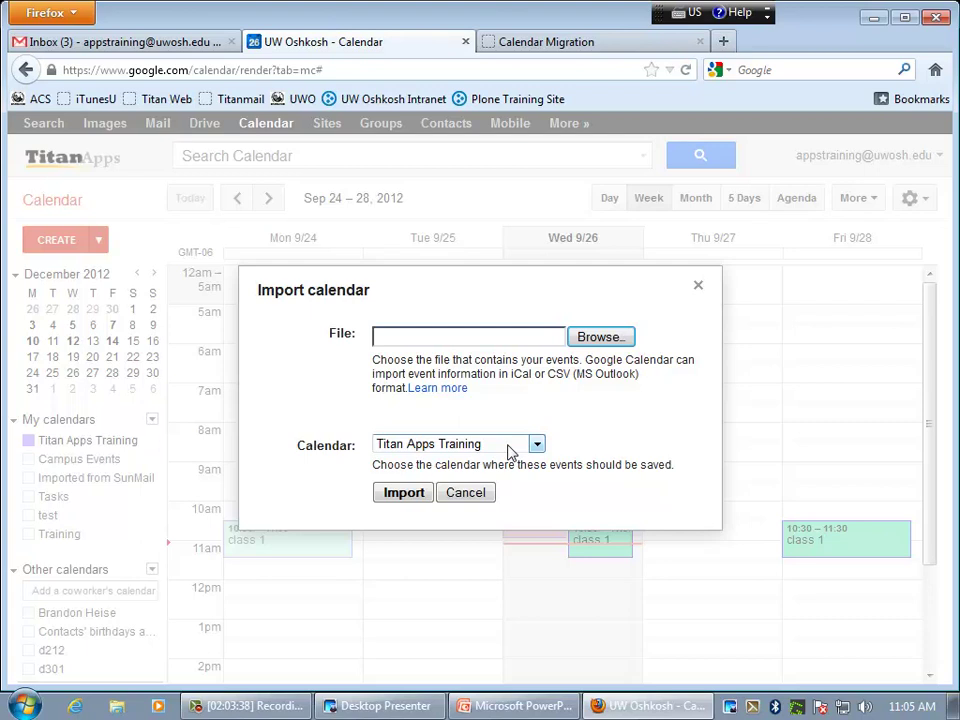
pyautogui.click(508, 450)
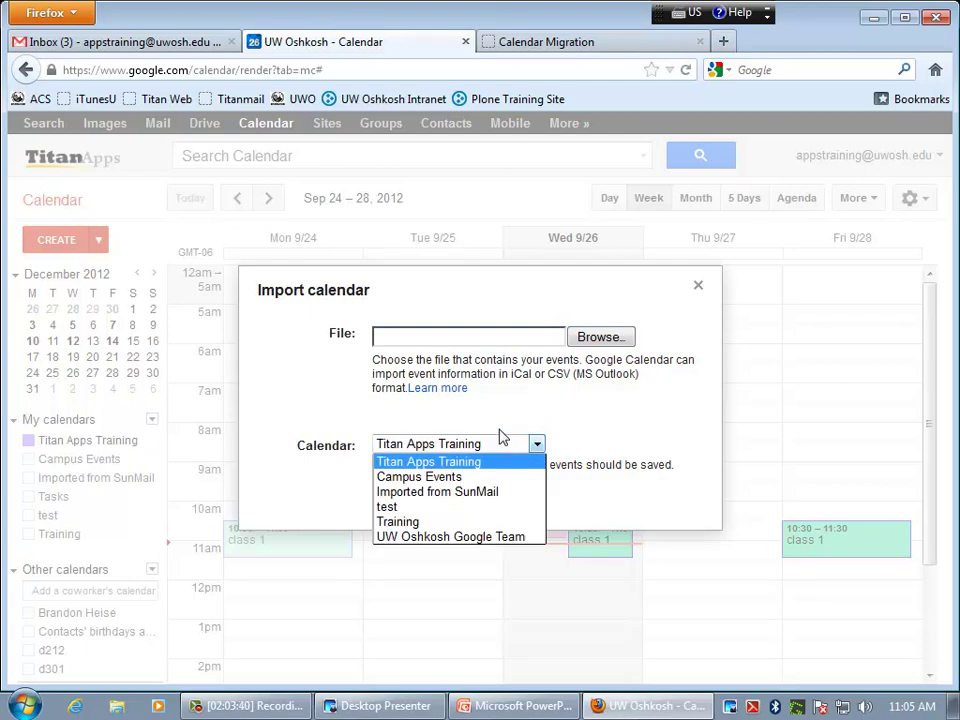
pyautogui.click(494, 461)
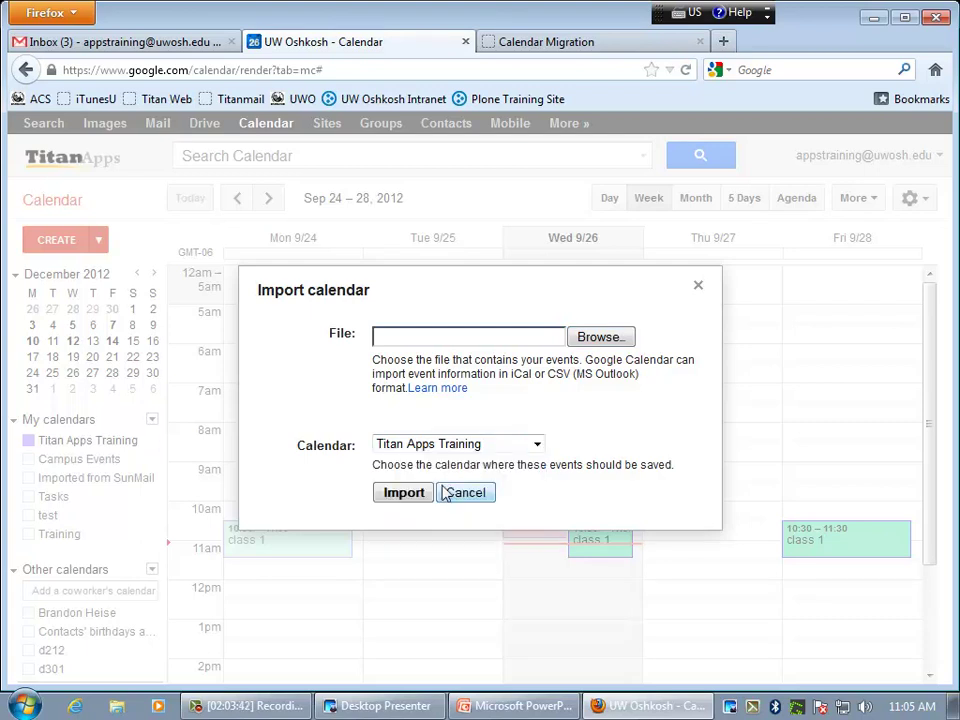
pyautogui.click(474, 494)
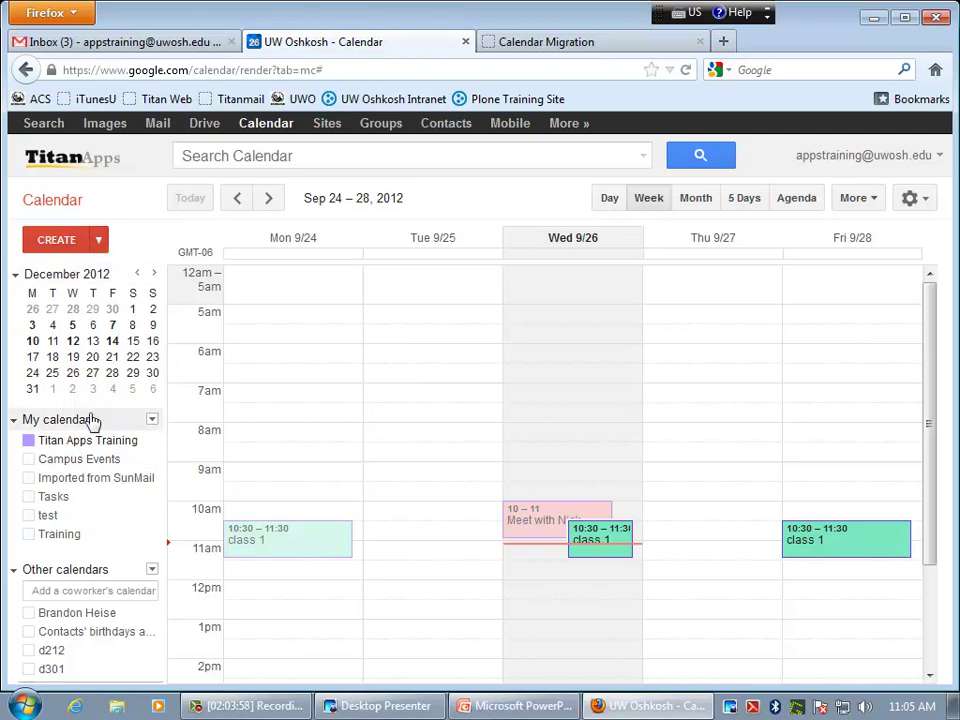
pyautogui.click(151, 420)
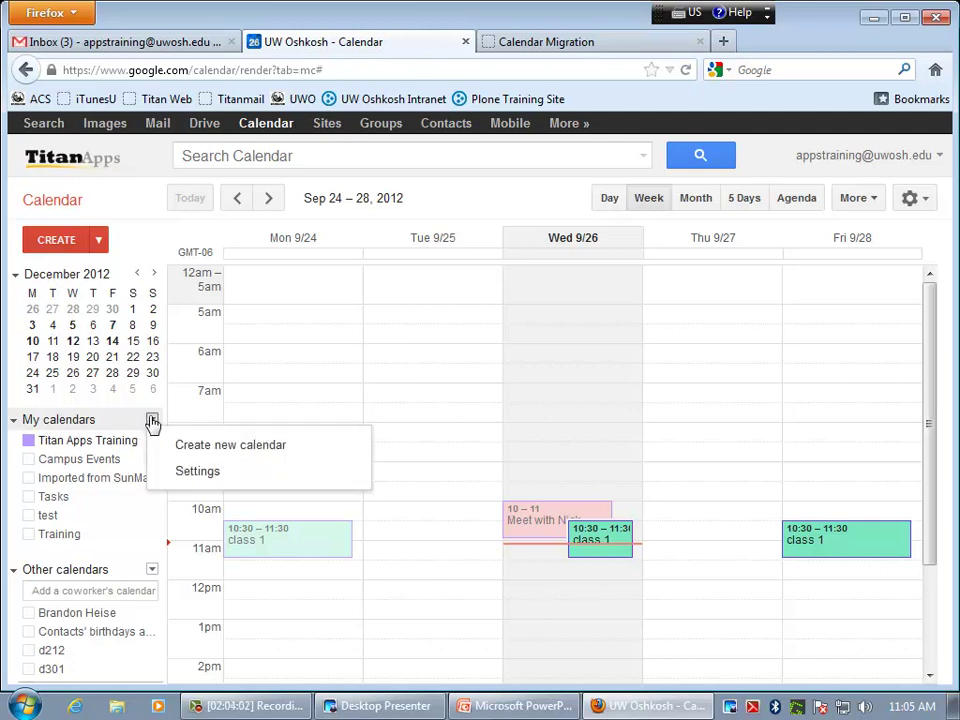
pyautogui.click(249, 455)
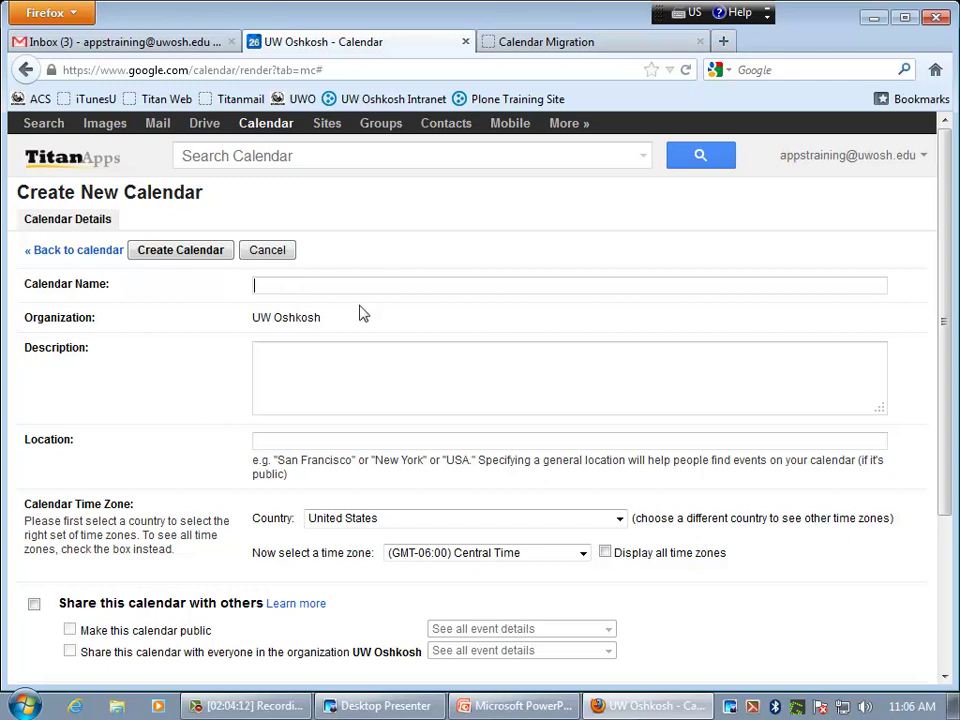
pyautogui.scroll(-3, 410, 378)
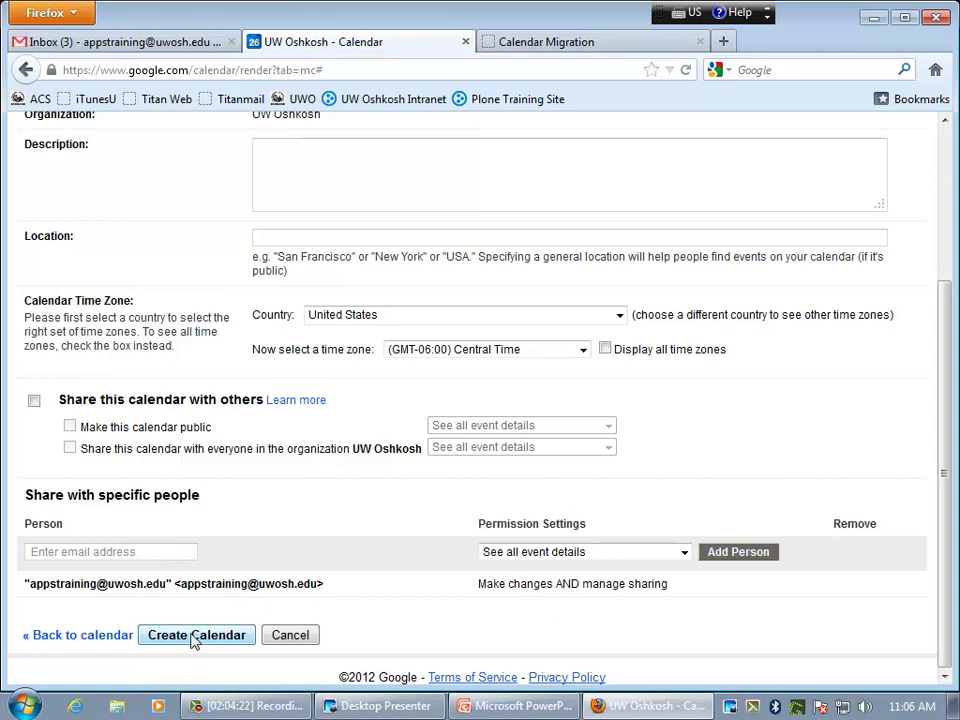
pyautogui.click(291, 635)
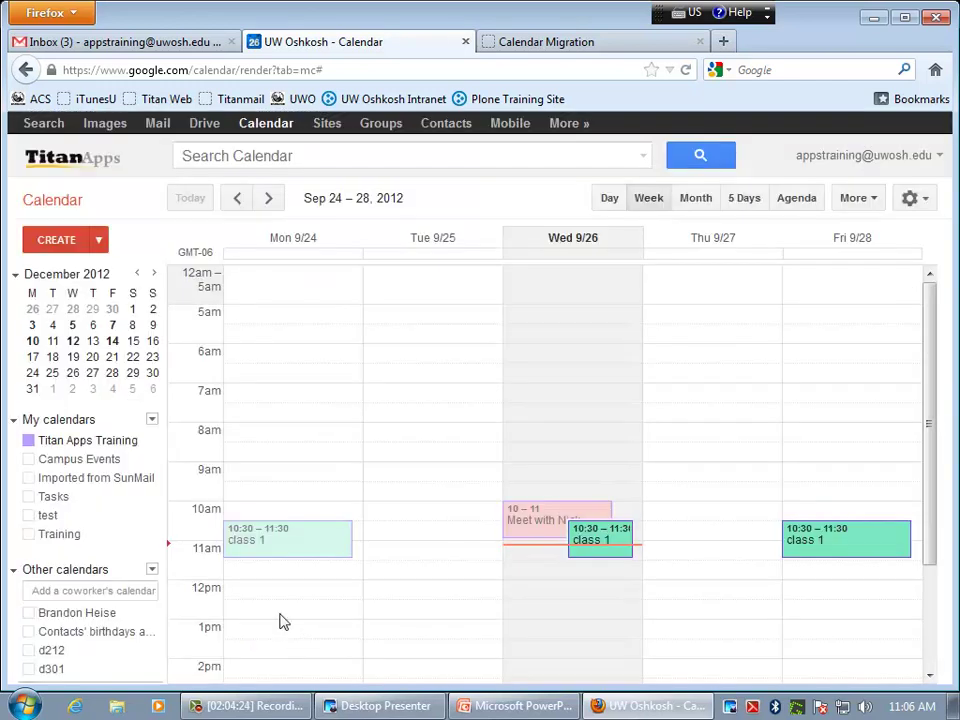
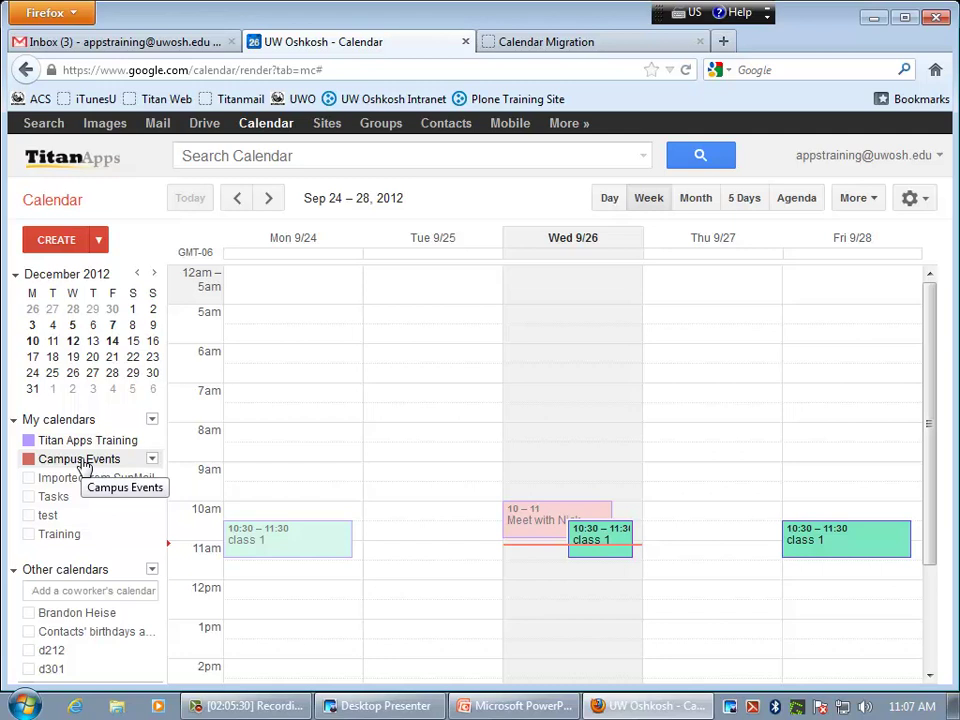
# - Hide Campus Events, briefly toggle the coworker's calendar, and show d212's events for Sep 24–28
pyautogui.click(84, 460)
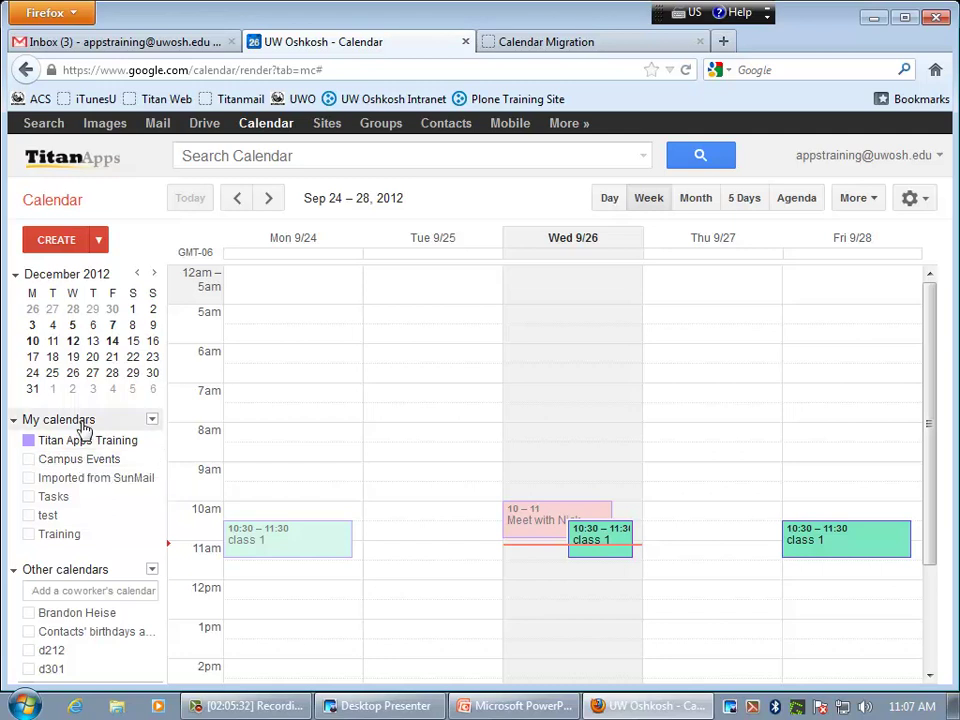
pyautogui.click(50, 421)
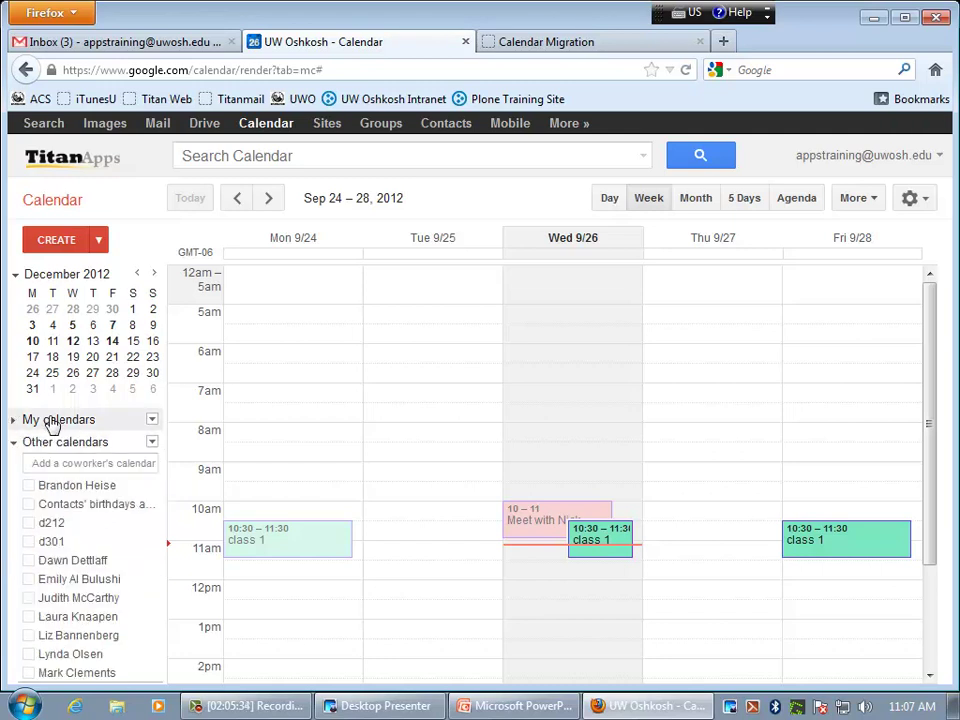
pyautogui.click(34, 422)
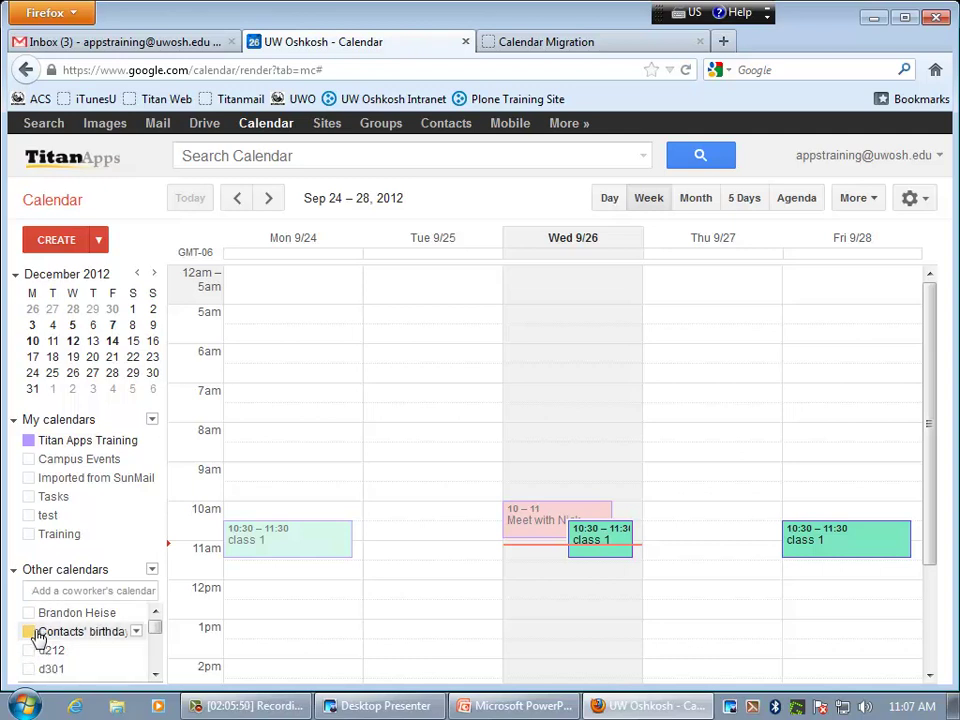
pyautogui.click(34, 619)
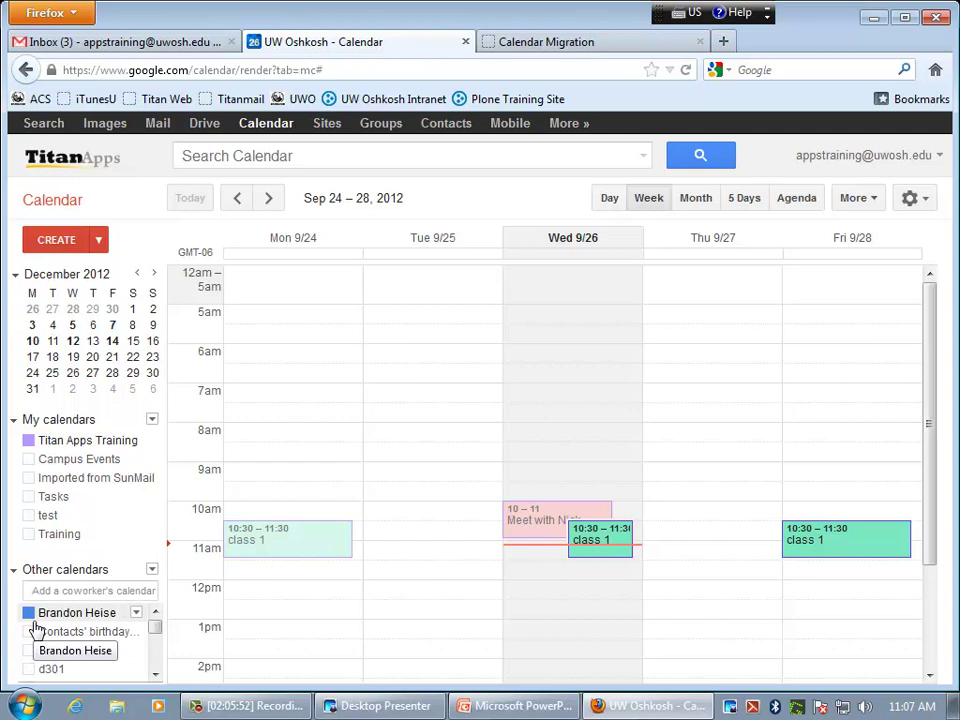
pyautogui.click(33, 619)
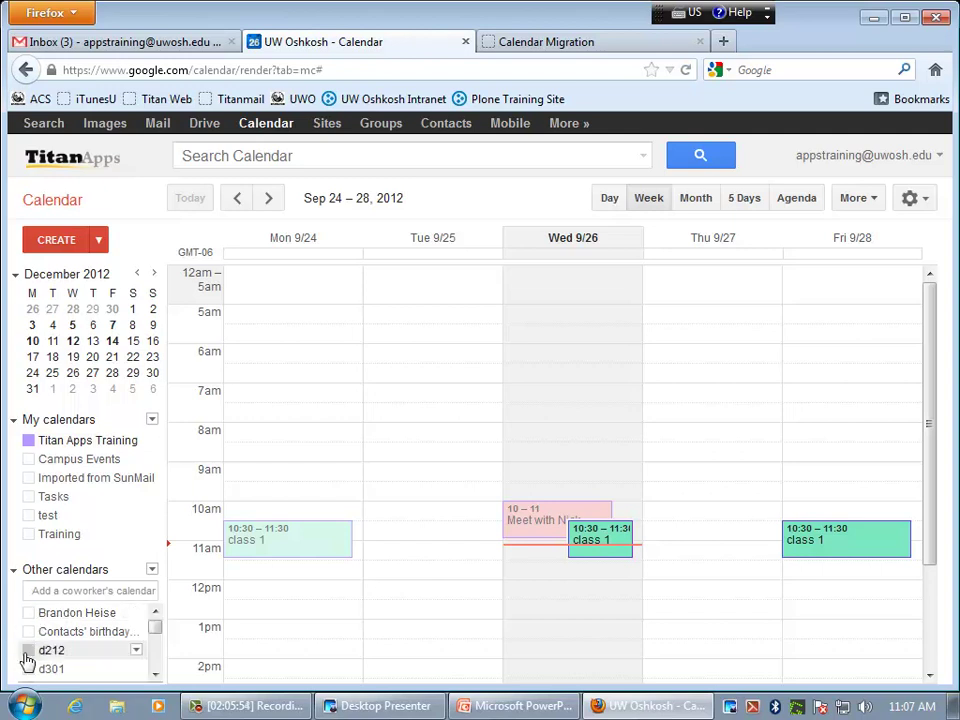
pyautogui.click(28, 651)
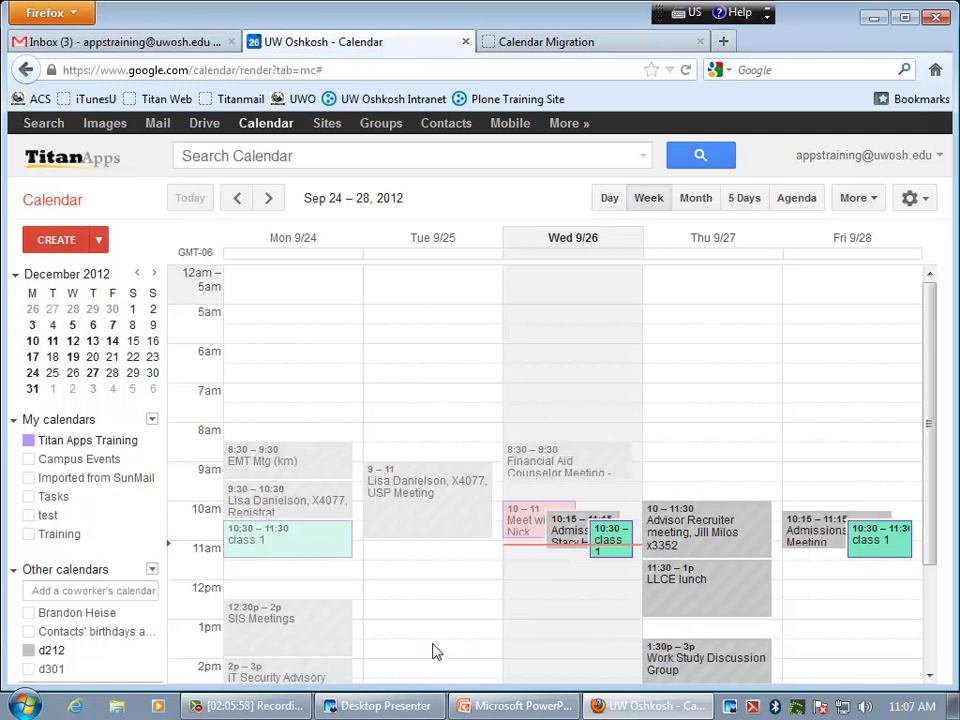
pyautogui.click(152, 570)
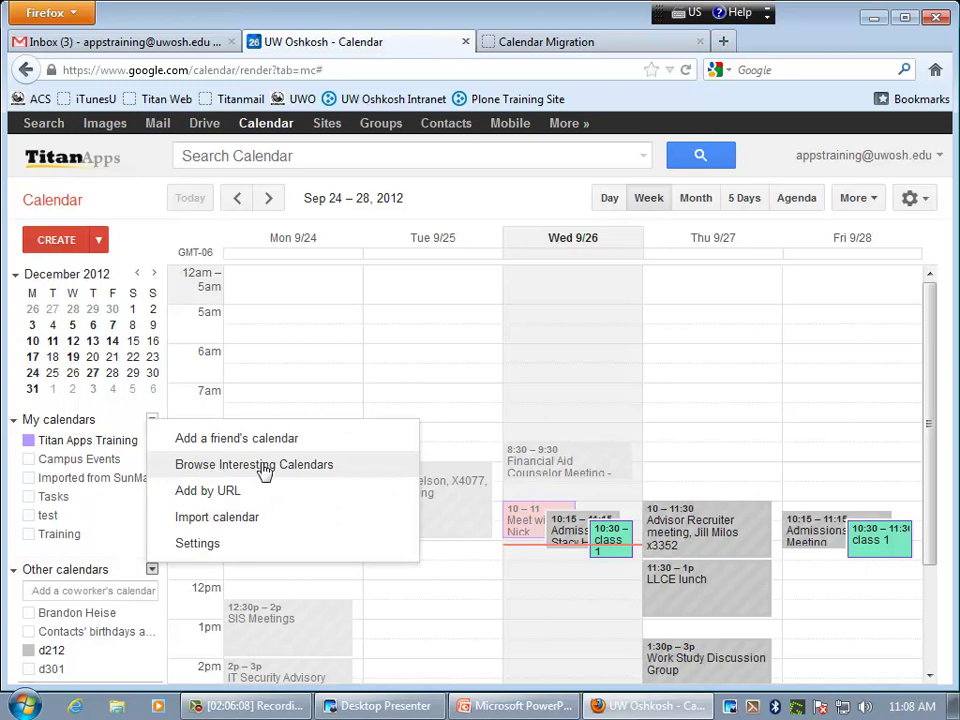
pyautogui.click(311, 476)
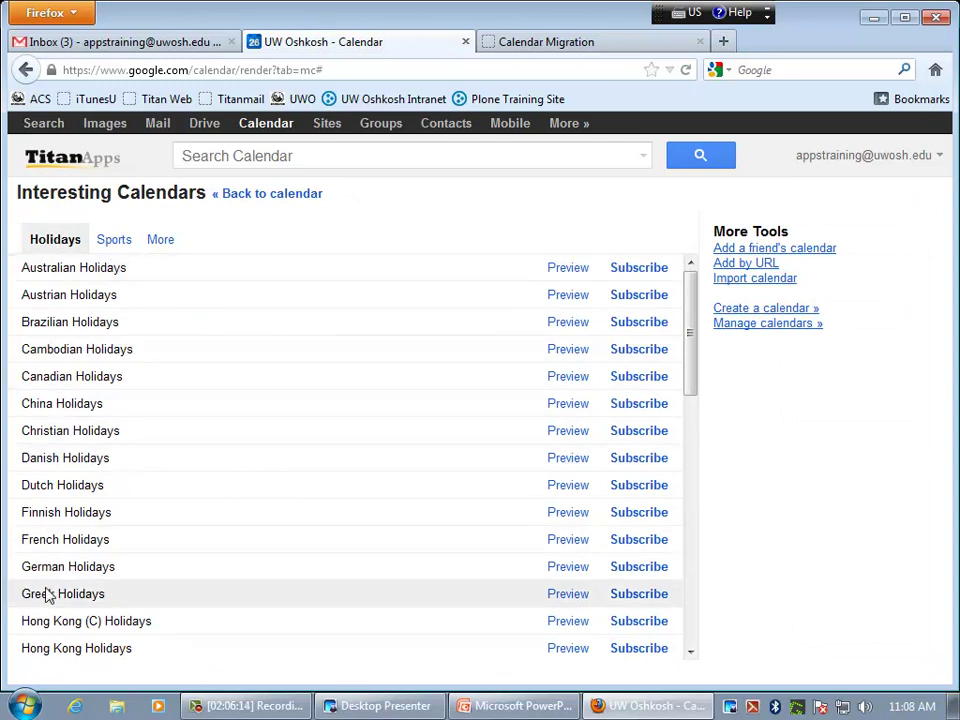
pyautogui.click(110, 243)
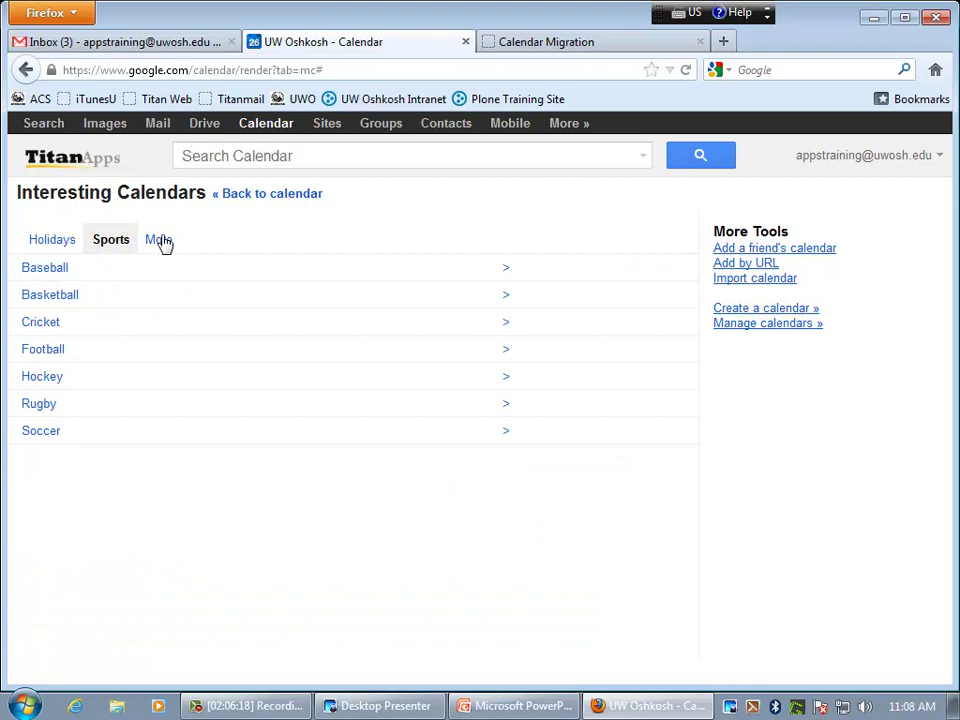
pyautogui.click(160, 242)
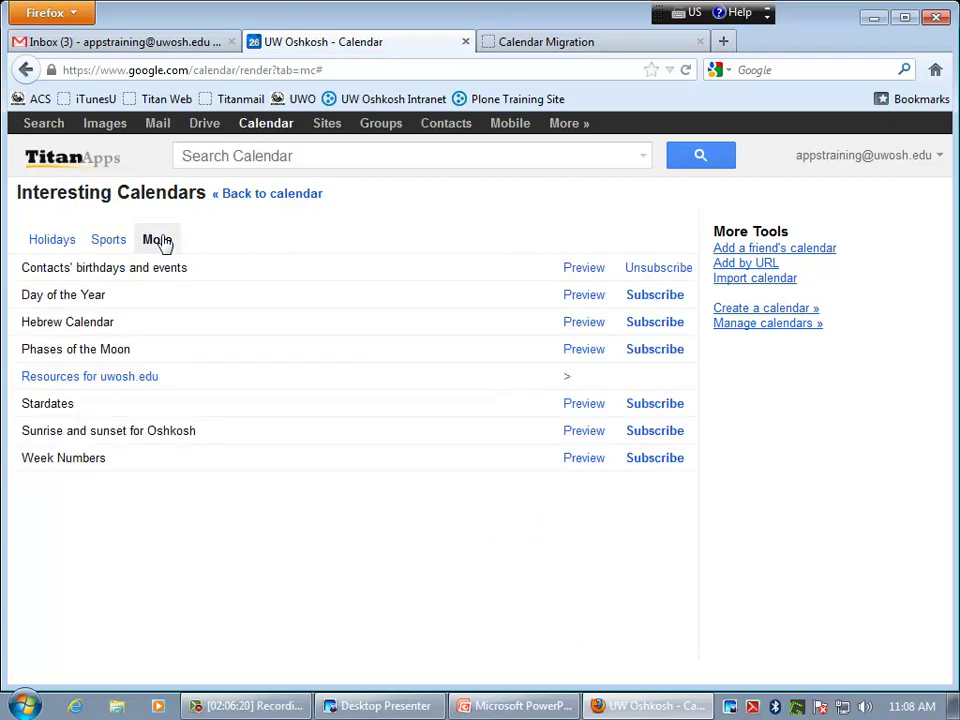
pyautogui.click(100, 379)
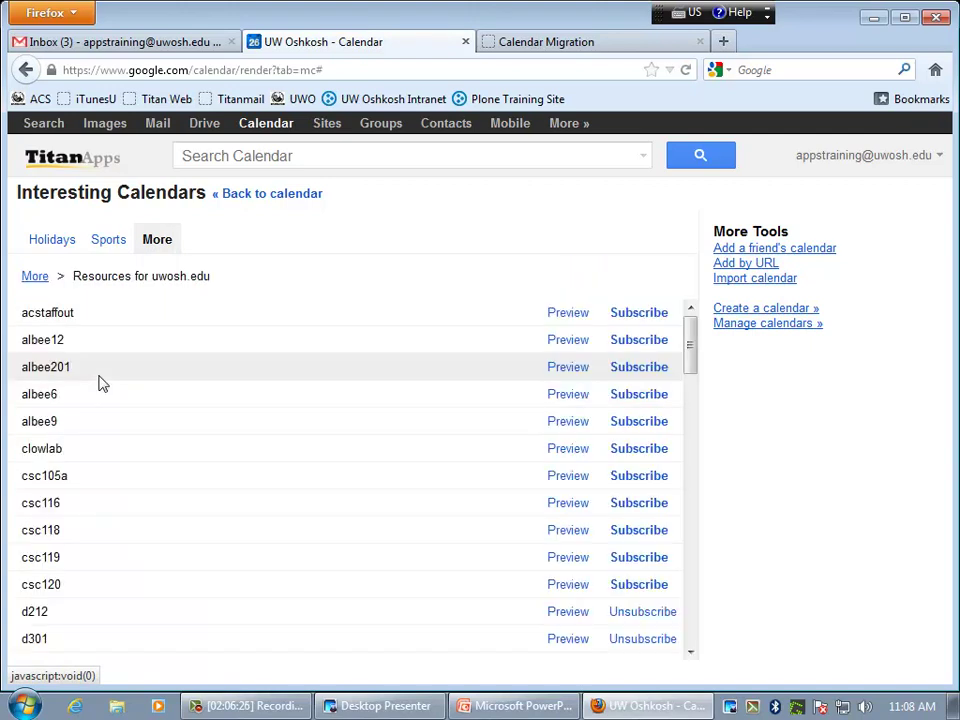
pyautogui.scroll(-3, 128, 528)
pyautogui.scroll(-6, 128, 530)
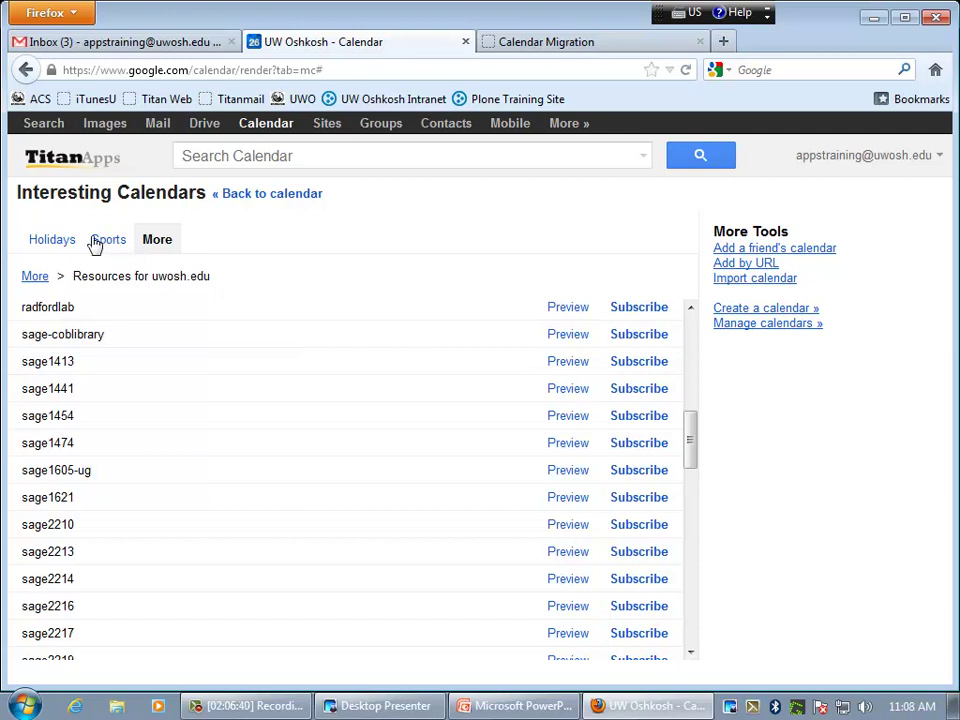
pyautogui.click(283, 196)
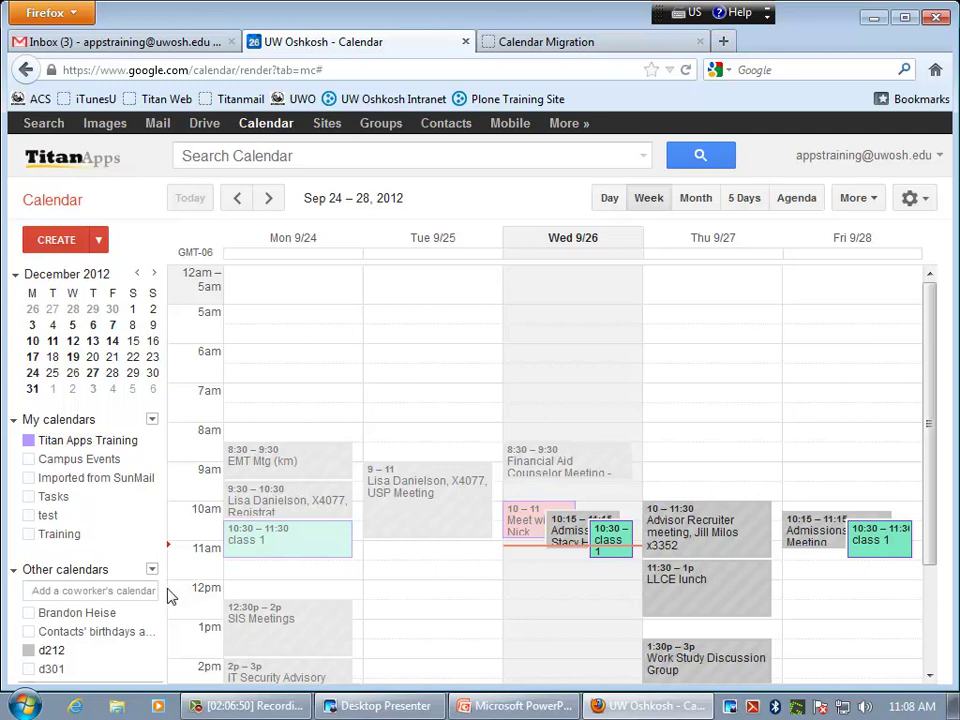
pyautogui.click(133, 612)
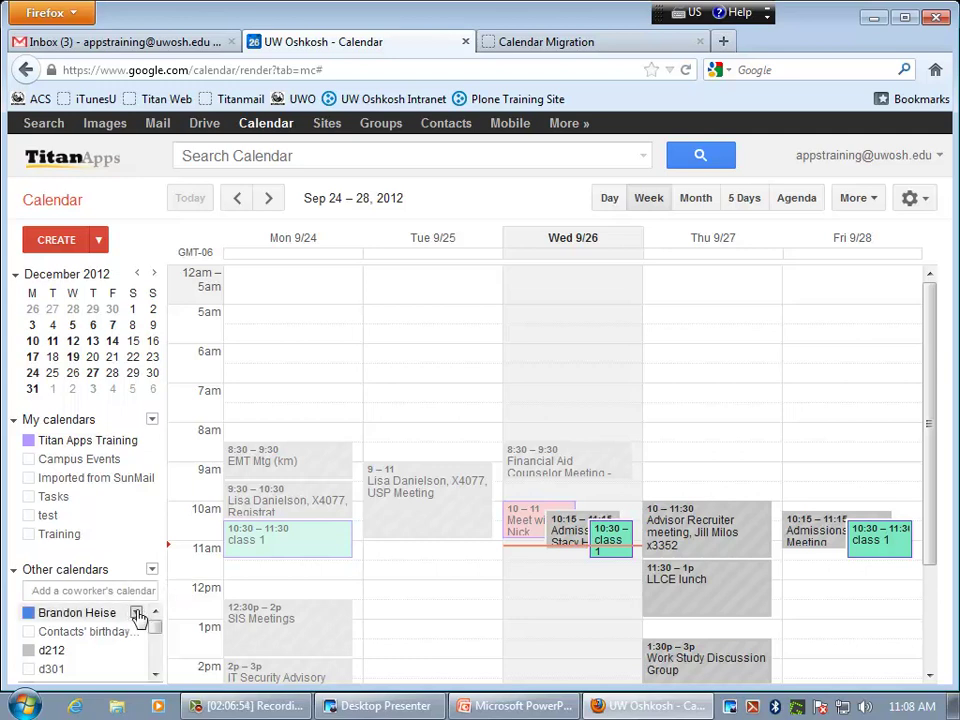
pyautogui.click(137, 613)
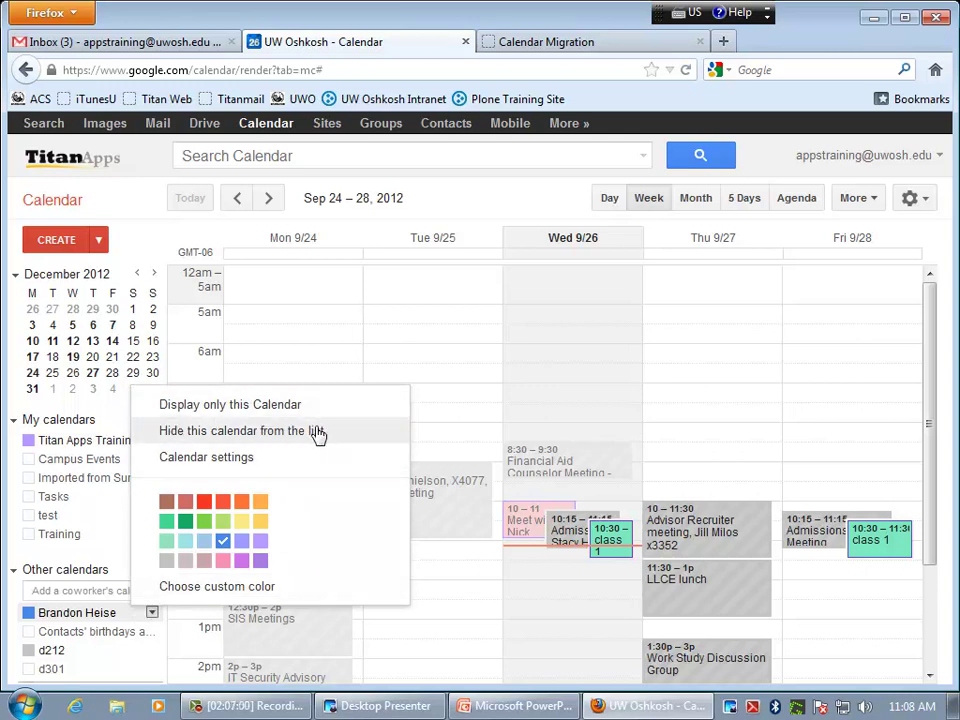
pyautogui.click(137, 613)
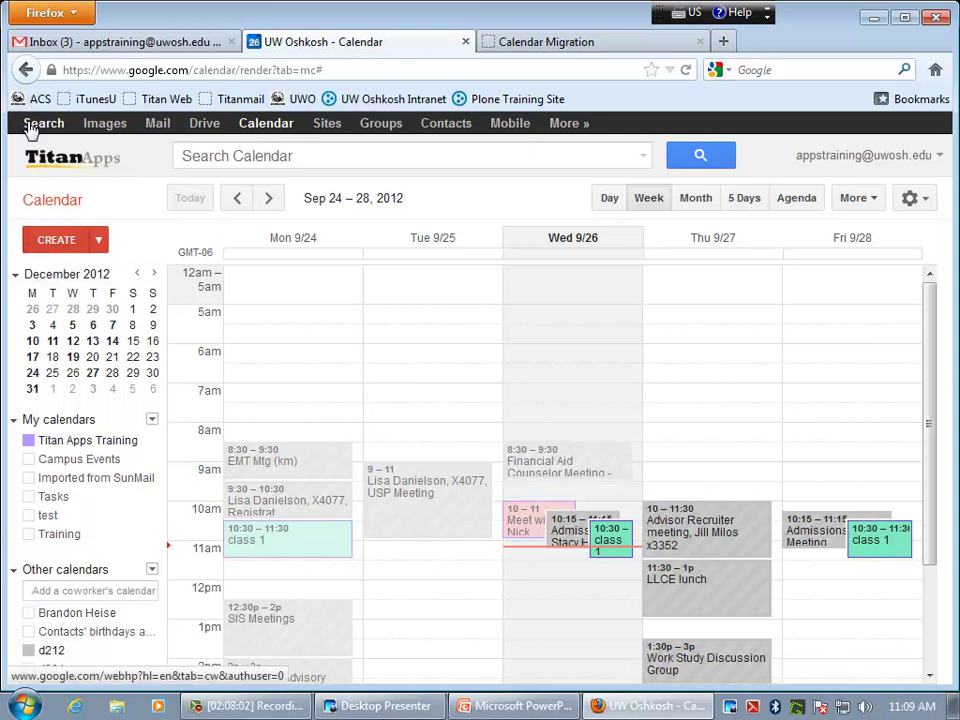
# - Browse Drive's Shared with me and My Drive, then create a new blank Document via CREATE
pyautogui.click(212, 131)
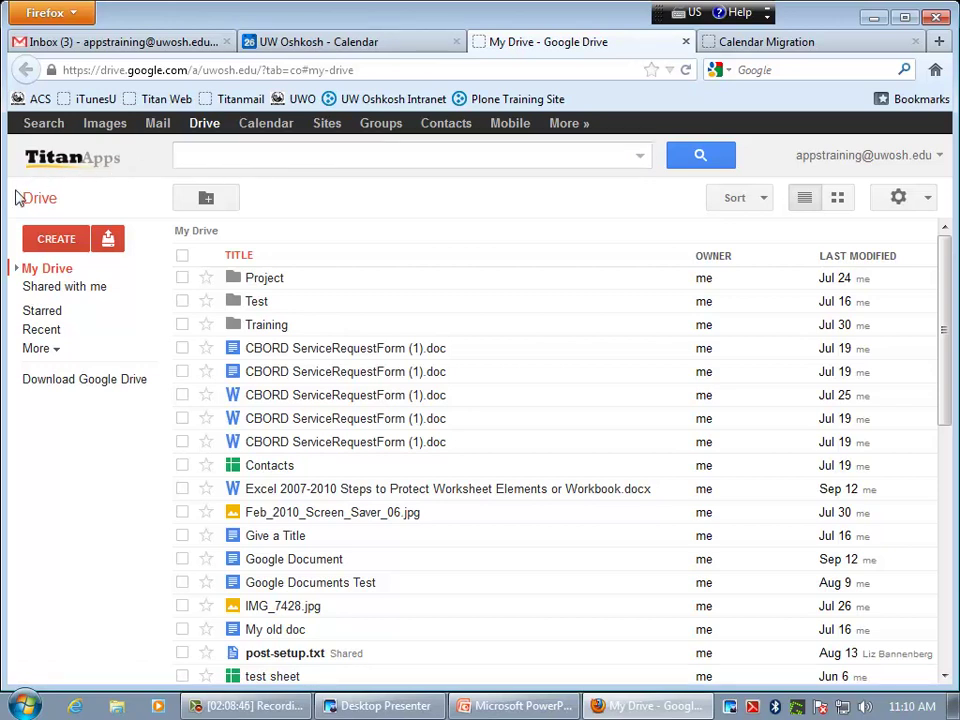
pyautogui.click(57, 244)
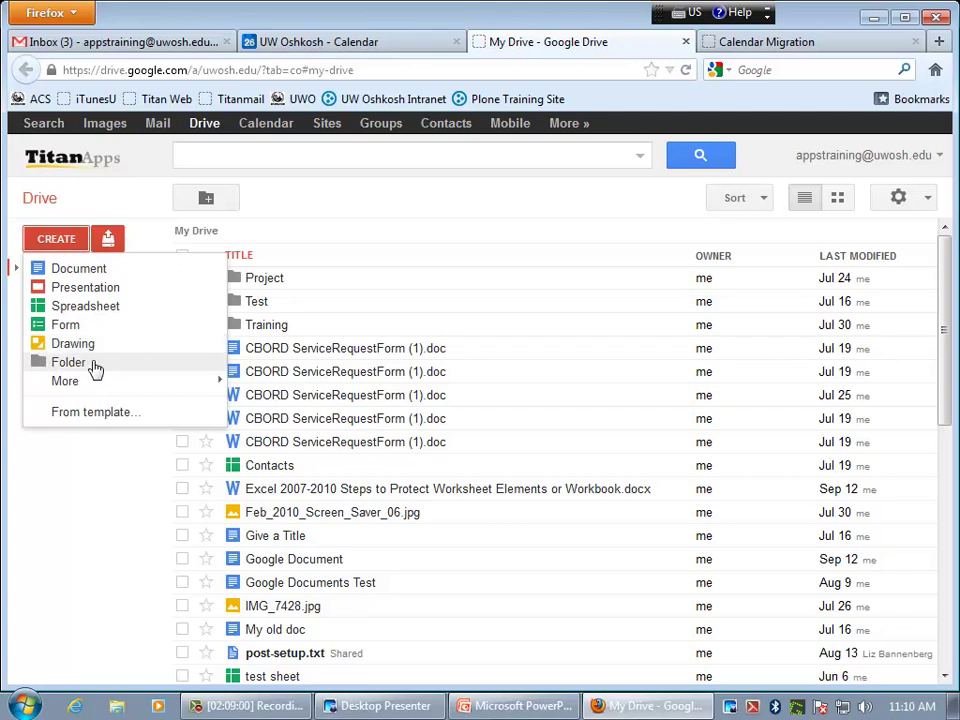
pyautogui.click(95, 207)
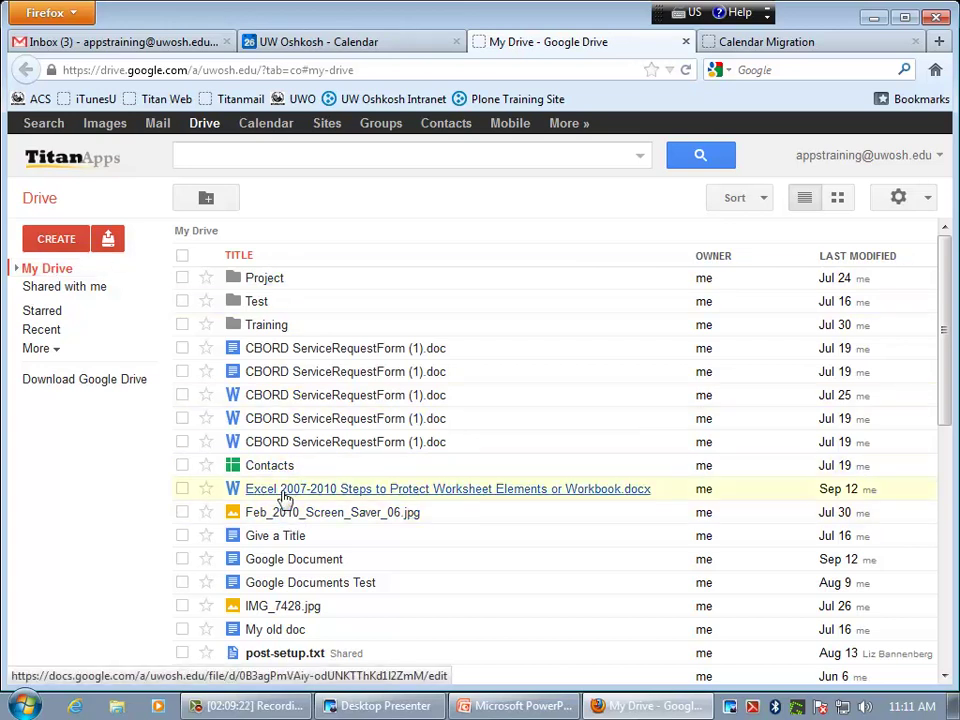
pyautogui.click(57, 289)
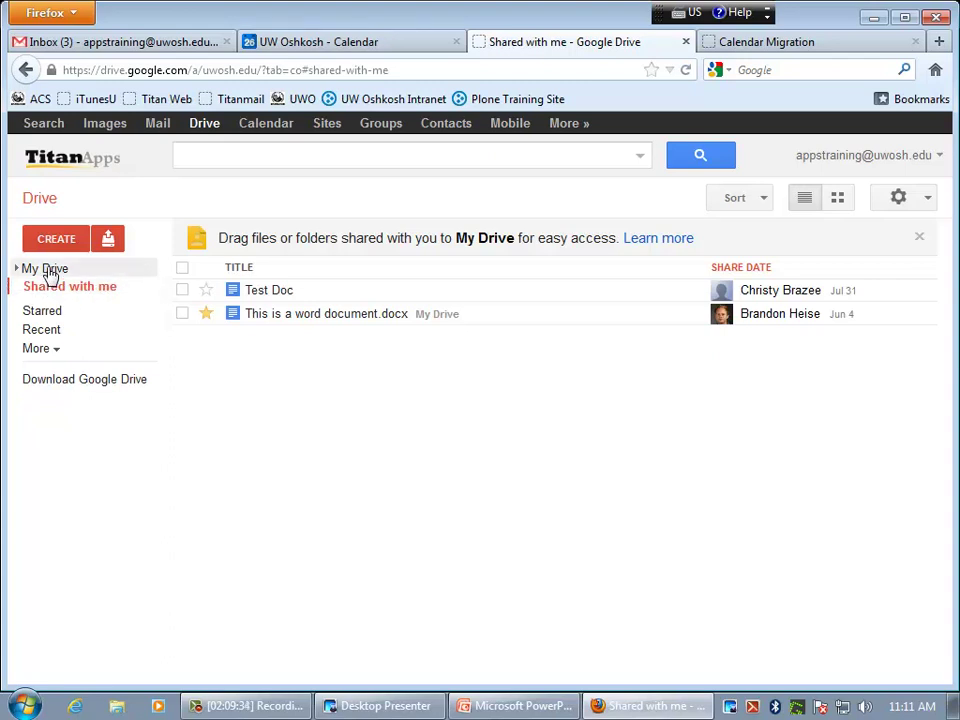
pyautogui.click(48, 270)
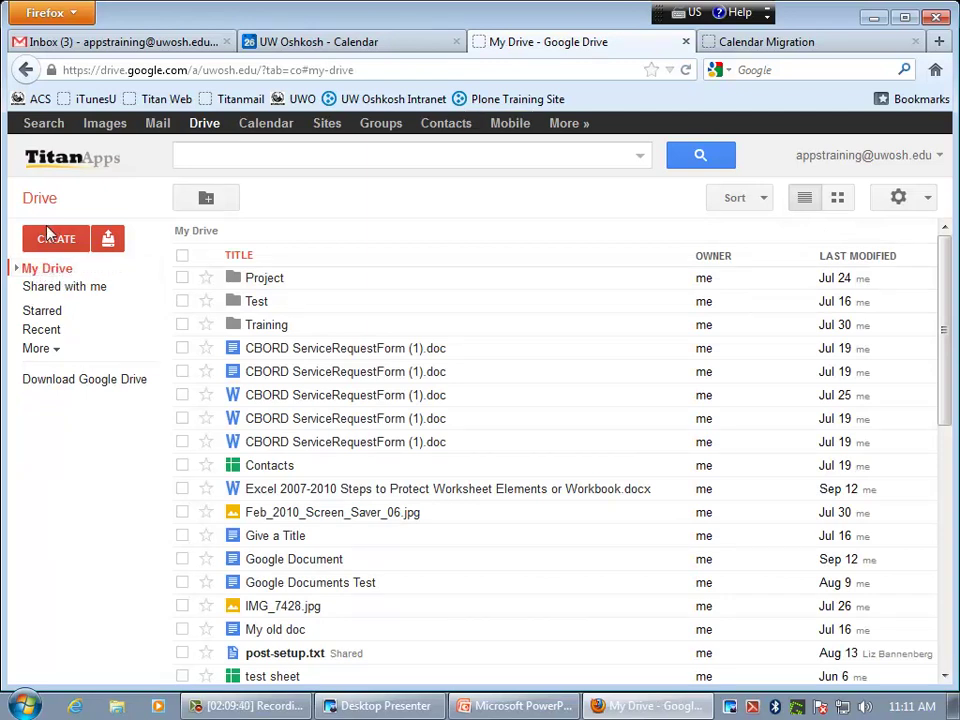
pyautogui.click(56, 242)
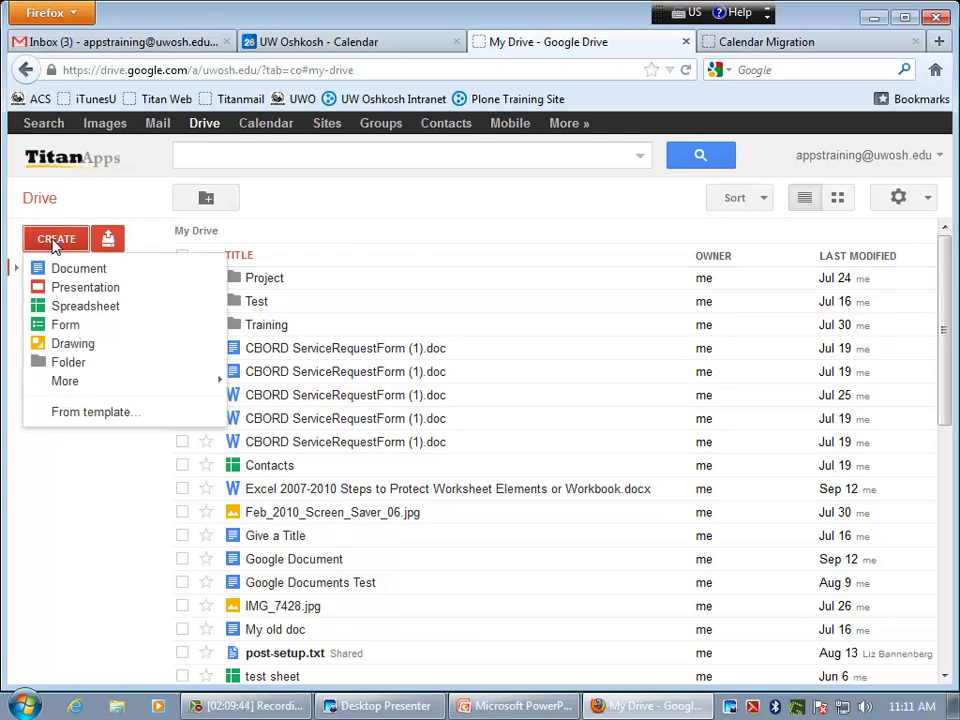
pyautogui.click(89, 274)
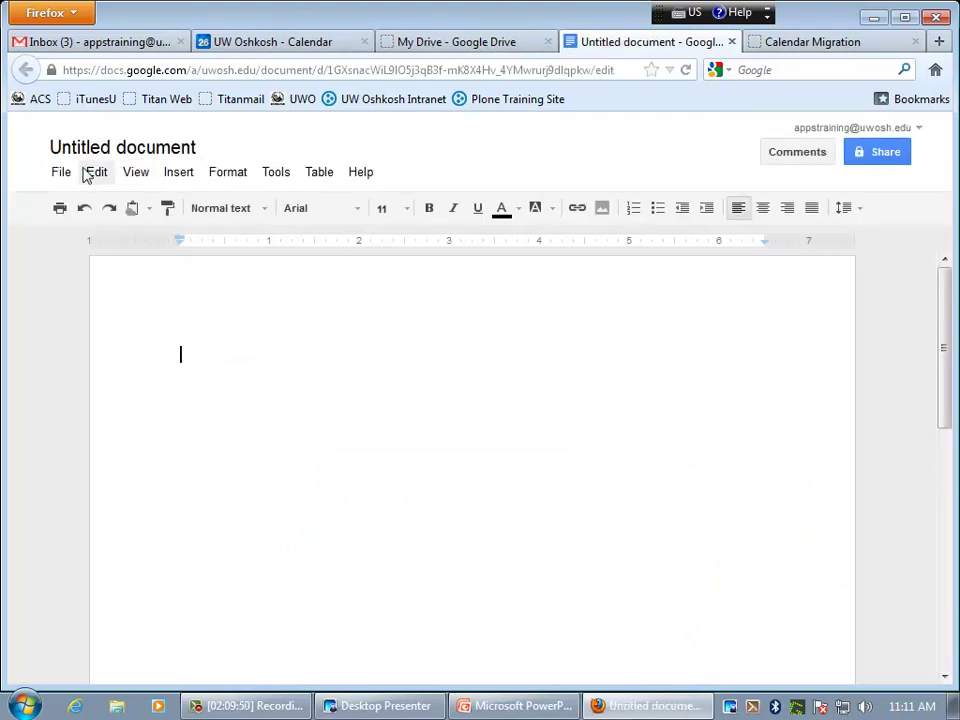
pyautogui.click(120, 152)
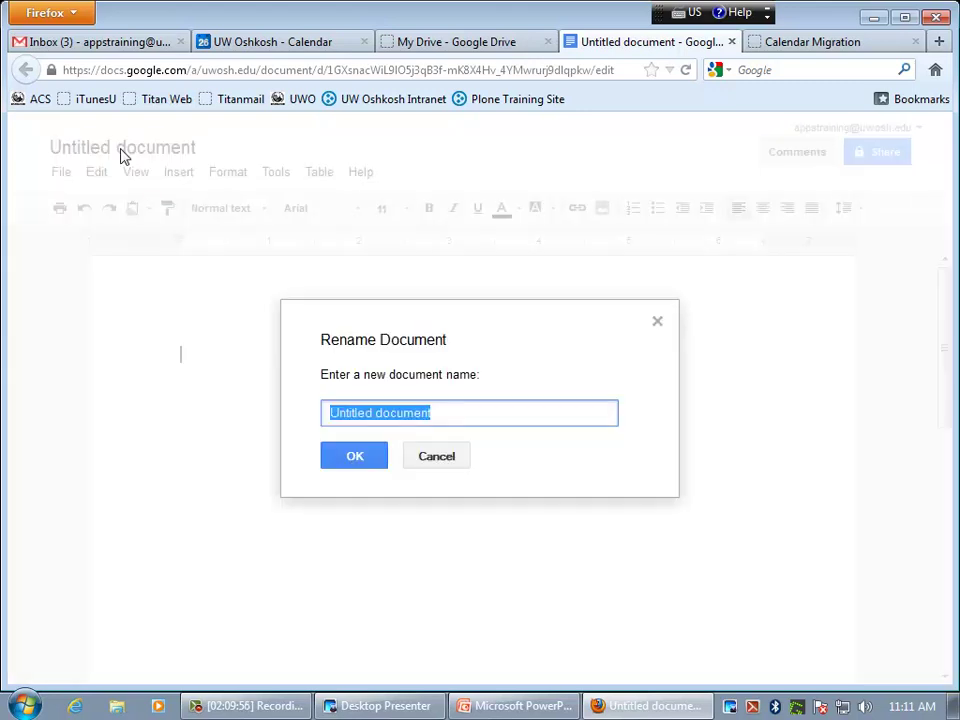
pyautogui.write('Training ')
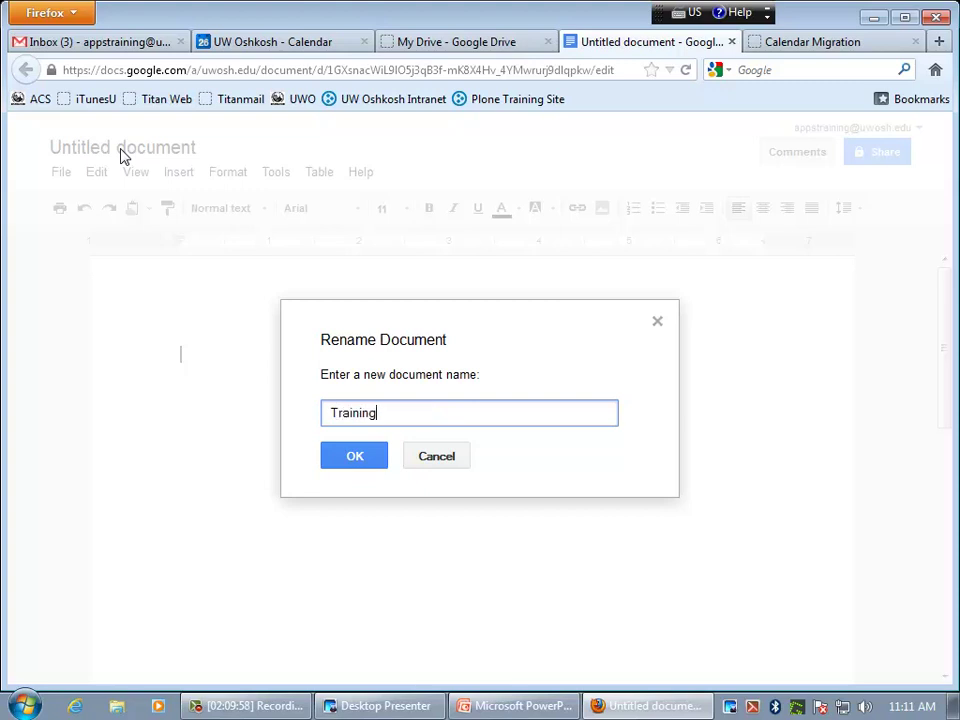
pyautogui.write('Handout')
pyautogui.click(362, 454)
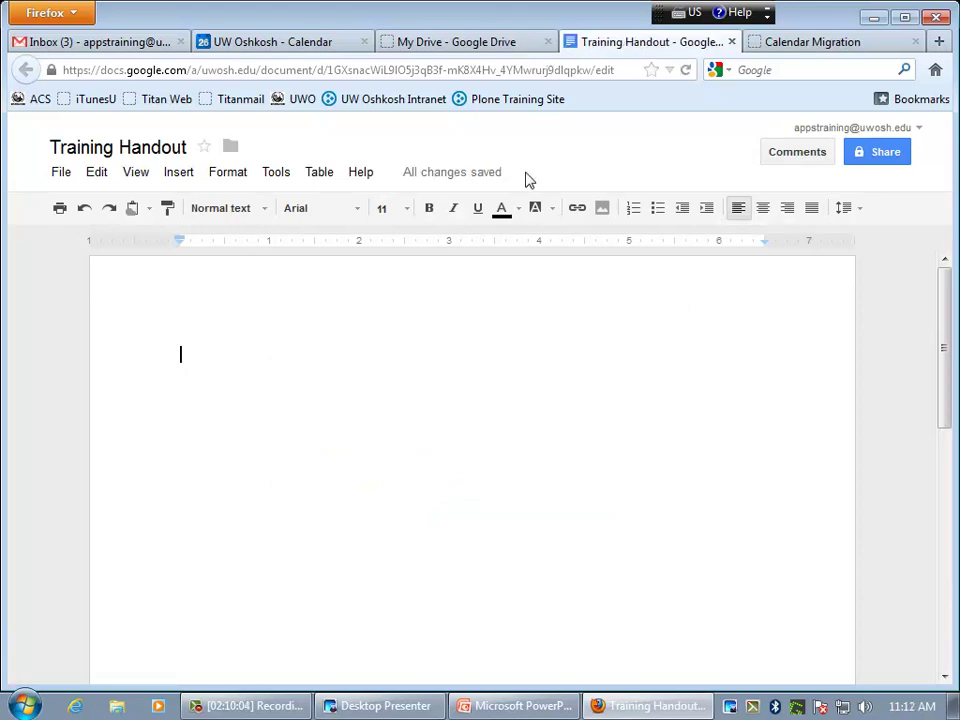
pyautogui.moveTo(493, 183)
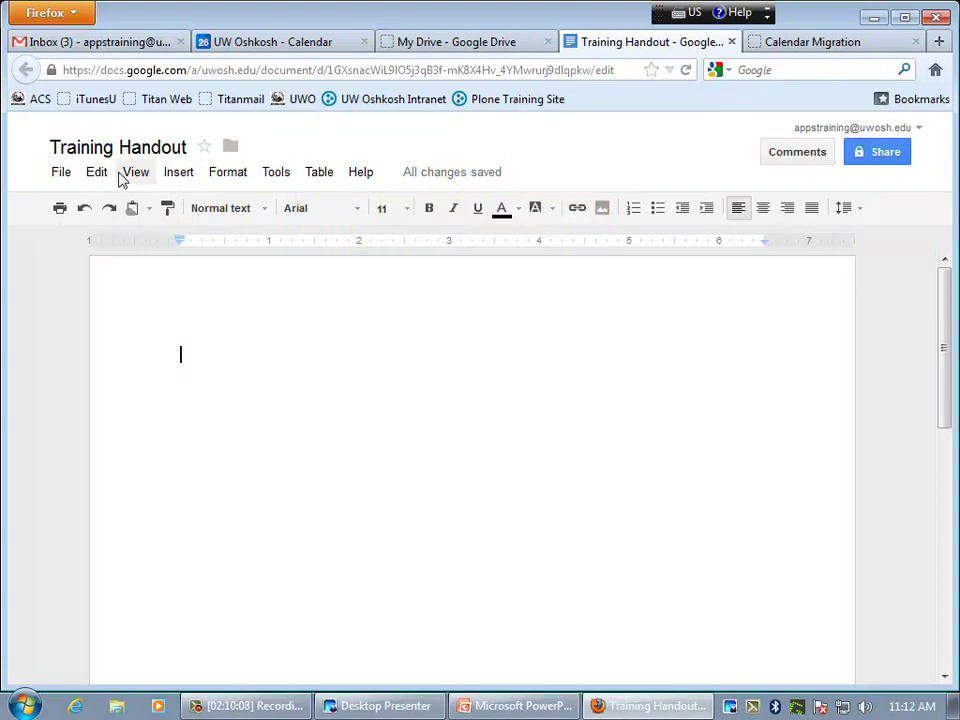
pyautogui.click(63, 176)
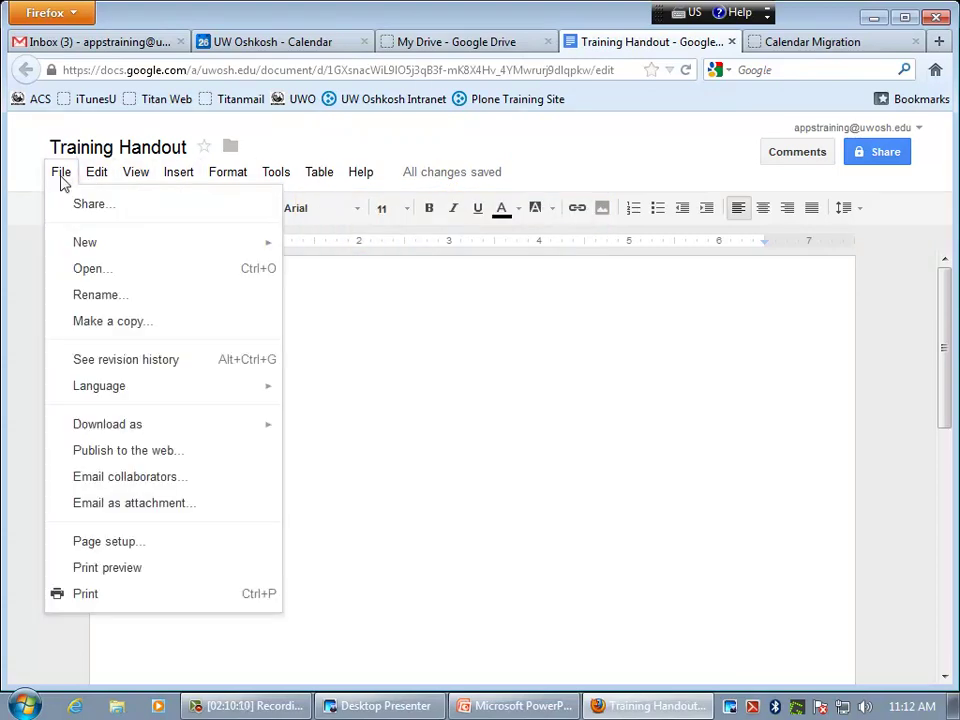
pyautogui.click(516, 165)
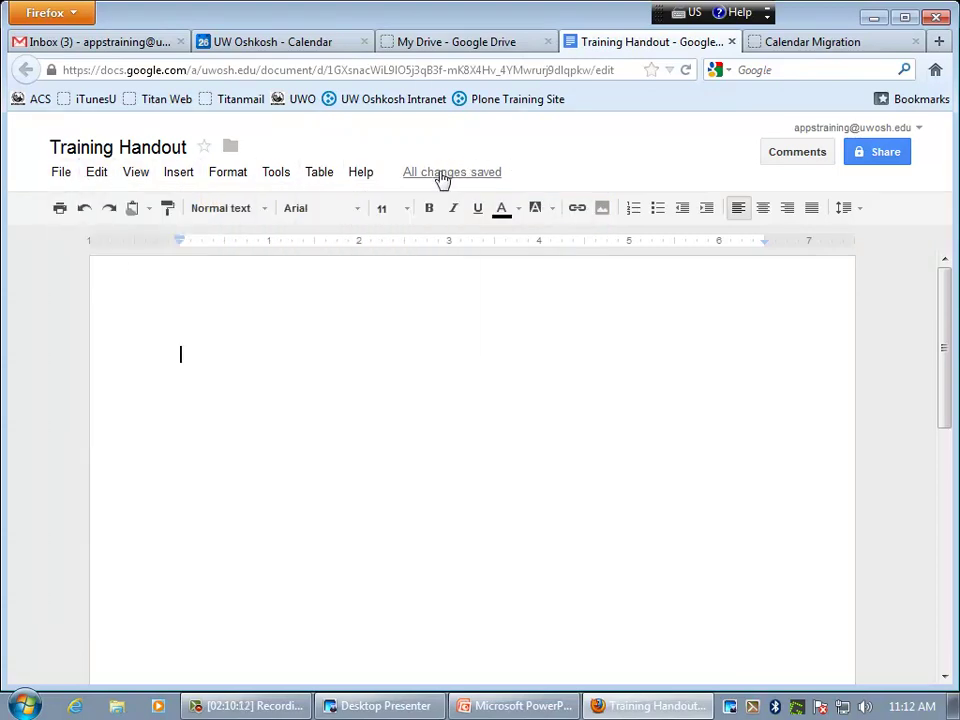
pyautogui.moveTo(448, 180)
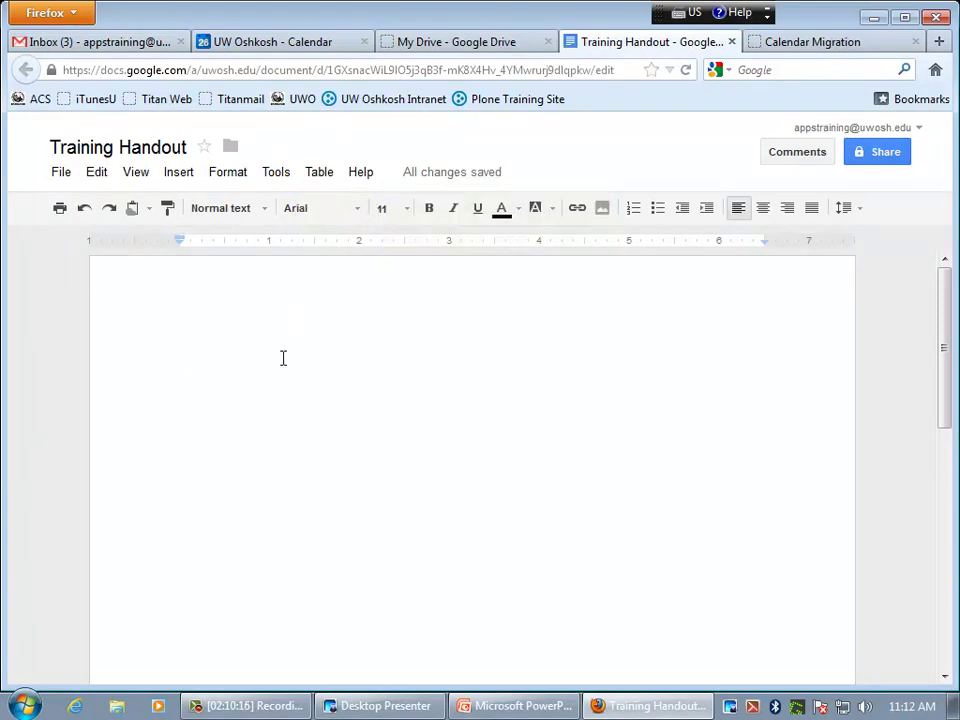
# - Type 'This is my Titan Apps Training Handout' as the document's first line
pyautogui.write('T')
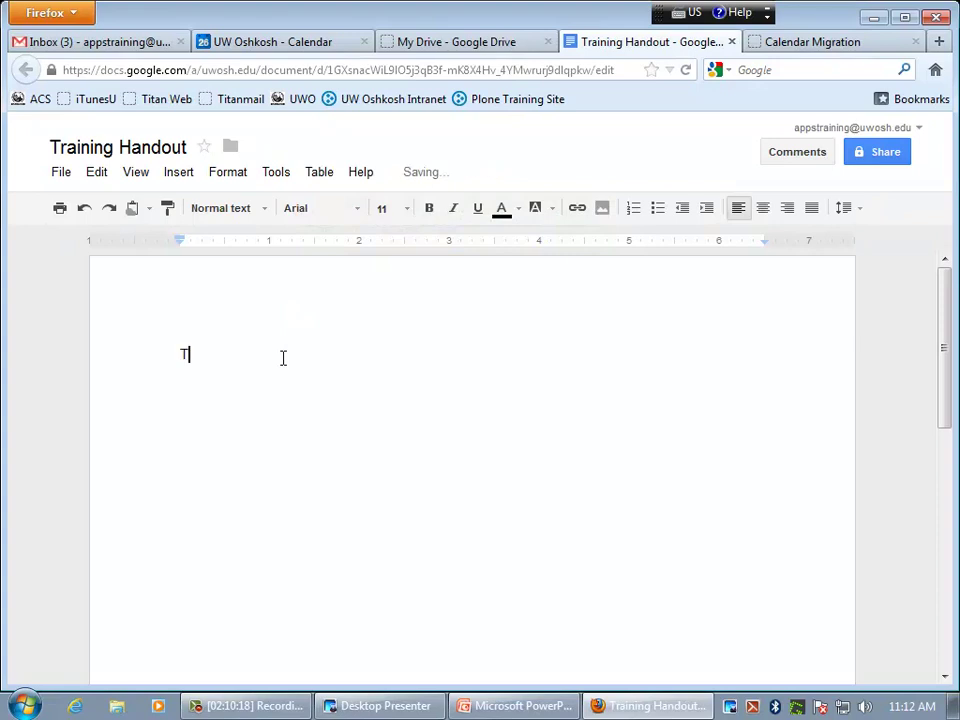
pyautogui.write('his is my Titan Ap')
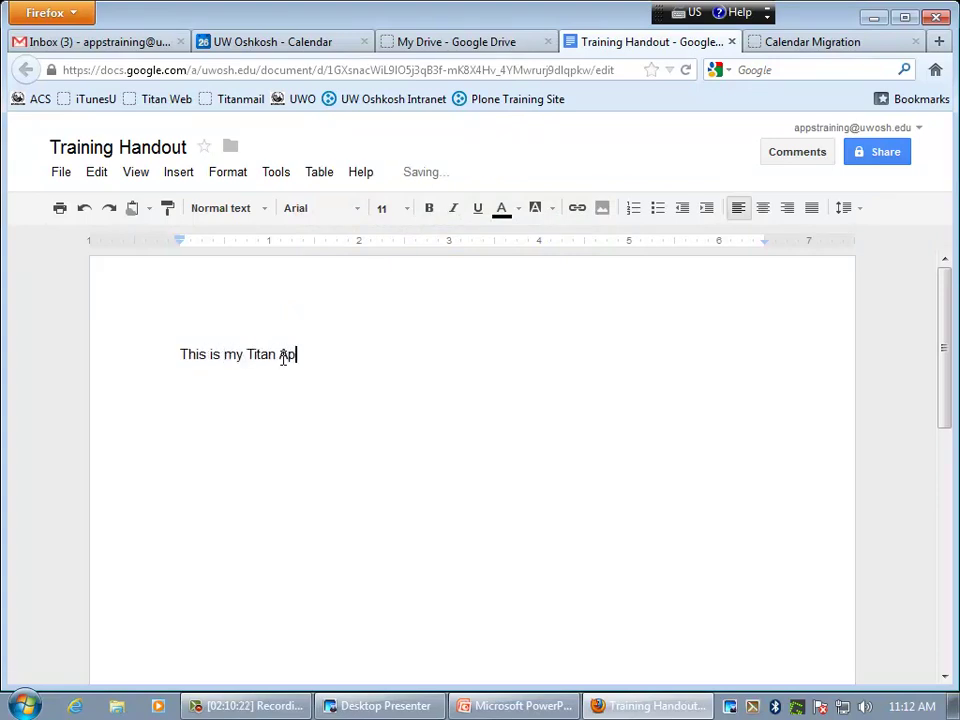
pyautogui.write('ps Training Handout')
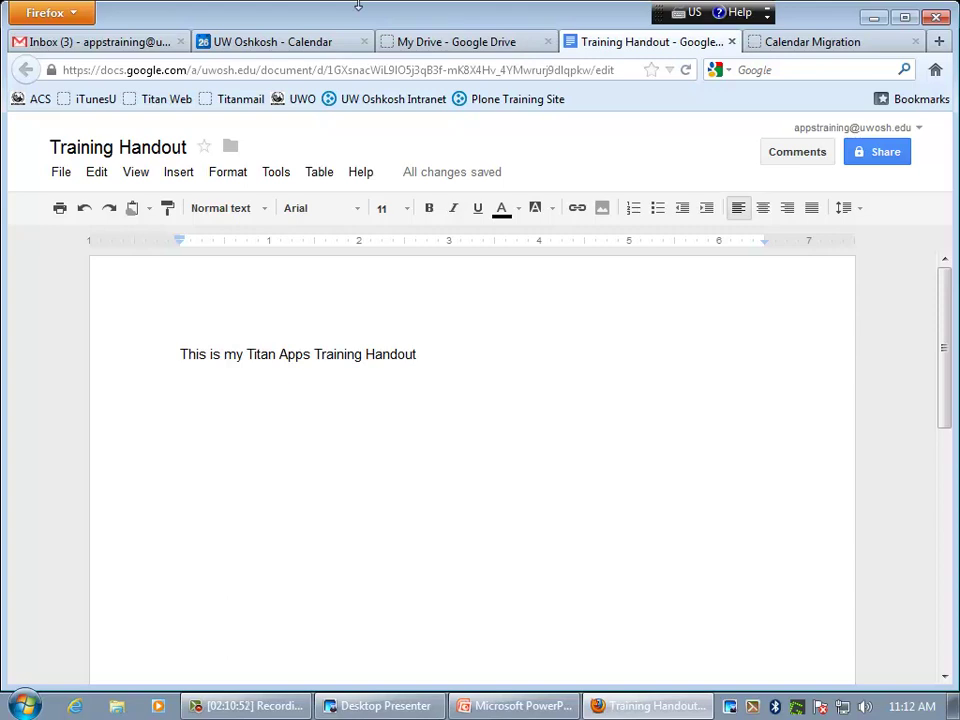
# - Share the Training Handout with a colleague who can edit, then close the document tab
pyautogui.click(893, 165)
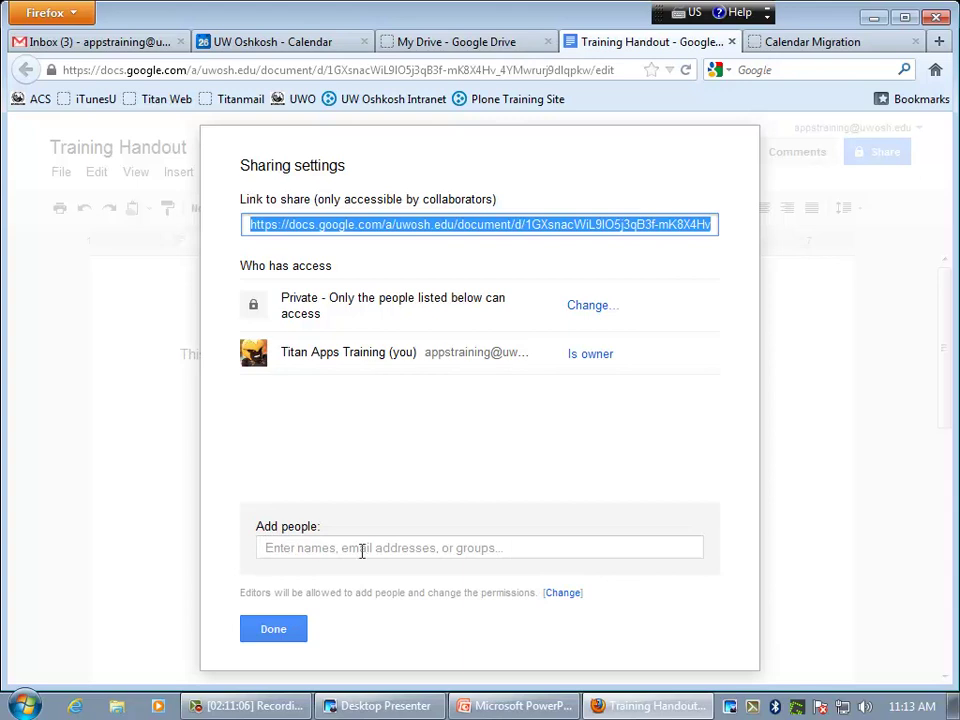
pyautogui.click(395, 551)
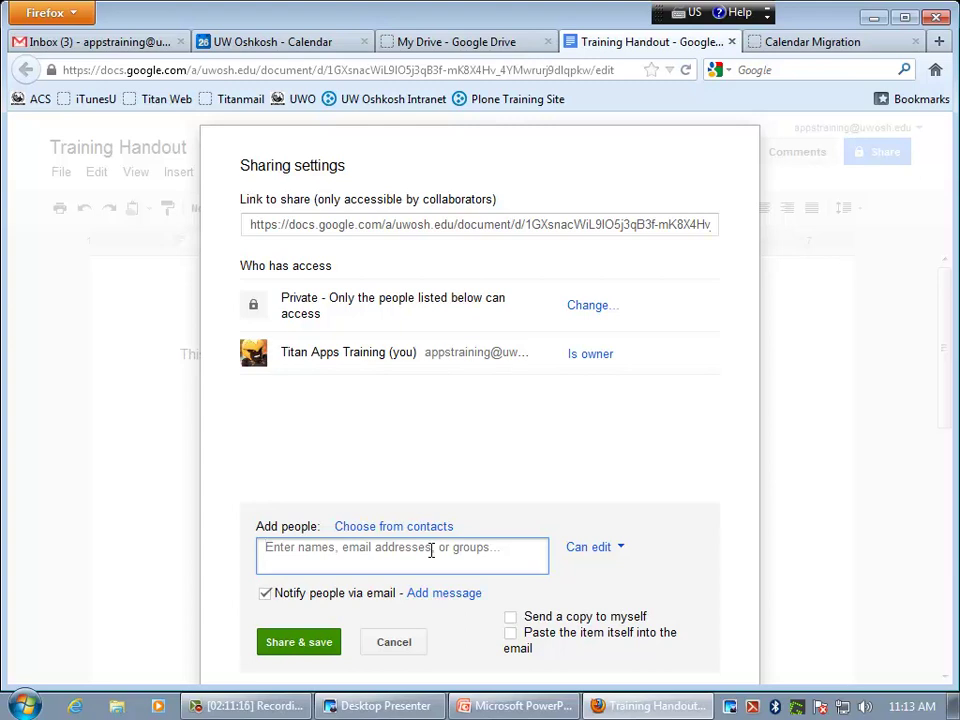
pyautogui.write('april ')
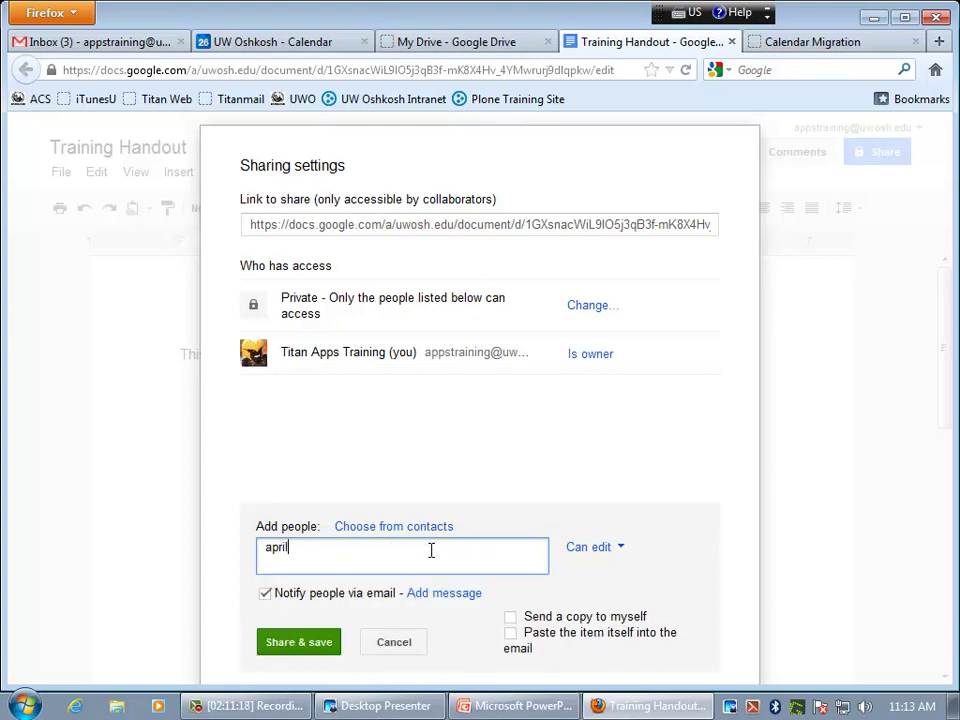
pyautogui.write('du')
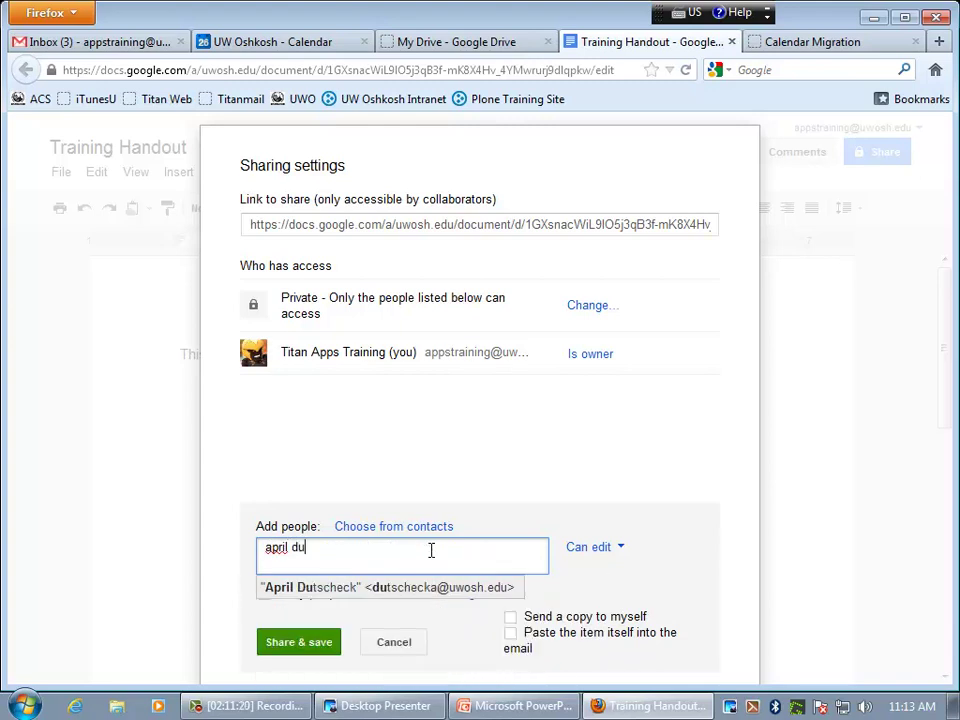
pyautogui.click(339, 588)
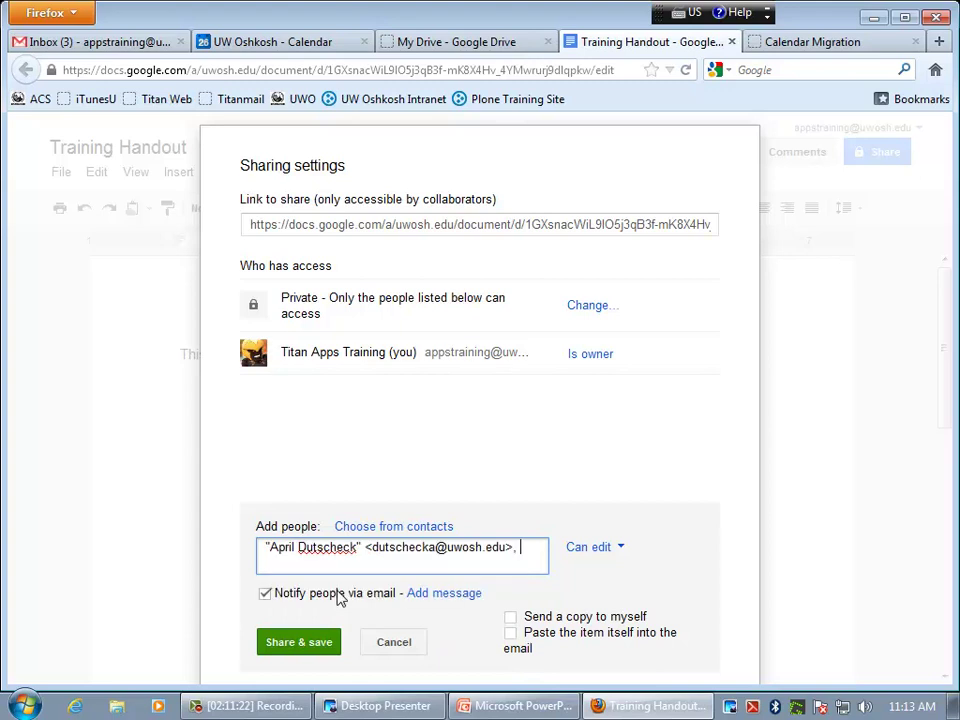
pyautogui.click(607, 548)
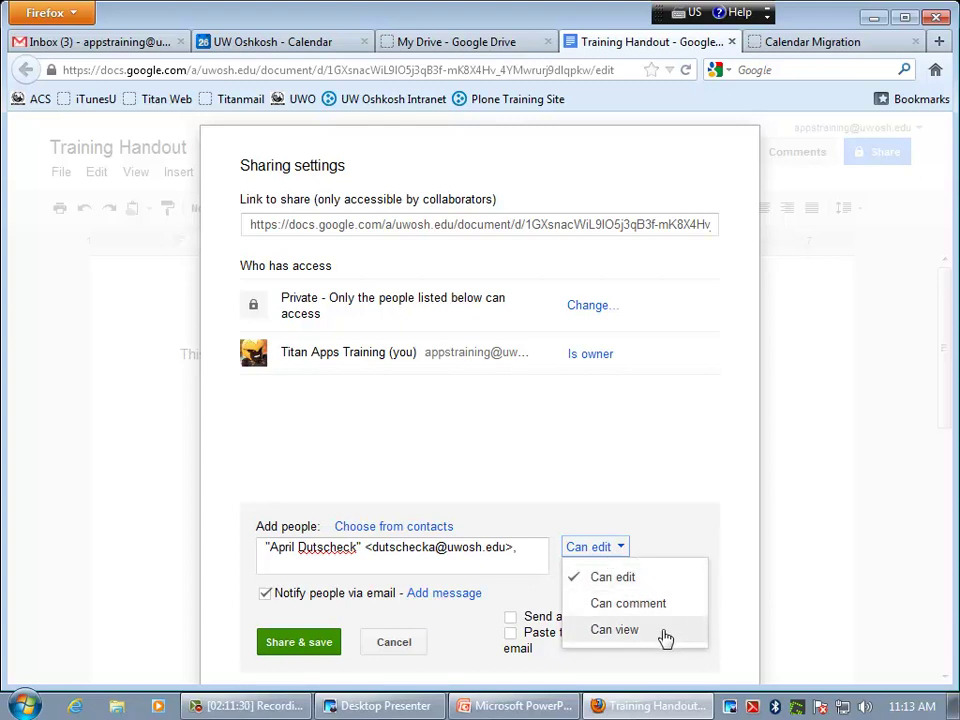
pyautogui.click(623, 579)
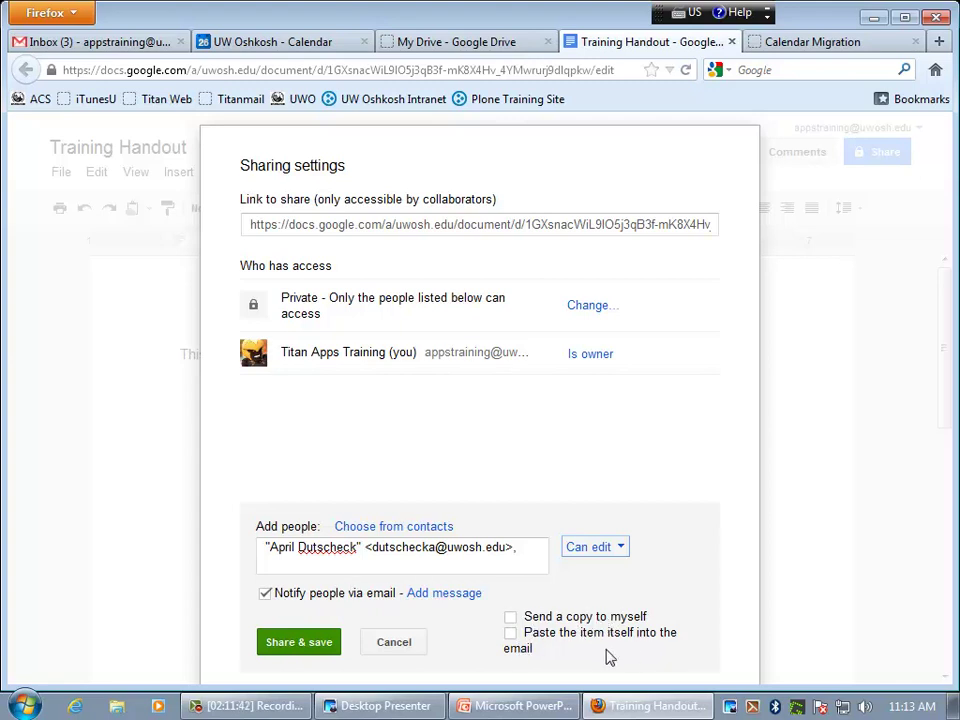
pyautogui.click(314, 644)
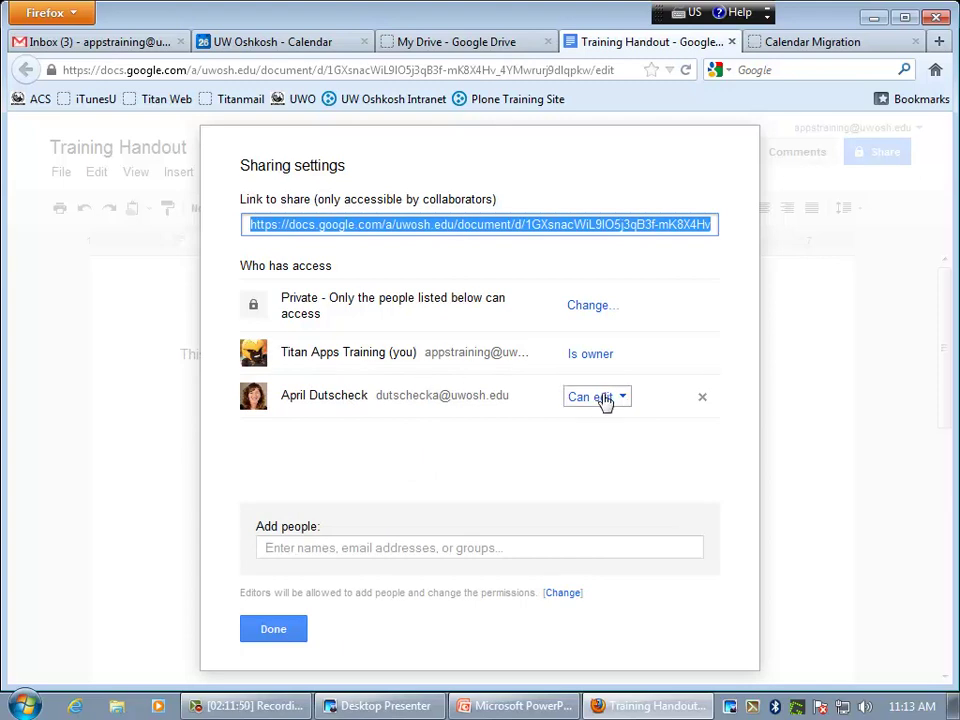
pyautogui.click(302, 628)
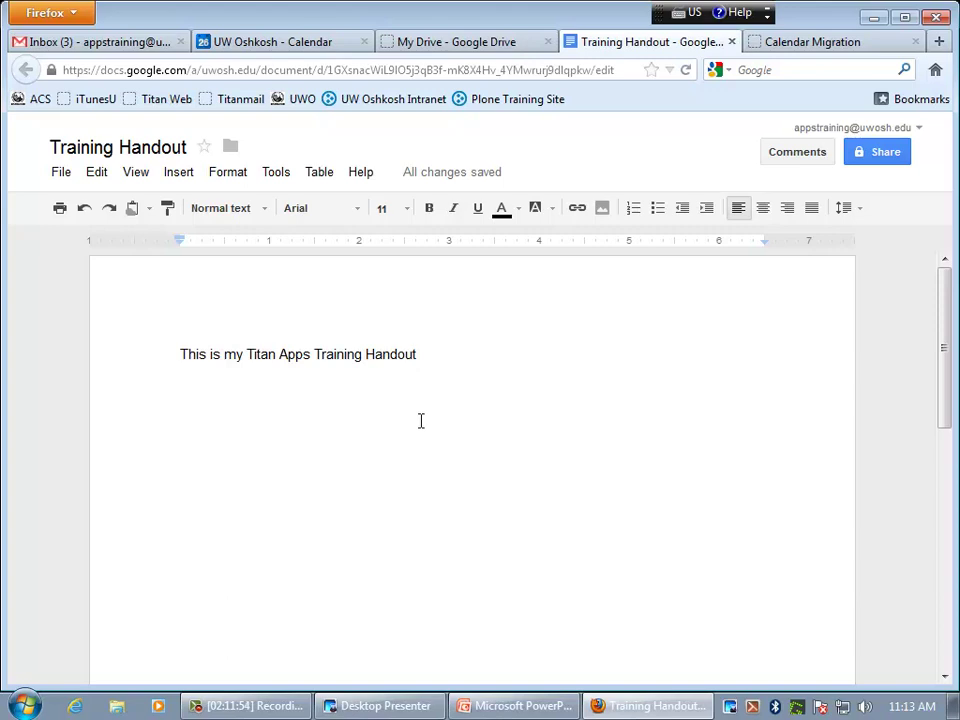
pyautogui.click(732, 42)
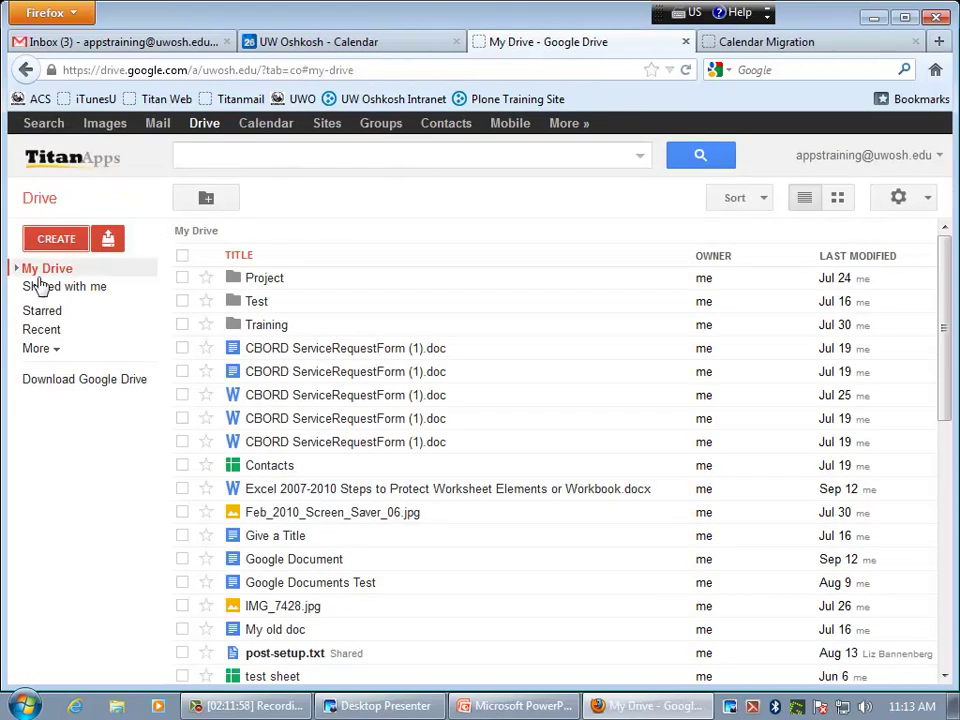
# - Browse Shared with me, then scroll through the My Drive file list
pyautogui.click(89, 292)
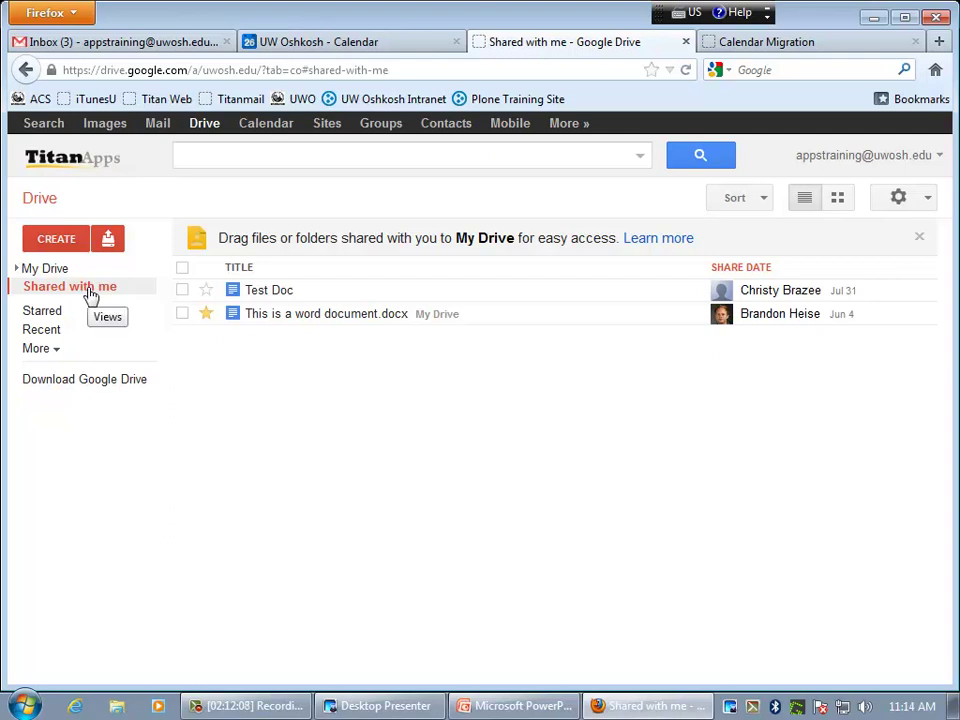
pyautogui.click(63, 279)
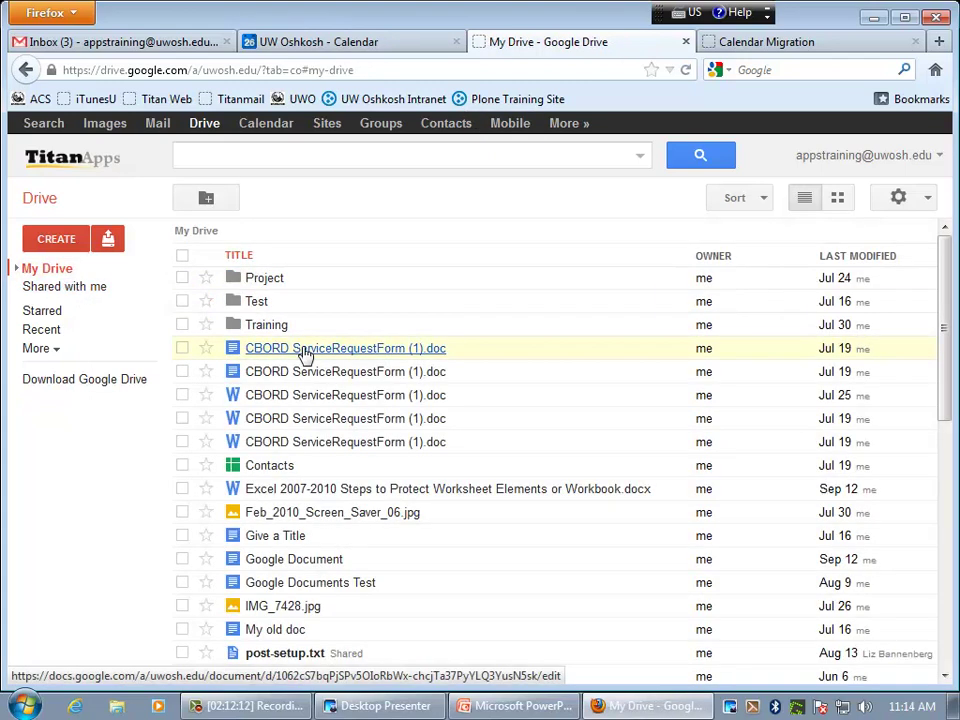
pyautogui.scroll(-2, 305, 360)
pyautogui.scroll(-4, 310, 365)
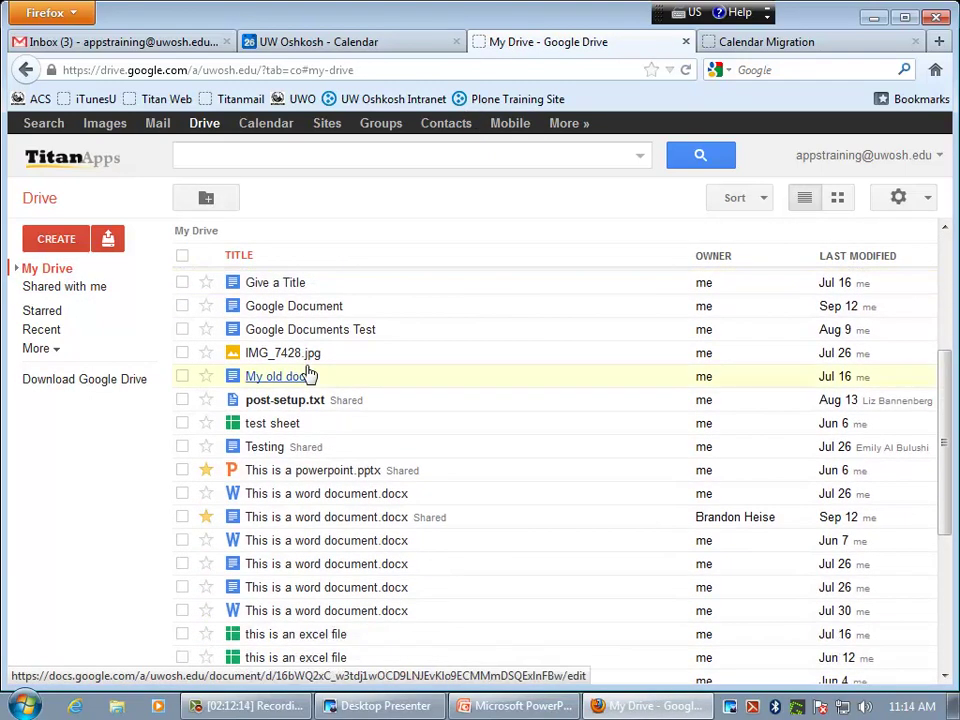
pyautogui.scroll(-2, 310, 372)
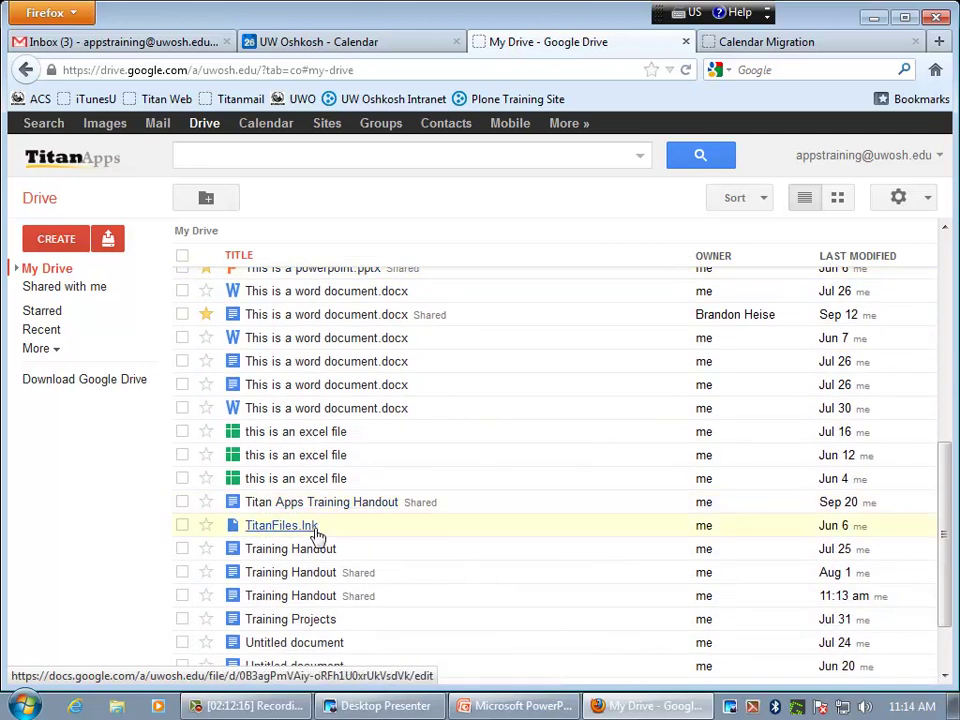
# - Add two blank lines after 'Titan Apps Training' in the older Training Handout, then return to Drive
pyautogui.click(310, 575)
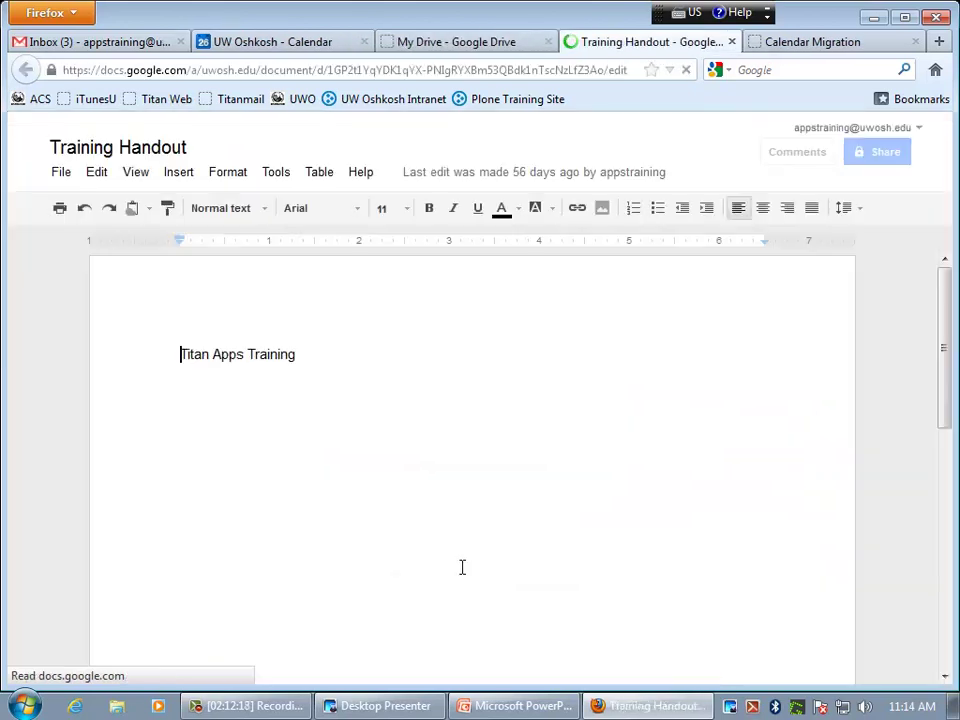
pyautogui.click(332, 364)
pyautogui.press('Return')
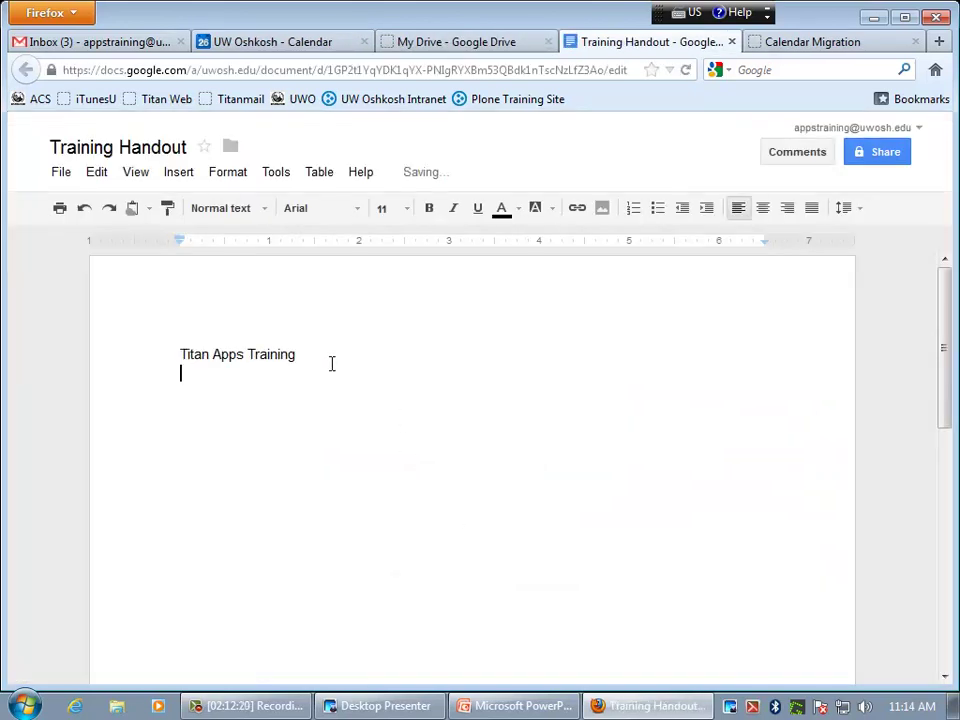
pyautogui.press('Return')
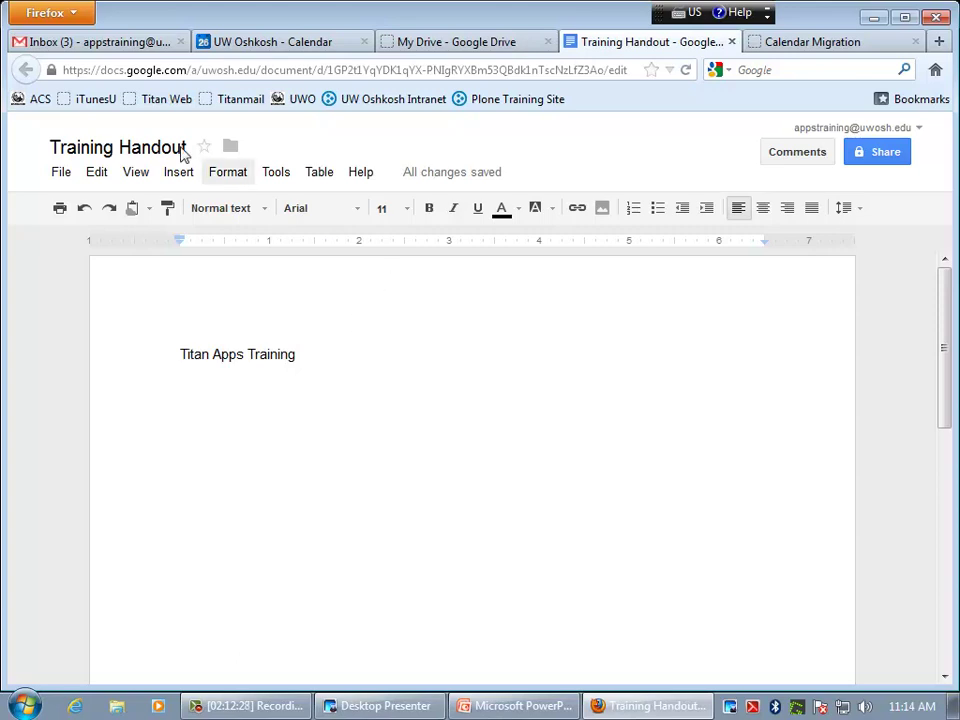
pyautogui.click(500, 47)
pyautogui.scroll(-2, 268, 330)
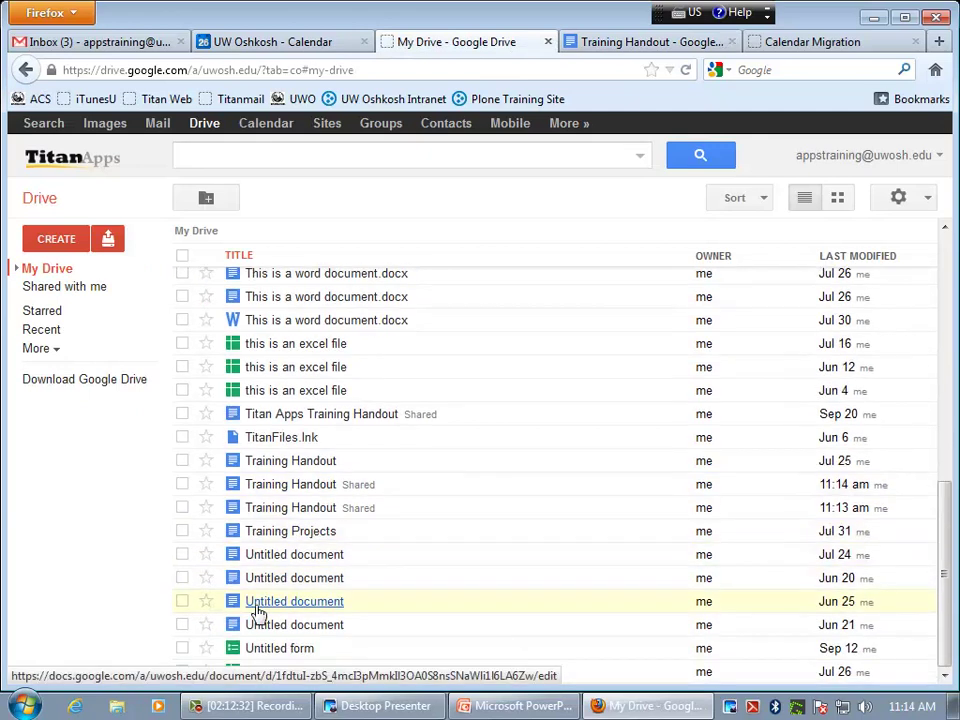
# - Open the newly shared Training Handout and check who else is viewing it
pyautogui.click(308, 512)
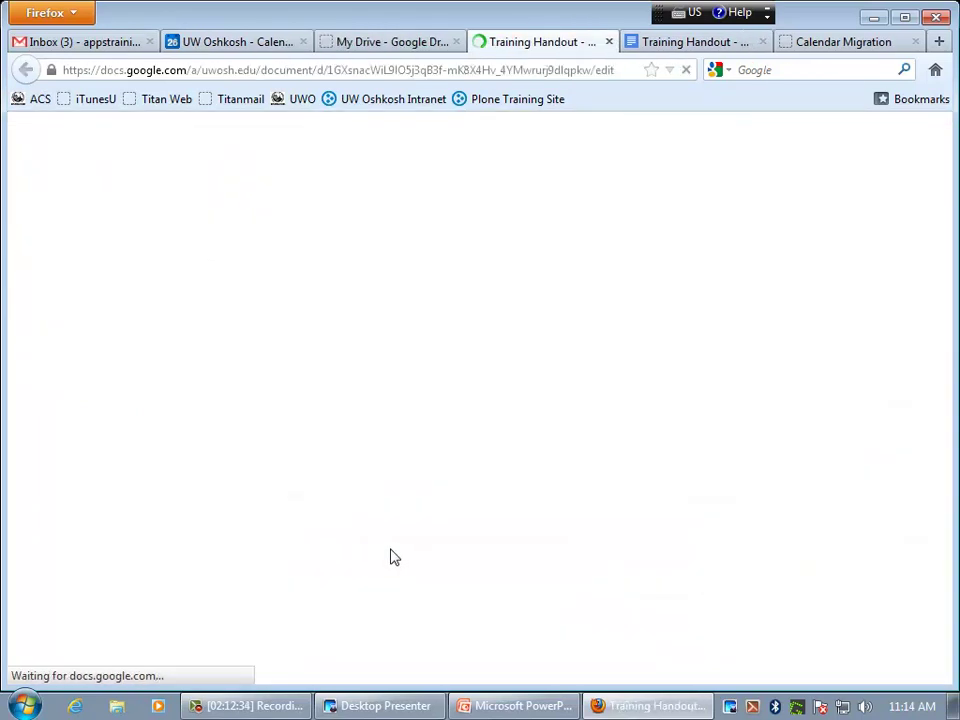
pyautogui.click(251, 388)
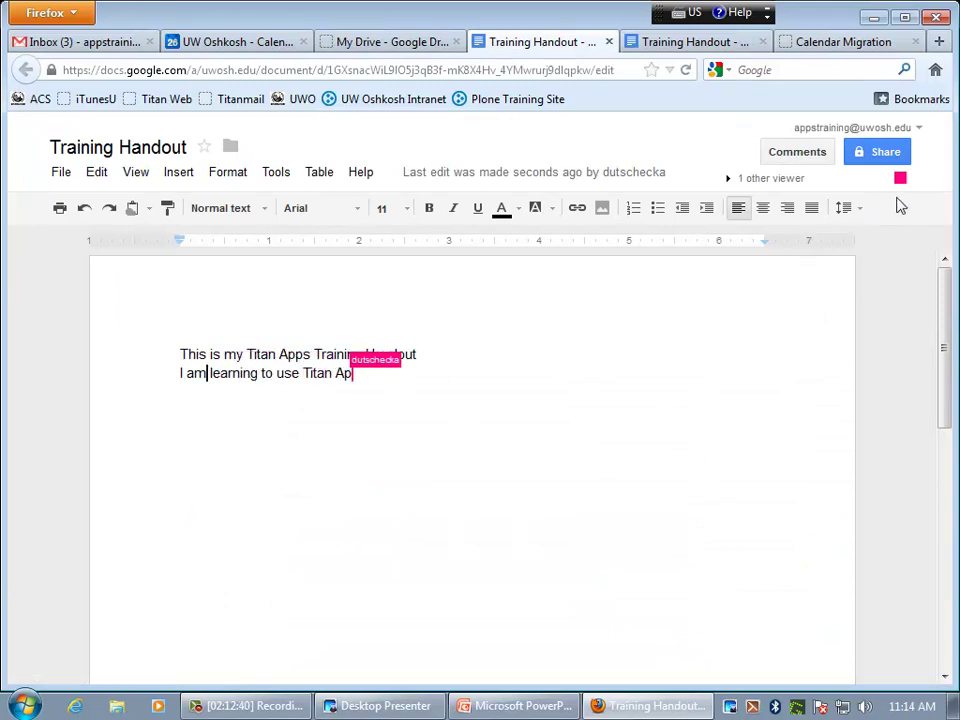
pyautogui.click(733, 182)
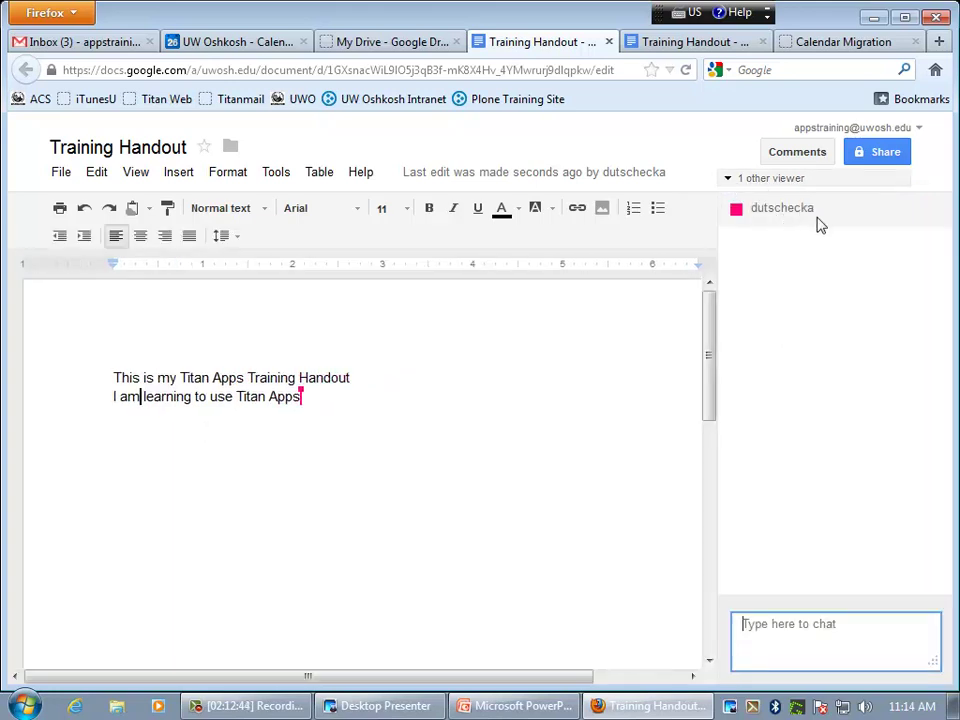
pyautogui.click(728, 181)
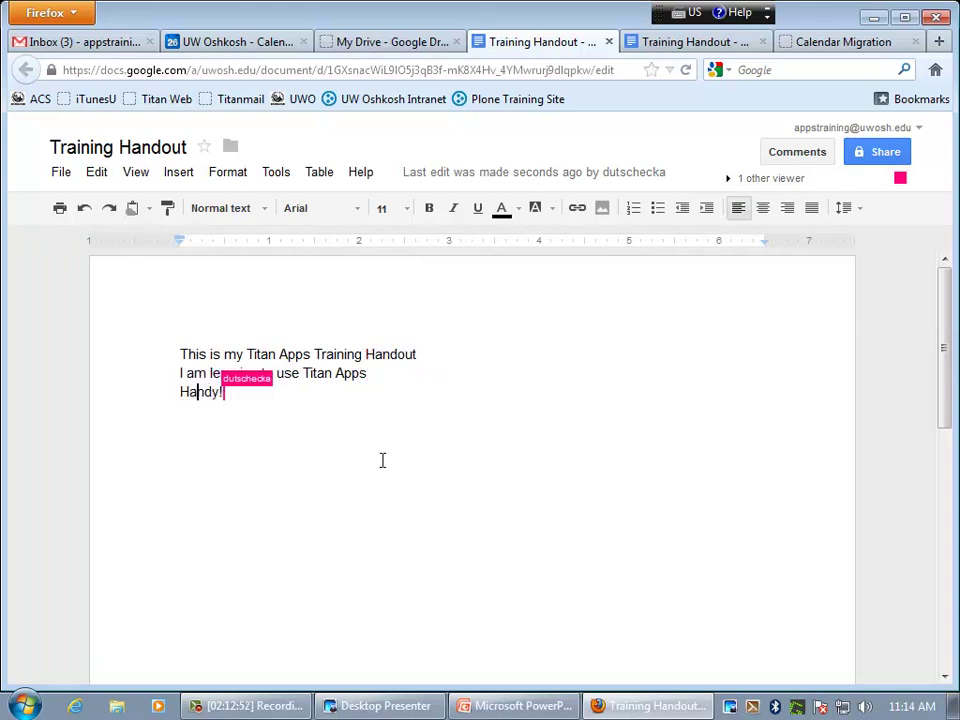
# - Add a line below 'Handy!' saying these are the collaborator's changes, ending in 'changes'
pyautogui.click(346, 490)
pyautogui.press('Return')
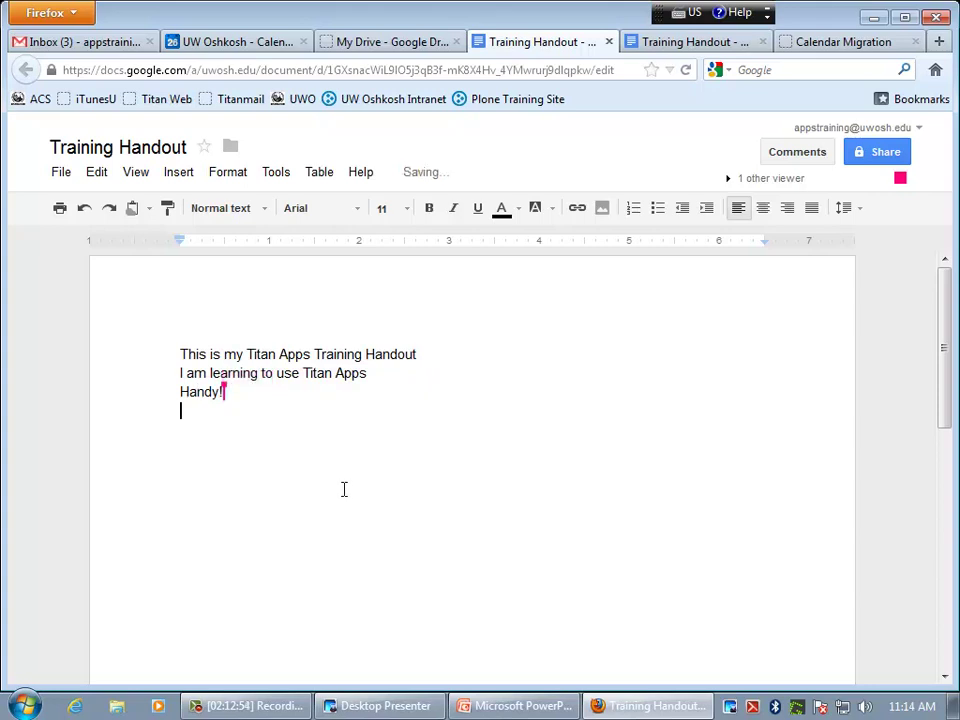
pyautogui.write('These are Michelle')
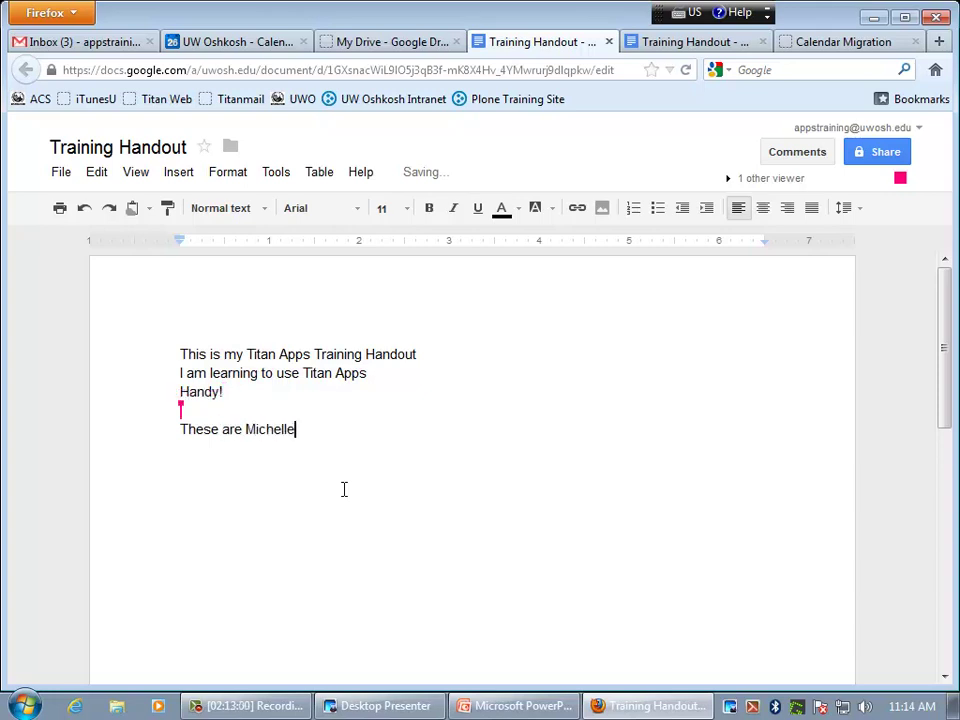
pyautogui.write("'s changes")
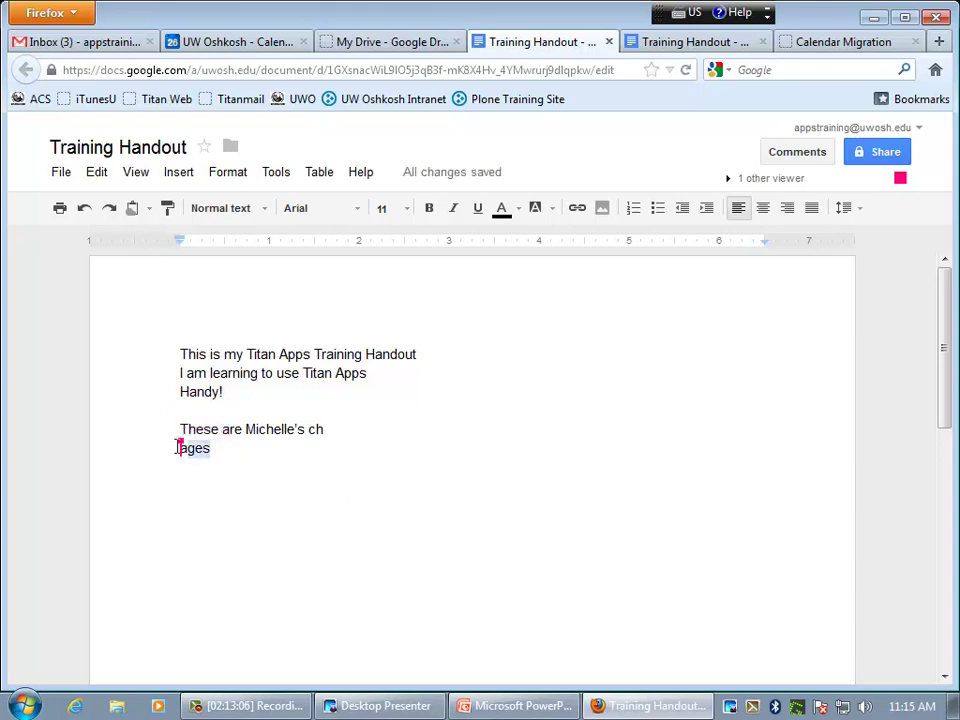
pyautogui.press('Delete')
pyautogui.write('anges')
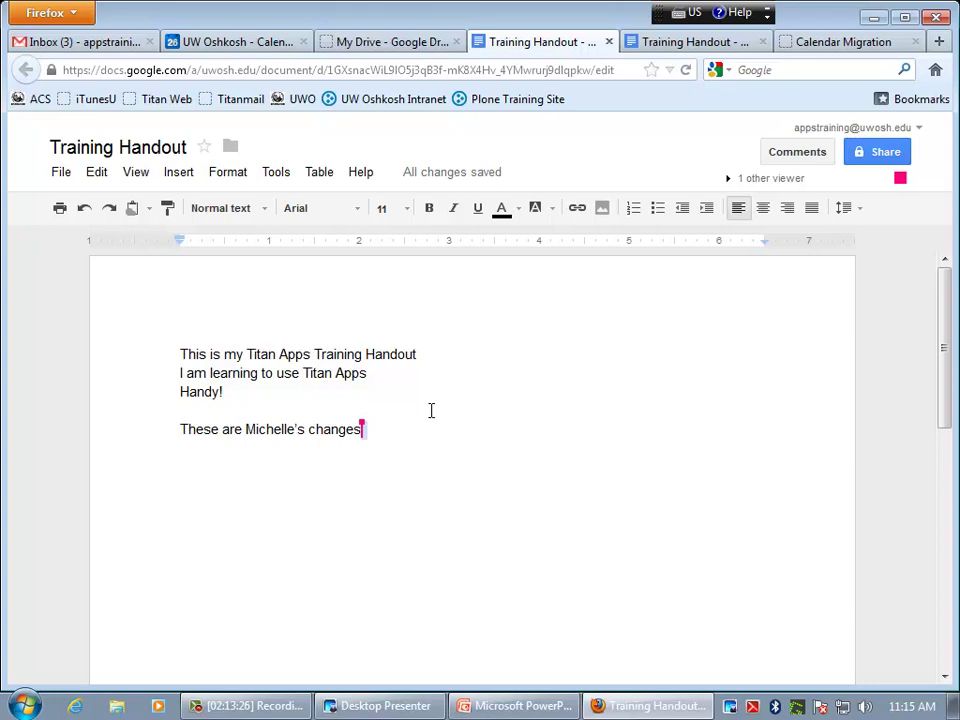
# - Review the 11:12 and 11:15 AM revisions and restore the second 11:15 AM revision
pyautogui.click(60, 174)
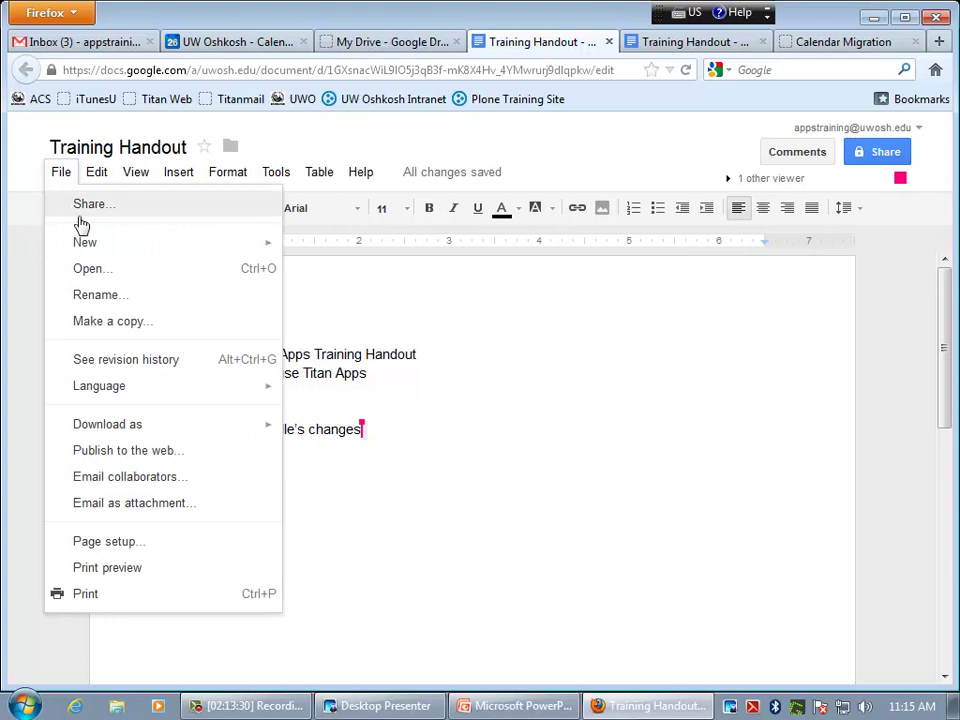
pyautogui.click(145, 362)
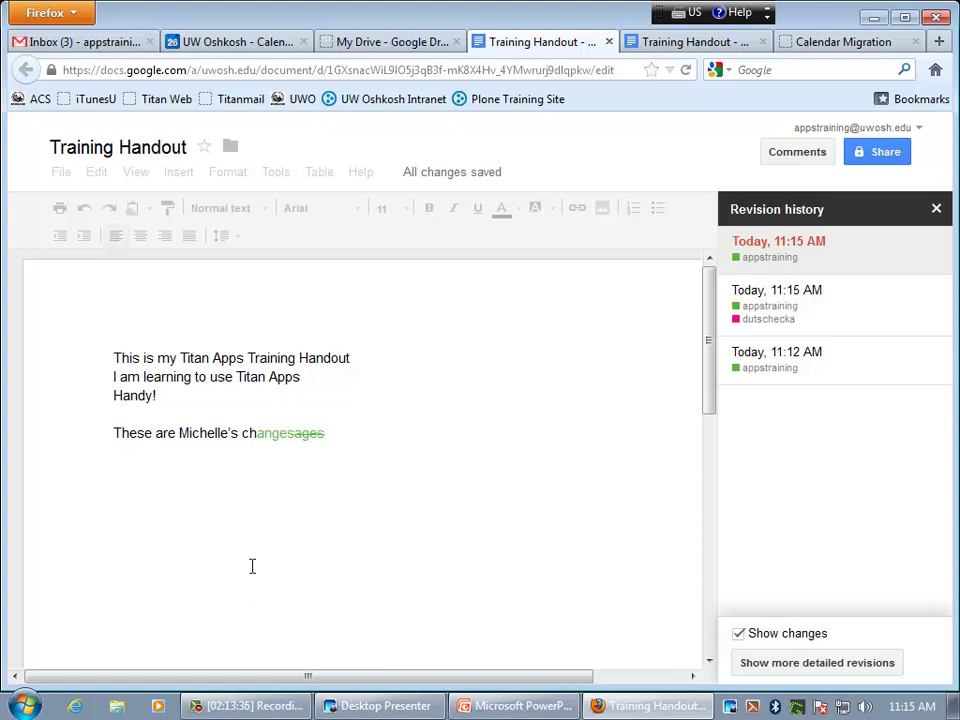
pyautogui.click(826, 334)
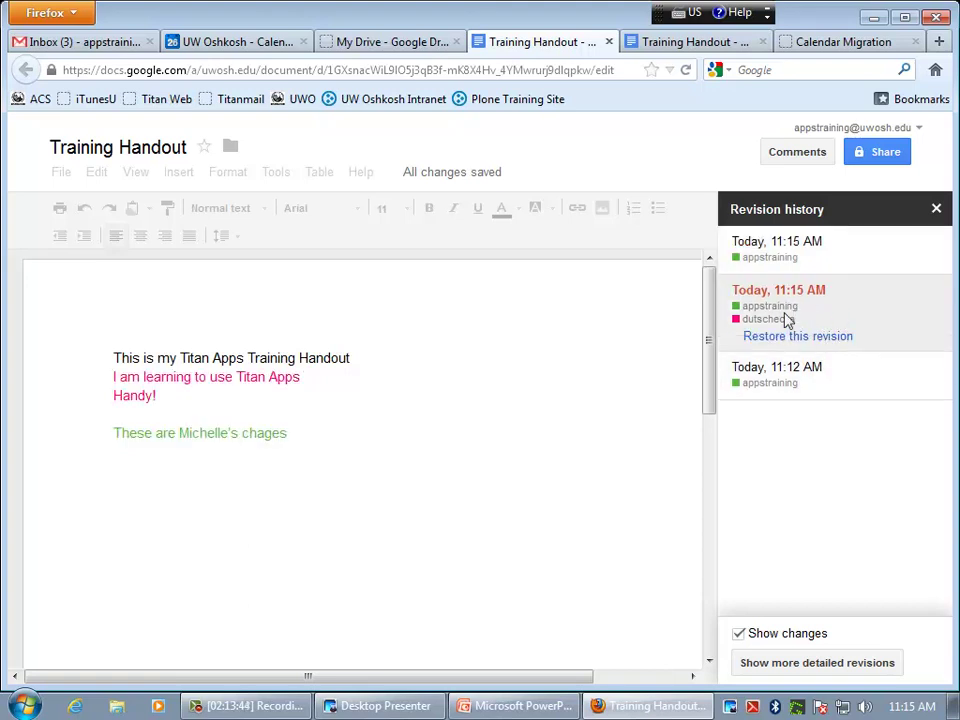
pyautogui.click(826, 386)
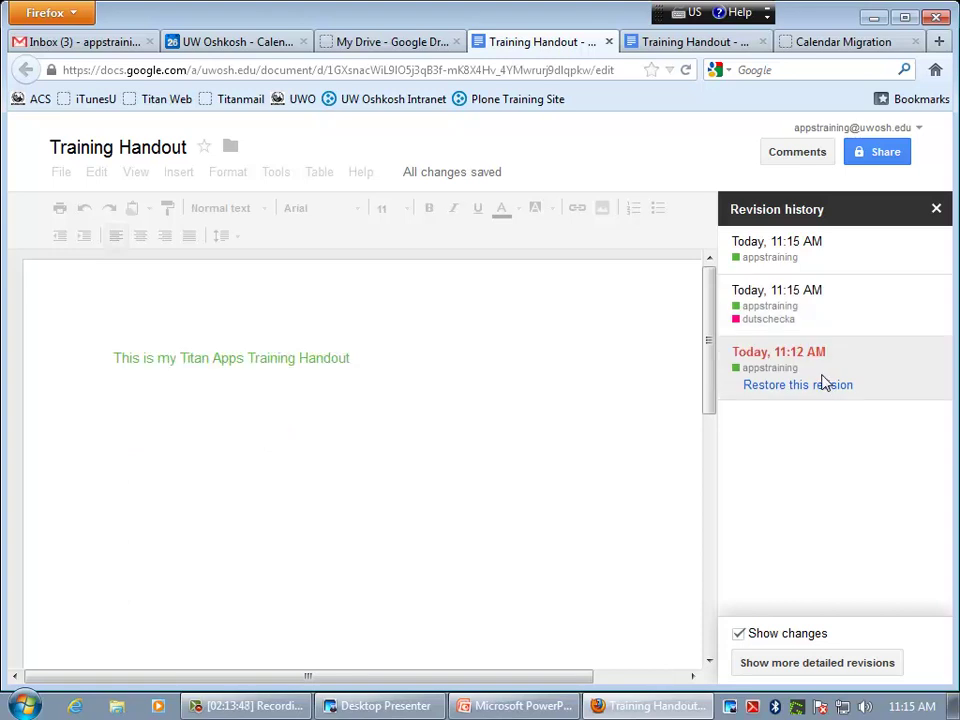
pyautogui.click(828, 322)
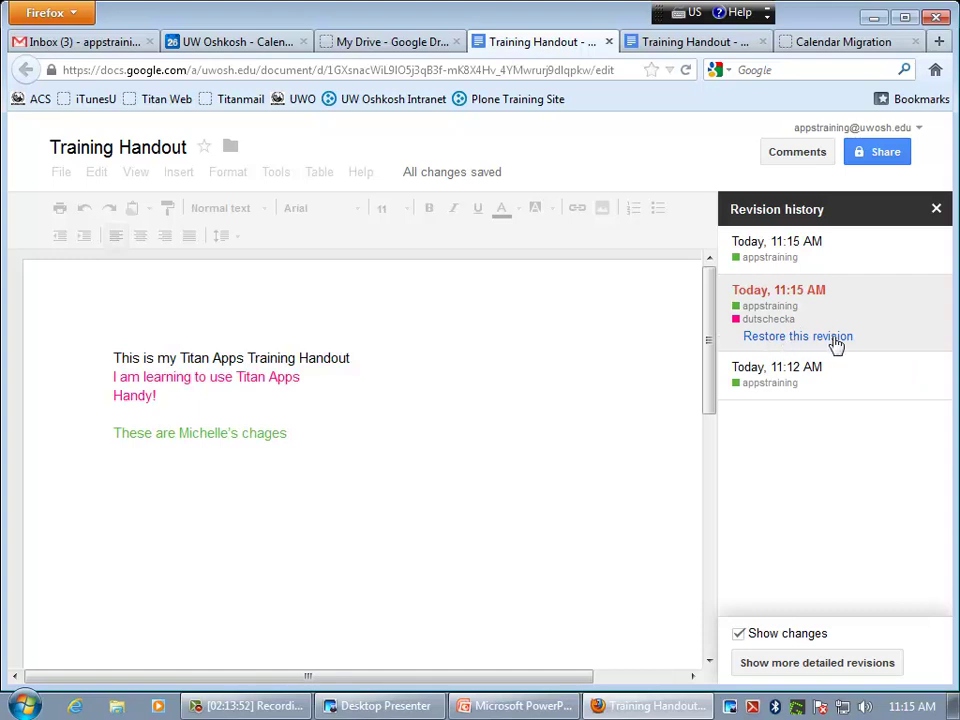
pyautogui.click(812, 338)
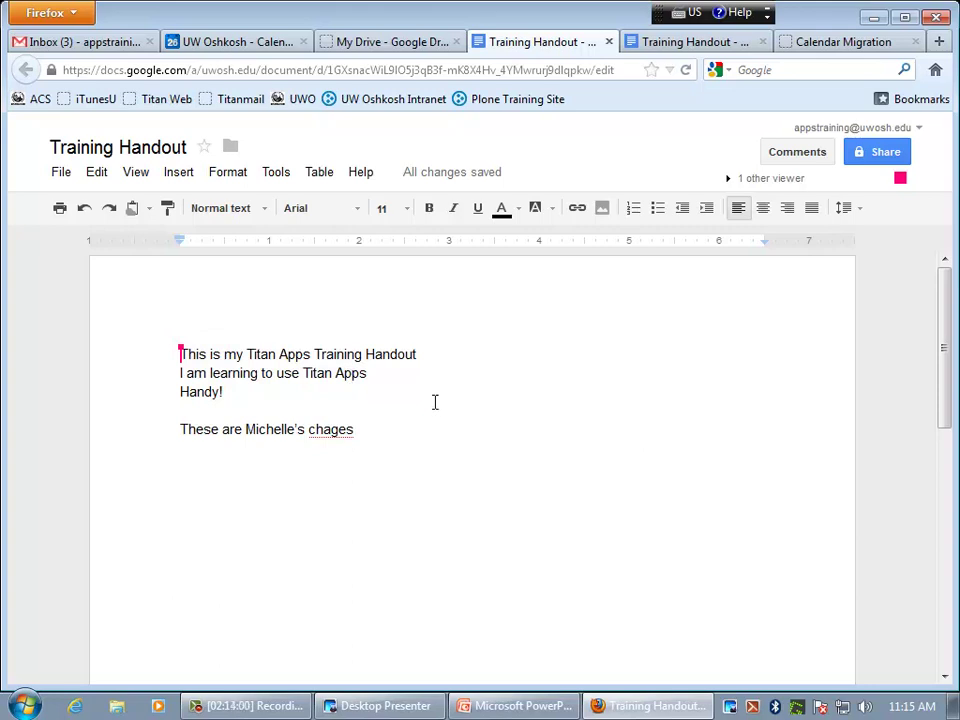
# - Place the cursor at the ends of the 'chages' and 'Handy!' lines while the collaborator fixes the word
pyautogui.click(371, 433)
pyautogui.click(236, 393)
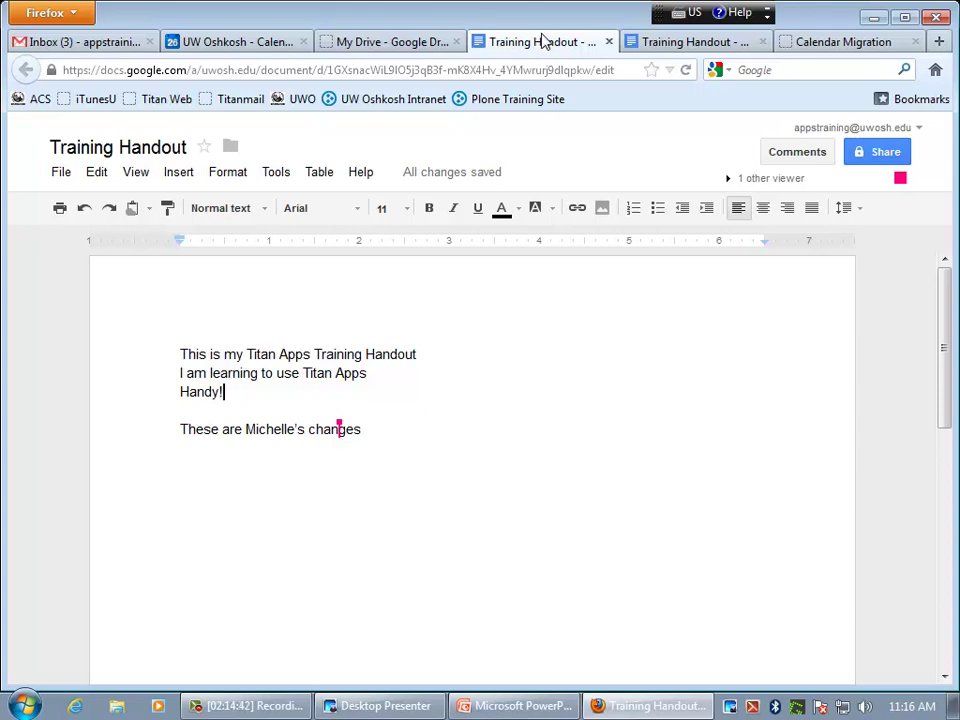
pyautogui.click(408, 428)
pyautogui.click(259, 396)
# - Sign out of the training account, reloading Calendar and Drive to confirm the sign-out
pyautogui.click(908, 131)
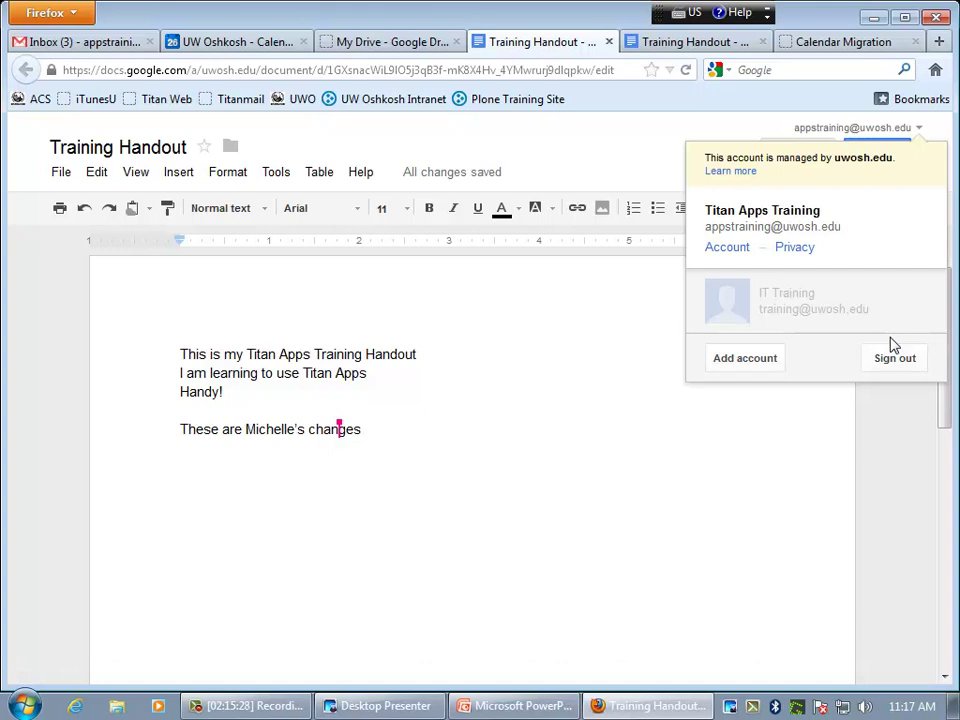
pyautogui.click(896, 357)
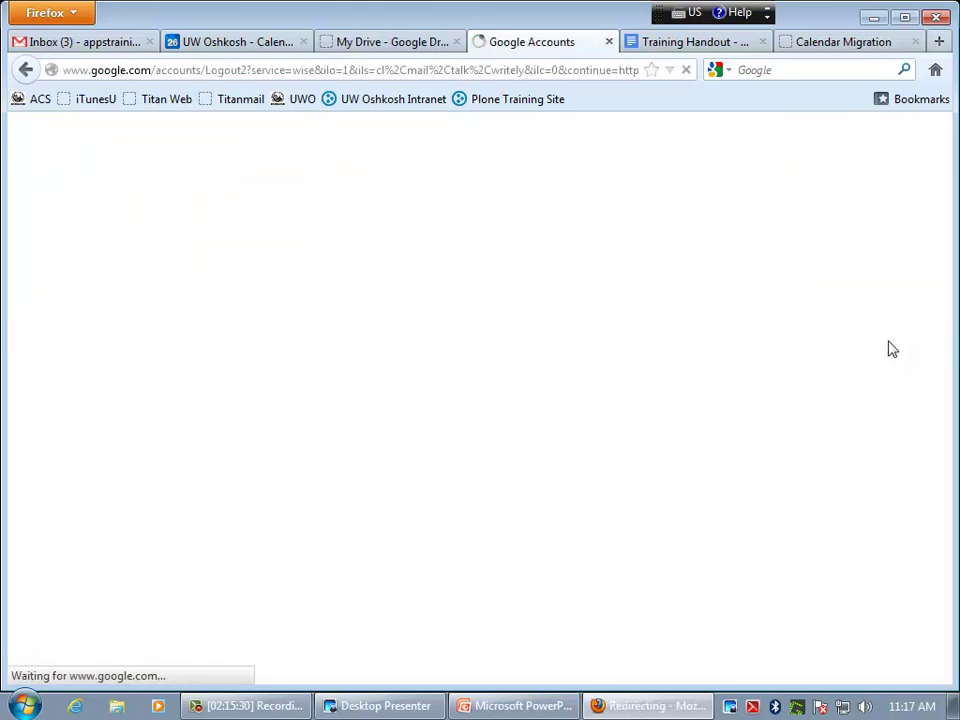
pyautogui.click(195, 45)
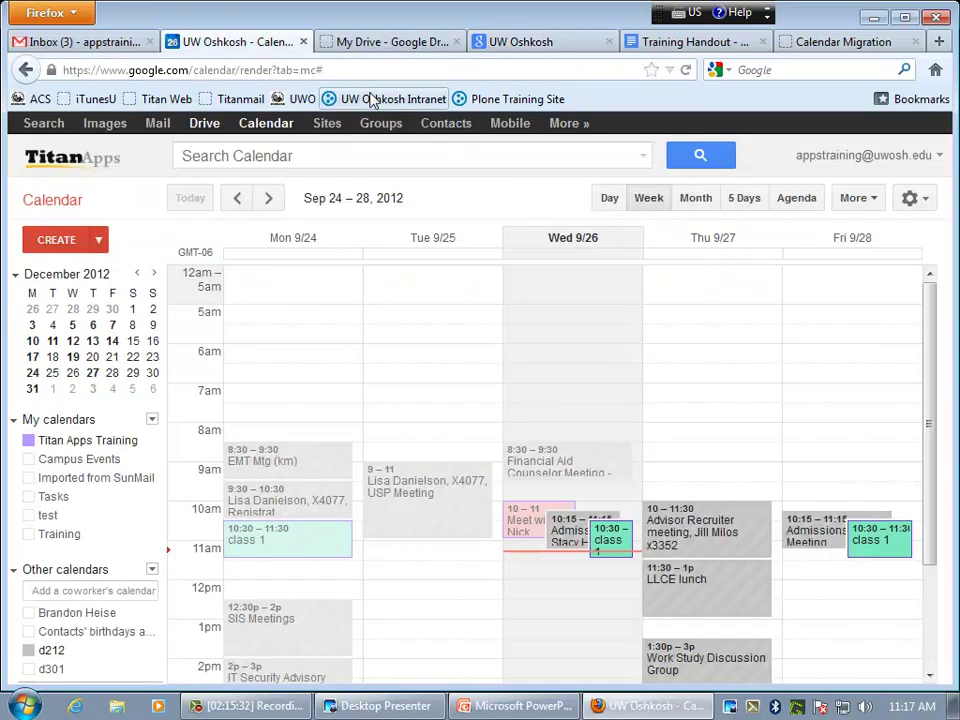
pyautogui.click(685, 70)
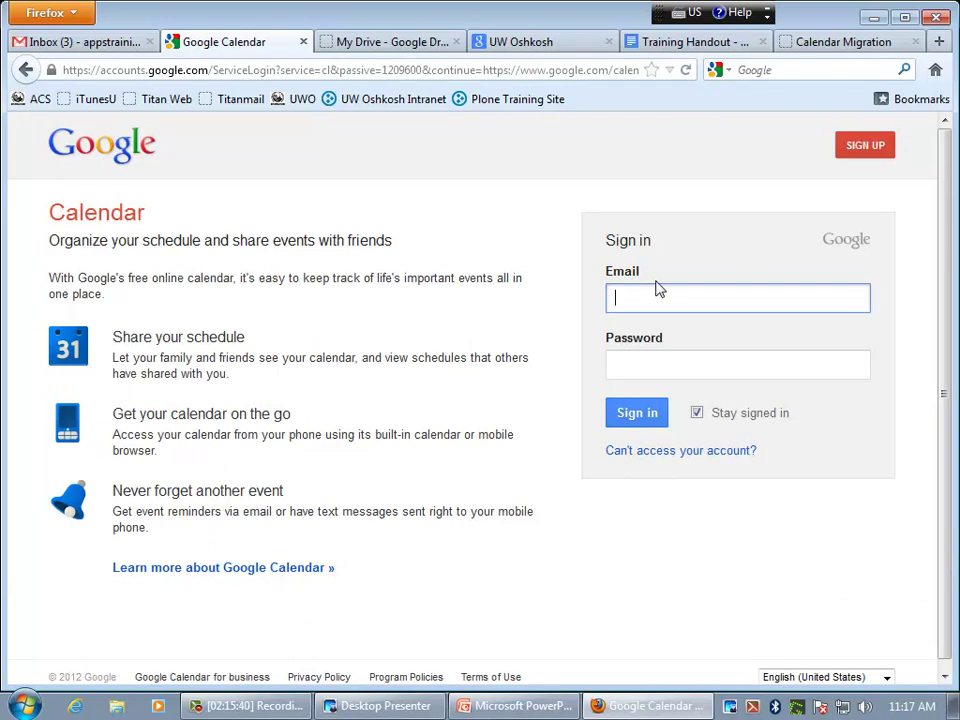
pyautogui.click(301, 42)
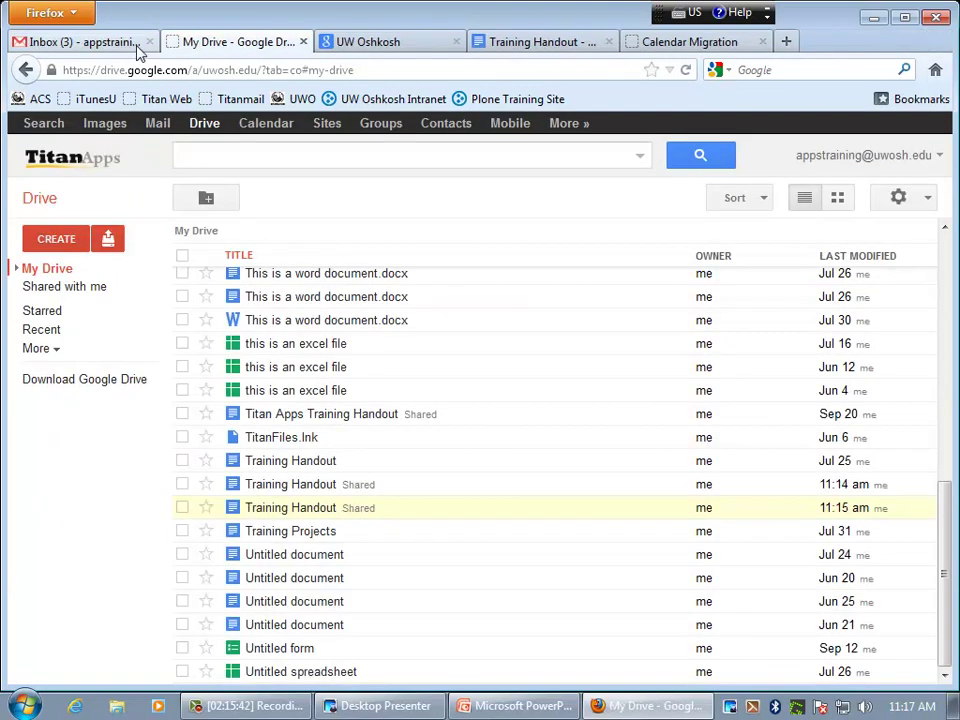
pyautogui.click(903, 158)
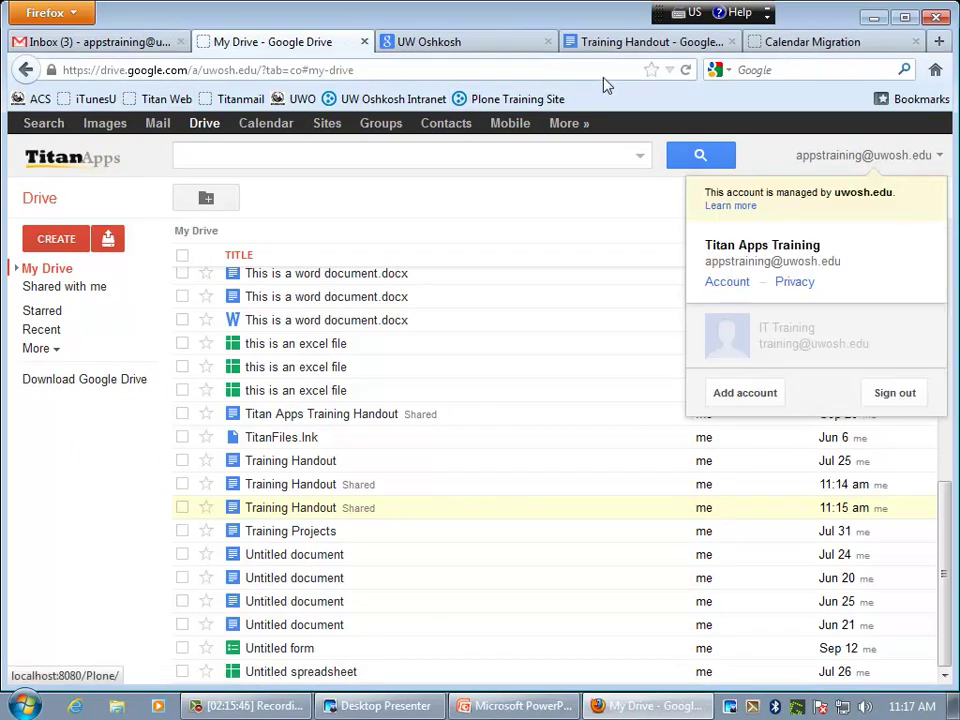
pyautogui.click(686, 70)
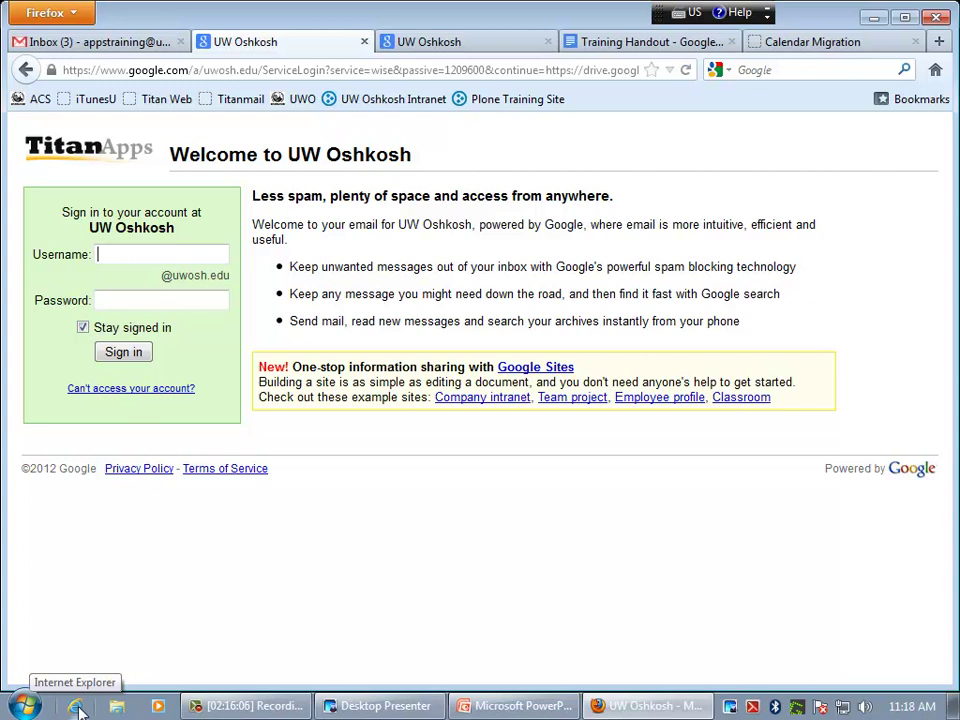
pyautogui.click(77, 706)
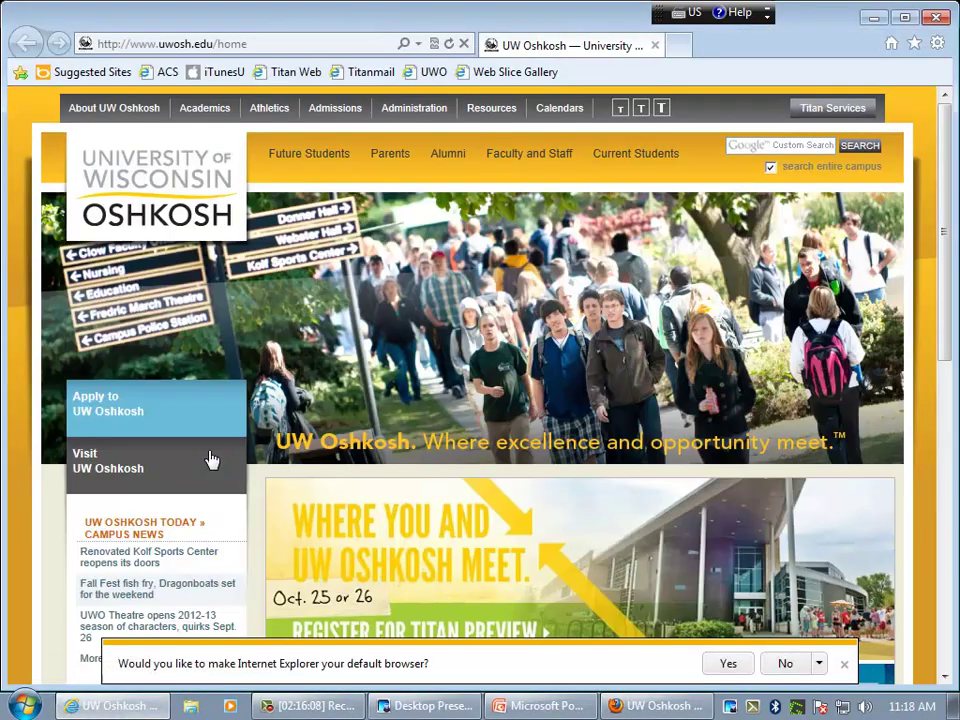
pyautogui.doubleClick(232, 44)
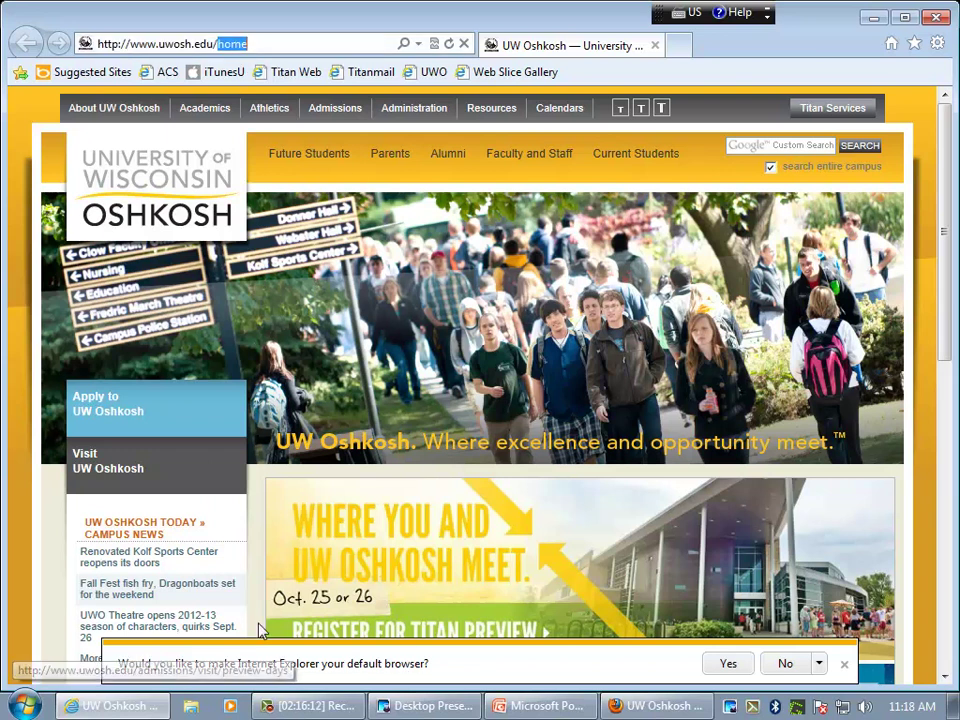
pyautogui.click(630, 706)
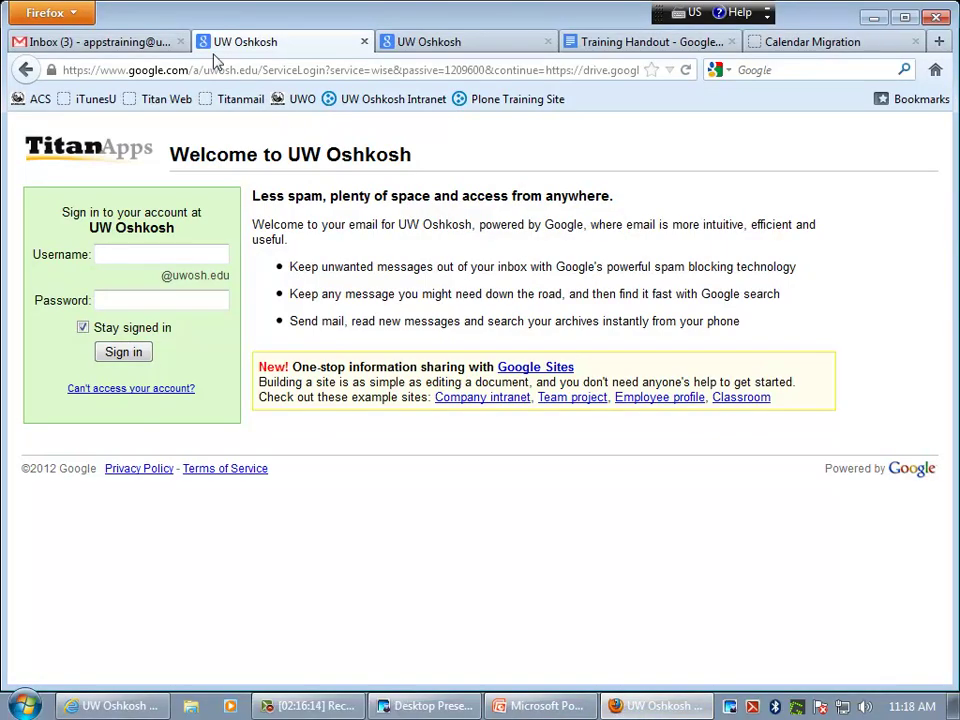
pyautogui.click(371, 73)
pyautogui.write('www.u')
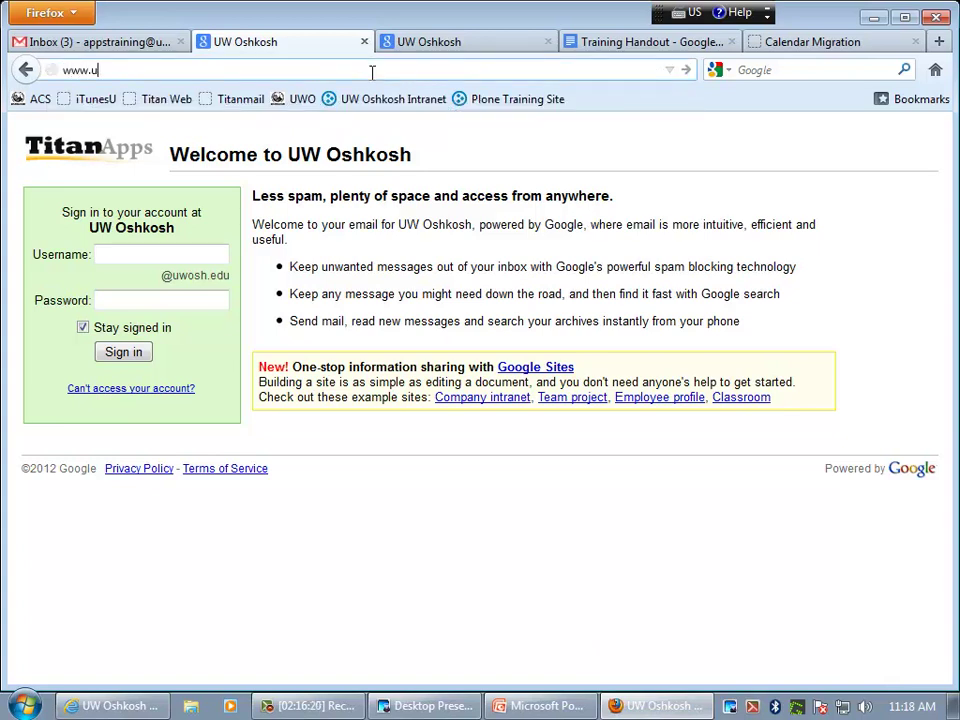
pyautogui.write('wosh.edu/training')
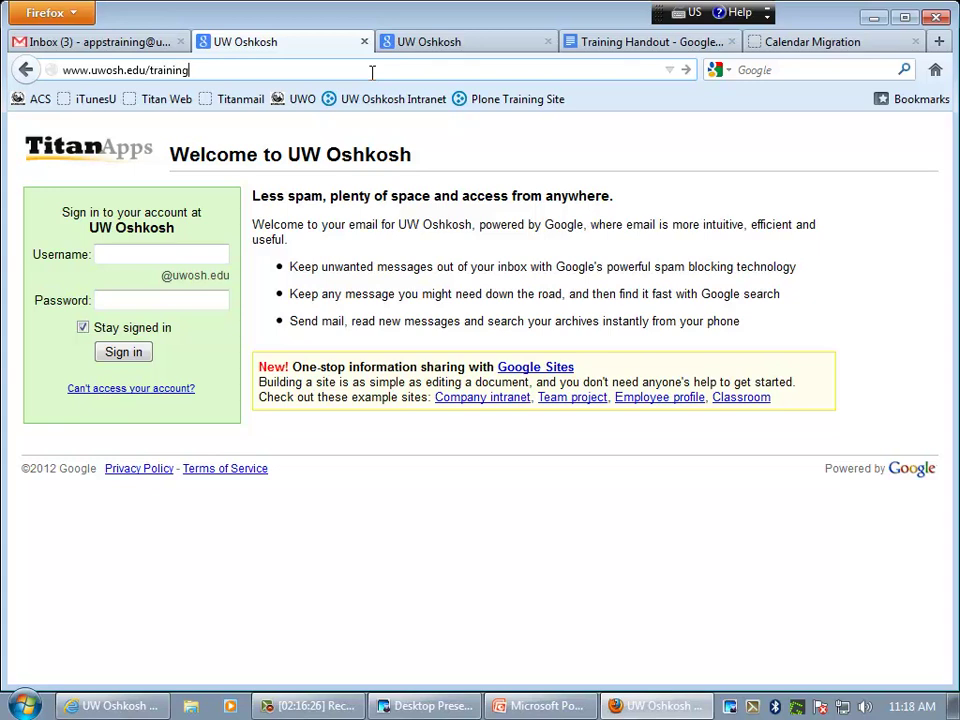
pyautogui.press('Return')
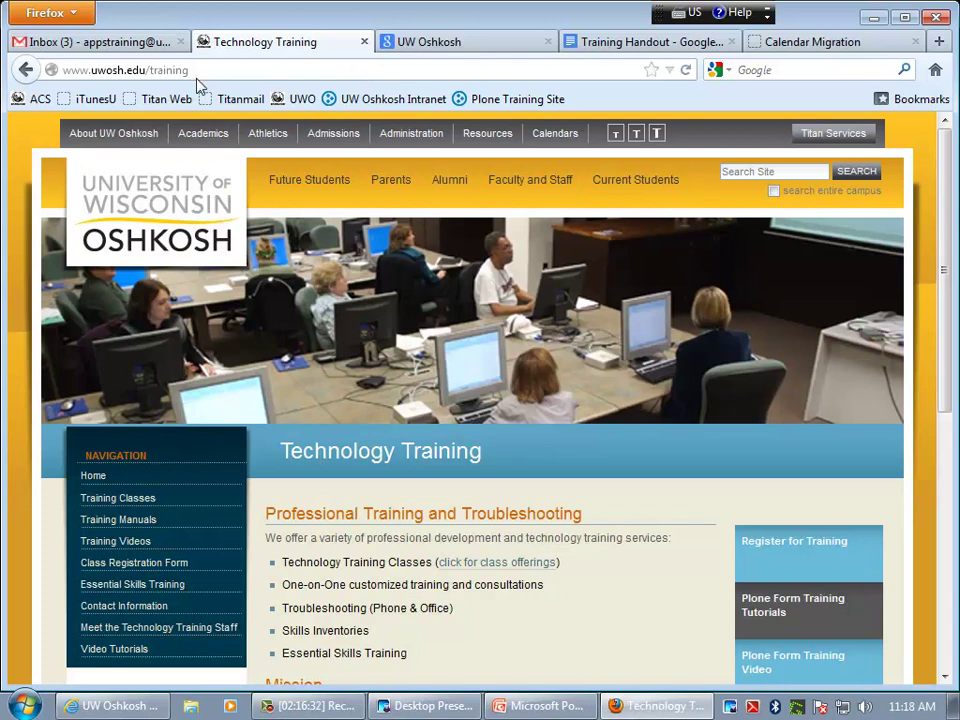
# - Go through Training Classes and Class Evaluation to open the Qualtrics training class evaluation survey
pyautogui.click(122, 497)
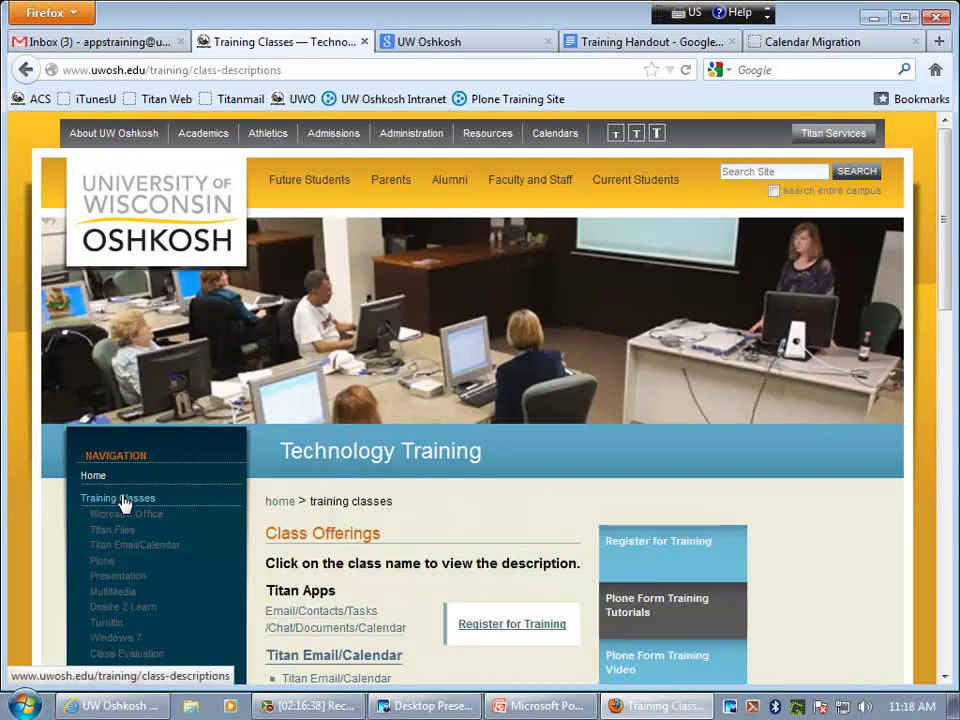
pyautogui.scroll(-1, 122, 501)
pyautogui.scroll(-3, 122, 501)
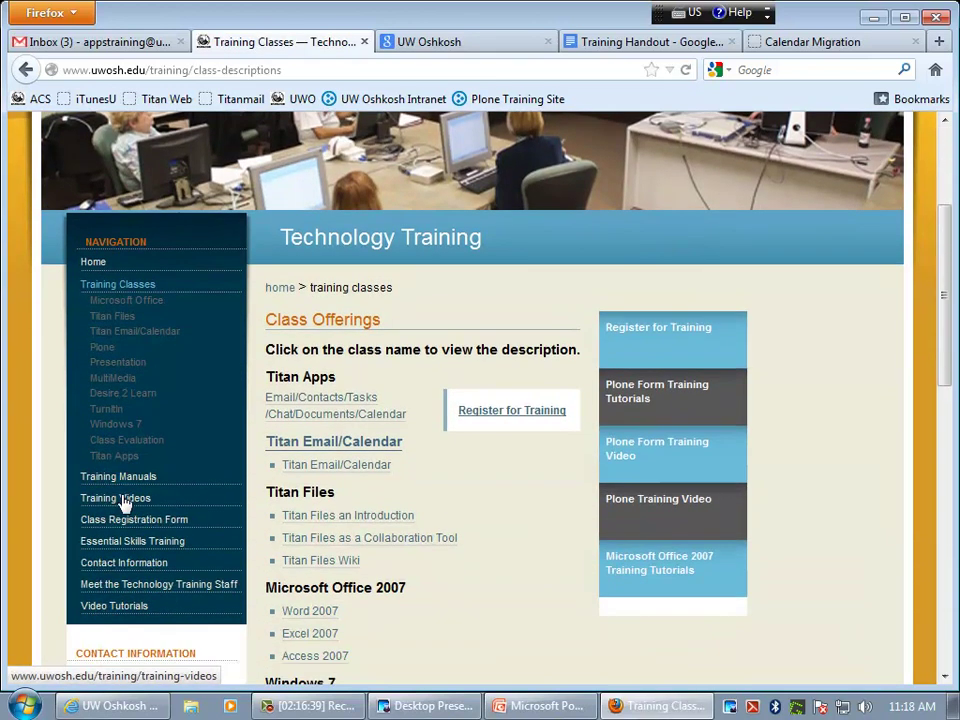
pyautogui.click(144, 445)
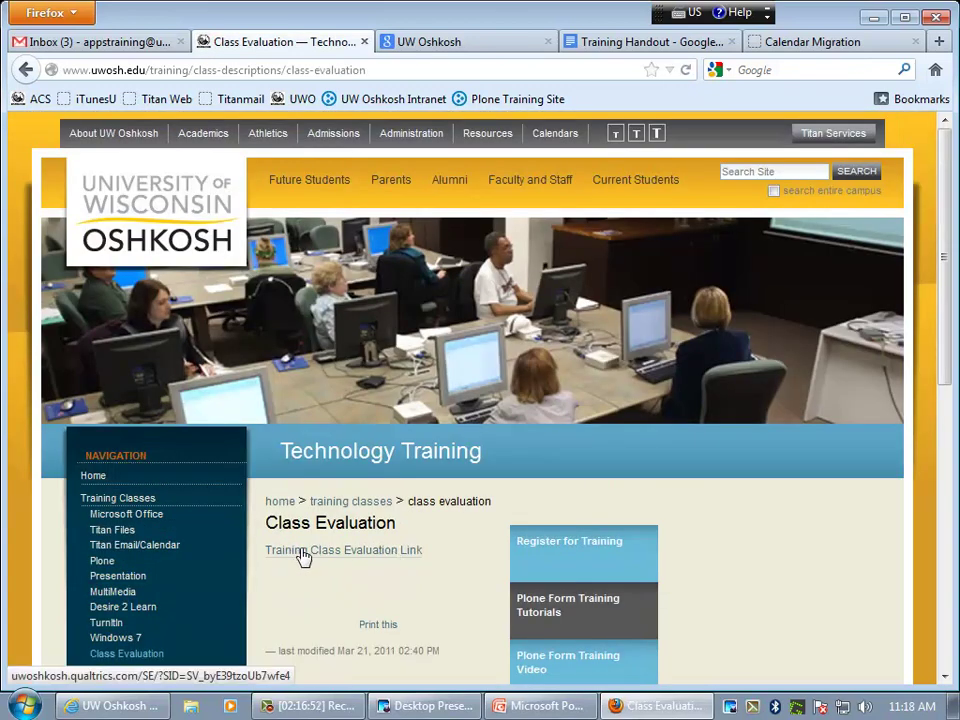
pyautogui.click(380, 556)
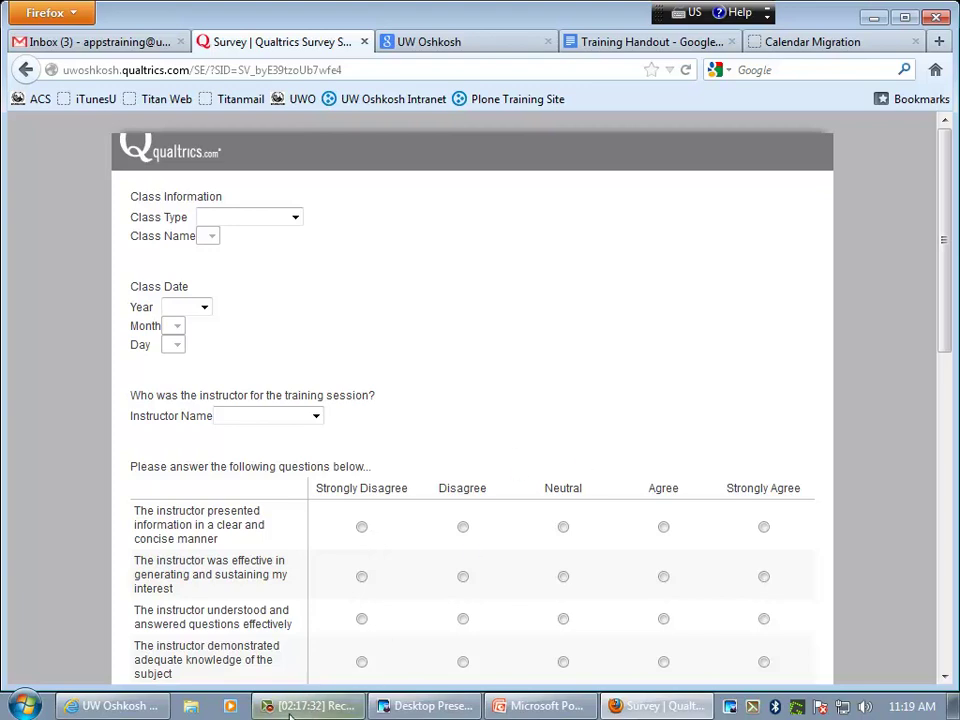
pyautogui.click(318, 705)
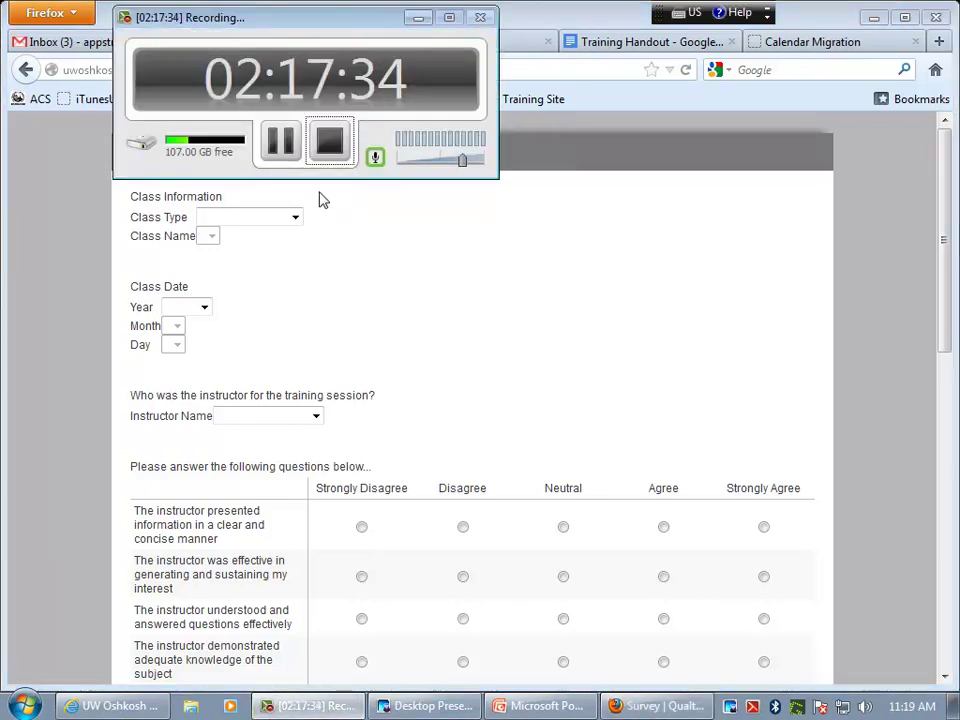